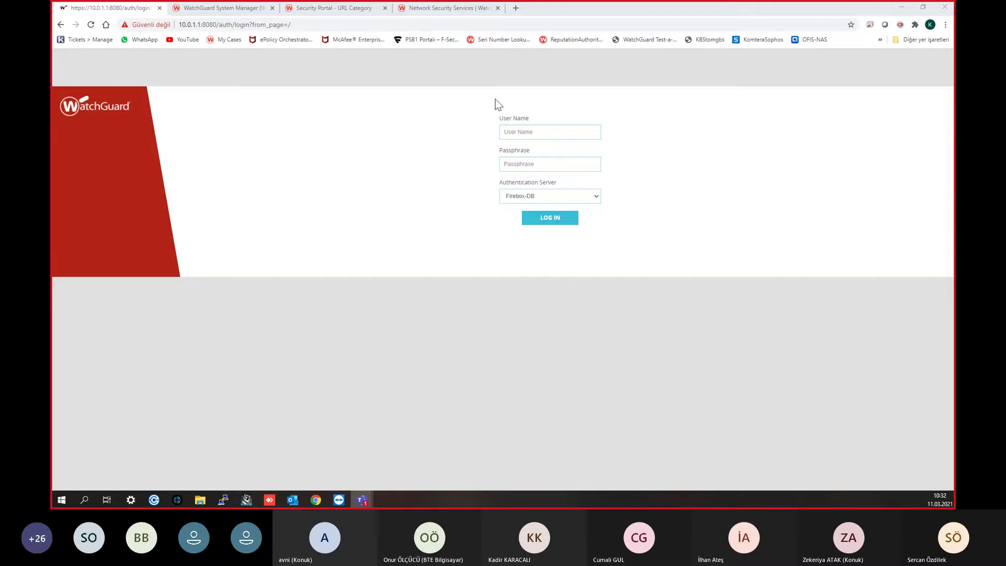
Step: Check the security services and WSM licensing tabs, return to the Firebox login tab, and open a new tab
left_click(470, 12)
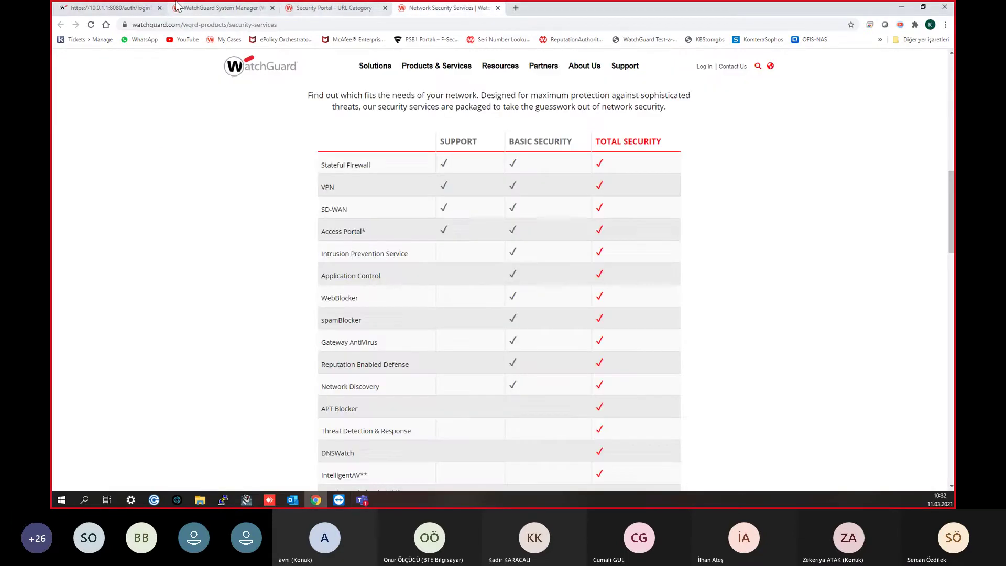
left_click(198, 14)
left_click(110, 8)
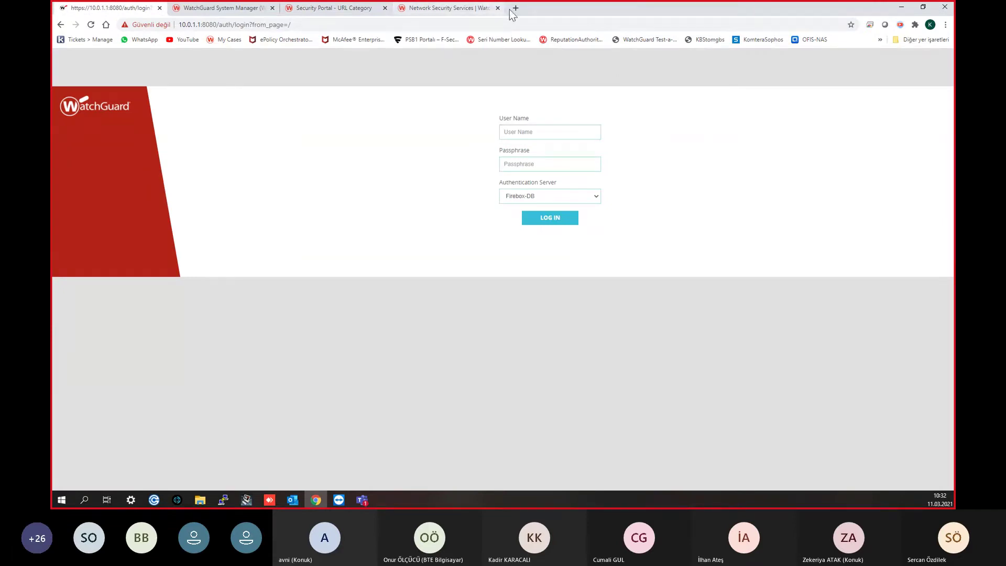
left_click(516, 8)
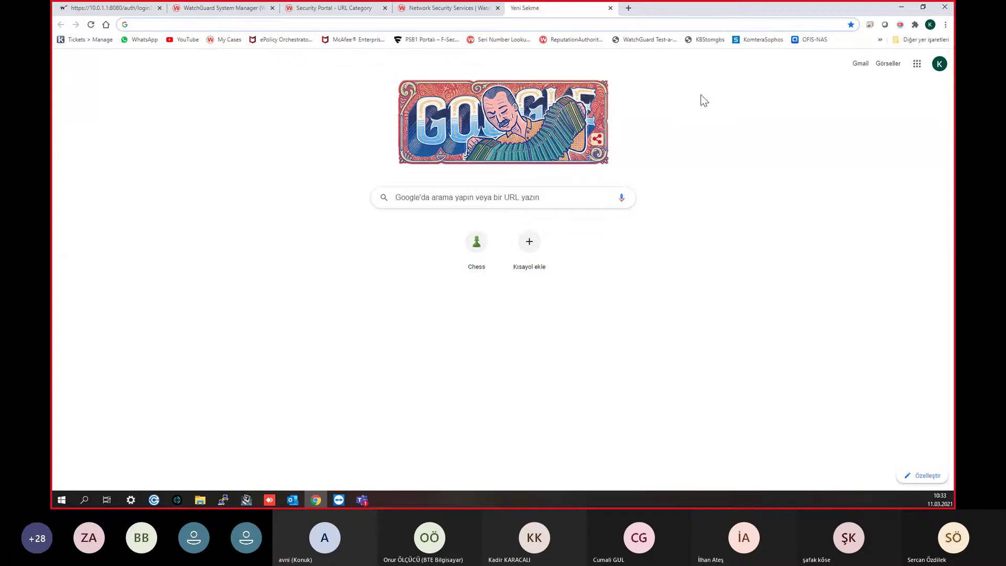
Step: Load watchguard.com in the new browser tab
type("wat")
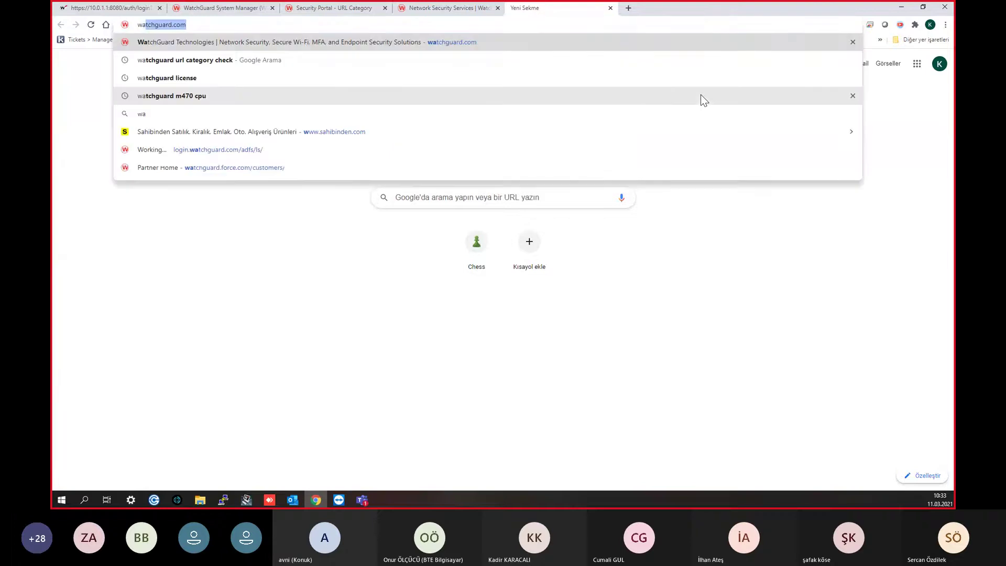
type("chguard.c")
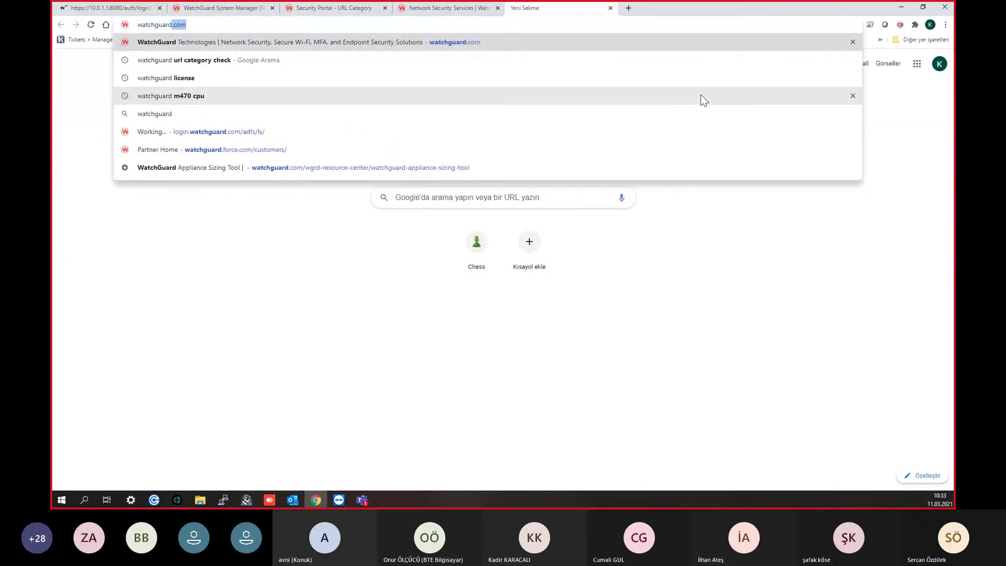
type("om")
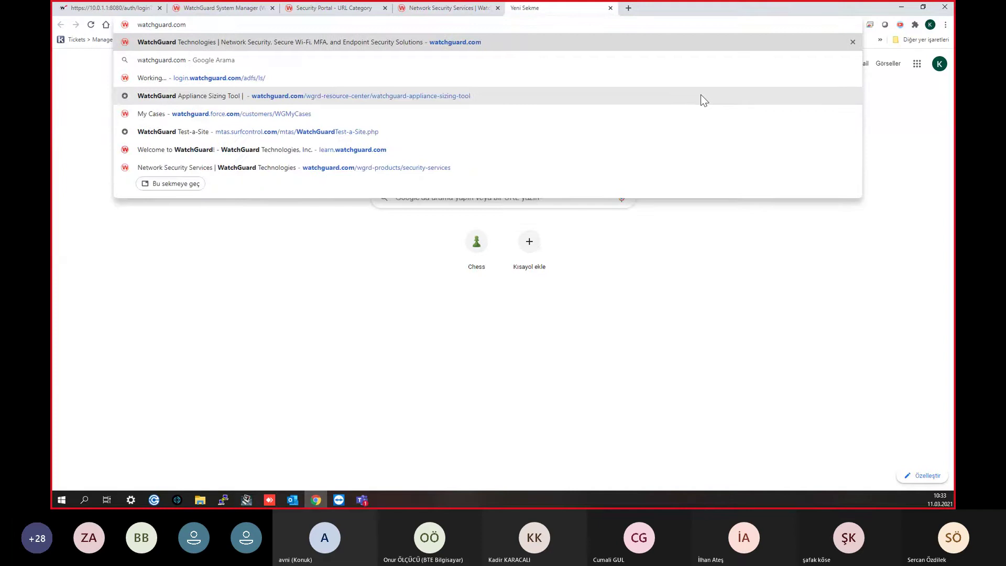
key("Return")
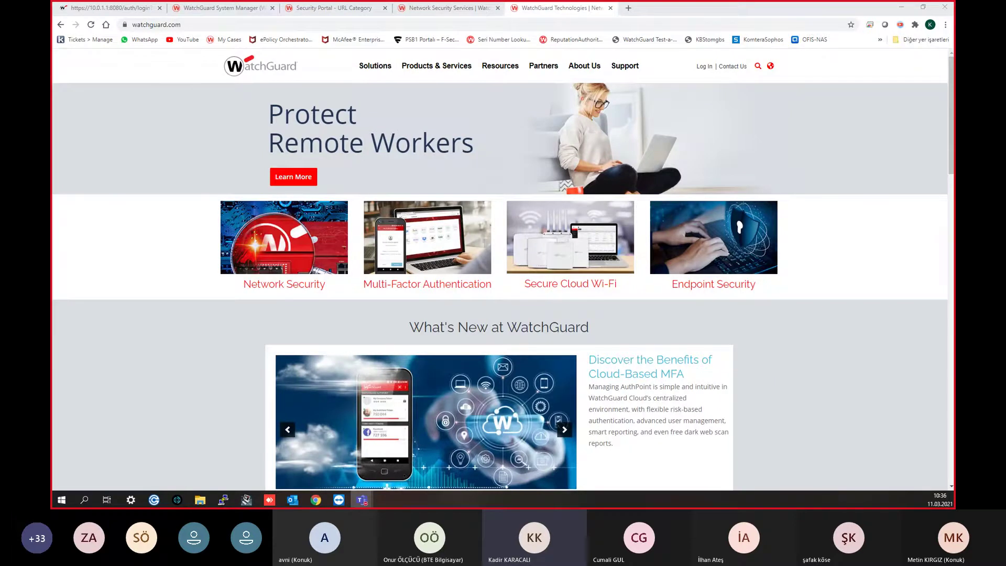
Step: Go from watchguard.com Log In through the Partner Portal to the Support Center Home
left_click(710, 69)
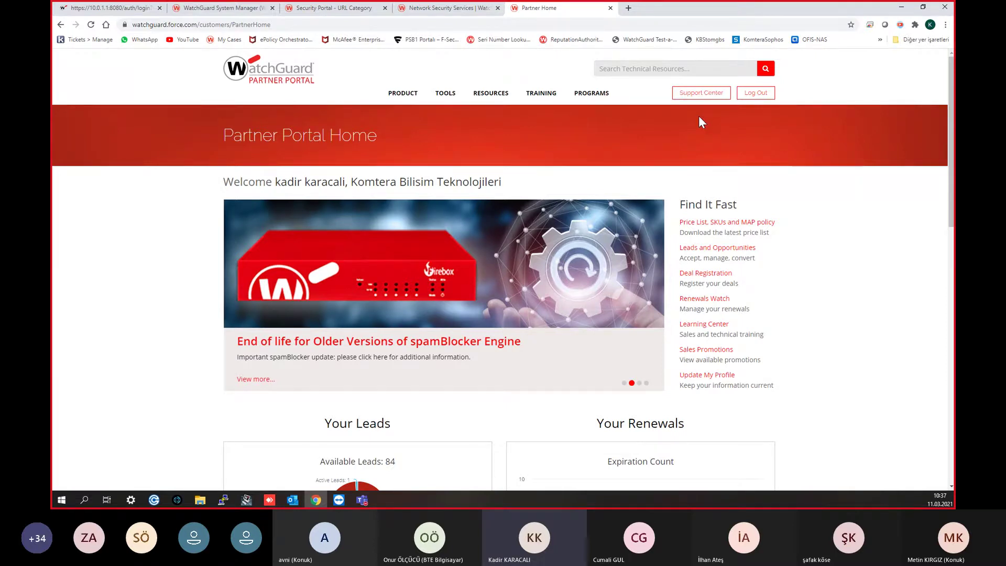
left_click(694, 94)
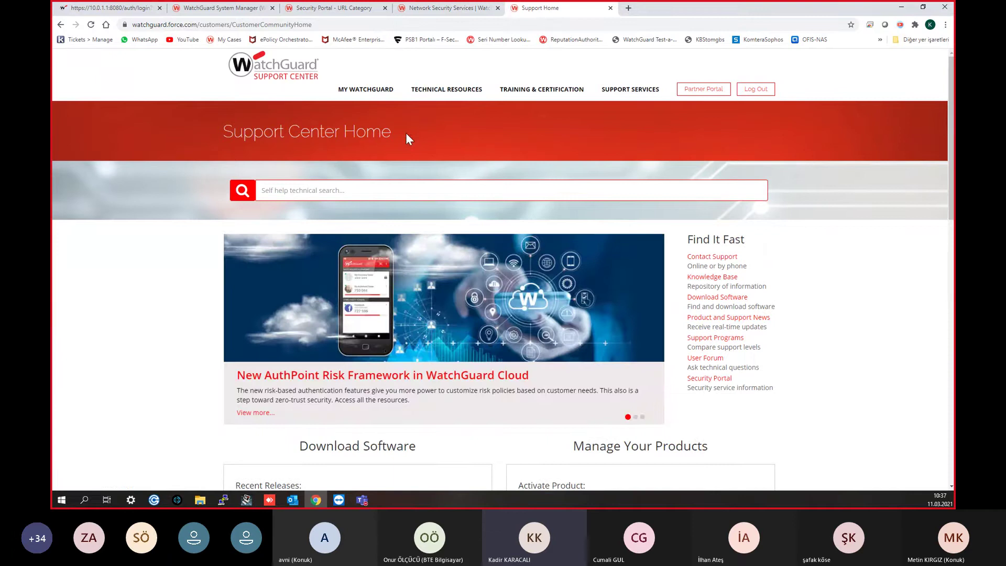
Step: Open MY WATCHGUARD > Activate Products, then bring WatchGuard System Manager forward, centred on screen
mouse_move(375, 93)
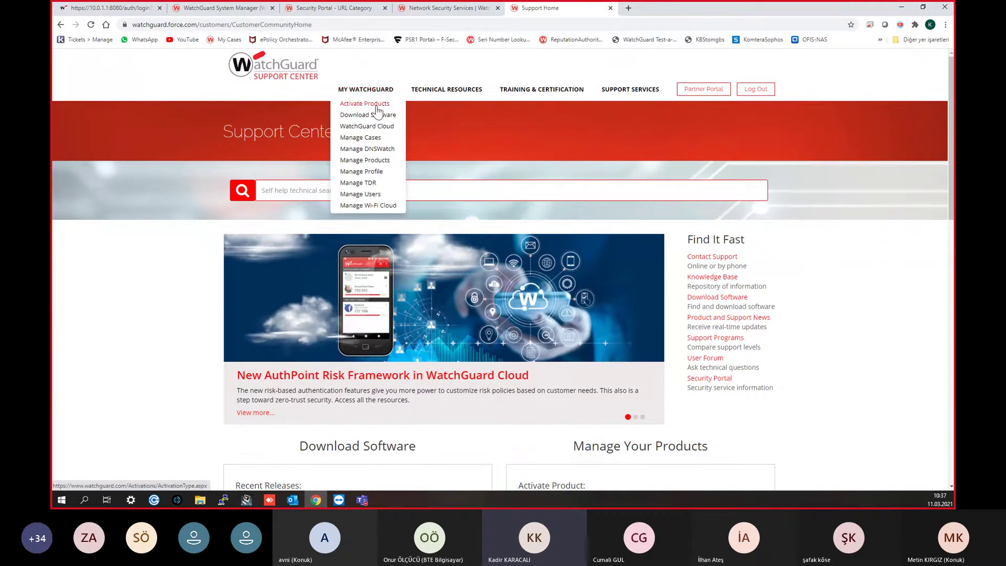
left_click(376, 104)
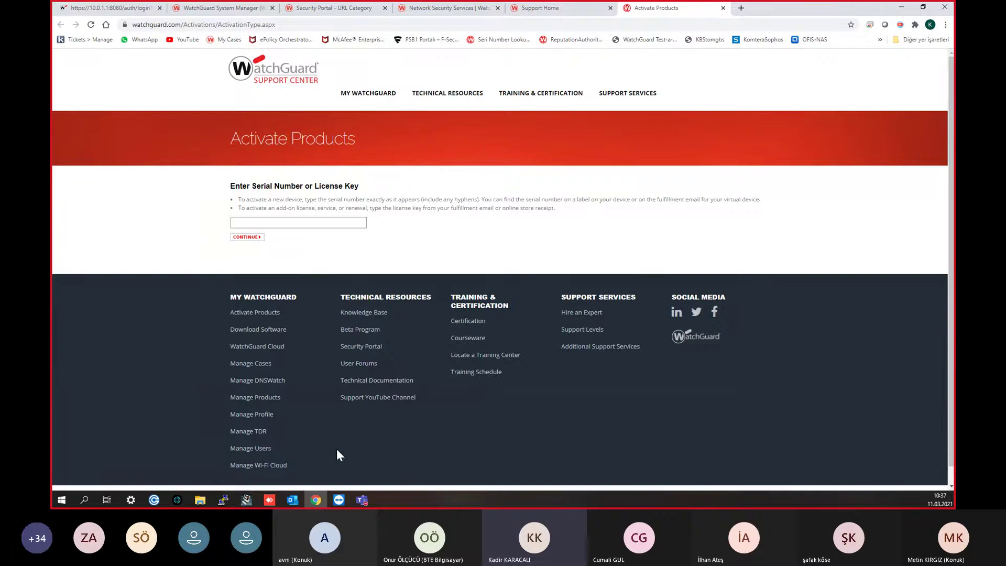
left_click(97, 8)
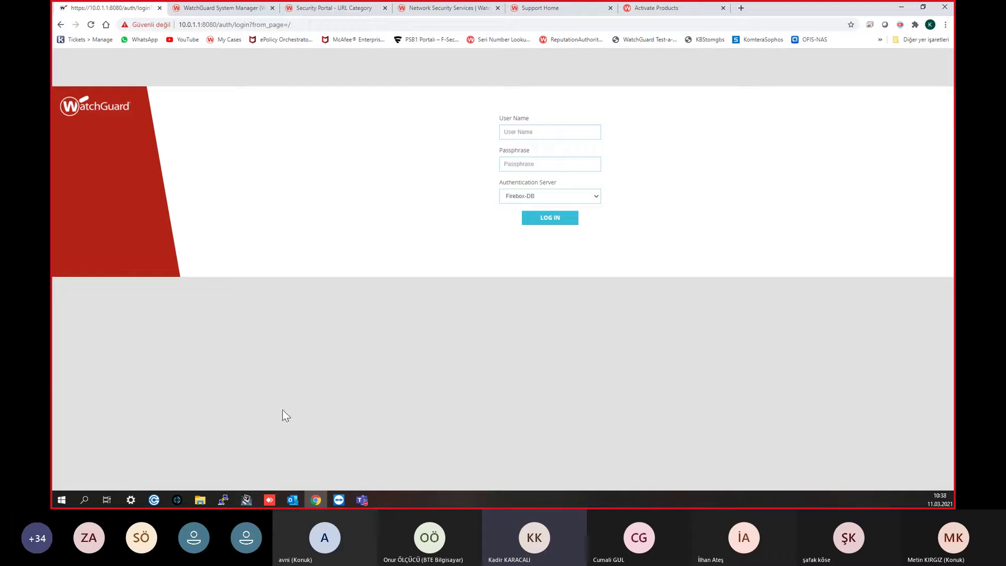
left_click(245, 501)
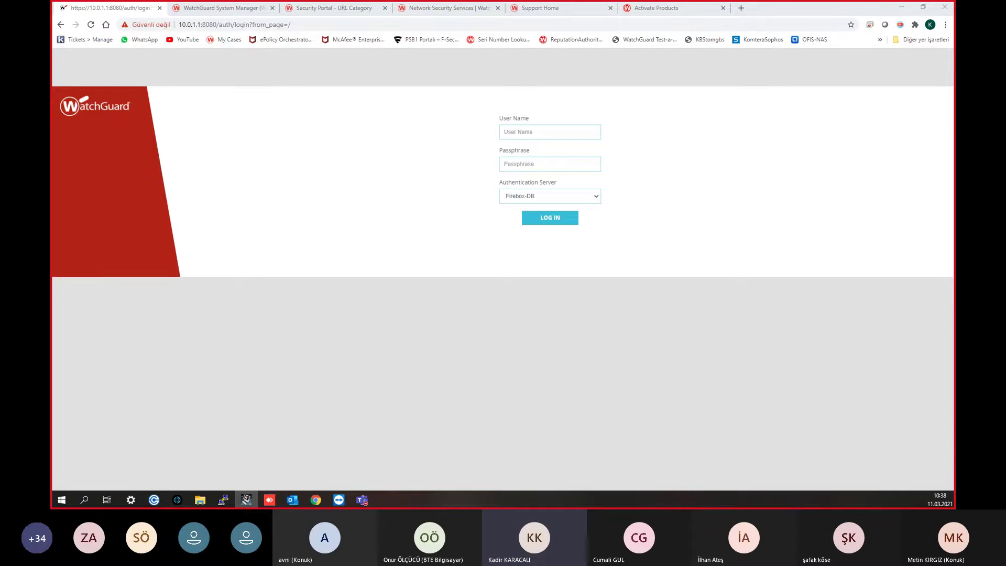
left_click_drag(939, 127, 457, 131)
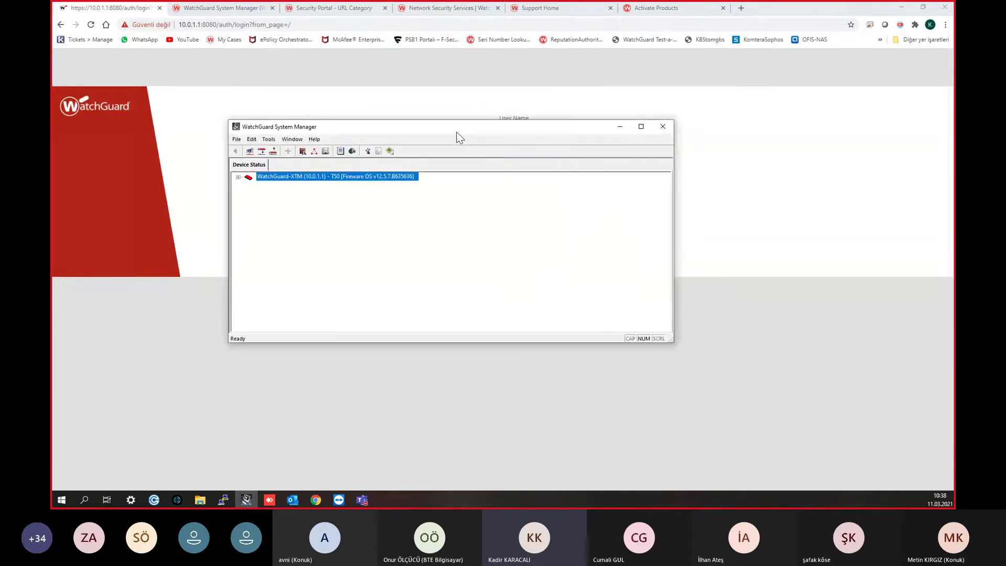
Step: Maximize, then minimize WatchGuard System Manager to reveal the 10.0.1.1:8080 Firebox login page
double_click(457, 131)
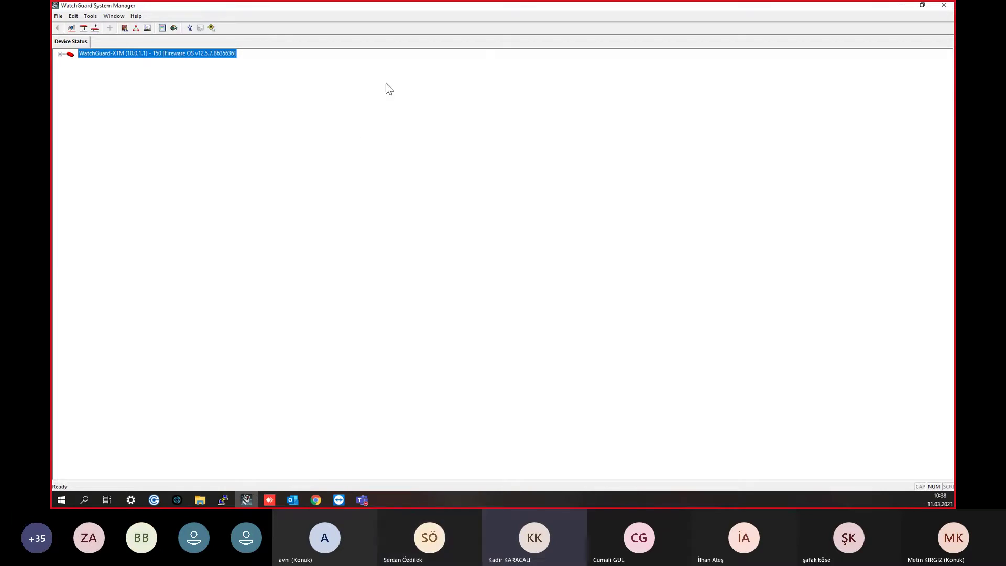
left_click(902, 5)
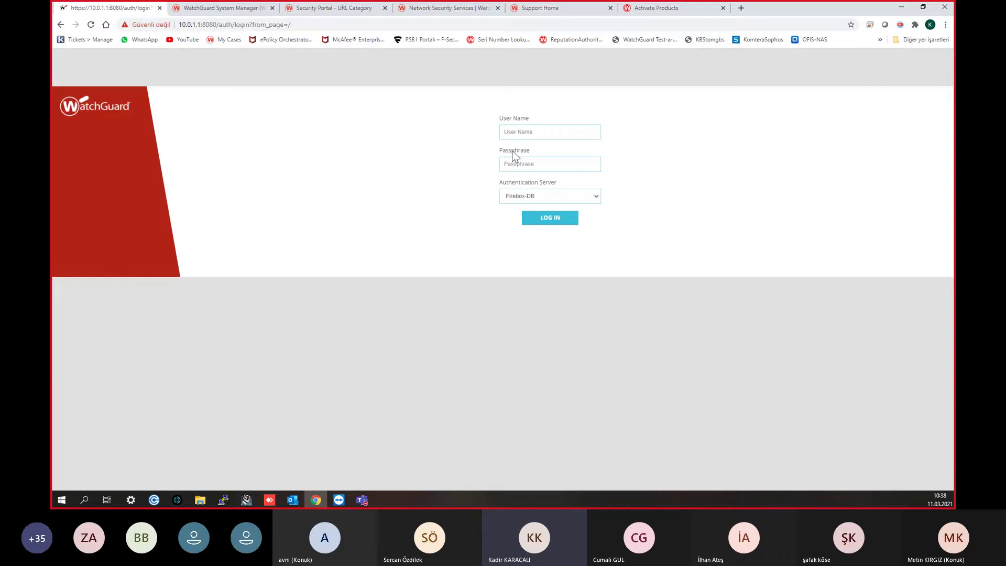
Step: Log in to the Firebox Web UI with the admin user name and passphrase
left_click(530, 133)
type("adm")
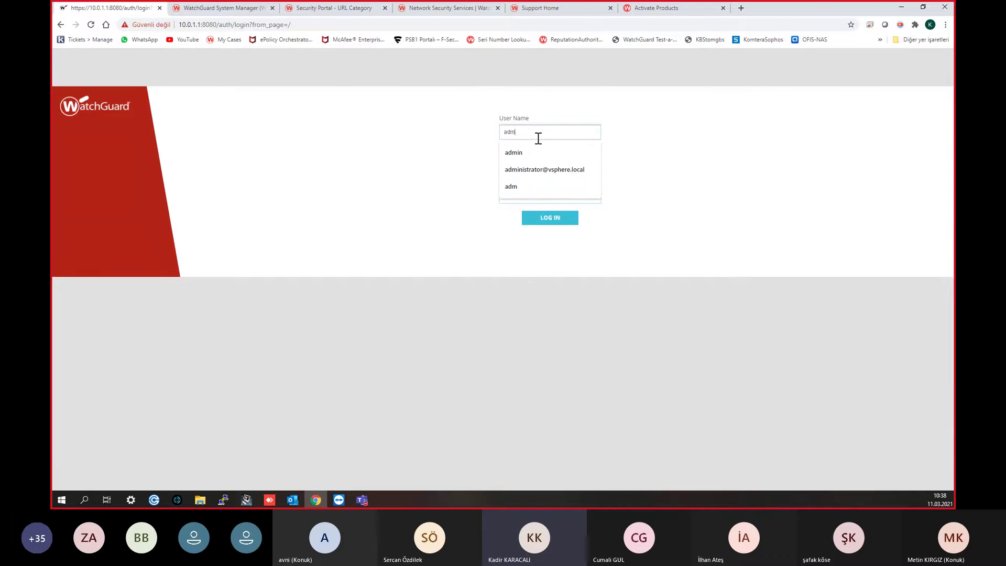
type("in")
key("Tab")
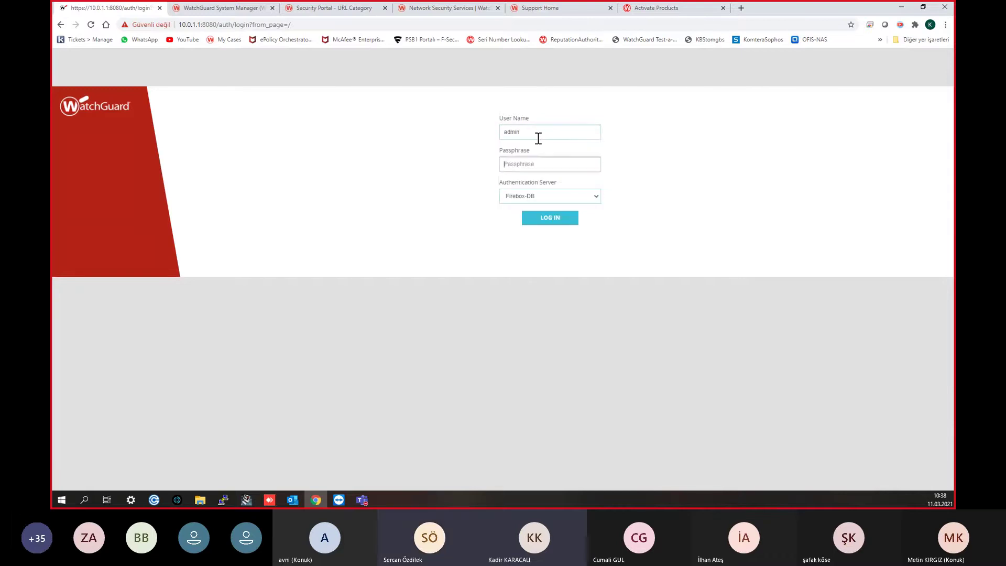
type("••••••••")
key("Return")
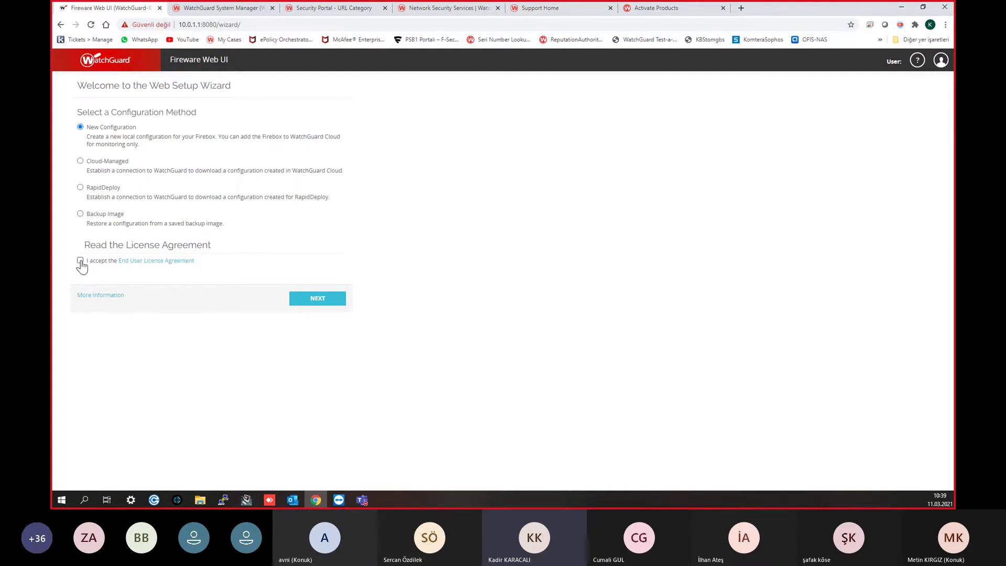
Step: Accept the End User License Agreement and continue with New Configuration
left_click(80, 261)
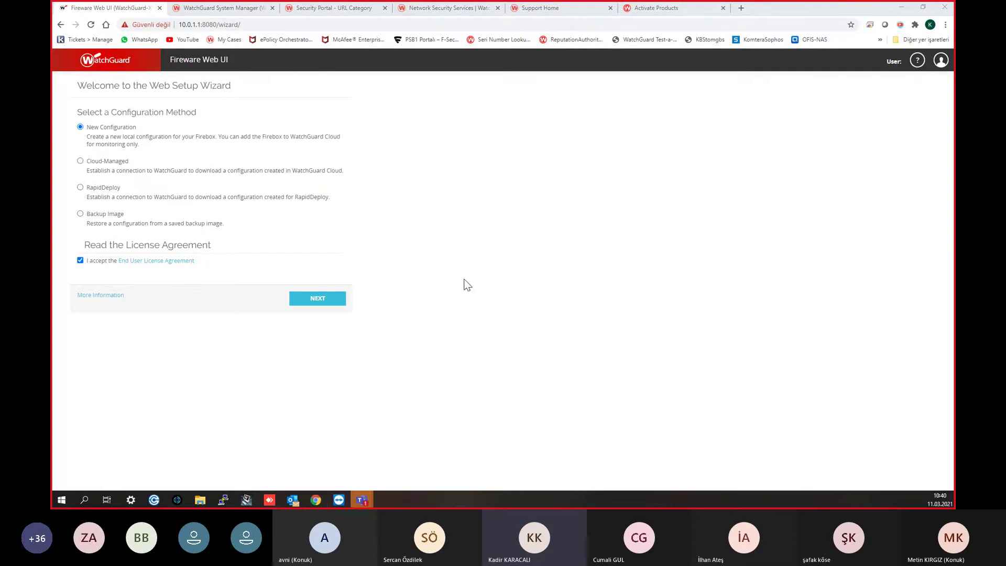
left_click(319, 300)
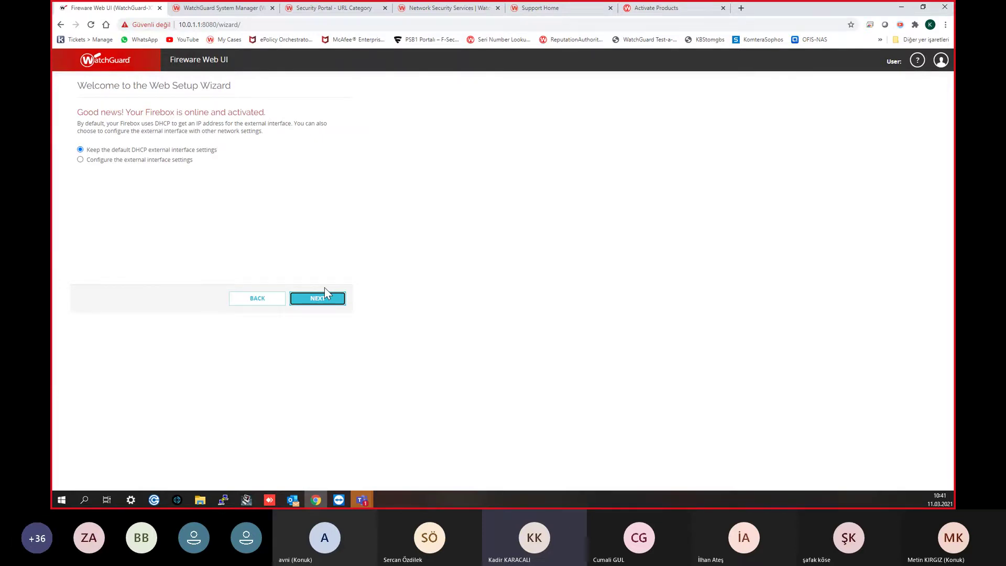
Step: Keep the default DHCP external interface settings and advance to DNS/WINS servers
left_click(324, 294)
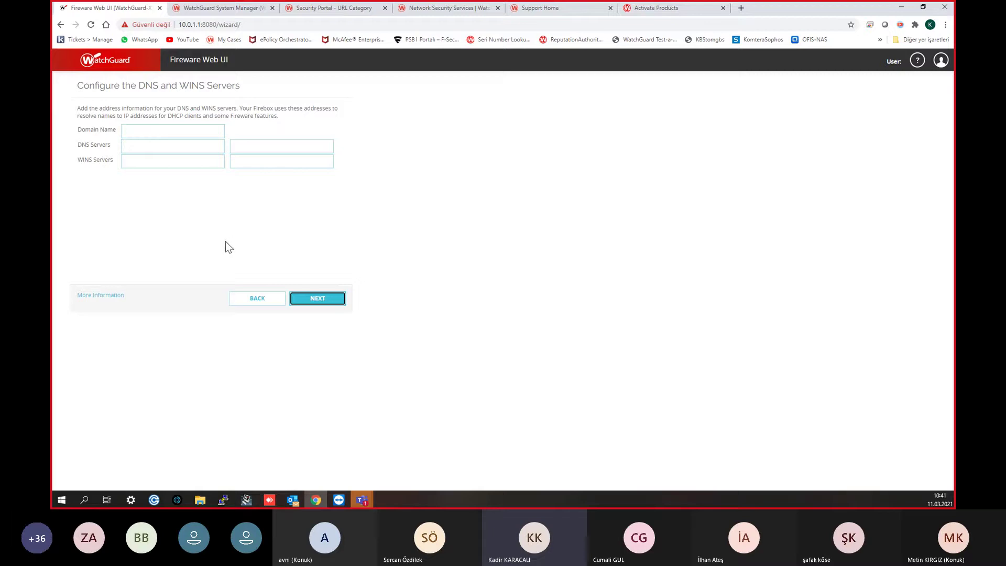
Step: Leave DNS/WINS empty and keep trusted interface 10.0.1.1/24 with DHCP 10.0.1.2–10.0.1.254
left_click(307, 302)
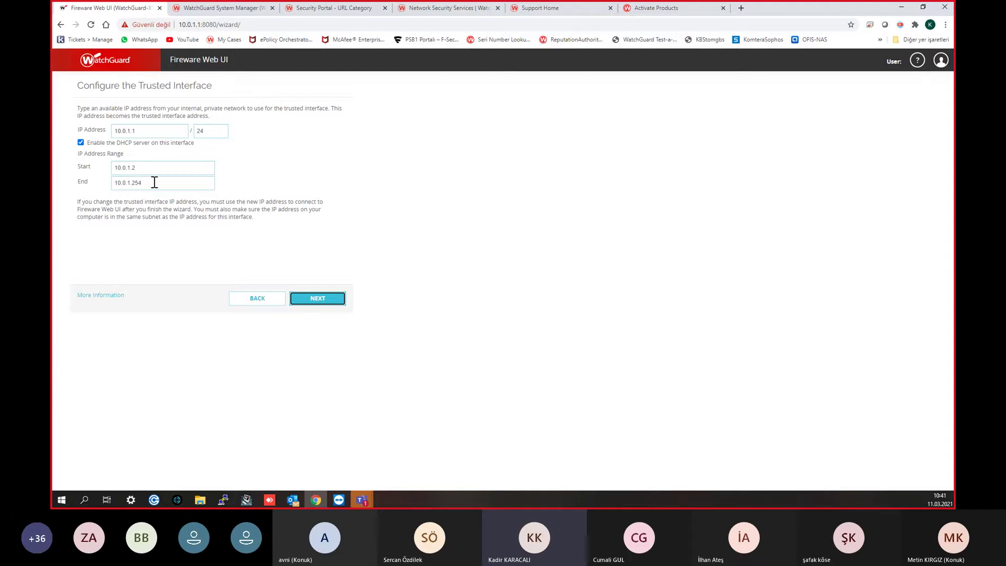
left_click(317, 298)
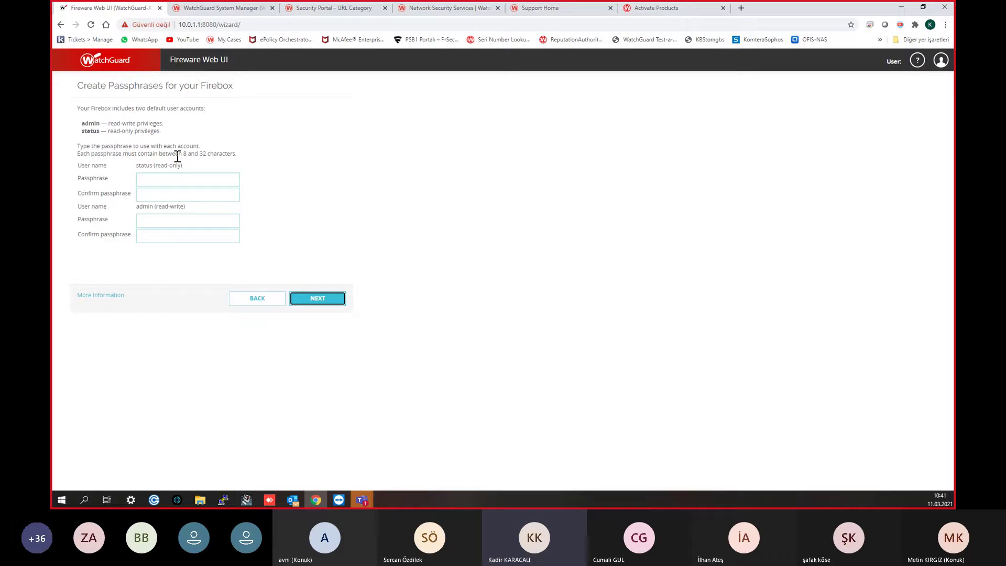
Step: Set and confirm passphrases for the status and admin accounts, advancing to Enable Remote Management
left_click(316, 298)
left_click(161, 179)
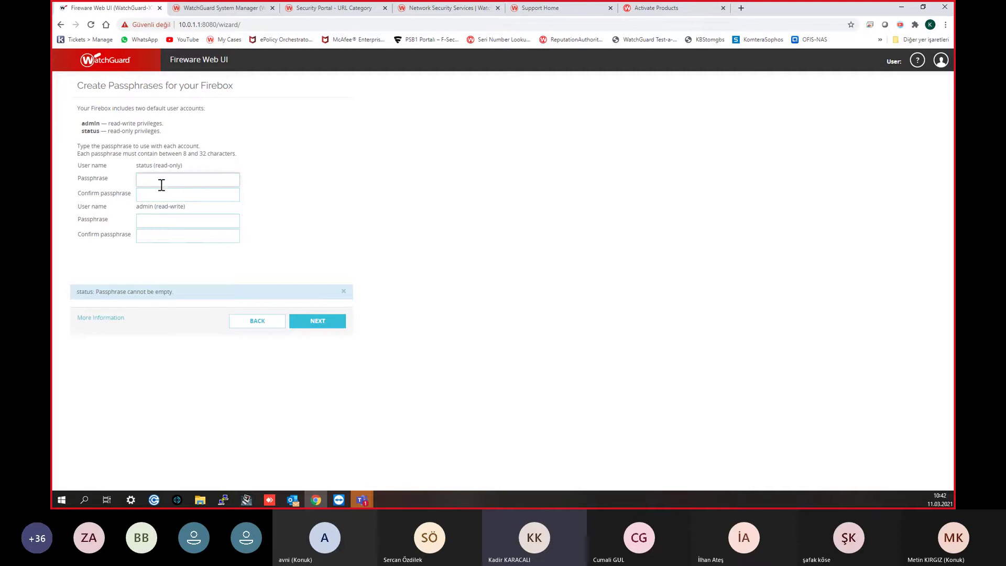
type("•••••")
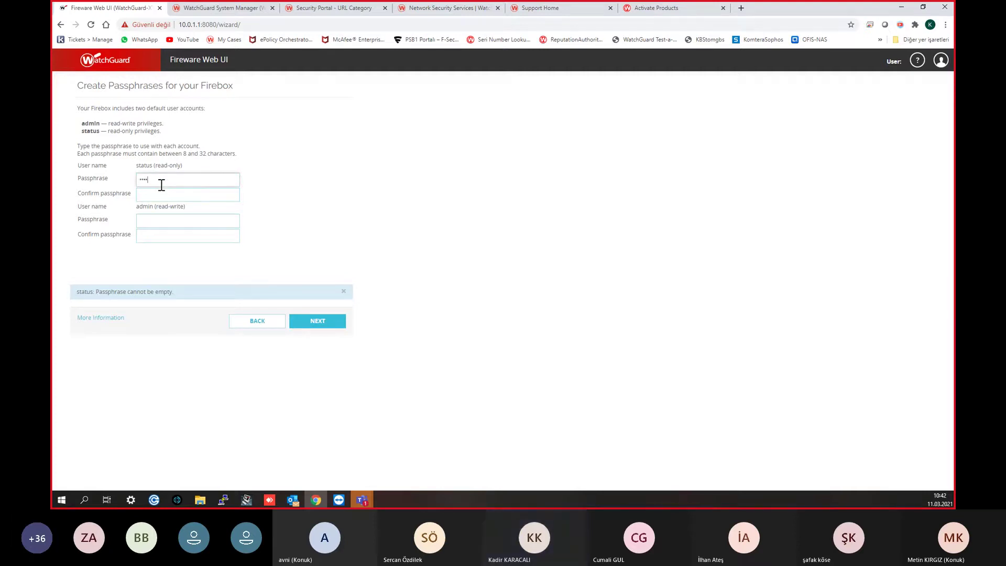
type("•••")
key("Tab")
type("••••••••••••••••")
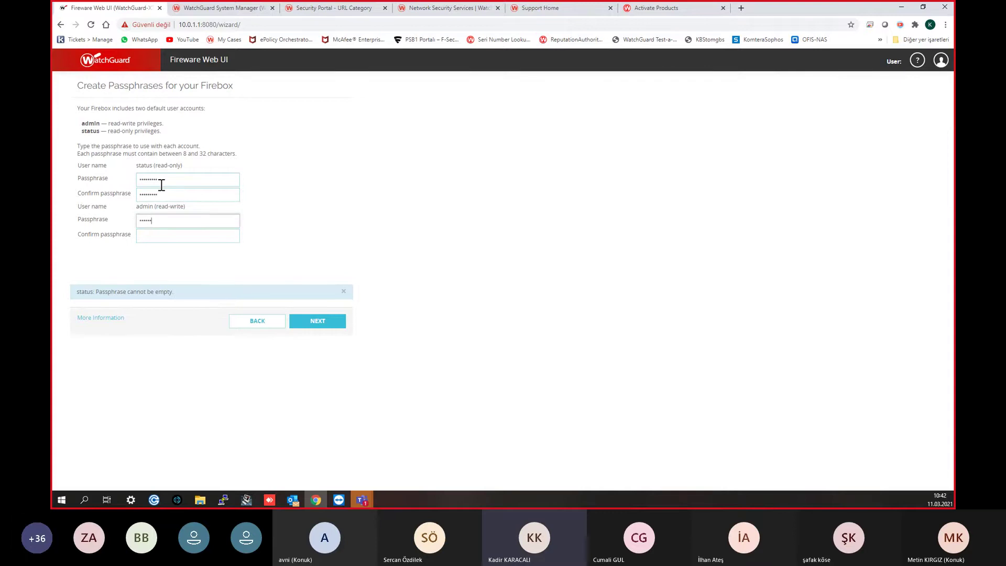
type("•")
key("Tab")
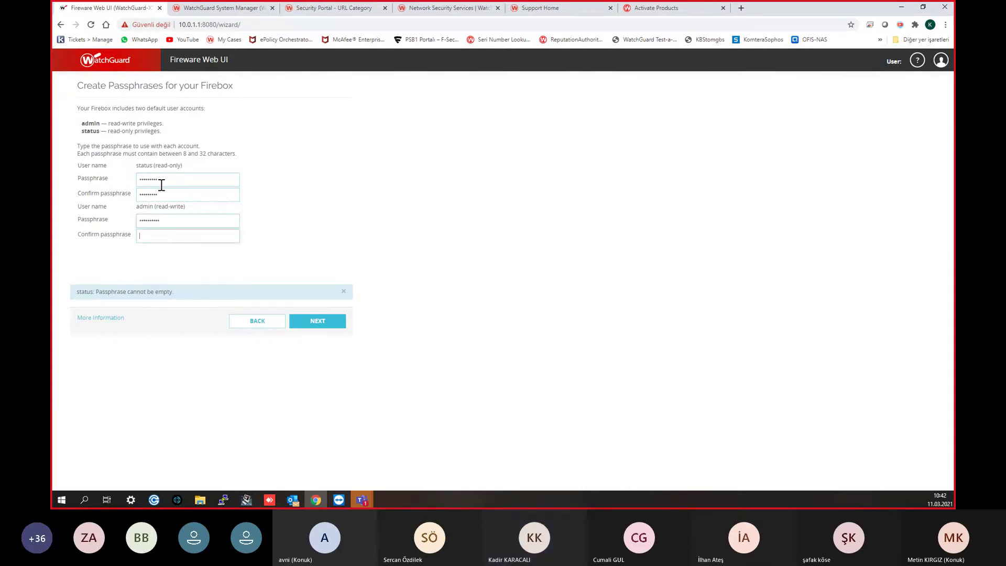
type("•••••••••")
left_click(313, 322)
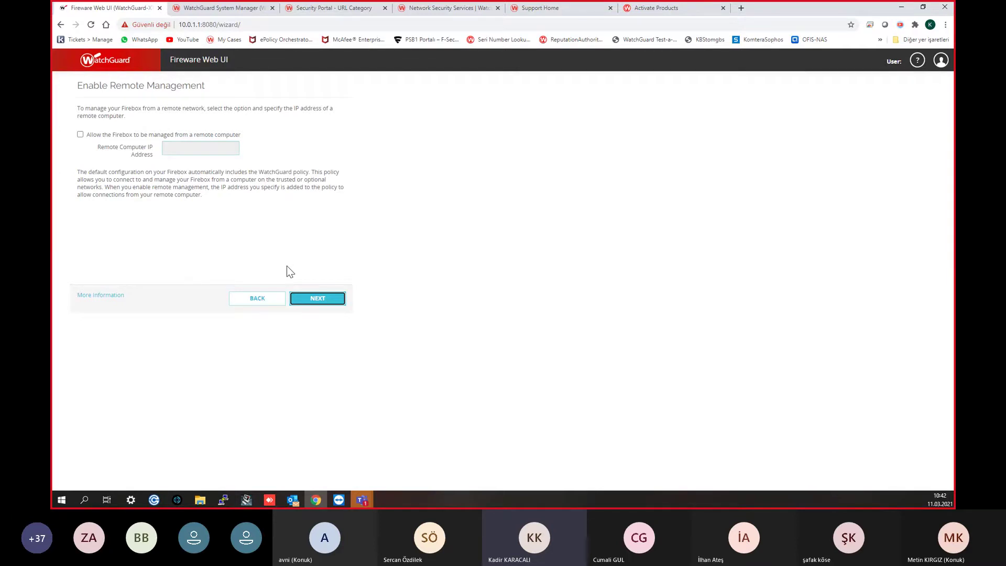
Step: Enter Istanbul as the device location and fill in the contact person's name in the wizard
left_click(315, 300)
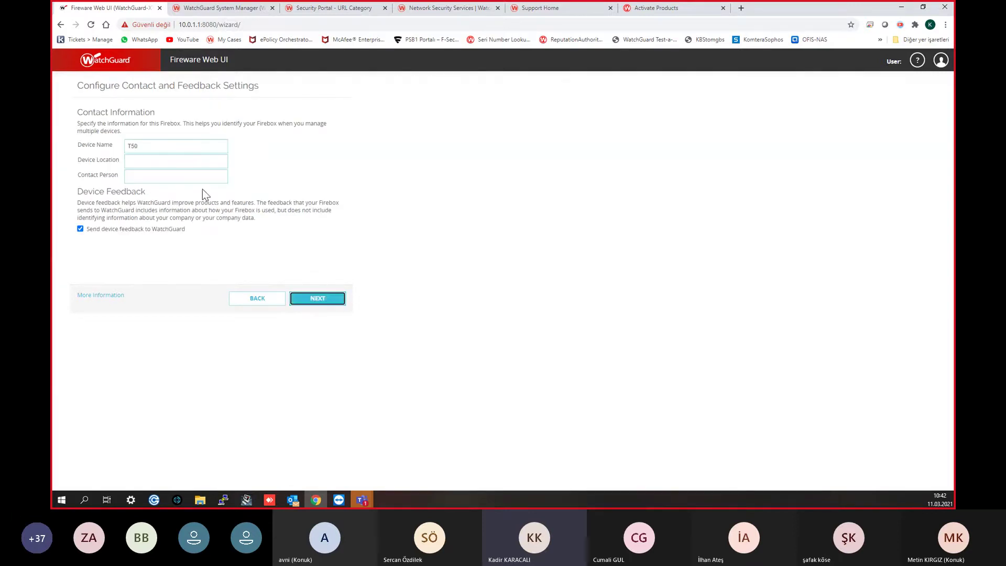
left_click(181, 164)
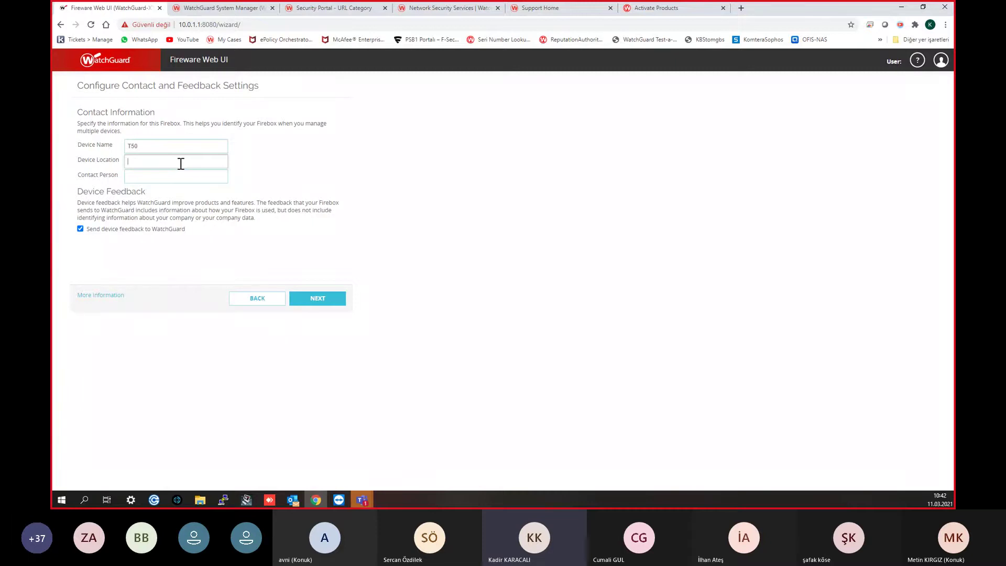
type("Istanbul")
key("Tab")
type("Aybik")
left_click(315, 300)
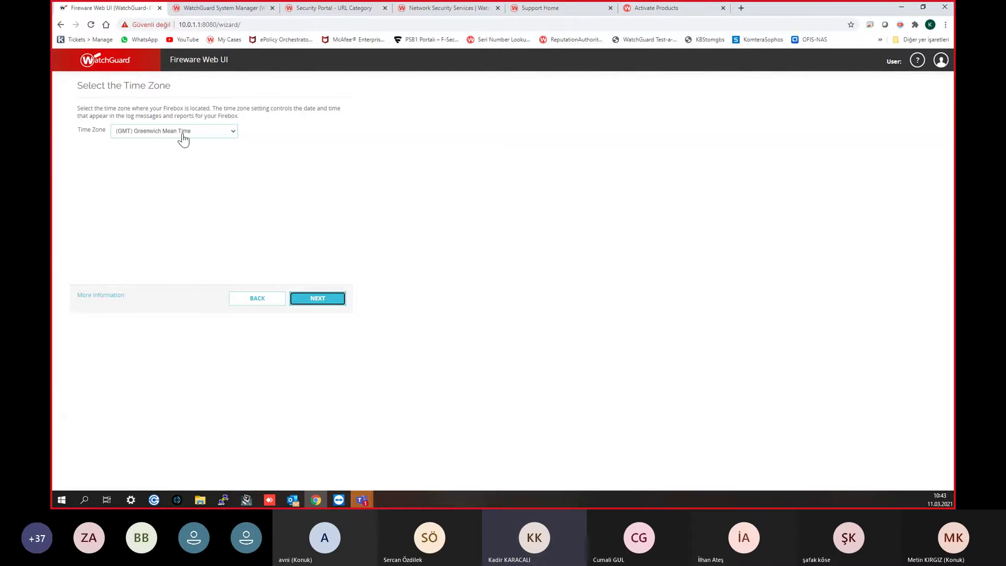
Step: Pick the (GMT+03:00) Istanbul time zone and continue to the wizard's Summary page
left_click(183, 138)
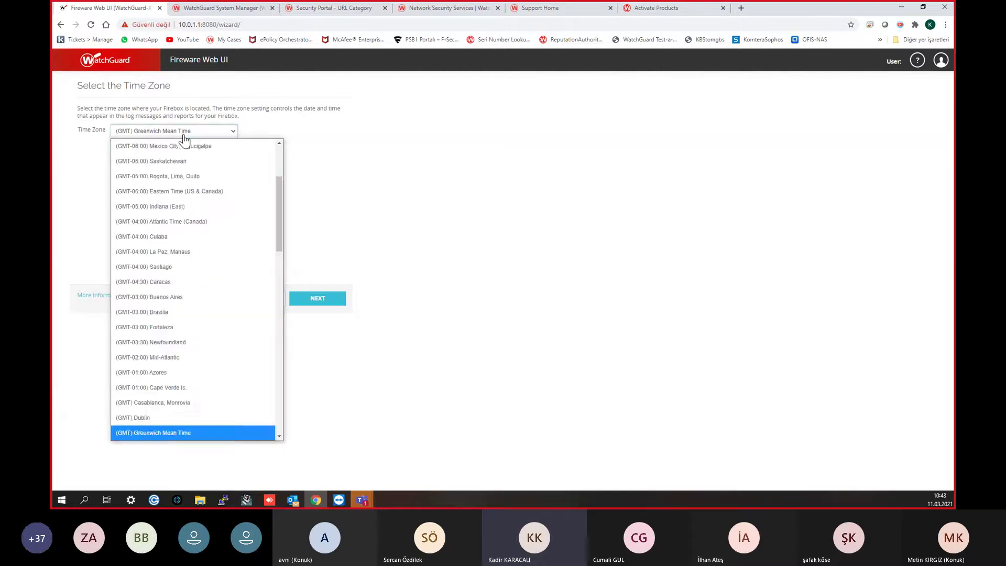
scroll(194, 157, "up", 1)
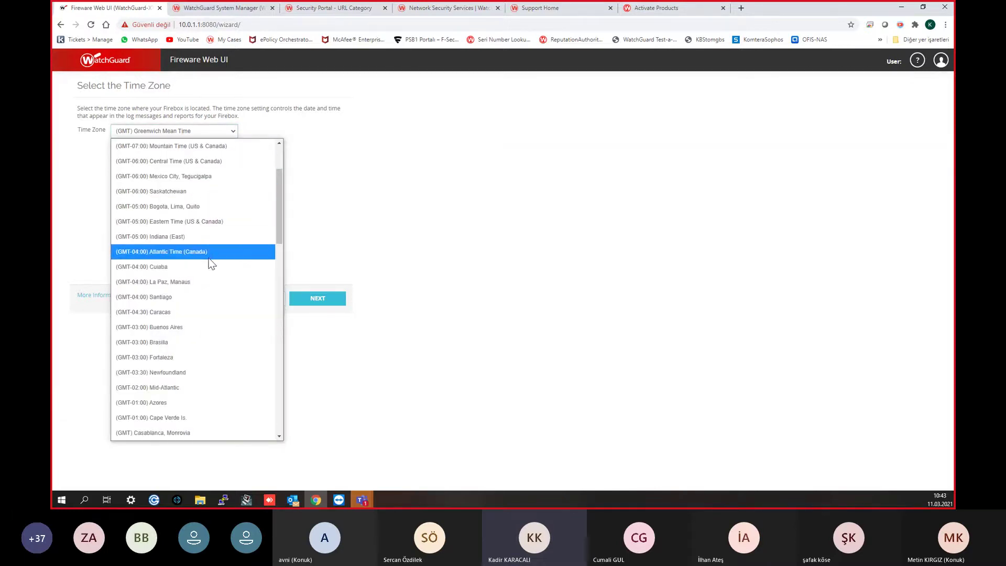
scroll(204, 243, "up", 2)
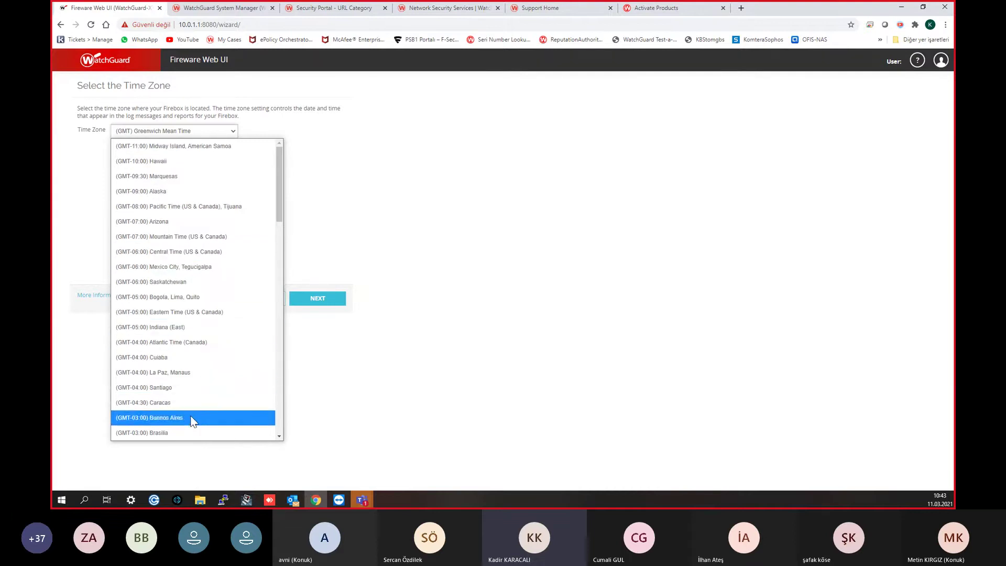
scroll(185, 426, "down", 4)
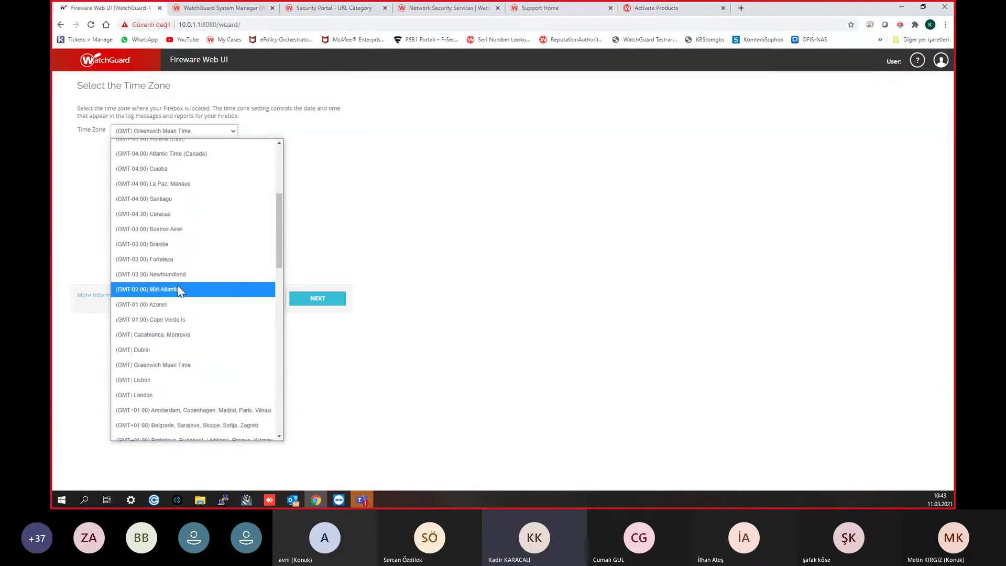
scroll(197, 304, "down", 13)
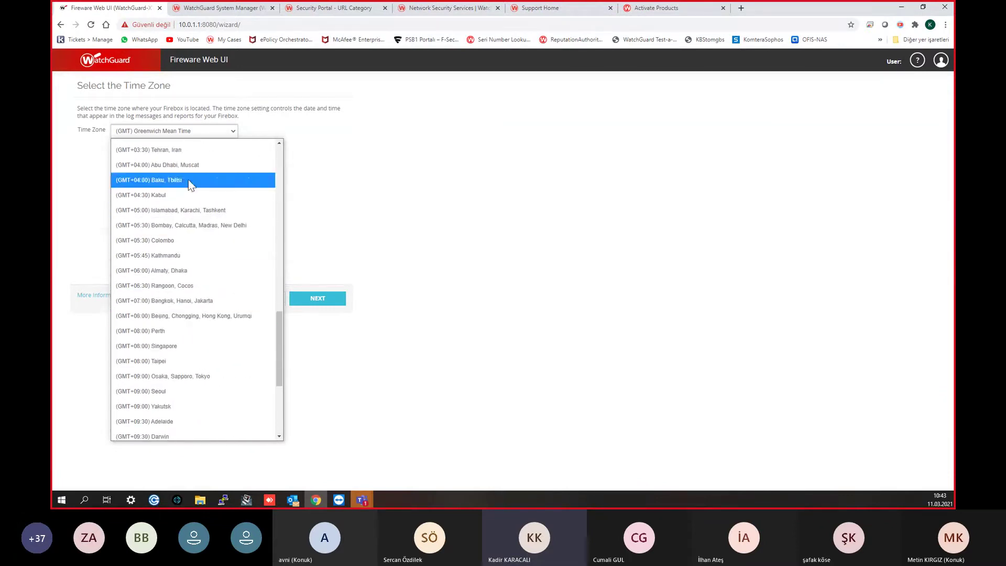
scroll(191, 209, "up", 2)
scroll(191, 208, "up", 2)
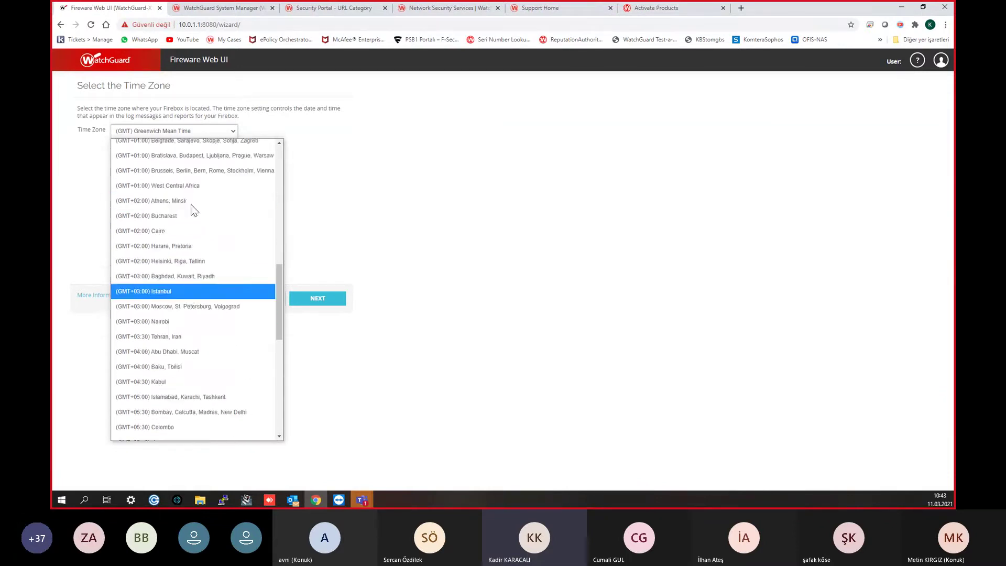
left_click(187, 291)
left_click(317, 301)
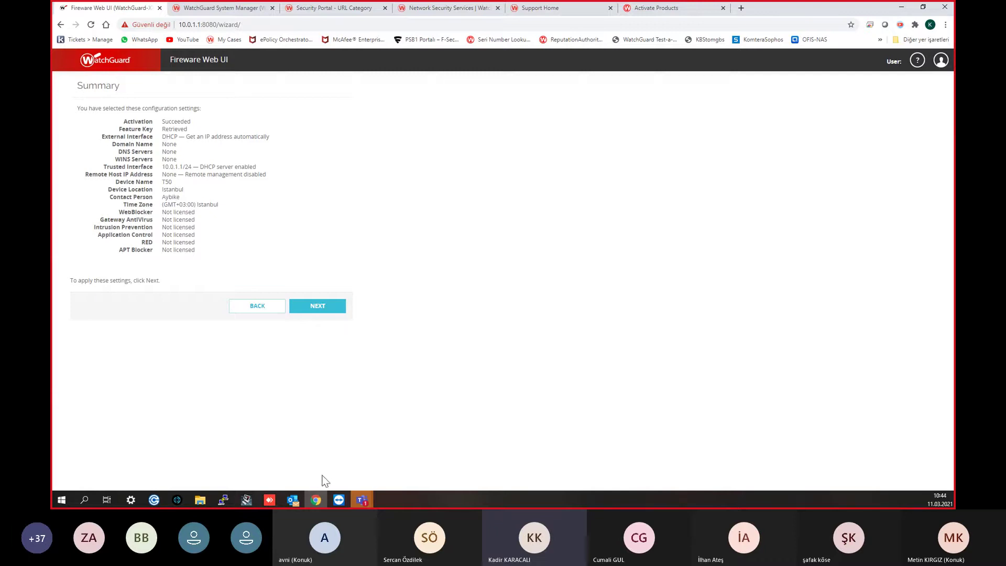
Step: Disconnect the WatchGuard-XTM Firebox in WatchGuard System Manager
left_click(246, 499)
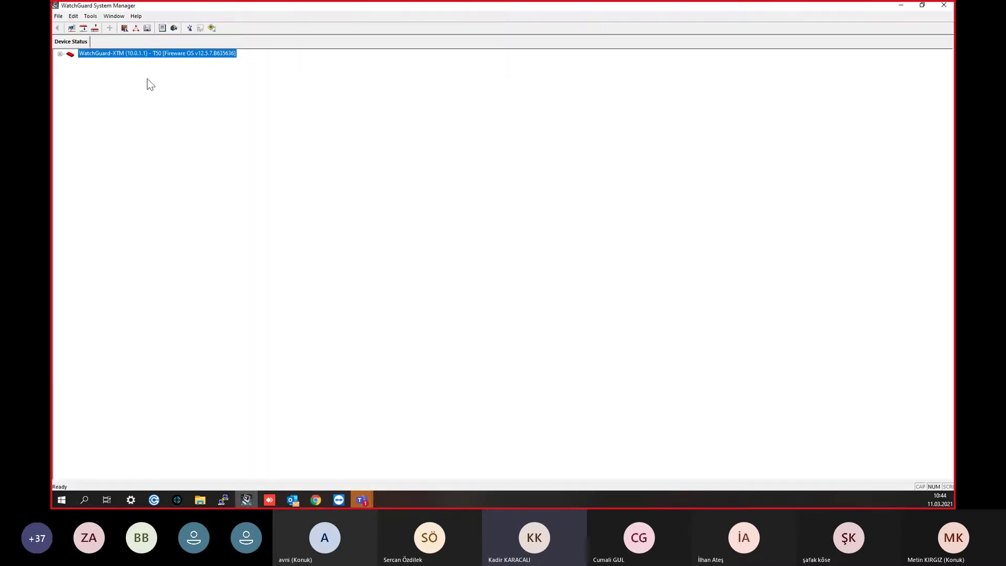
left_click(60, 53)
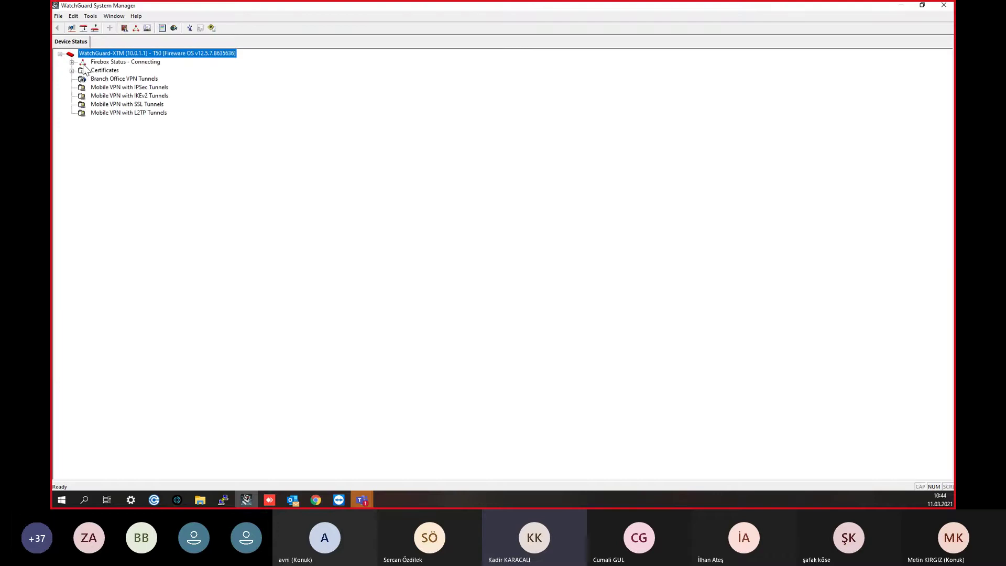
left_click(96, 29)
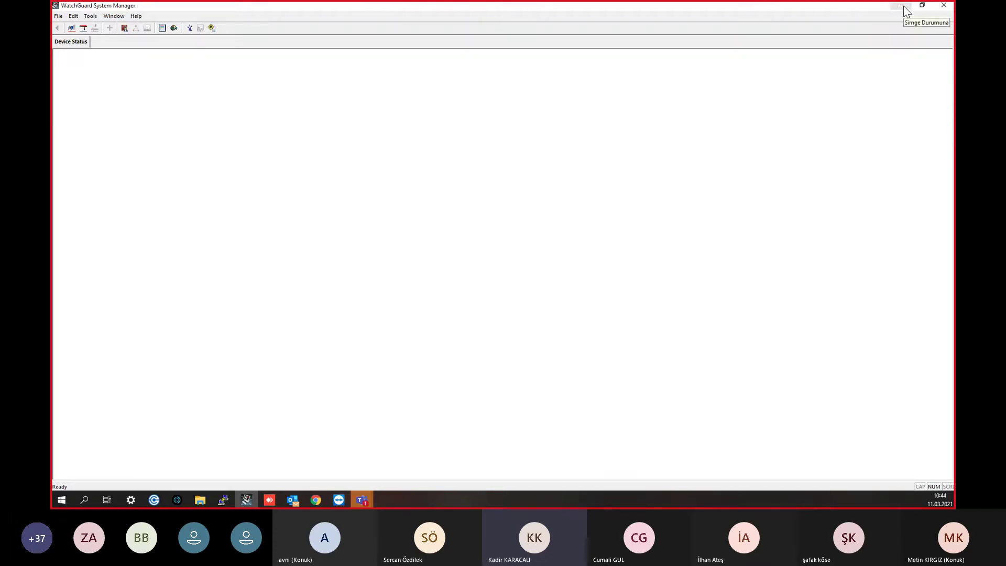
Step: Try reconnecting with the device passphrase, dismiss the invalid credentials error, and return to the browser
left_click(84, 28)
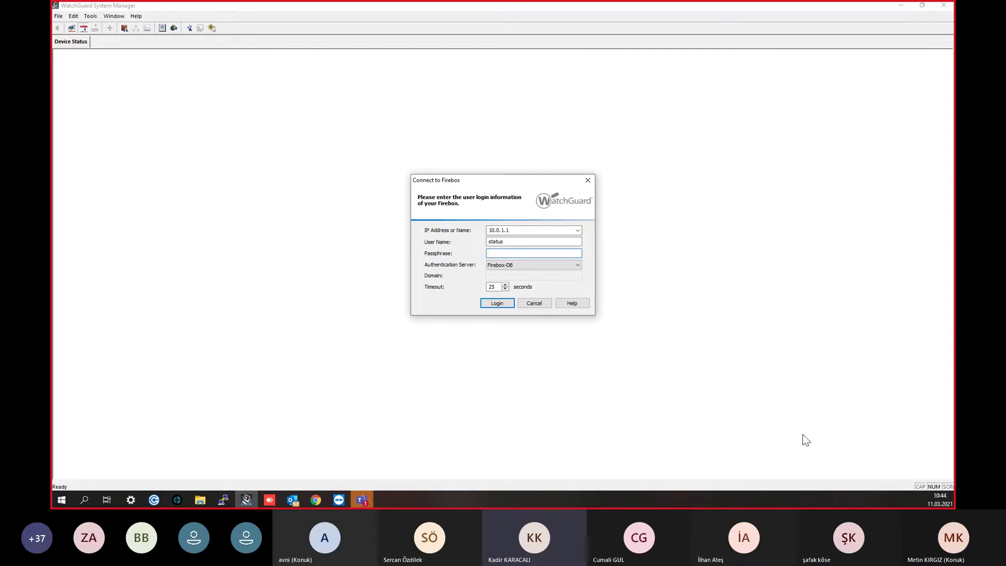
type("status")
key("Return")
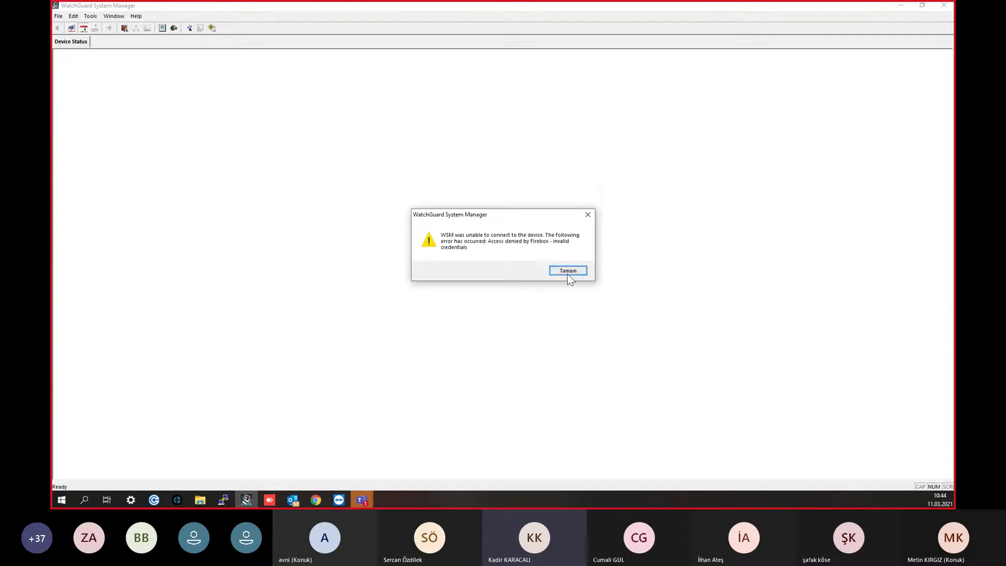
left_click(566, 273)
left_click(316, 499)
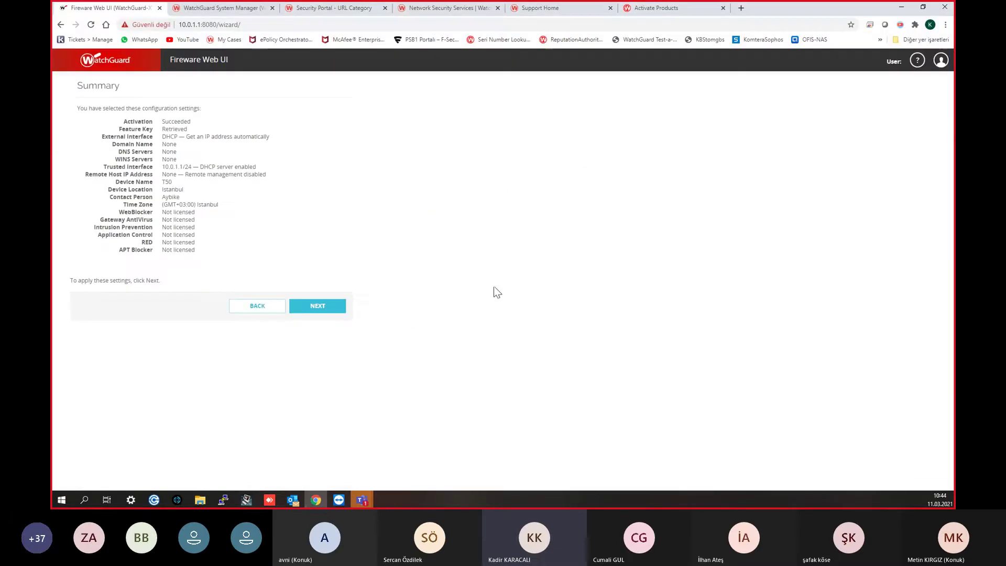
Step: Log out of the Fireware Web UI and minimize the browser
left_click(941, 61)
left_click(914, 81)
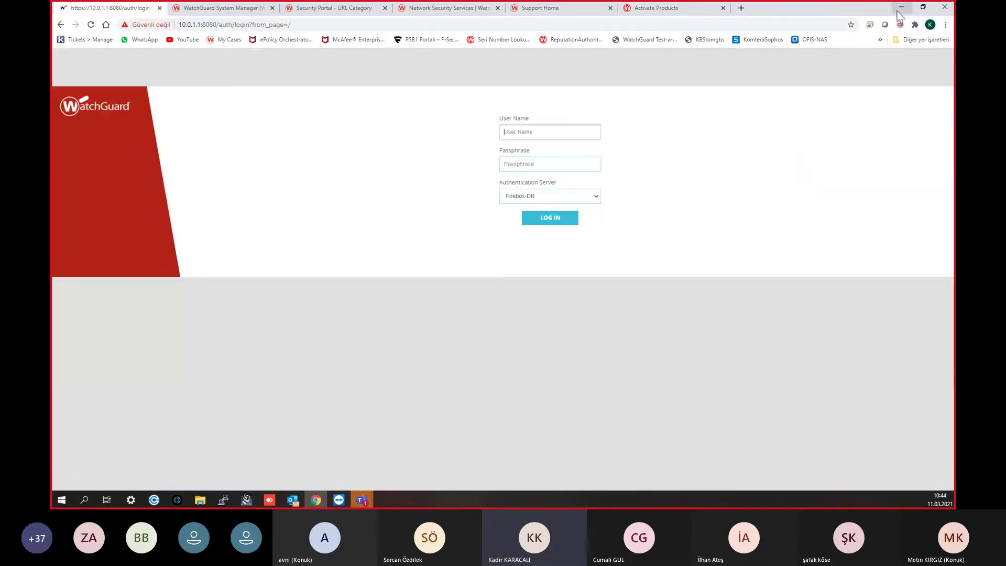
left_click(901, 7)
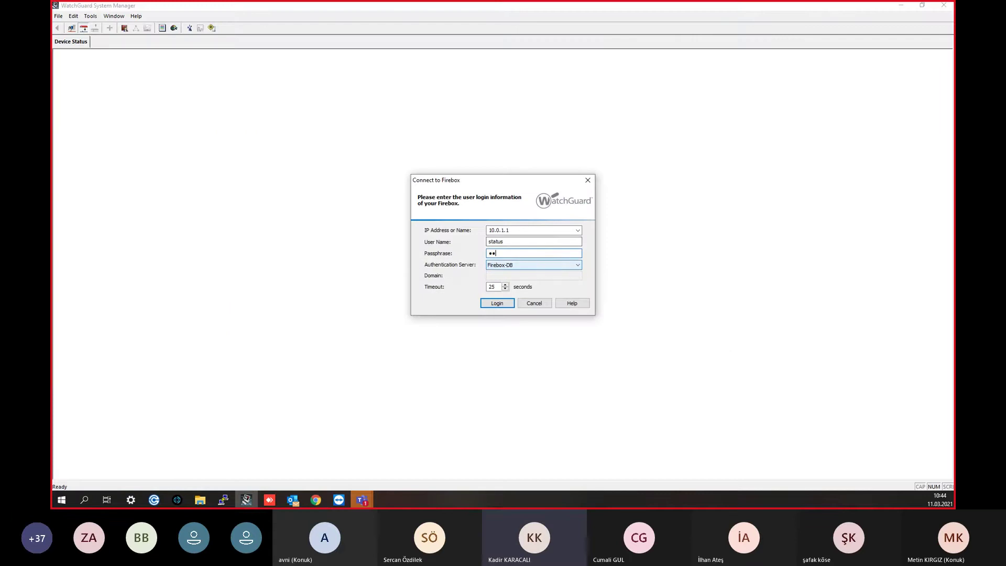
Step: Connect to the T50 Firebox in System Manager, expand its status tree, and return to the browser
key("Return")
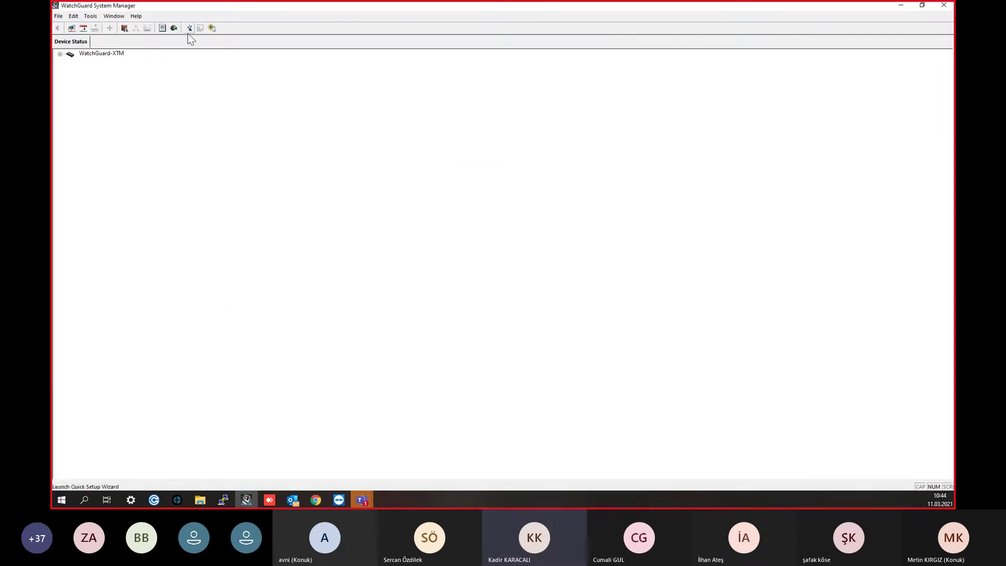
left_click(60, 54)
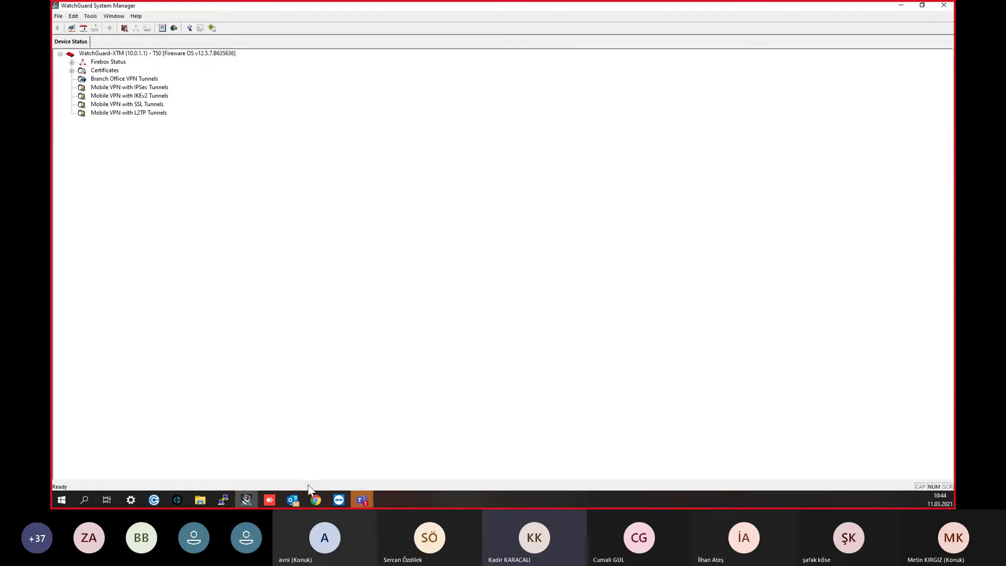
left_click(315, 500)
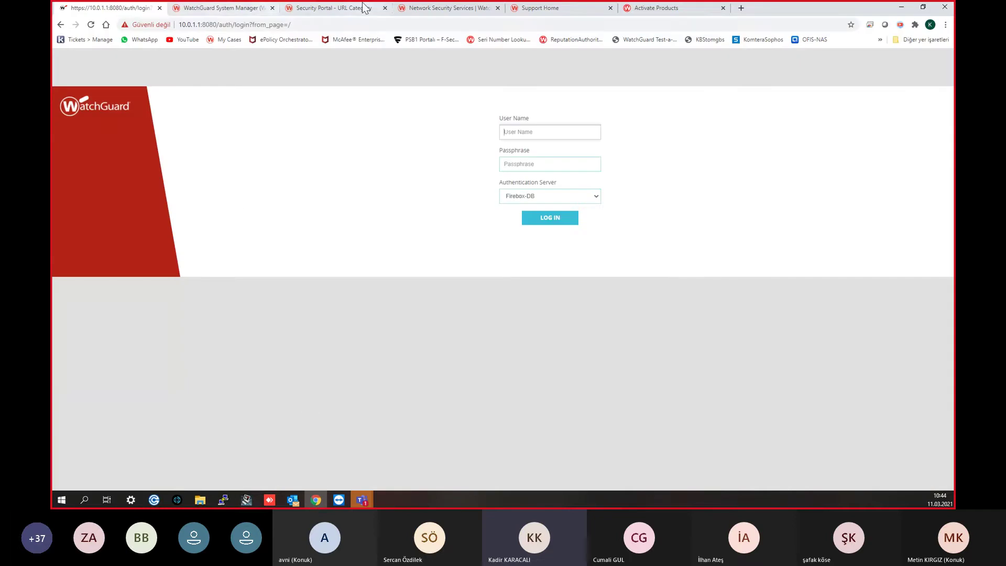
Step: Look through the open WatchGuard tabs, ending on the Support Home page
left_click(452, 8)
left_click(251, 6)
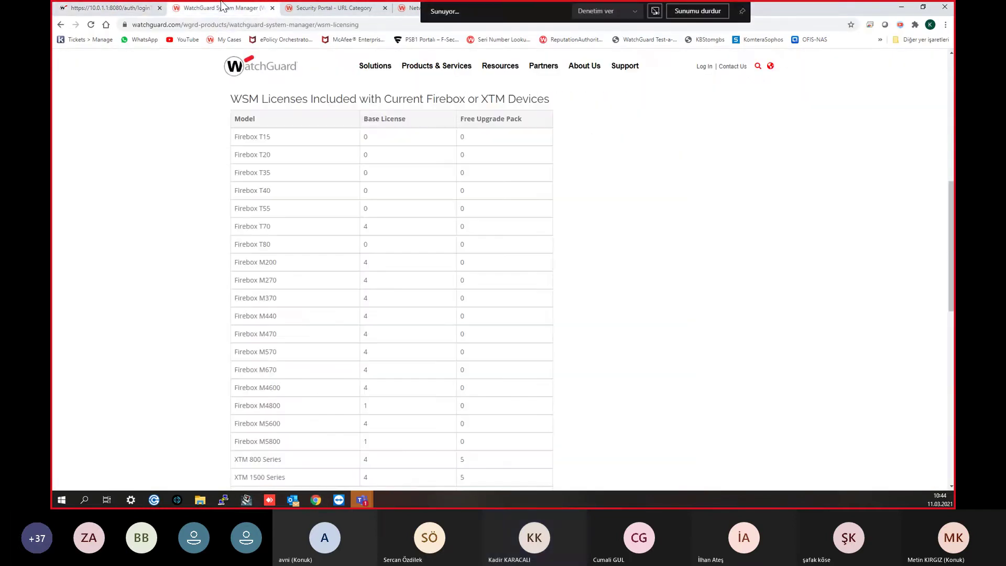
left_click(306, 6)
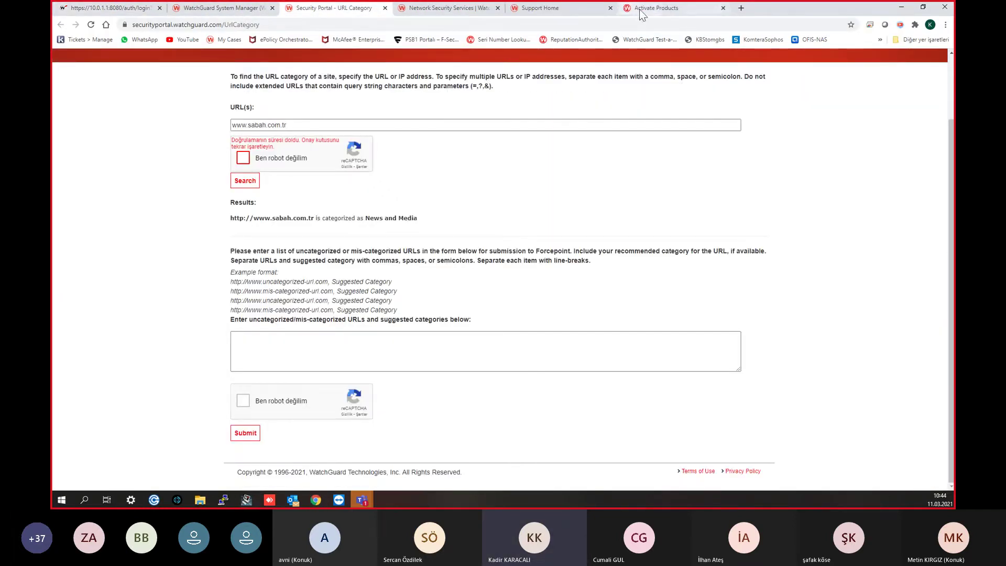
left_click(650, 7)
left_click(555, 8)
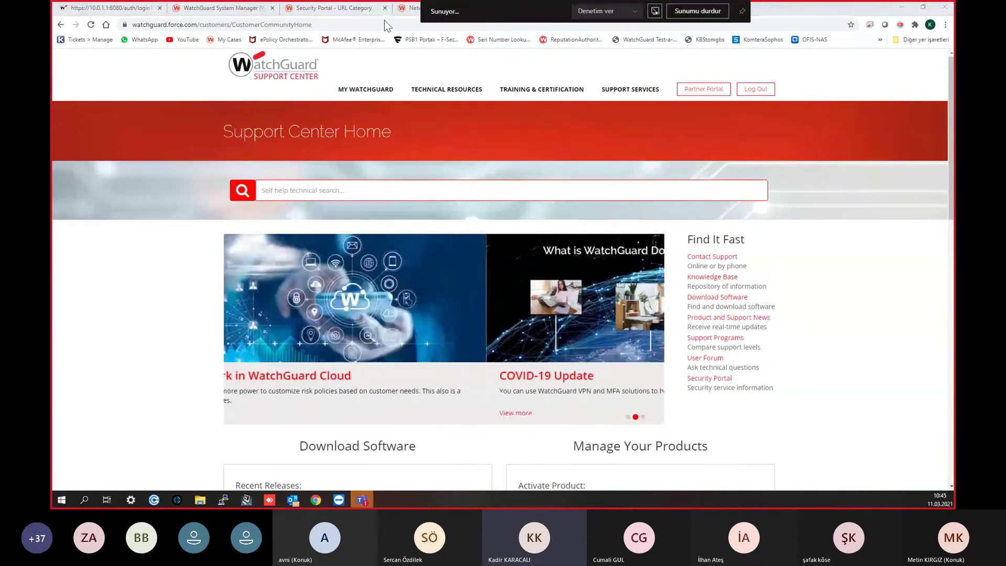
Step: Go to watchguard.com, open Support > Software Downloads, and expand the device list
left_click(357, 21)
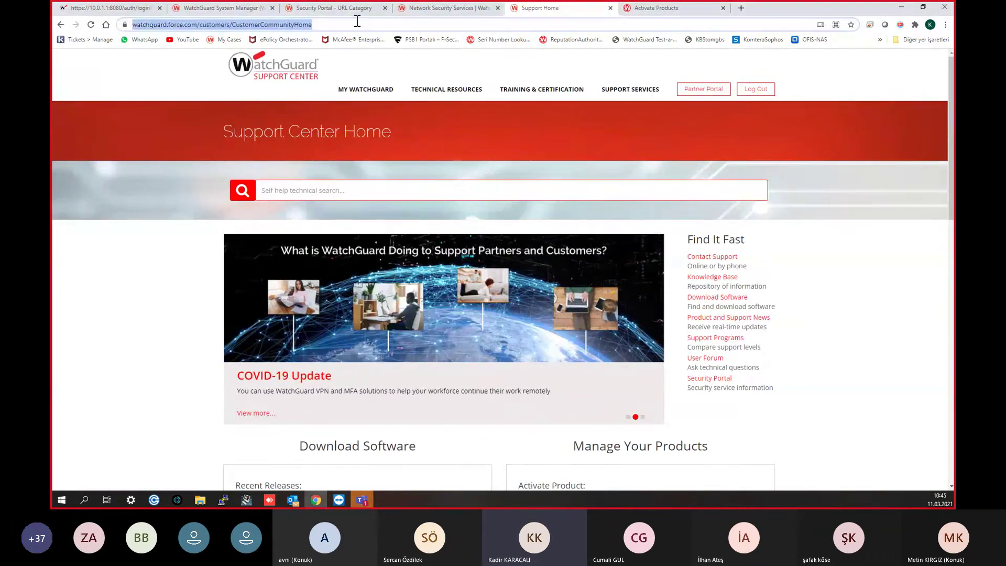
type("watch")
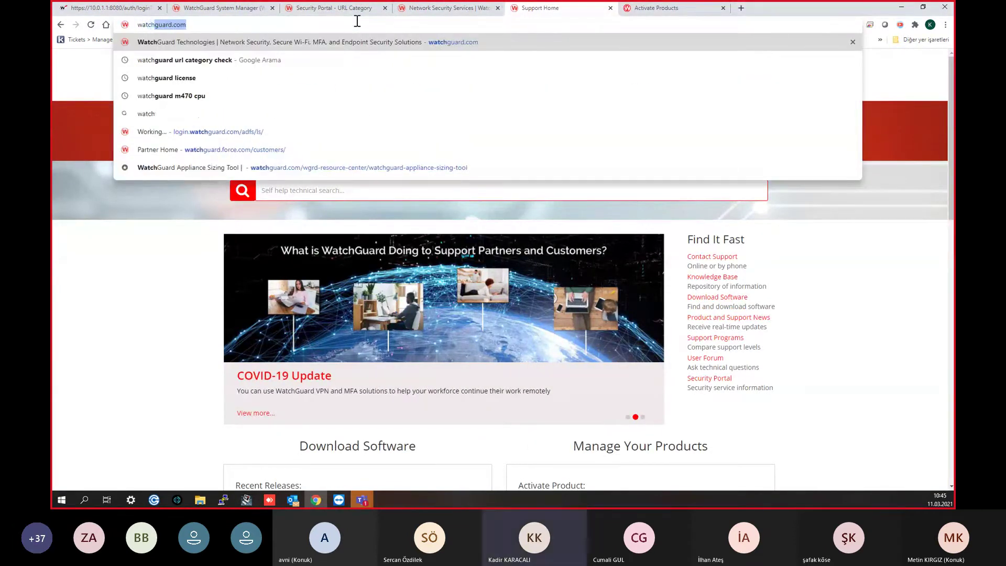
key("Return")
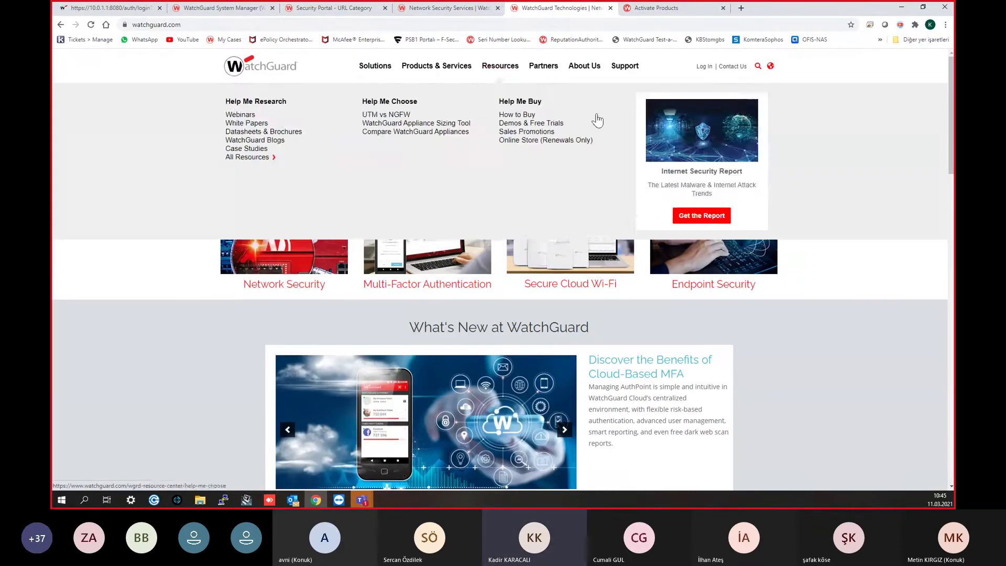
mouse_move(631, 66)
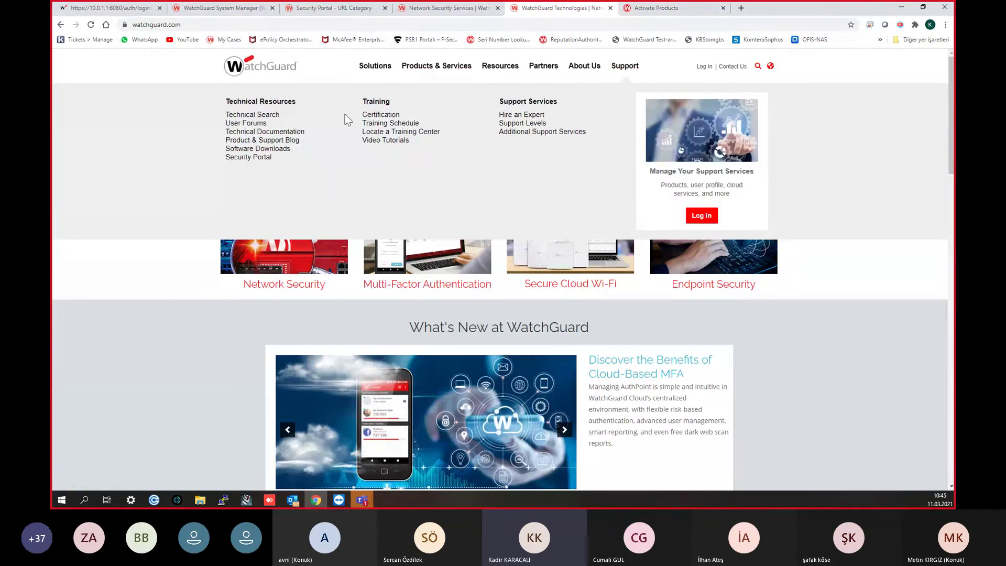
left_click(279, 150)
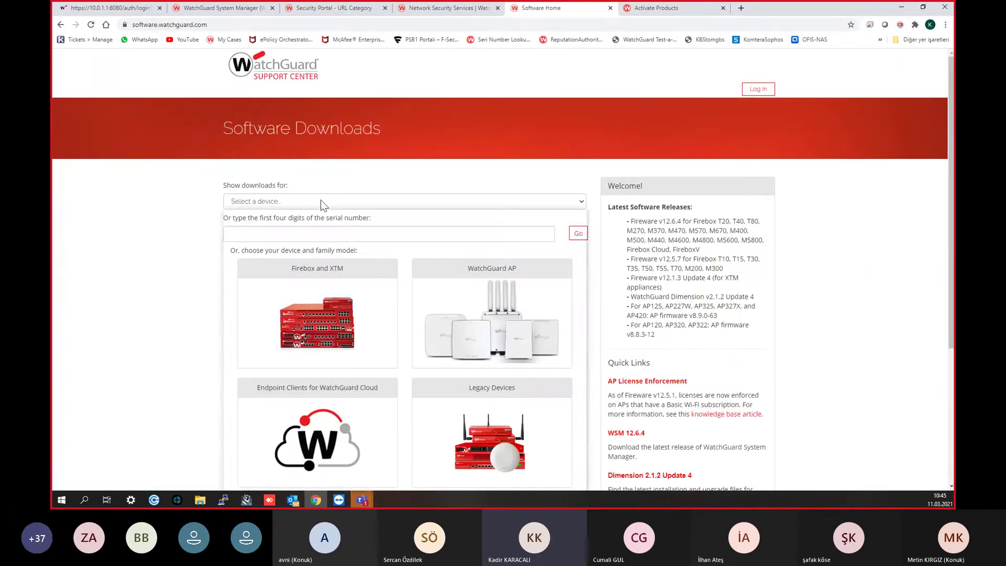
left_click(320, 200)
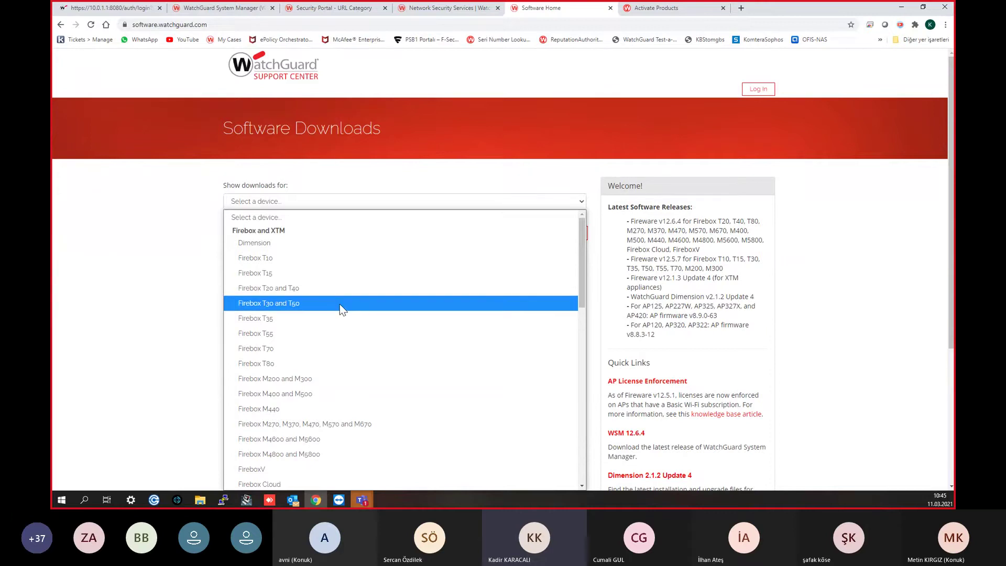
Step: Select Firebox T30 and T50 and look over the Fireware 12.5.7 download entry
left_click(340, 304)
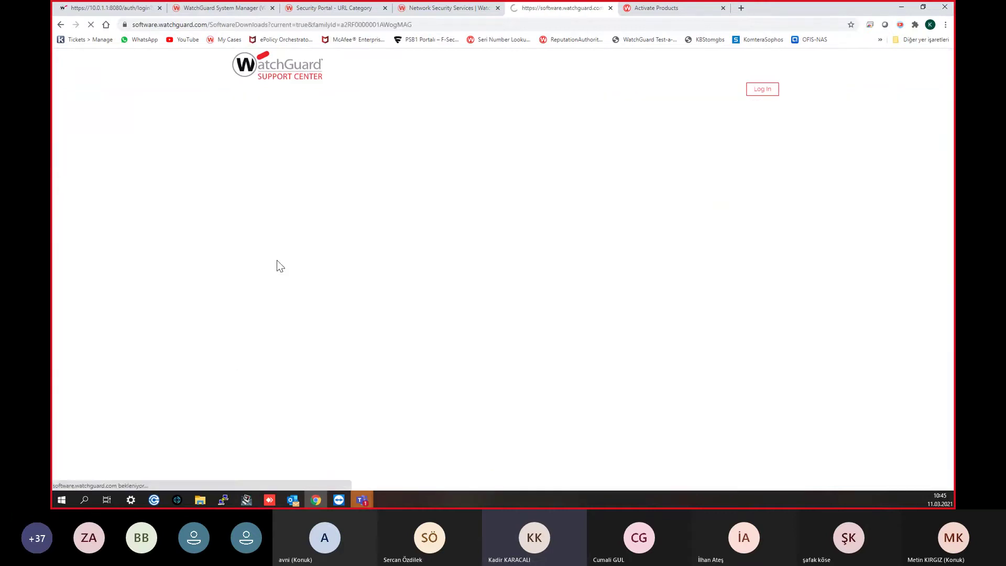
scroll(306, 237, "down", 3)
scroll(307, 237, "up", 2)
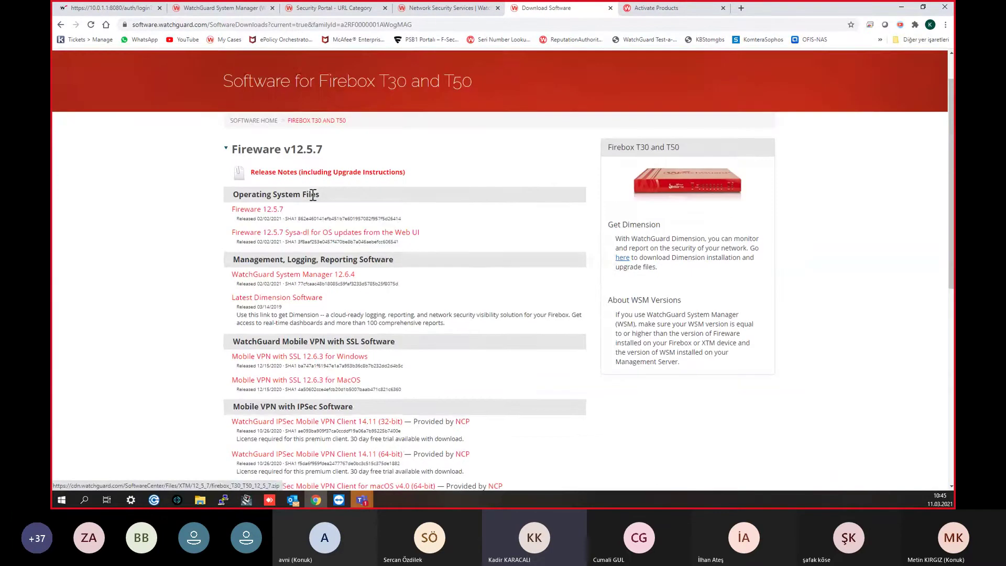
left_click_drag(294, 210, 225, 214)
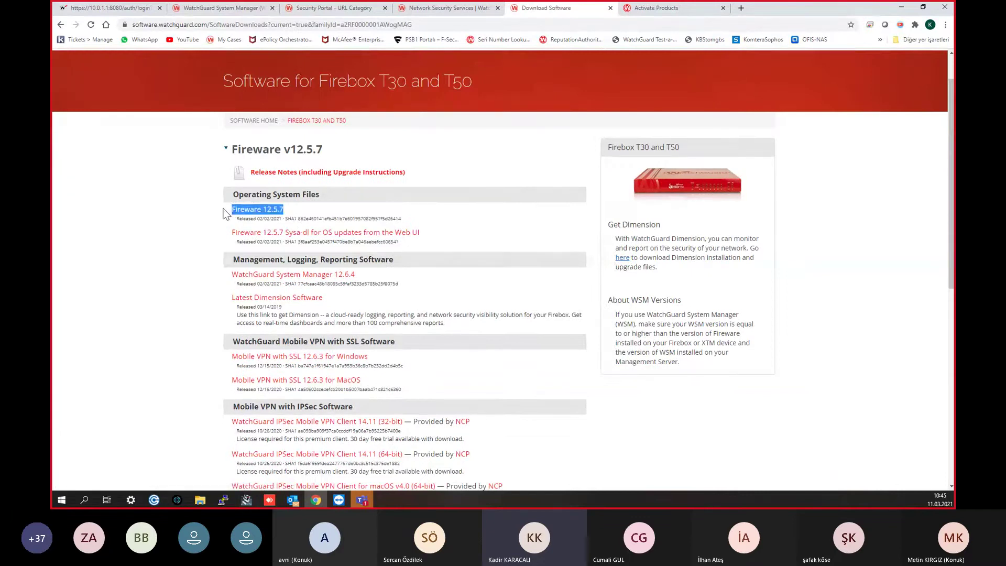
left_click(188, 242)
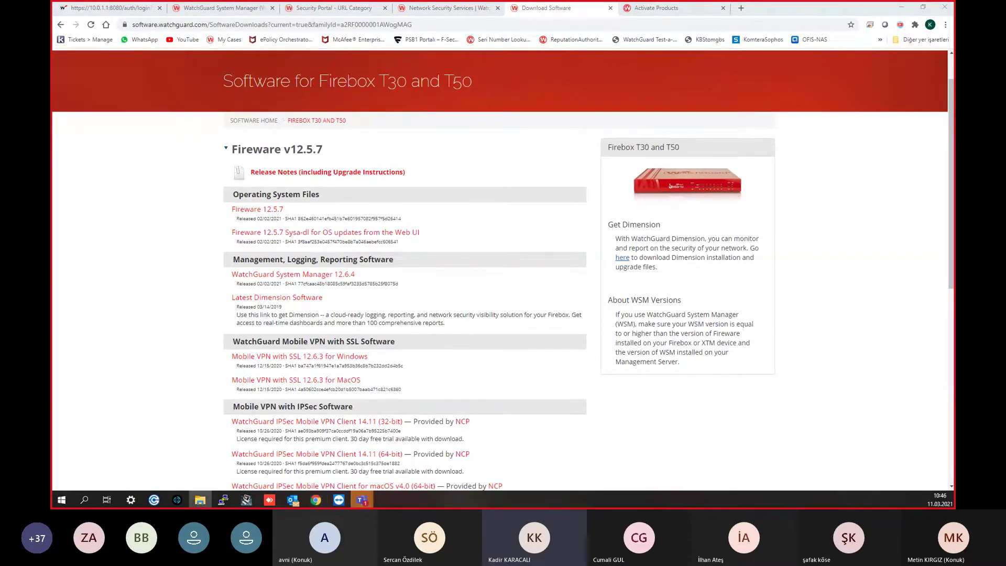
left_click(200, 500)
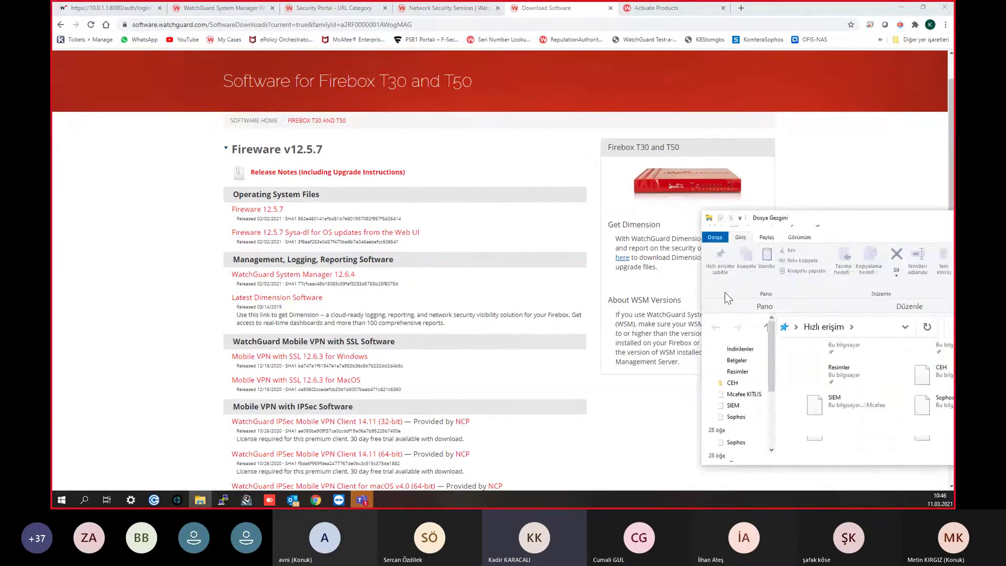
left_click_drag(786, 199, 53, 2)
left_click(87, 127)
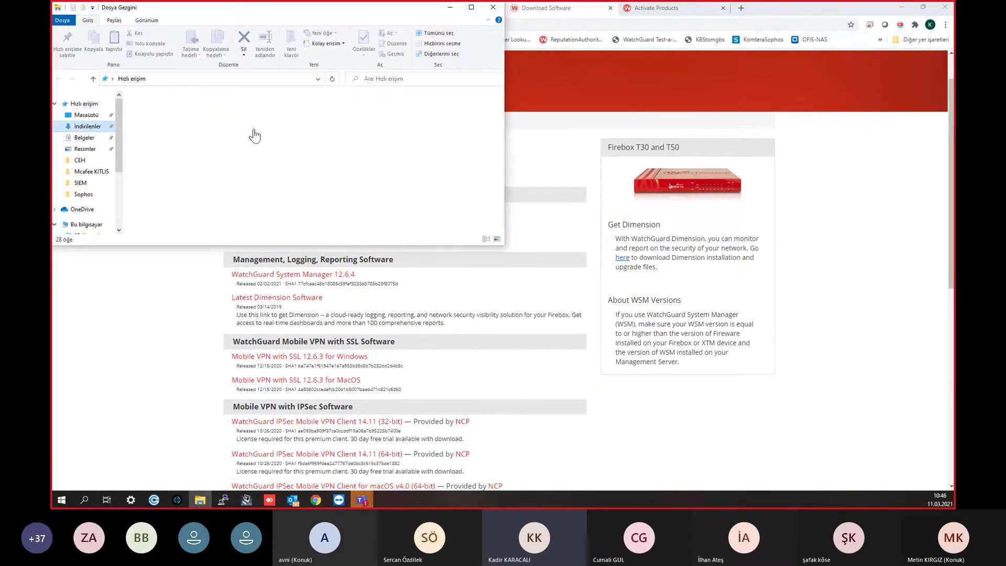
left_click(221, 127)
scroll(220, 147, "down", 3)
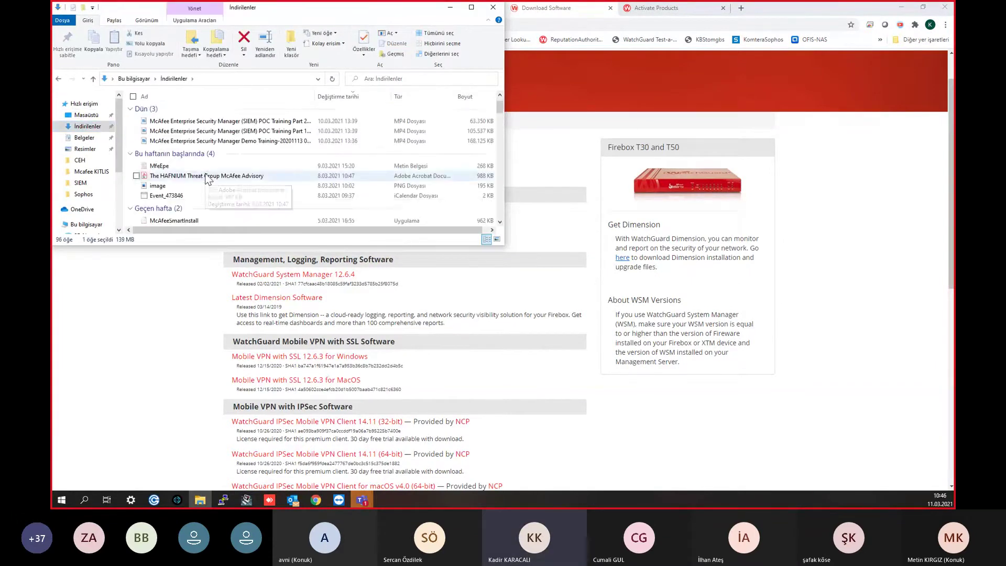
scroll(205, 172, "up", 5)
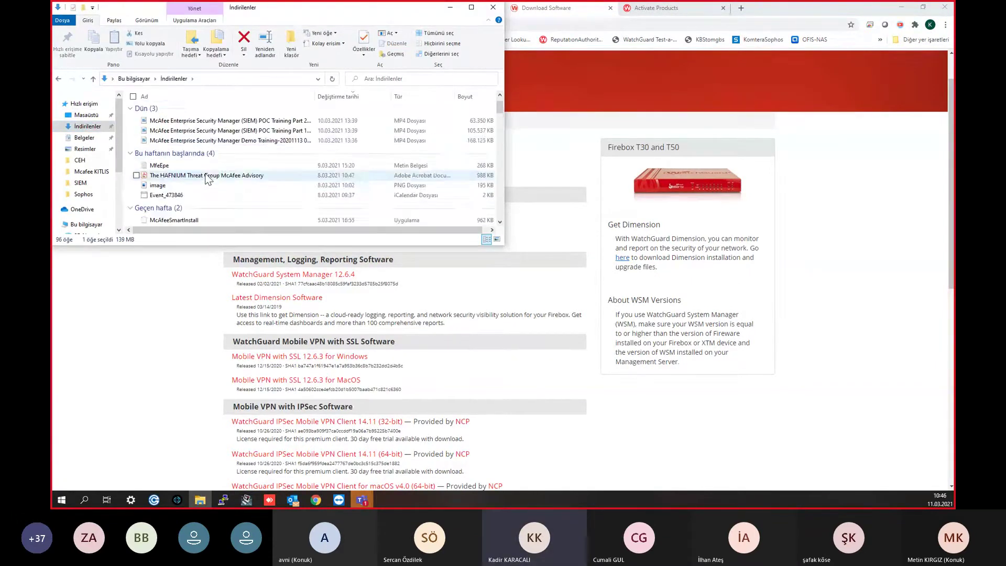
left_click(450, 7)
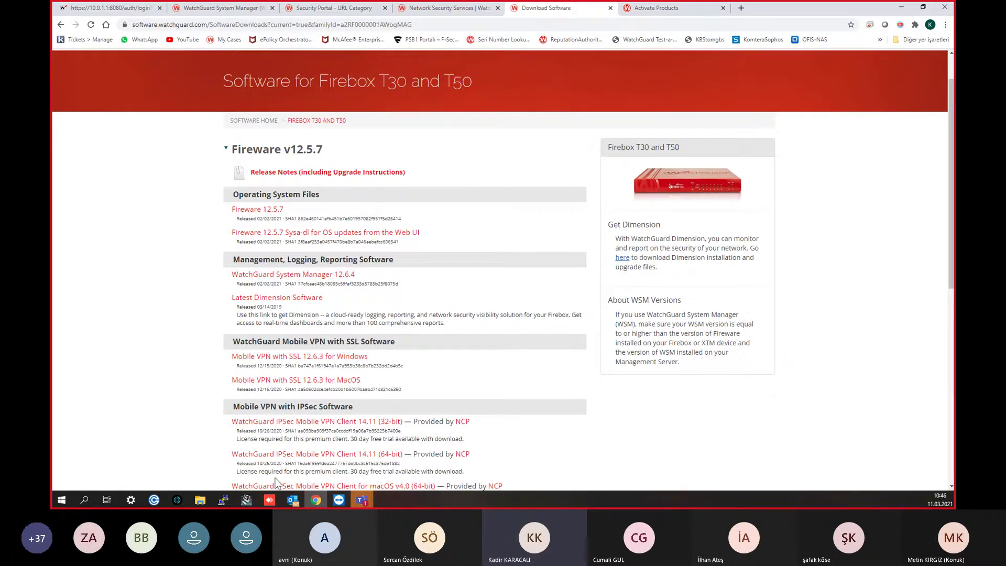
left_click(252, 499)
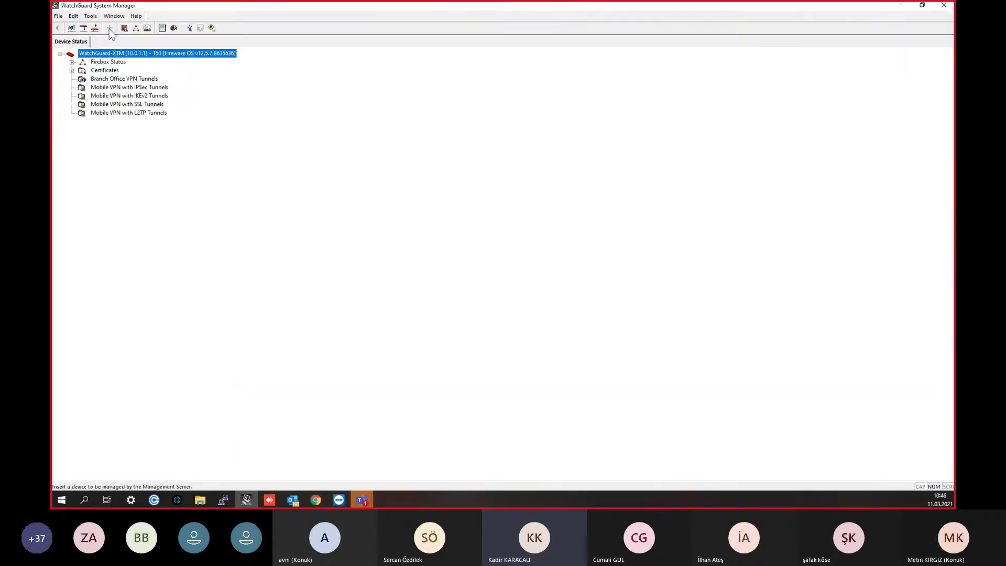
left_click(902, 5)
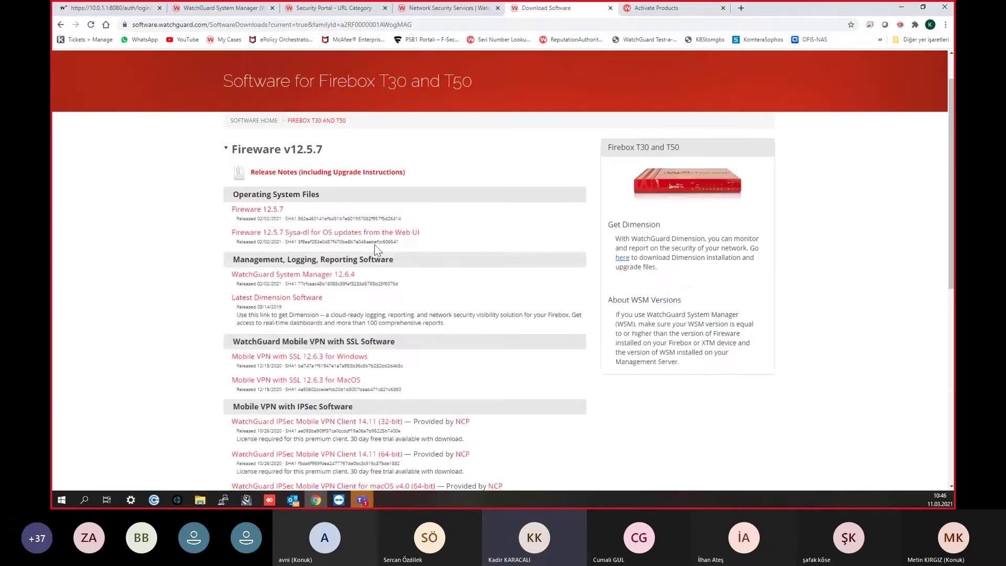
scroll(381, 241, "down", 2)
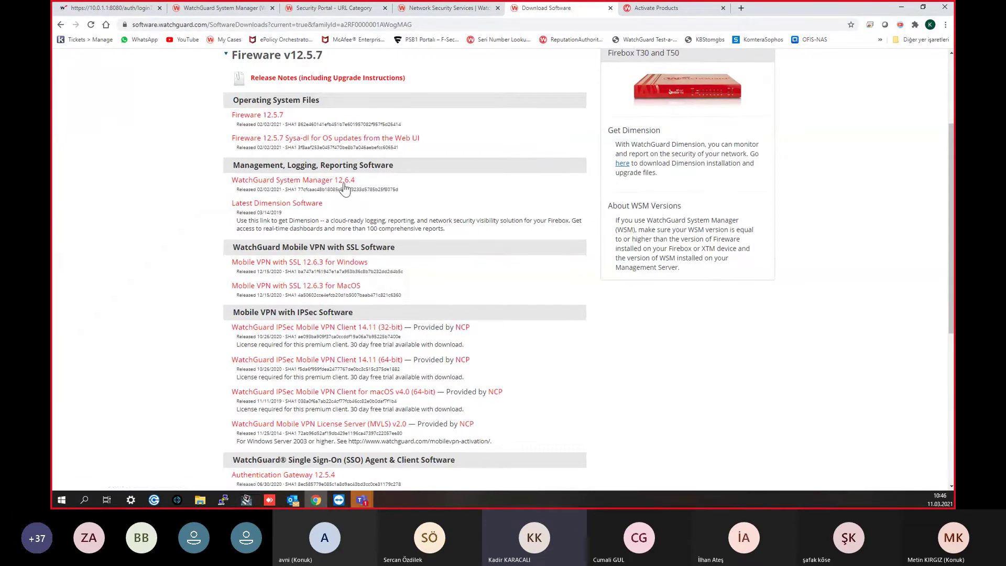
scroll(340, 190, "up", 2)
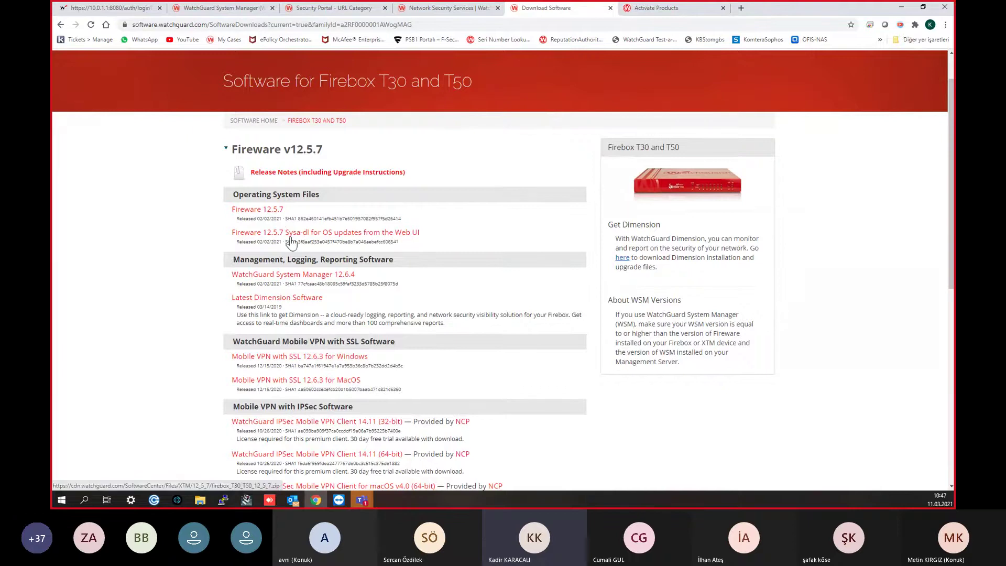
scroll(291, 240, "down", 1)
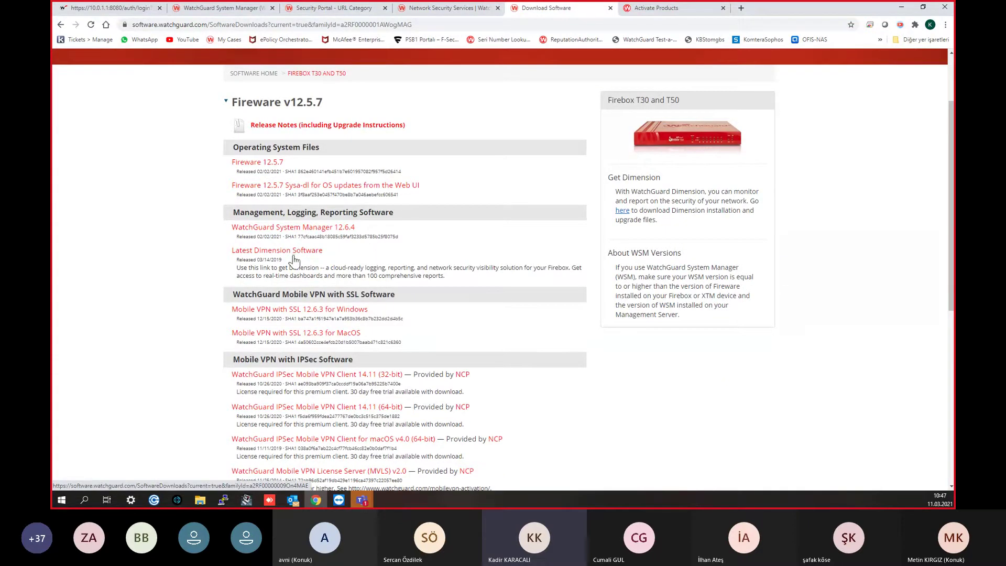
scroll(294, 270, "down", 1)
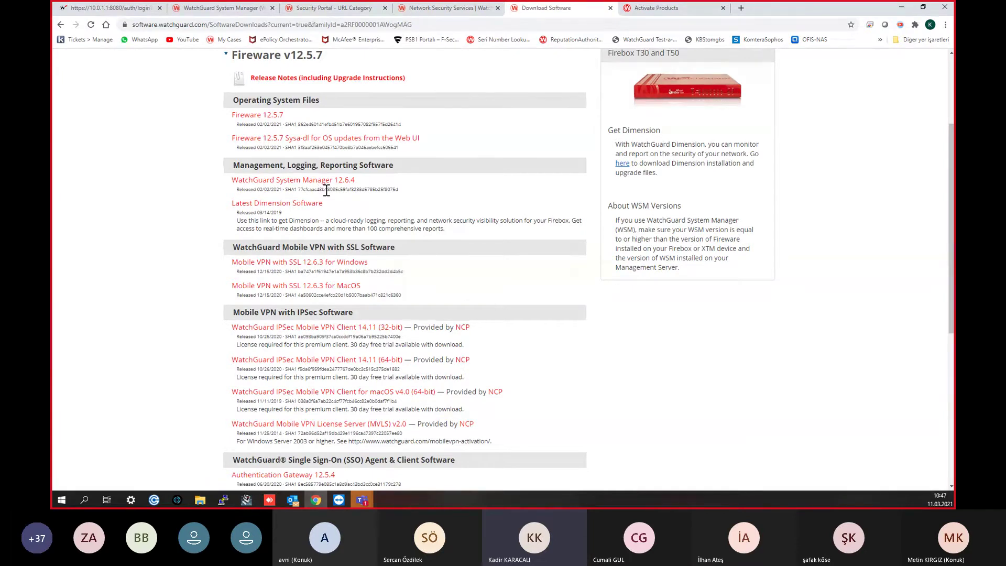
scroll(326, 190, "down", 1)
scroll(326, 191, "up", 1)
scroll(326, 193, "down", 1)
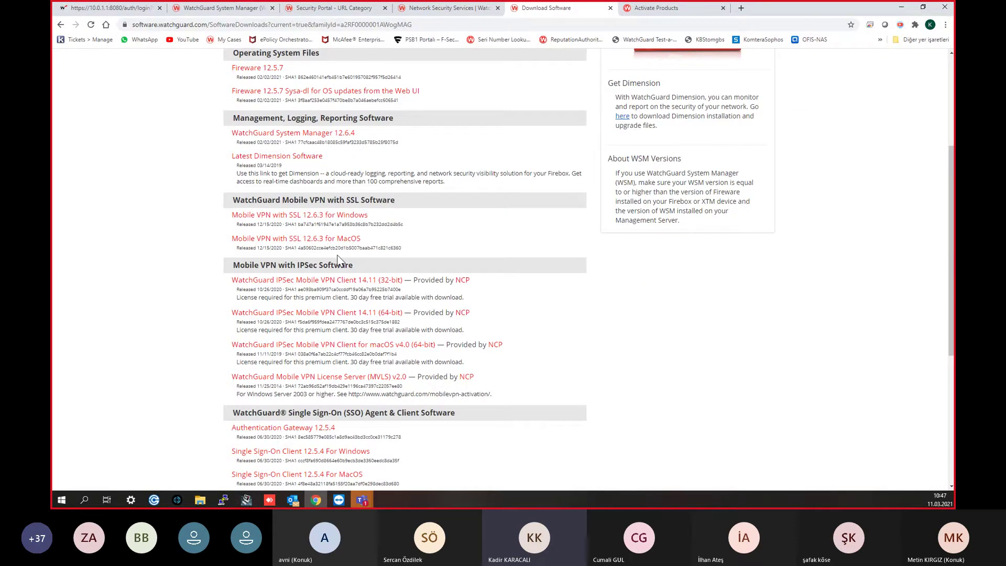
scroll(338, 257, "down", 2)
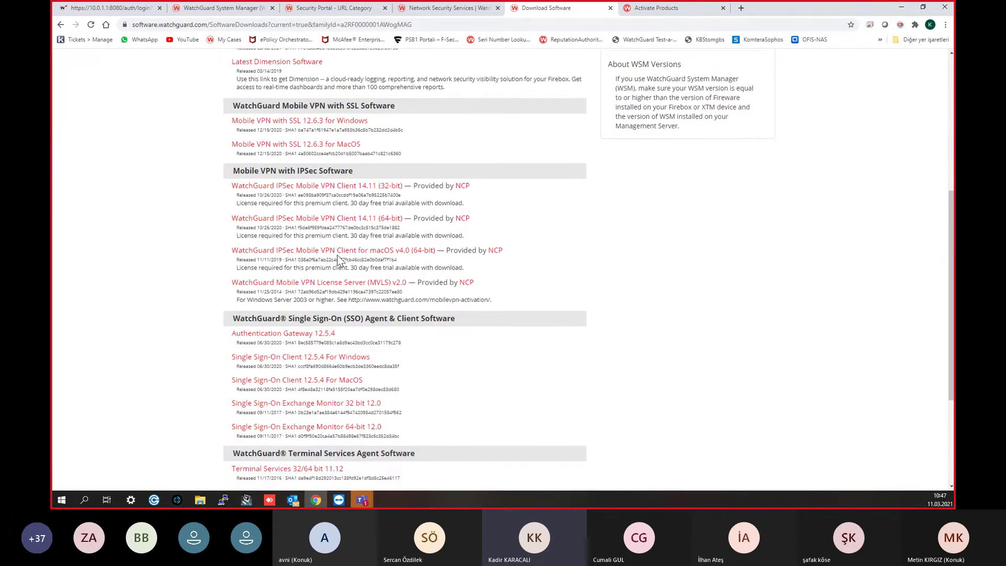
scroll(338, 256, "down", 3)
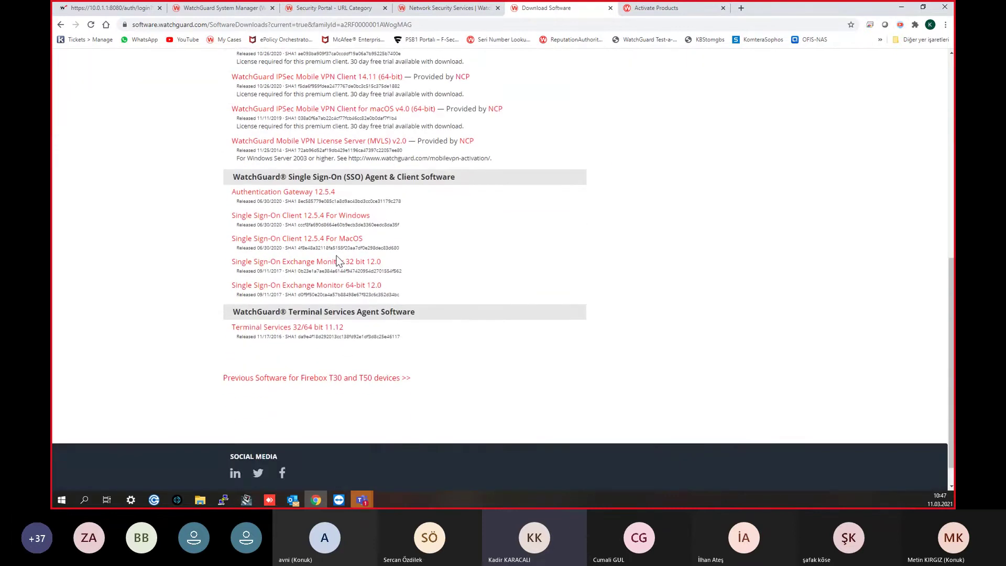
scroll(338, 261, "up", 1)
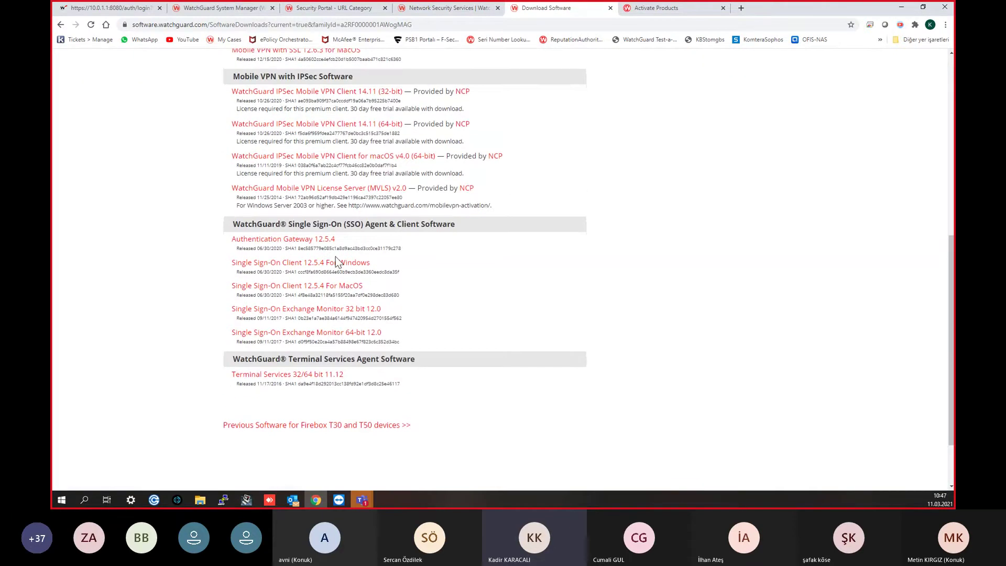
Step: Review the 32-bit IPsec client license note and the rest of the downloads page, then return to System Manager
scroll(336, 259, "up", 1)
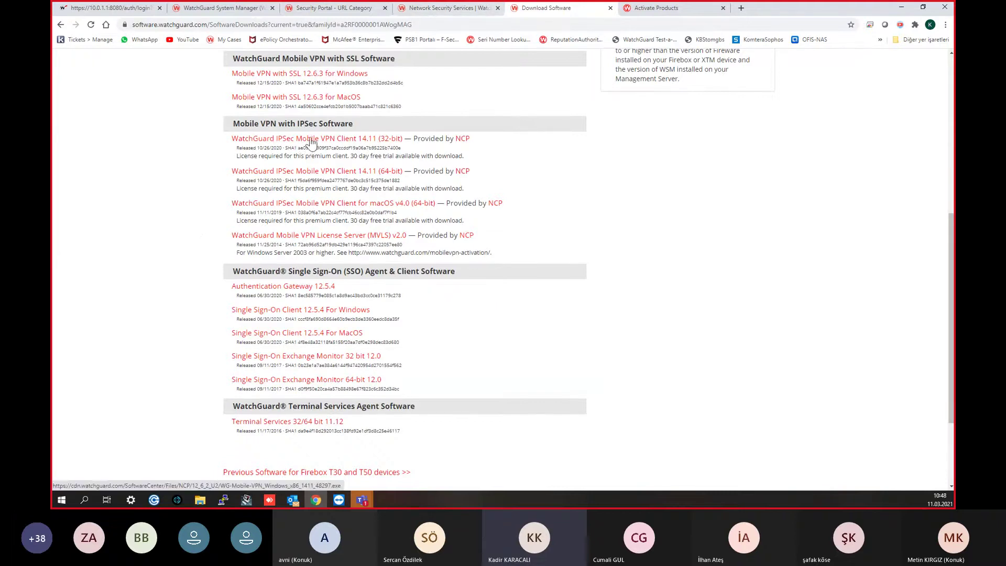
left_click_drag(265, 156, 374, 156)
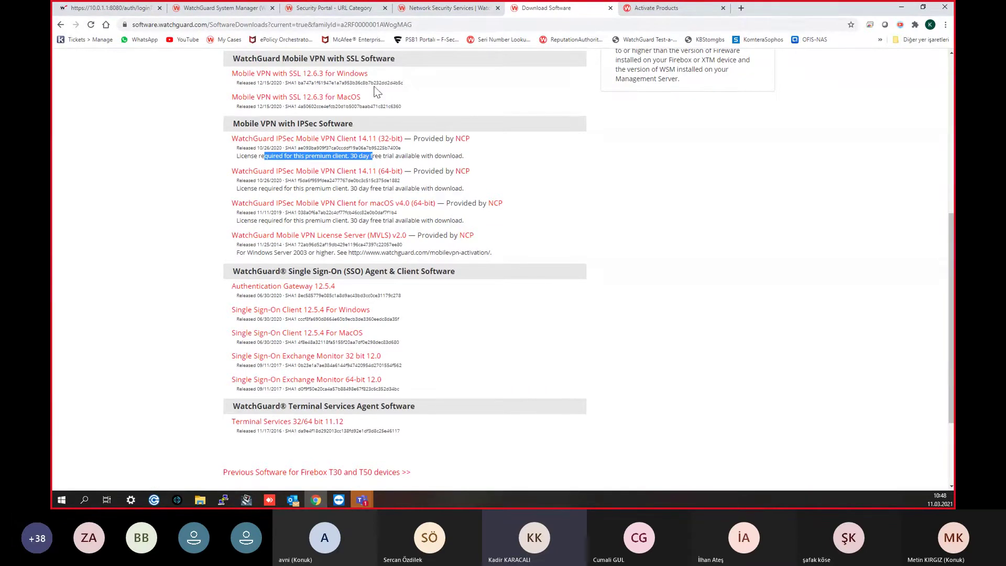
left_click(184, 191)
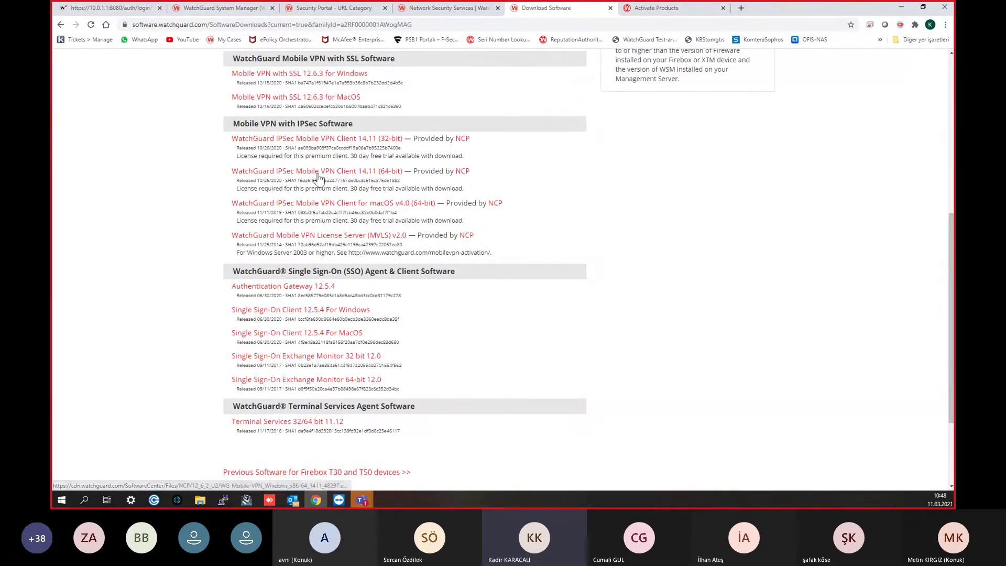
scroll(319, 177, "down", 3)
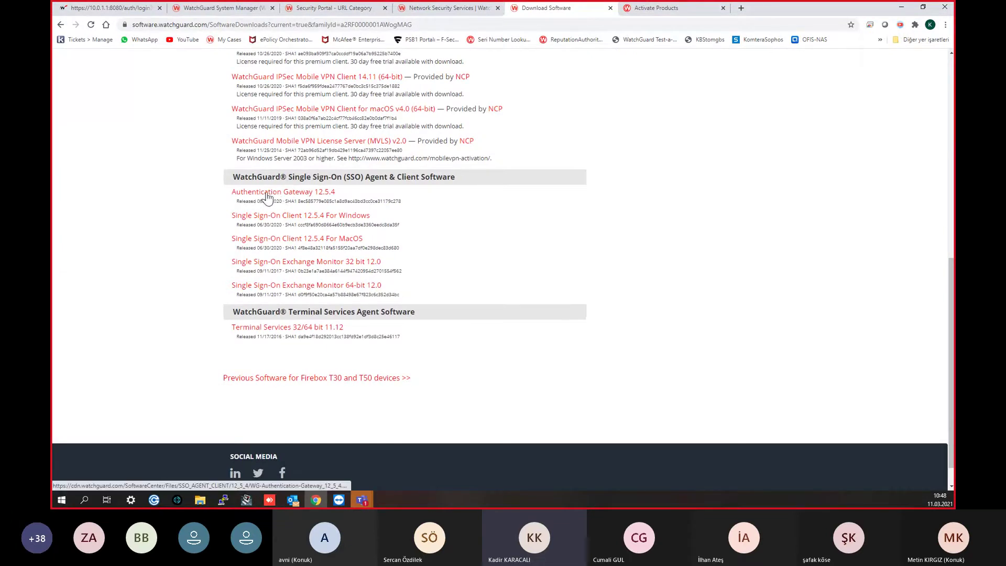
scroll(292, 196, "down", 1)
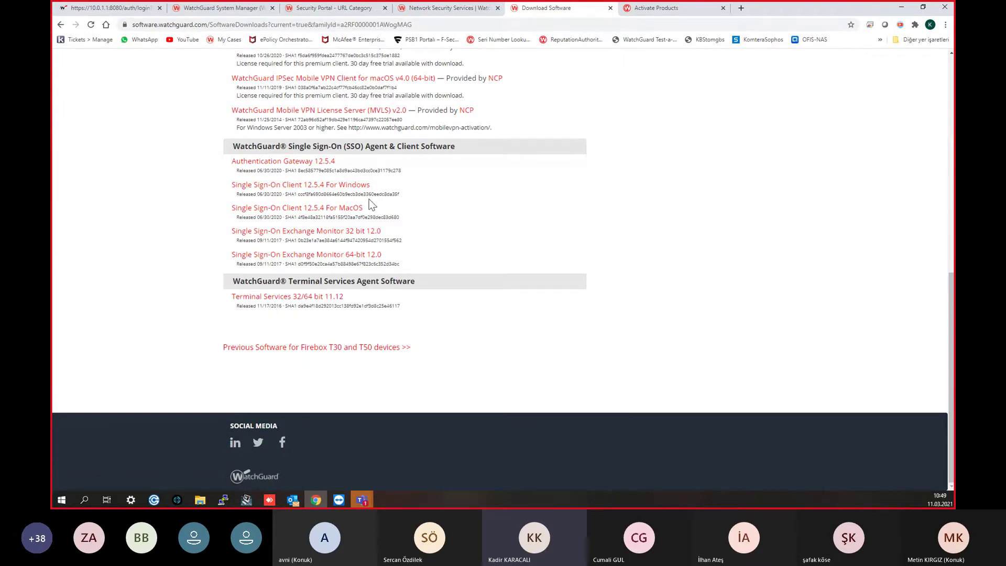
scroll(485, 184, "up", 5)
scroll(482, 178, "up", 3)
mouse_move(725, 6)
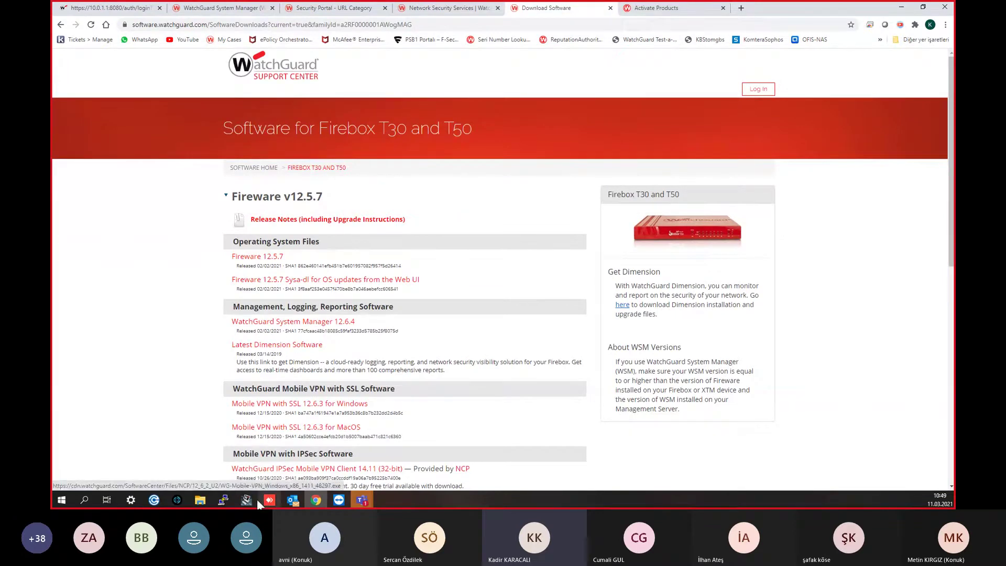
key("alt+Tab")
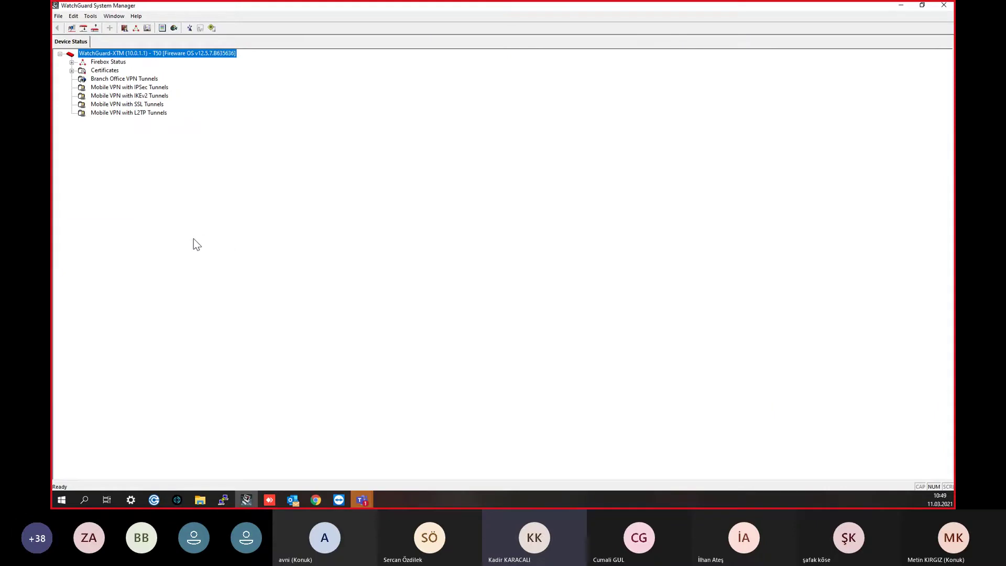
Step: Open the T50 configuration in Policy Manager and view its Firebox feature key
left_click(124, 29)
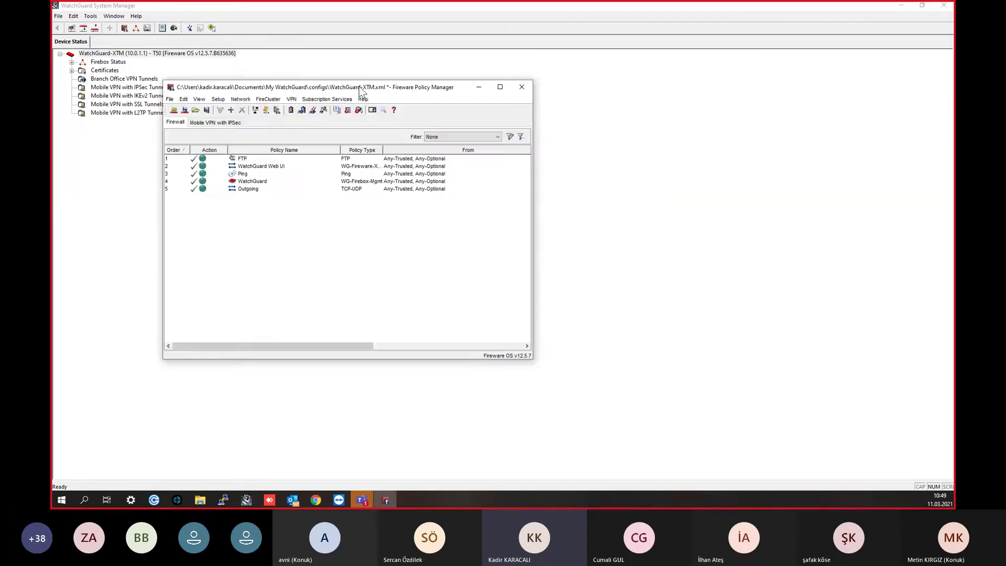
left_click(504, 82)
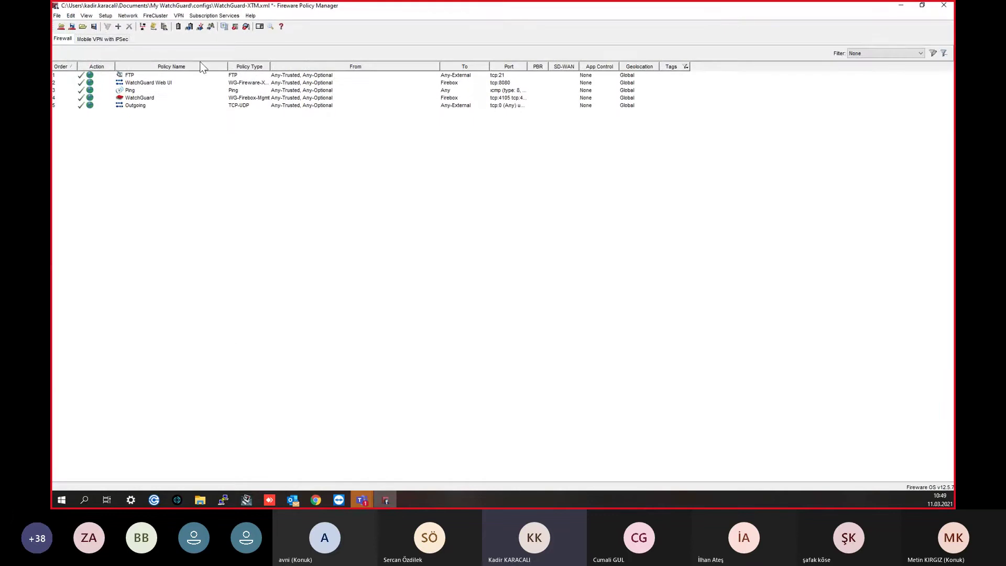
left_click(105, 15)
left_click(133, 40)
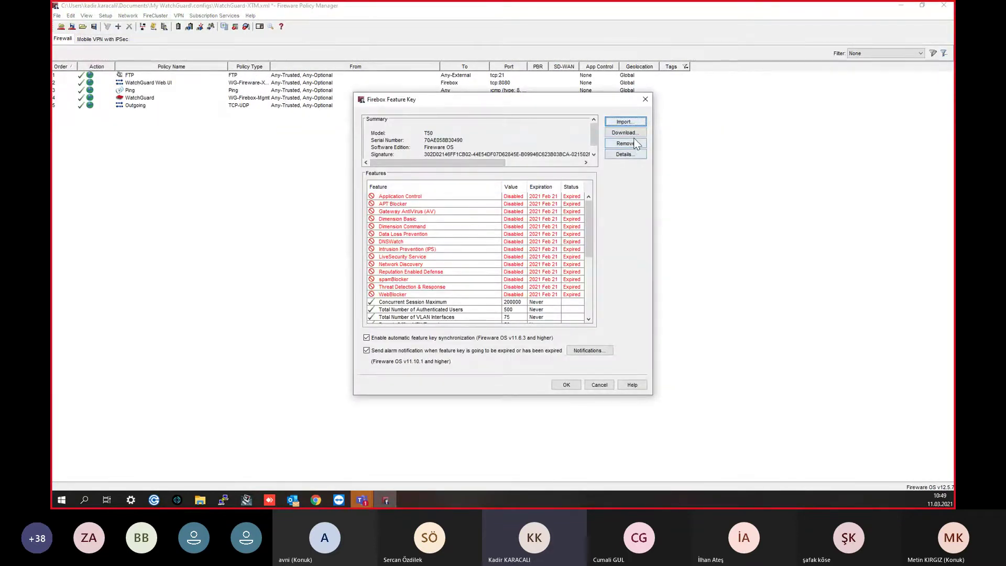
Step: Replace the expired feature key with the pasted T50 key valid until 2021 Mar 17
left_click(626, 144)
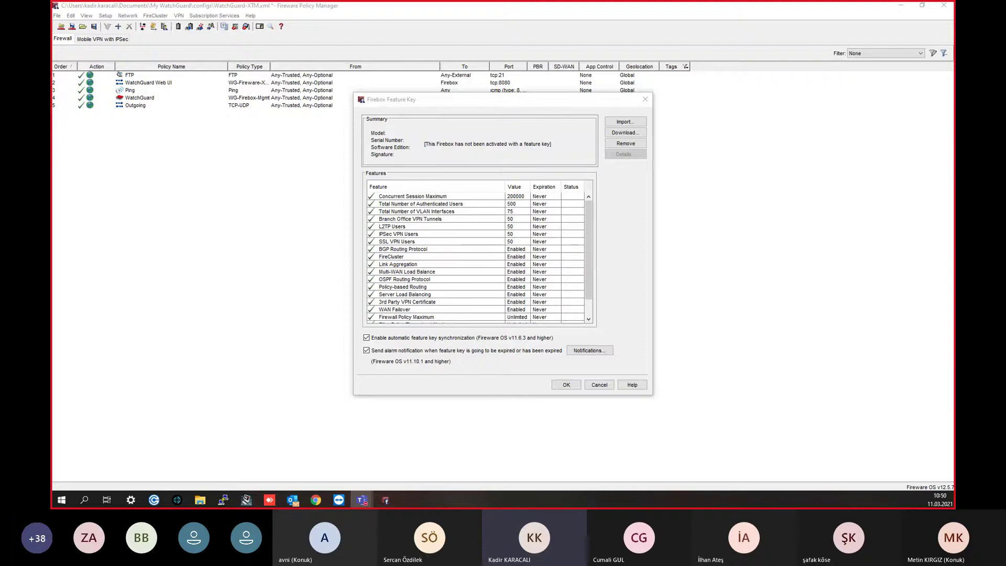
left_click(627, 121)
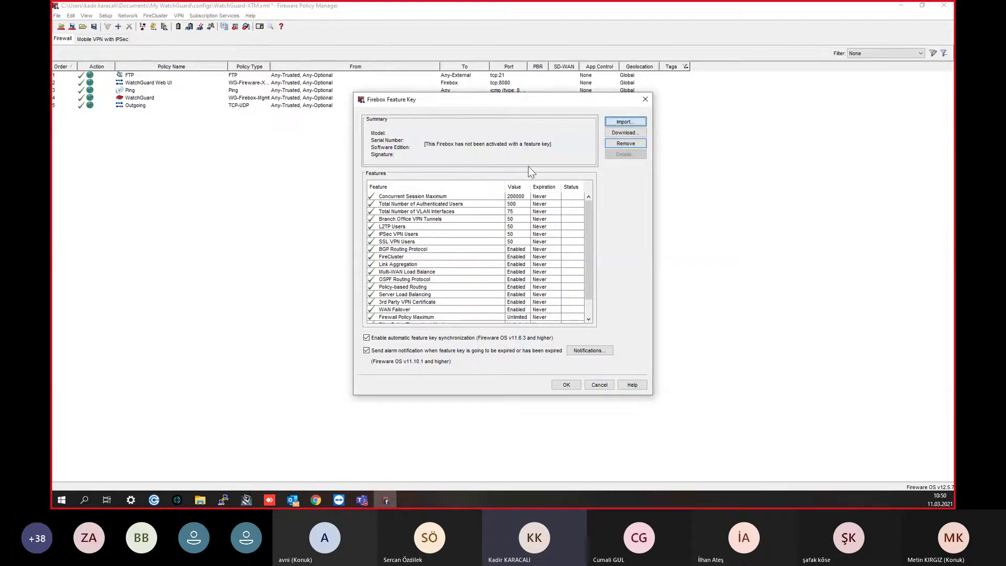
left_click(625, 121)
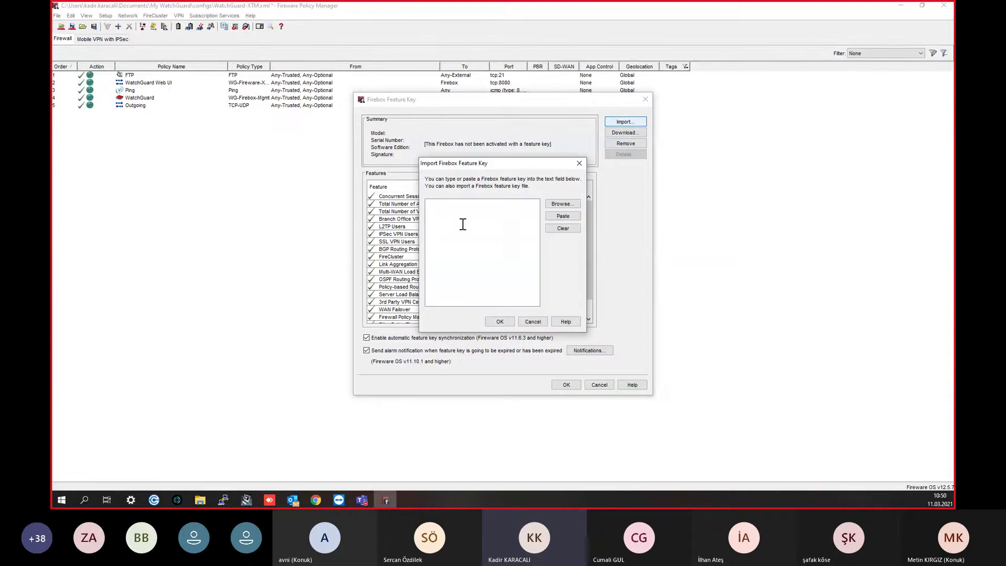
key("ctrl+v")
left_click(499, 322)
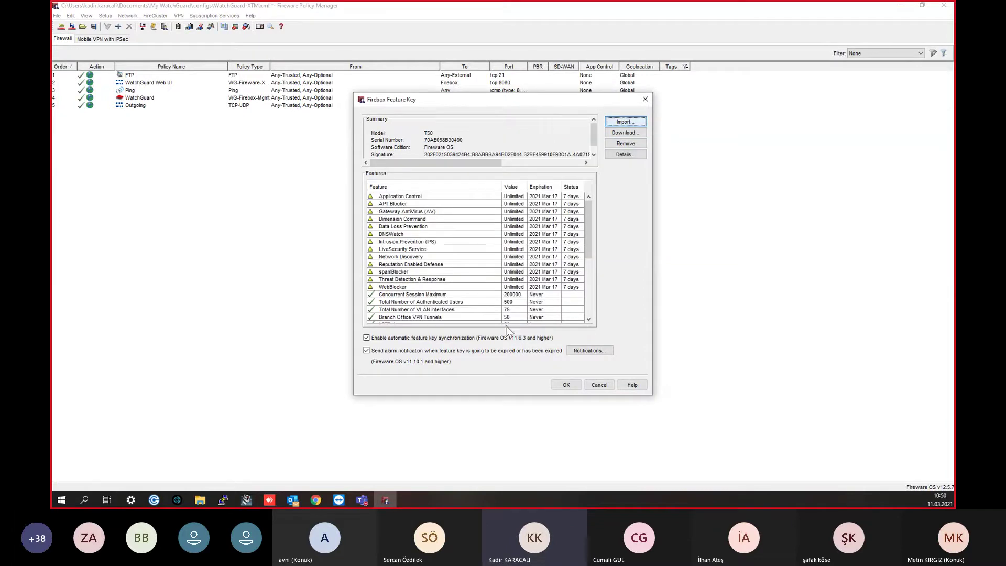
left_click(567, 384)
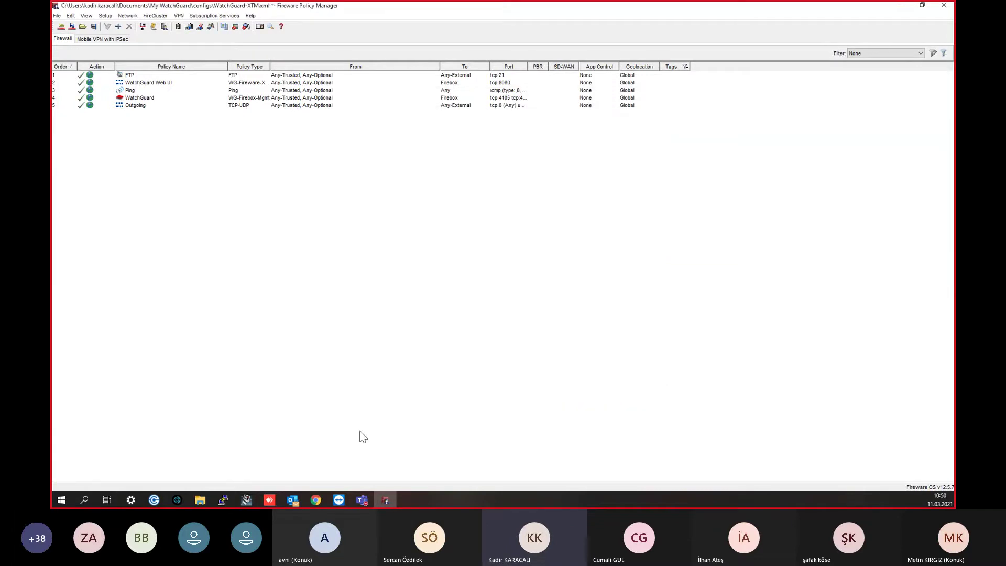
Step: Log in from the WatchGuard download page and go to the Partner Portal's Support Center home
left_click(316, 499)
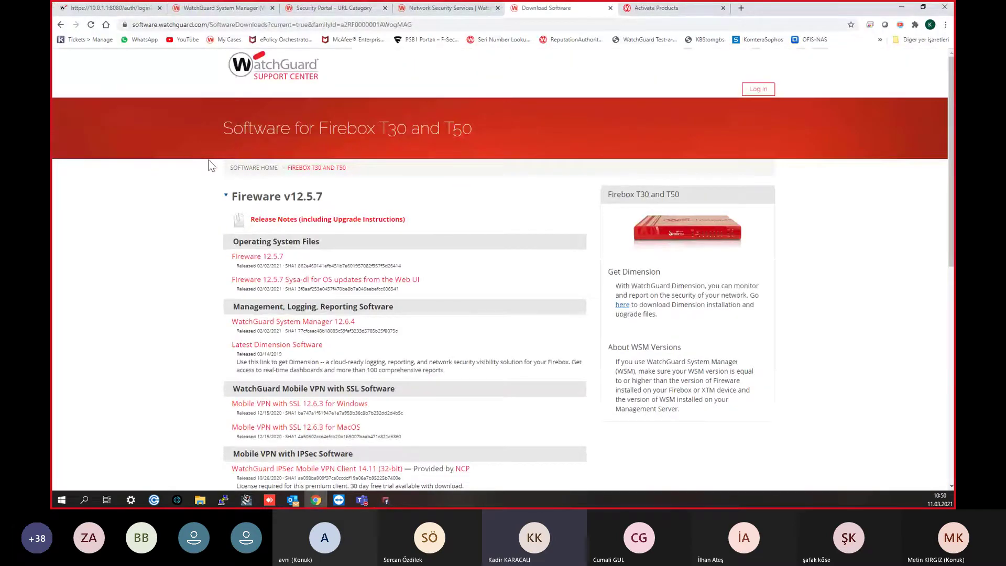
left_click(761, 93)
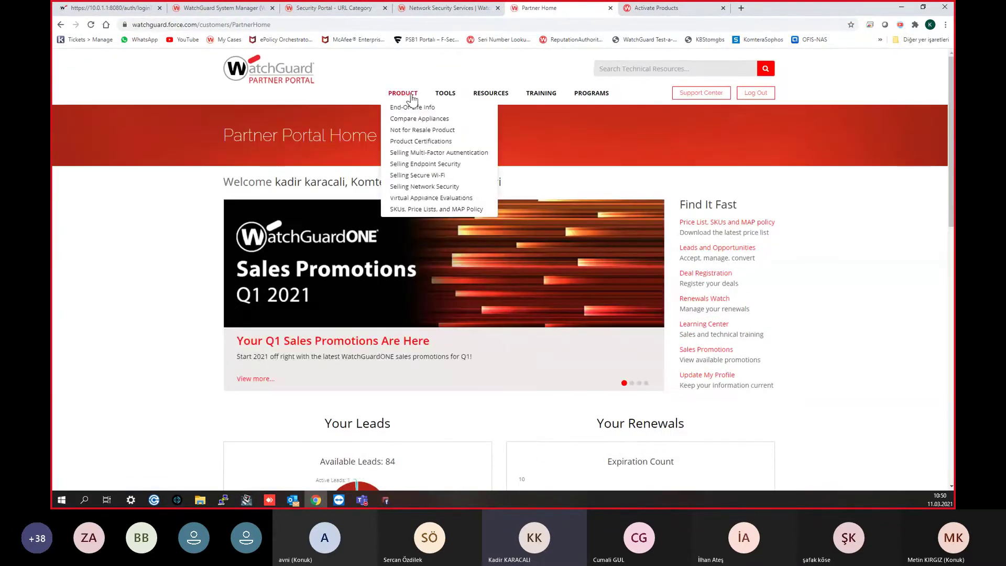
left_click(701, 93)
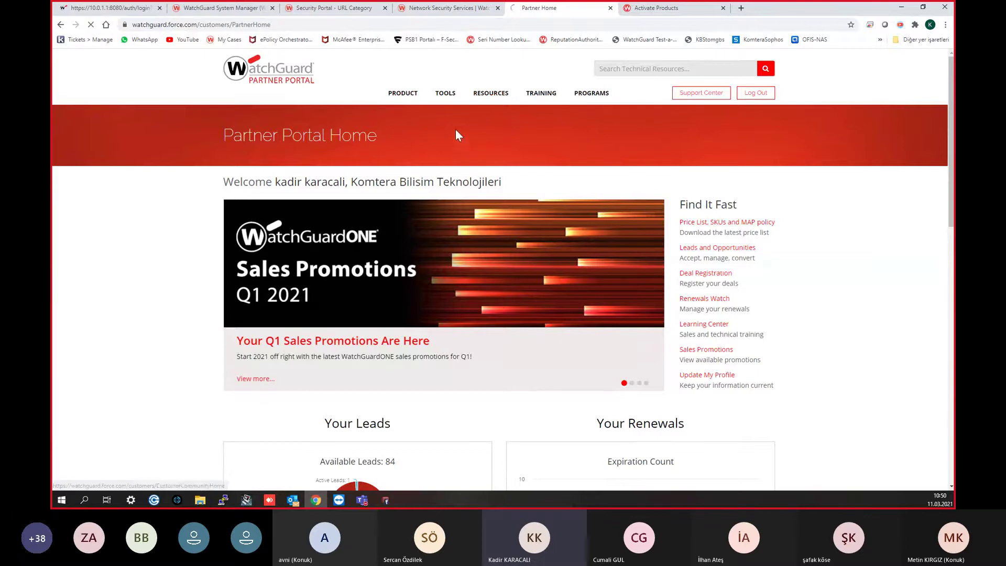
mouse_move(385, 90)
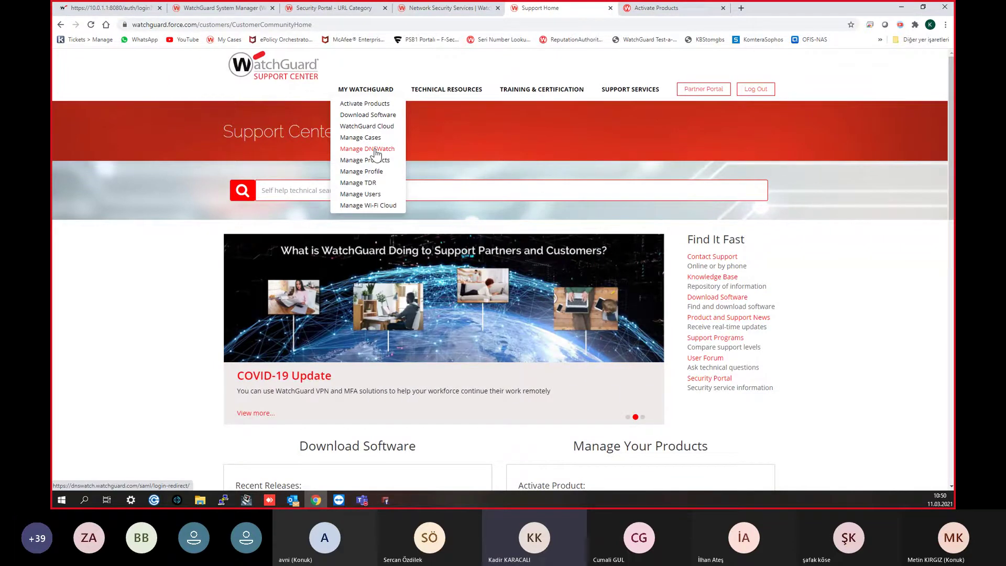
Step: Open Manage Products and show 100 products per page
left_click(376, 160)
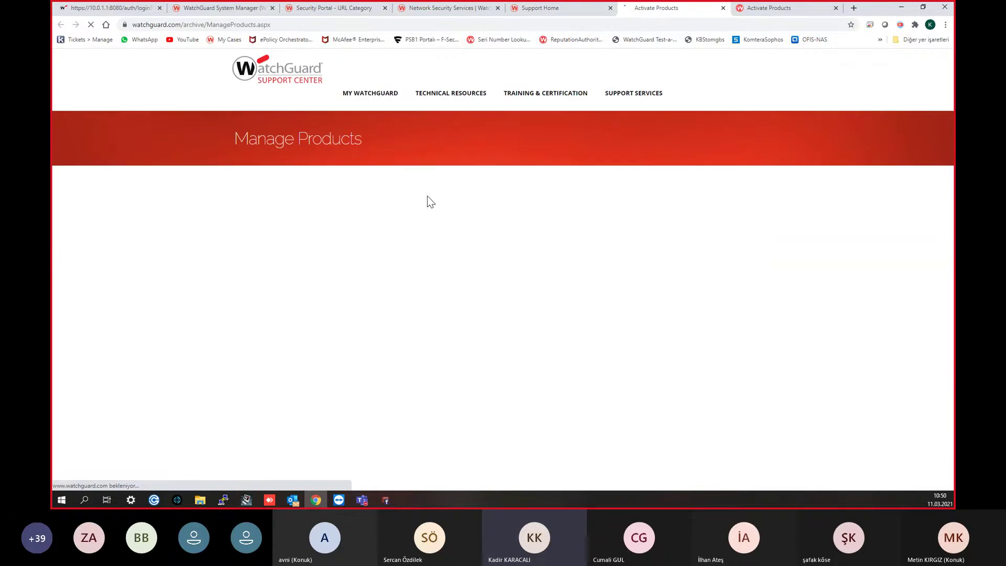
scroll(278, 248, "down", 7)
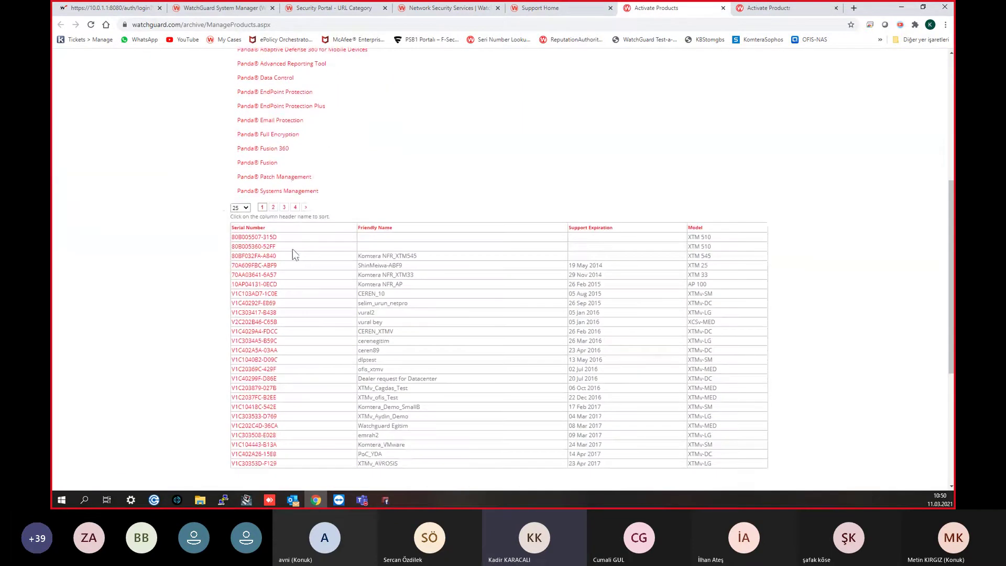
scroll(281, 218, "up", 2)
left_click(243, 161)
left_click(238, 188)
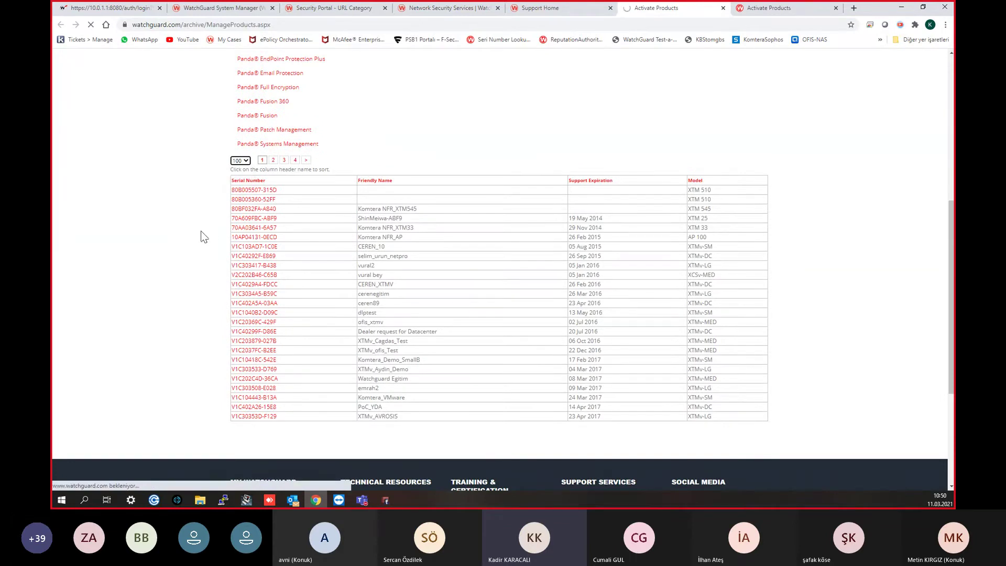
scroll(200, 231, "down", 10)
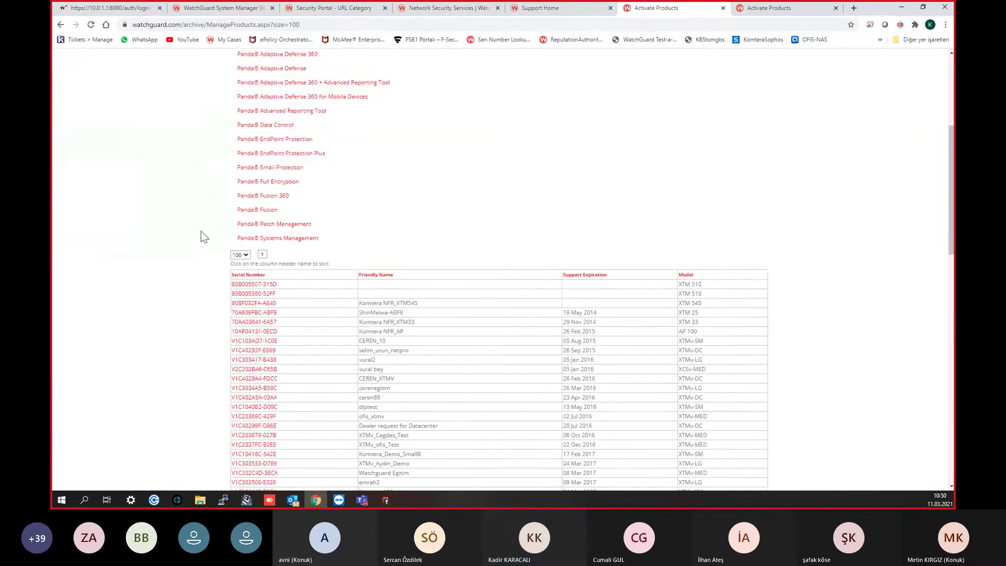
scroll(201, 231, "down", 1)
Step: Search the page for the device name and open the T50's product details
key("ctrl+f")
type("kadir")
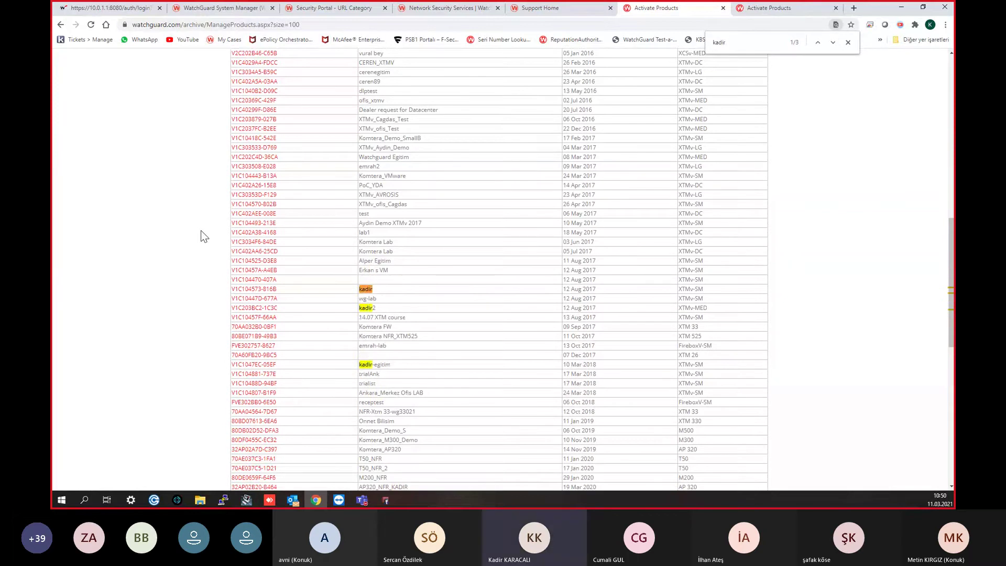
scroll(281, 283, "down", 5)
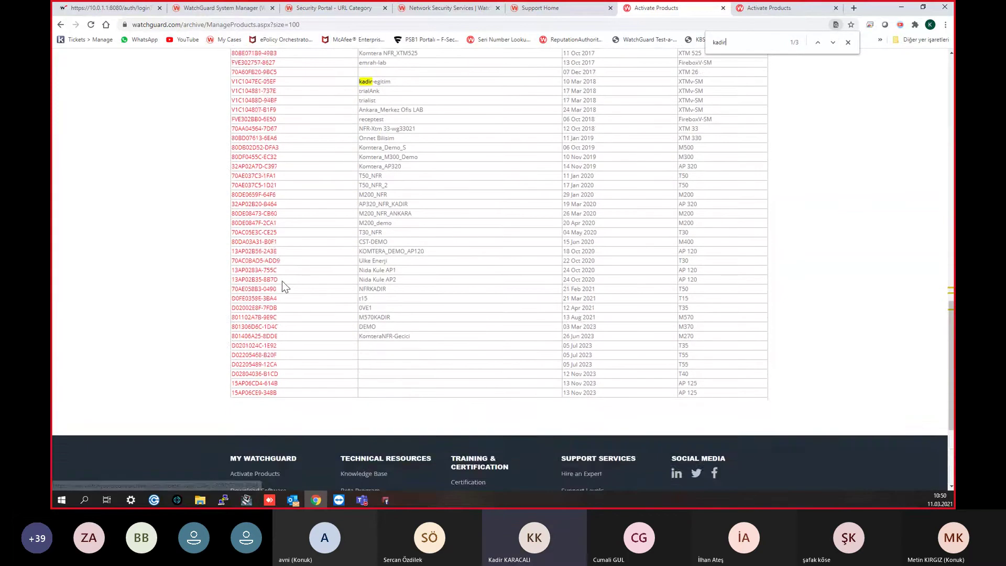
scroll(299, 277, "up", 2)
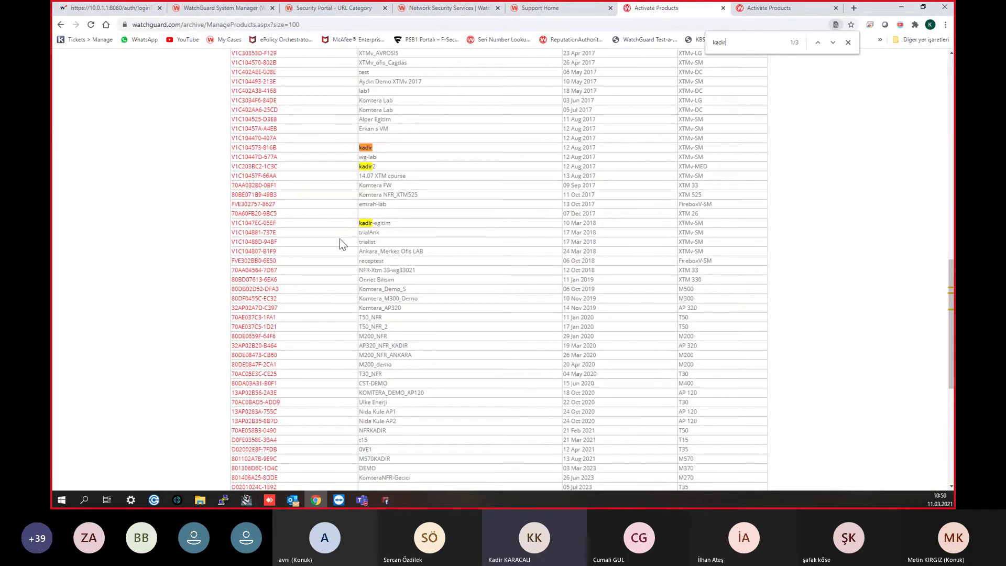
scroll(624, 309, "down", 2)
scroll(624, 307, "down", 1)
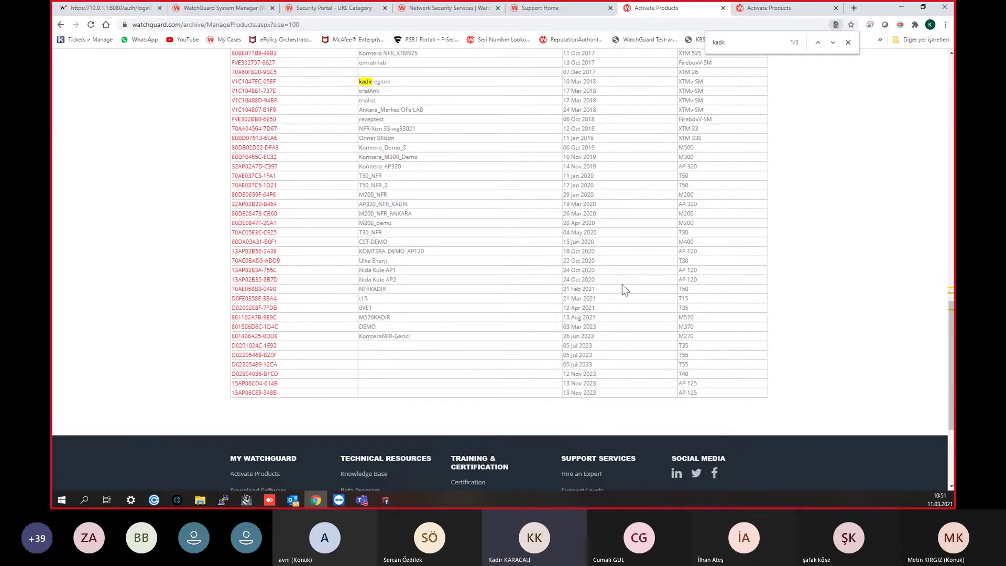
double_click(388, 289)
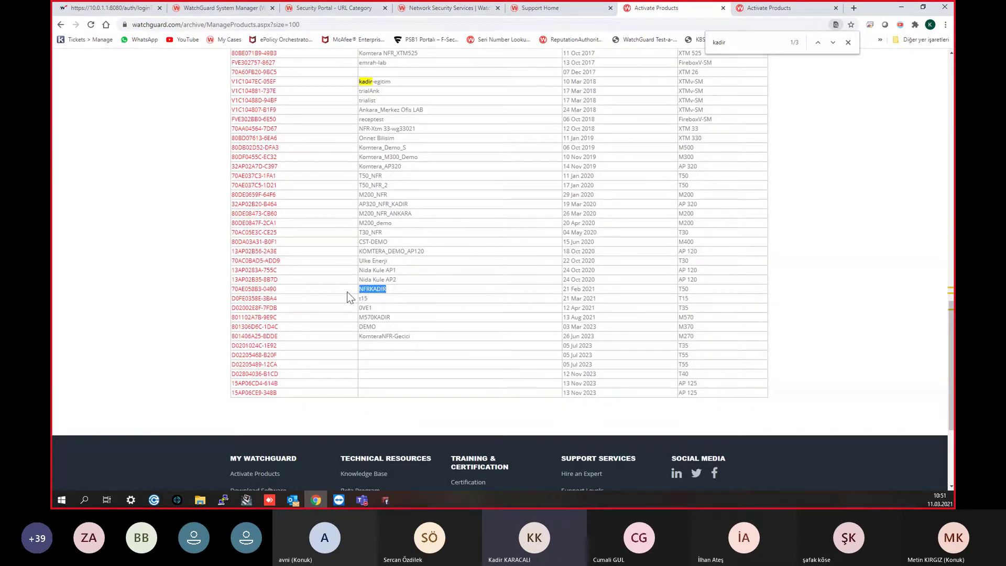
left_click(270, 293)
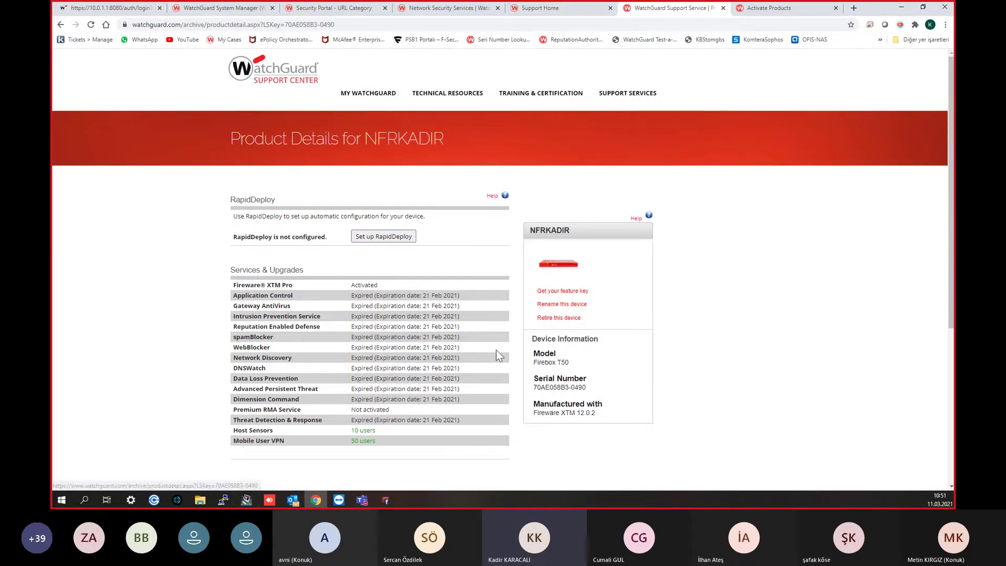
Step: View the T50's feature key text, close it, and return to Policy Manager
left_click(553, 294)
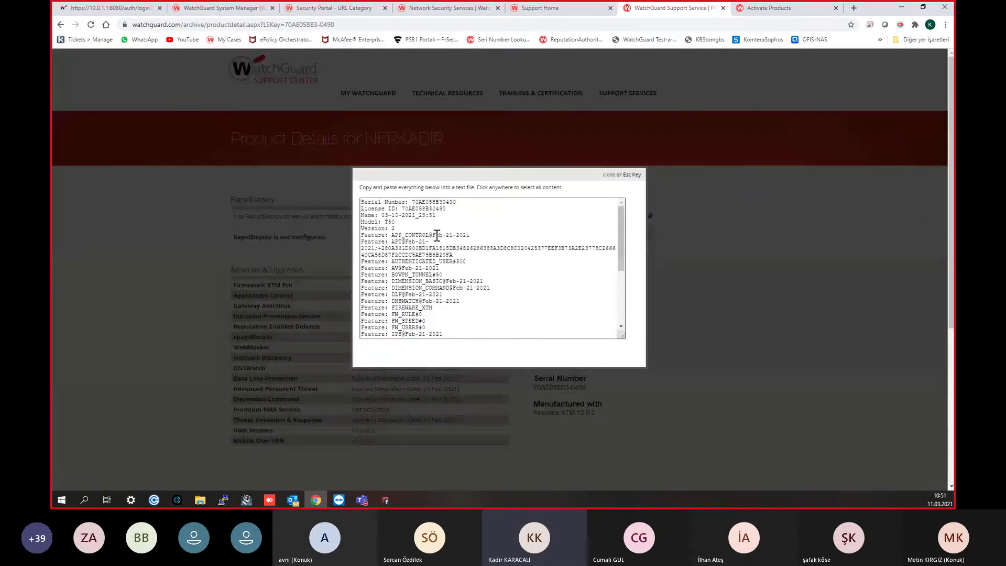
left_click(633, 216)
left_click(386, 500)
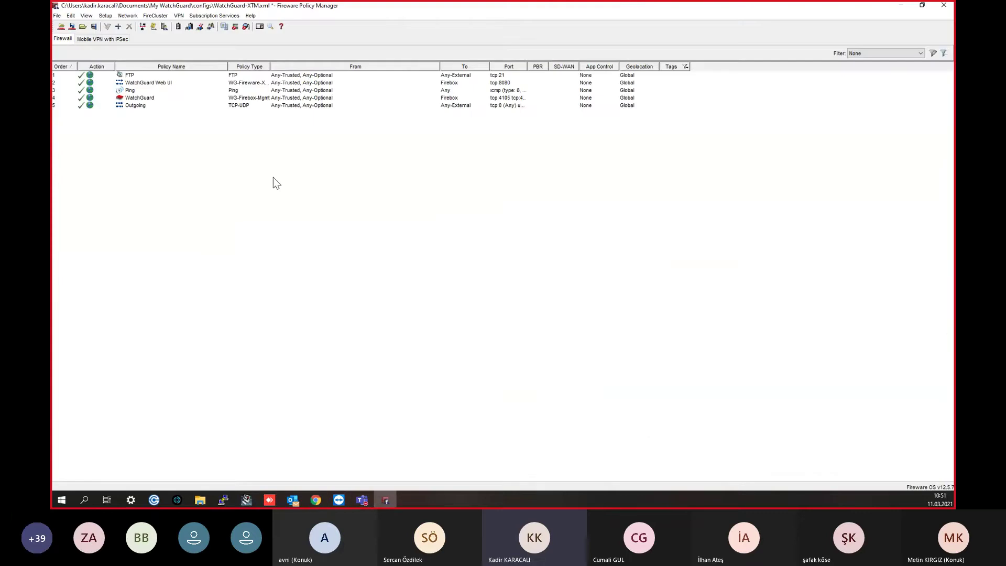
Step: Open the Firebox Feature Keys window and enlarge it to show more rows
left_click(110, 16)
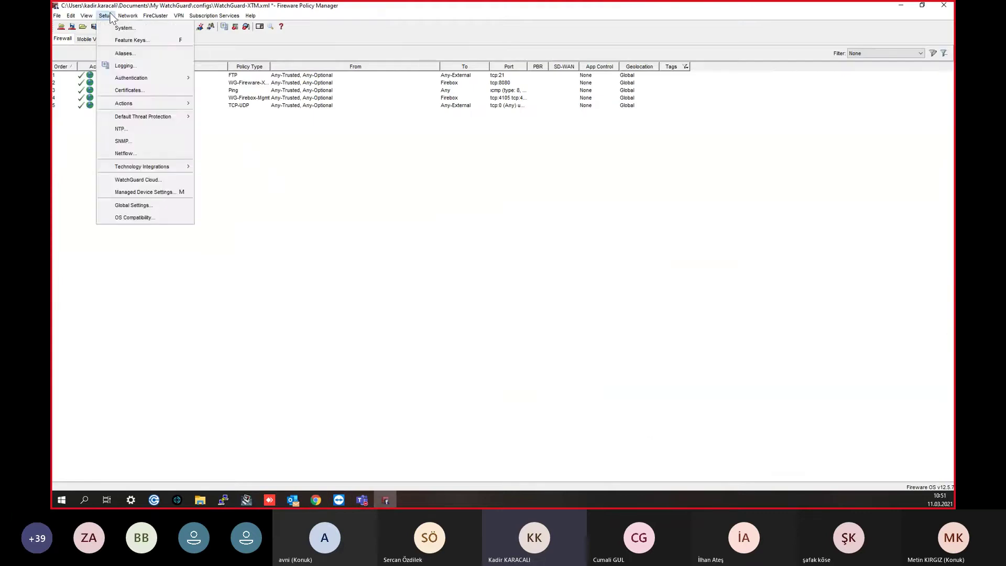
left_click(126, 40)
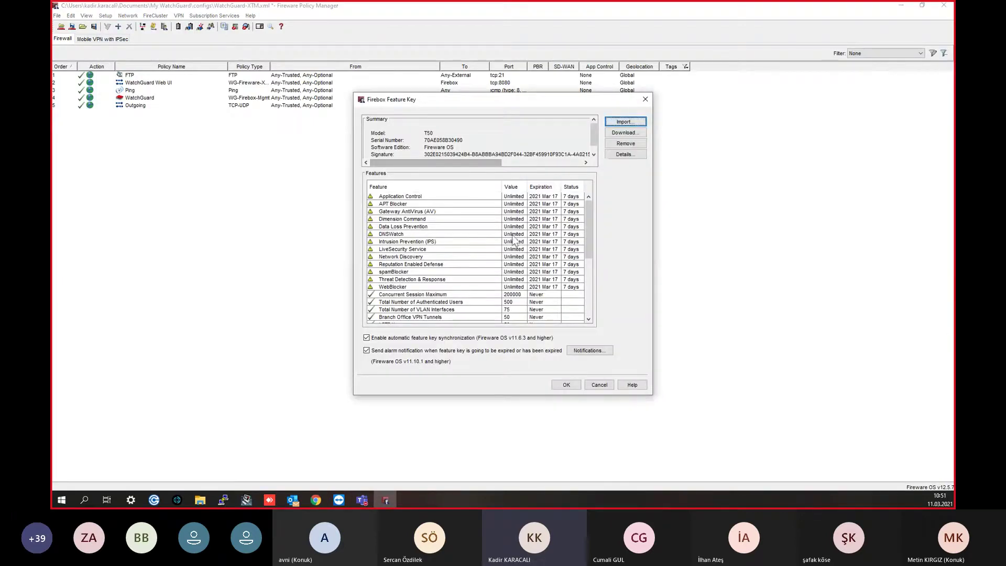
left_click_drag(652, 395, 717, 410)
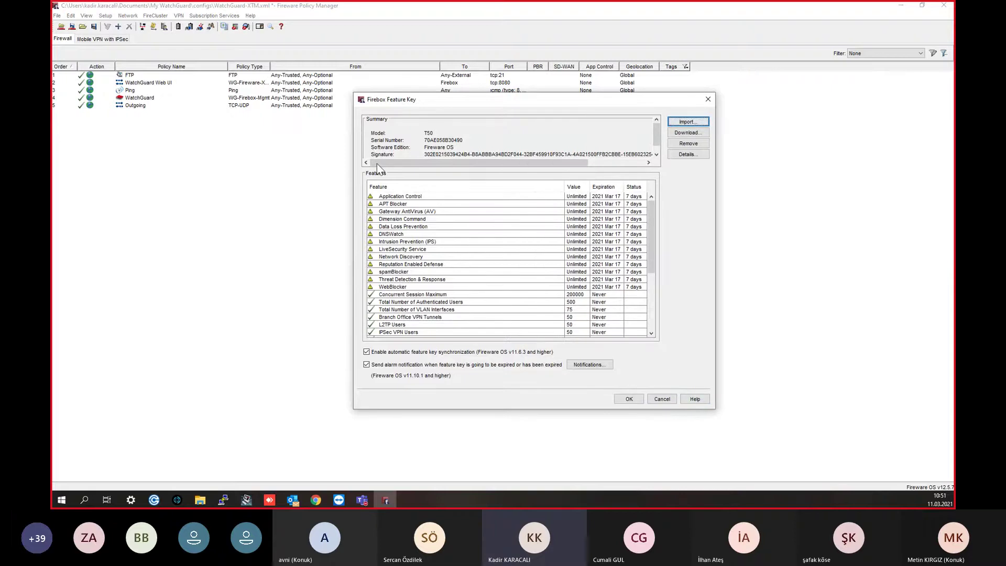
Step: Compare the Application Control expiration date on Product Details with the feature key window
left_click(314, 500)
scroll(428, 330, "down", 1)
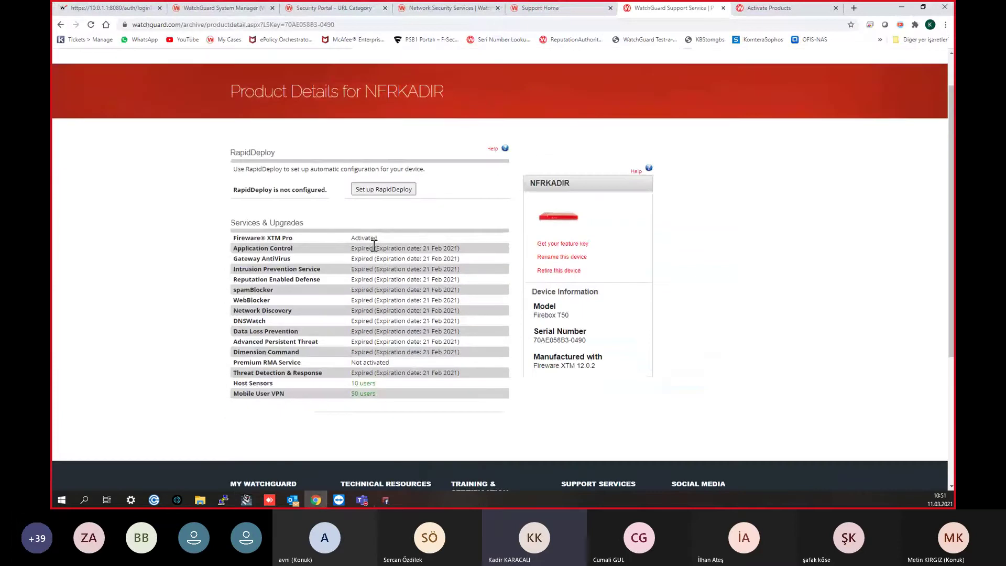
left_click_drag(351, 249, 373, 249)
left_click(418, 254)
left_click_drag(423, 249, 436, 253)
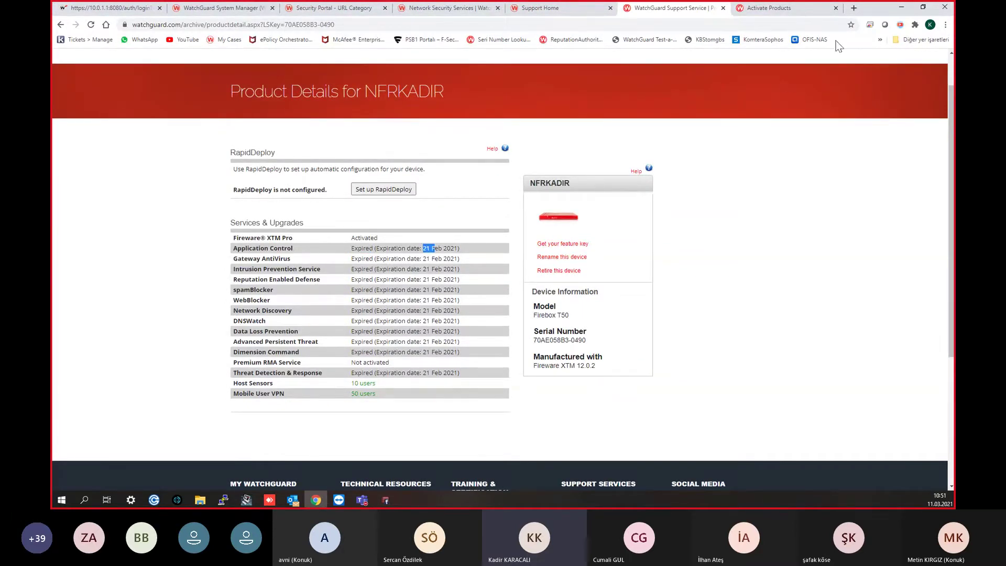
left_click(901, 7)
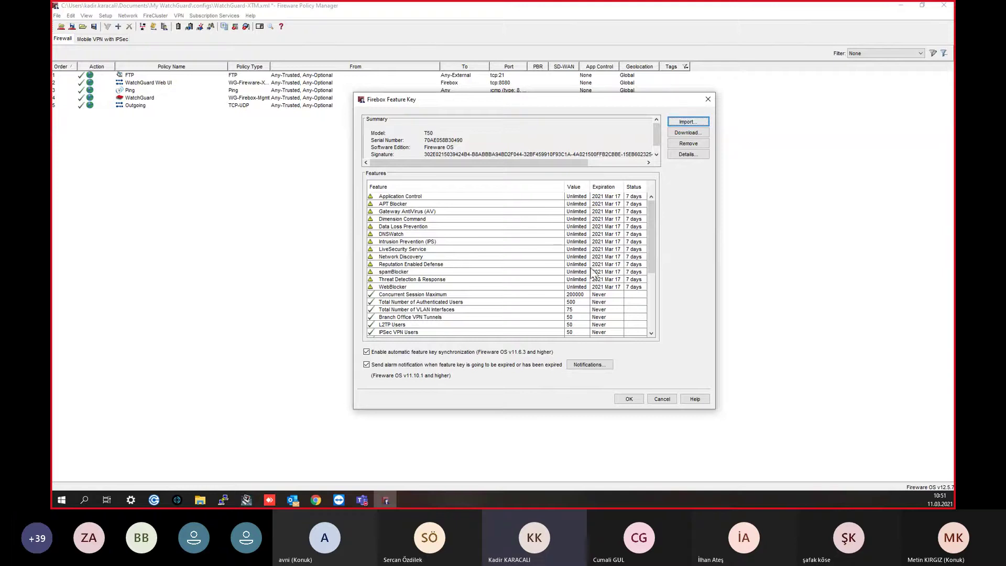
left_click(545, 355)
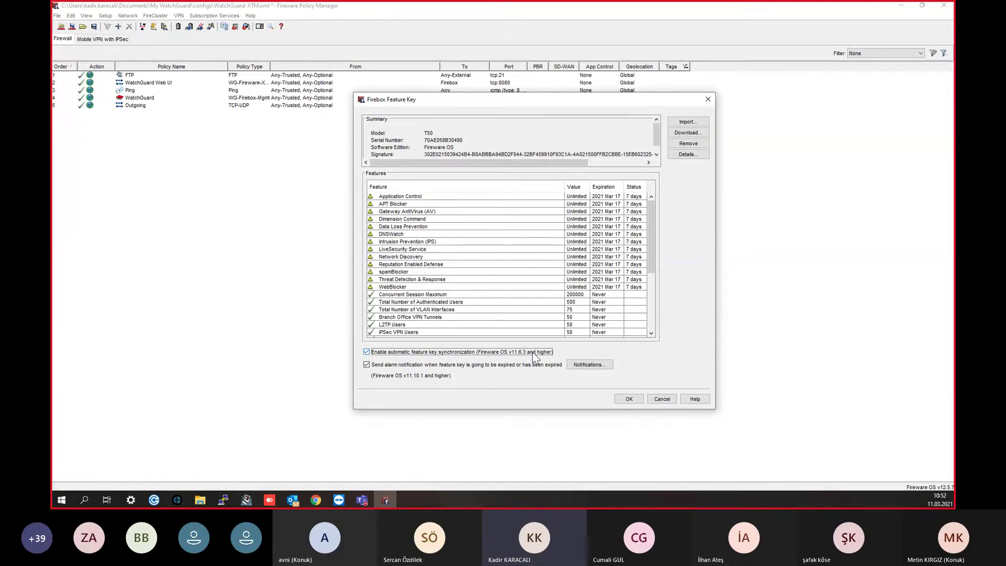
Step: Recheck the Application Control expiration date on the Product Details page
left_click(316, 500)
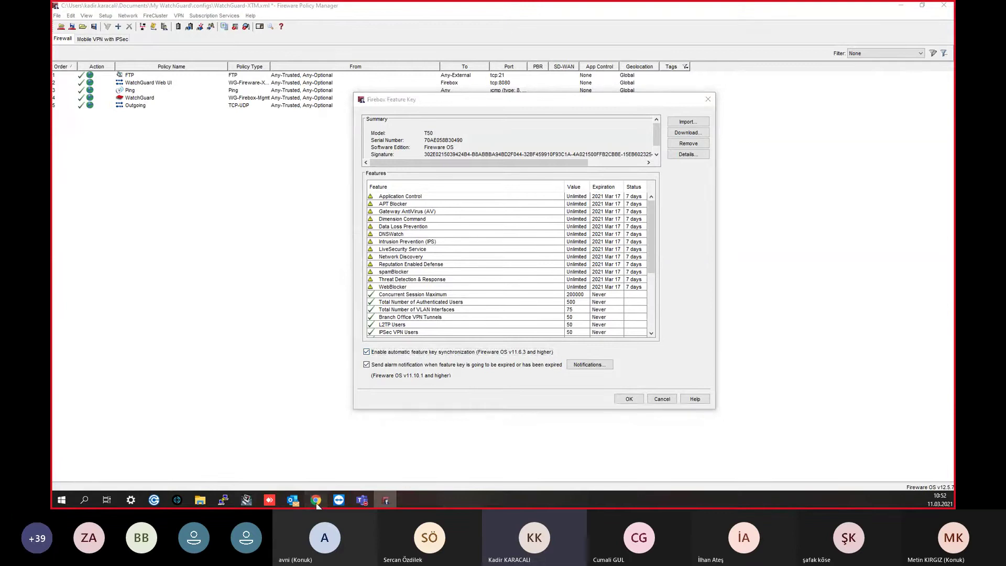
left_click_drag(366, 248, 431, 251)
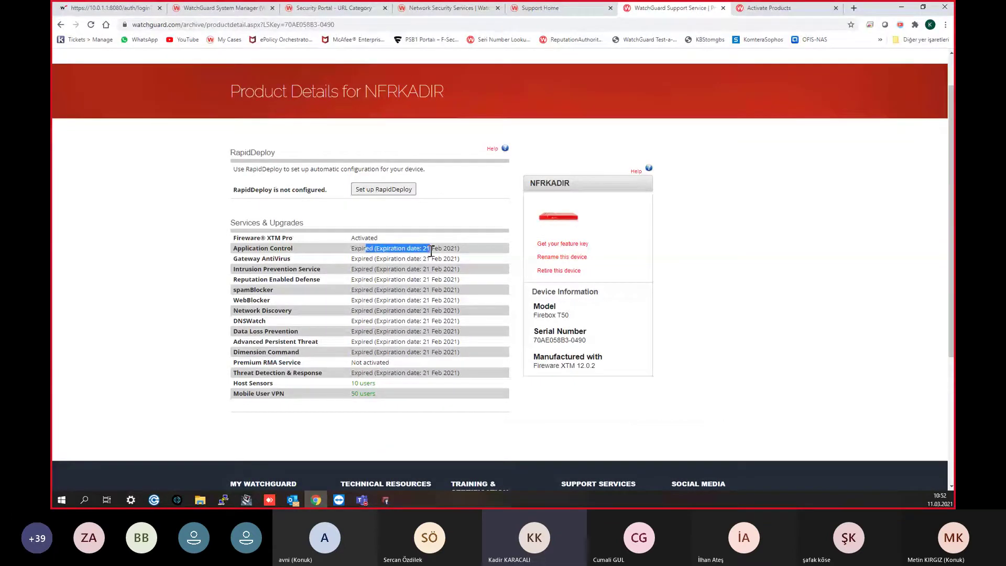
left_click(901, 7)
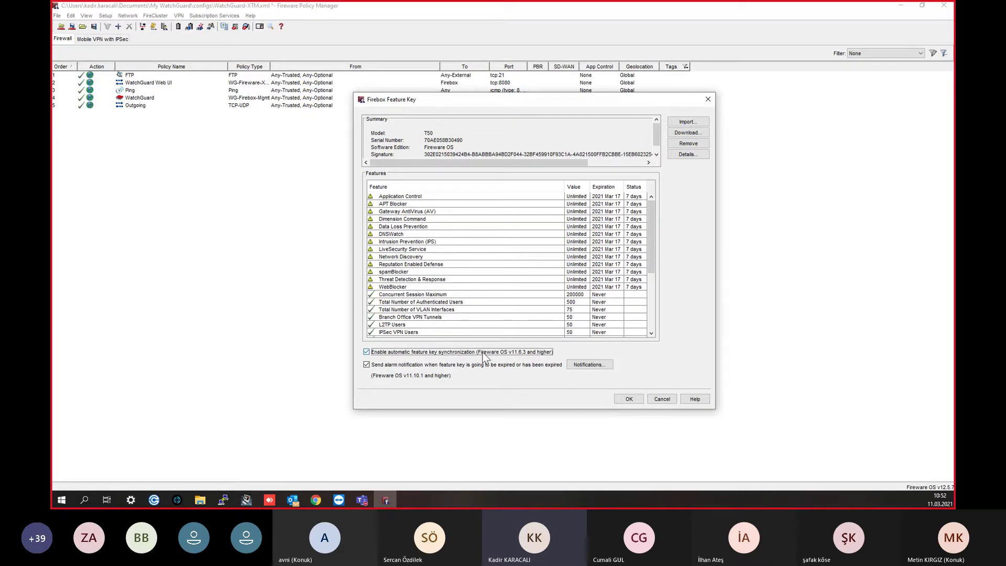
Step: Turn off automatic feature key synchronization and confirm the Feature Key window
left_click(484, 354)
left_click(637, 399)
left_click(105, 15)
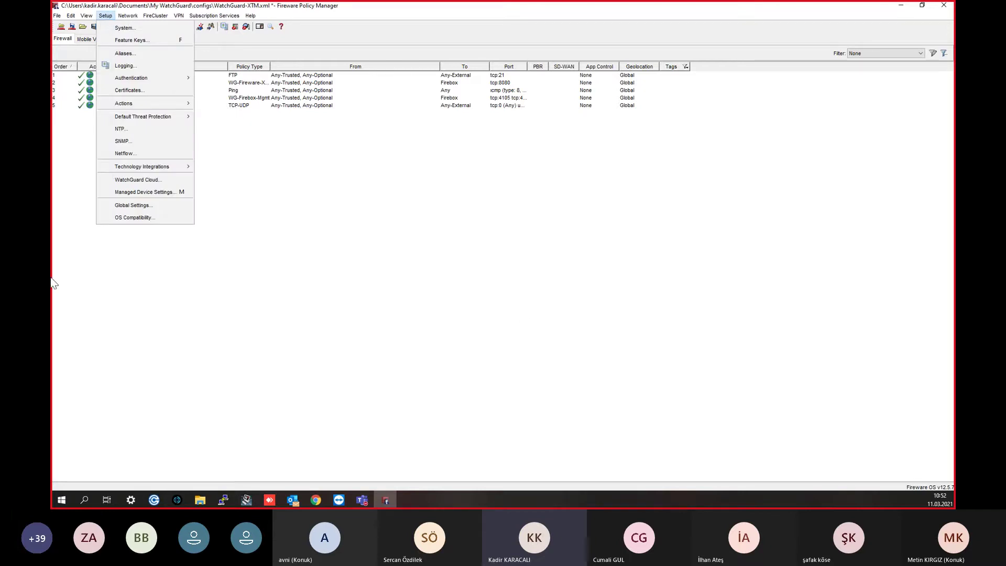
Step: Autofit the Policy Type column and open the Ping policy's properties
left_click(288, 213)
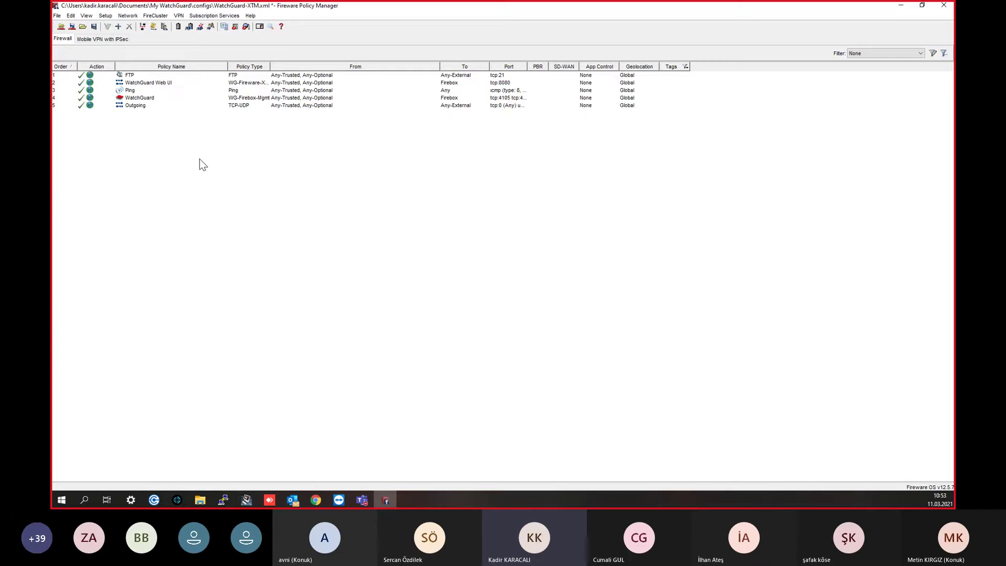
double_click(270, 66)
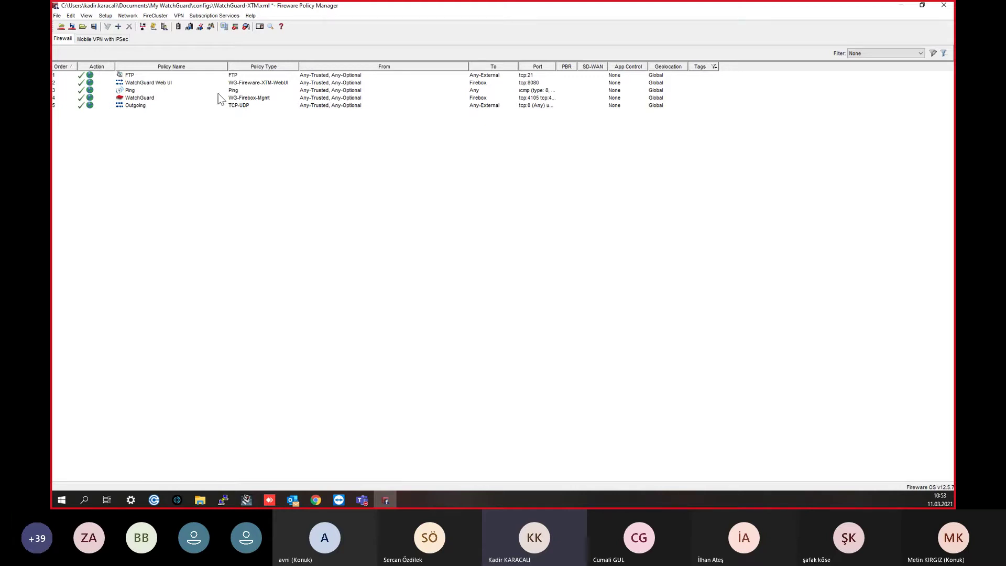
double_click(235, 90)
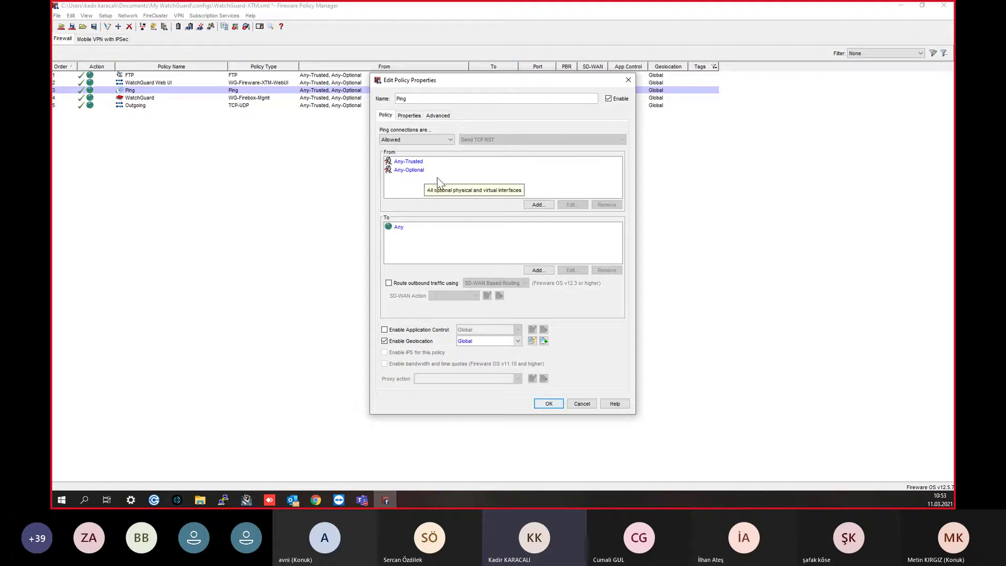
Step: Close Ping, review and close the WatchGuard Web UI policy properties, then select WatchGuard
left_click(628, 80)
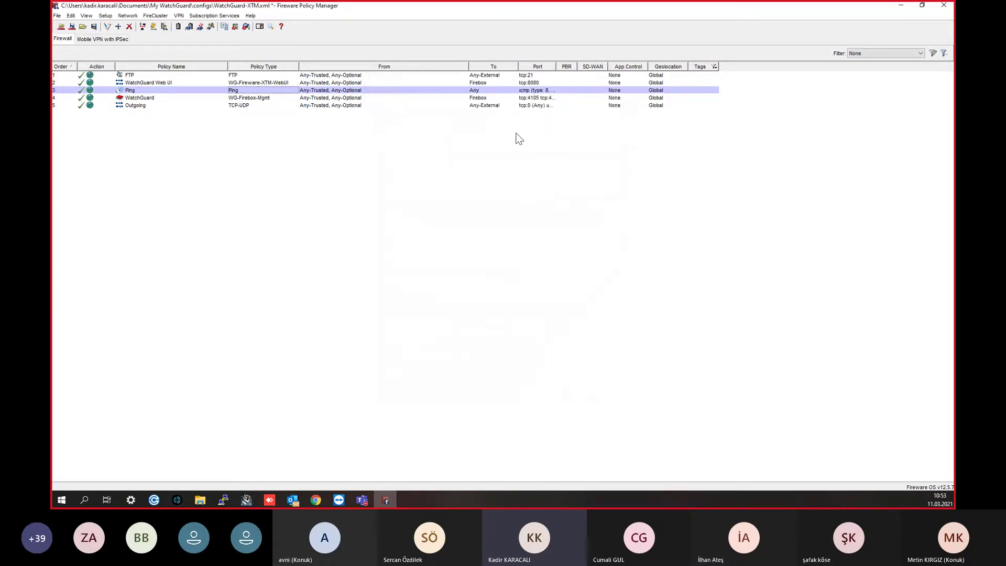
left_click(241, 84)
double_click(240, 82)
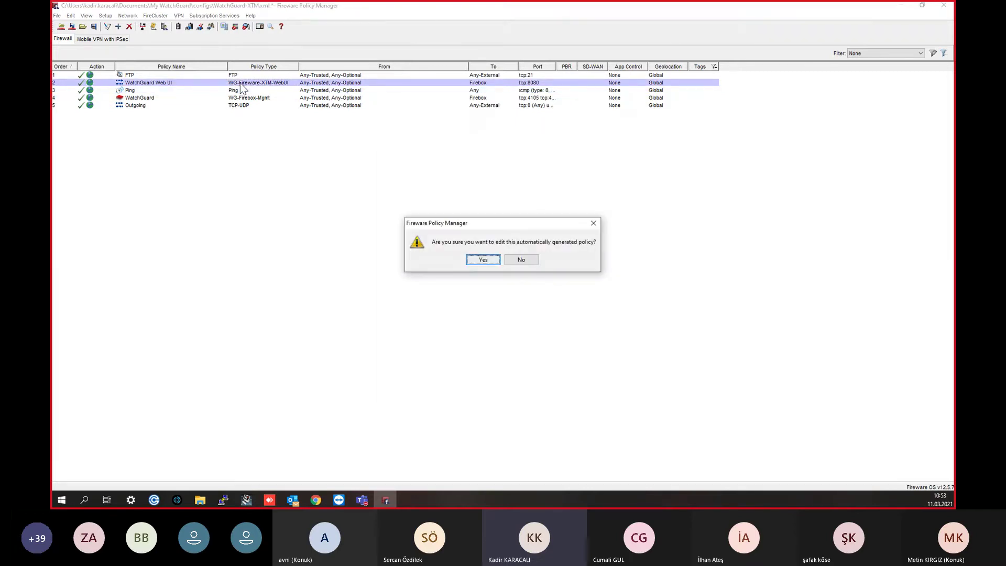
left_click(477, 260)
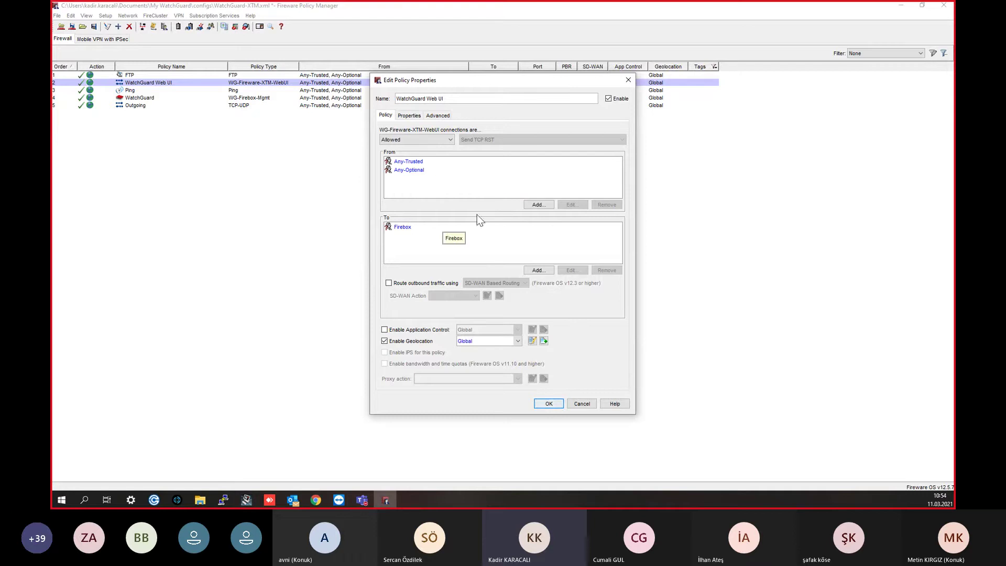
left_click(634, 80)
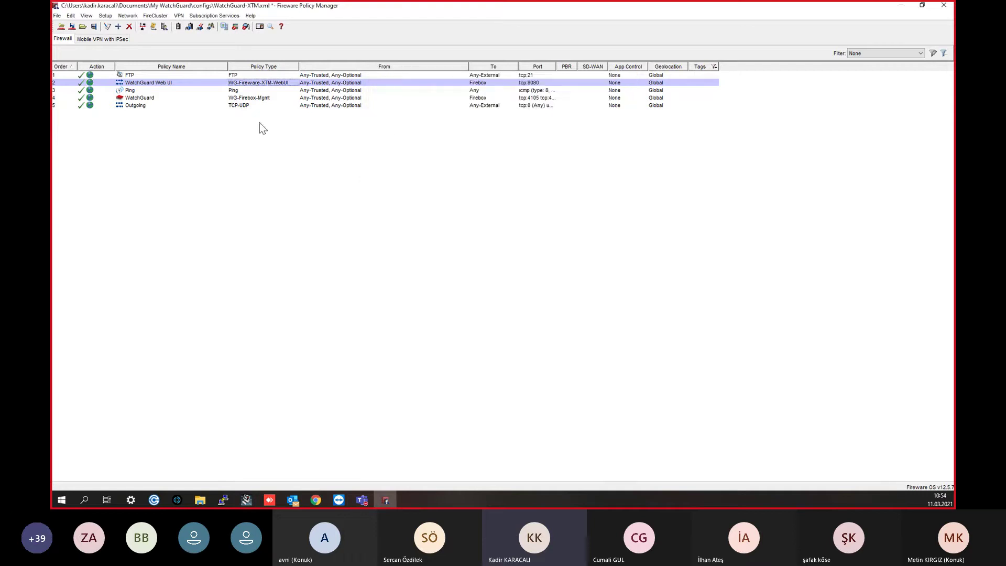
left_click(253, 98)
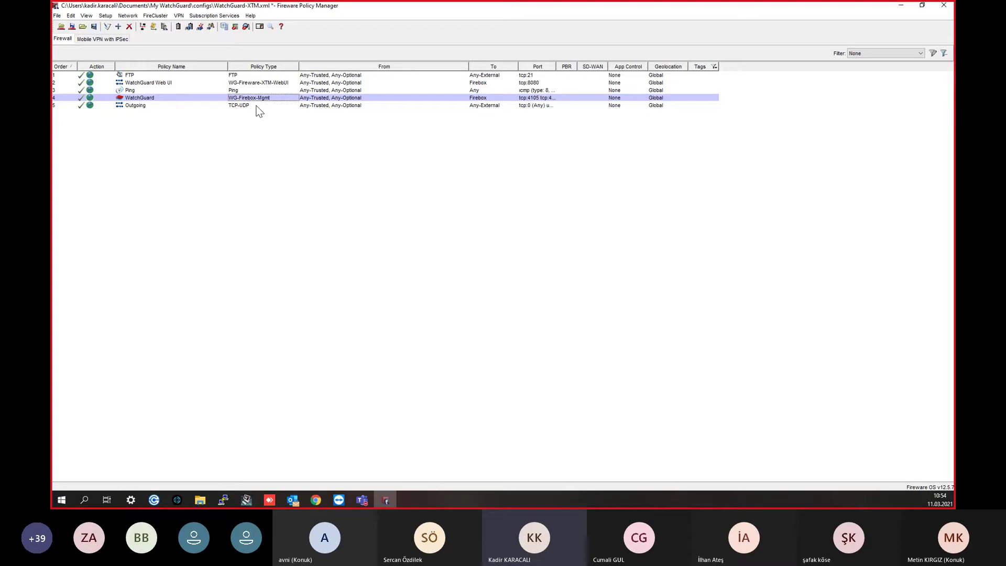
double_click(257, 106)
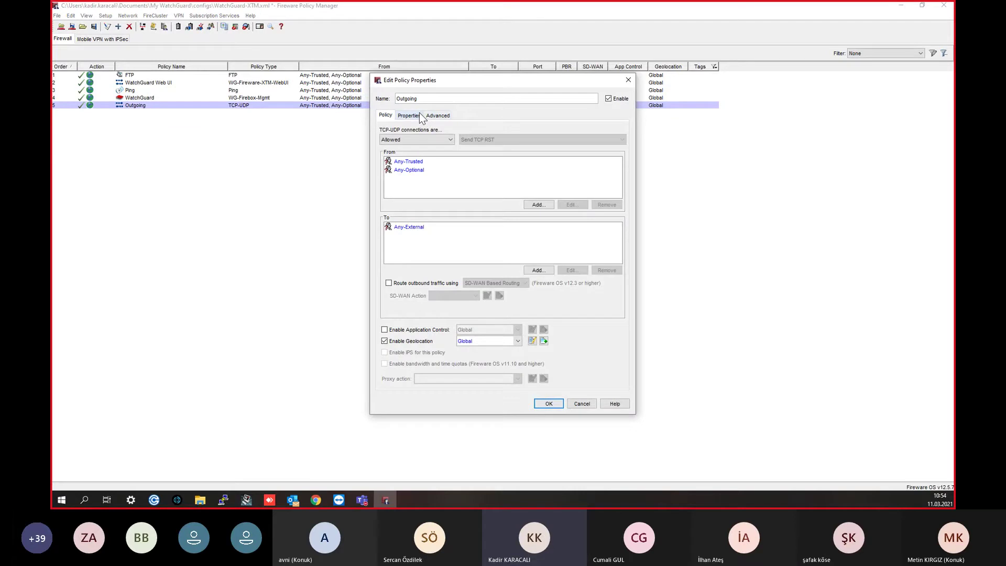
left_click(419, 115)
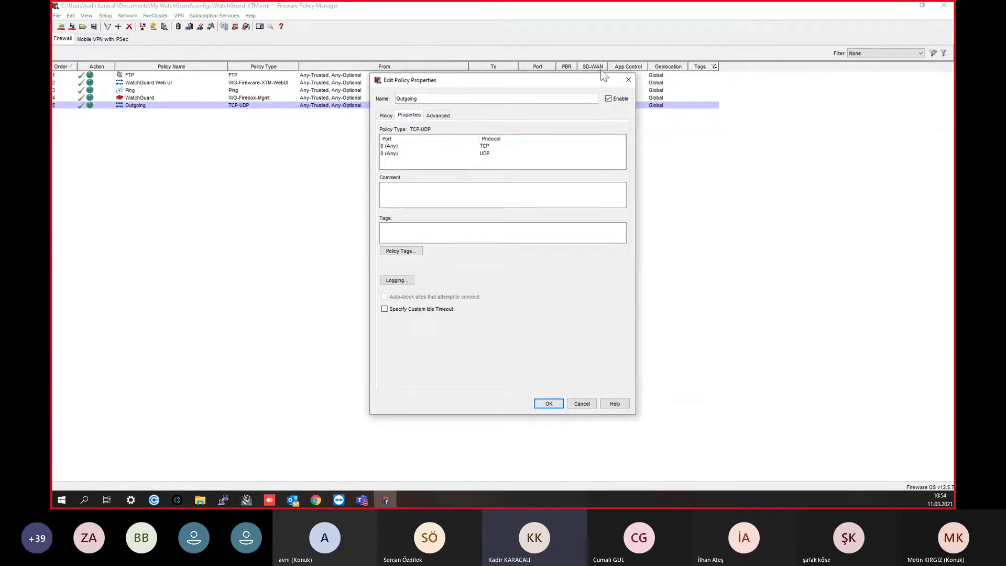
left_click(628, 80)
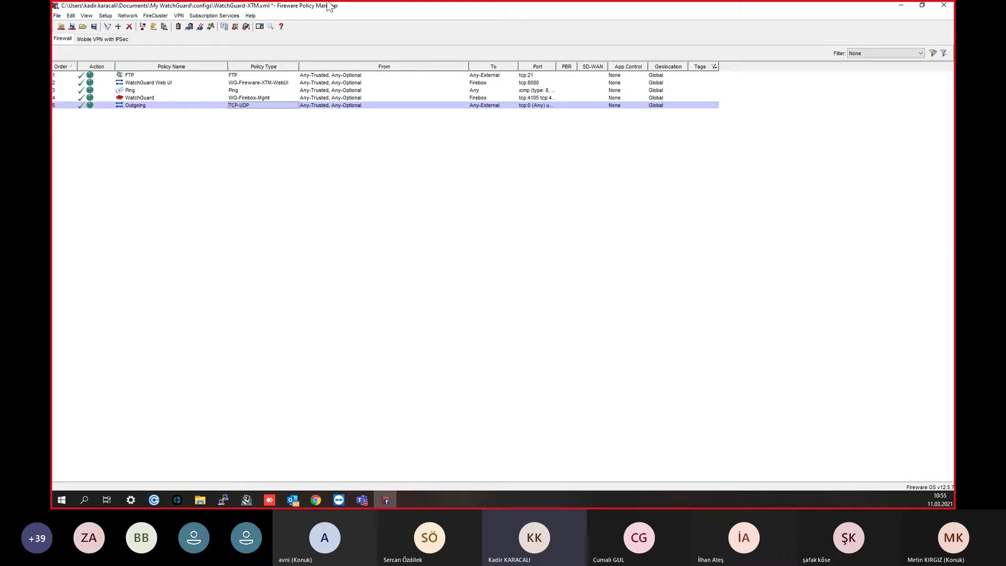
Step: In Device Configuration, set the time zone to Istanbul and keep model T50
left_click(110, 17)
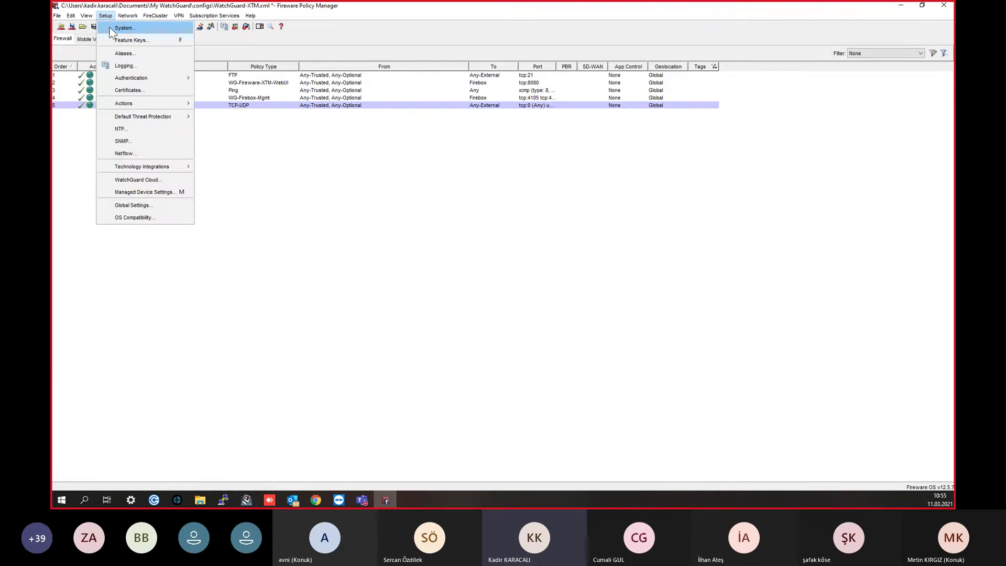
left_click(110, 29)
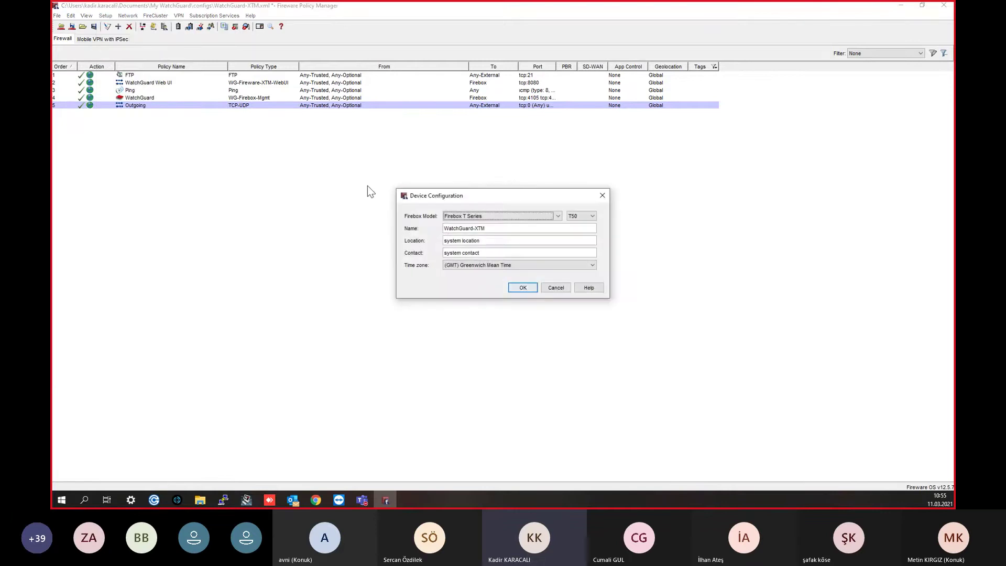
left_click(476, 266)
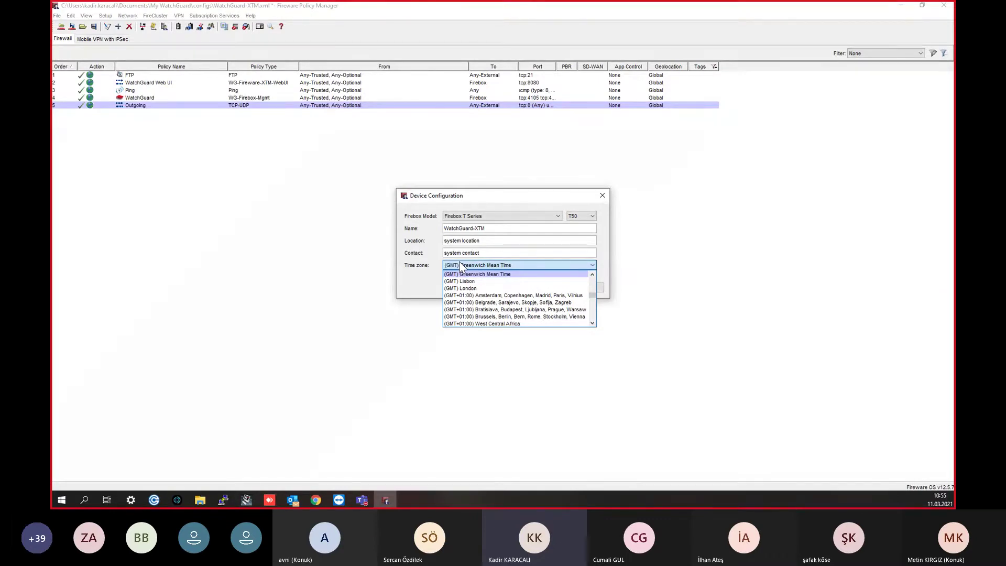
scroll(483, 304, "down", 15)
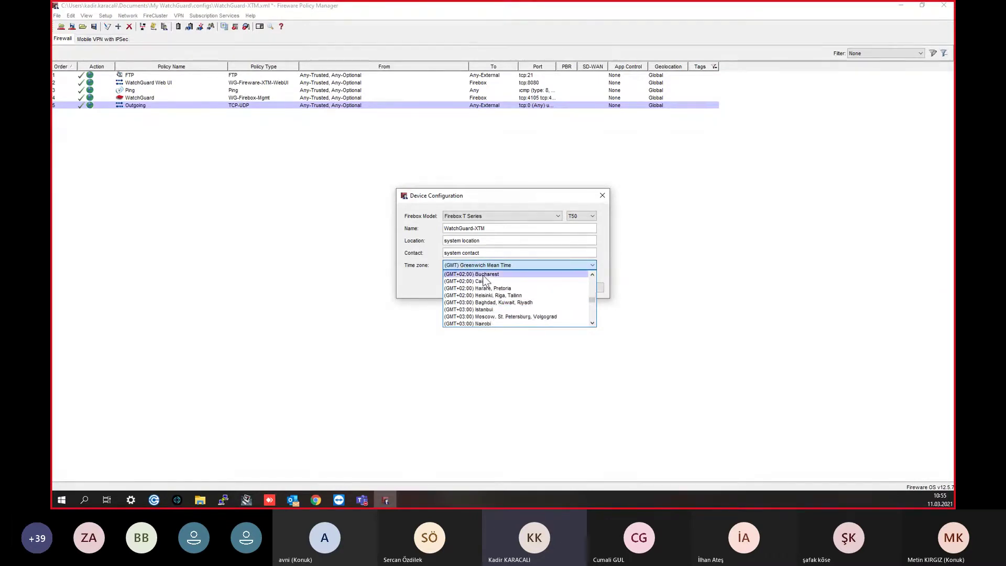
scroll(483, 307, "up", 4)
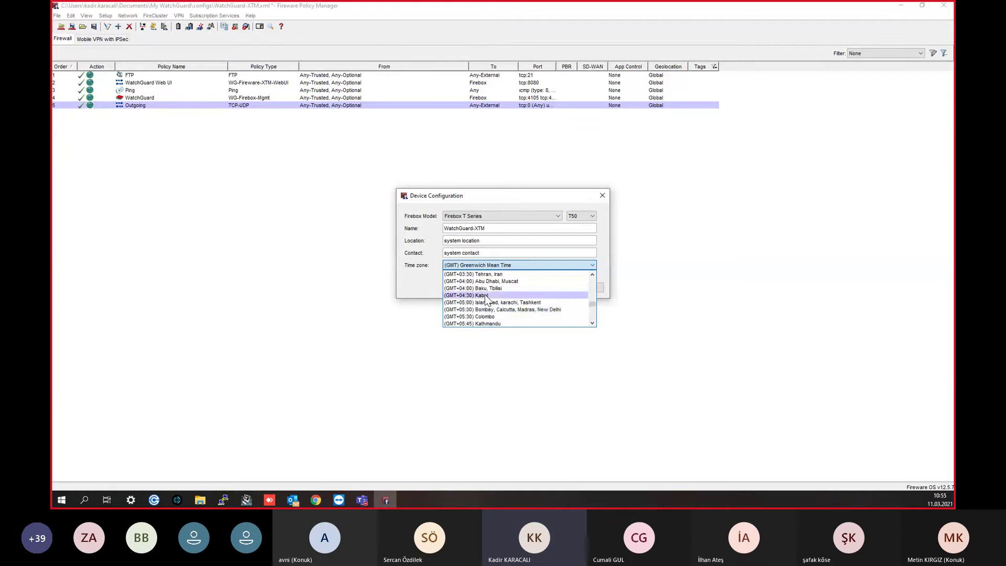
scroll(487, 314, "up", 3)
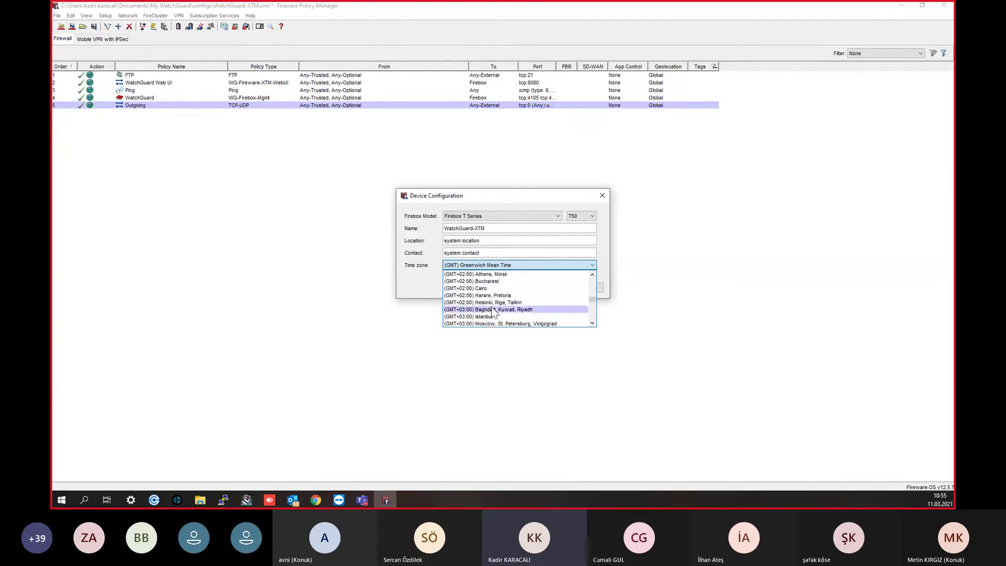
left_click(489, 315)
left_click(591, 216)
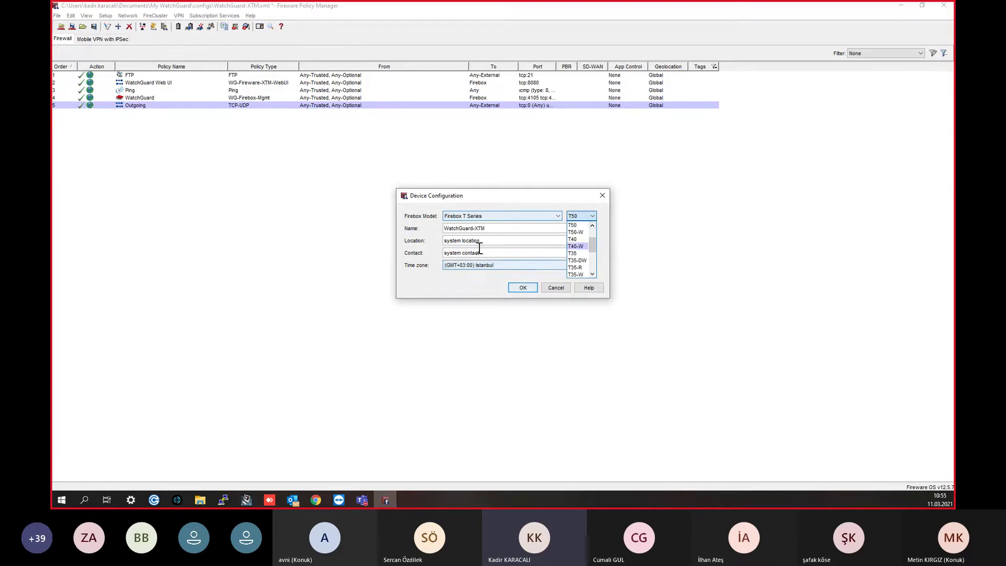
left_click(507, 228)
Step: Rename the device to WGWebinar
key("Tab")
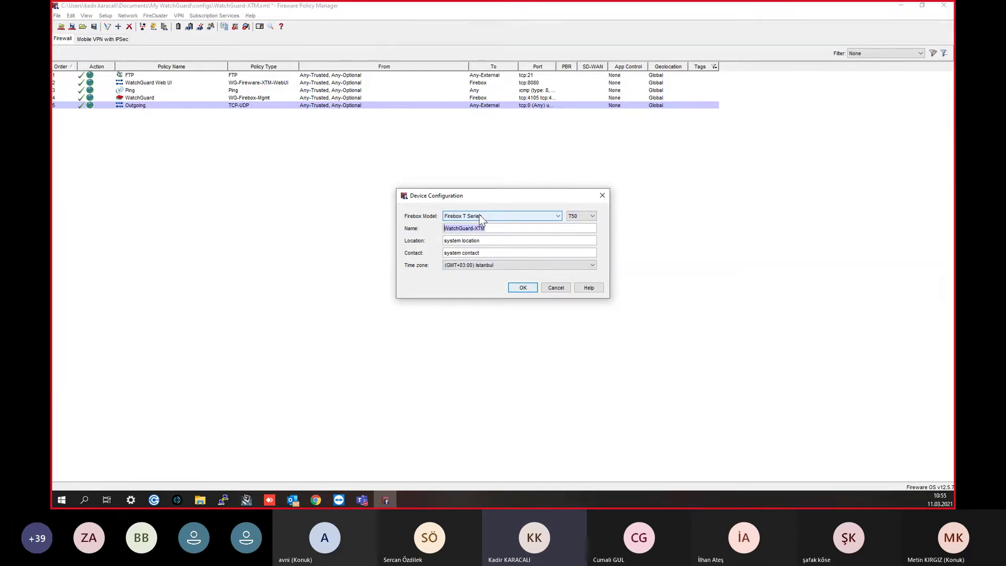
key("Tab")
key("Tab")
key("Tab")
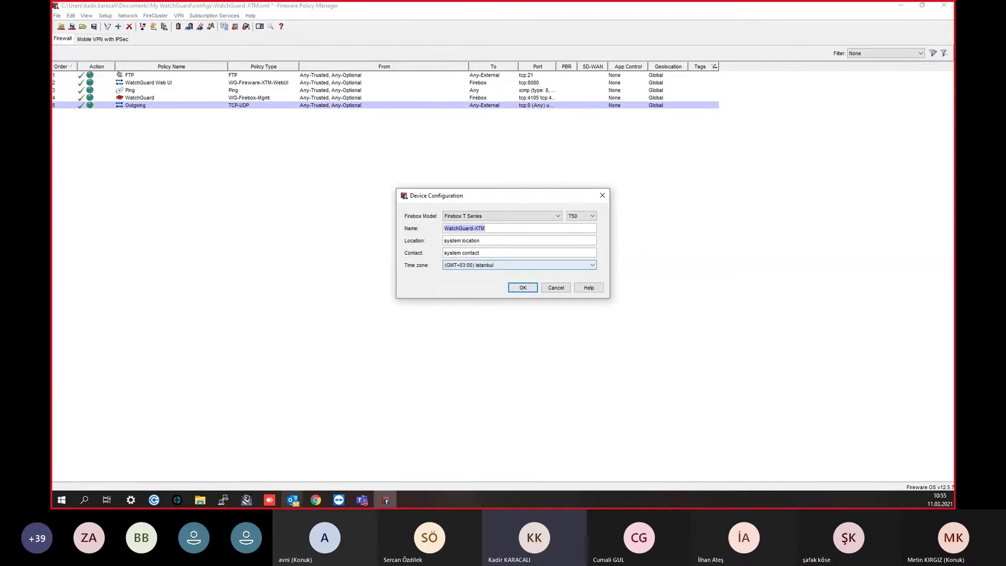
left_click(246, 500)
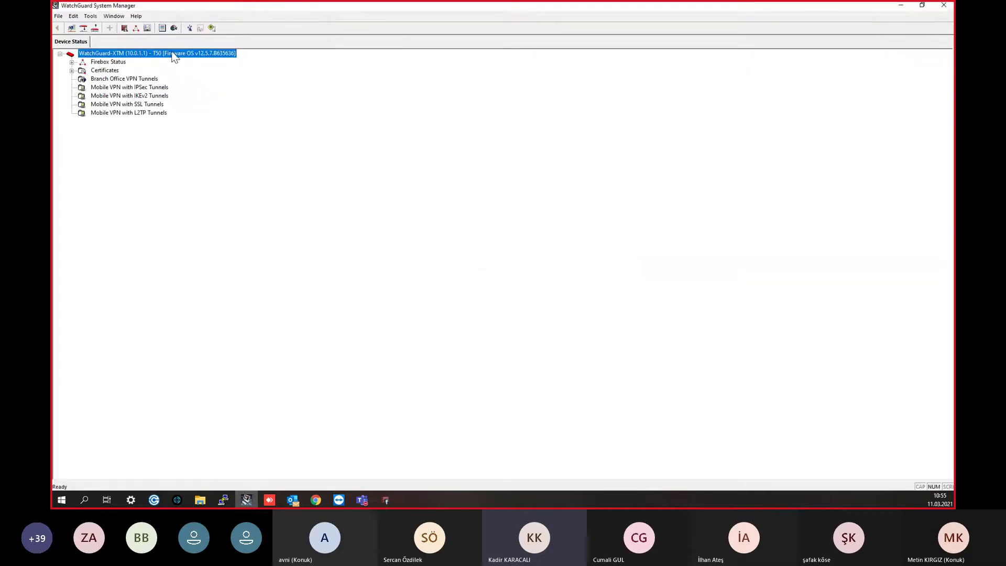
left_click(901, 6)
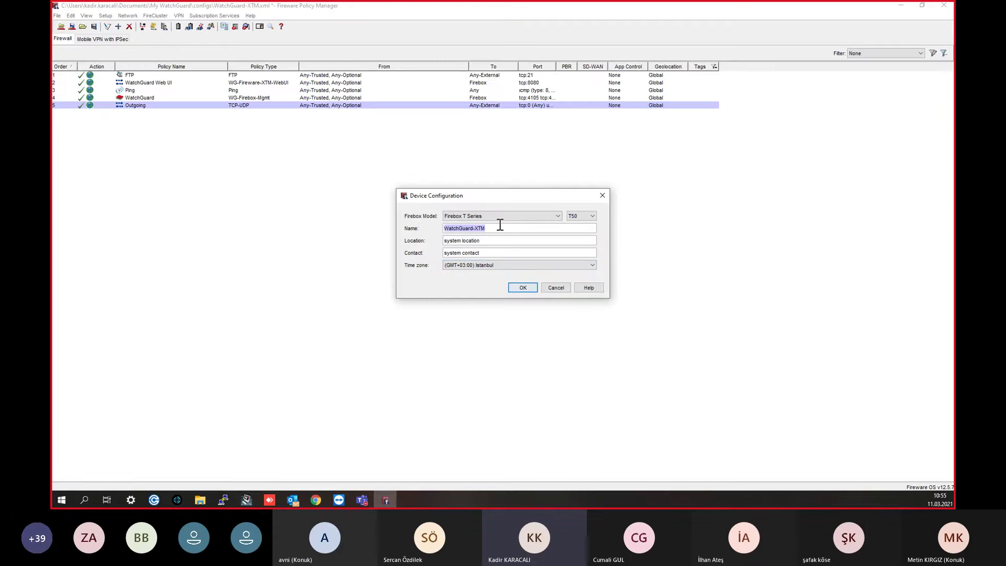
type("wg")
key("BackSpace")
key("BackSpace")
type("WGWebinar")
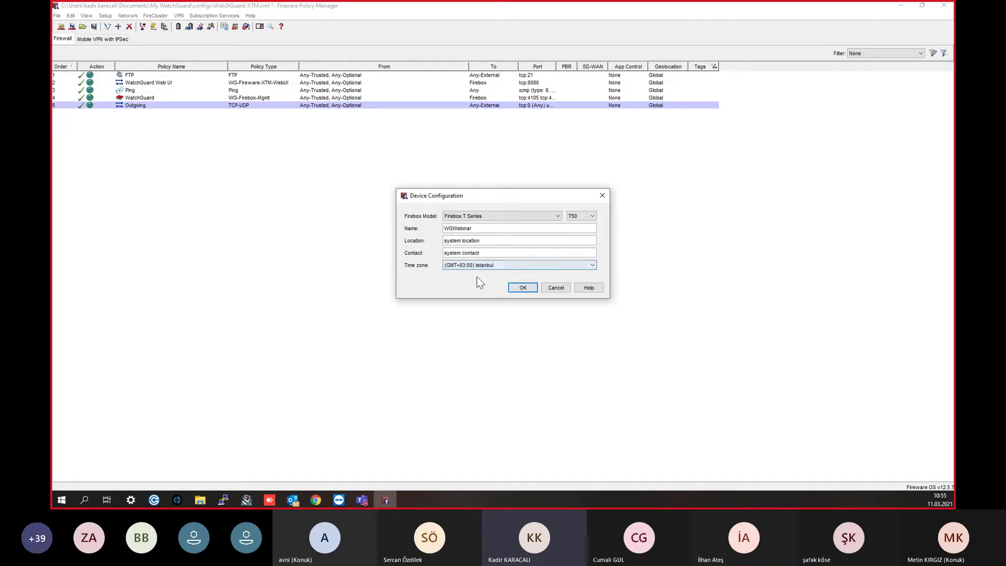
Step: Enter the administrator's name as contact and istanbul as location, then save
key("Tab")
key("Tab")
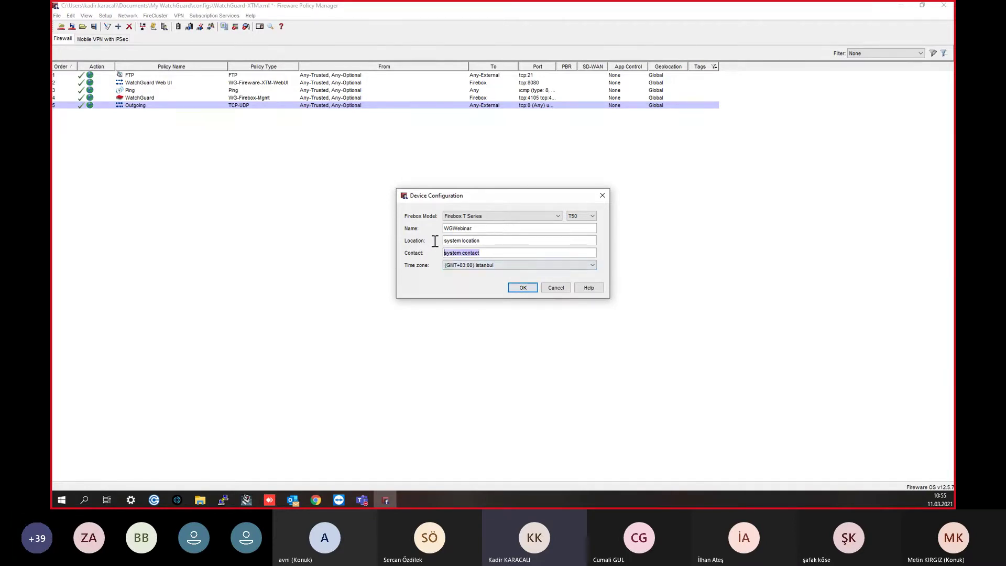
key("shift+Tab")
type("istanbul")
left_click(522, 288)
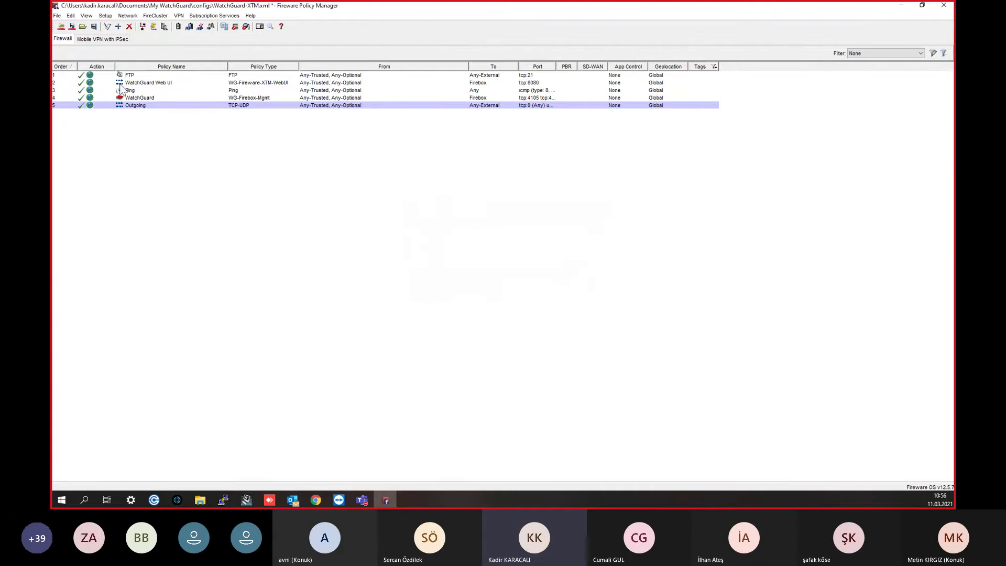
left_click(106, 16)
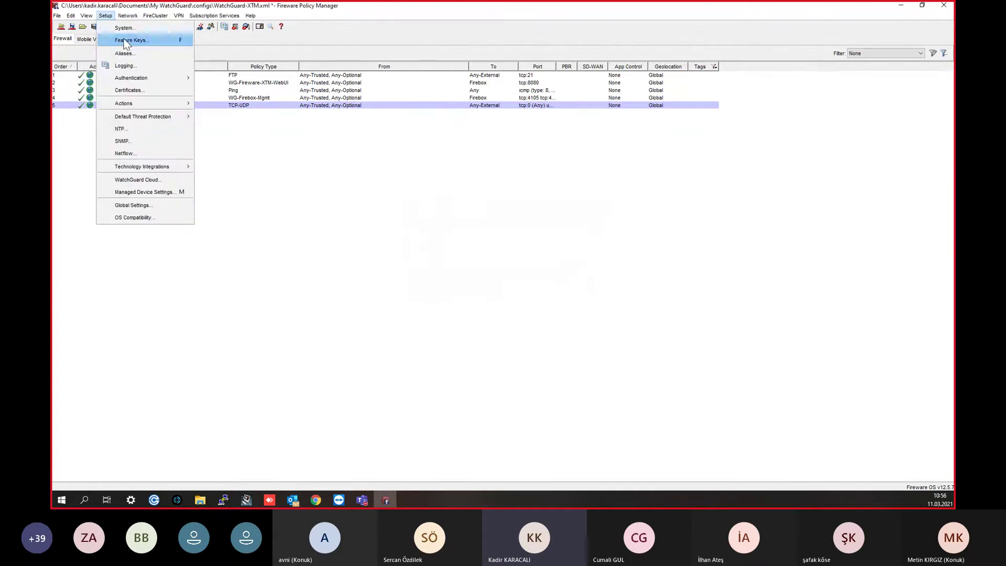
left_click(128, 35)
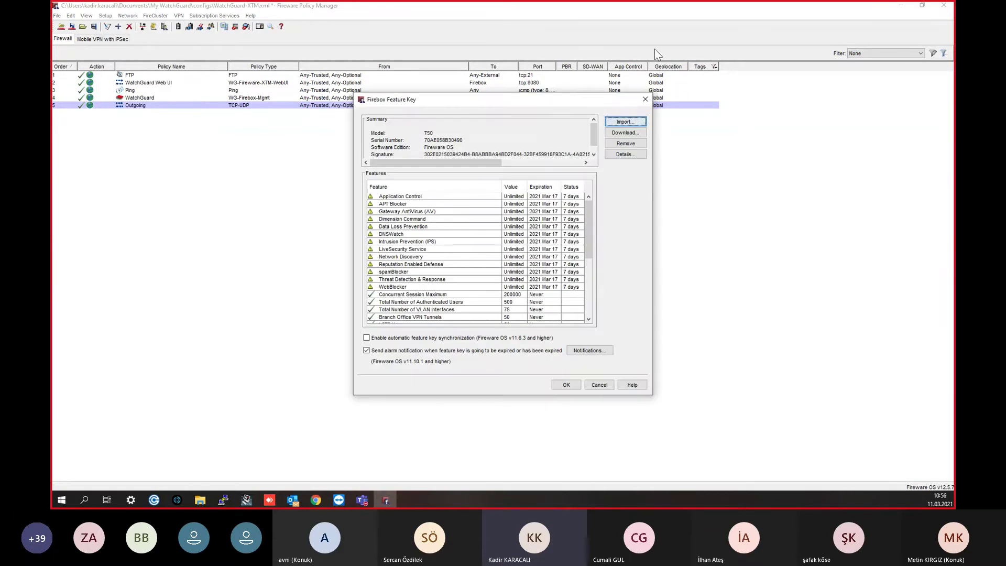
left_click(645, 99)
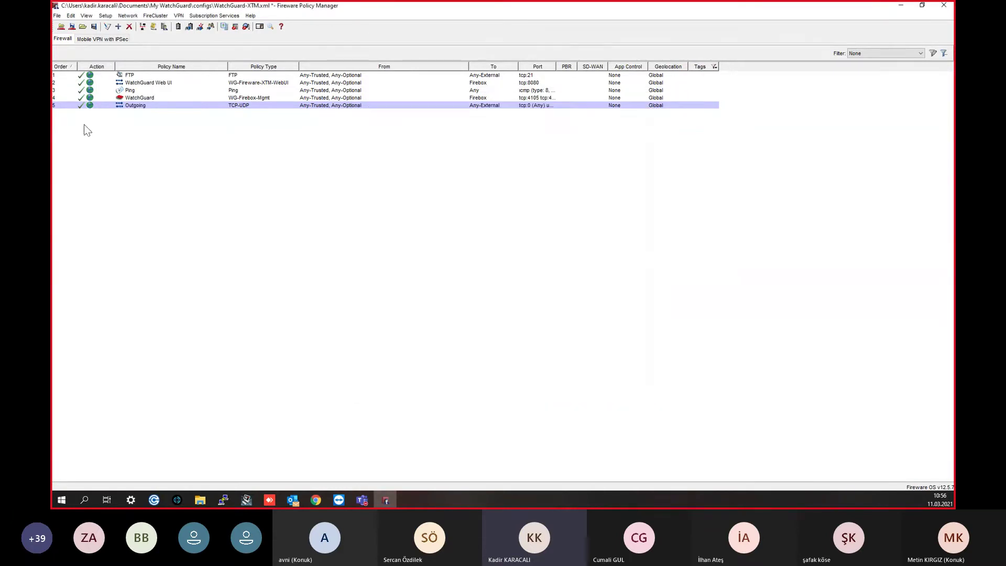
left_click(106, 16)
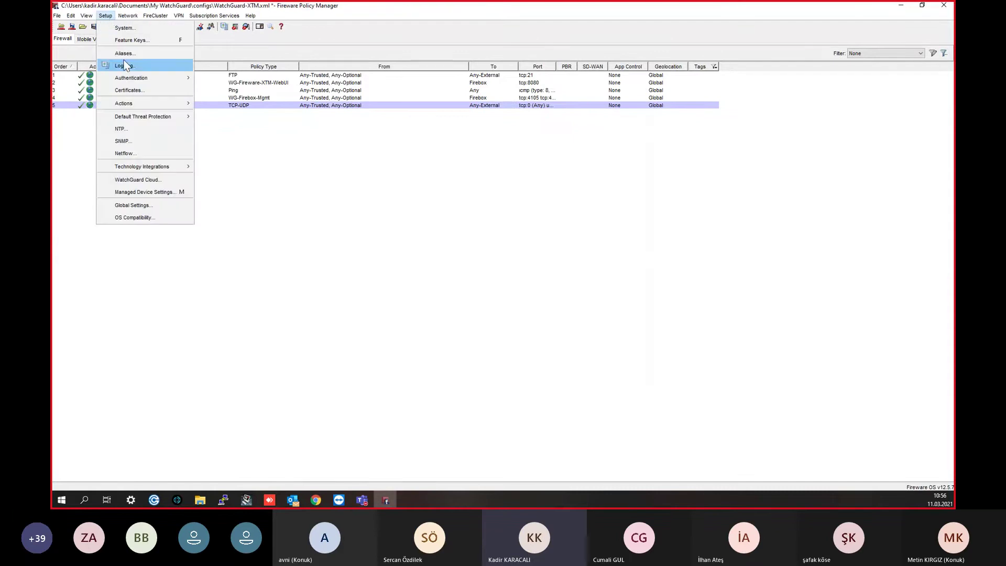
left_click(138, 218)
left_click(530, 243)
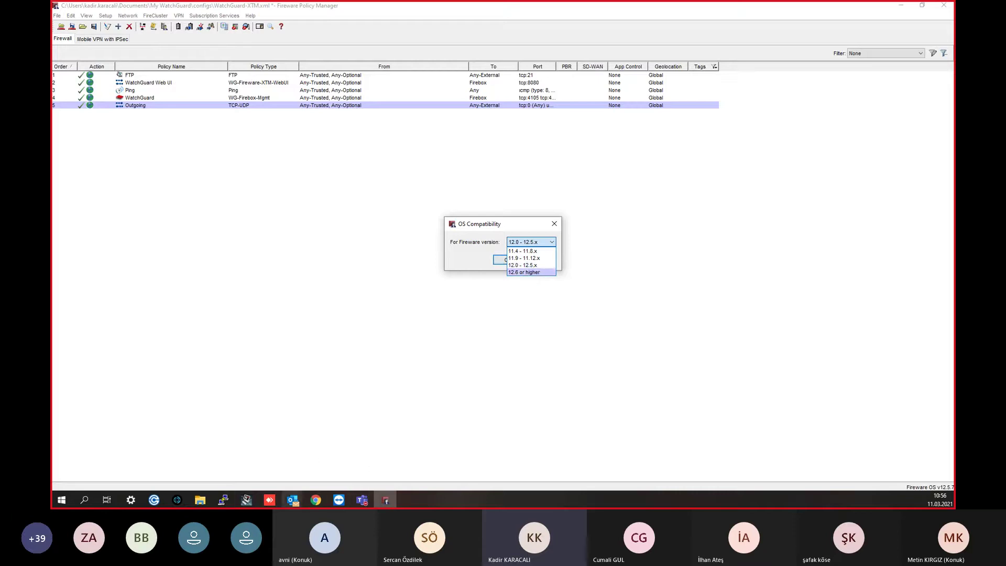
left_click(246, 501)
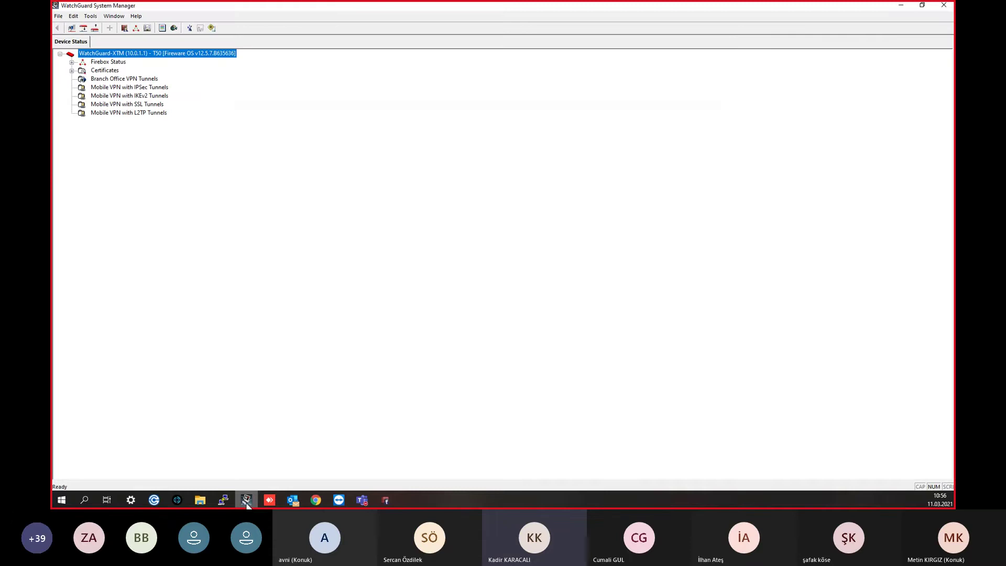
left_click(246, 501)
left_click(519, 243)
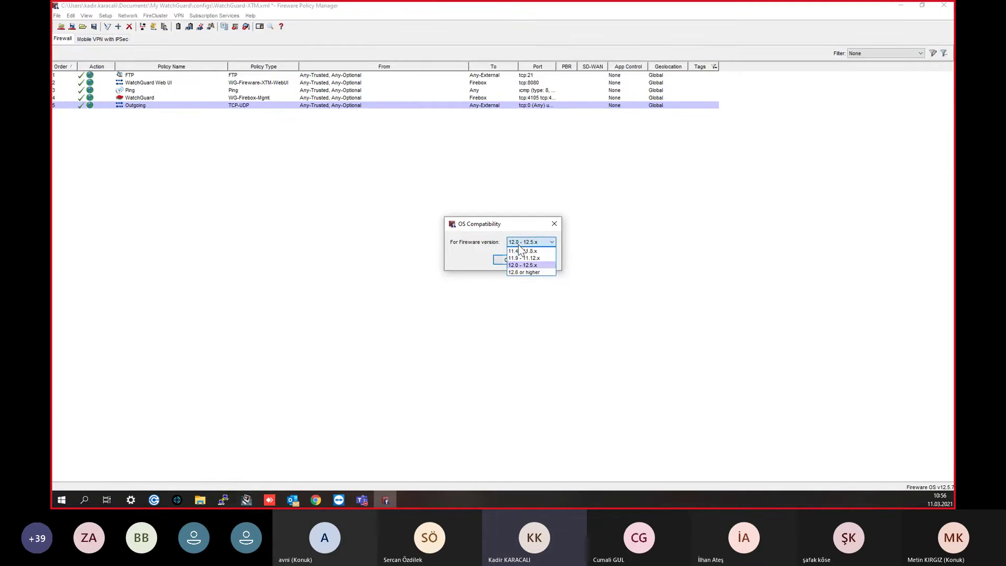
left_click(528, 266)
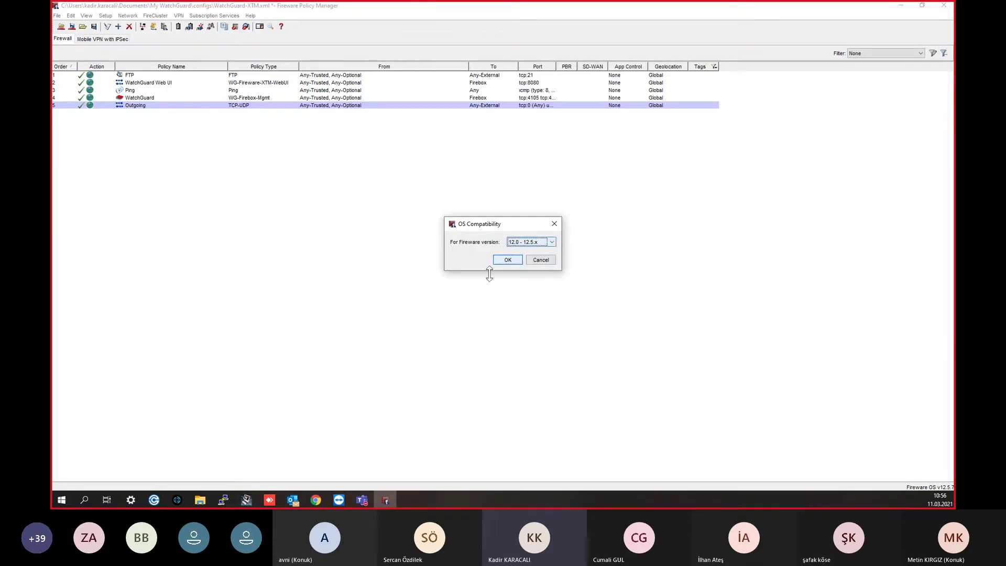
left_click(507, 260)
left_click(105, 15)
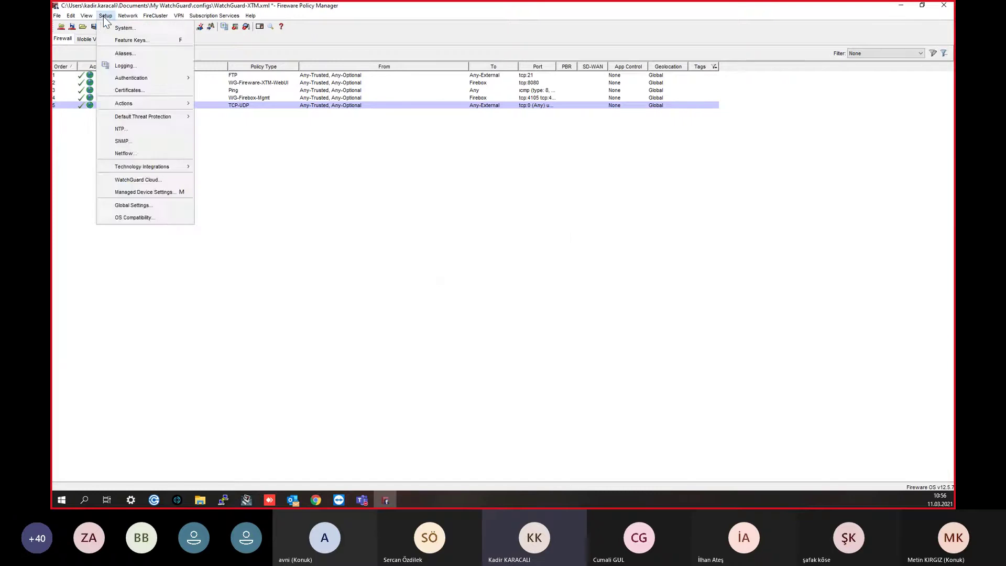
left_click(248, 334)
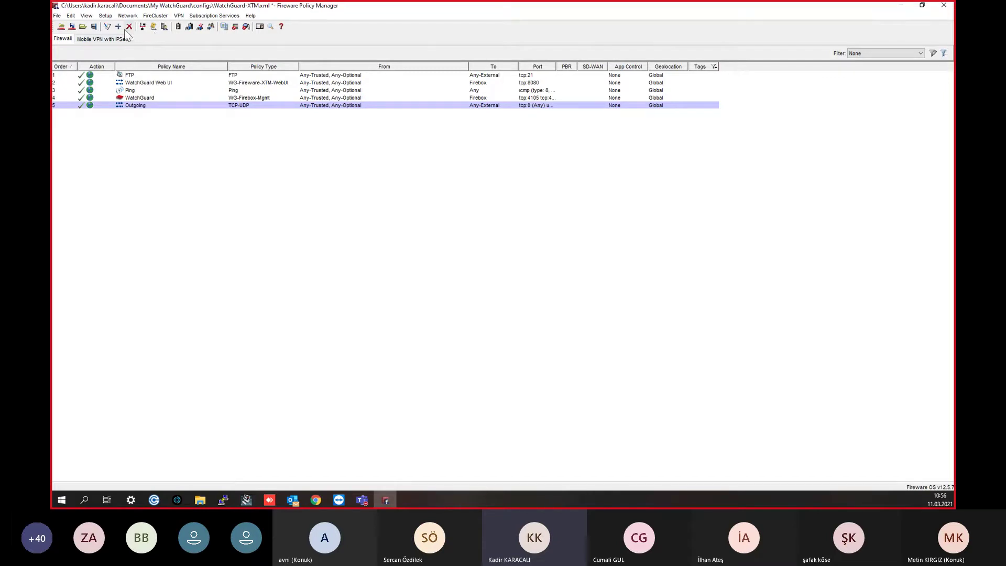
Step: Open Network Configuration, inspect the External and Trusted interfaces, and open External's settings
left_click(106, 15)
mouse_move(122, 17)
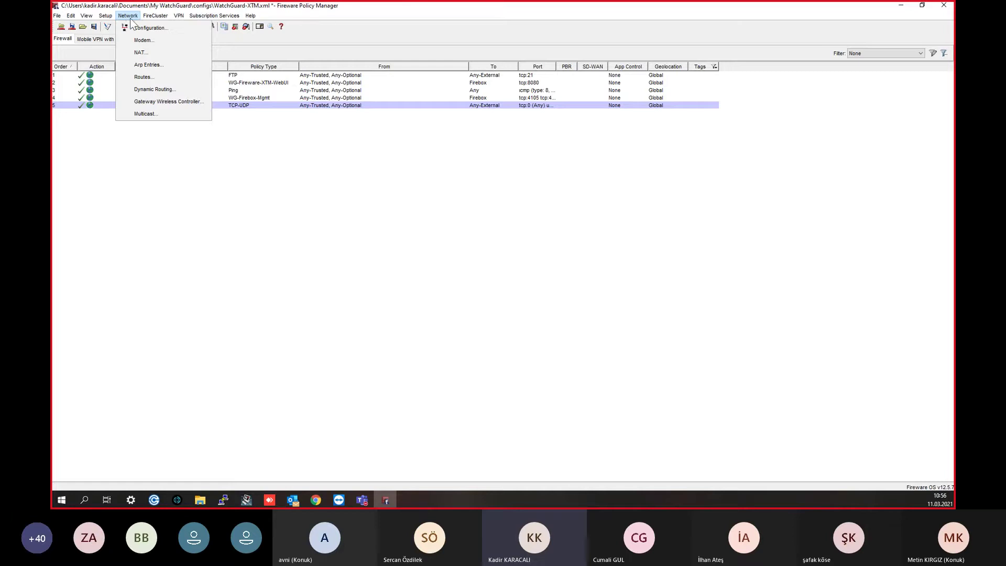
left_click(146, 27)
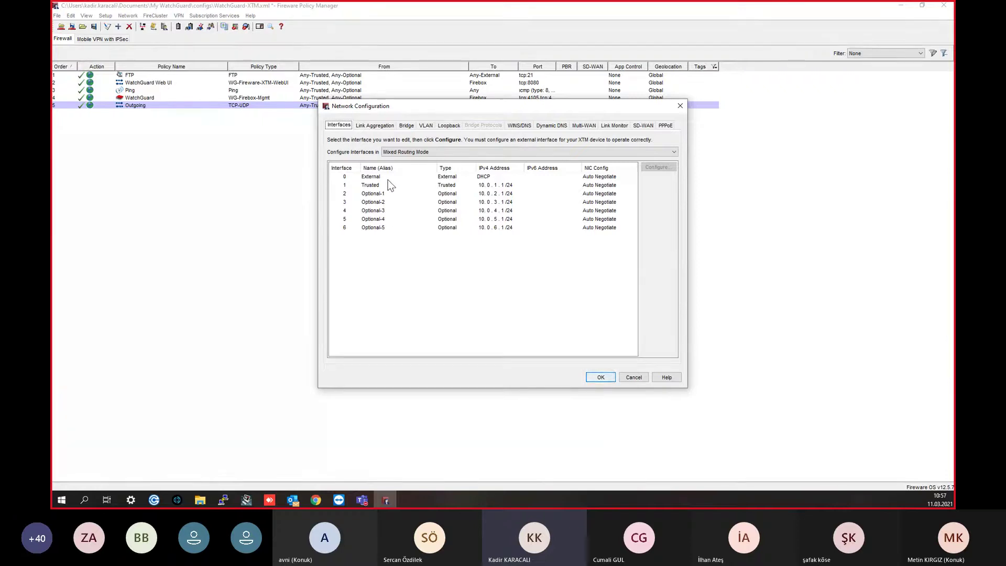
left_click(388, 179)
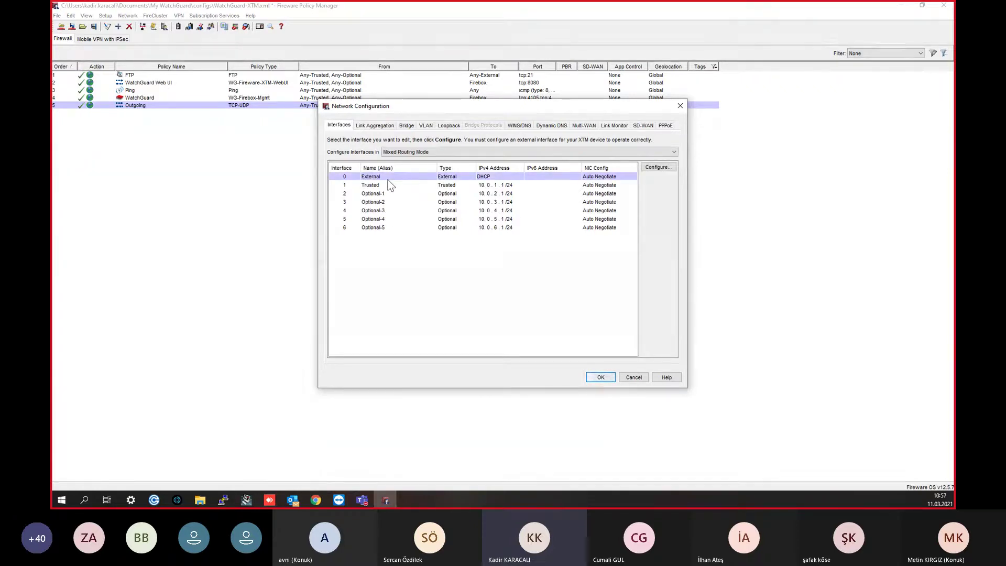
left_click(388, 186)
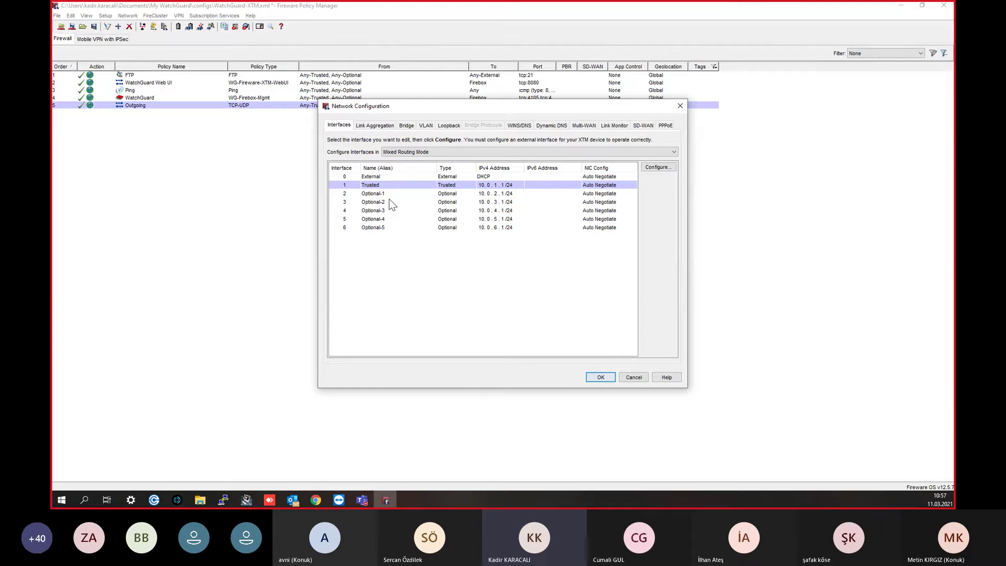
double_click(373, 177)
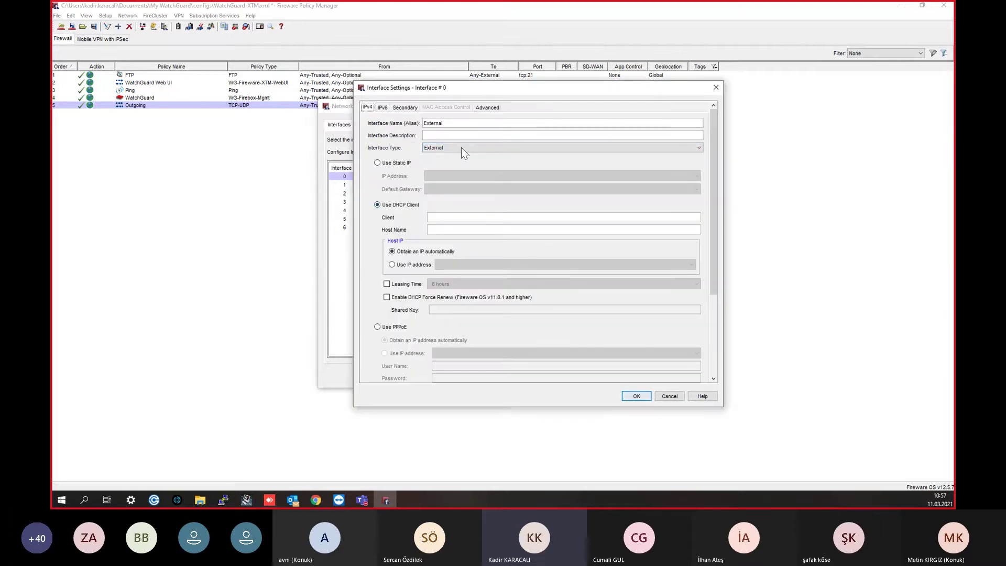
Step: Keep interface 0 as External type, rename it Metroint, and select Static IP
left_click(461, 148)
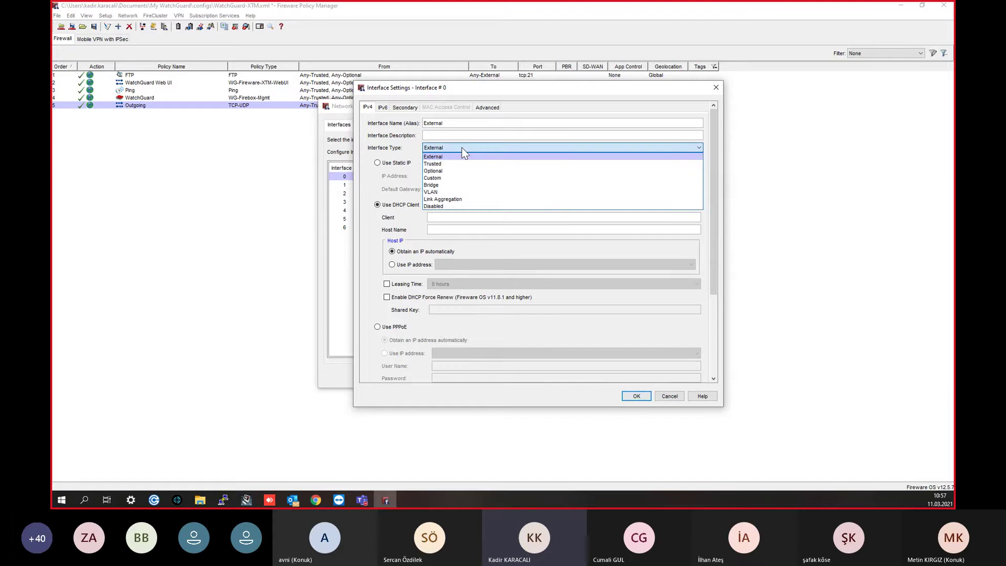
left_click(435, 157)
left_click_drag(478, 123, 410, 126)
type("MetroInt")
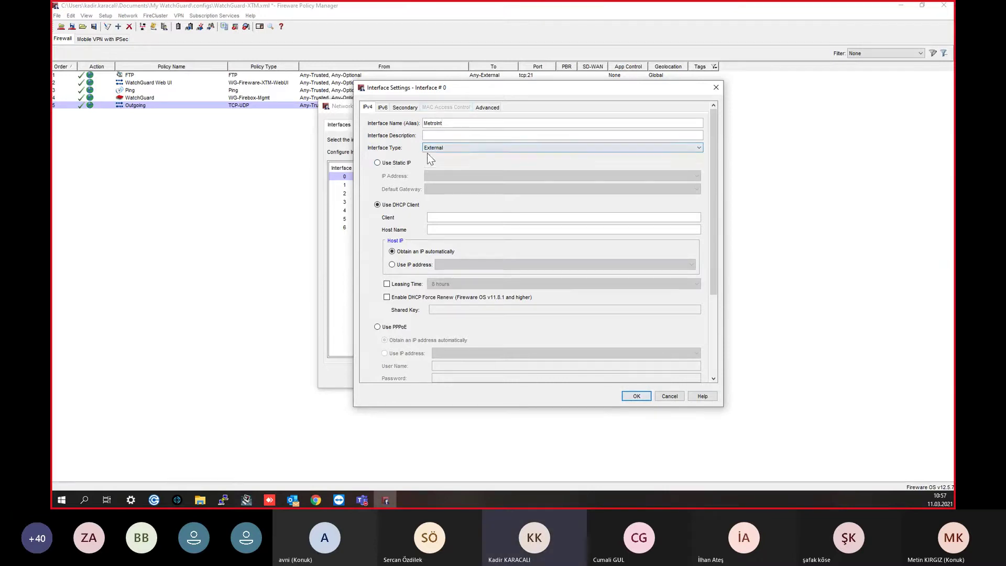
left_click(391, 166)
Step: Try the static IP and gateway fields, then the PPPoE user name field
left_click(450, 179)
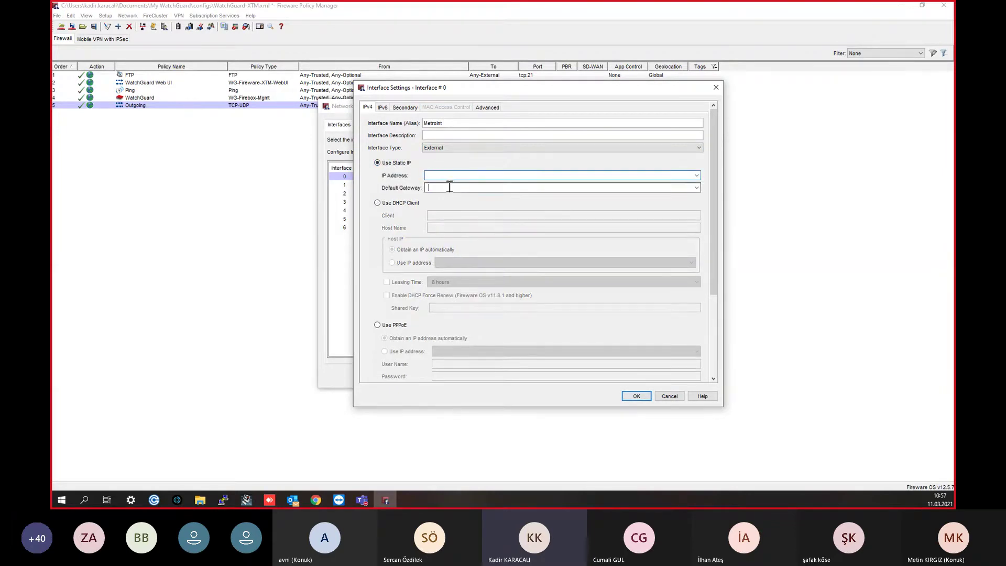
left_click(448, 187)
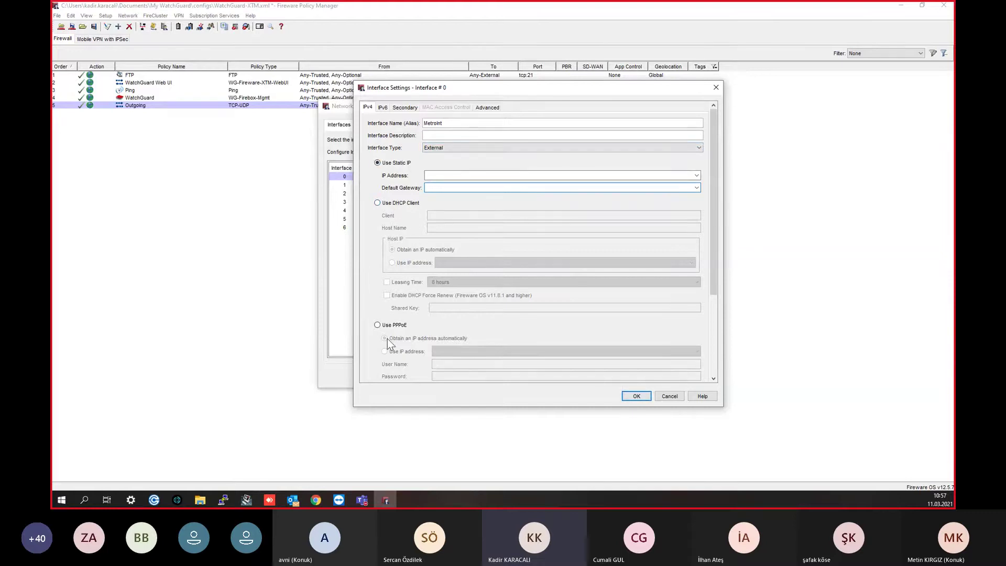
scroll(378, 329, "down", 2)
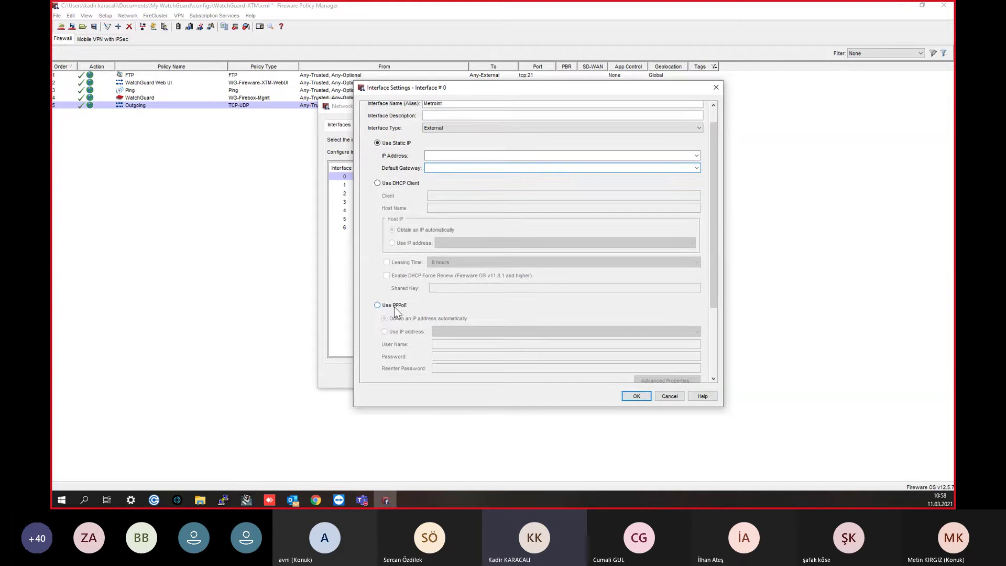
left_click(394, 306)
scroll(396, 306, "down", 1)
left_click(448, 336)
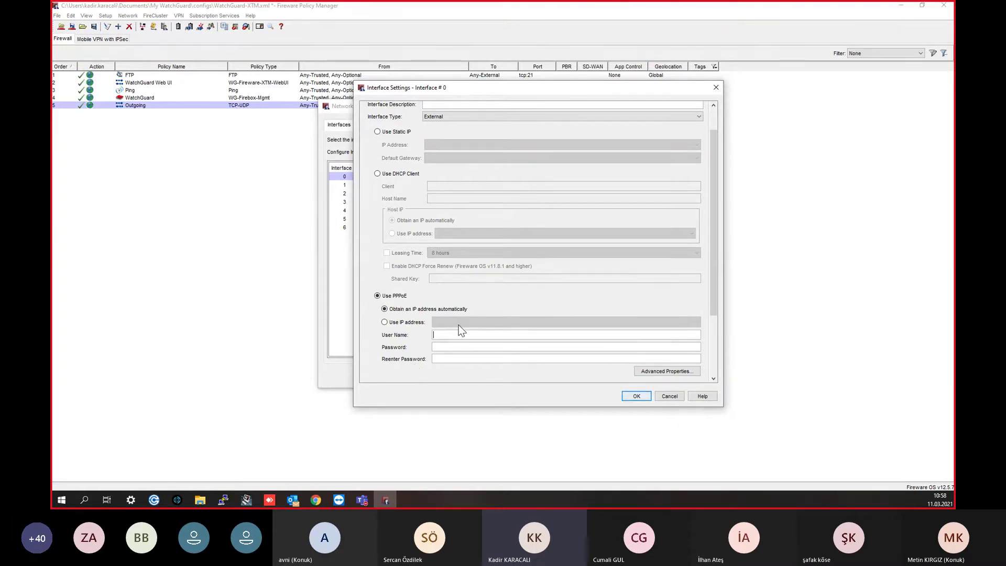
scroll(462, 283, "up", 1)
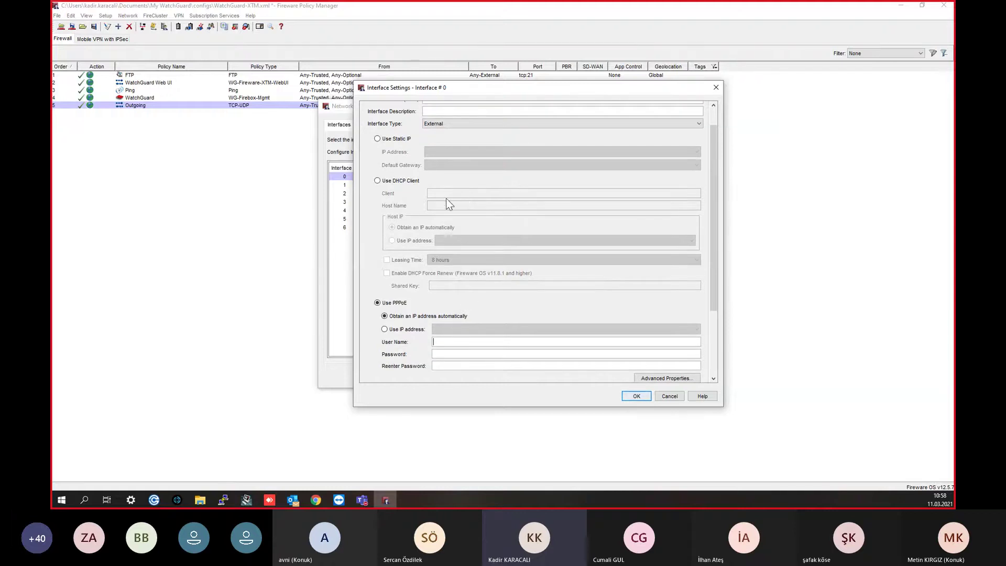
Step: Switch between DHCP client and static IP, then close interface 0 settings unsaved
left_click(383, 183)
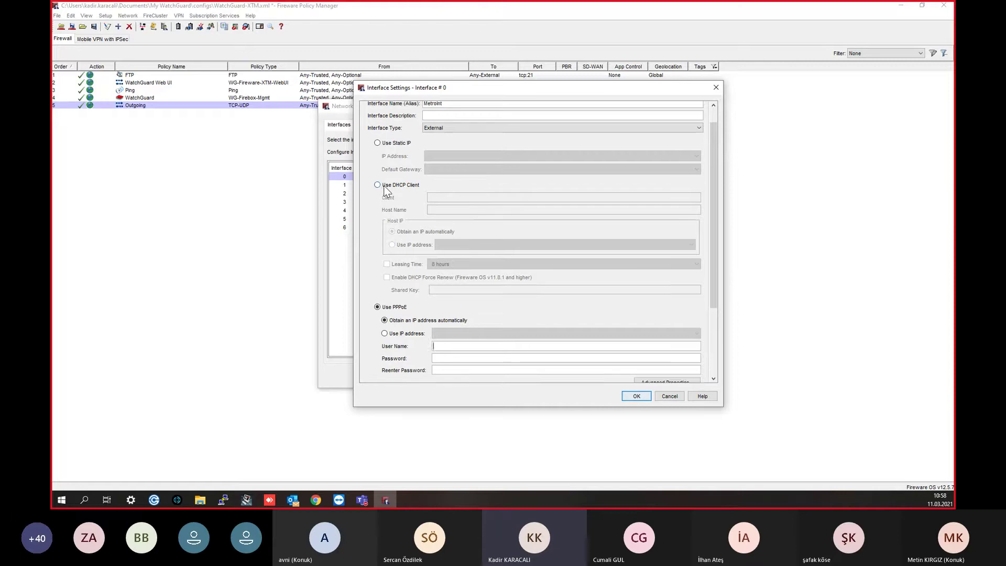
left_click(392, 140)
left_click(454, 153)
left_click(455, 168)
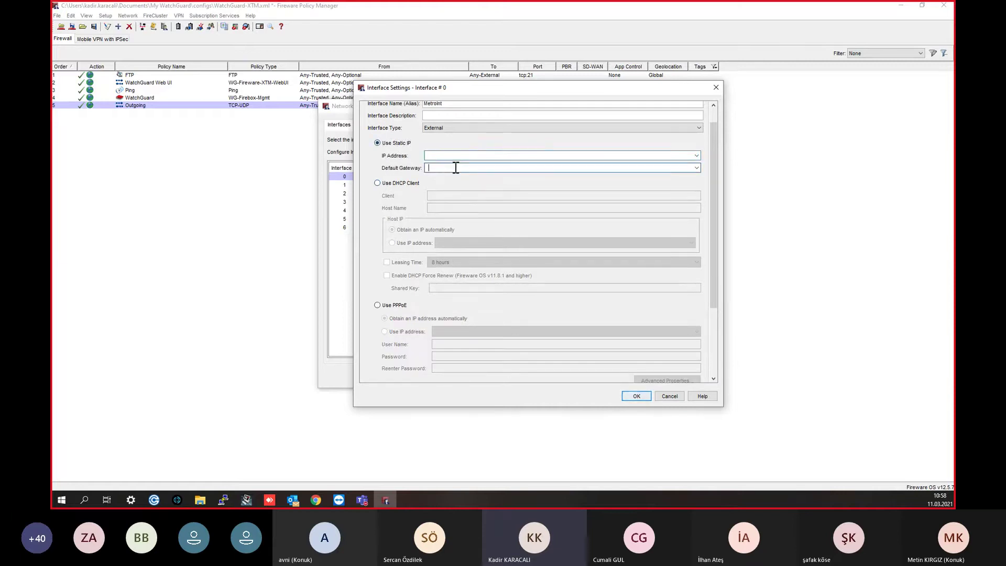
scroll(468, 319, "down", 1)
scroll(470, 323, "down", 1)
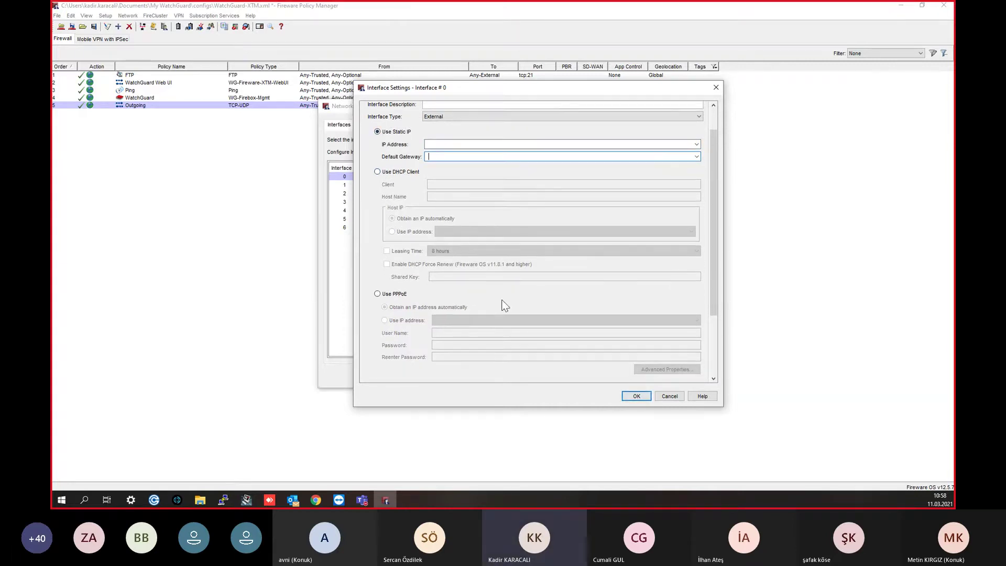
left_click(716, 88)
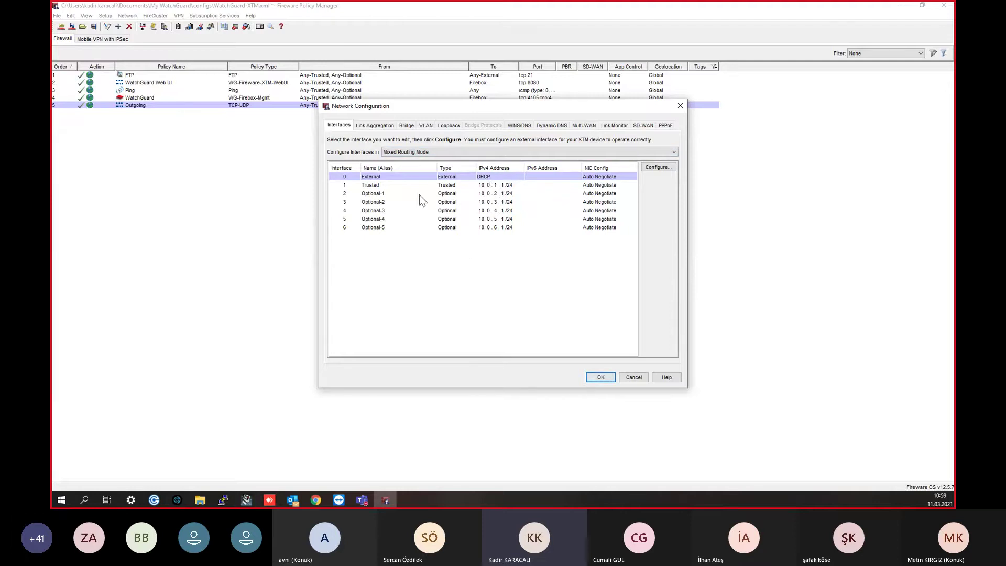
Step: Inspect the Trusted and Optional-1 interface entries, then view the empty VLAN list
left_click(401, 186)
left_click(399, 194)
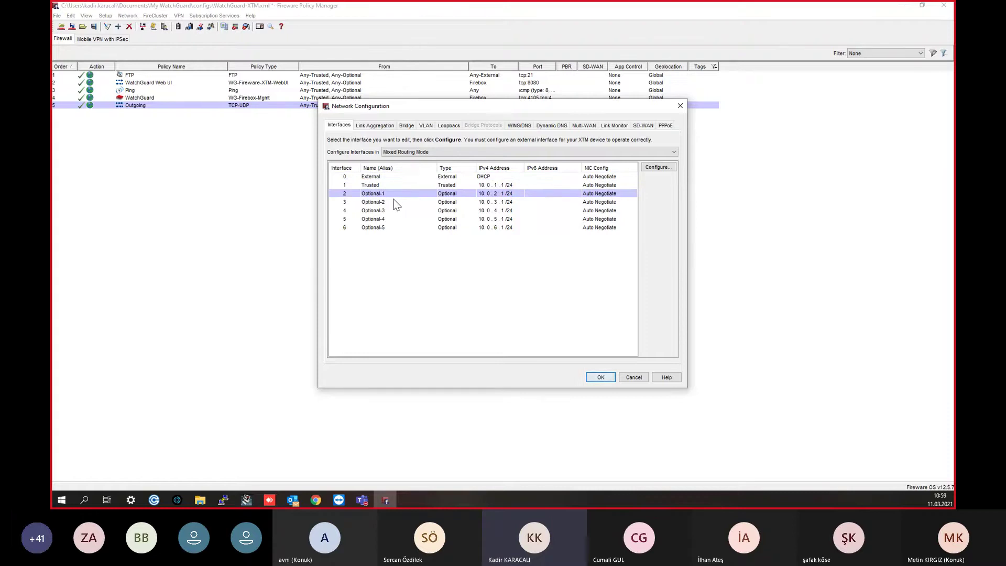
left_click(426, 125)
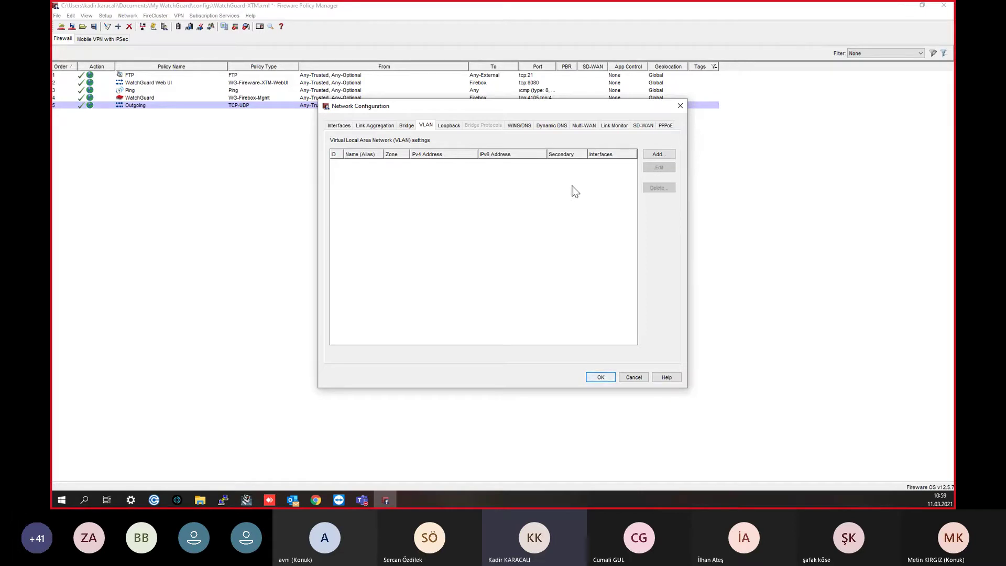
Step: Add VLAN 'Personel' with VLAN ID 10, IP 10.10.10.10/24 and DHCP server enabled
left_click(655, 155)
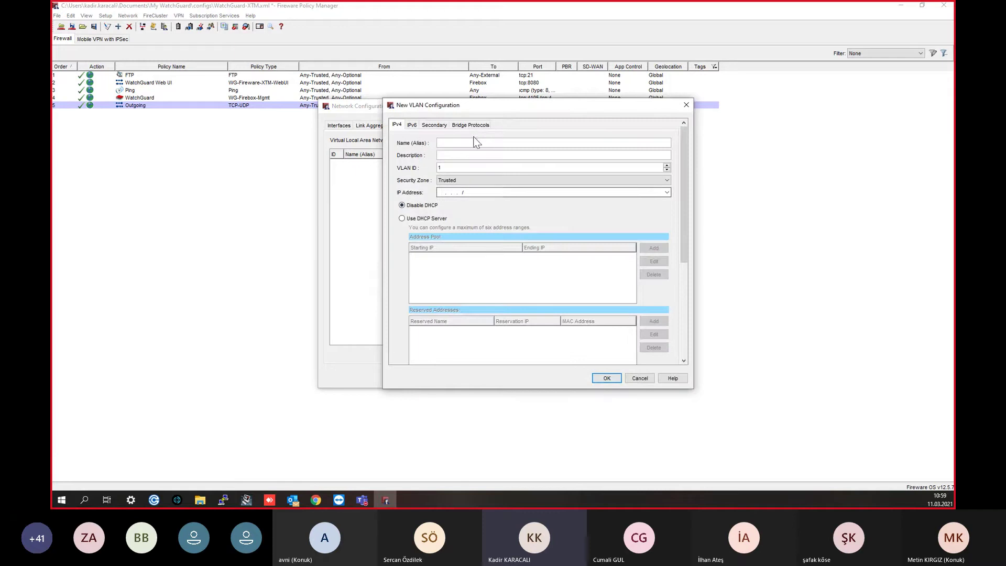
type("10")
left_click(459, 166)
type("10")
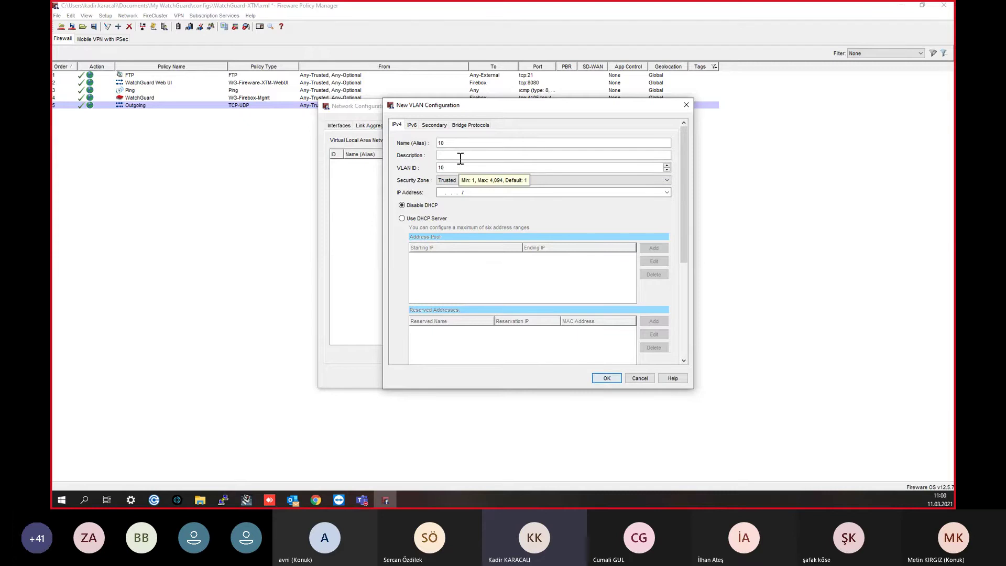
double_click(465, 139)
type("Personel")
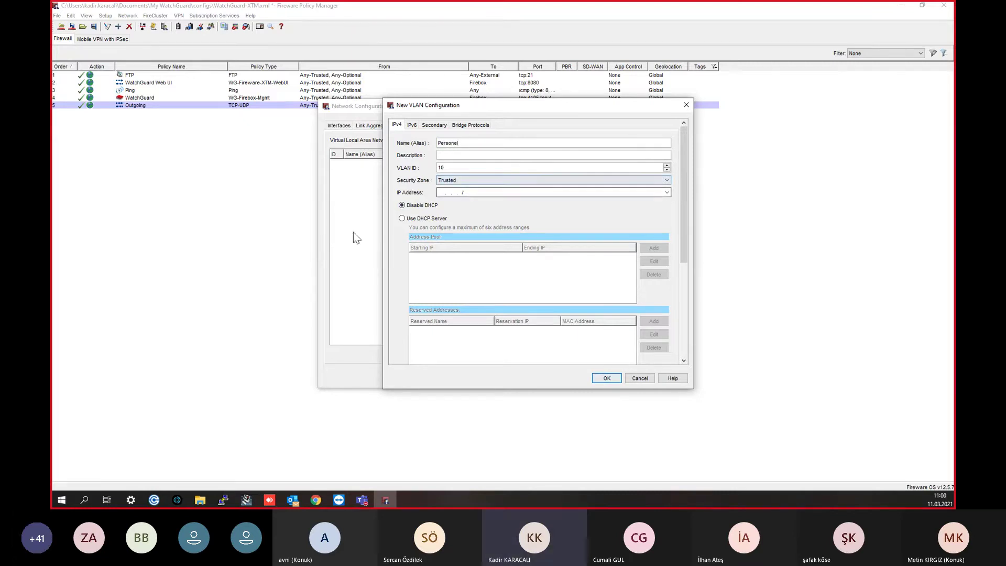
left_click(429, 220)
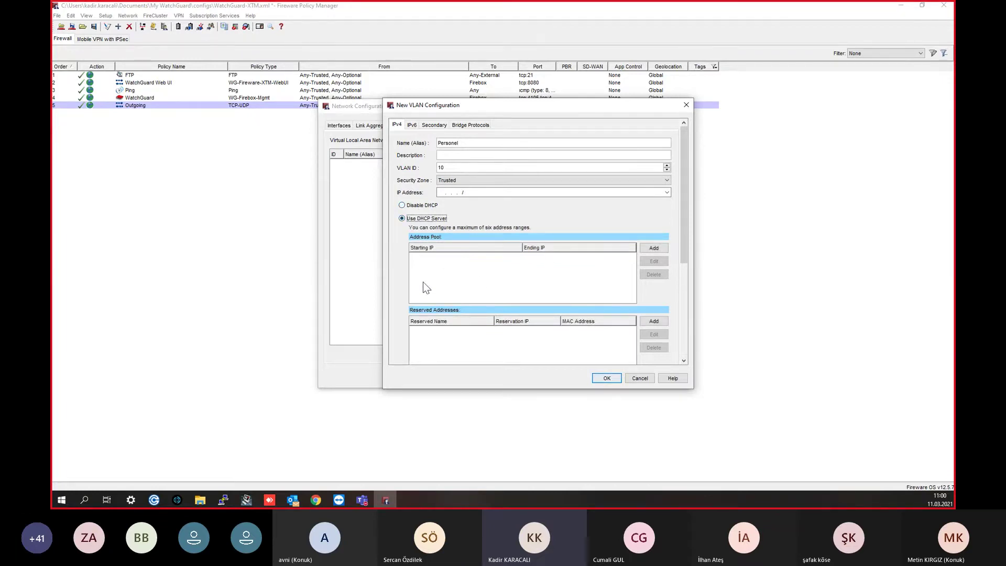
left_click(407, 208)
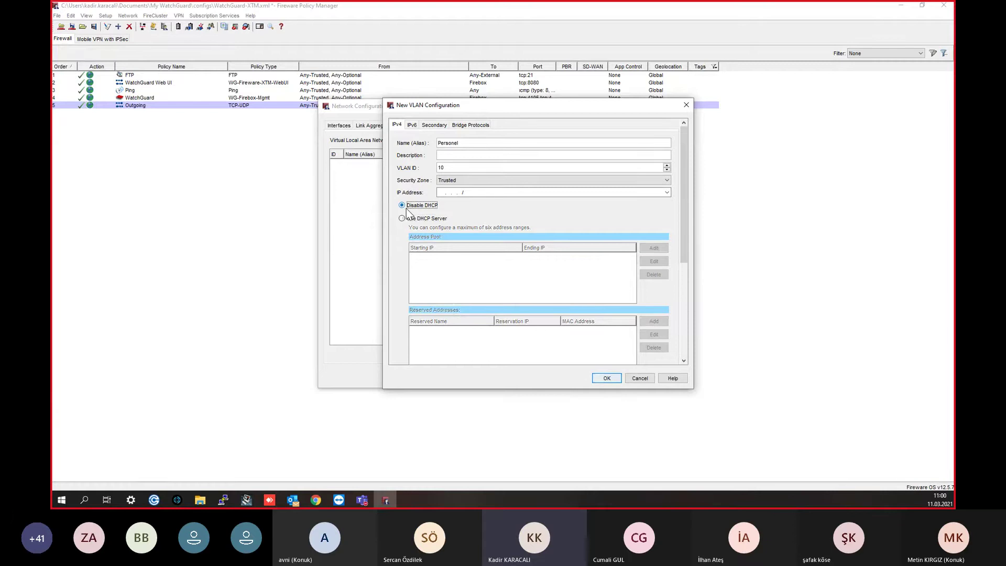
left_click(502, 194)
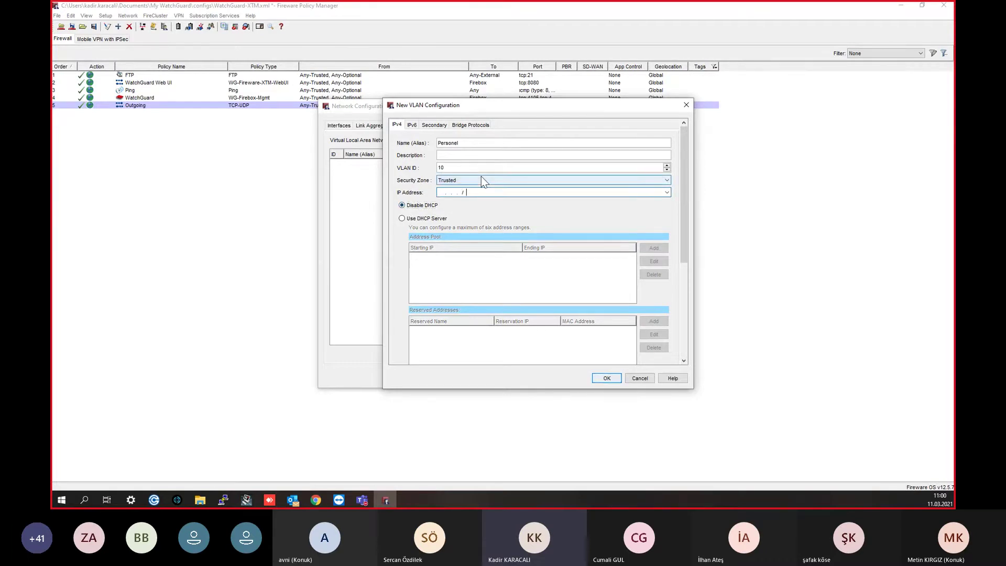
type("10.10.10.")
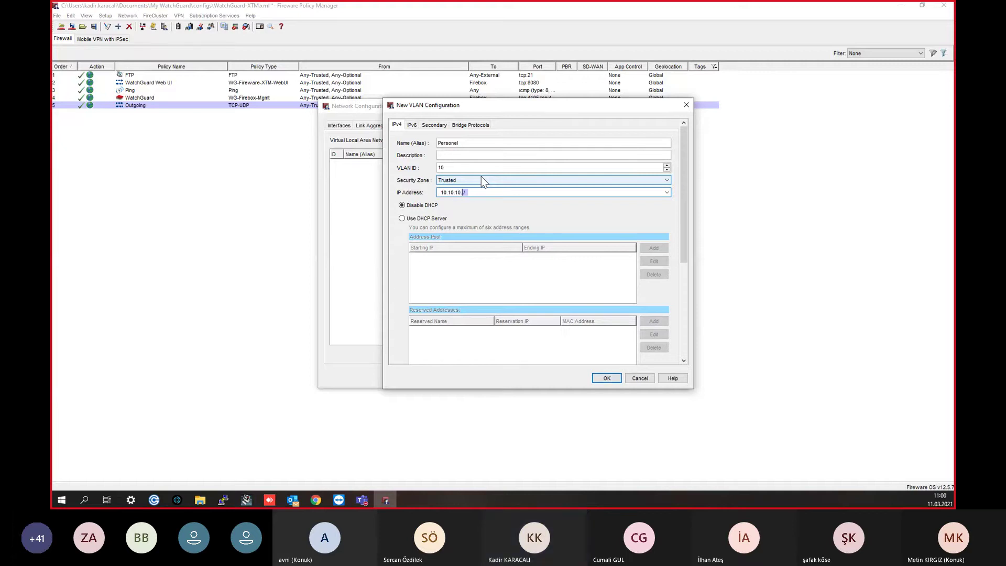
type("10/24")
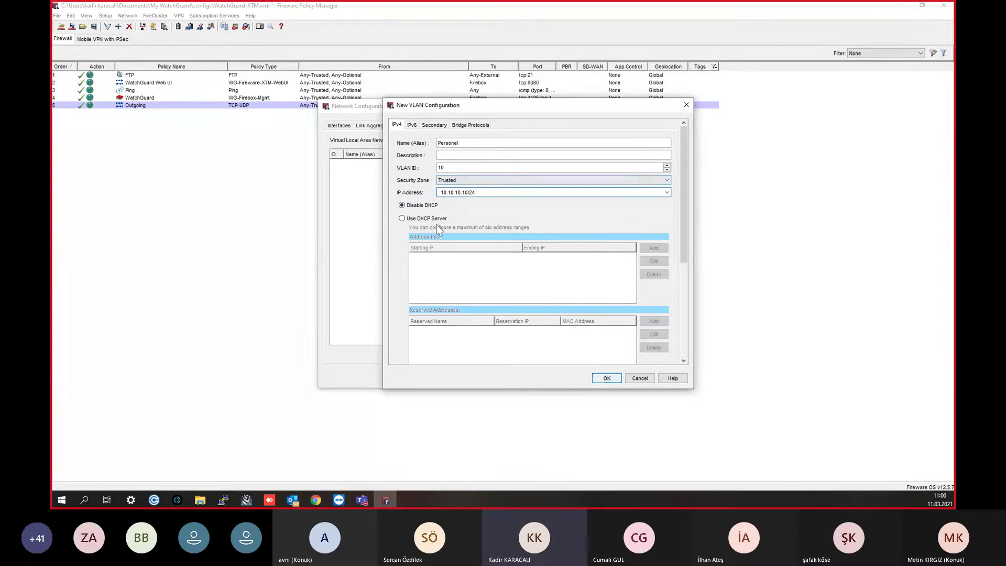
left_click(426, 219)
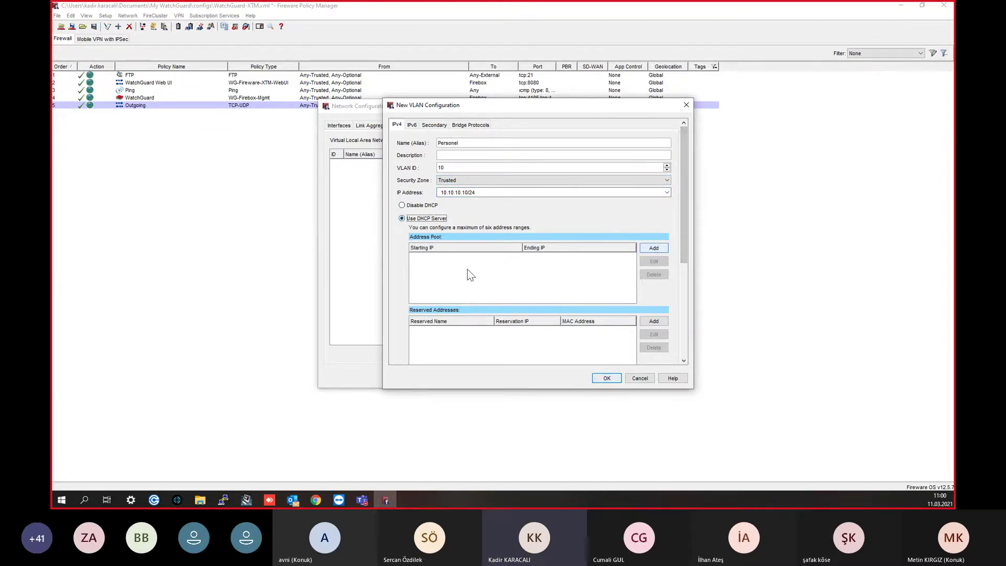
Step: Add a DHCP pool range 10.10.10.11–10.10.10.254
left_click(653, 247)
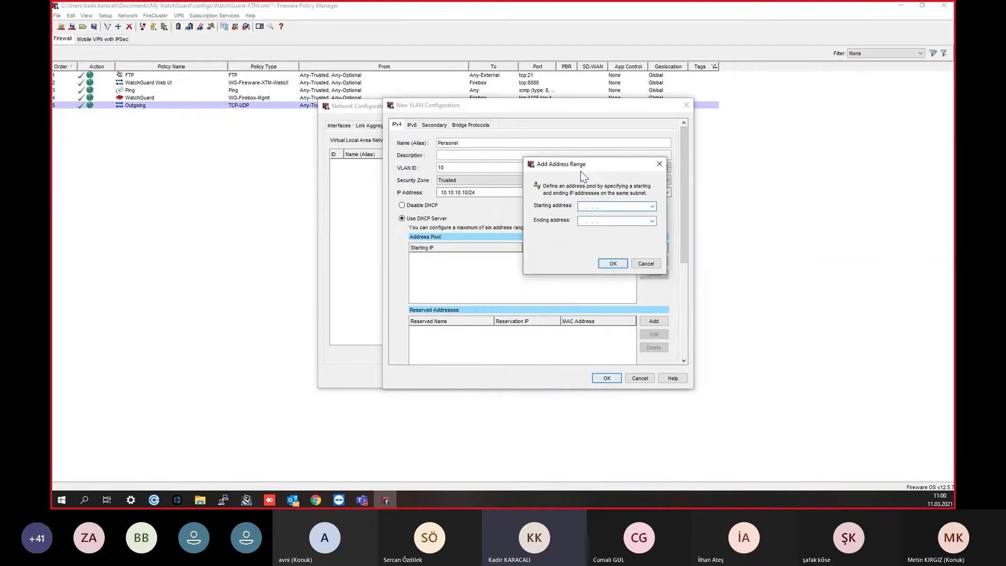
type("10.")
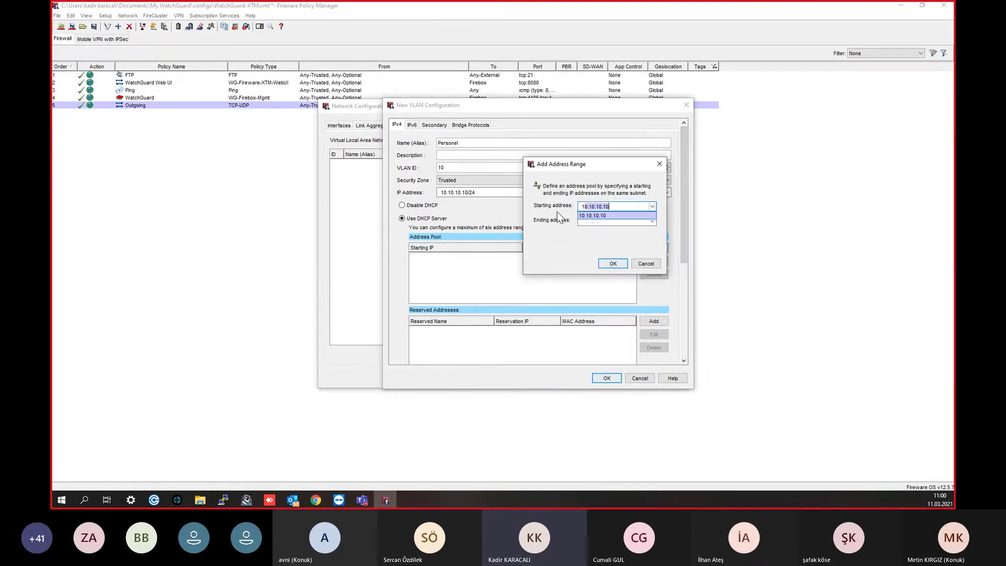
type("10.10.11")
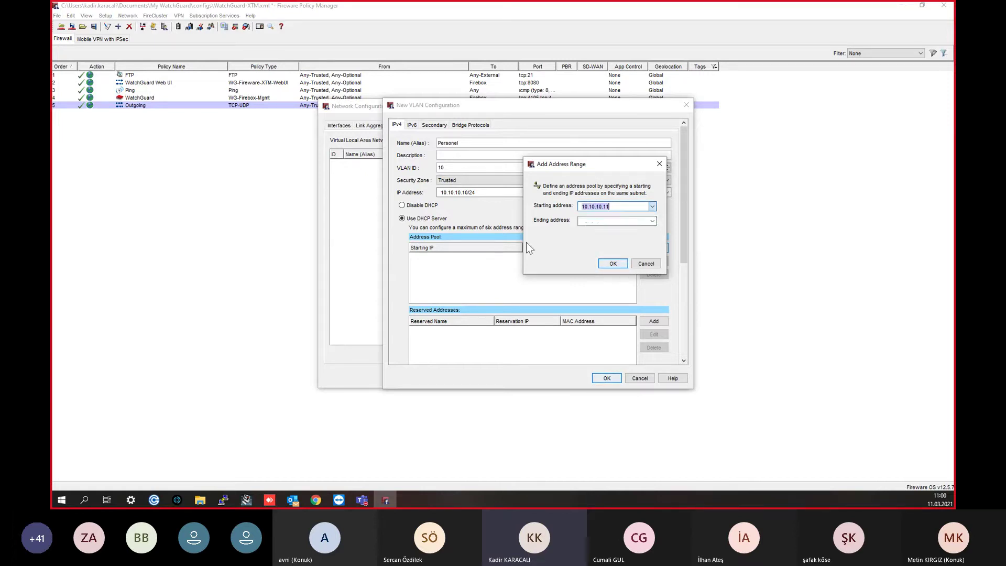
left_click(612, 220)
type("10.10.10.11")
key("BackSpace")
key("BackSpace")
type("254")
left_click(621, 266)
left_click(620, 264)
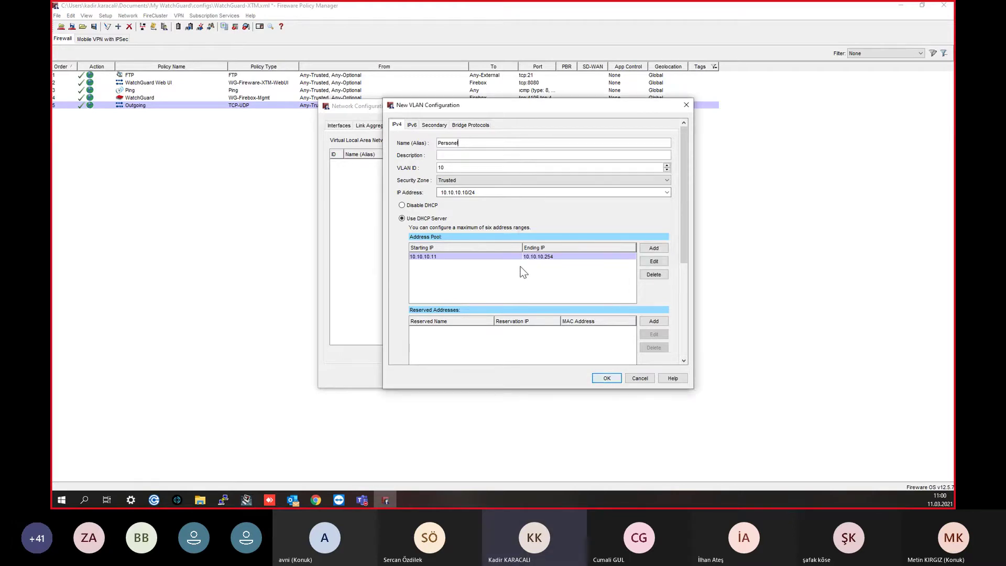
Step: Edit that pool range to end at 10.10.10.99
left_click(645, 260)
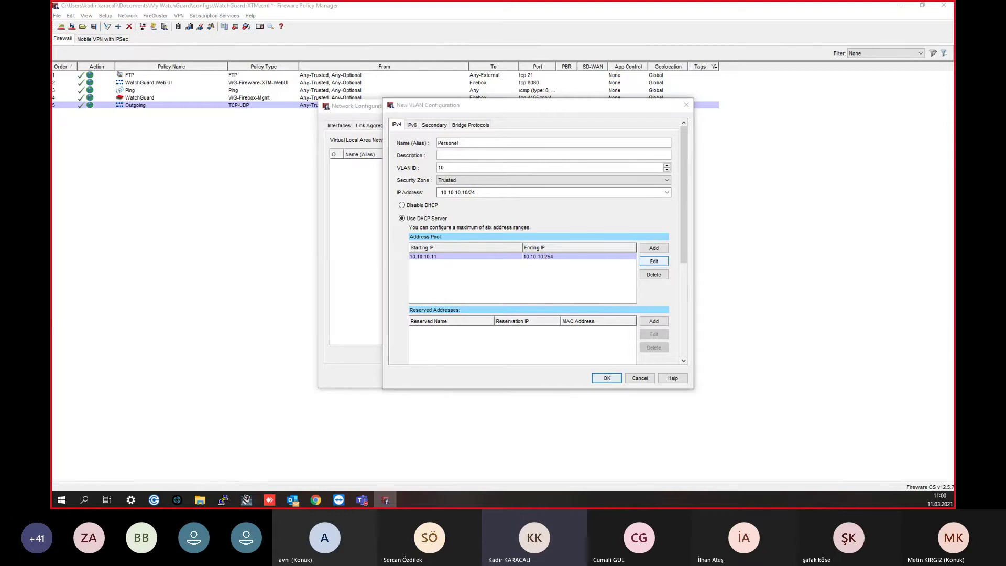
left_click_drag(489, 258, 493, 239)
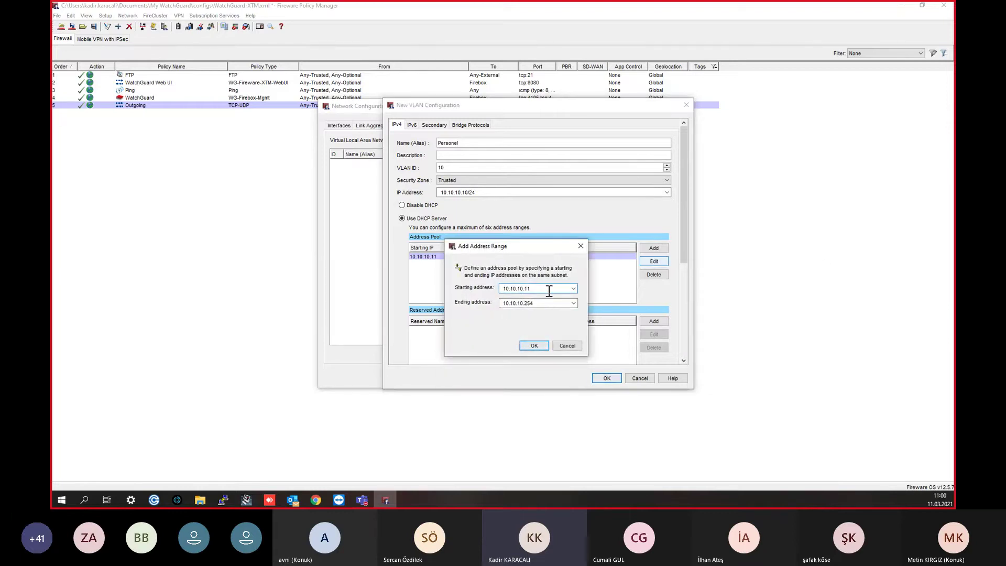
left_click(543, 305)
key("BackSpace")
key("BackSpace")
key("BackSpace")
type("99")
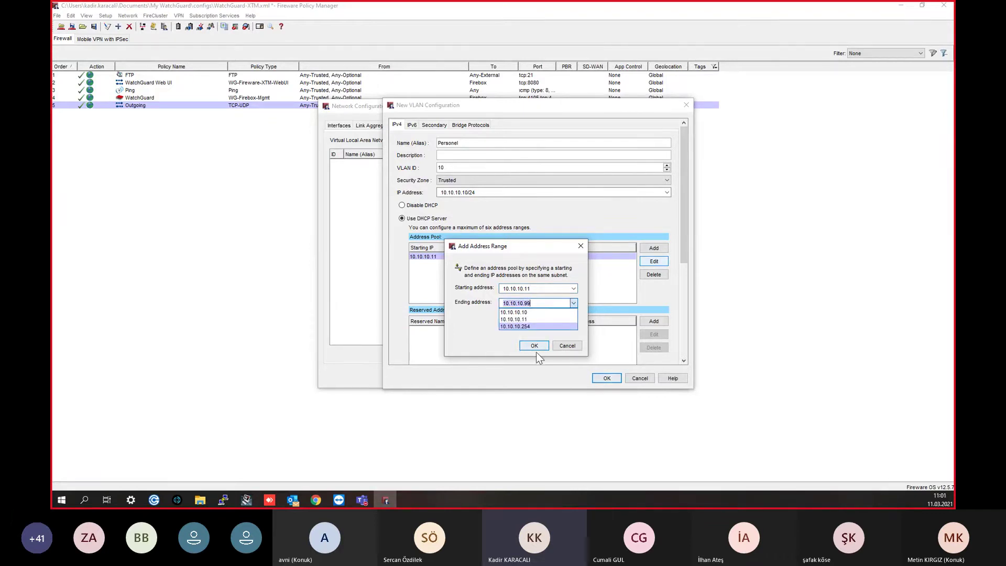
left_click(537, 348)
left_click(534, 346)
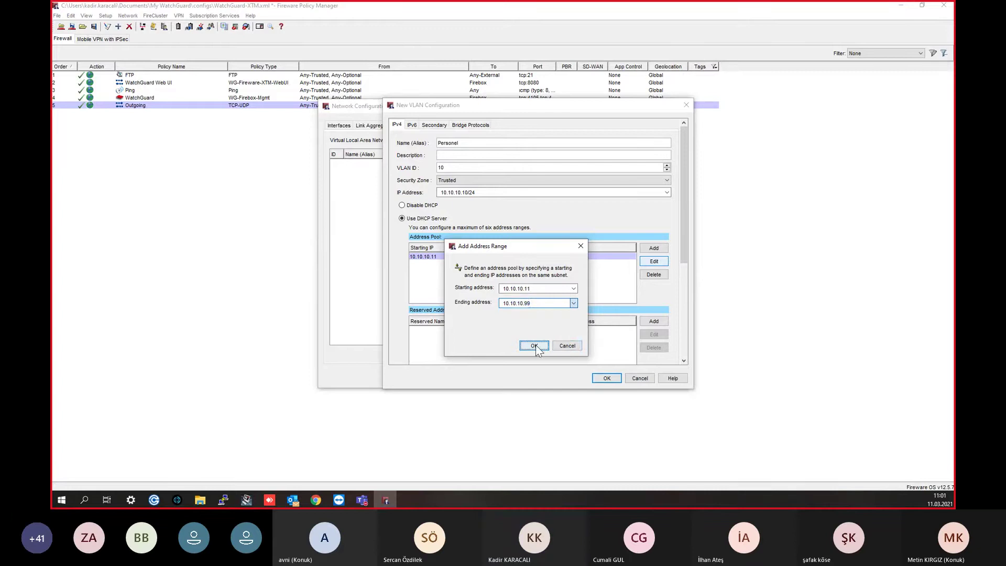
Step: Add a second pool range 10.10.10.111–10.10.10.254
left_click(654, 248)
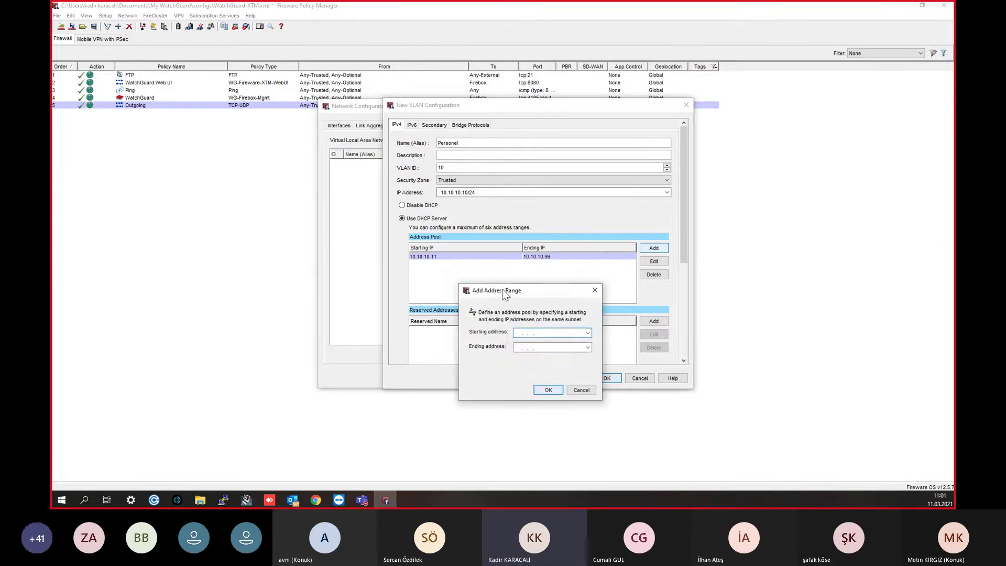
key("BackSpace")
key("BackSpace")
type("111")
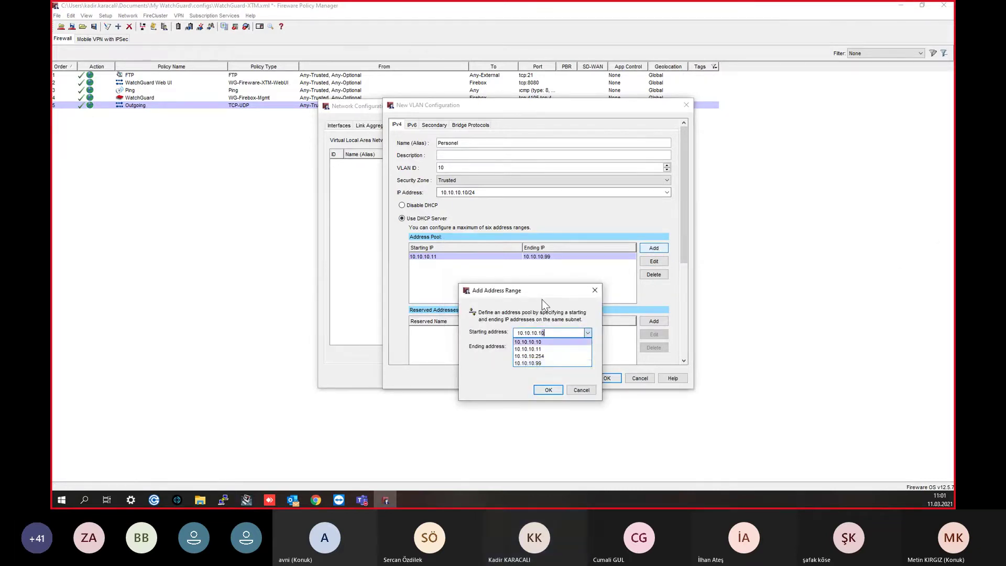
left_click(542, 300)
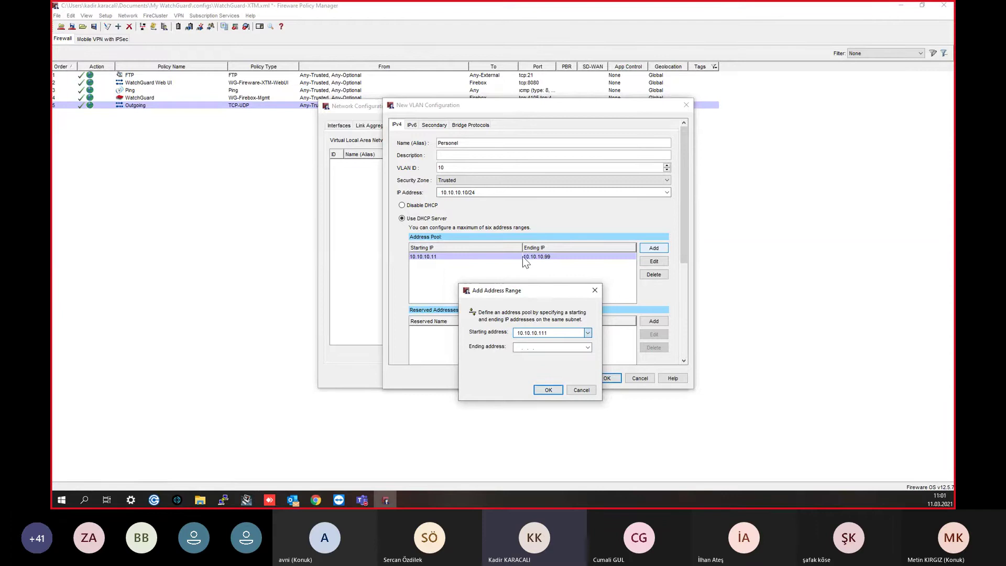
double_click(518, 346)
type("10.10.10.254")
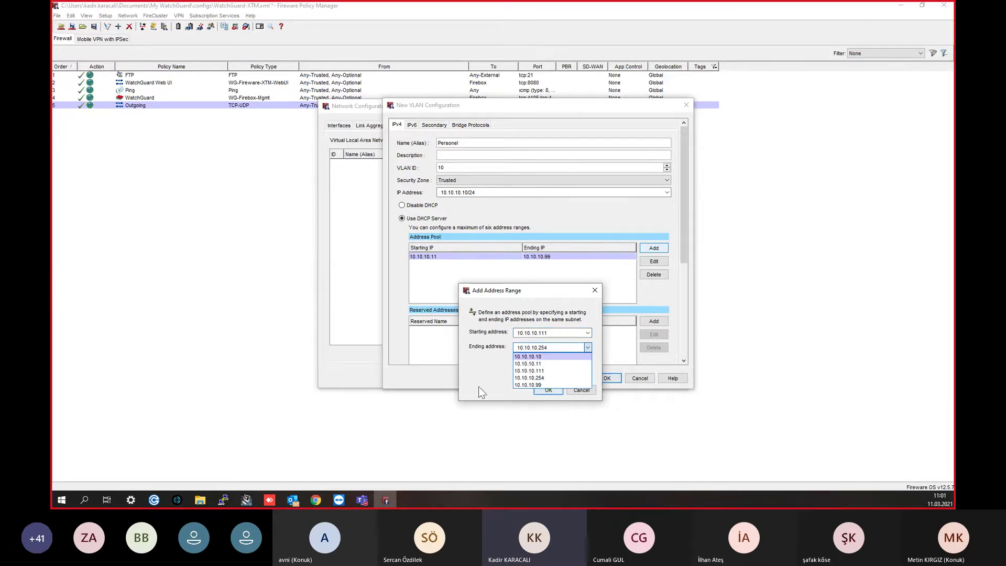
key("Escape")
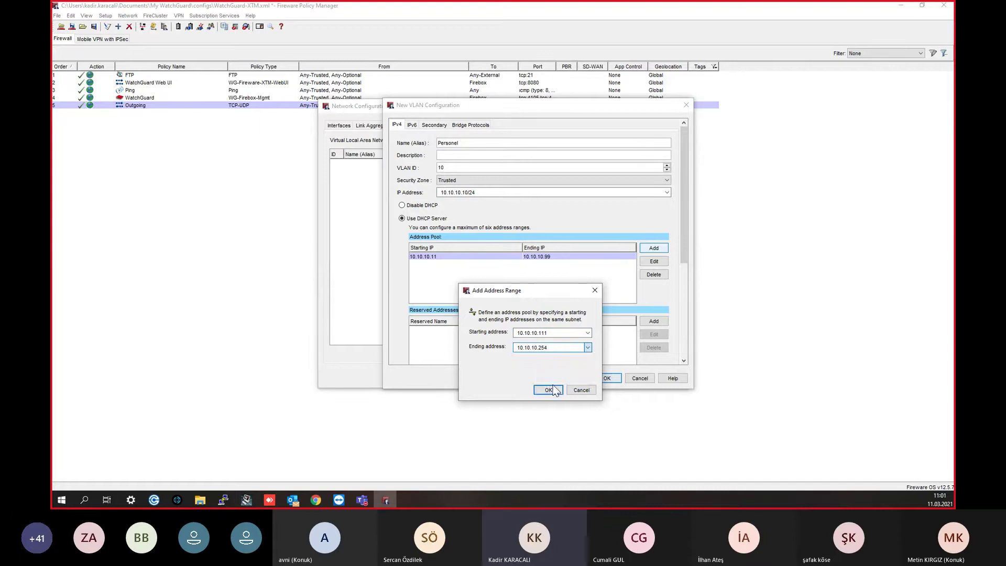
left_click(548, 389)
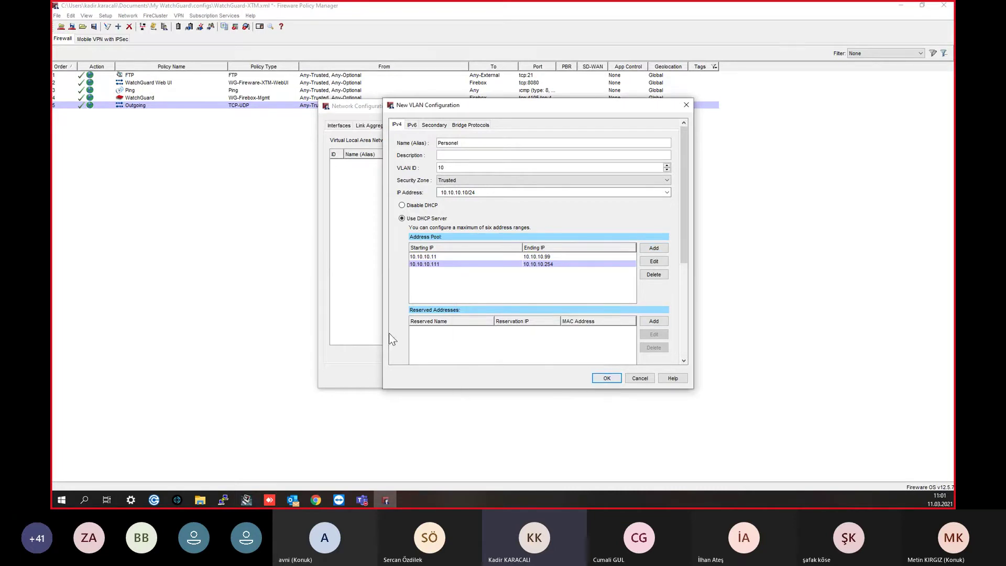
Step: Start a MAC address reservation named AP1, then cancel it
left_click(655, 322)
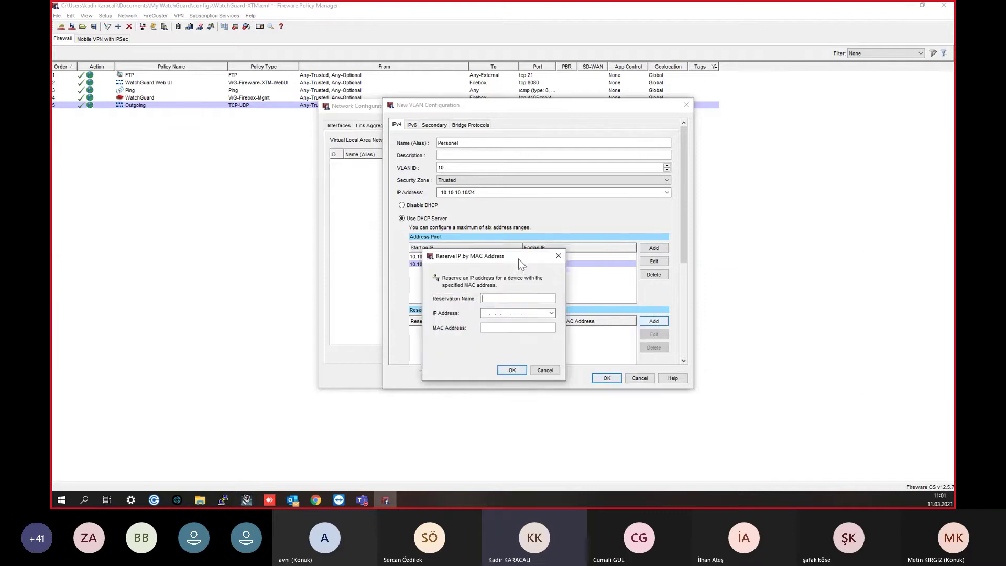
type("AP1")
key("Tab")
left_click_drag(475, 253, 571, 216)
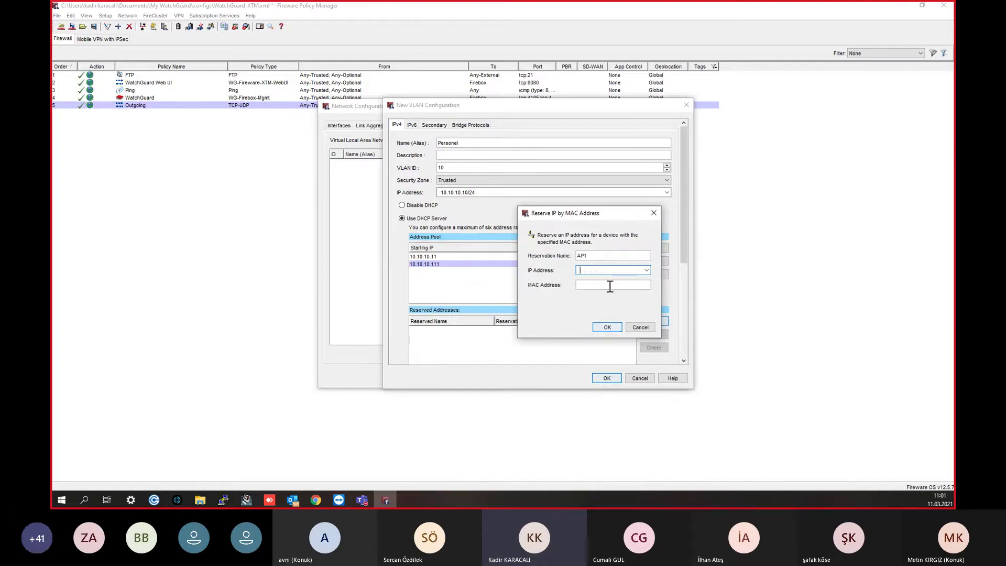
left_click(587, 287)
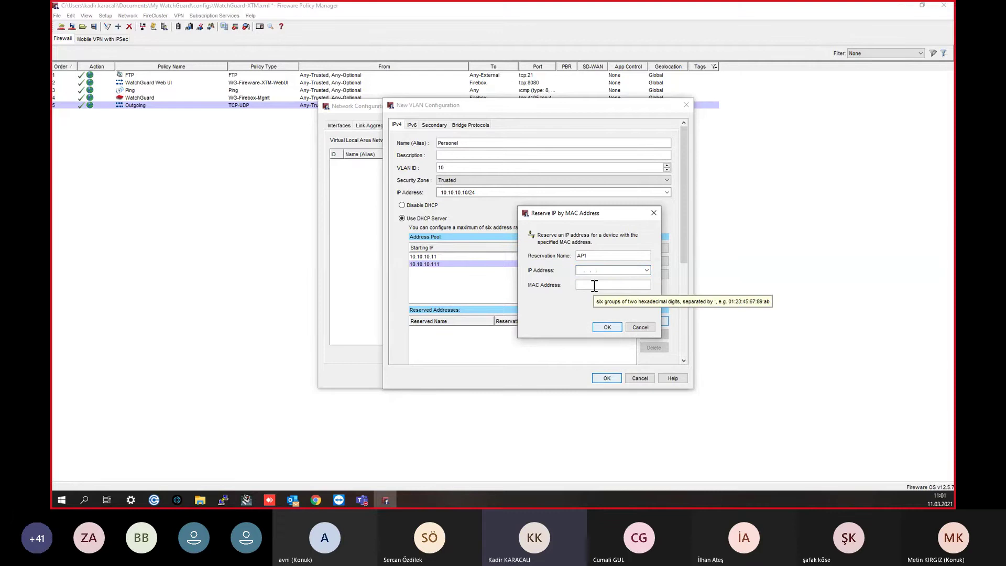
left_click(607, 270)
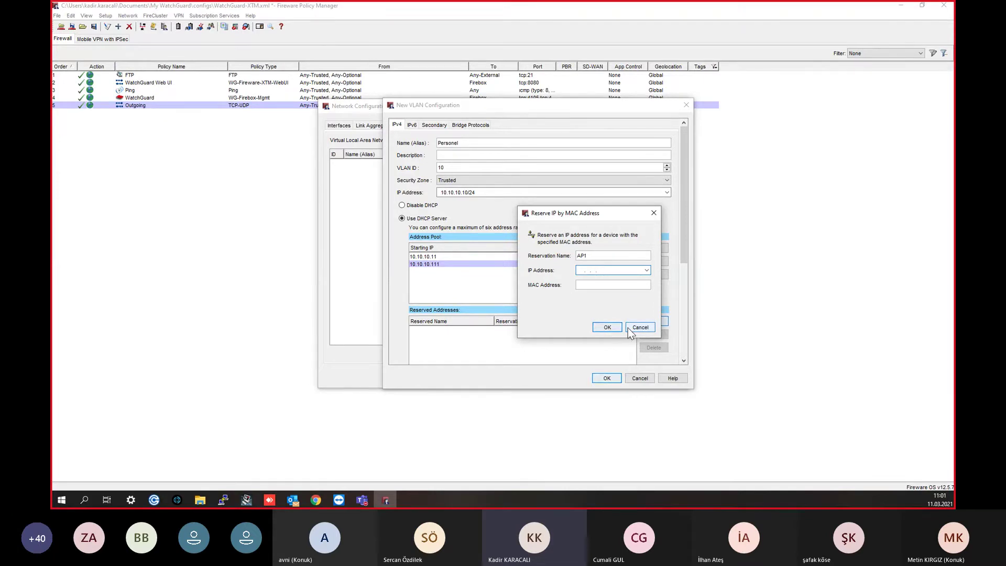
left_click(654, 213)
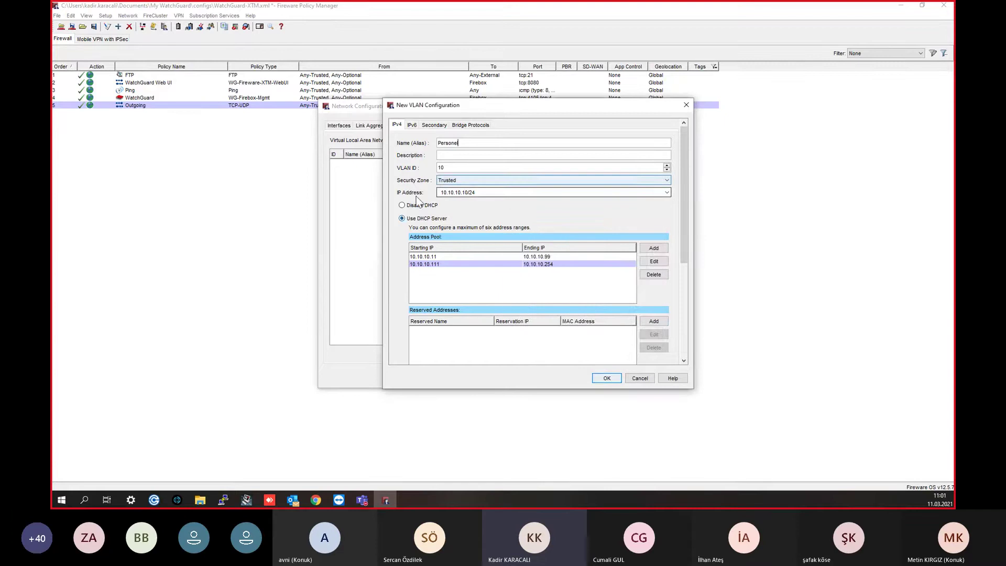
Step: Review the VLAN's IPv6, Secondary and Bridge Protocols settings, then save the Personel VLAN
left_click(417, 126)
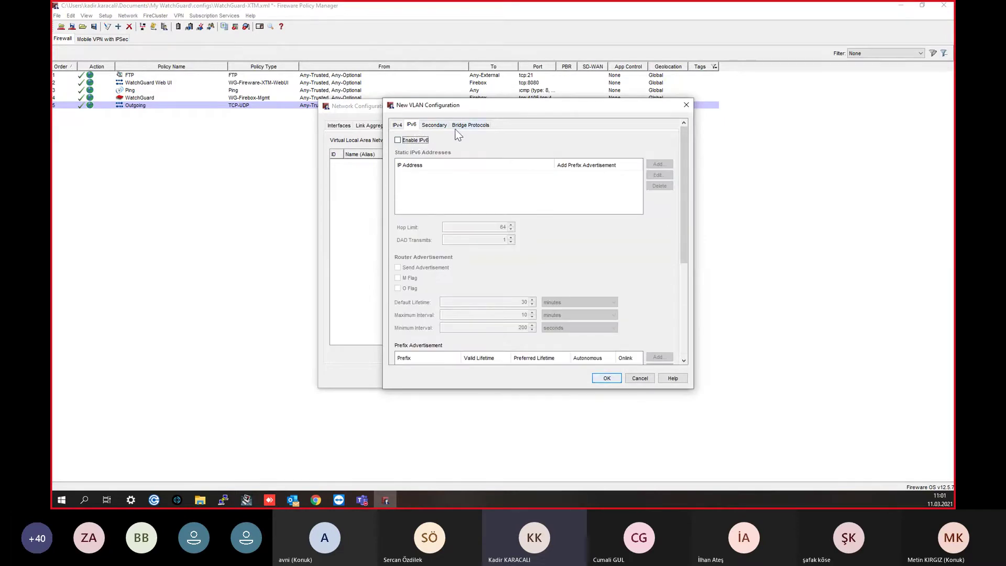
left_click(433, 126)
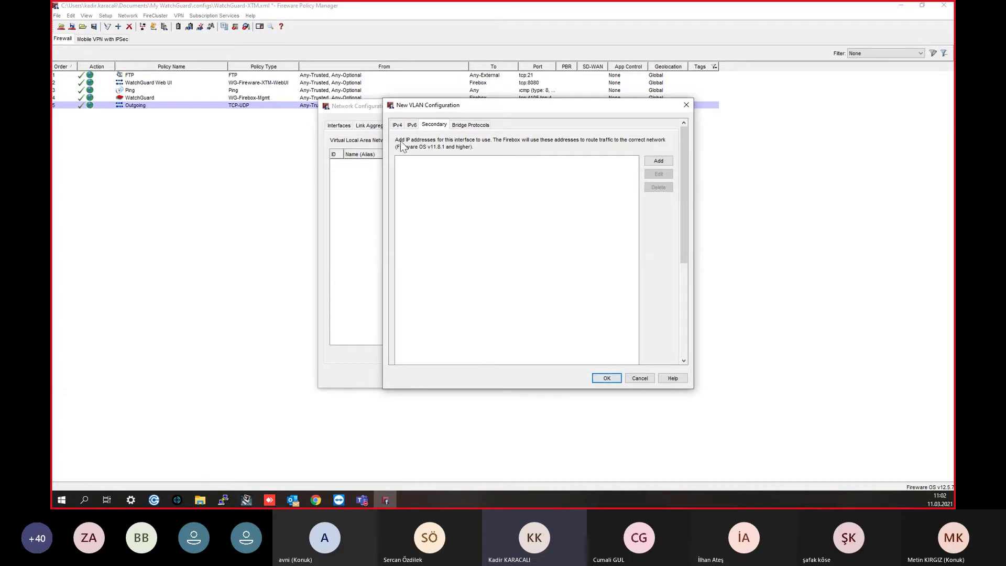
left_click(472, 126)
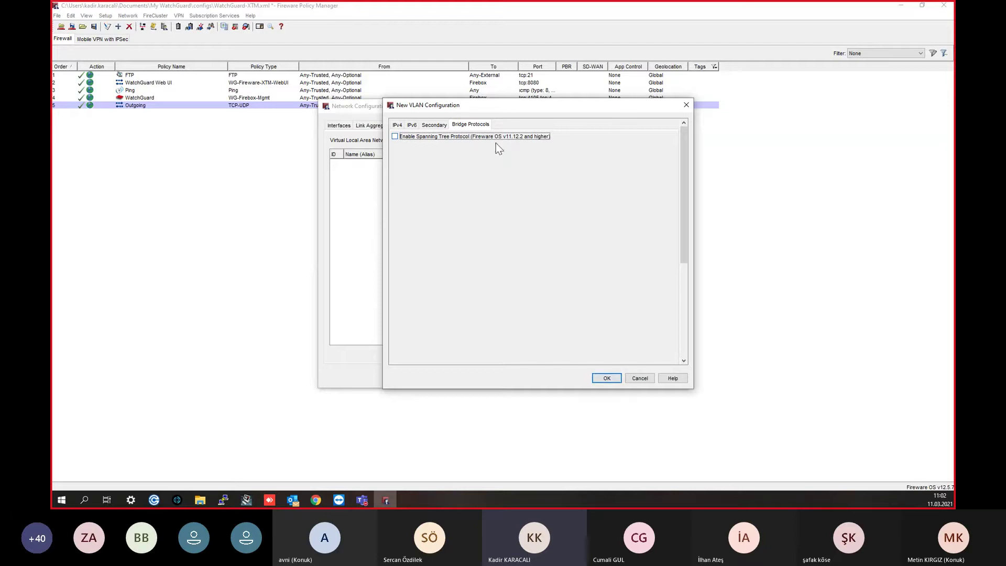
left_click(397, 126)
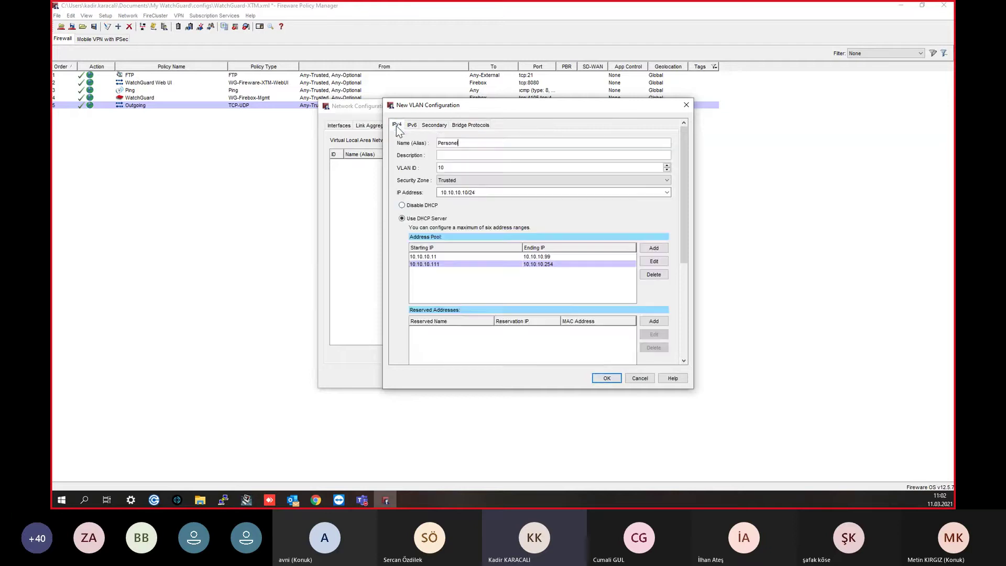
scroll(641, 200, "down", 1)
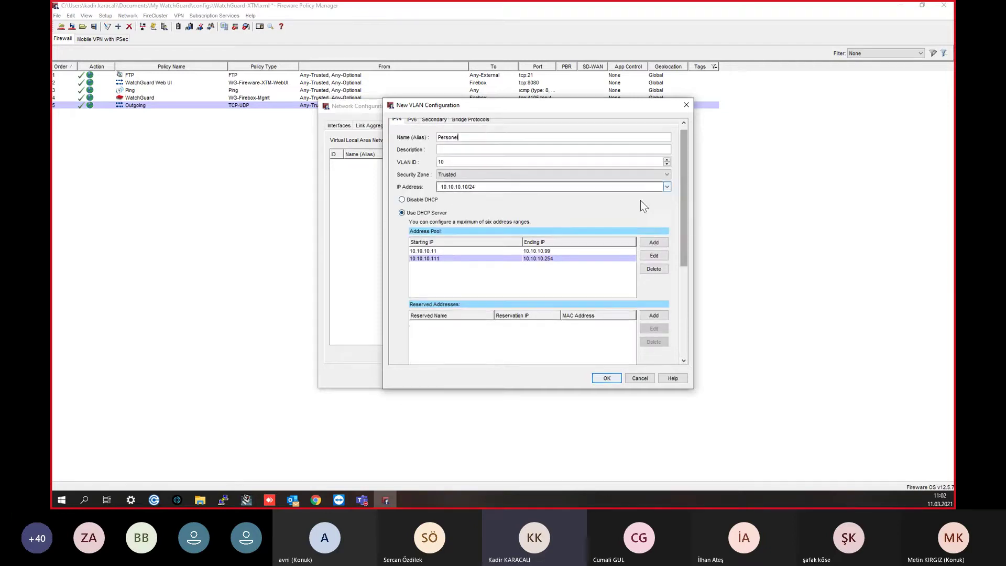
left_click(606, 377)
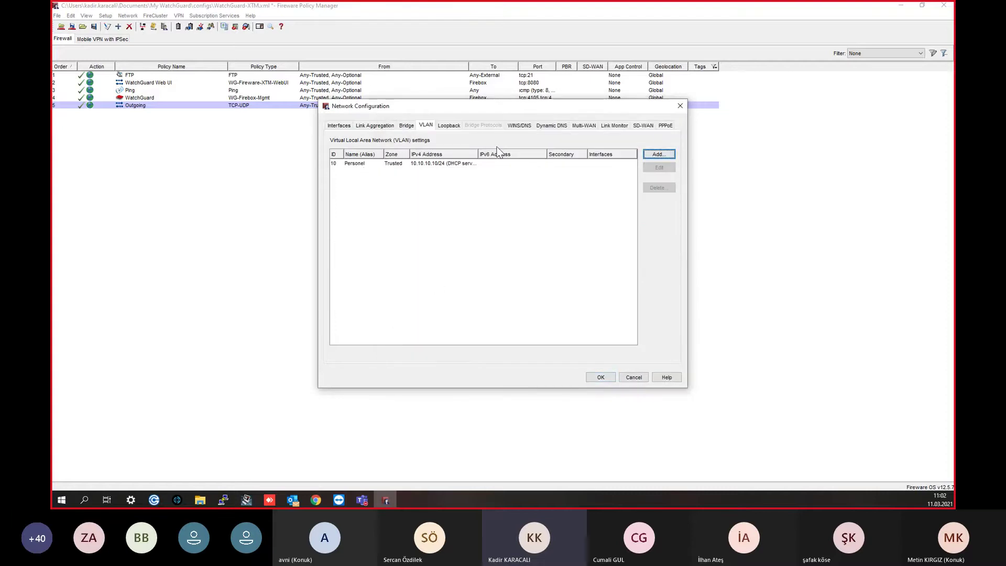
Step: Add VLAN 'Misafir' with VLAN ID 20 and IP 10.10.20.20/24, without DHCP
left_click(659, 154)
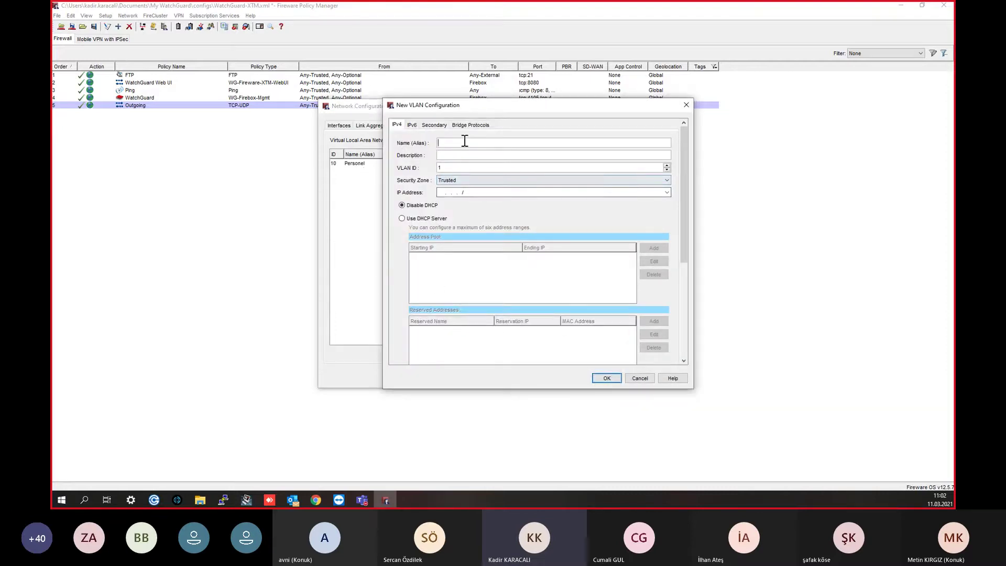
type("Mis")
key("BackSpace")
key("BackSpace")
key("BackSpace")
type("Misafir")
key("Tab")
key("Tab")
type("20")
left_click(442, 193)
type("1910.10.10.20.")
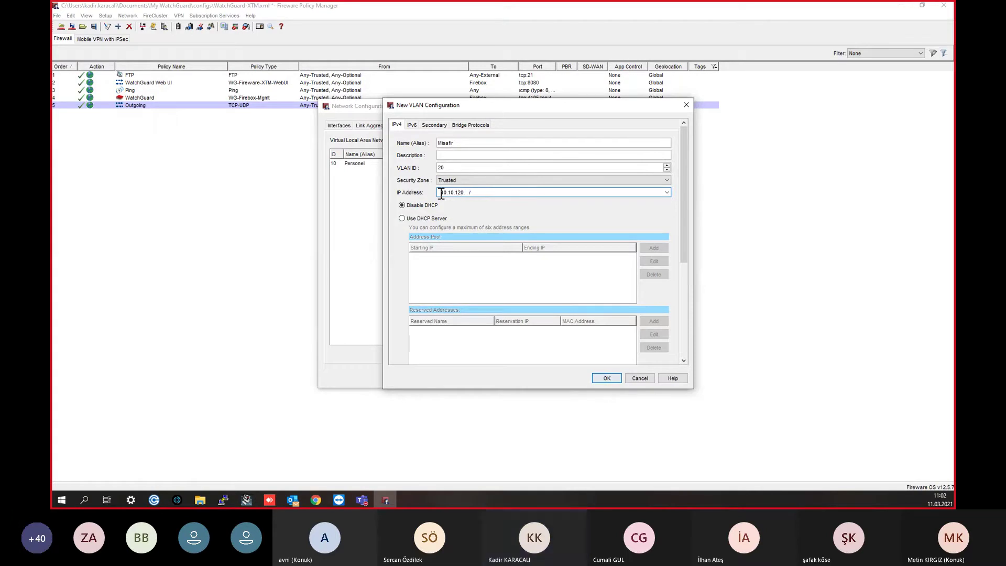
key("BackSpace")
type("20")
type("25")
key("BackSpace")
type("4")
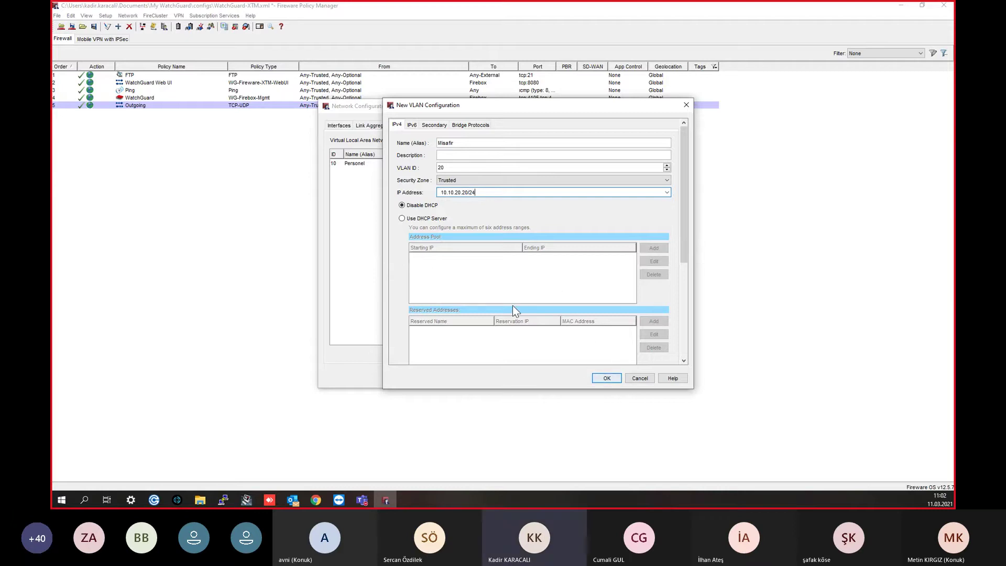
left_click(606, 378)
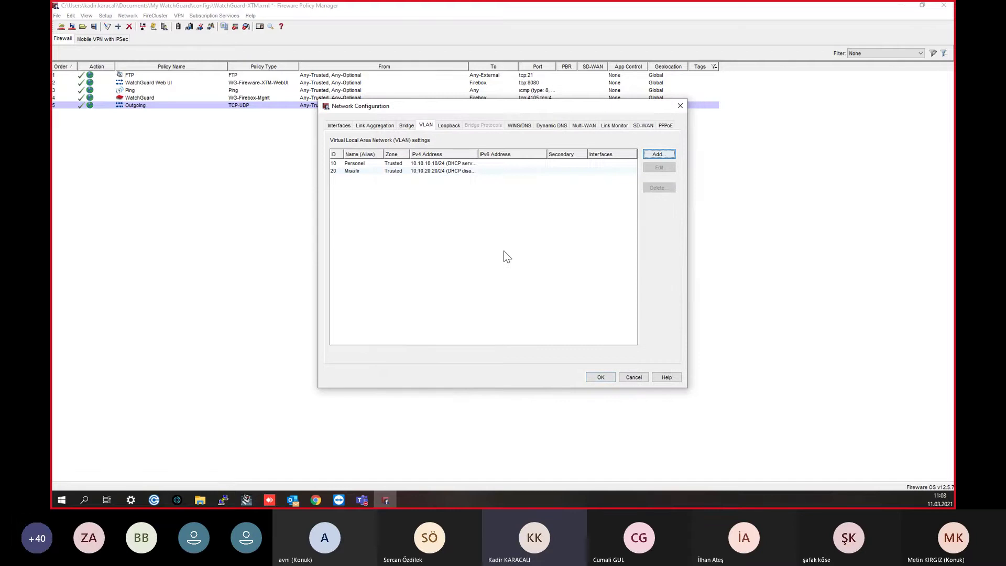
Step: Widen the IPv4 Address column, select Misafir, and go to the Interfaces list
left_click_drag(477, 152, 498, 155)
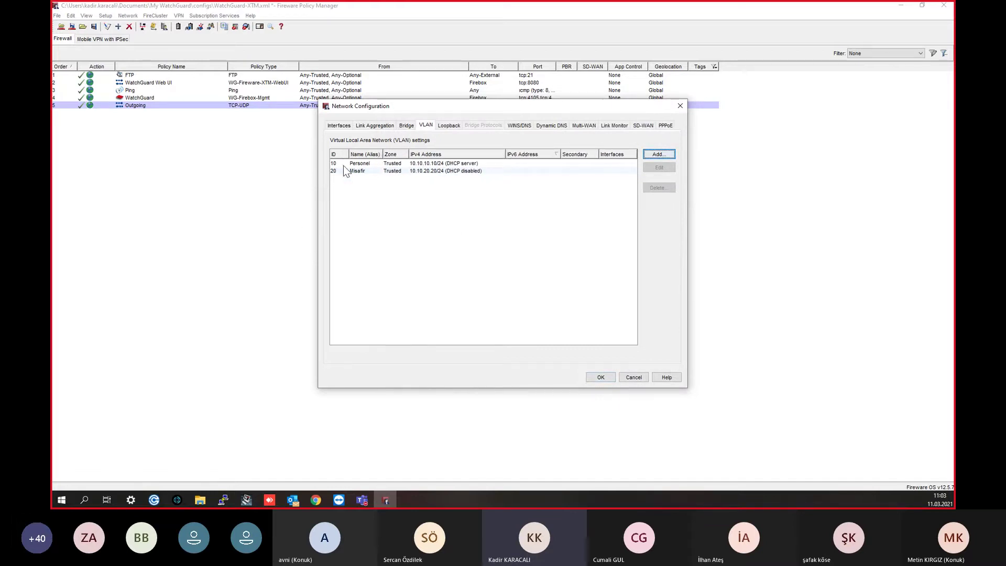
left_click(361, 171)
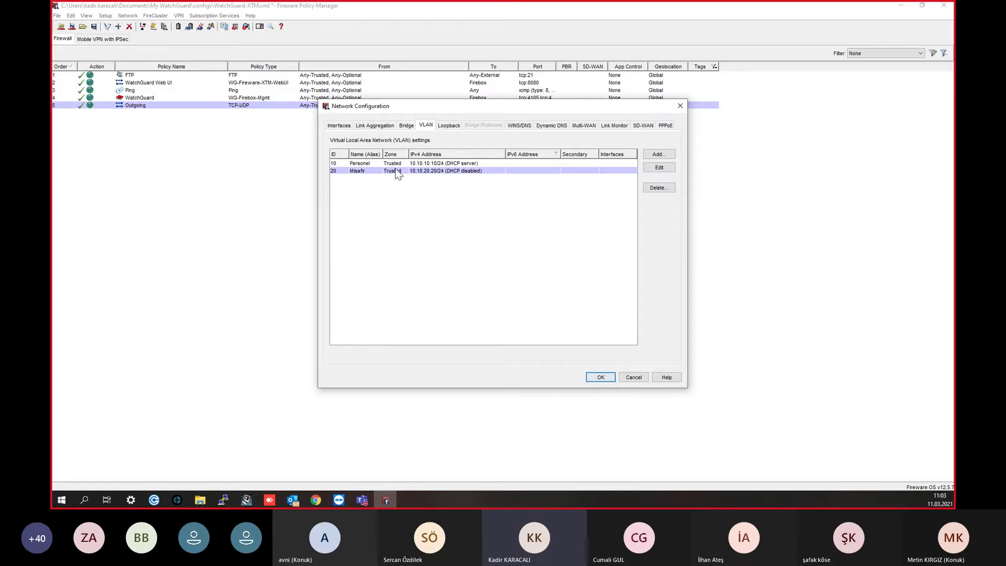
left_click(339, 126)
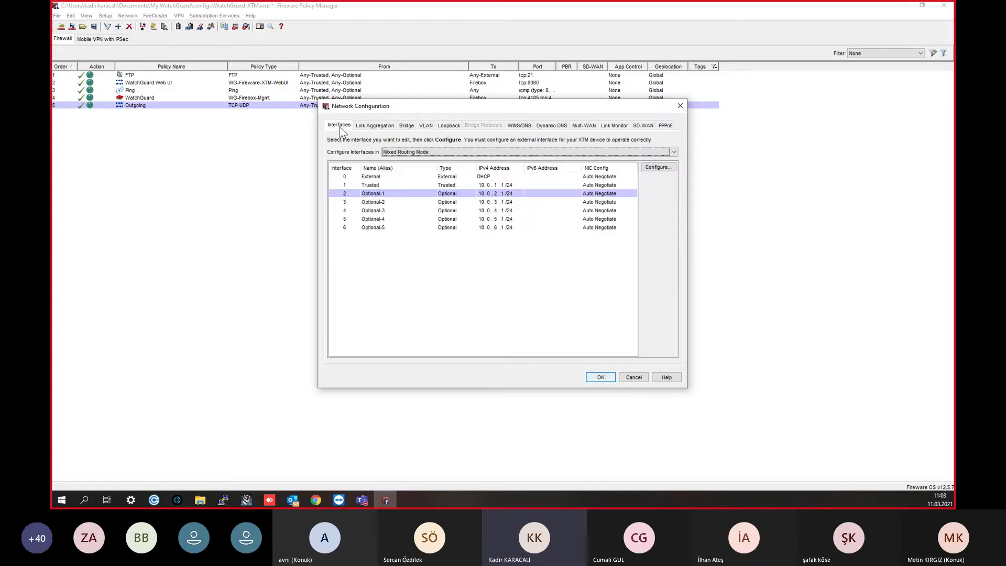
Step: Make interface 1 a VLAN interface carrying tagged traffic for Personel and Misafir
double_click(361, 187)
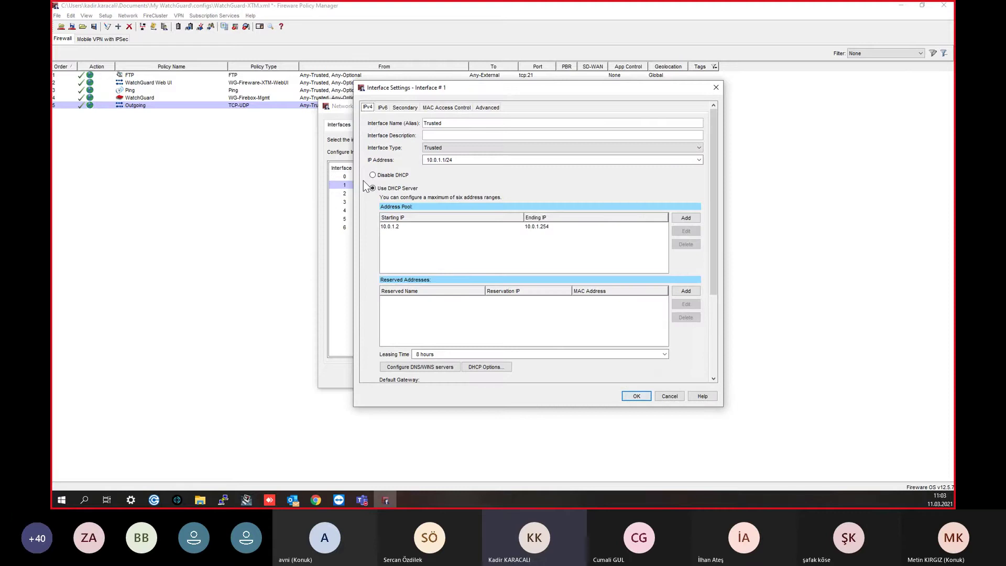
left_click(446, 150)
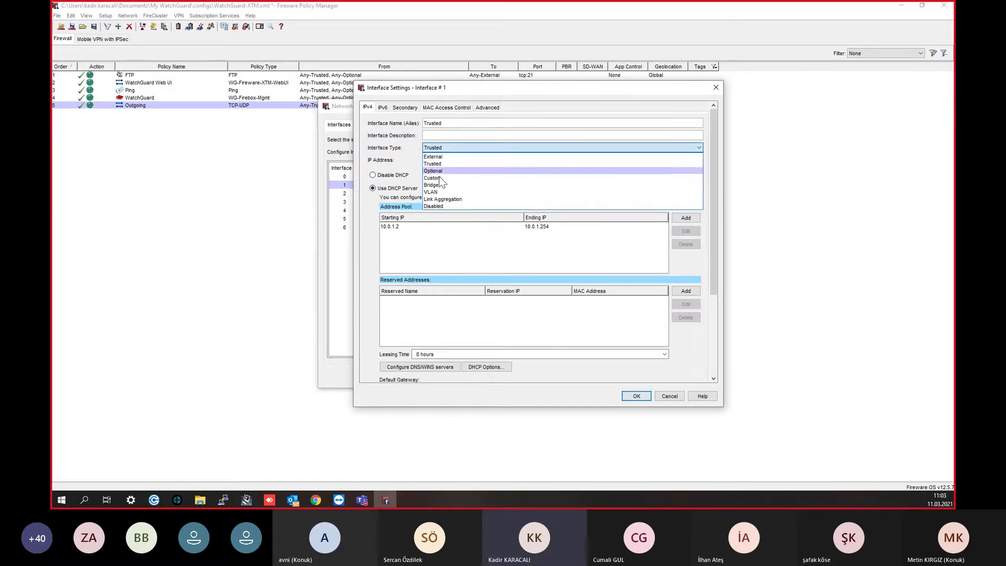
left_click(433, 192)
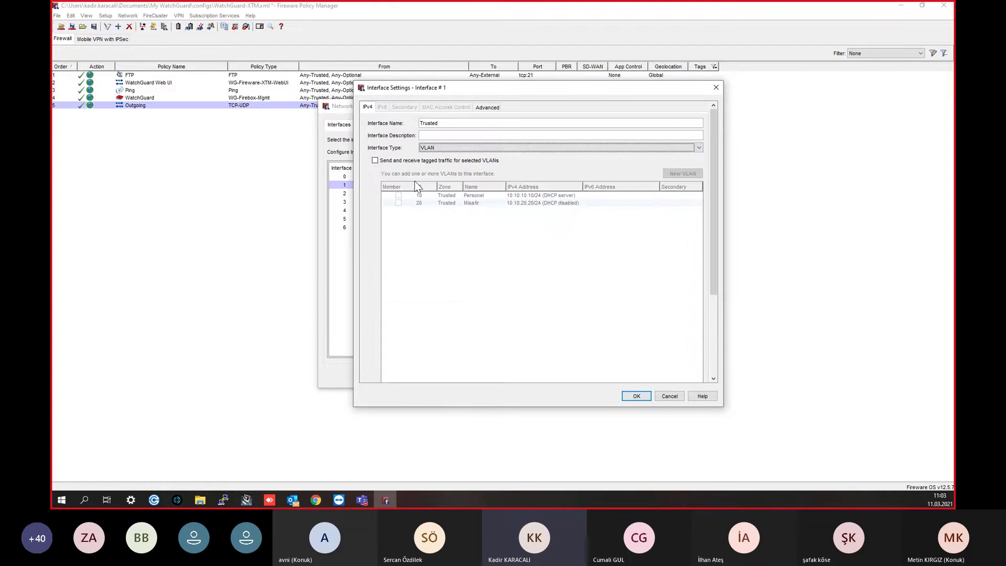
left_click(391, 162)
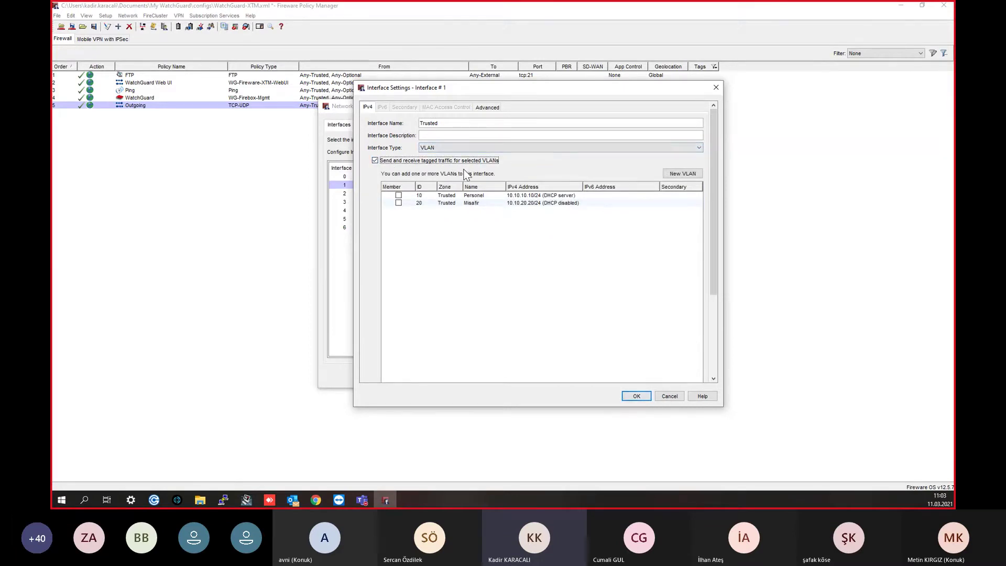
left_click(398, 203)
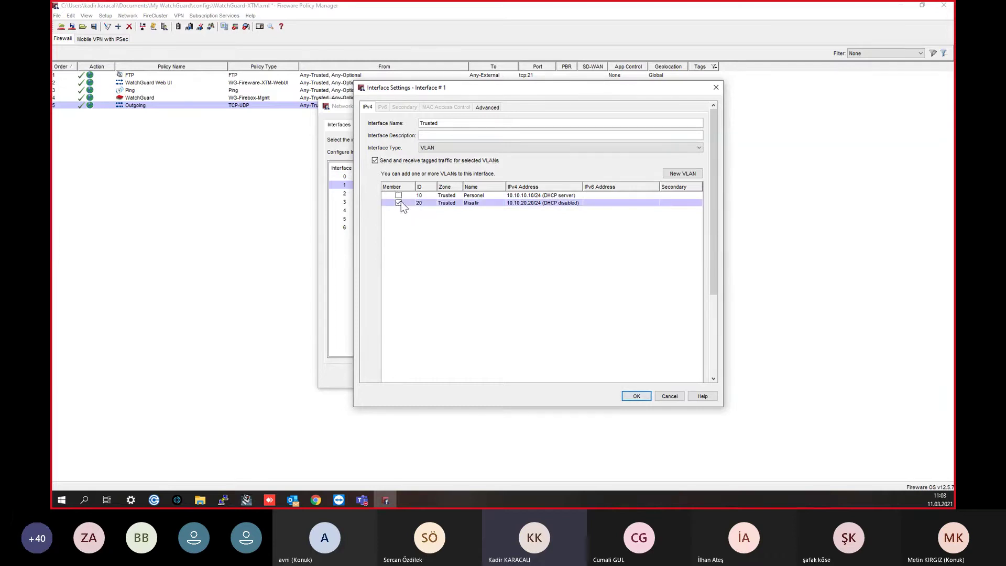
left_click(398, 195)
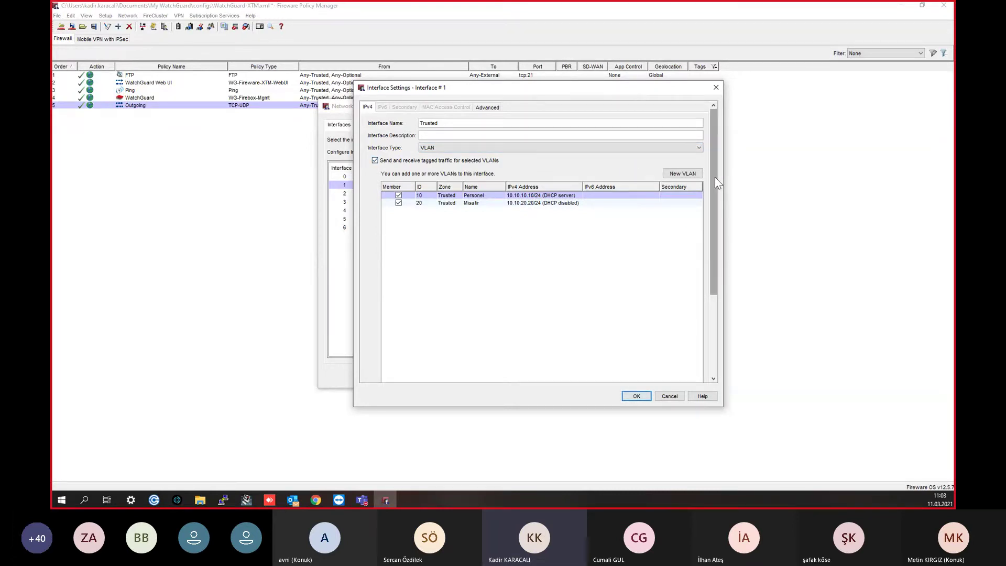
Step: Try the untagged-traffic VLAN option without picking a VLAN, then view Advanced settings
left_click_drag(715, 177, 703, 245)
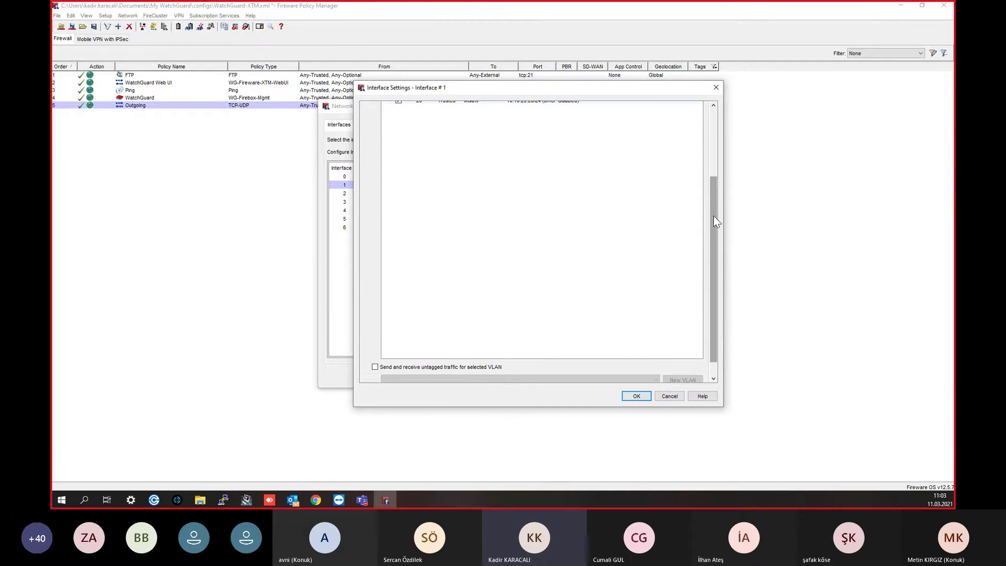
scroll(714, 216, "up", 5)
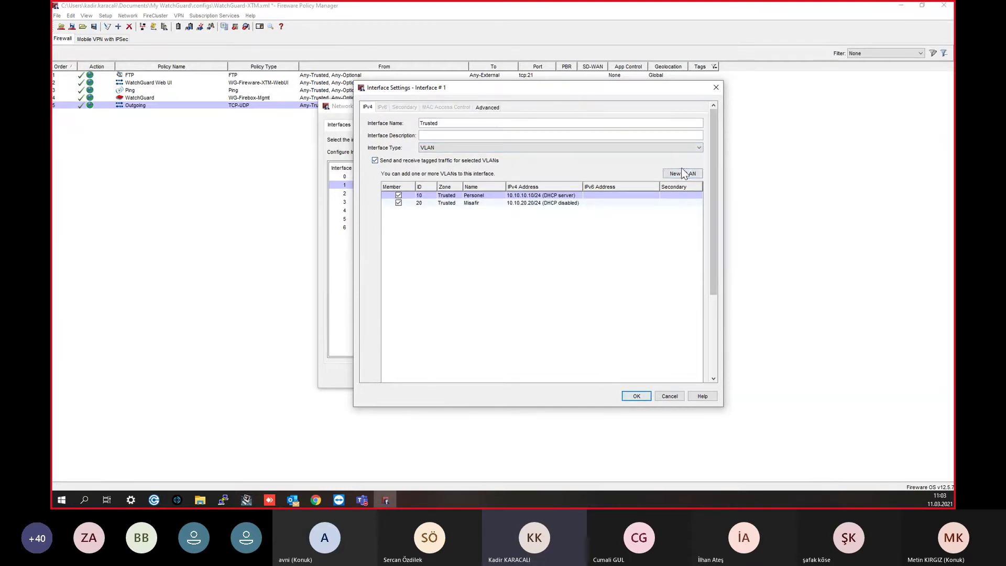
left_click_drag(713, 181, 700, 269)
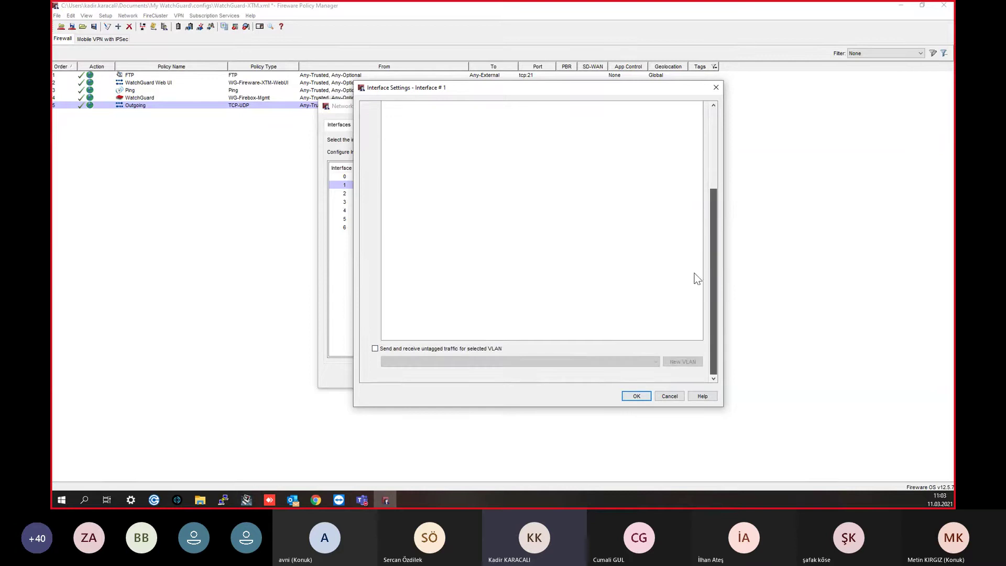
left_click(460, 350)
left_click(460, 361)
left_click(460, 360)
left_click(470, 361)
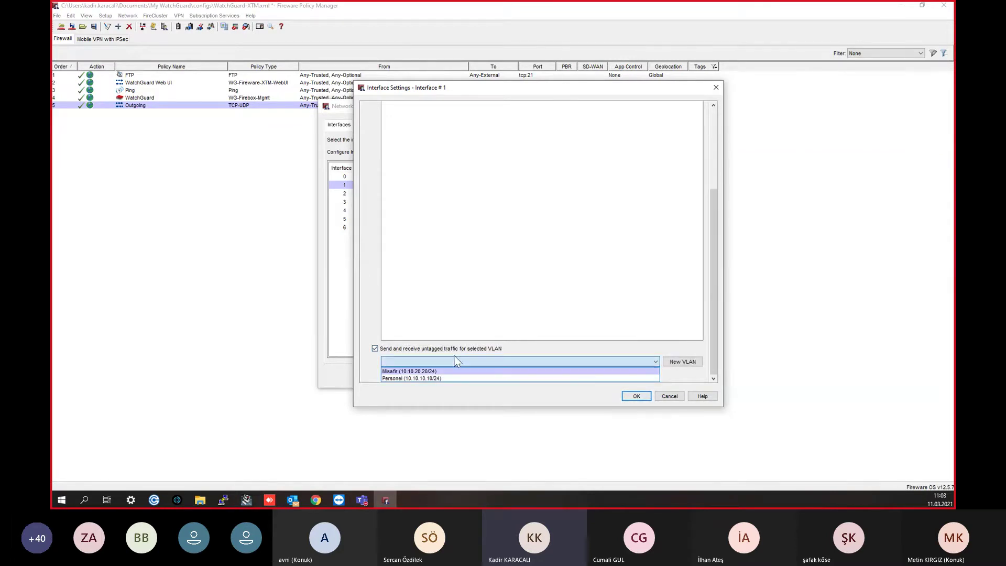
left_click(715, 210)
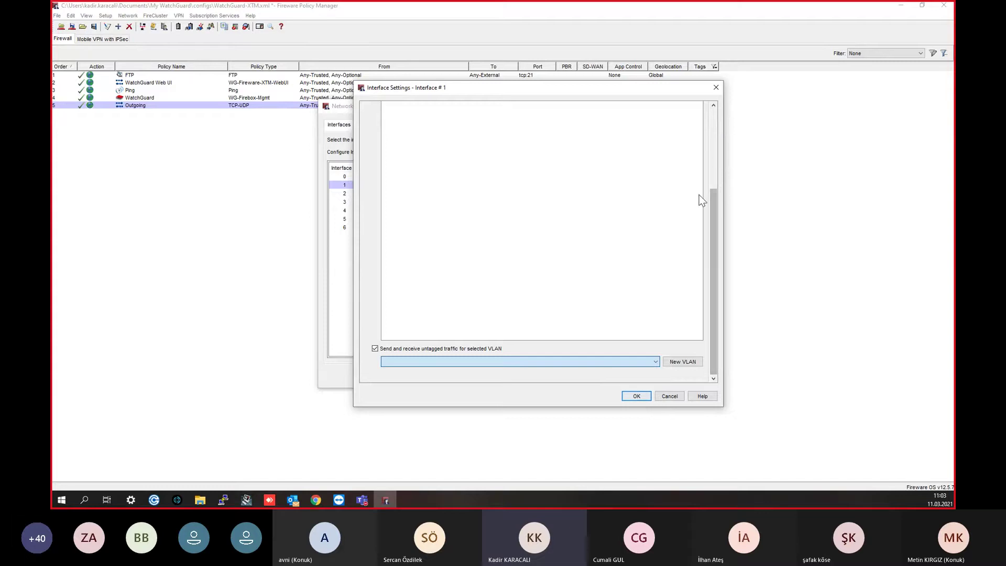
left_click_drag(711, 203, 710, 131)
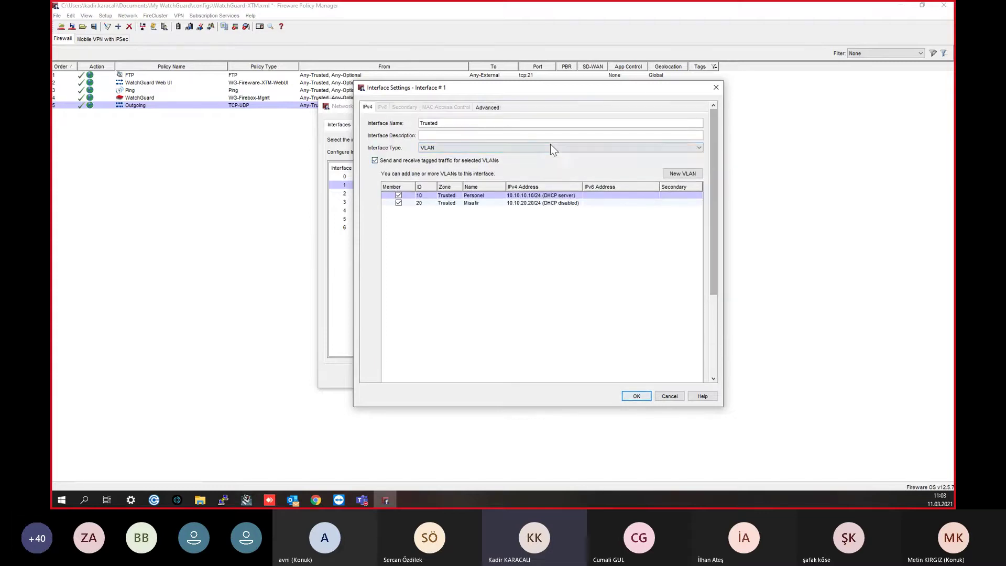
left_click(488, 107)
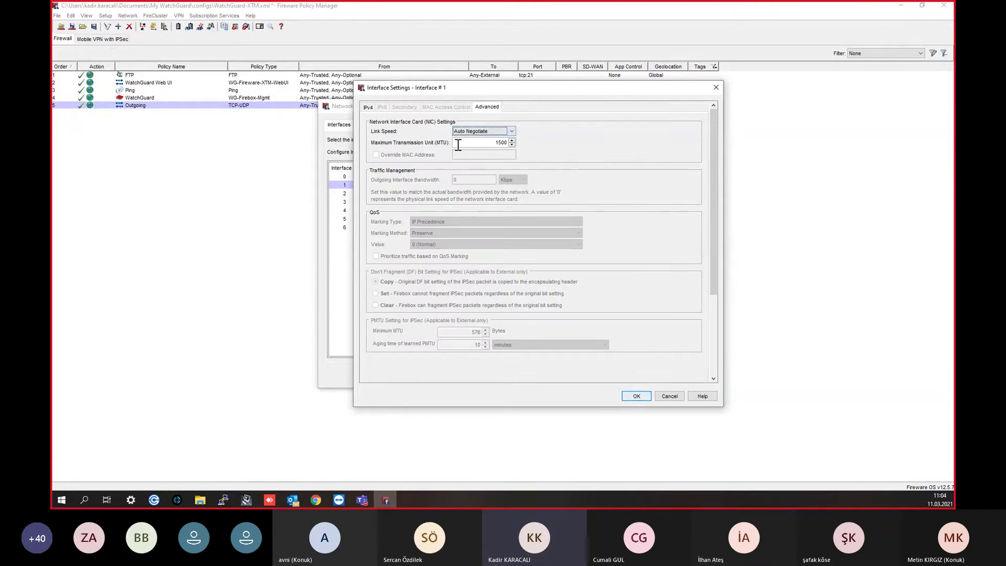
Step: Inspect the MTU value 1500 in the interface's Advanced settings
key("Tab")
left_click(502, 141)
left_click_drag(497, 144, 517, 140)
left_click(496, 142)
double_click(499, 142)
scroll(465, 231, "down", 1)
scroll(465, 231, "down", 1)
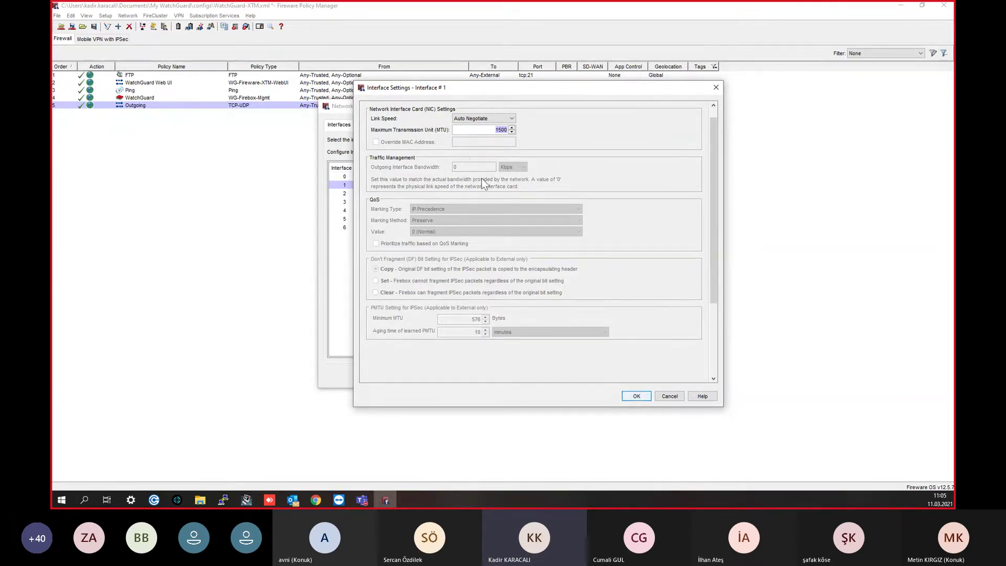
Step: Dismiss the untagged-VLAN error and close Interface Settings without saving
left_click(638, 395)
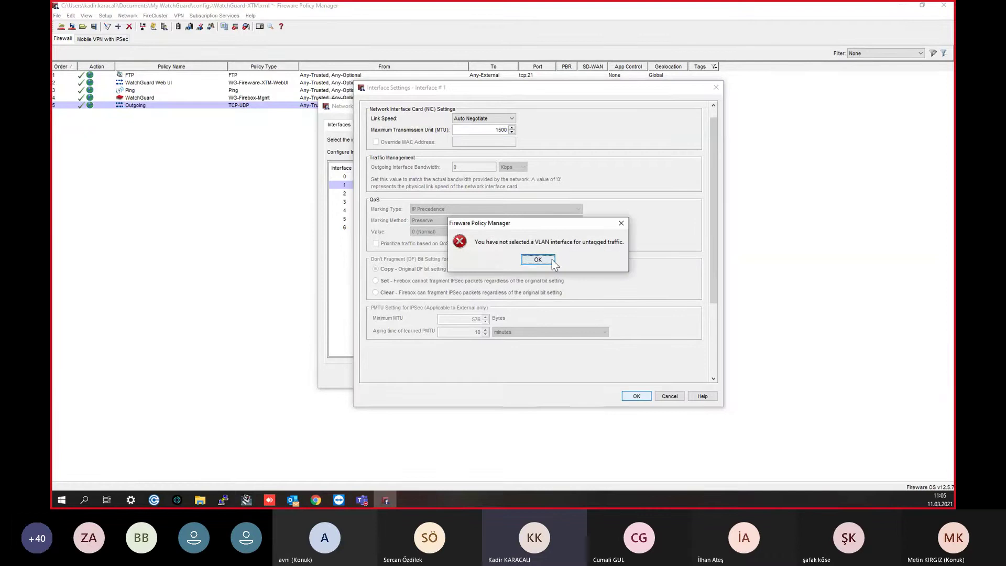
left_click(548, 263)
scroll(574, 238, "up", 1)
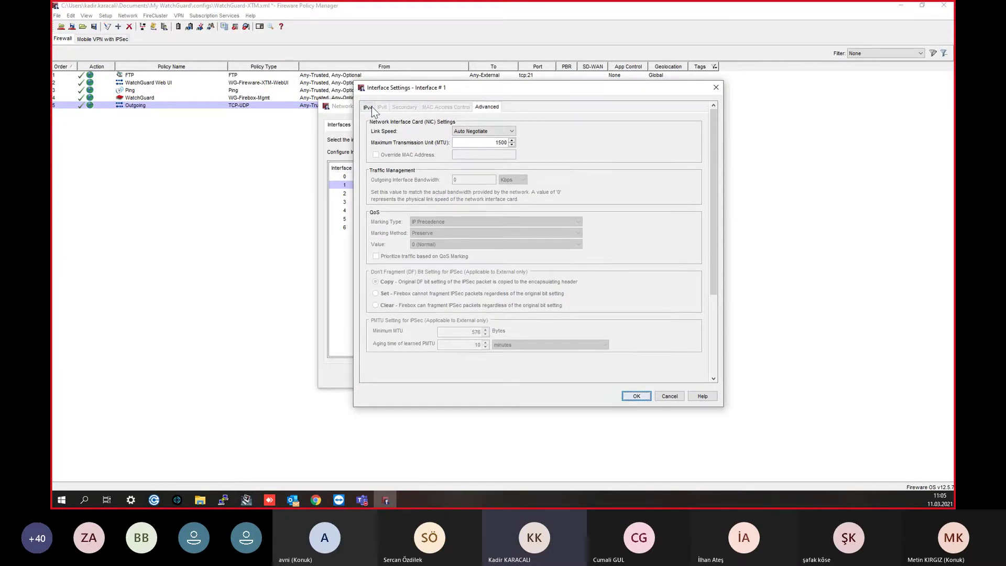
left_click(369, 108)
scroll(427, 158, "down", 1)
scroll(427, 159, "up", 1)
scroll(563, 137, "down", 1)
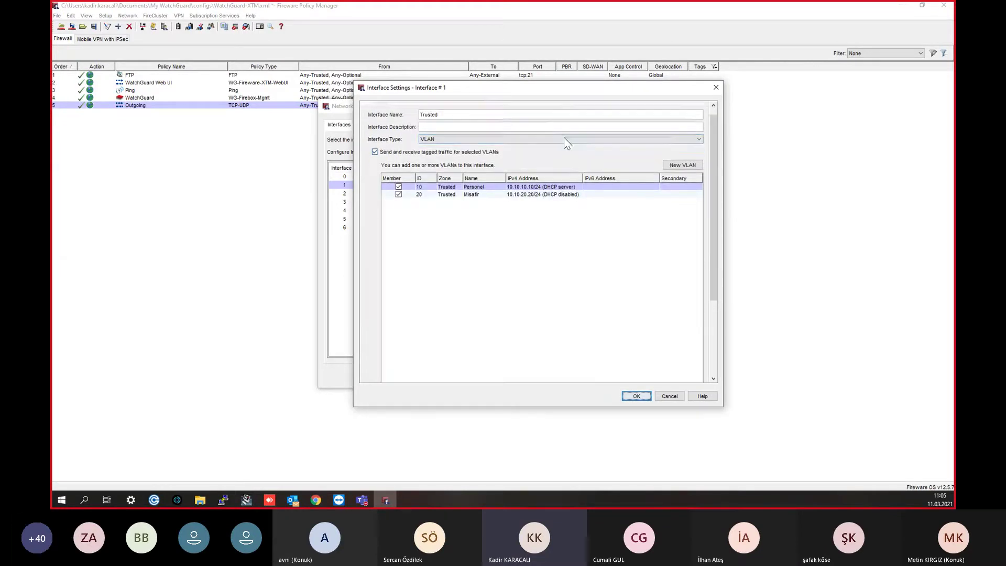
left_click(716, 88)
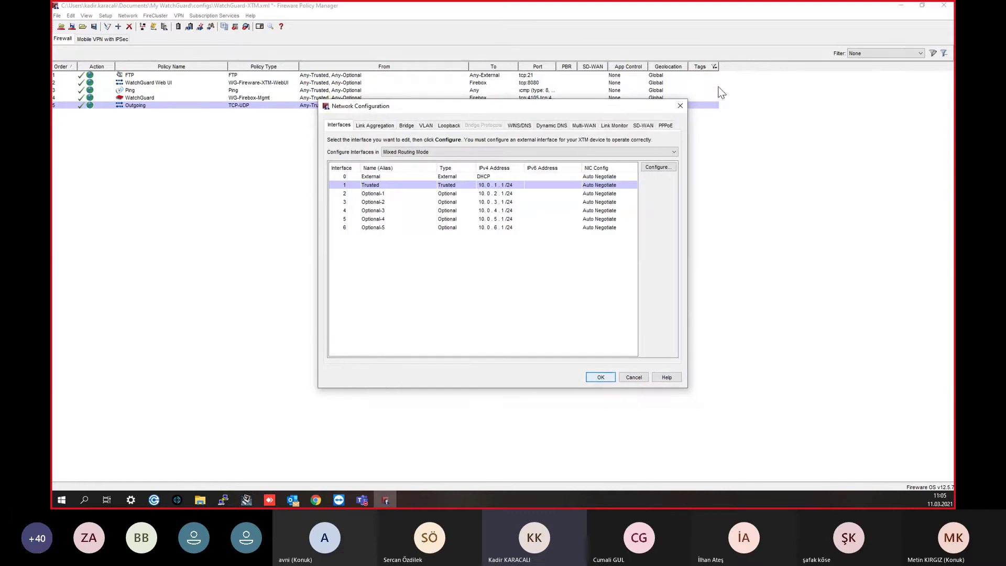
Step: Reopen Trusted settings, toggle DHCP off and on, and review pool 10.0.1.2–10.0.1.254 with 8-hour leases
double_click(438, 187)
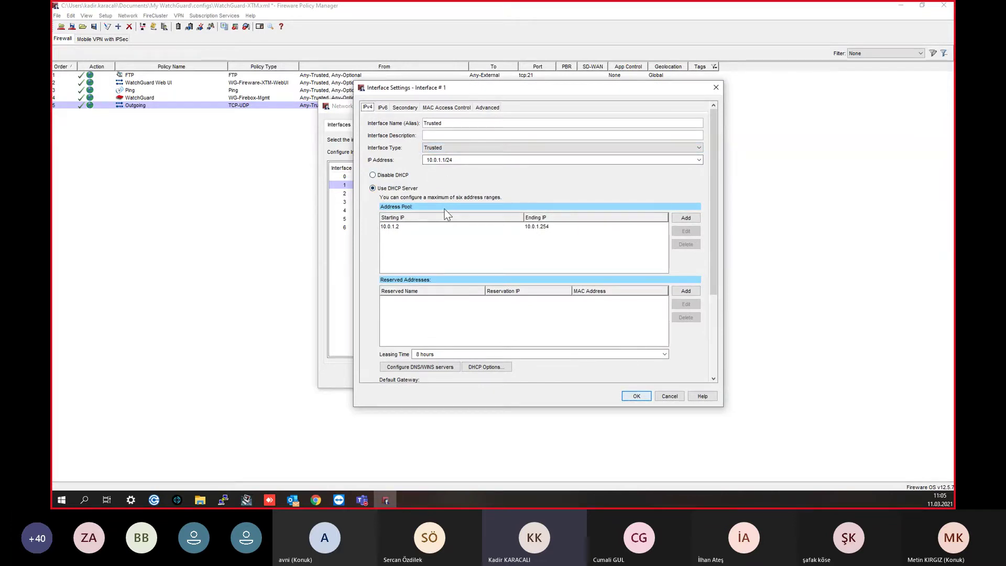
left_click_drag(445, 160, 426, 161)
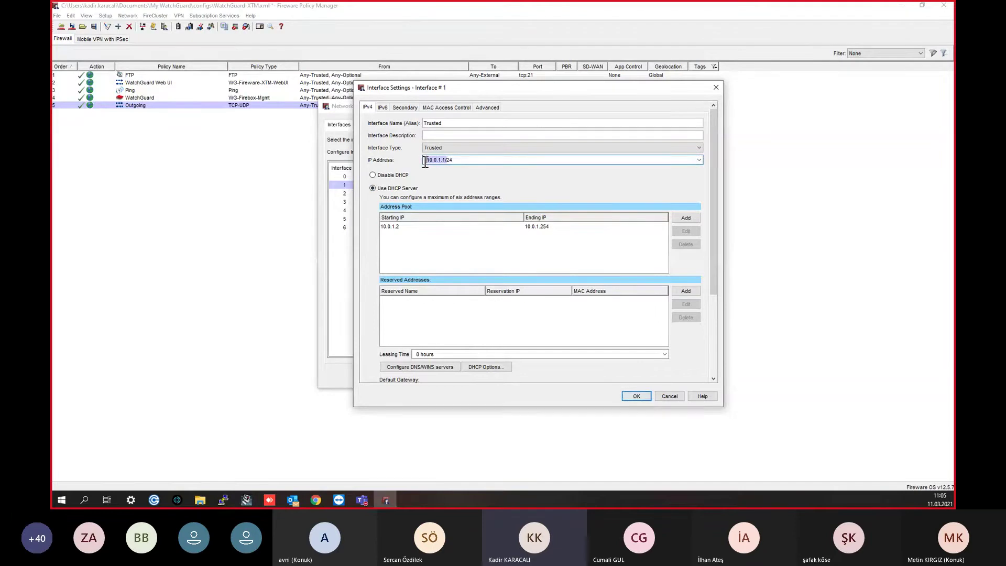
left_click(432, 227)
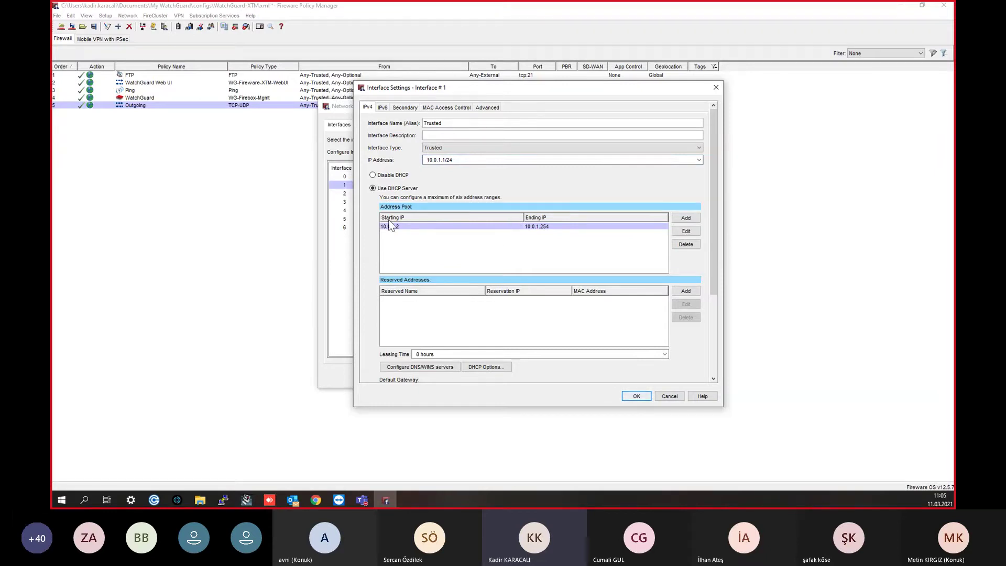
left_click(382, 176)
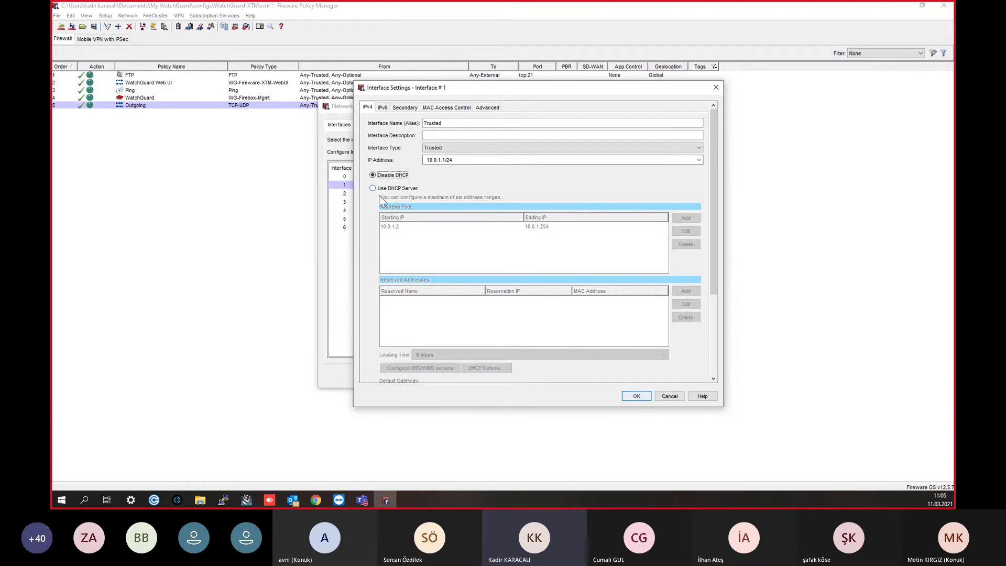
left_click(387, 189)
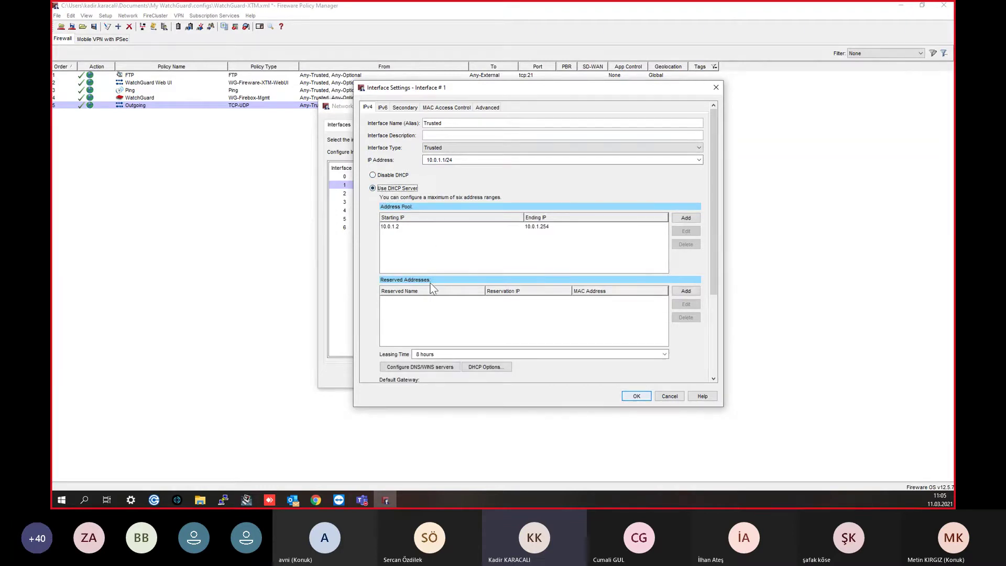
scroll(435, 352, "down", 1)
left_click_drag(718, 216, 702, 270)
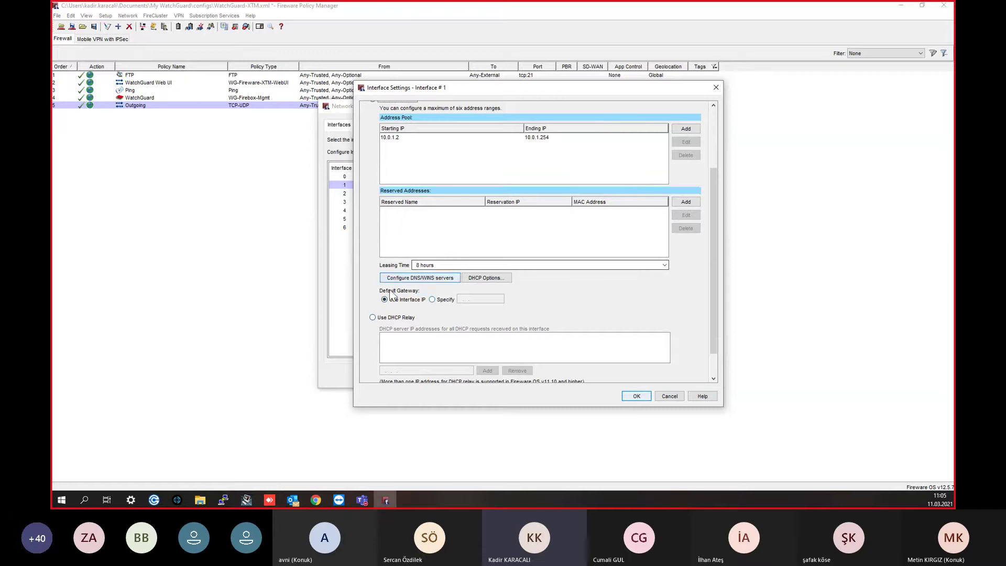
left_click_drag(418, 265, 410, 265)
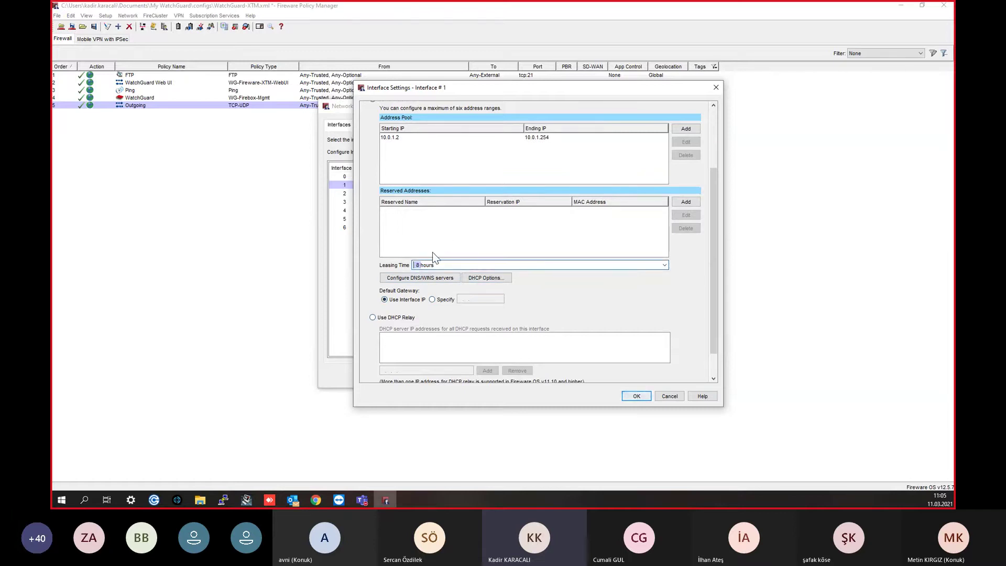
left_click(423, 281)
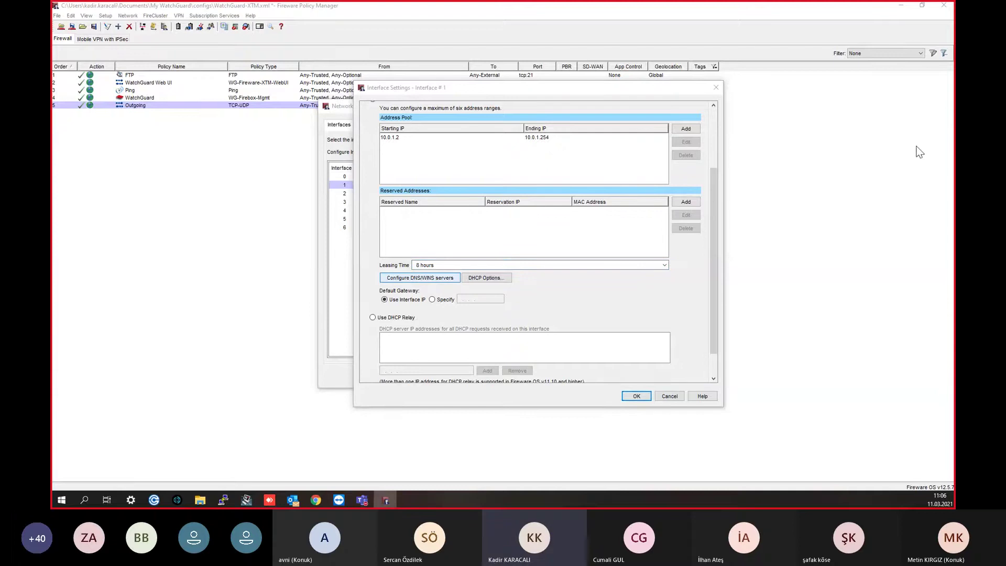
Step: Review the DNS/WINS servers dialog, close it unchanged, and accept the Trusted interface settings
left_click_drag(589, 277, 602, 153)
left_click_drag(514, 156, 588, 148)
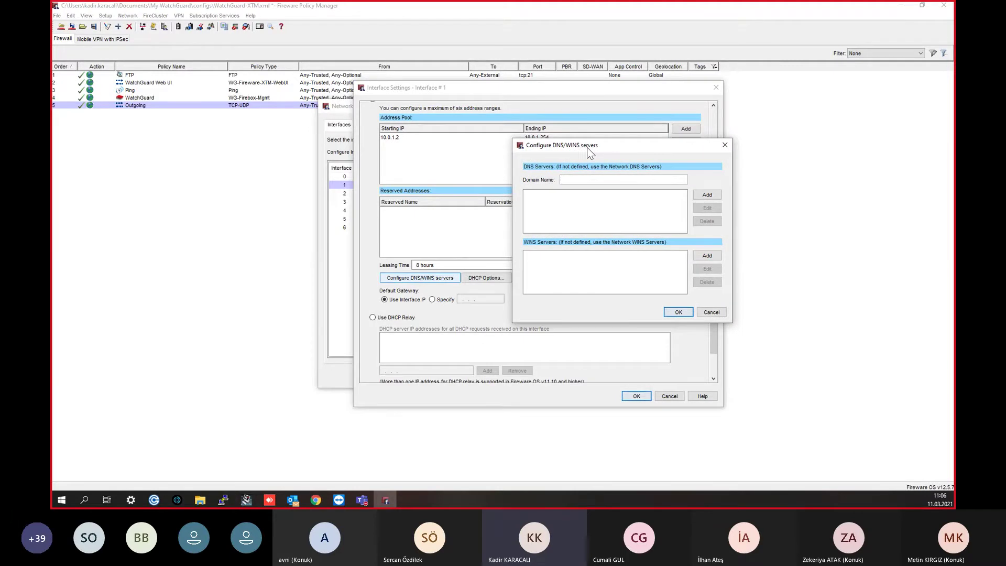
left_click_drag(587, 148, 597, 154)
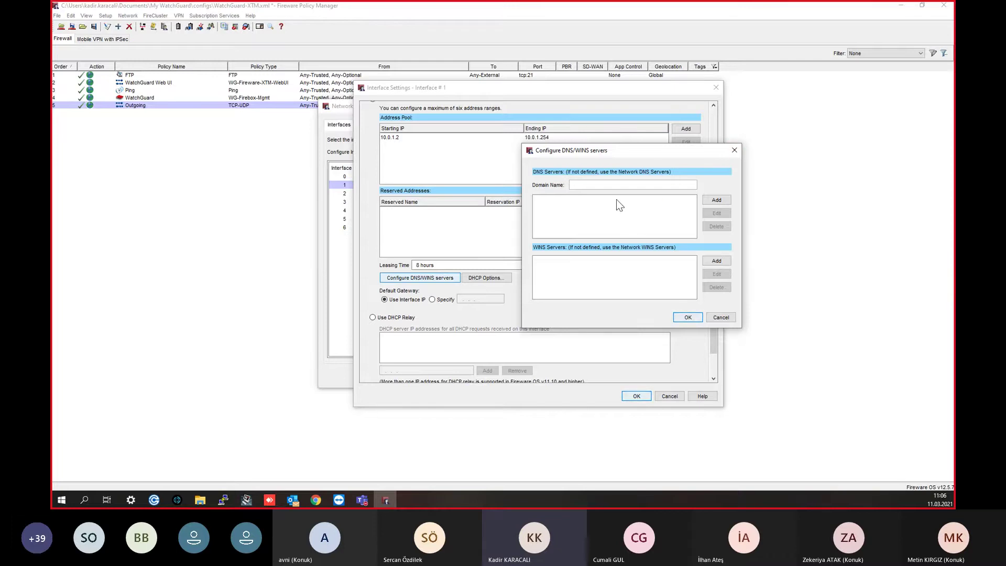
left_click(734, 151)
scroll(467, 346, "down", 1)
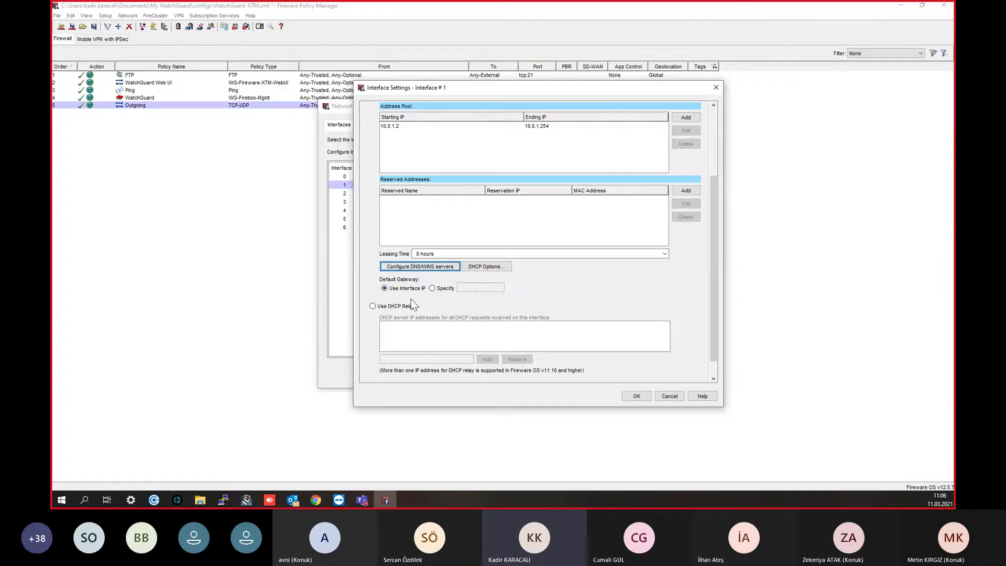
left_click(636, 397)
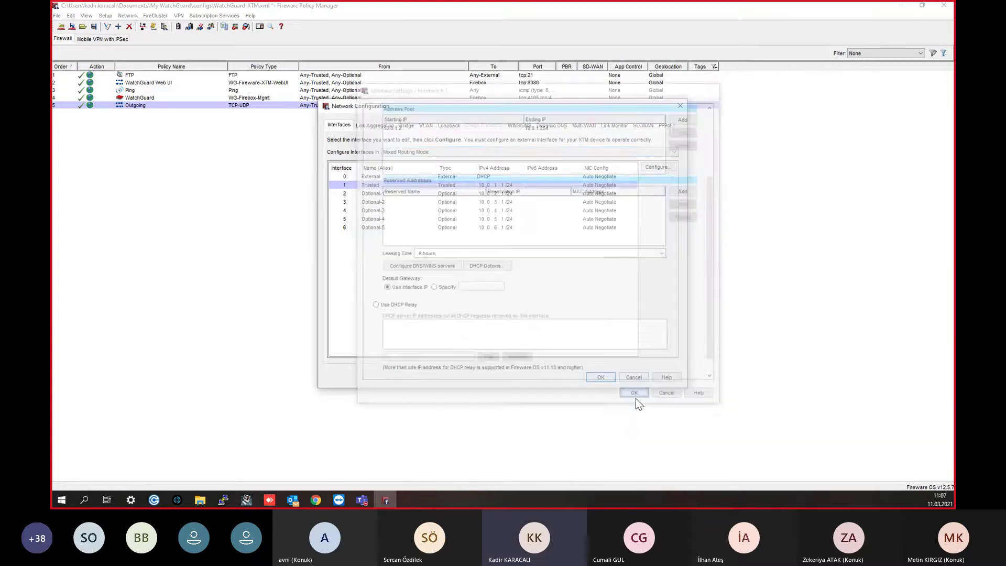
Step: Compare the WINS/DNS settings with the interface list, selecting Optional-1, then return to WINS/DNS
left_click(527, 127)
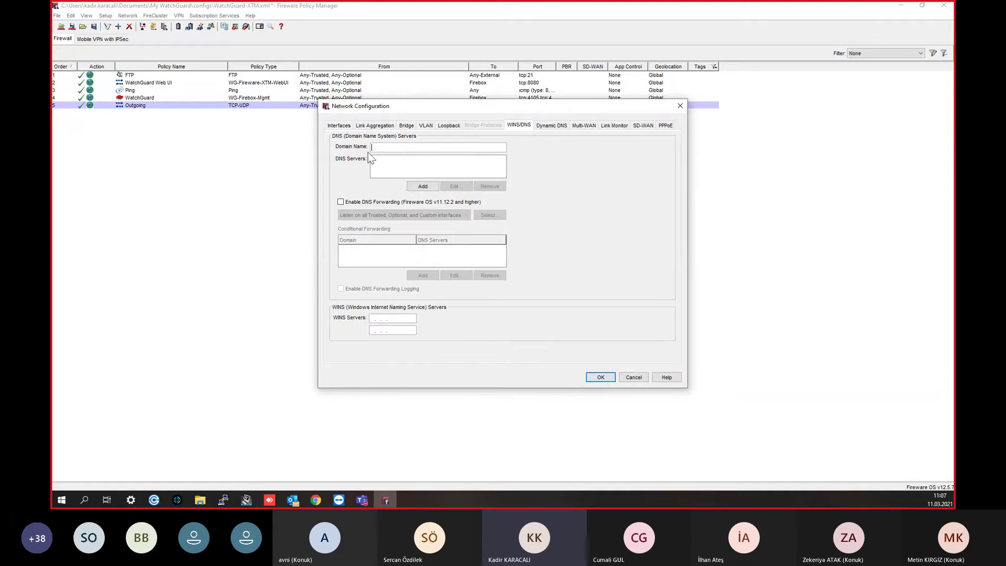
left_click(339, 126)
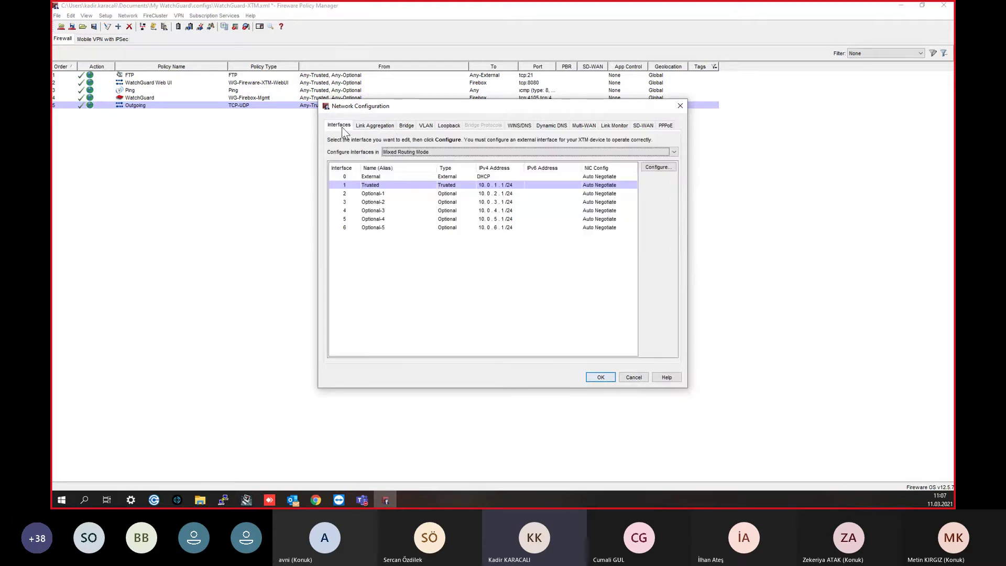
left_click(376, 193)
left_click(526, 127)
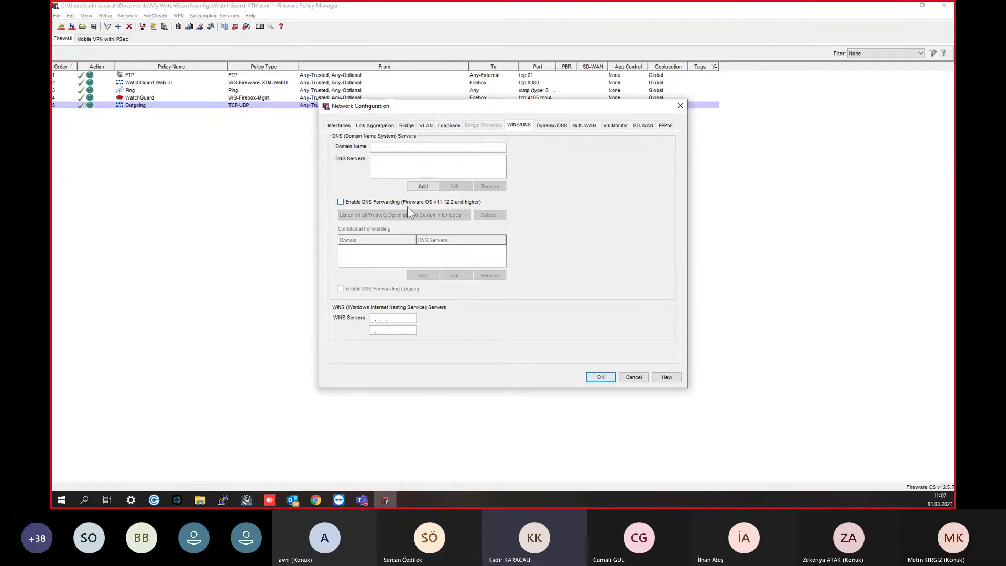
Step: Add 8.8.8.8 as a DNS server
left_click(422, 186)
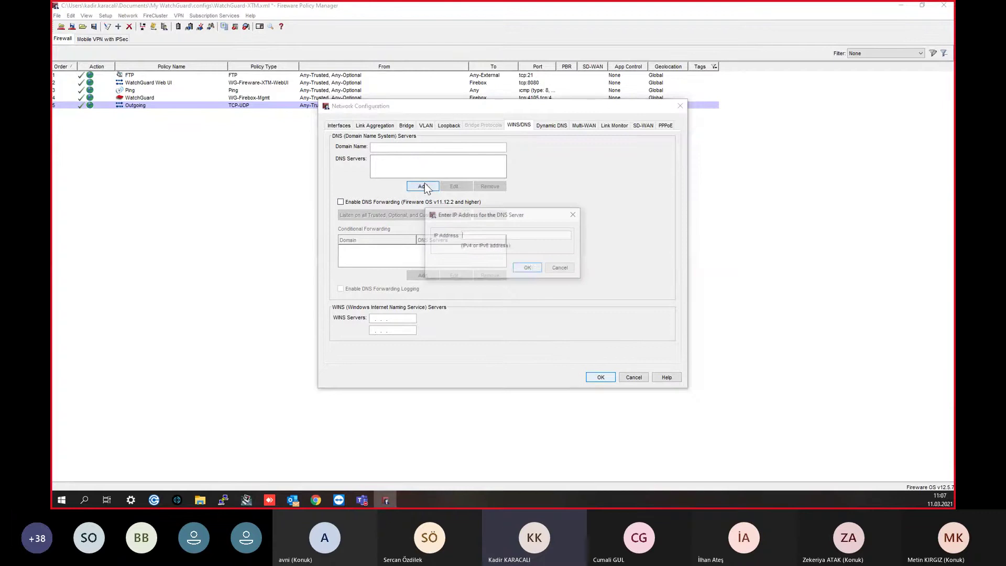
type("8.8.8.8")
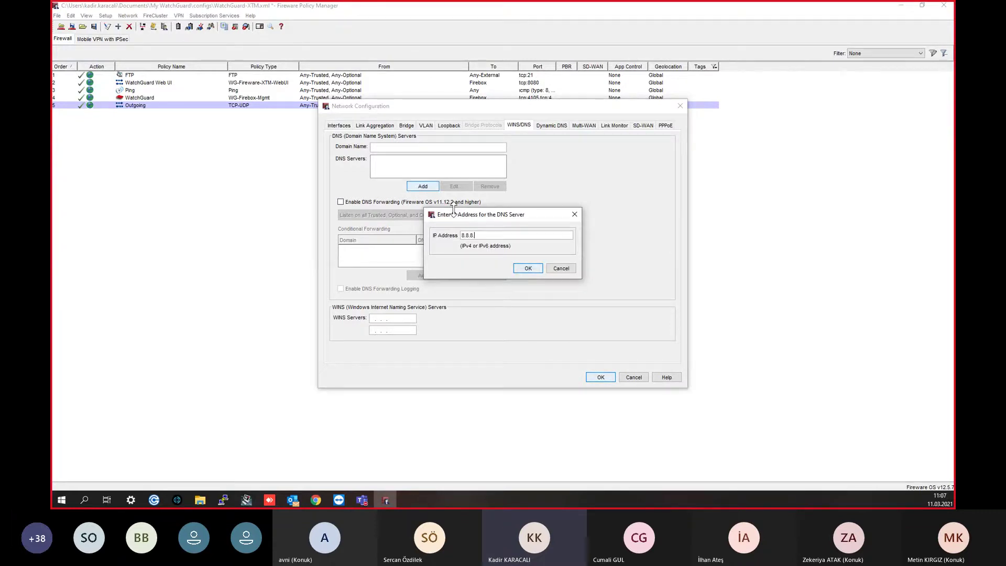
left_click(528, 267)
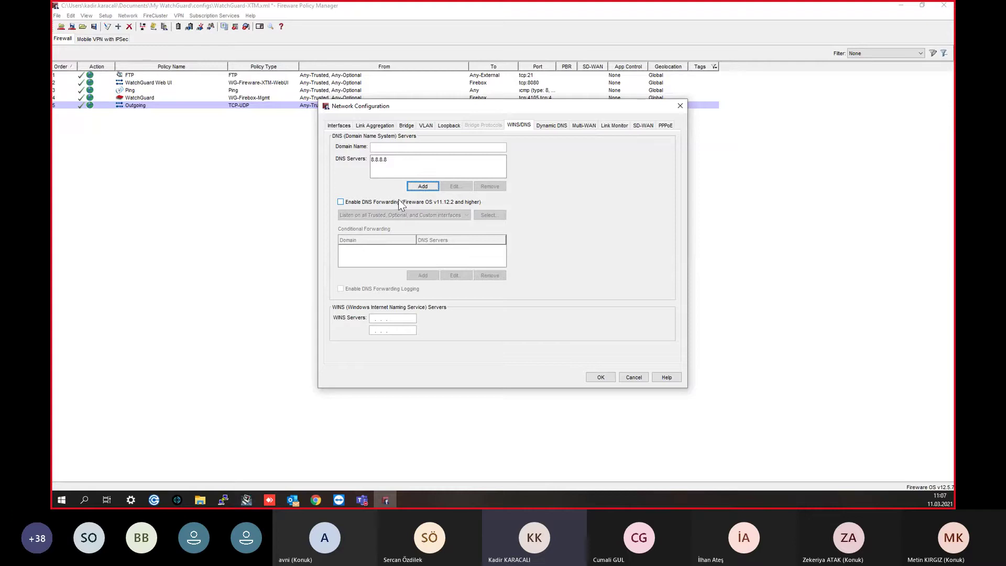
left_click(340, 126)
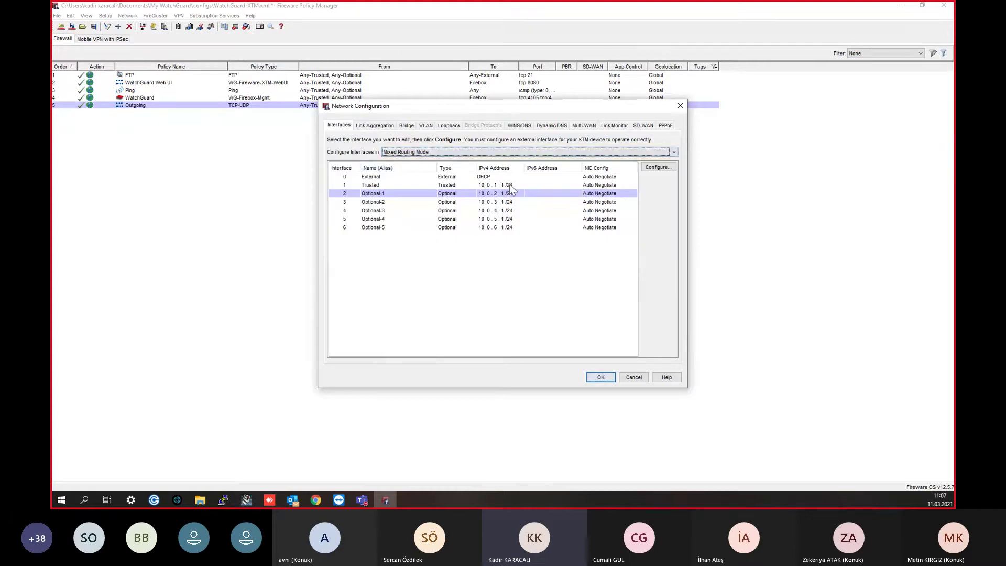
left_click(527, 124)
Step: Enable DNS forwarding on all Trusted, Optional and Custom interfaces, with logging left off
left_click(341, 202)
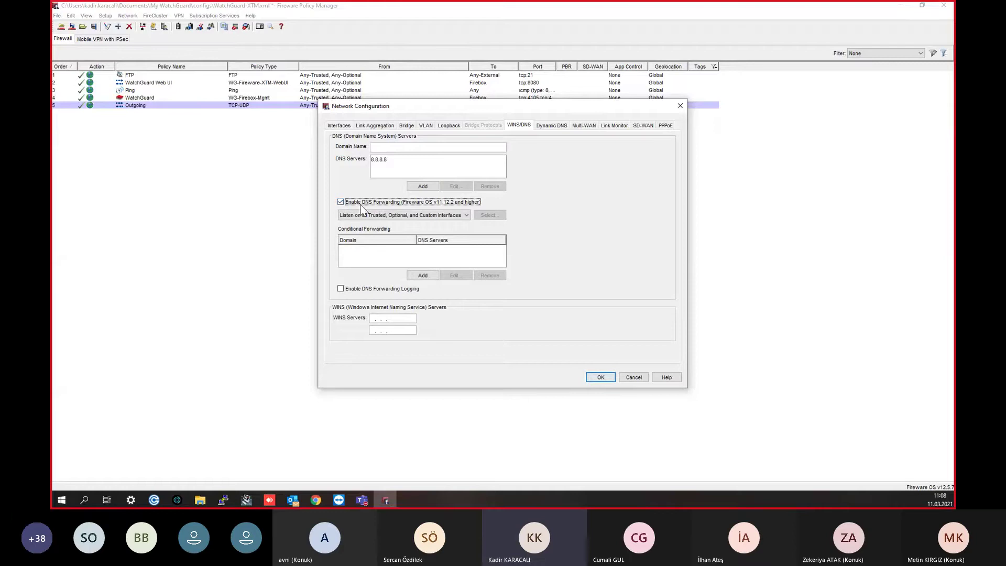
left_click(346, 216)
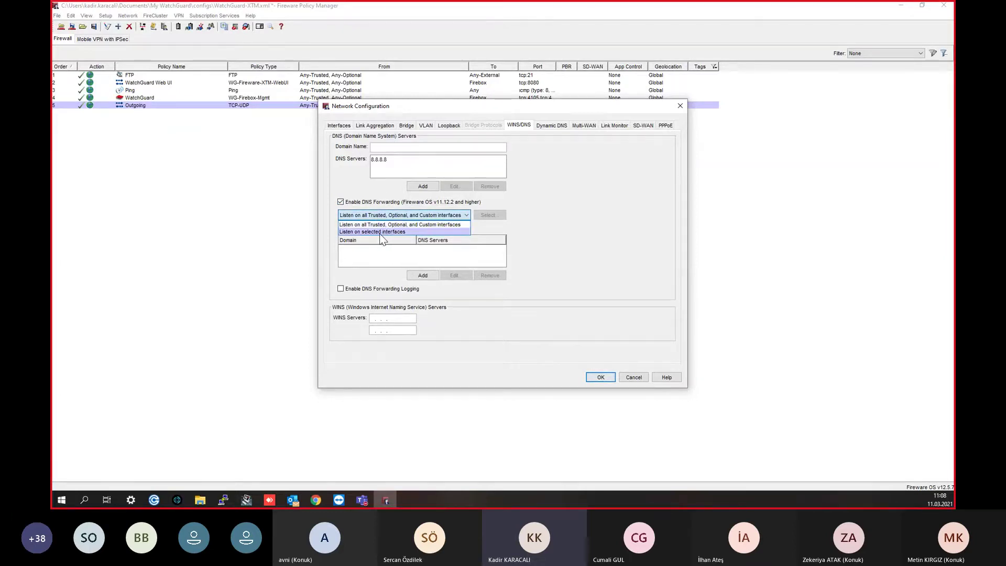
left_click(382, 231)
left_click(501, 216)
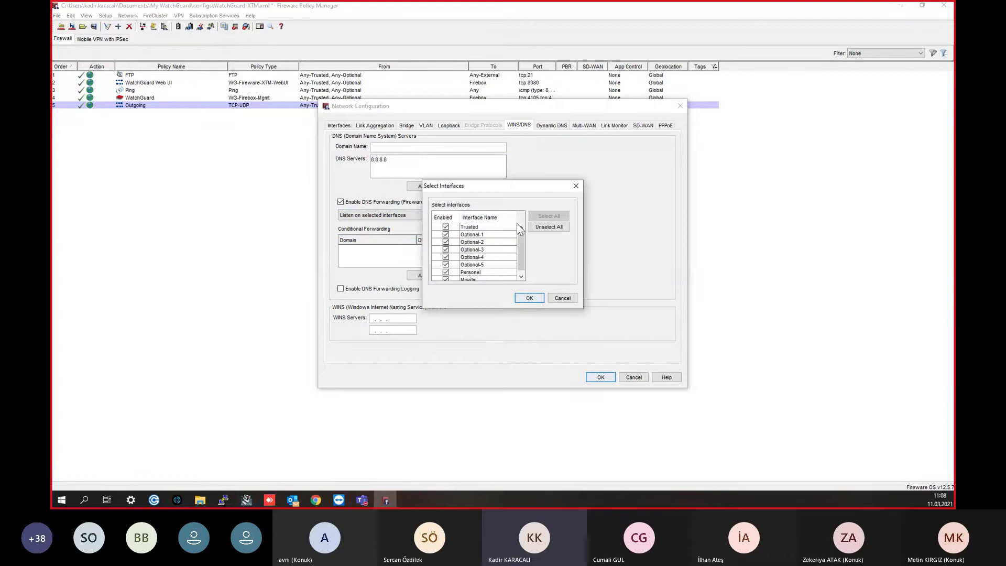
left_click(574, 186)
left_click(394, 215)
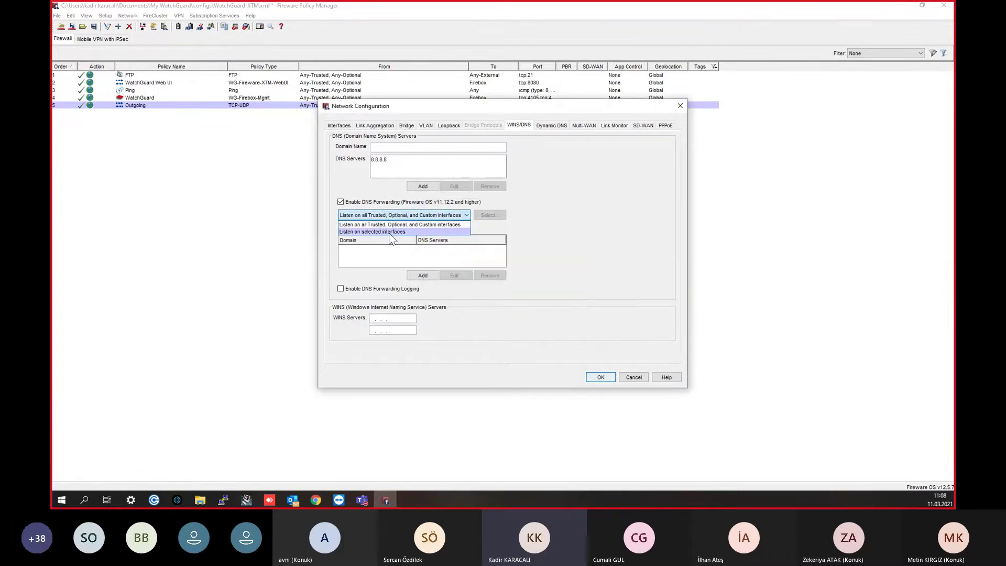
left_click(388, 226)
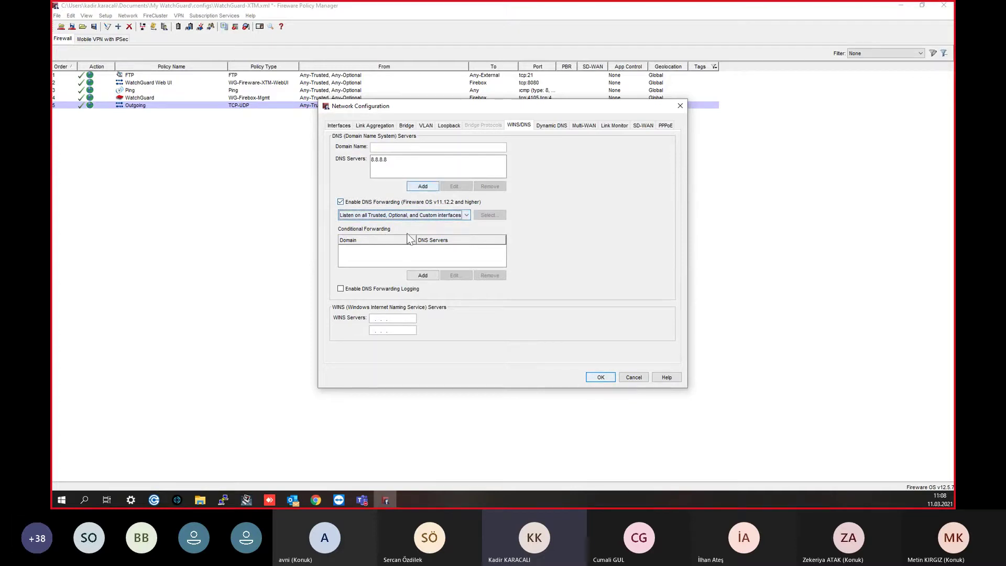
left_click(386, 291)
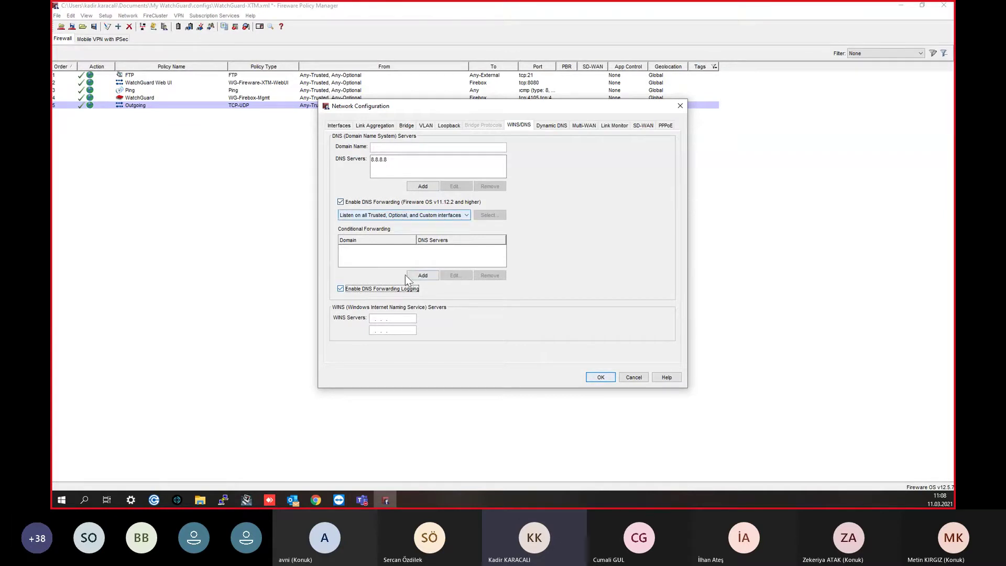
left_click(385, 292)
left_click(552, 125)
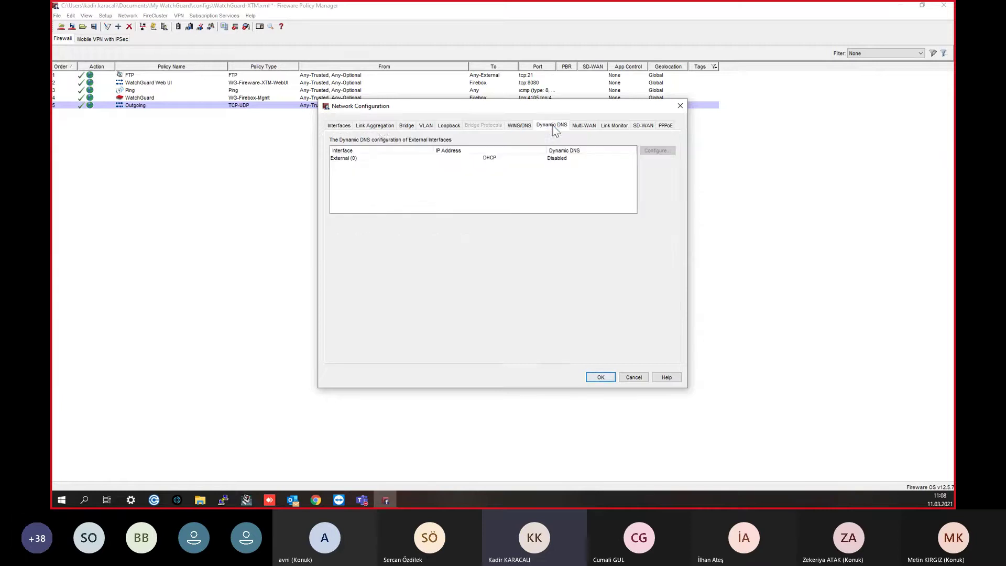
Step: Review the Link Aggregation tab and the interface list, keeping Mixed Routing Mode
left_click(377, 126)
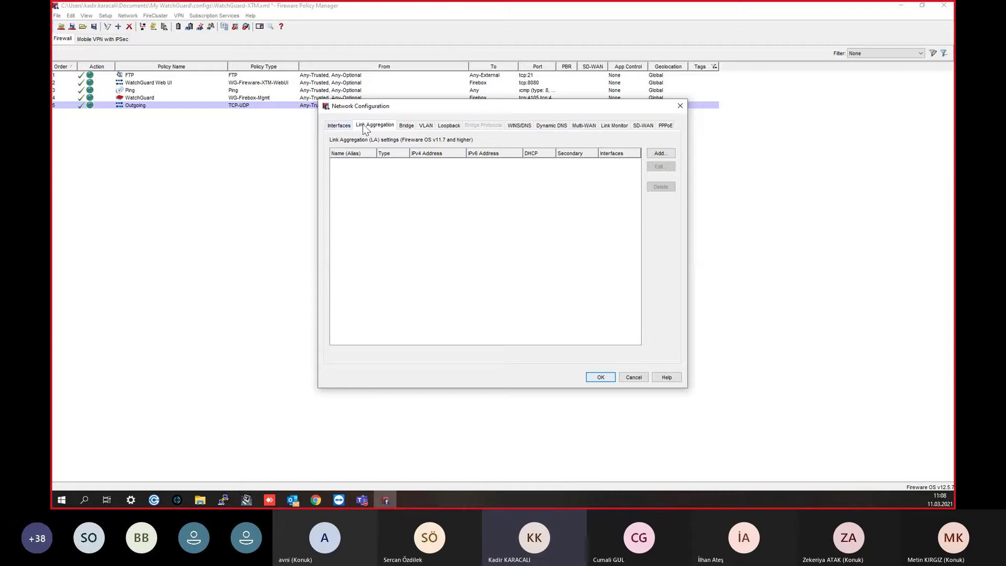
left_click(342, 127)
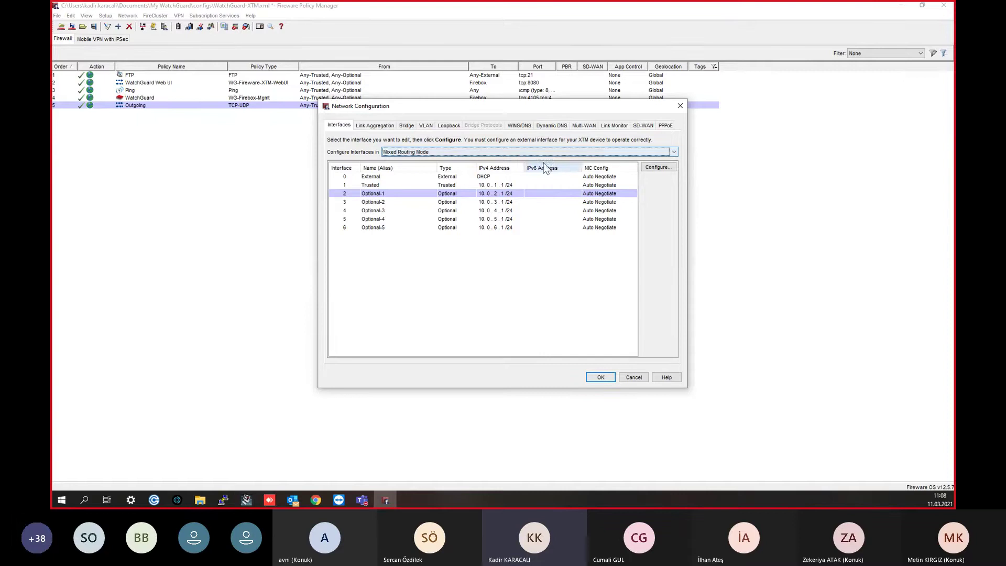
left_click(433, 203)
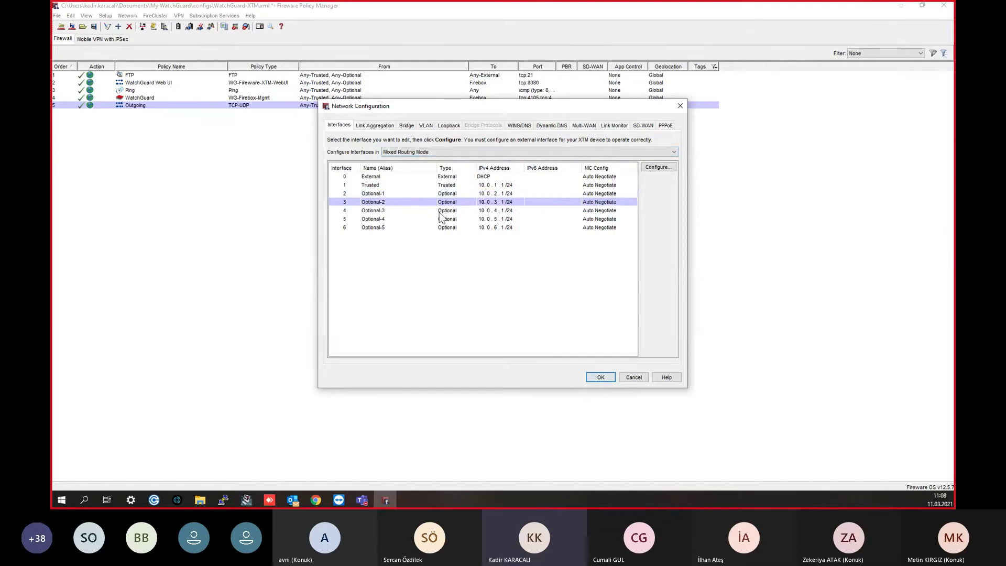
left_click(418, 193)
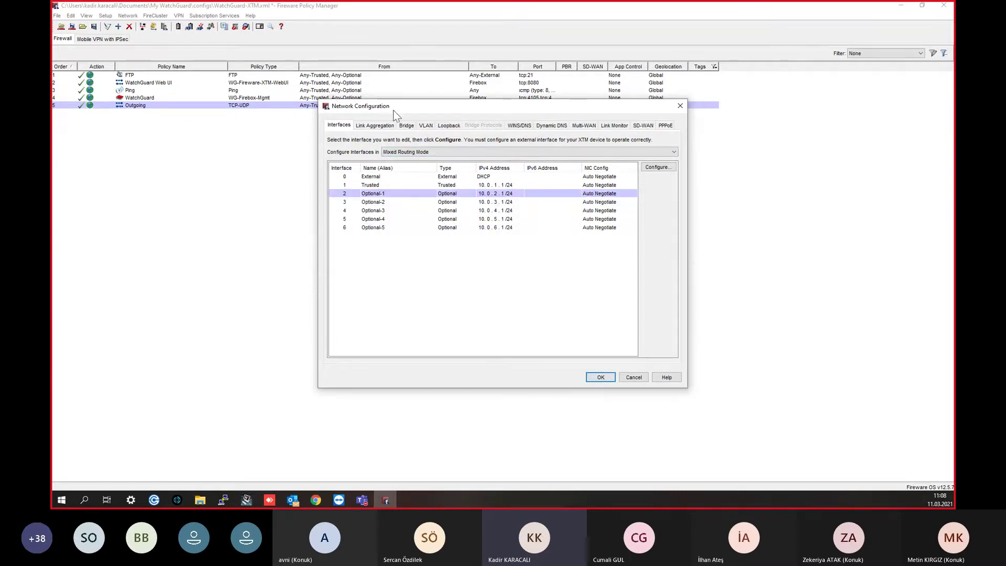
left_click(524, 152)
left_click(524, 168)
left_click(409, 152)
left_click(409, 160)
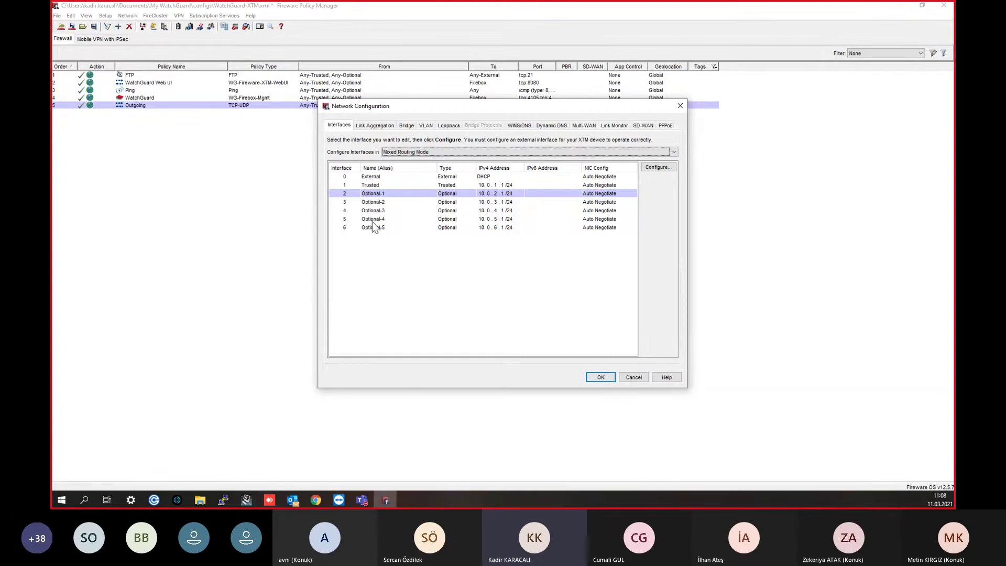
Step: Look over the Bridge tab, then compare the Trusted and Optional interfaces in the list
left_click(407, 126)
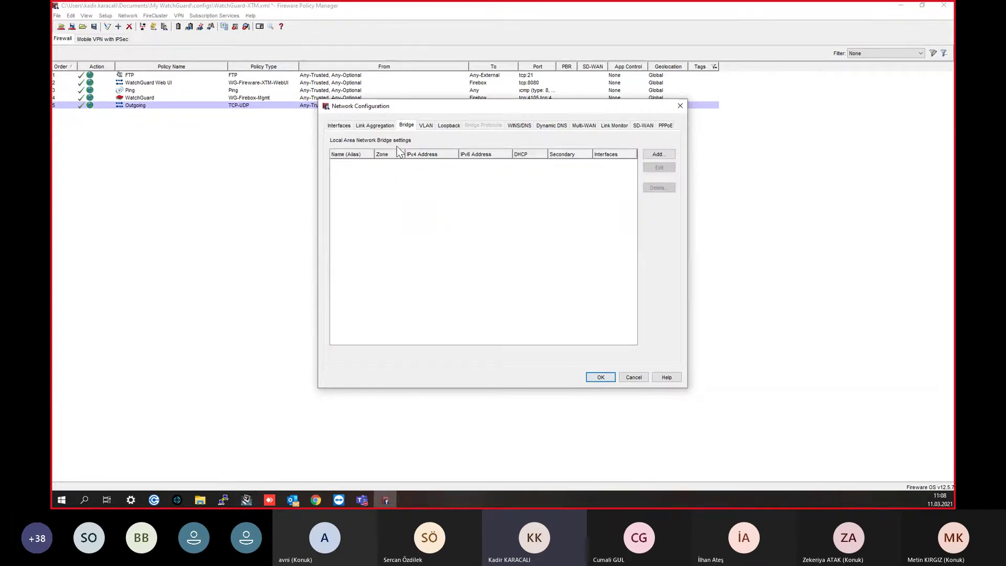
left_click(346, 126)
left_click(404, 227)
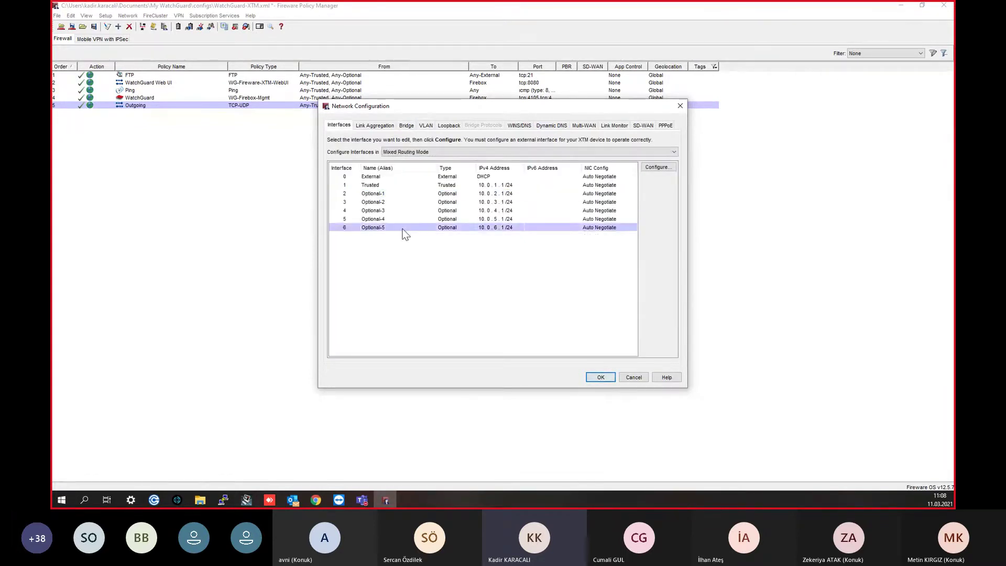
left_click(399, 220)
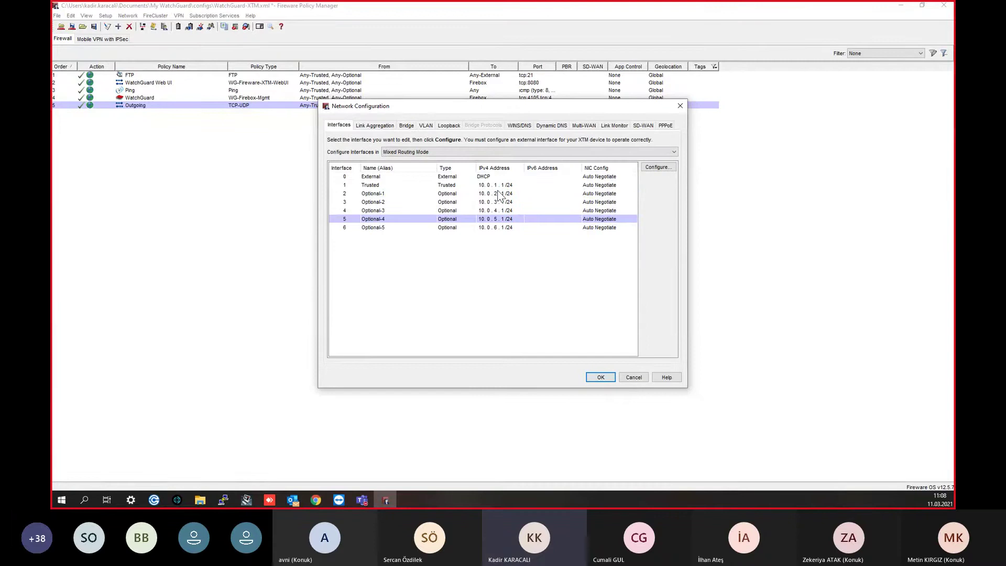
left_click(465, 194)
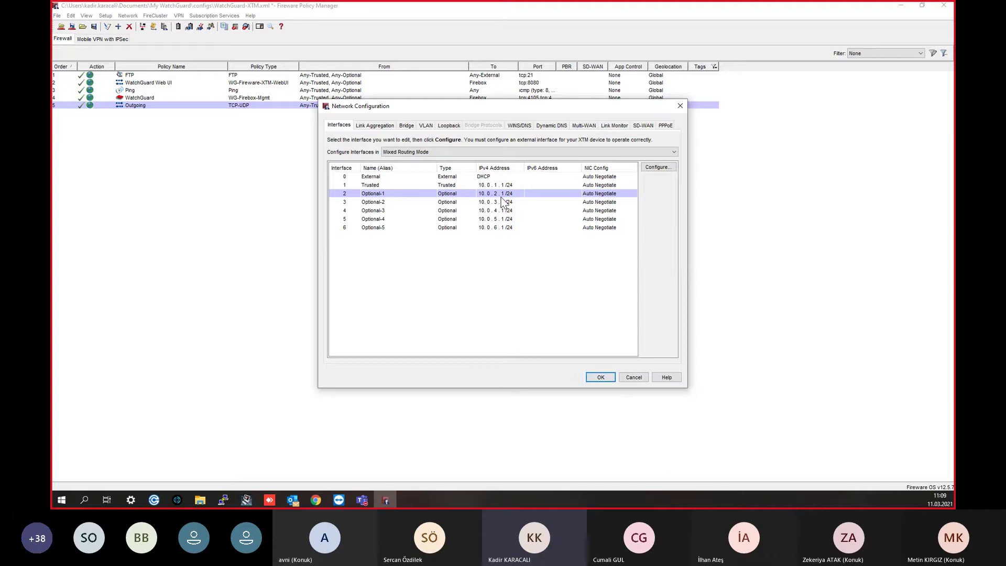
left_click(489, 187)
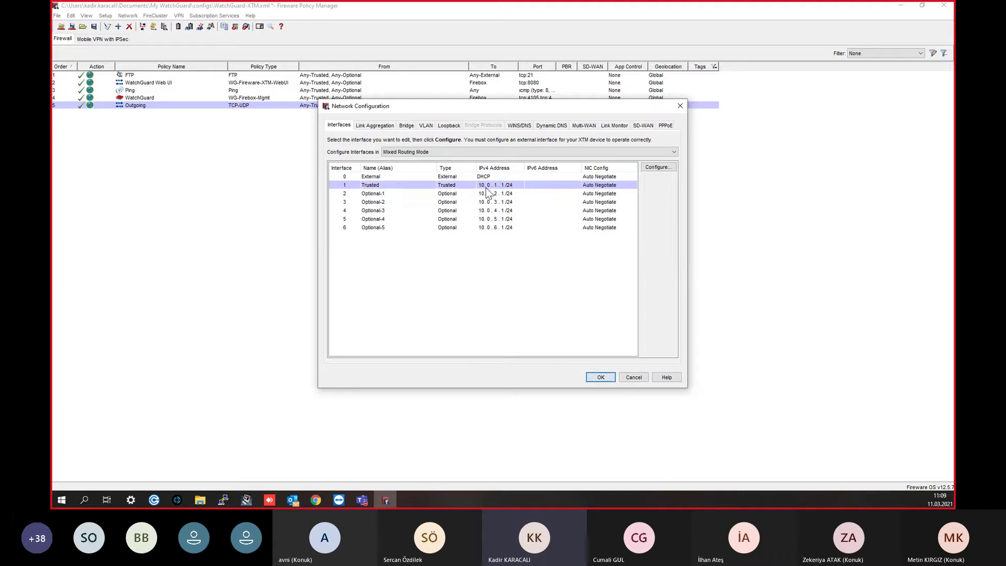
left_click(374, 194)
left_click(368, 187)
left_click(369, 193)
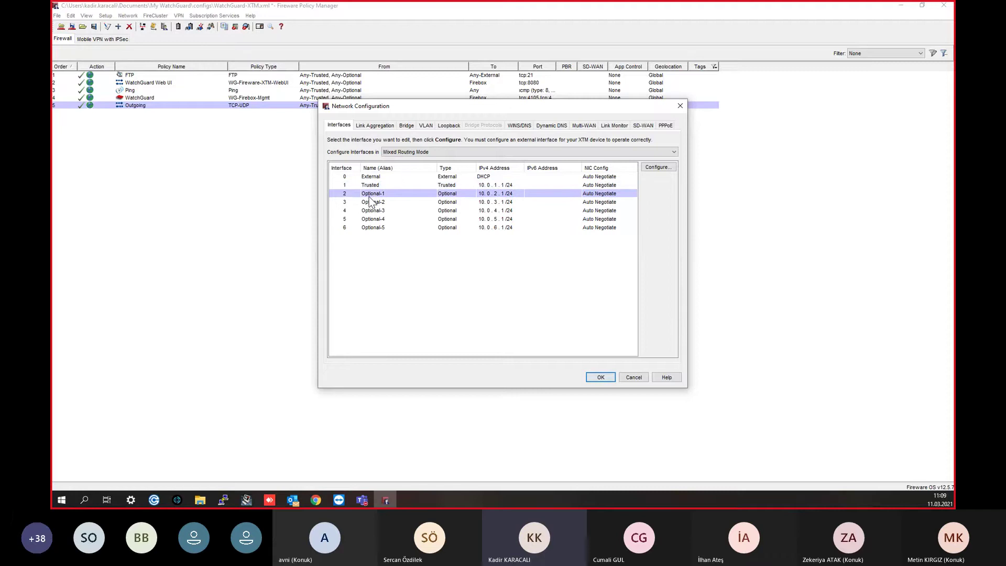
left_click(369, 186)
left_click(370, 193)
left_click(370, 186)
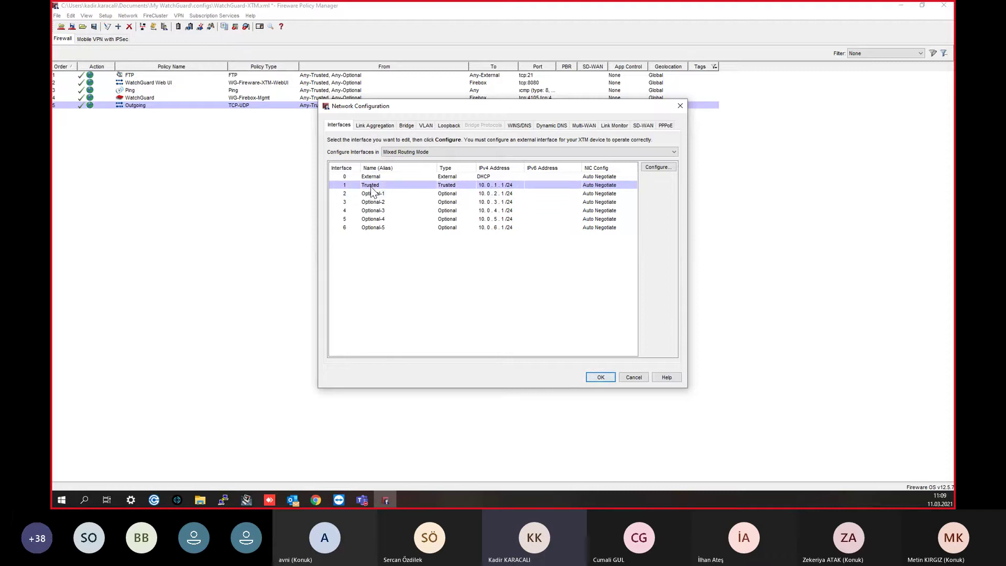
left_click(372, 194)
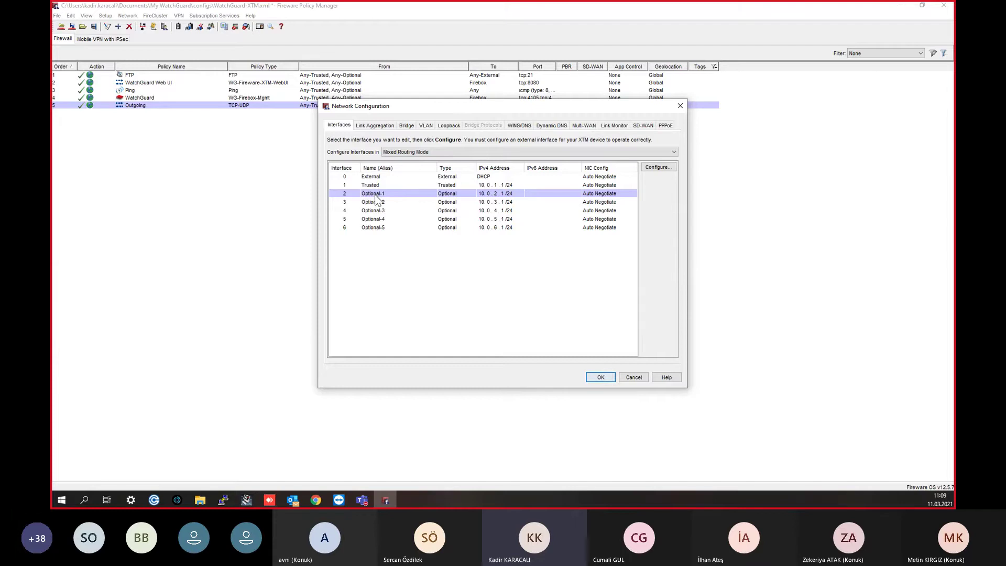
left_click(379, 187)
left_click(380, 193)
Step: Start a new link aggregation interface, abandon it, and go back to Trusted in the interface list
left_click(407, 125)
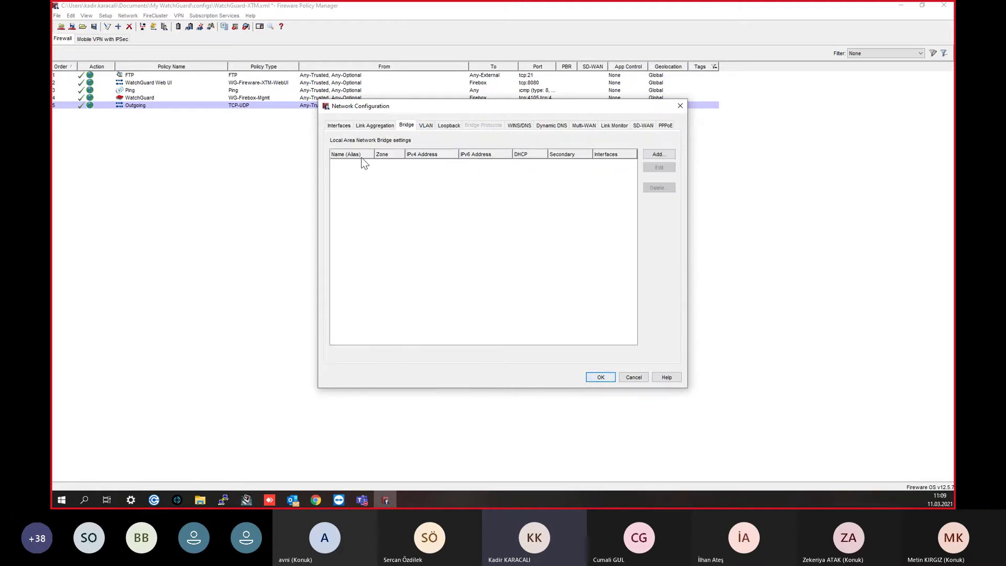
left_click(339, 126)
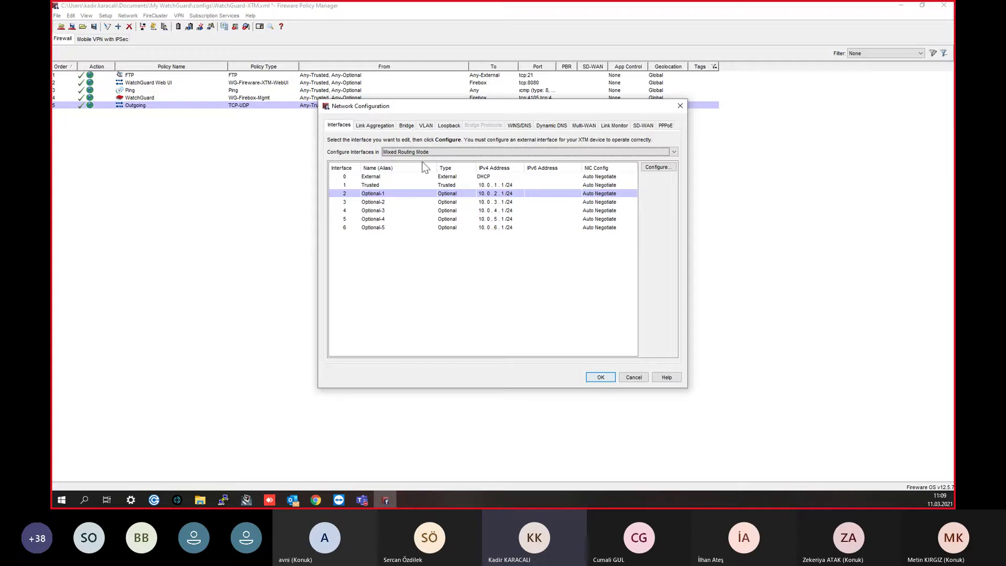
left_click(410, 126)
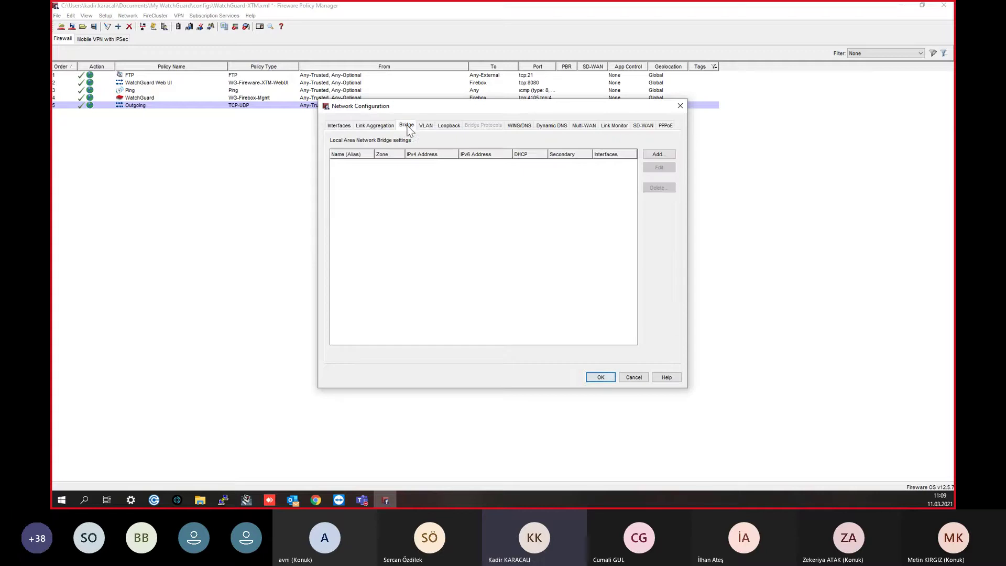
left_click(372, 126)
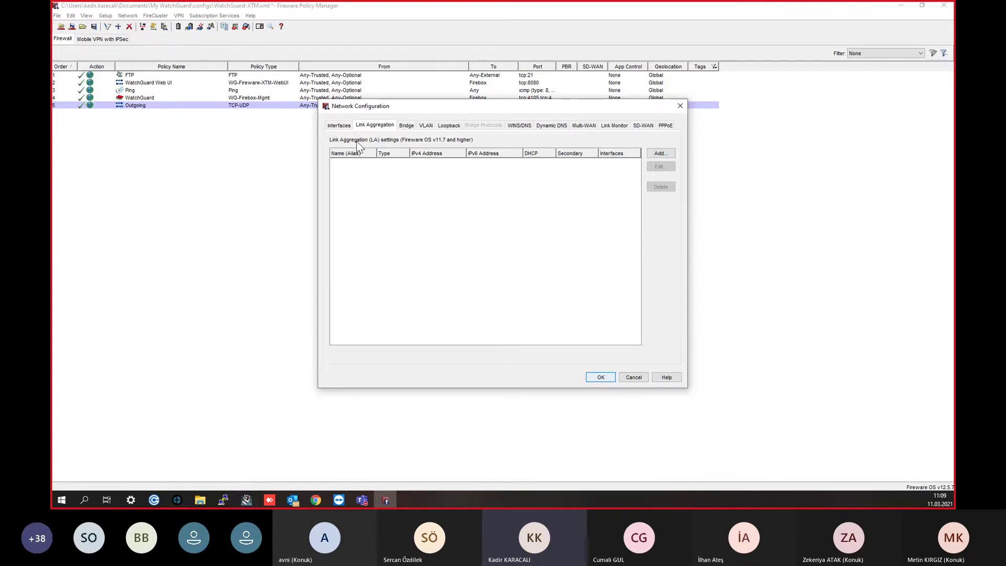
left_click(660, 152)
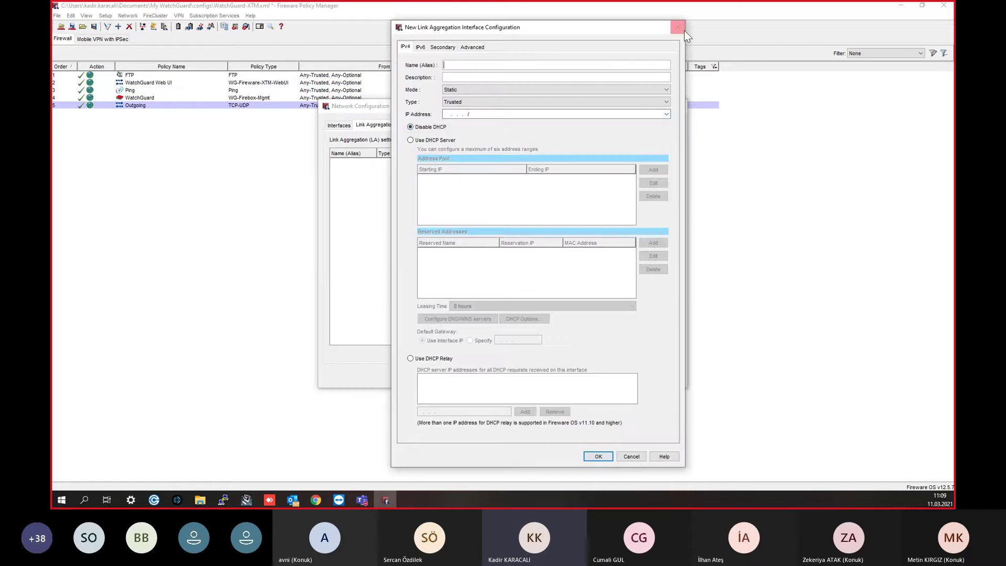
left_click(680, 30)
left_click(339, 125)
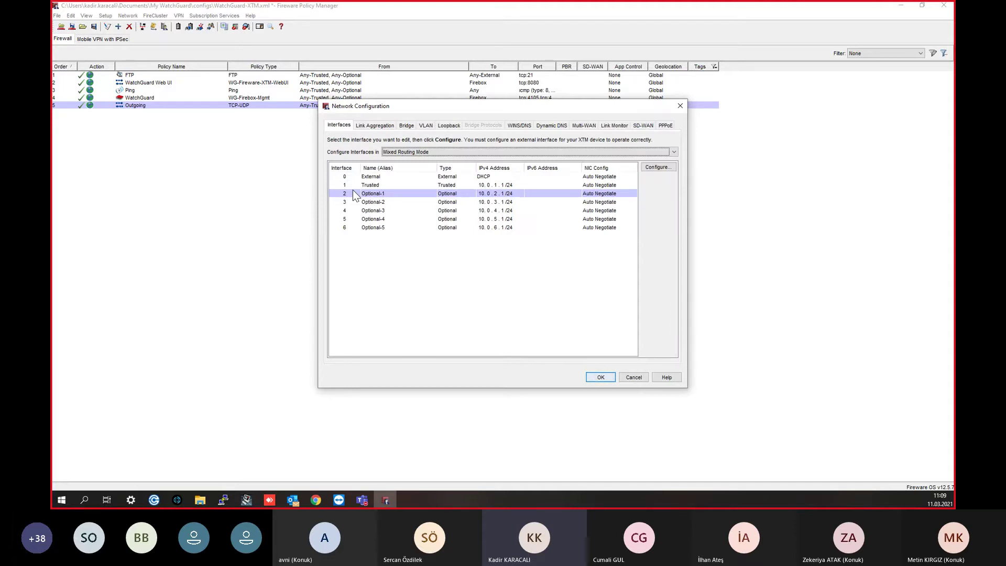
left_click(353, 189)
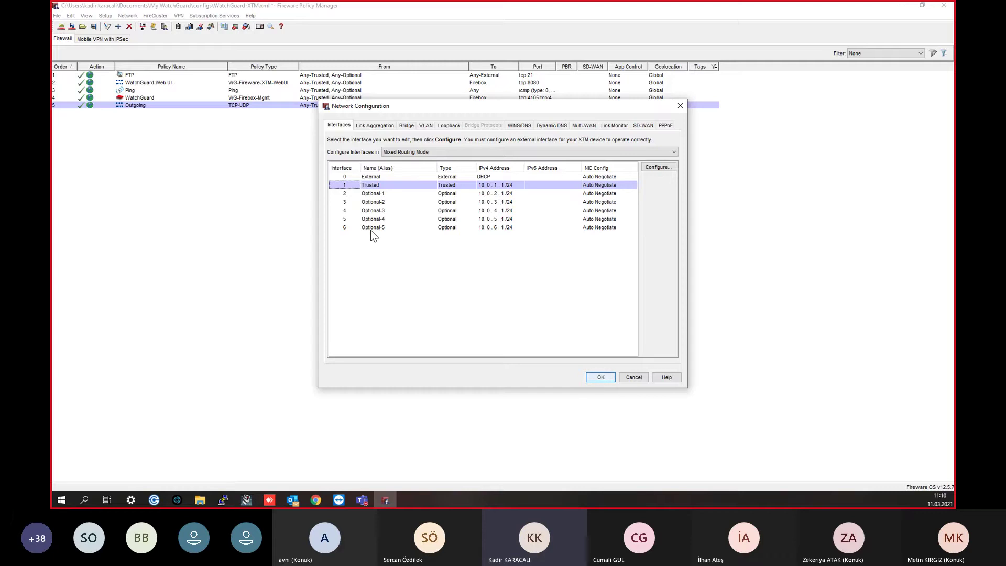
left_click(381, 194)
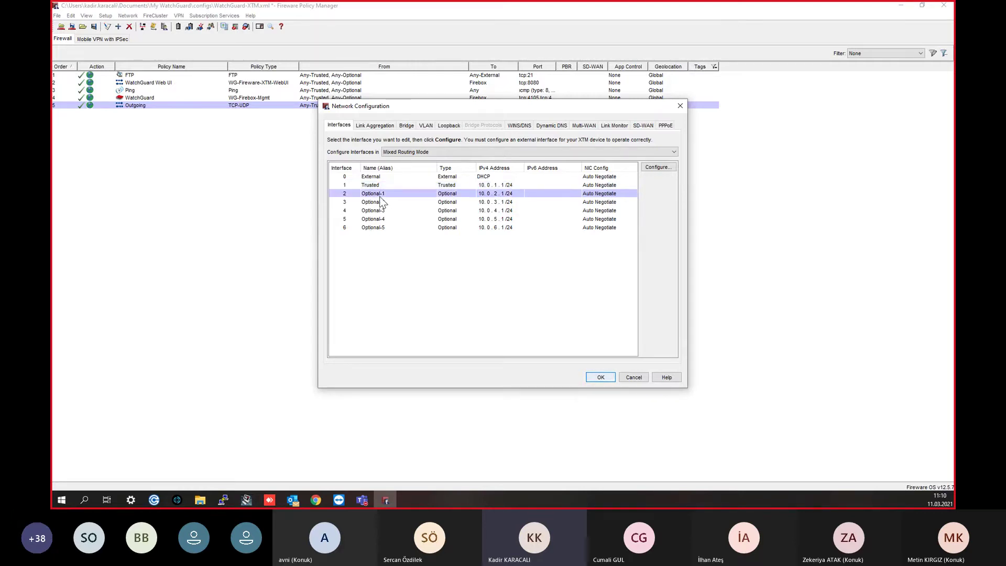
left_click(388, 128)
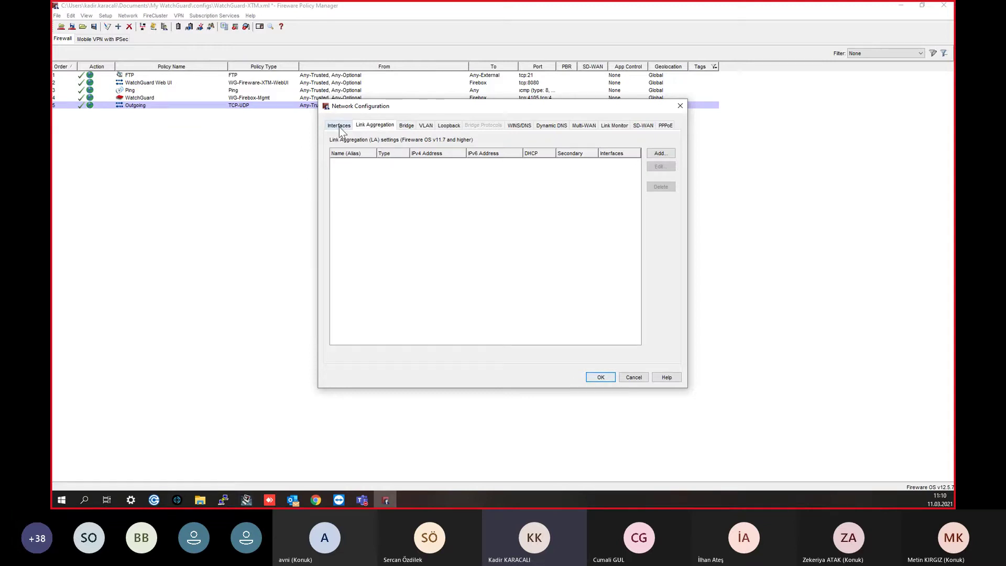
left_click(339, 126)
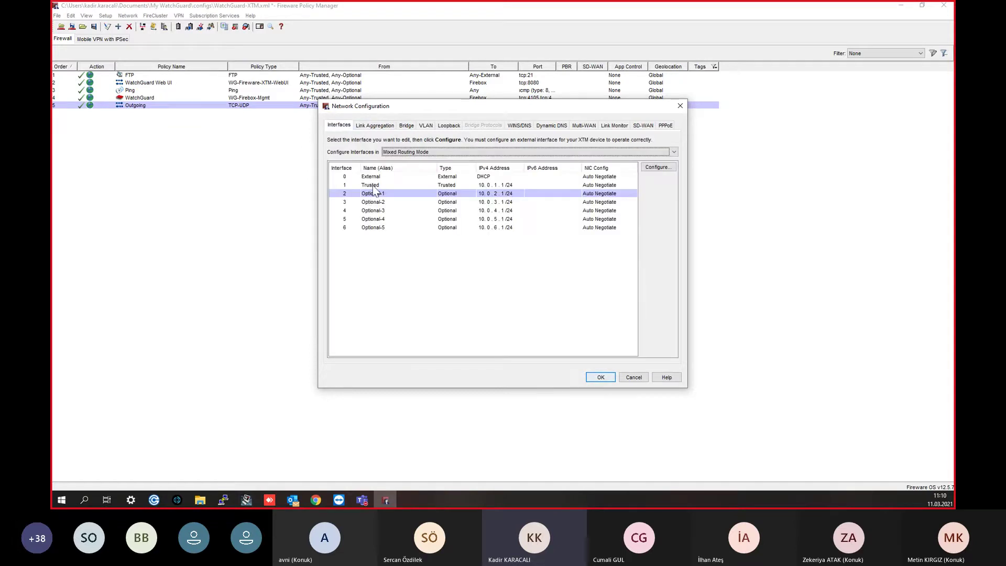
left_click(407, 186)
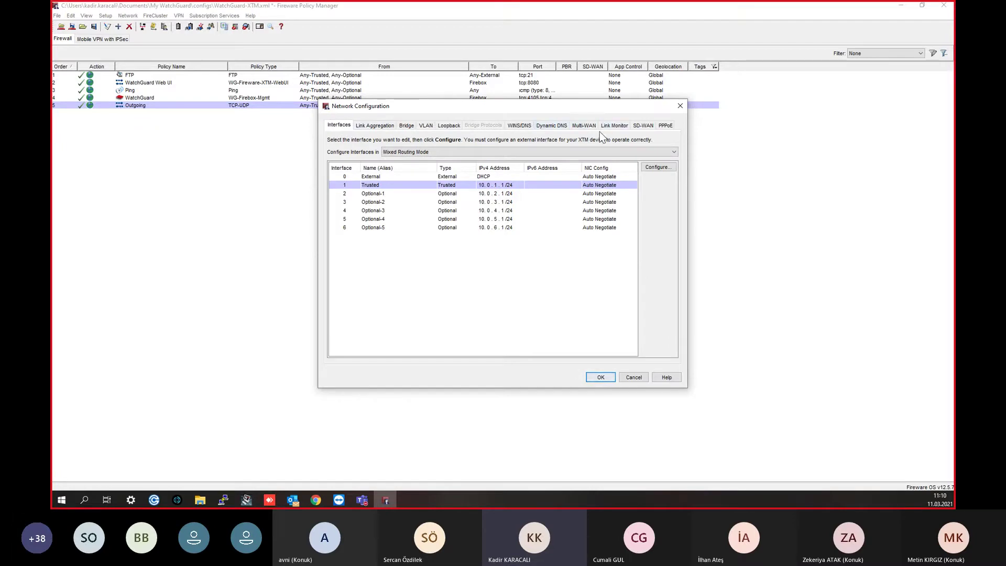
left_click(613, 126)
left_click(584, 126)
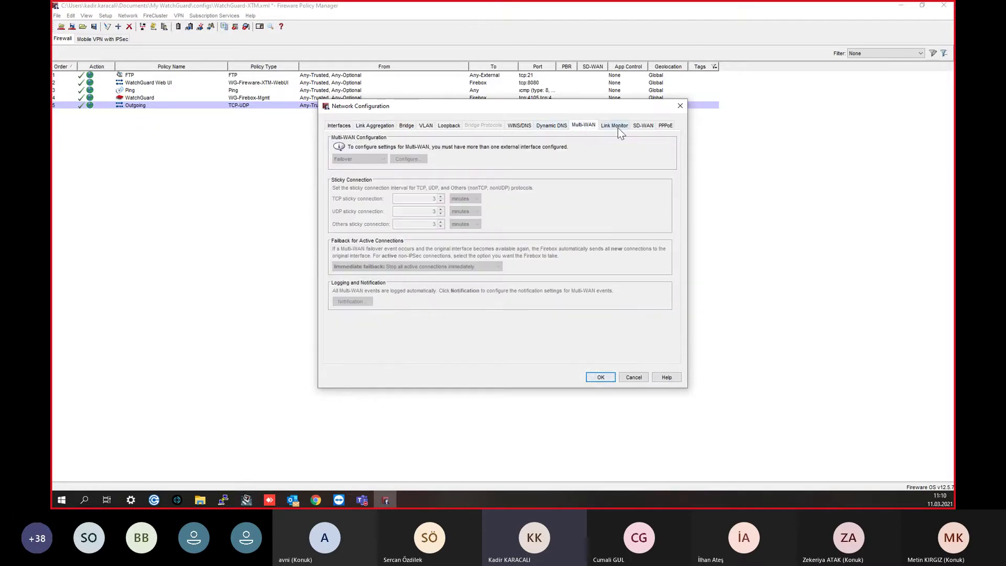
left_click(618, 127)
left_click(652, 125)
left_click(584, 126)
left_click(345, 129)
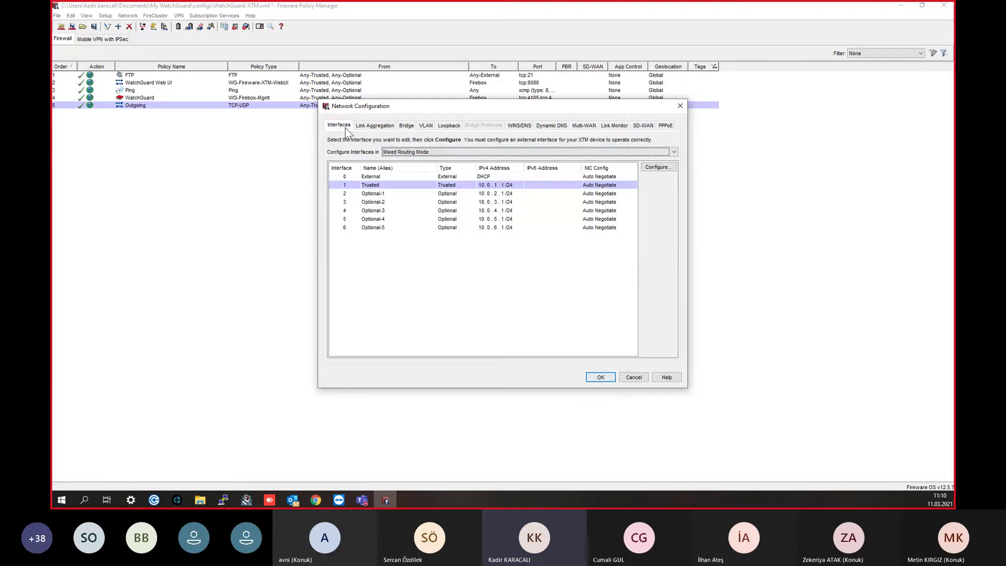
left_click(370, 195)
left_click(594, 126)
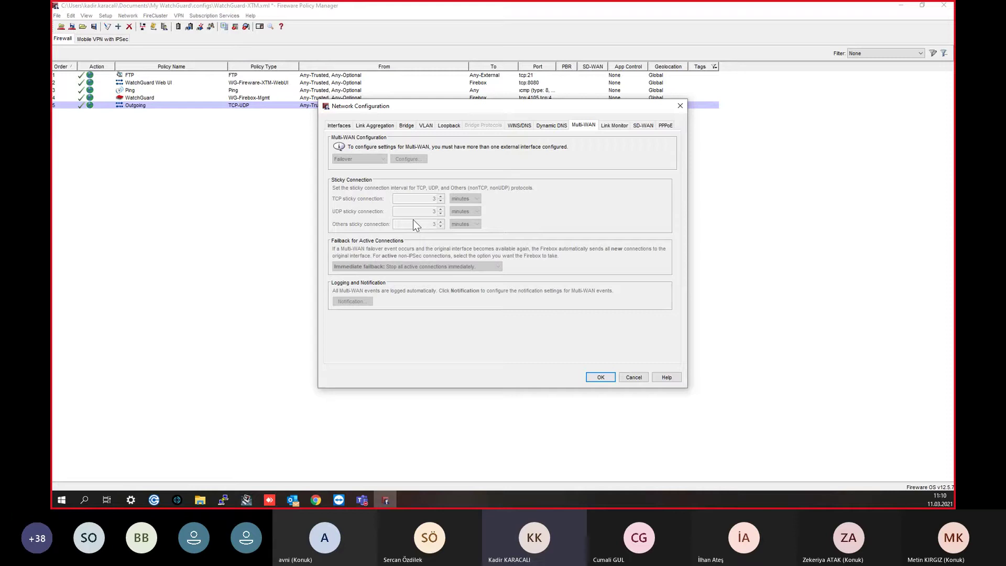
left_click(339, 126)
left_click(382, 178)
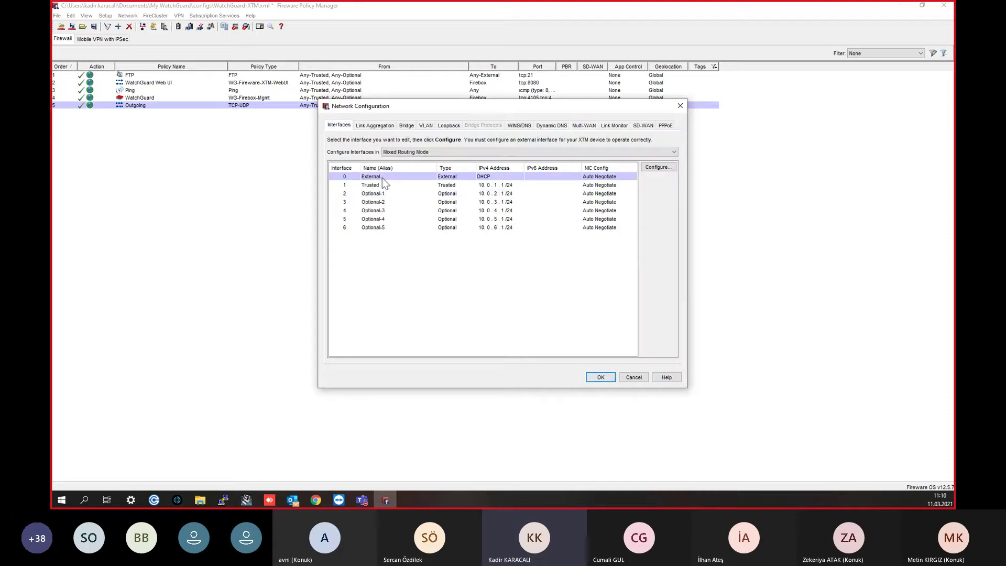
left_click(380, 194)
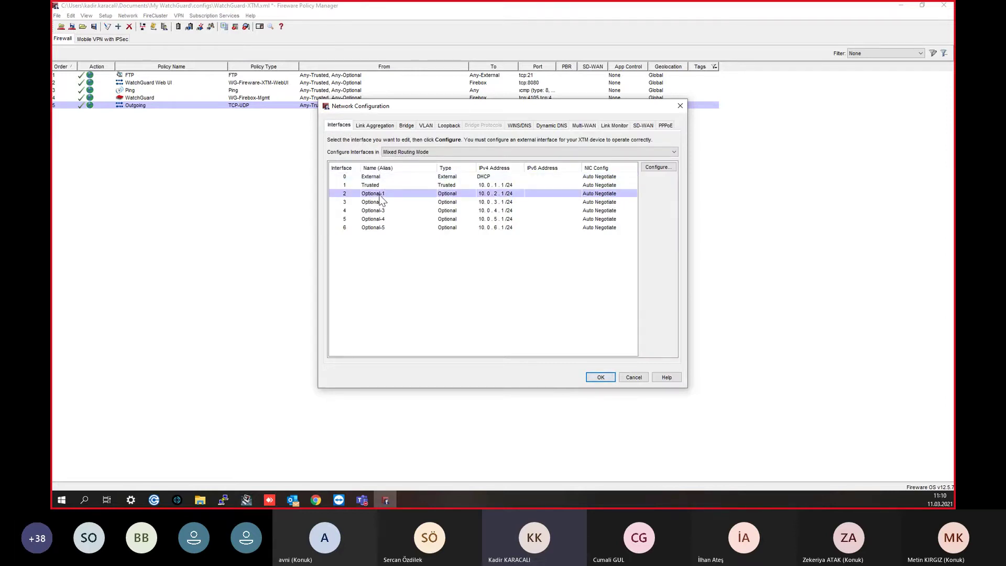
double_click(381, 196)
Step: Make Optional-1 an External DHCP interface named Superonline
left_click(450, 147)
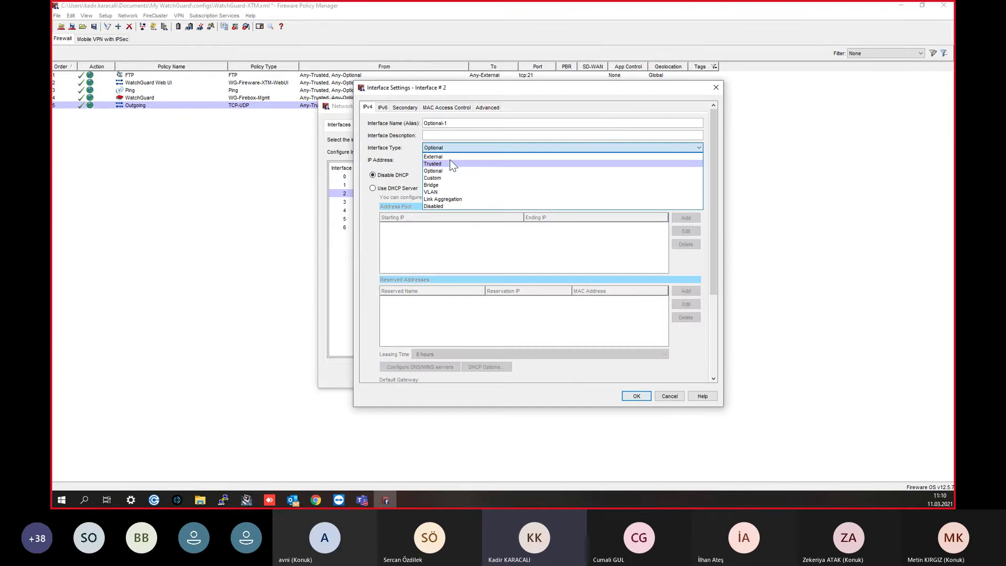
left_click(450, 157)
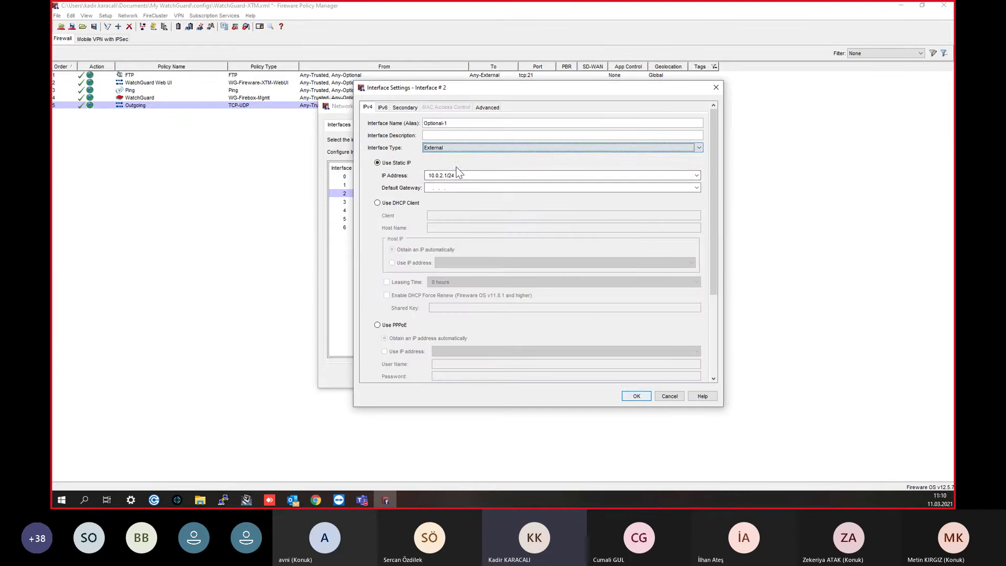
left_click(401, 203)
left_click(443, 217)
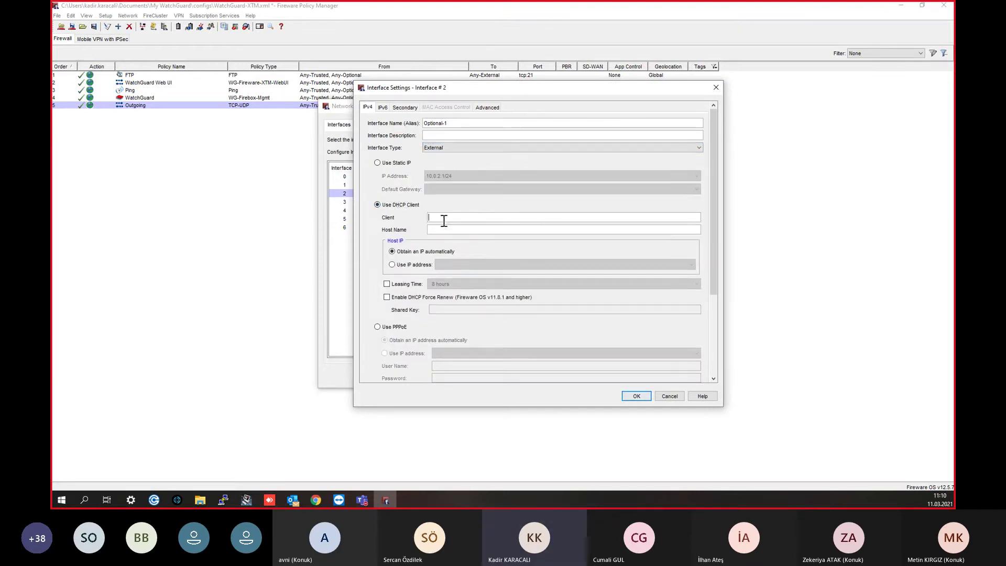
left_click(457, 124)
left_click_drag(454, 125, 417, 126)
type("Superonline")
left_click(636, 396)
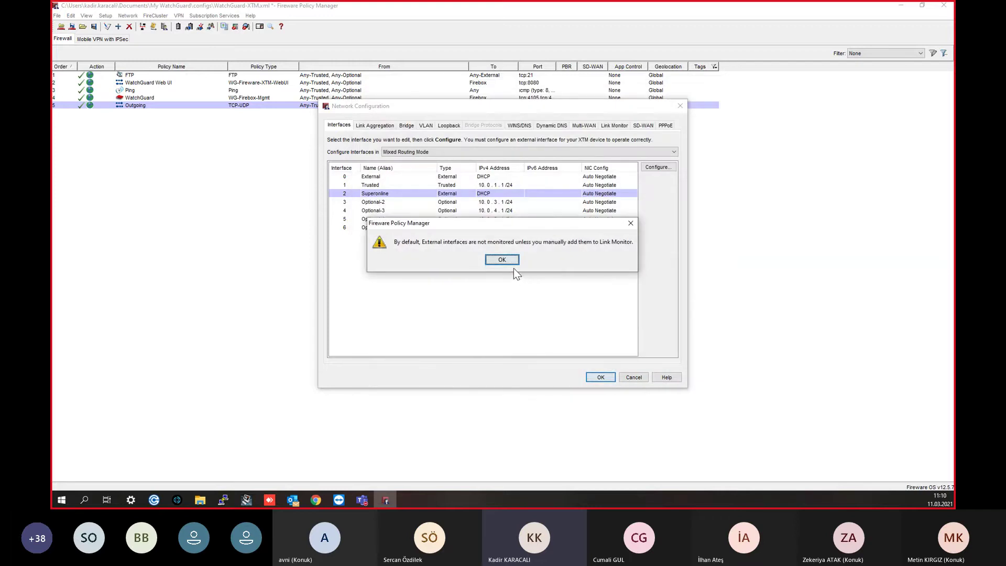
left_click(503, 259)
Step: Rename interface 0 to Metro
double_click(419, 176)
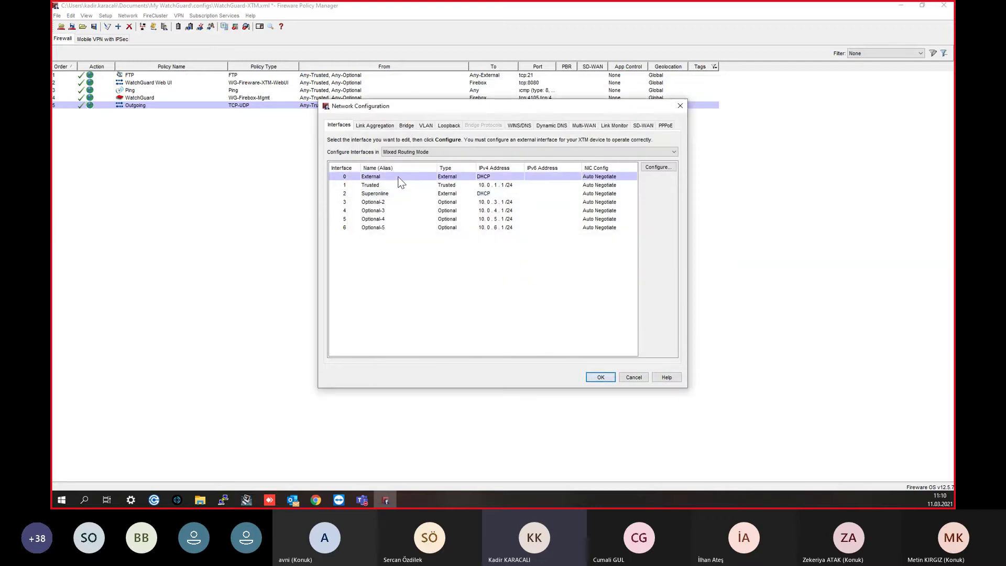
key("Tab")
type("Metro")
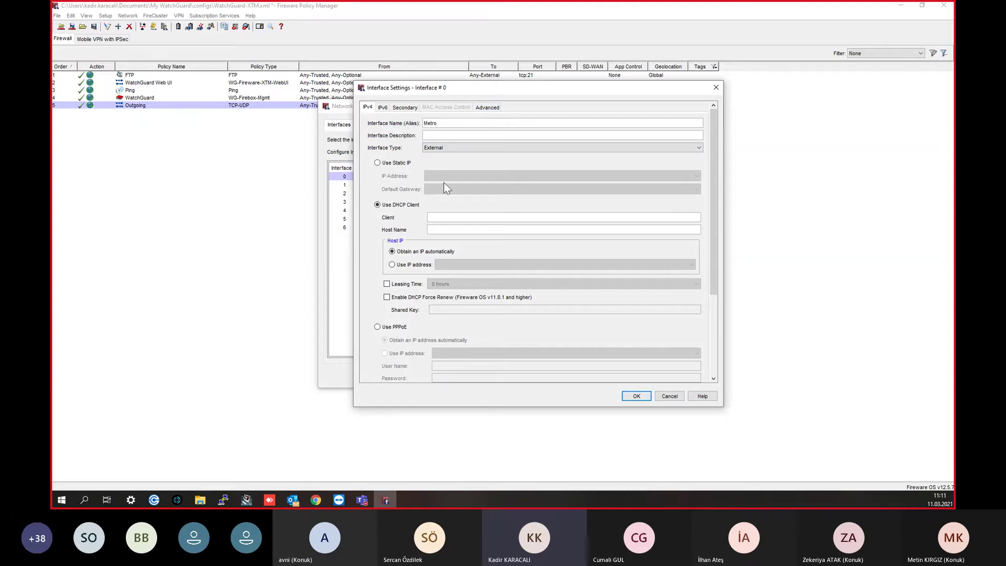
left_click(636, 397)
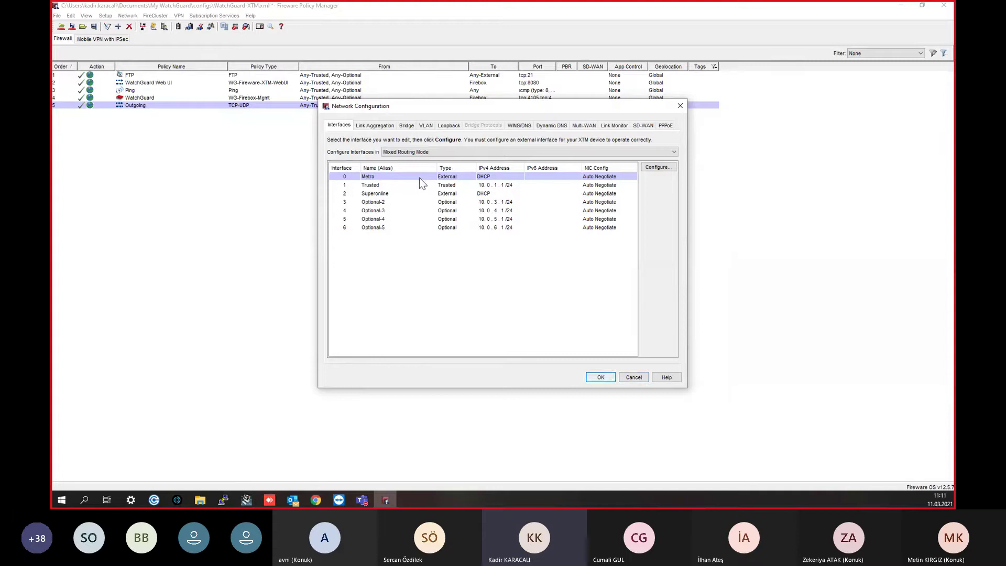
Step: Check the Multi-WAN method list without changes, then show the Link Monitor settings for Metro
left_click(390, 194)
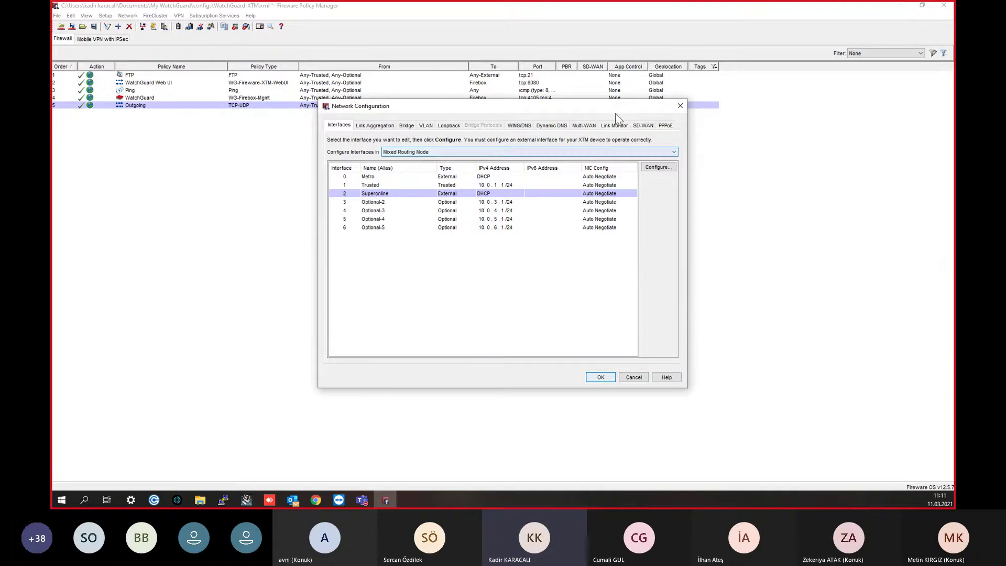
left_click(584, 125)
left_click(369, 158)
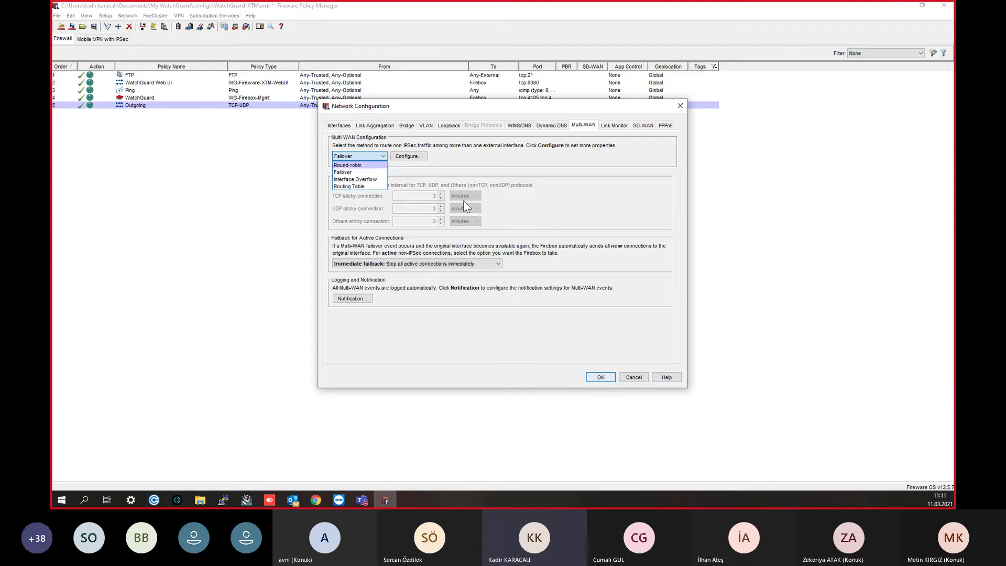
left_click(344, 127)
left_click(344, 128)
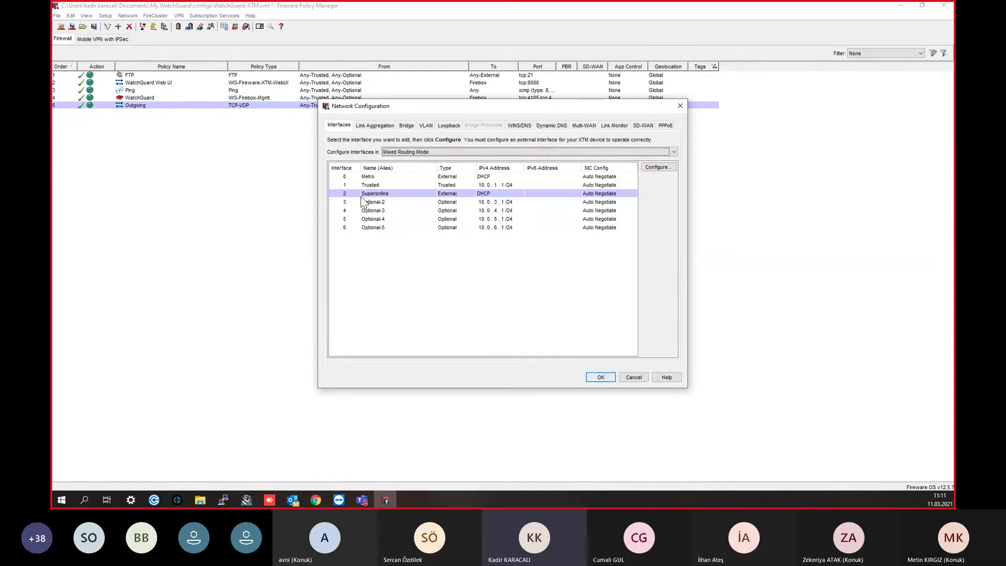
left_click(626, 126)
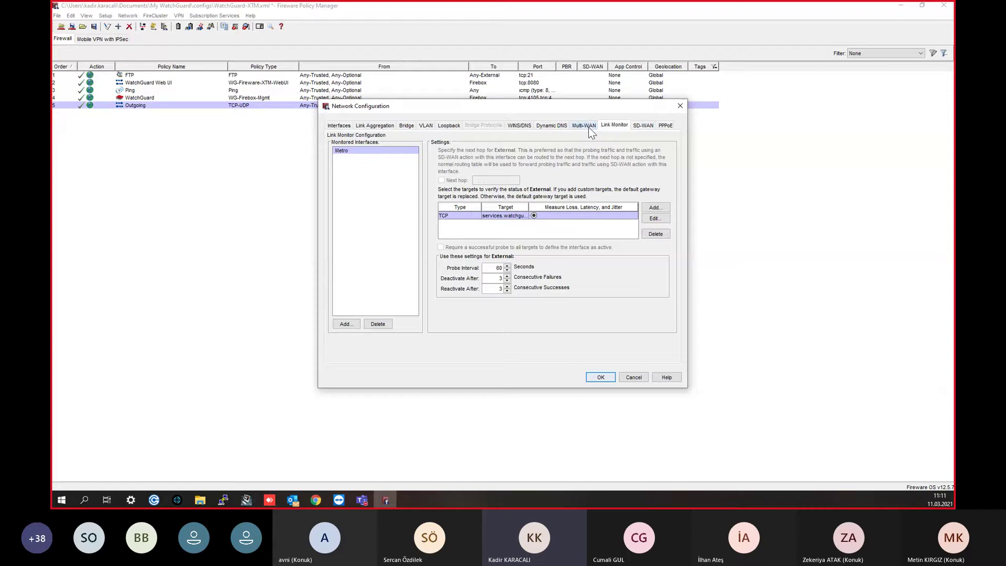
Step: Add Superonline as a monitored interface in Link Monitor
left_click(589, 125)
left_click(626, 125)
left_click(339, 127)
left_click(614, 126)
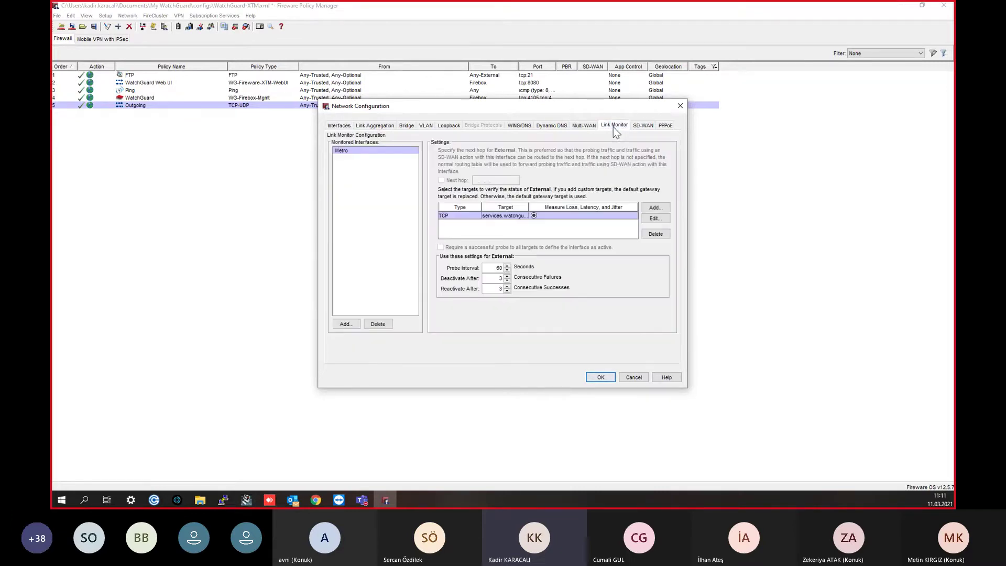
left_click(345, 324)
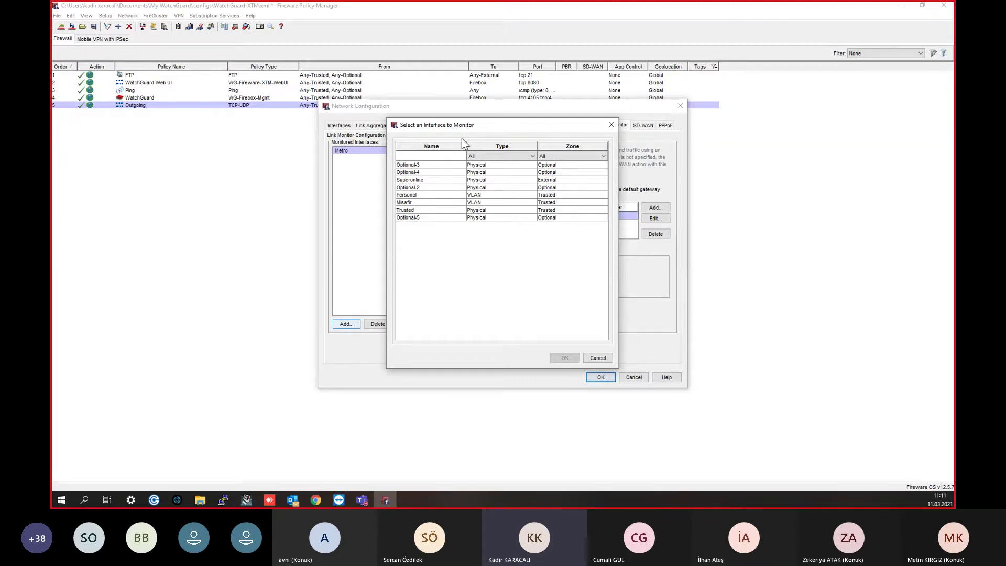
left_click_drag(451, 133, 565, 194)
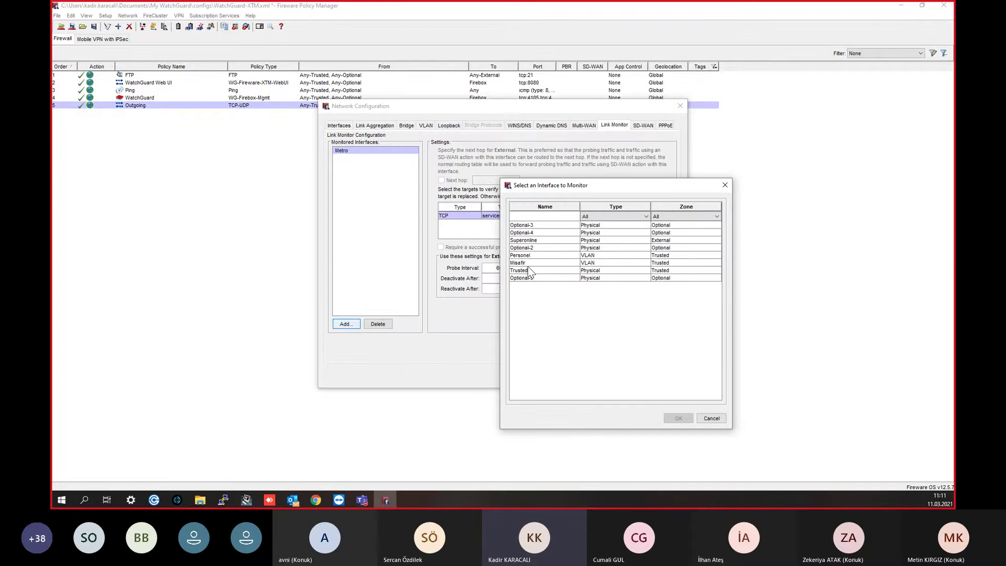
left_click(530, 240)
left_click(678, 418)
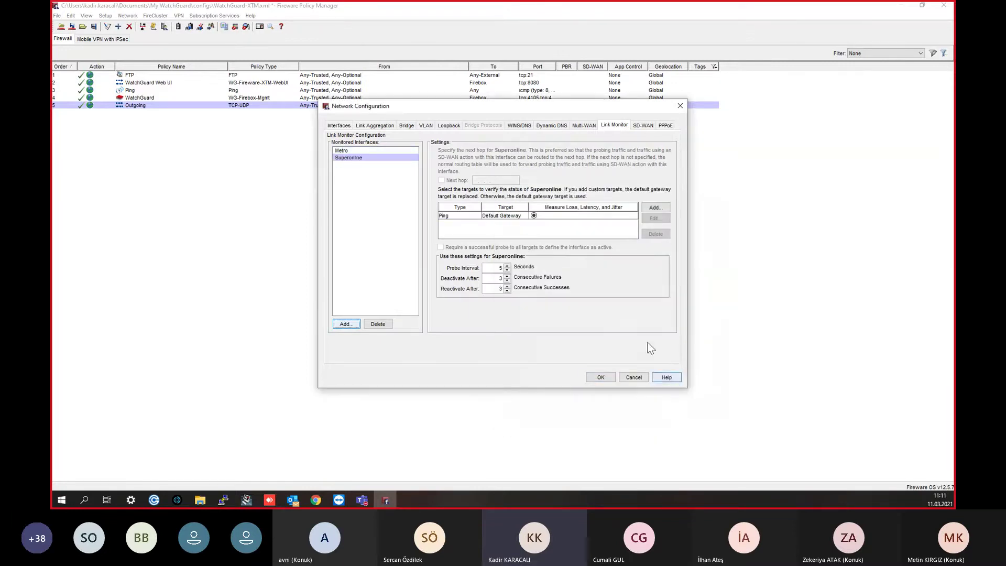
Step: Compare Superonline's and Metro's probe targets, widen the Target column, and begin a new Superonline target
left_click(361, 161)
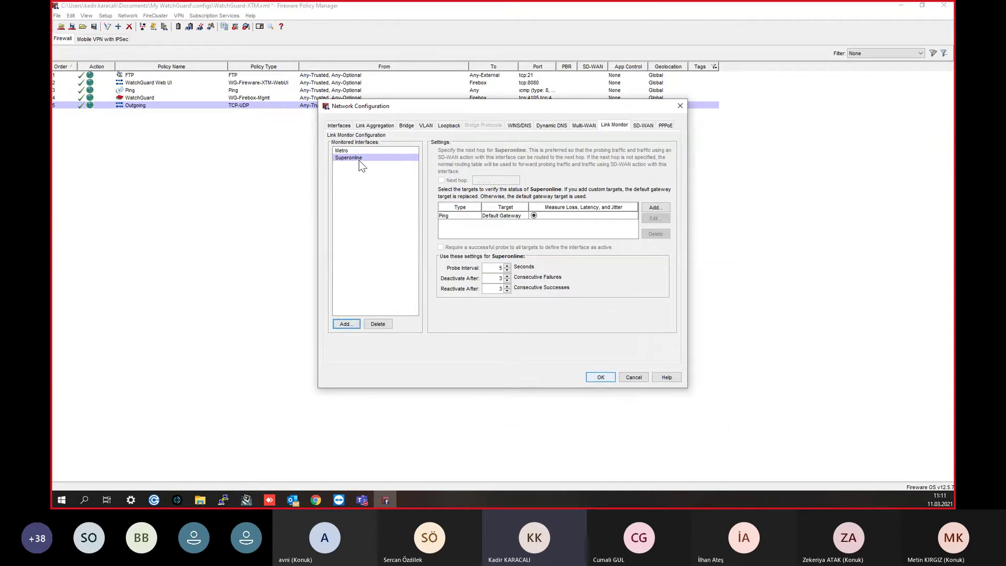
left_click(488, 216)
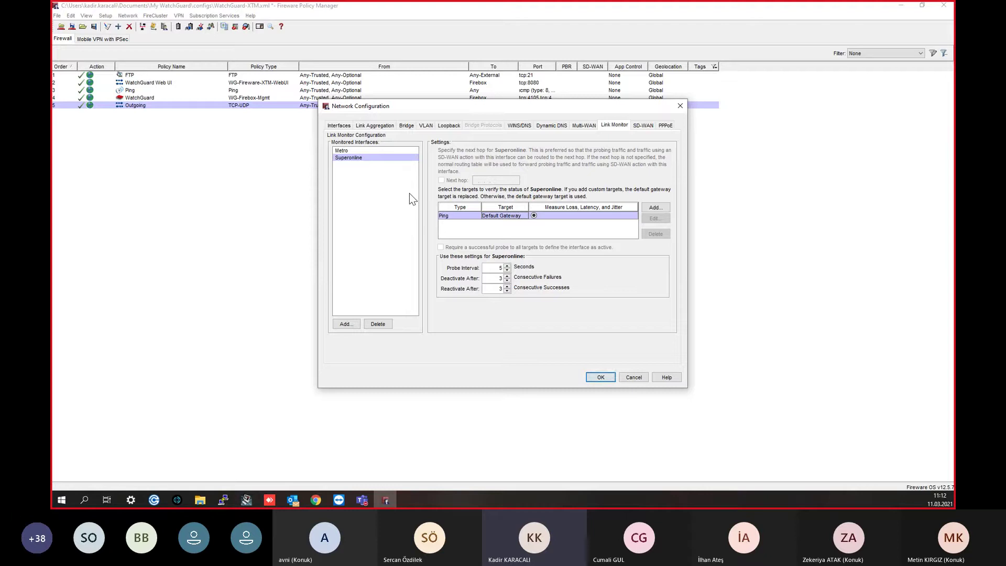
left_click(384, 159)
left_click(371, 151)
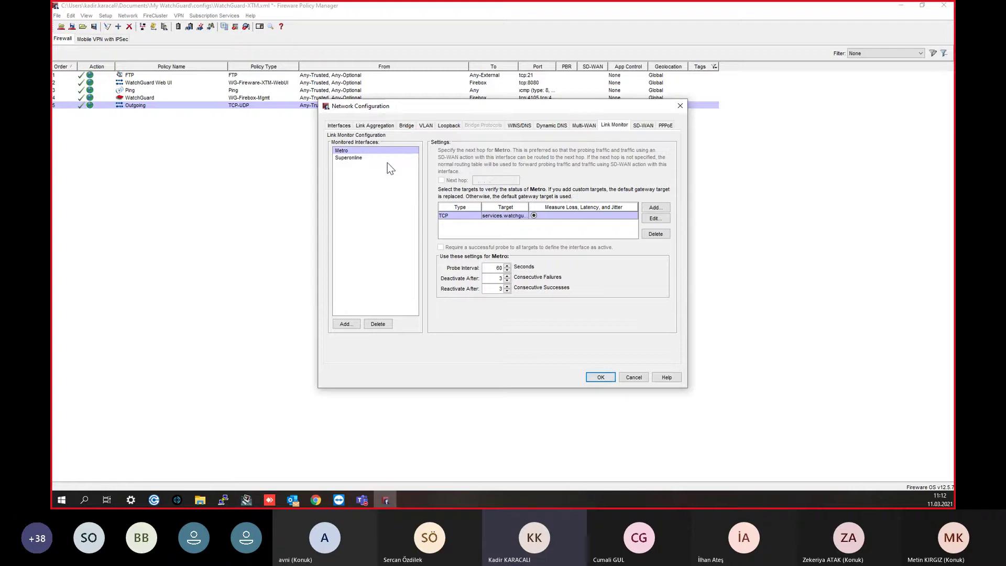
left_click(386, 158)
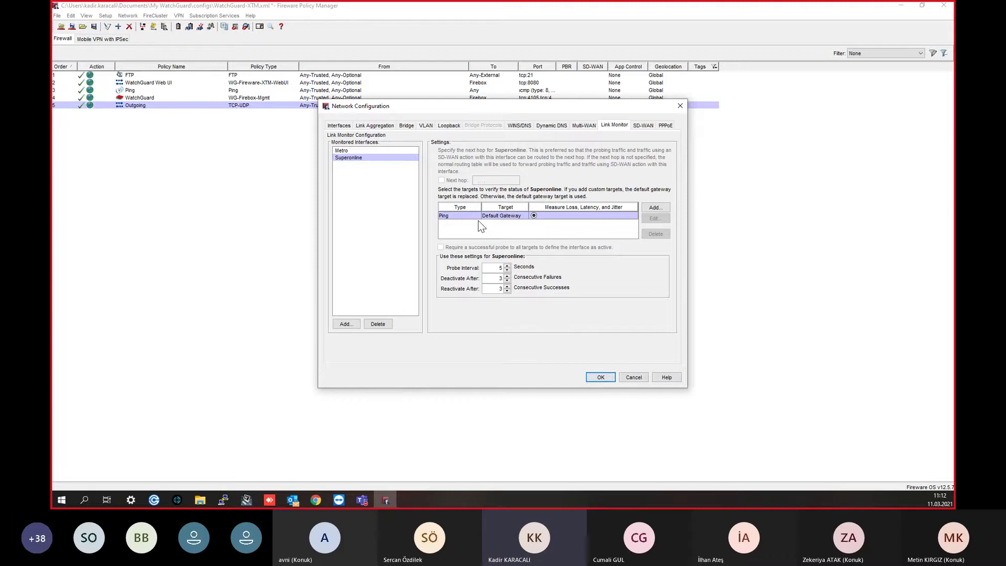
left_click(344, 151)
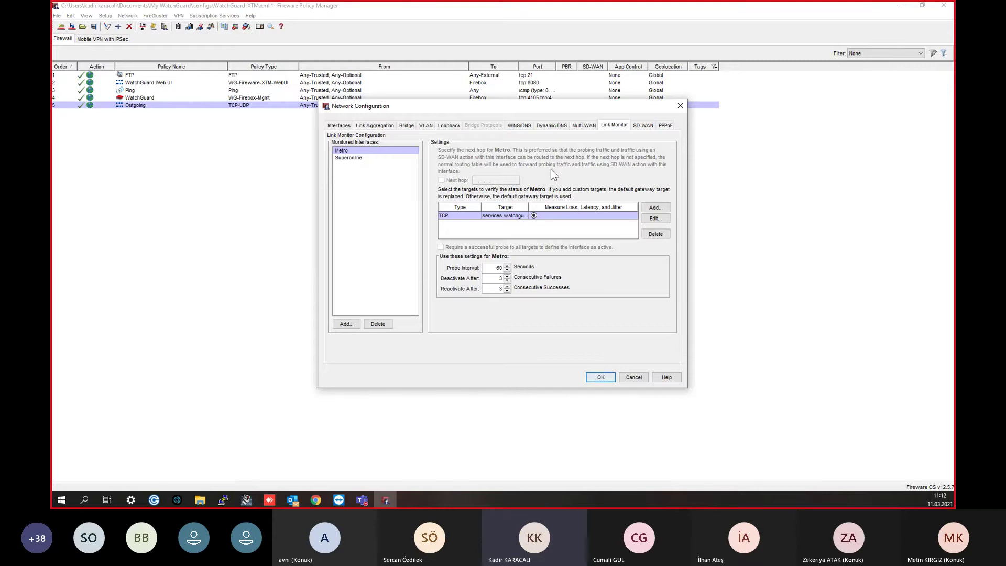
left_click_drag(528, 207, 565, 203)
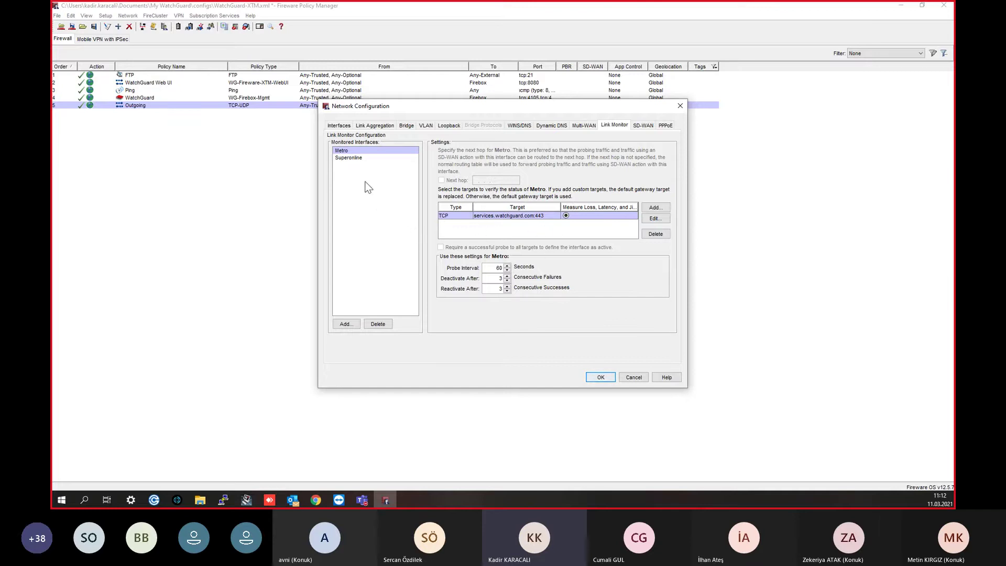
left_click(362, 160)
left_click(656, 207)
left_click(508, 229)
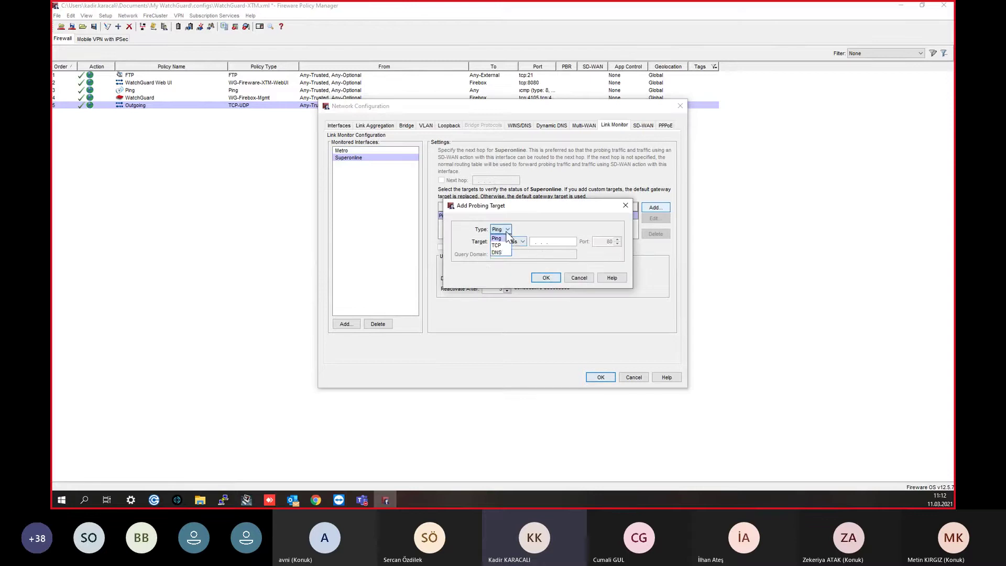
Step: Create a Ping probing target 8.8.8.8 for Superonline
left_click(500, 244)
left_click(605, 242)
type("443")
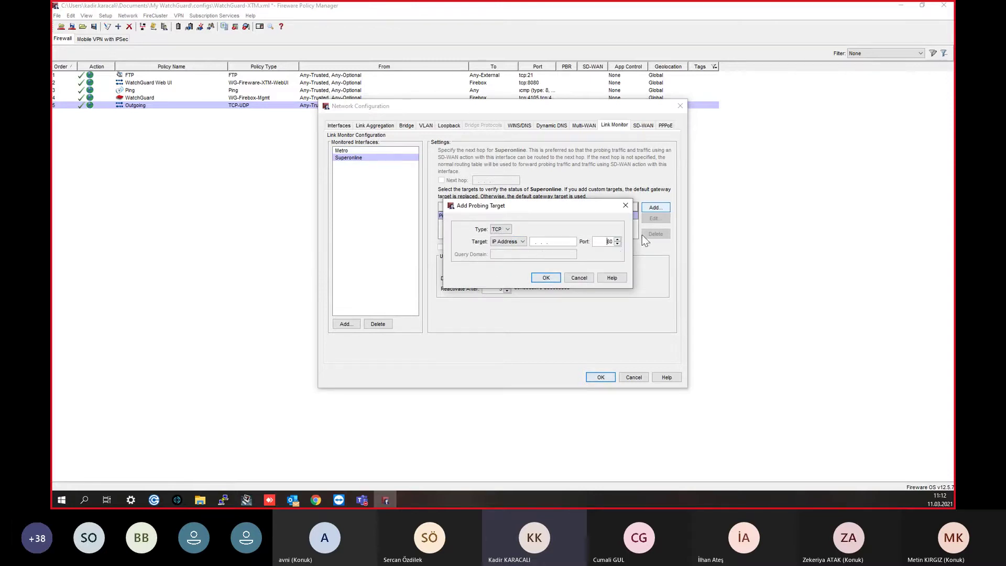
key("Delete")
key("Delete")
left_click(500, 229)
left_click(499, 236)
left_click(536, 240)
type("8.8.8")
left_click(546, 278)
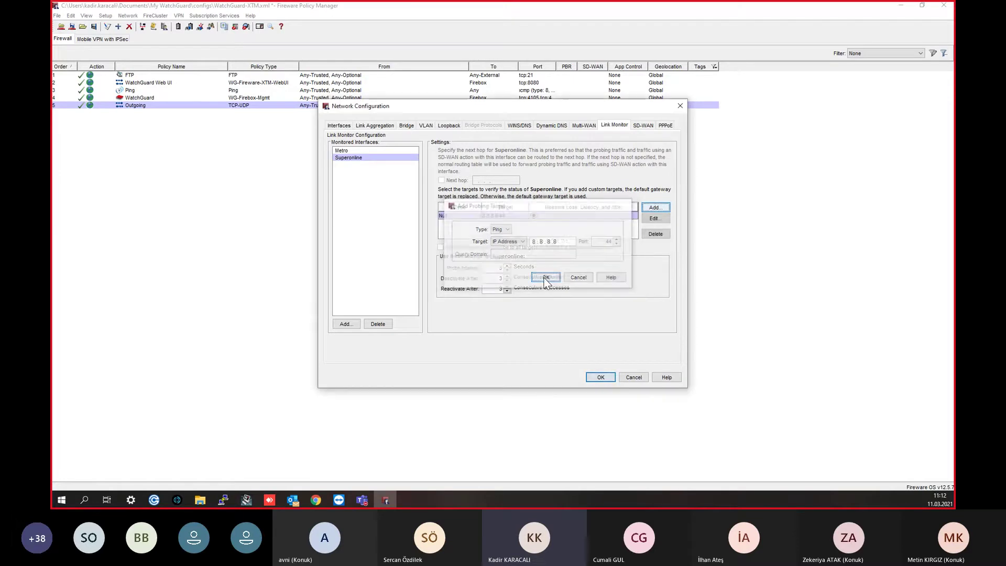
Step: Recheck the new probing target and apply the network configuration
left_click(661, 218)
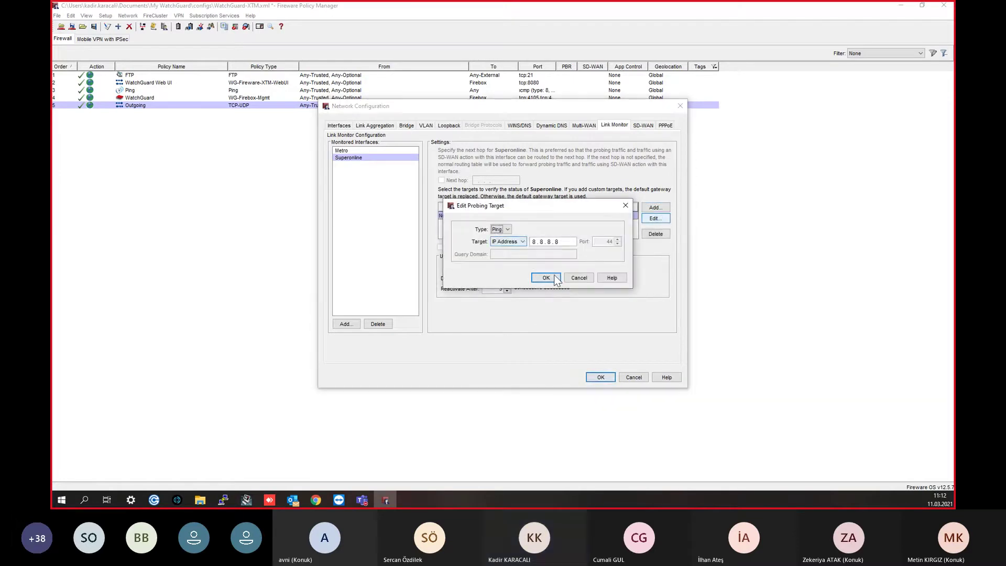
left_click(546, 277)
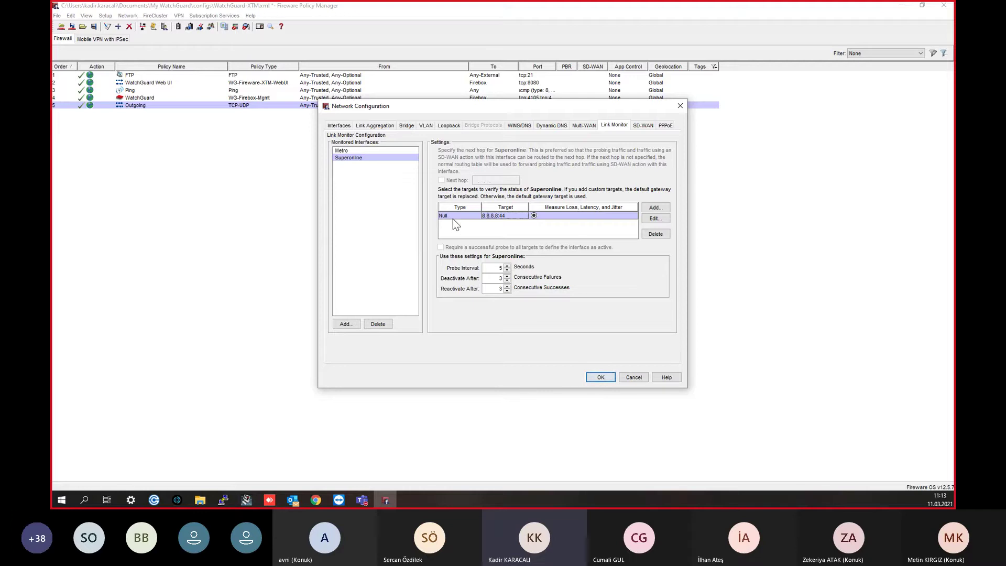
left_click(601, 378)
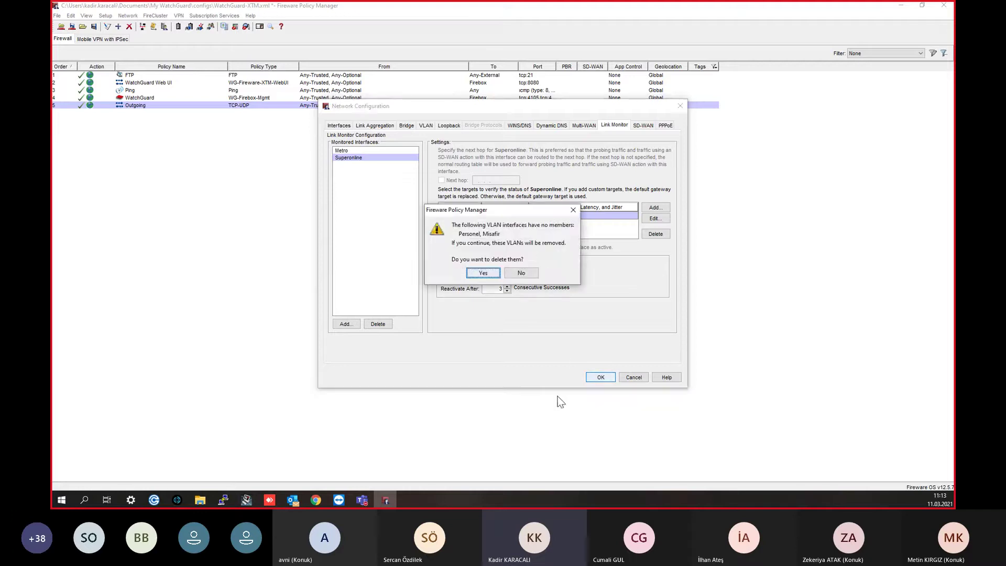
Step: Confirm deleting the memberless Personel and Misafir VLANs and dismiss the feature key warning
left_click(488, 273)
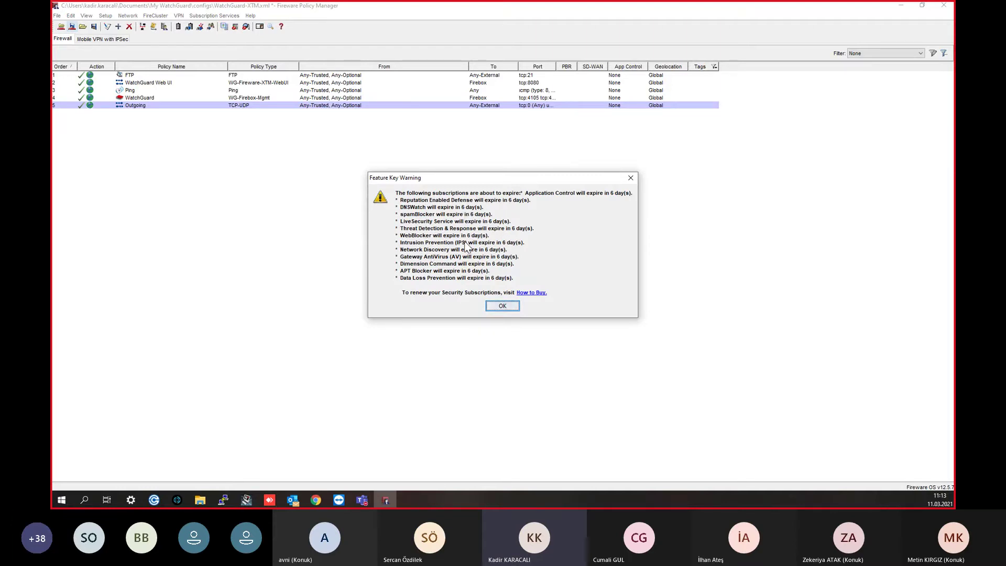
left_click(501, 307)
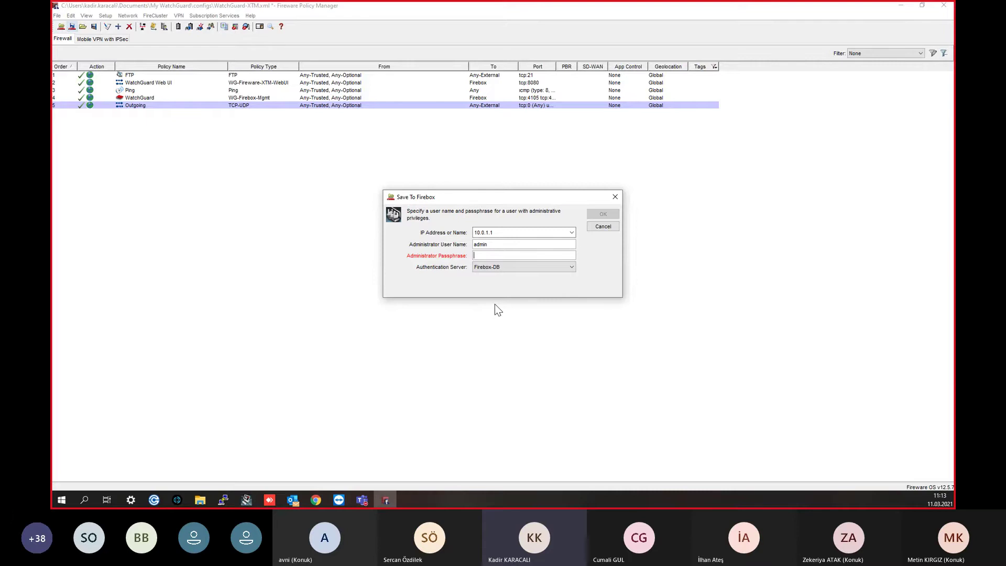
Step: Log in with the administrator passphrase to save to Firebox 10.0.1.1
left_click(497, 255)
type("*********")
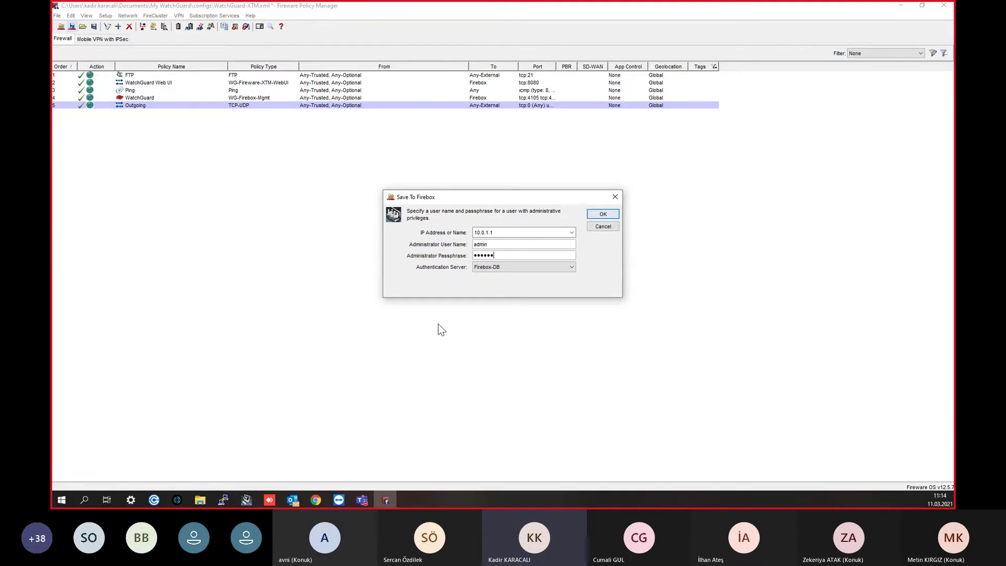
key("Return")
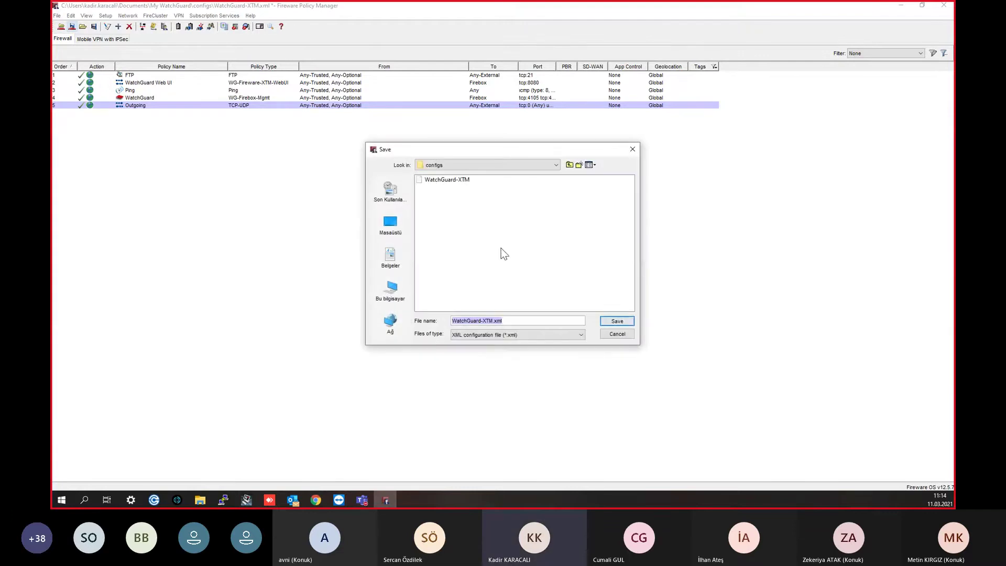
Step: Save WatchGuard-XTM.xml to the Desktop, then dismiss the Firebox upload error and login window
left_click(390, 225)
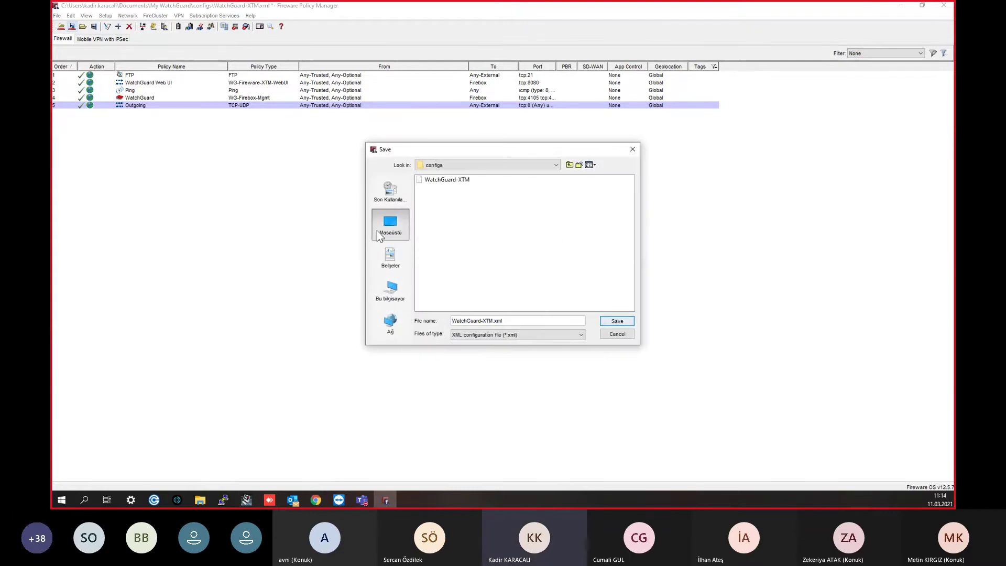
left_click(616, 319)
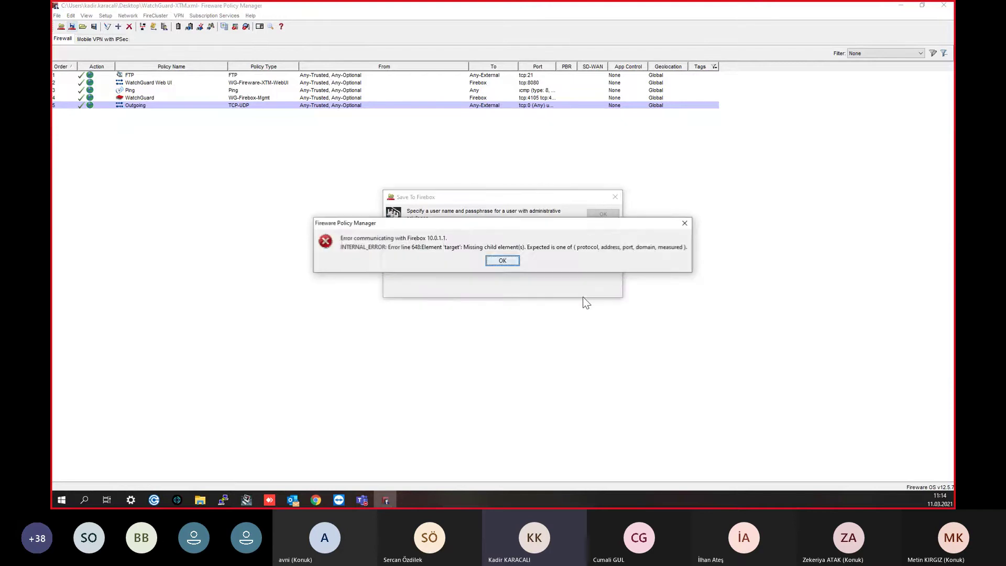
left_click_drag(442, 229, 459, 207)
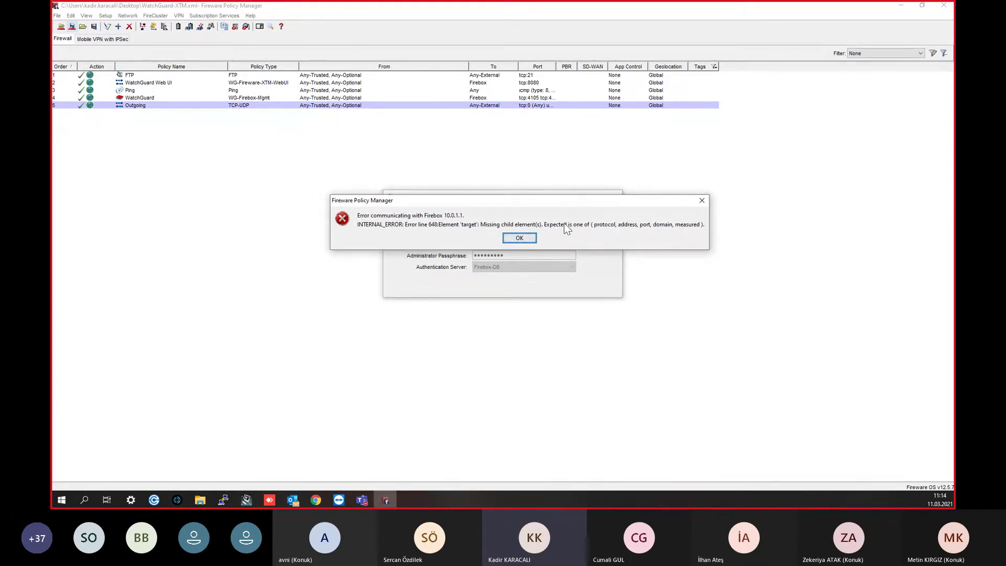
left_click(519, 238)
left_click(614, 197)
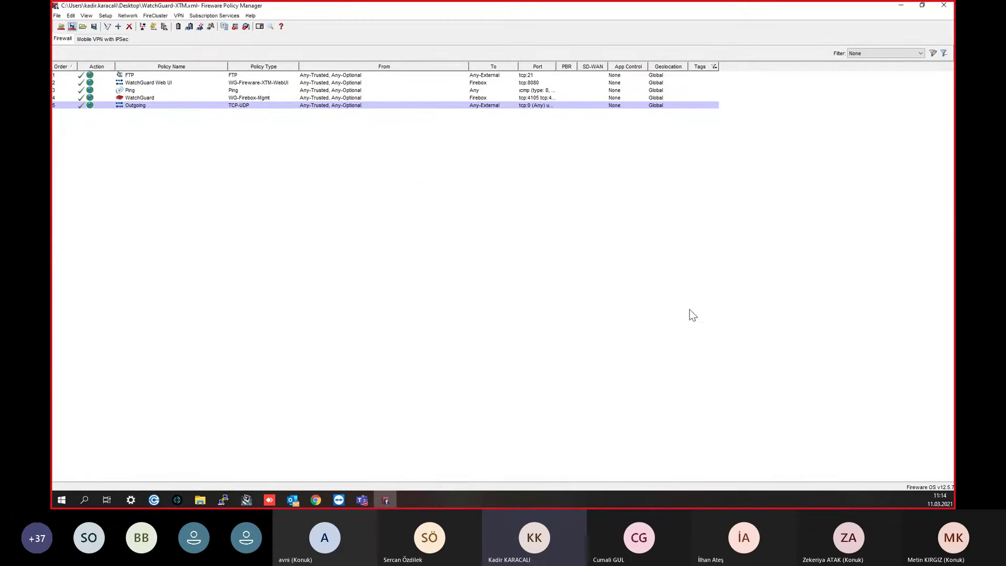
Step: Remove Superonline's Null 8.8.8.8:44 link monitor target and apply the network configuration
left_click(128, 15)
key("Return")
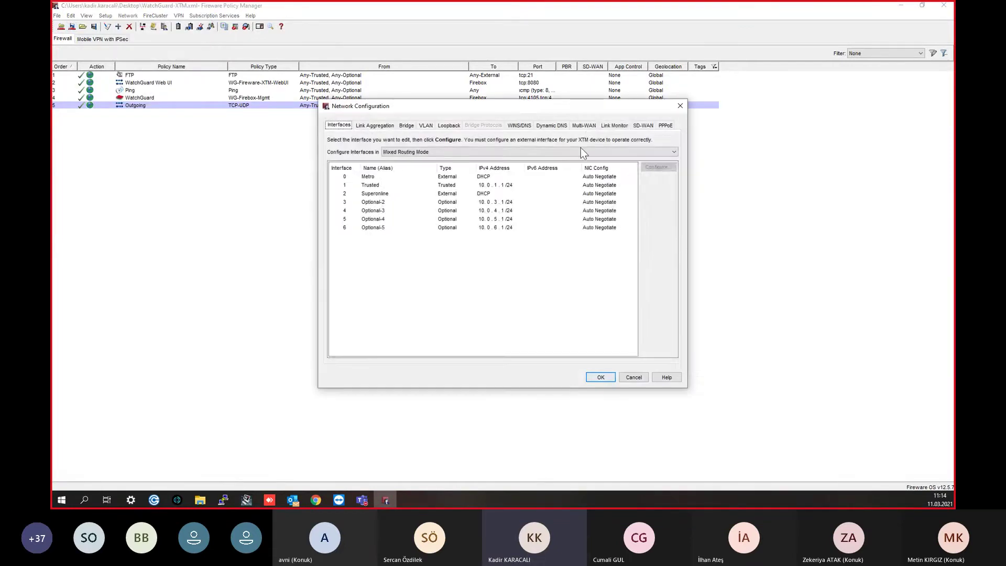
left_click(609, 125)
left_click(363, 158)
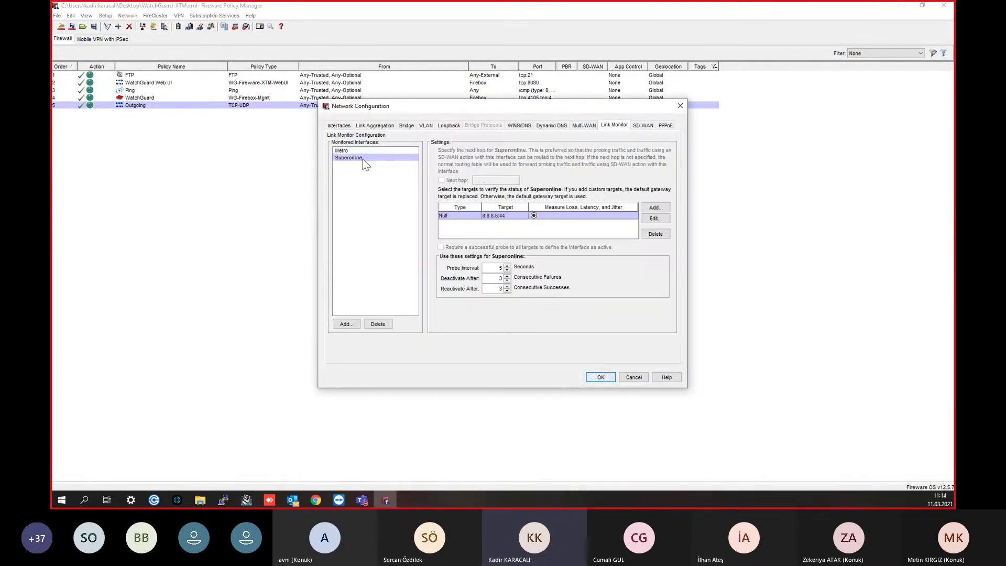
left_click(453, 216)
mouse_move(316, 503)
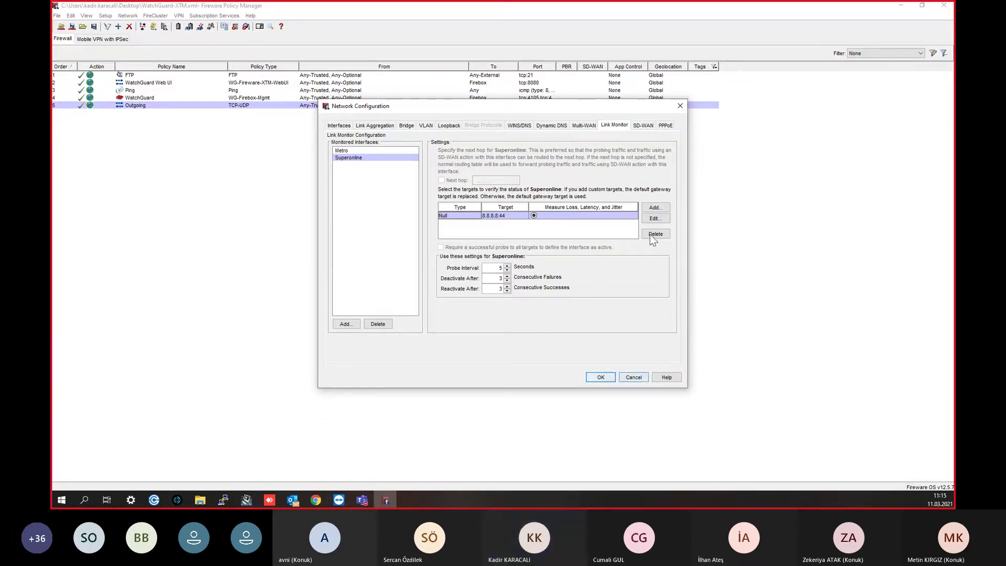
left_click(603, 378)
left_click(72, 26)
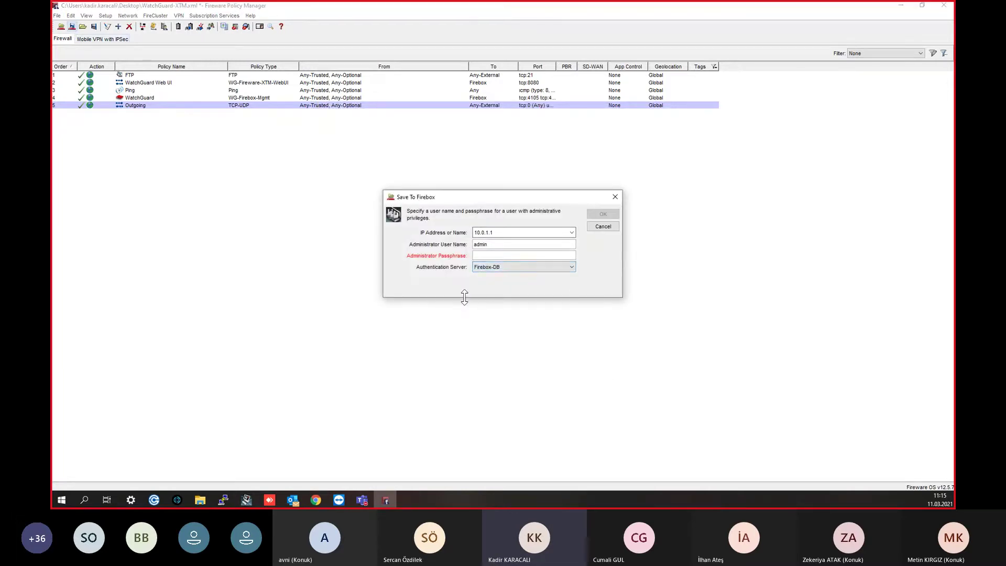
double_click(481, 244)
left_click(488, 255)
left_click(501, 268)
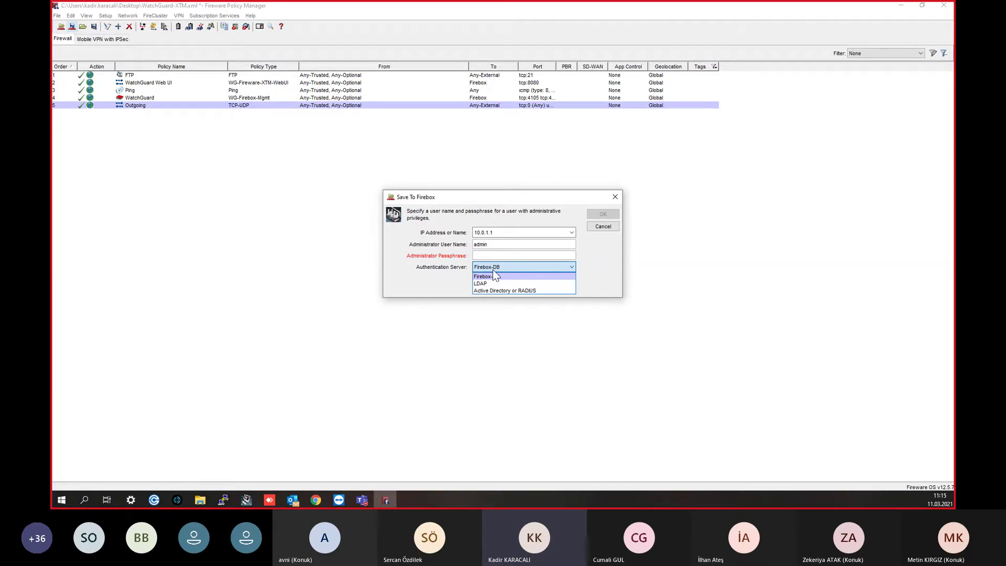
left_click(495, 241)
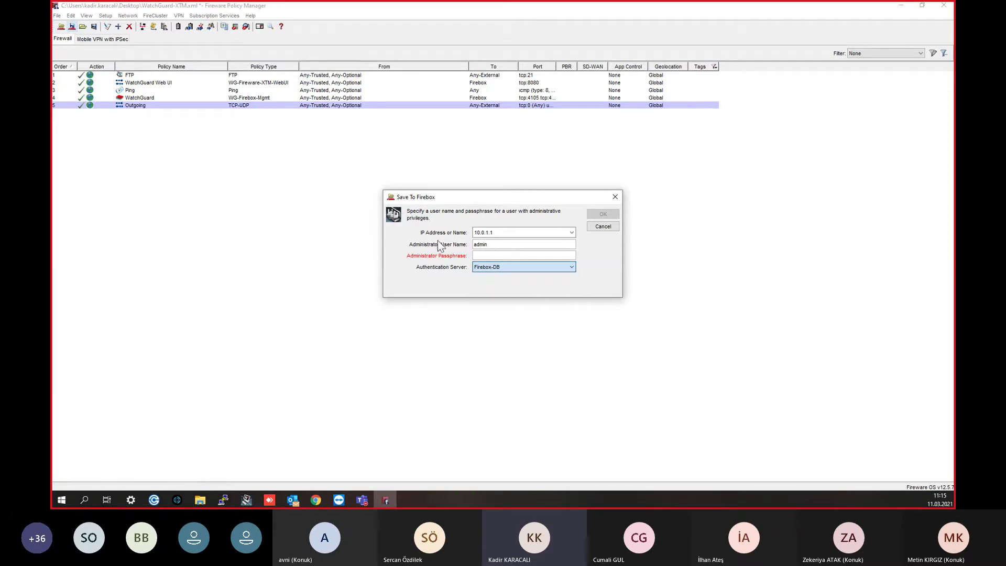
left_click(616, 197)
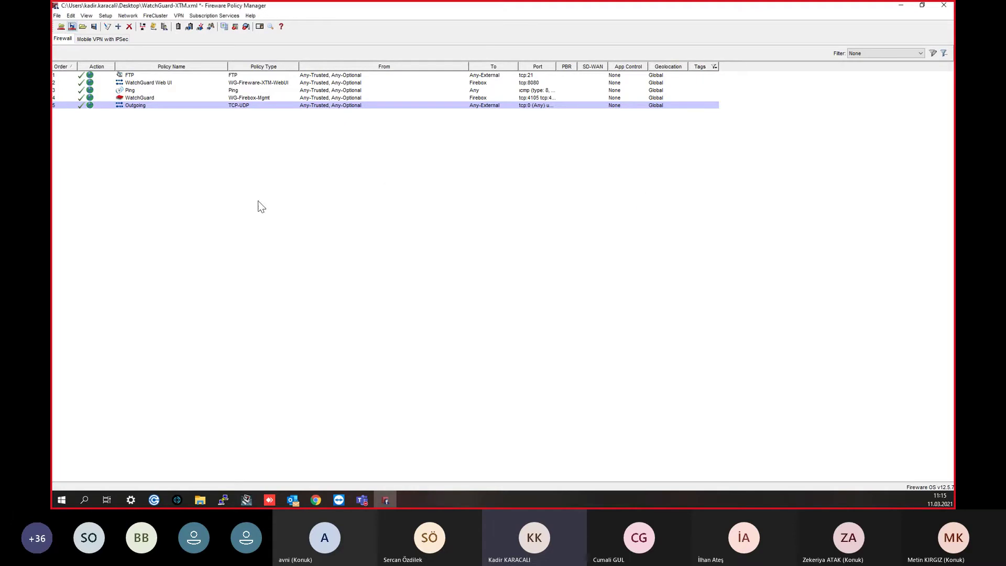
left_click(58, 18)
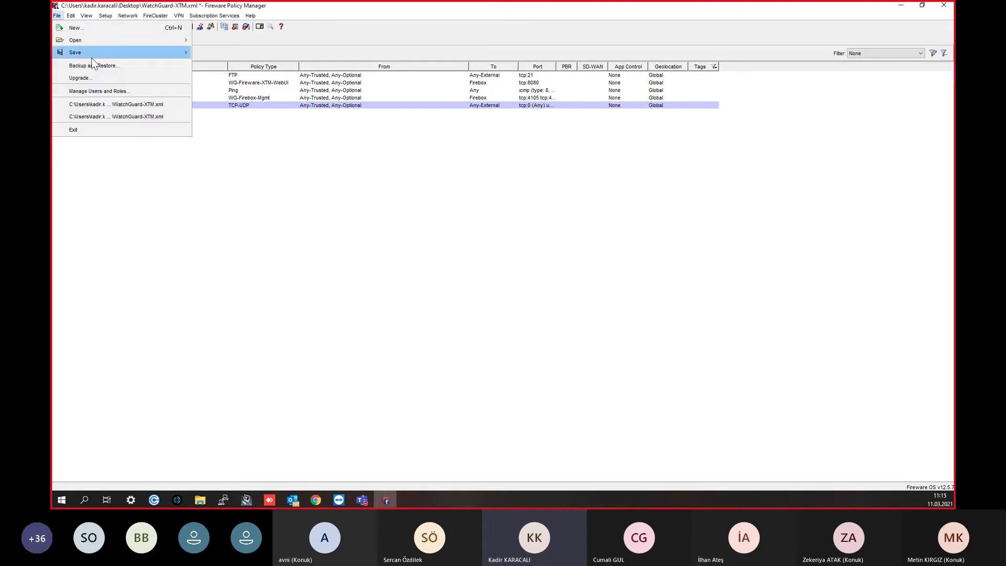
Step: Open Manage Users and Roles and log in with the read-write passphrase
left_click(114, 100)
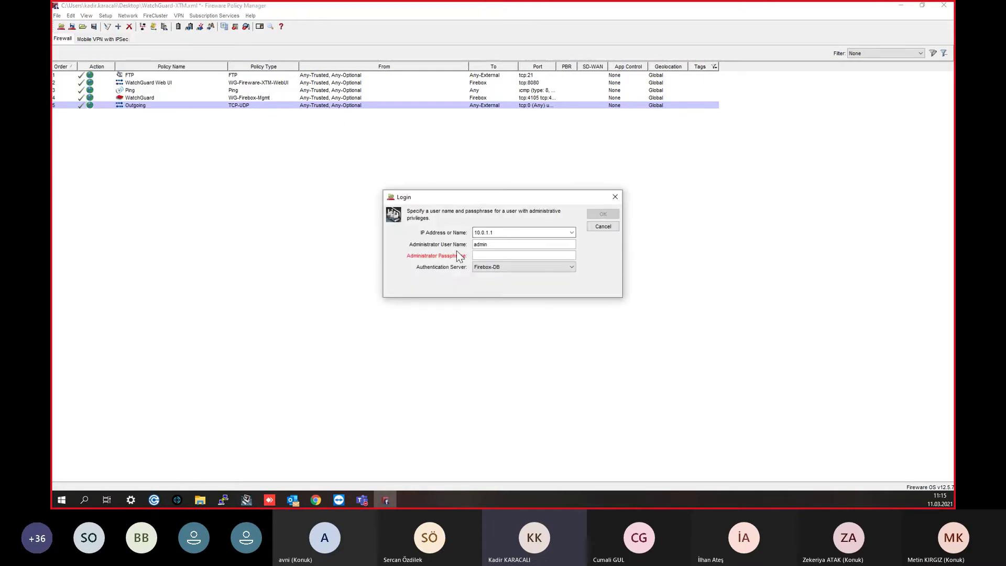
type("readwrite")
key("Return")
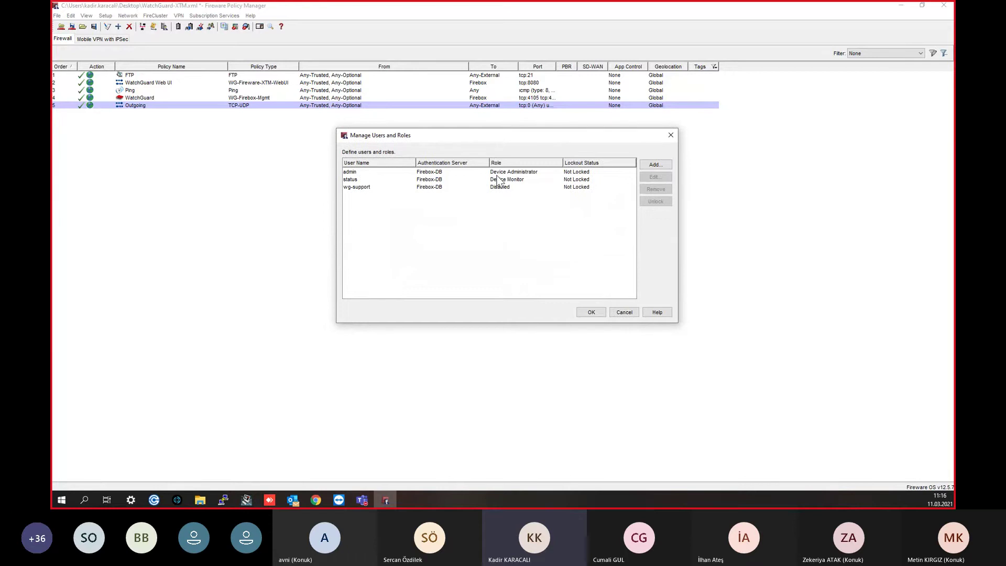
Step: Review the admin, status and wg-support accounts, then start adding a new user
left_click(493, 173)
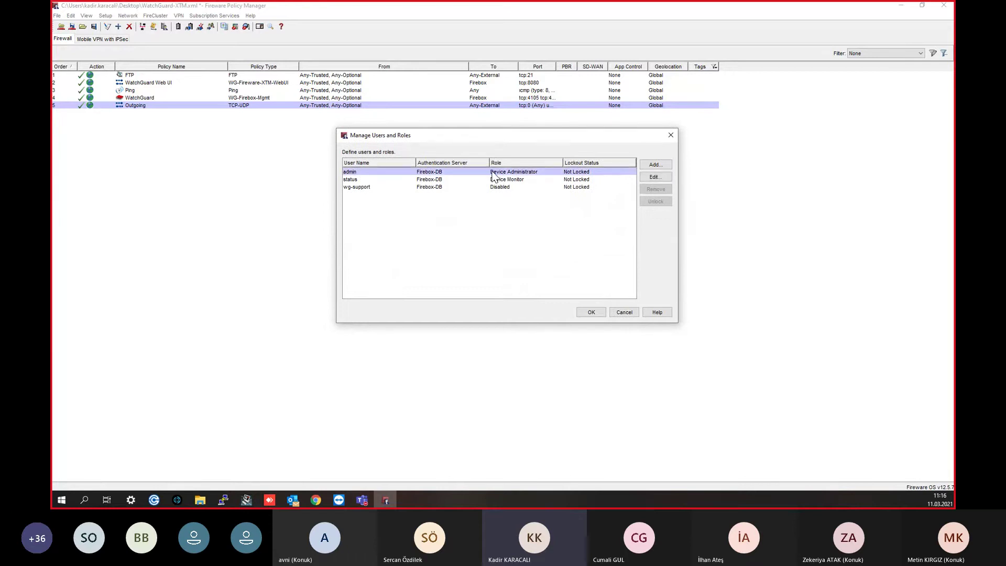
left_click(493, 180)
left_click(492, 187)
left_click(490, 181)
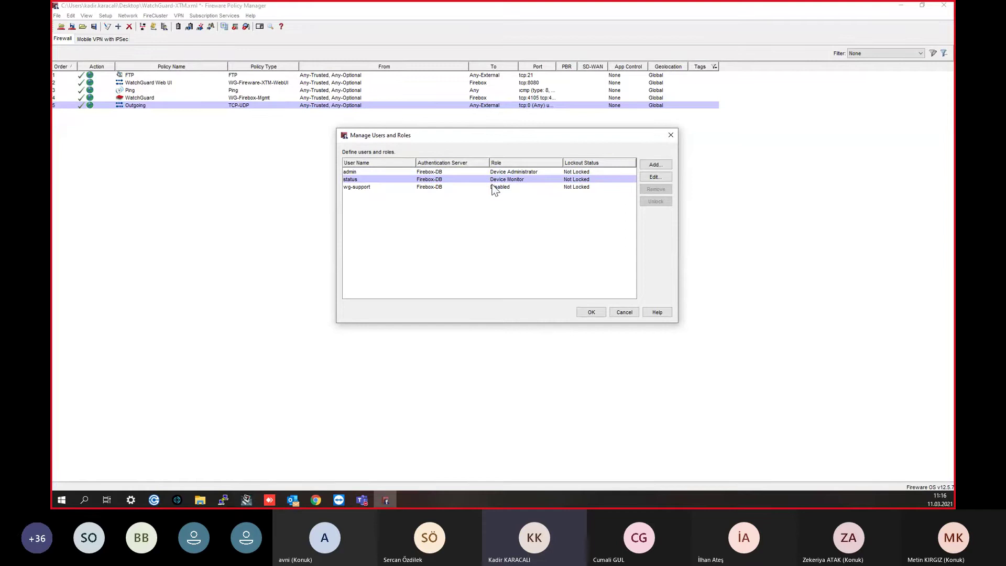
left_click(450, 187)
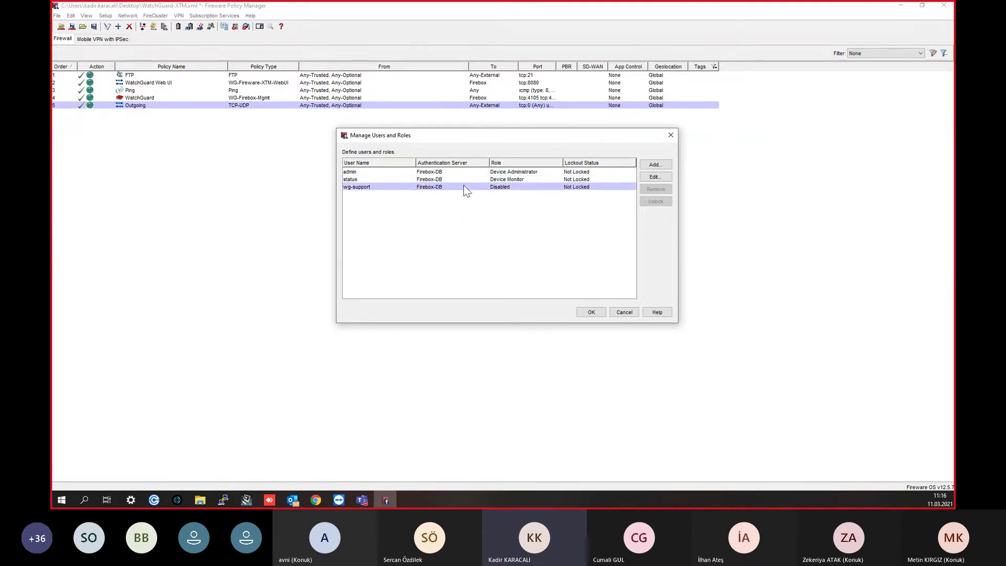
left_click(655, 165)
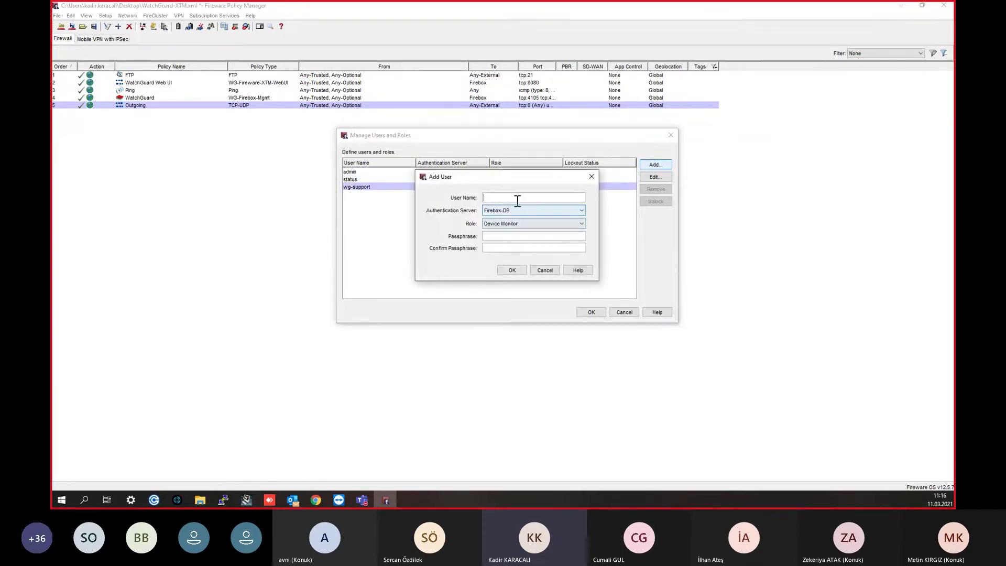
Step: Enter the new user name, keep Firebox-DB authentication, and assign the Device Administrator role
type("kadir")
left_click(511, 211)
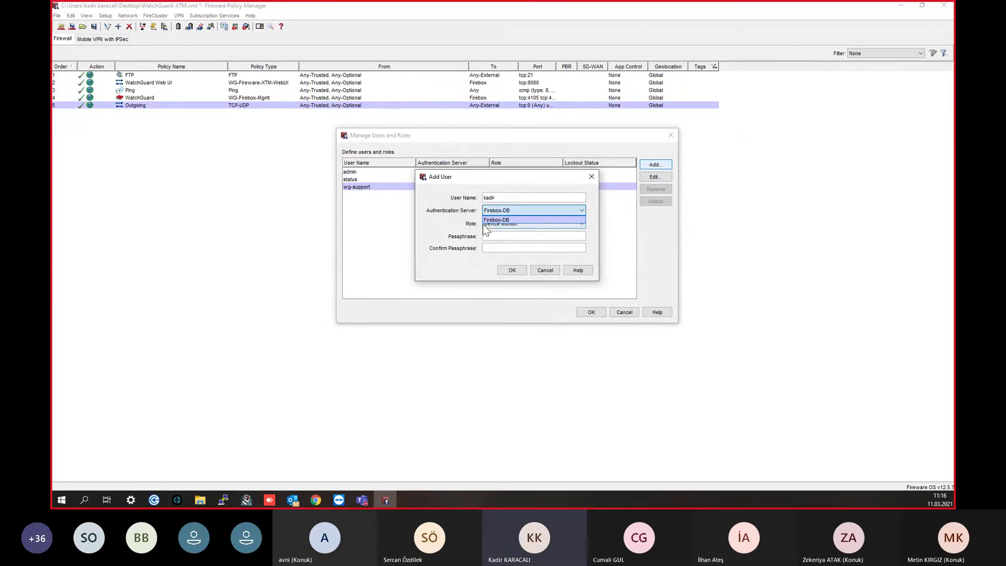
left_click(475, 215)
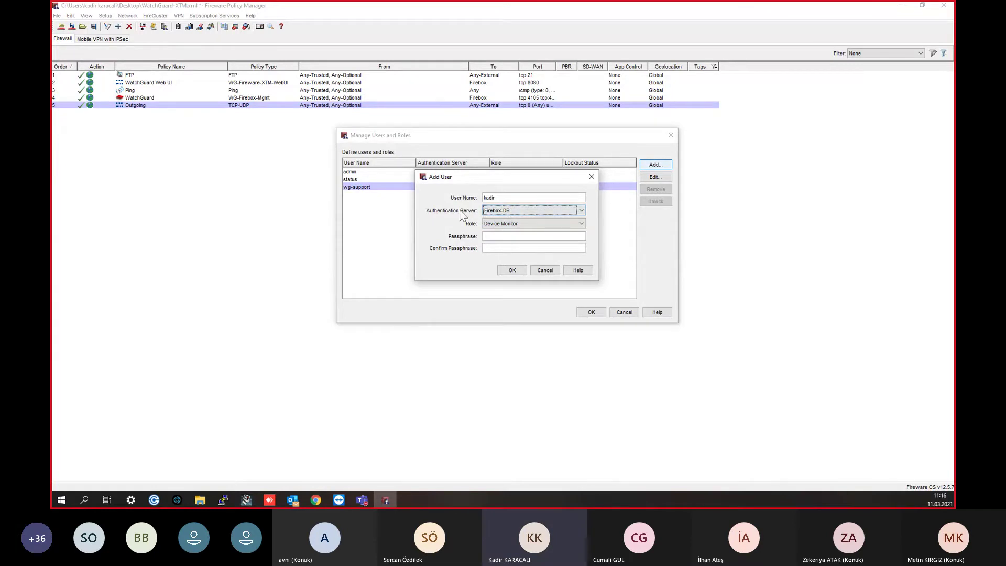
left_click(506, 225)
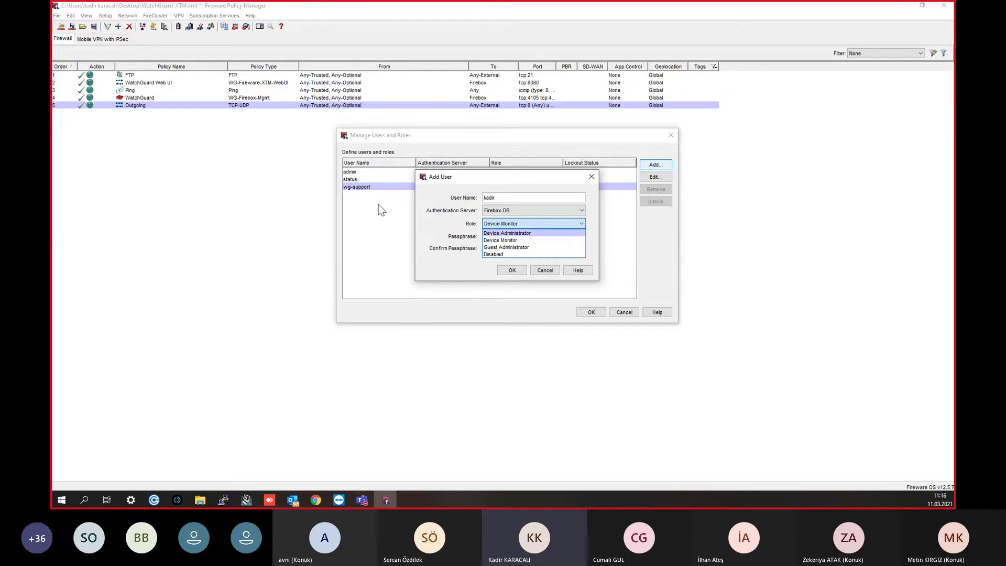
left_click(481, 173)
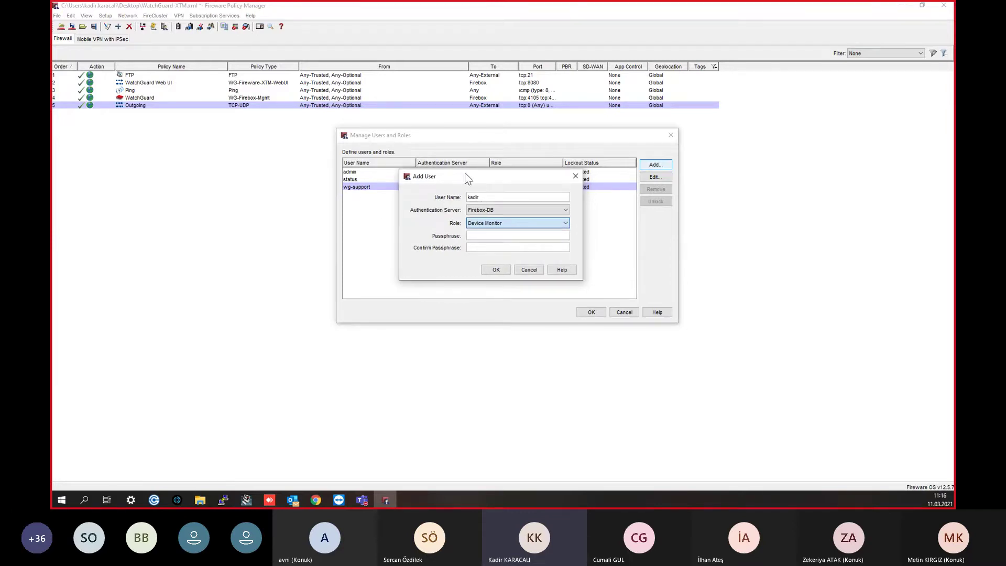
left_click_drag(492, 176, 240, 129)
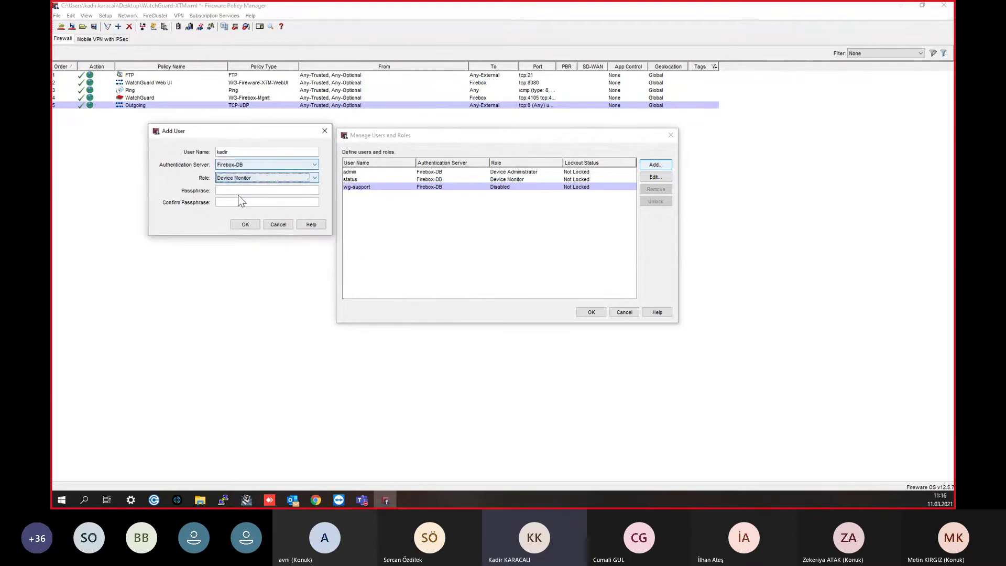
left_click(244, 177)
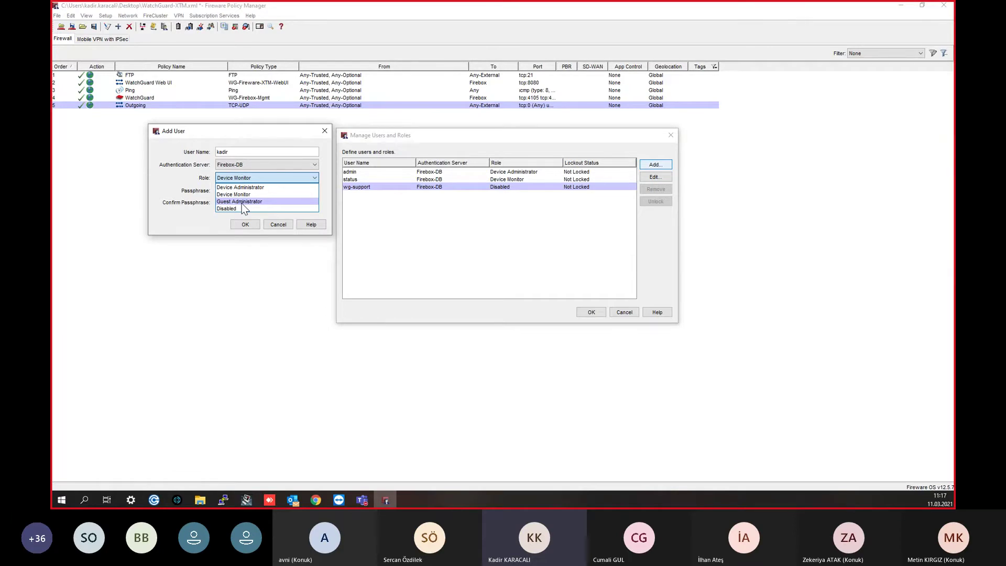
left_click(243, 202)
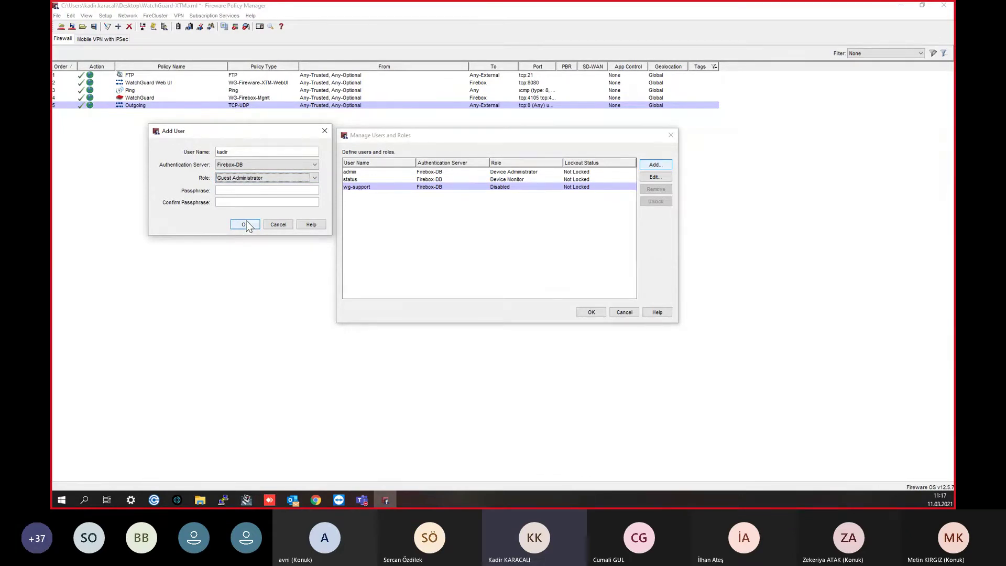
left_click(264, 178)
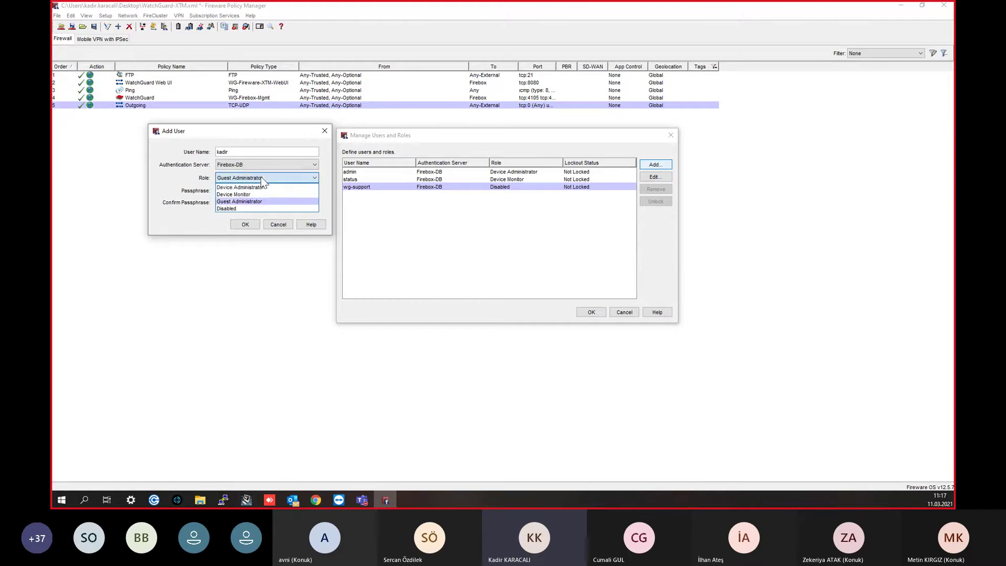
left_click(243, 187)
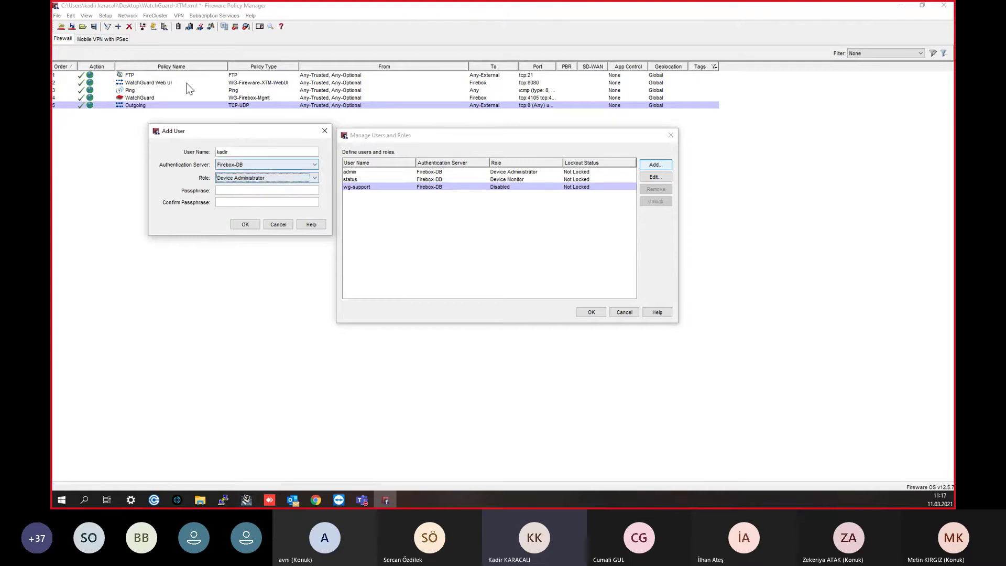
Step: Set and confirm the new user's passphrase and add the user
left_click(234, 191)
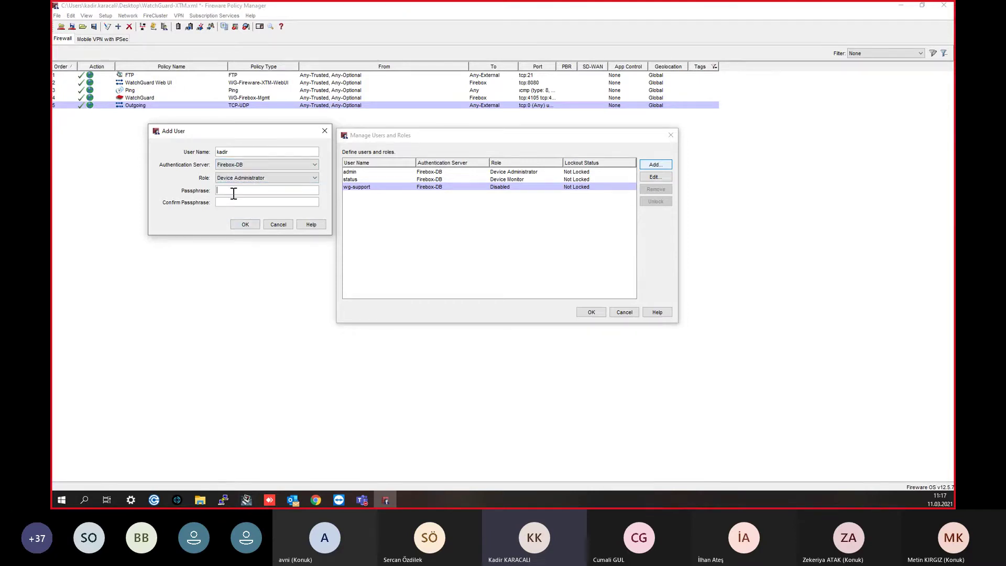
type("**********")
left_click(252, 204)
type("***********")
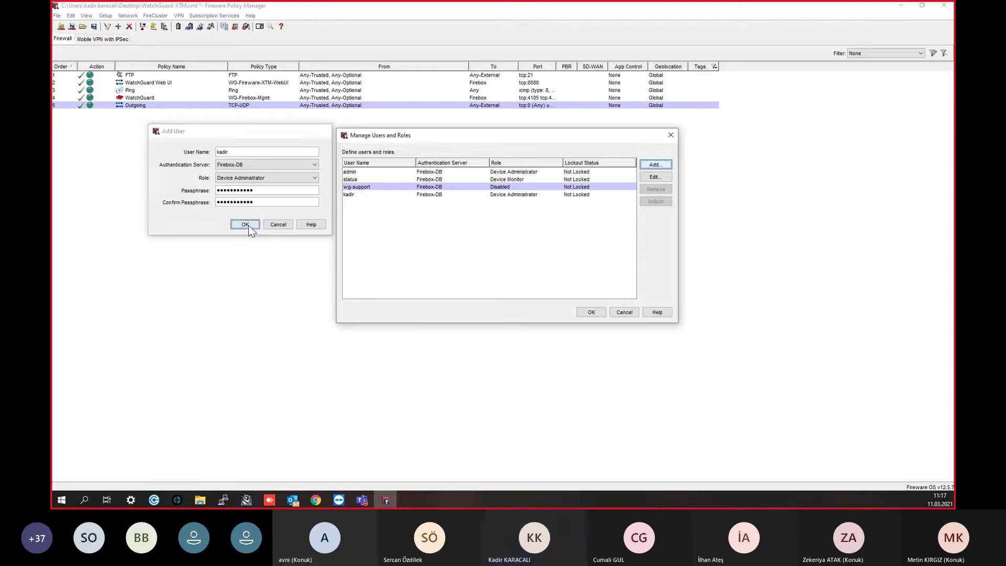
left_click(246, 225)
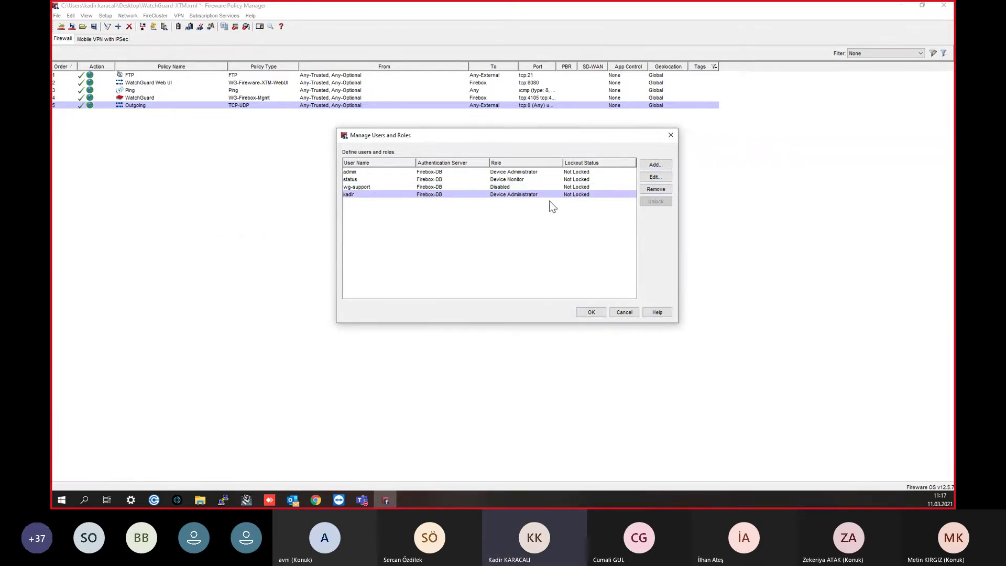
Step: Save the user changes to the device, then start Save to Firebox logged in as the new administrator
left_click(589, 312)
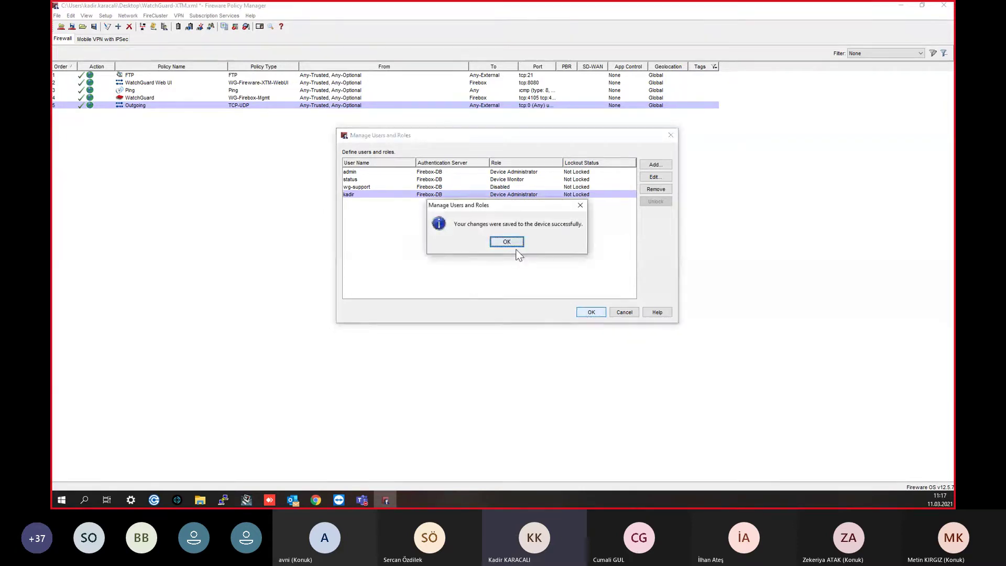
left_click(512, 244)
left_click(73, 27)
double_click(497, 244)
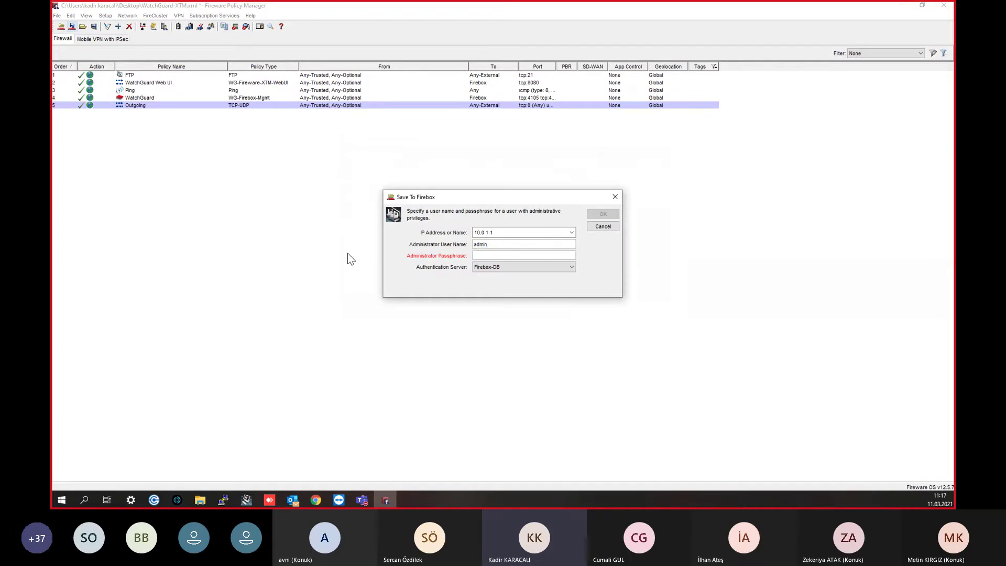
type("kadir••••••")
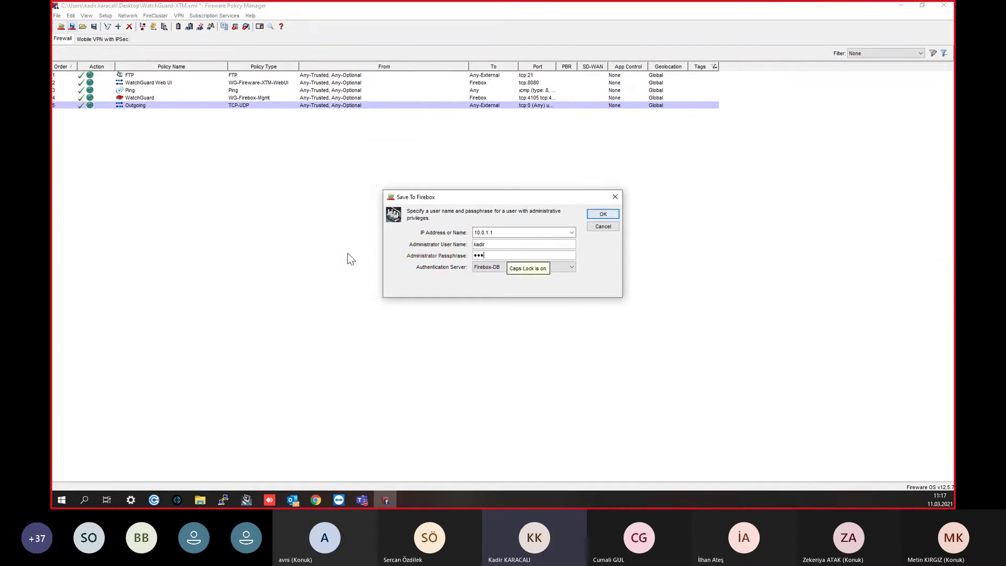
type("•••••")
key("Return")
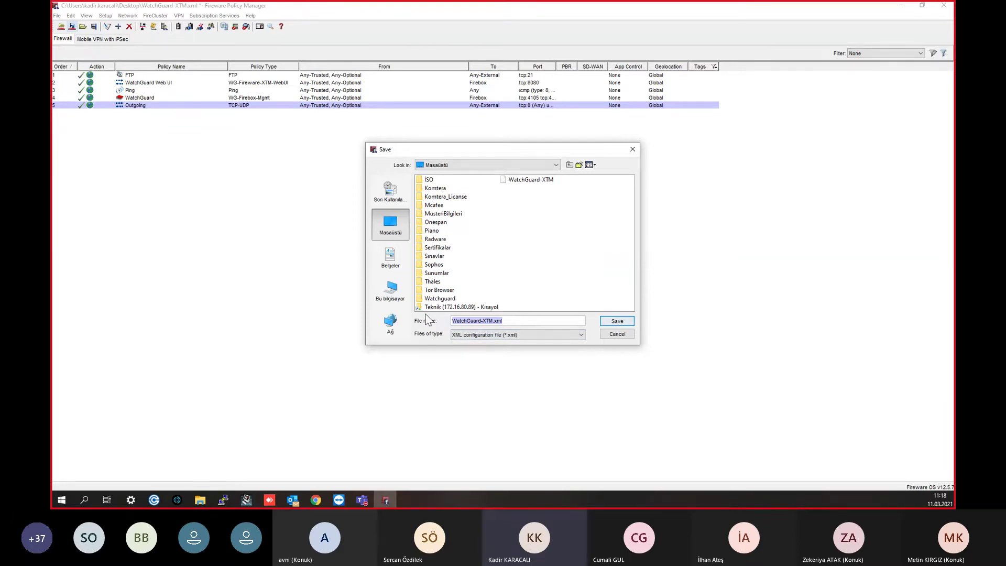
Step: Save the configuration file as Deneme.xml and switch to System Manager
type("T")
type("eneme")
left_click(617, 321)
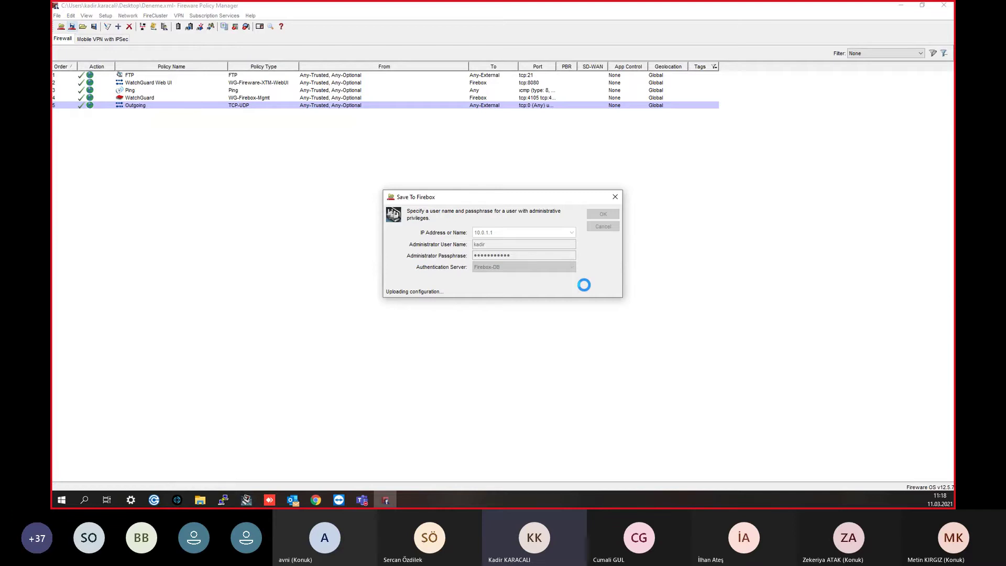
left_click(246, 500)
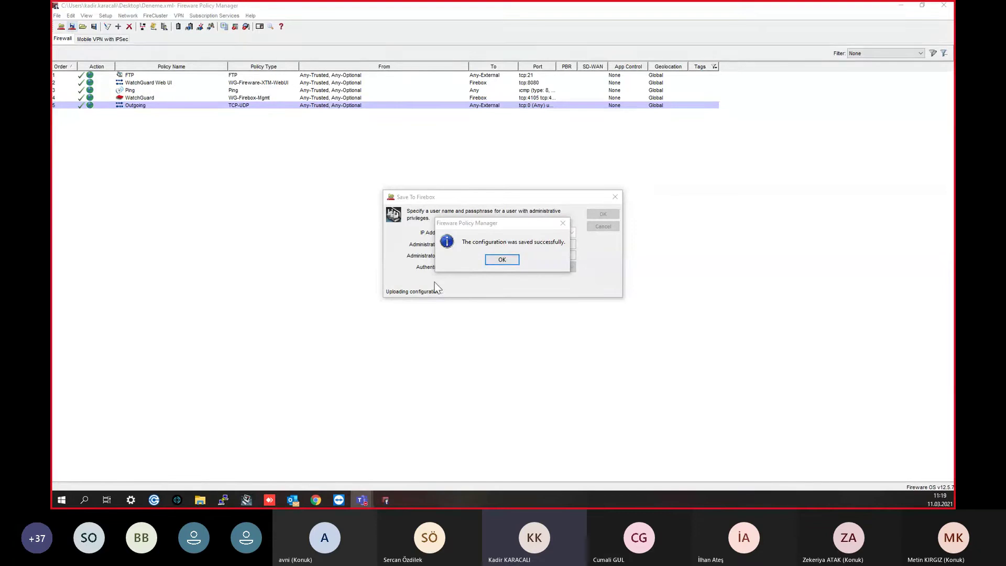
left_click(242, 501)
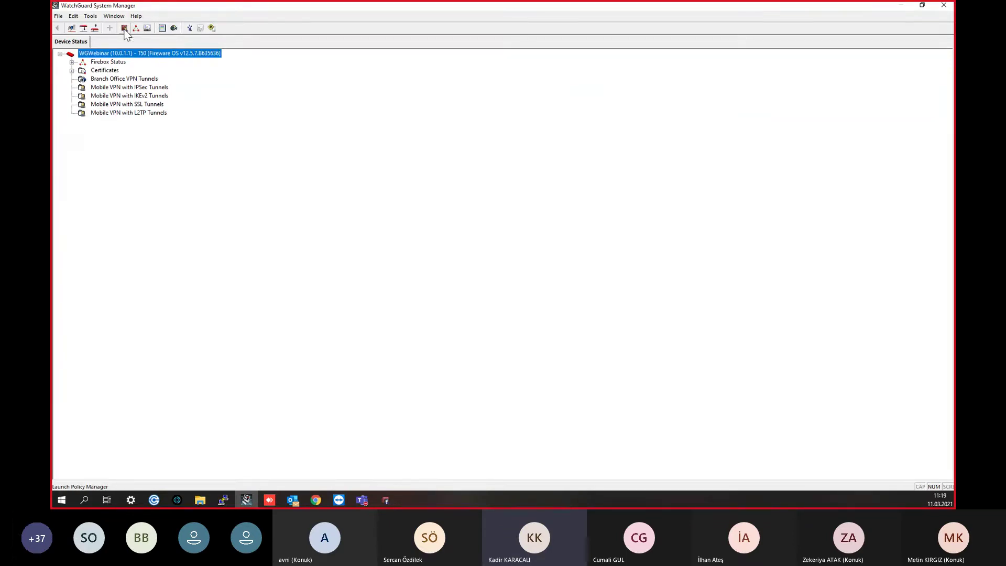
Step: Bring Policy Manager back to the front and acknowledge the successful configuration save
left_click(388, 498)
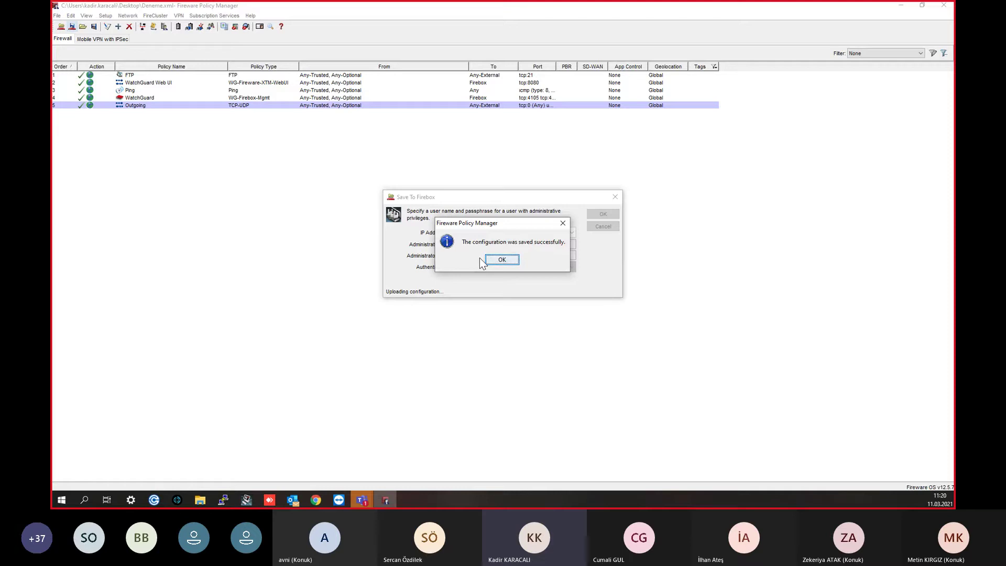
left_click(502, 261)
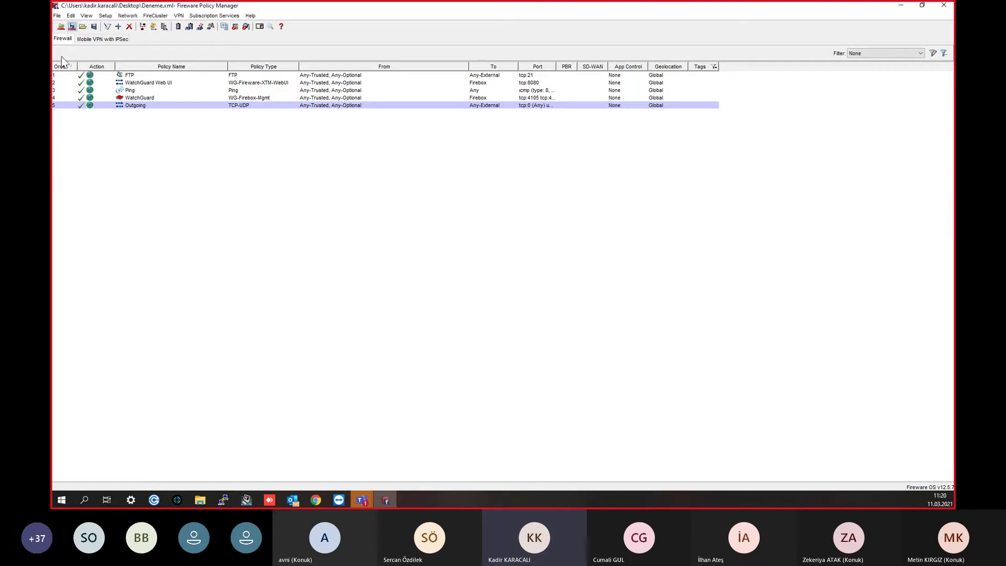
Step: Delete the Outgoing policy from the Deneme.xml configuration
left_click(58, 15)
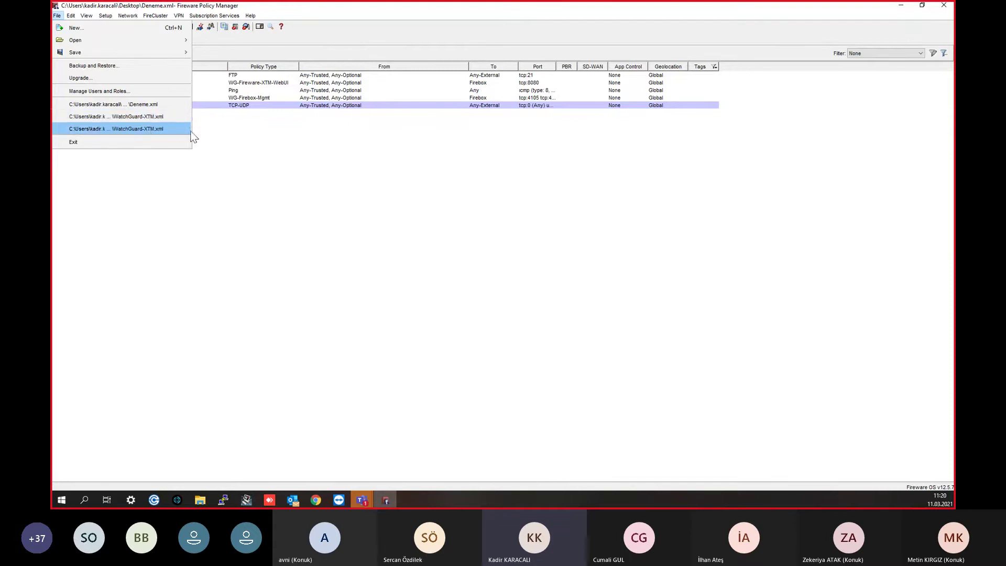
left_click(511, 272)
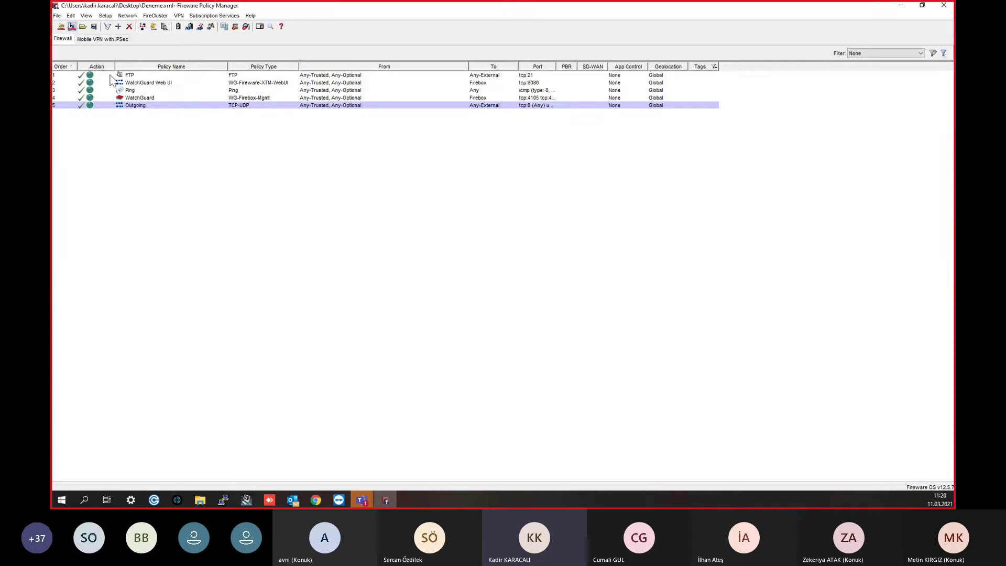
right_click(181, 209)
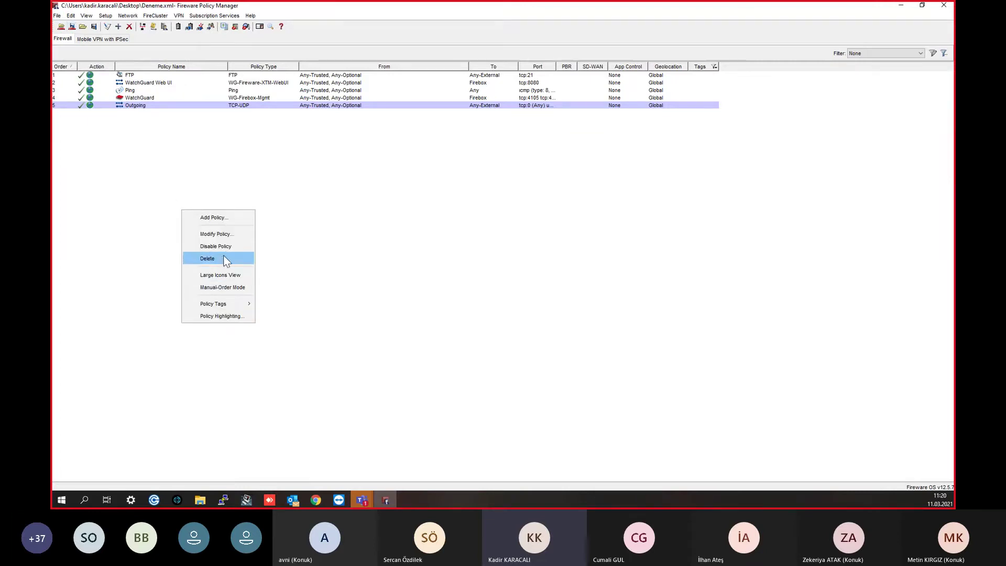
left_click(210, 106)
right_click(200, 103)
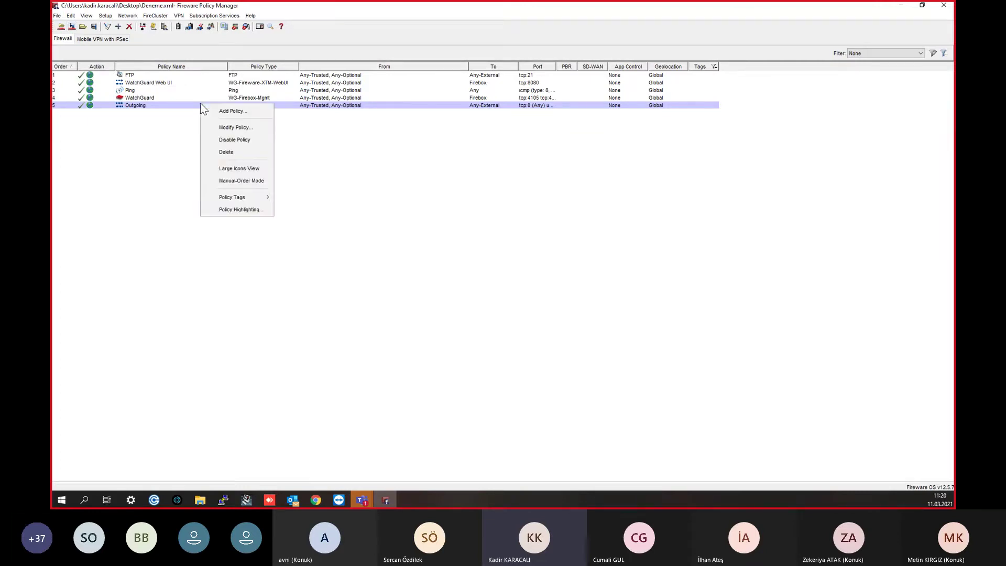
left_click(230, 153)
left_click(484, 260)
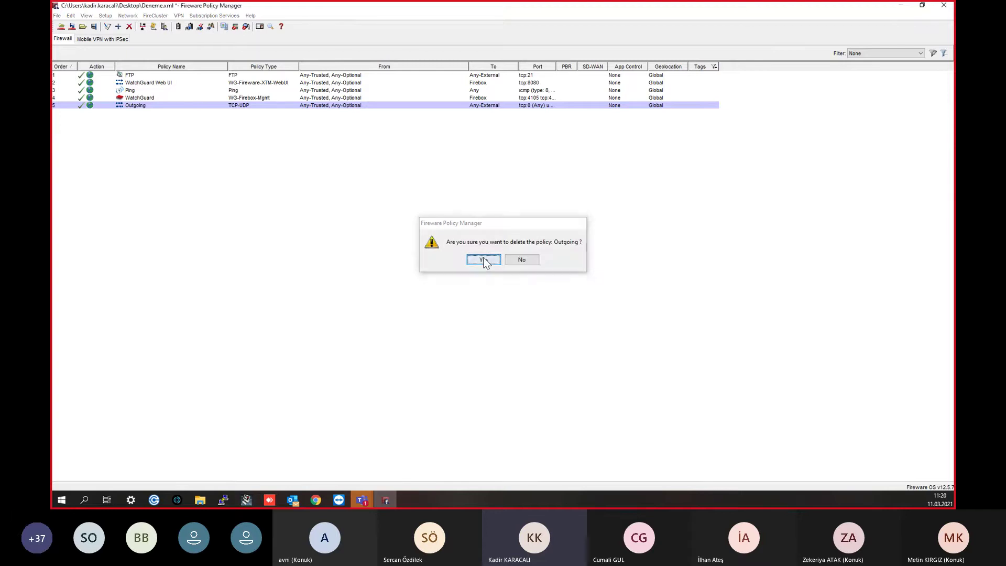
Step: Cancel Save to Firebox and close Policy Manager, discarding changes to Deneme.xml
left_click(72, 26)
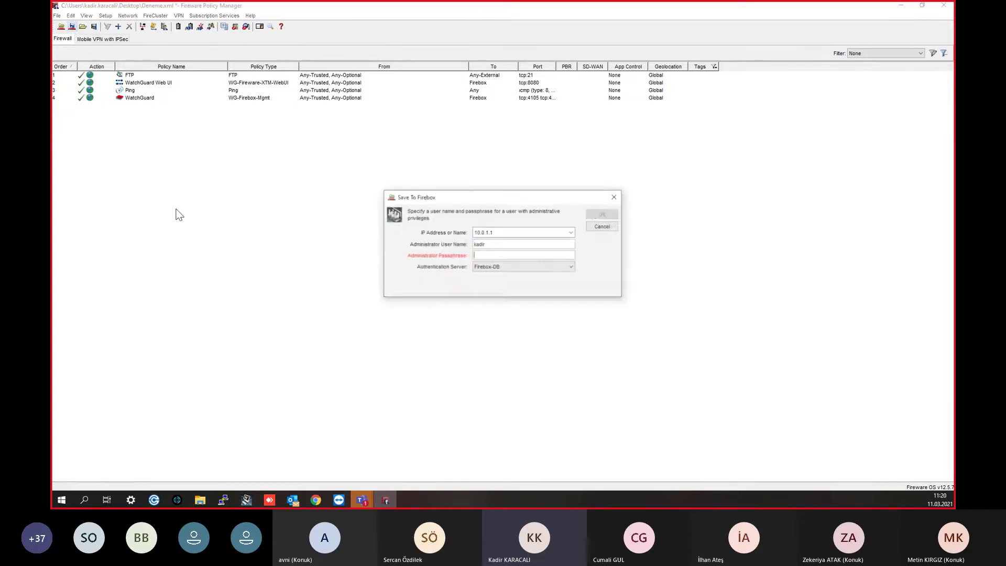
left_click(615, 198)
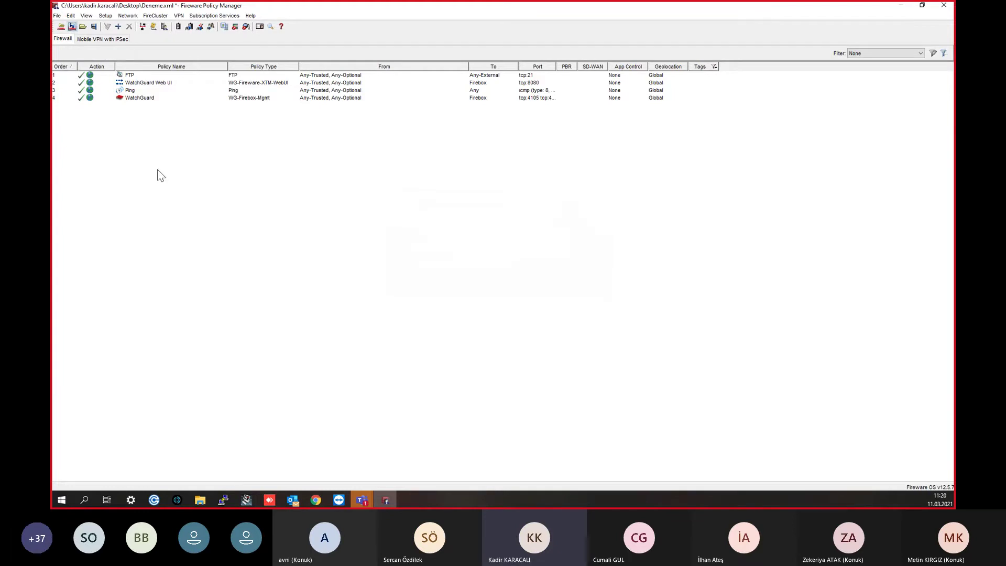
right_click(158, 150)
left_click(128, 105)
left_click(944, 5)
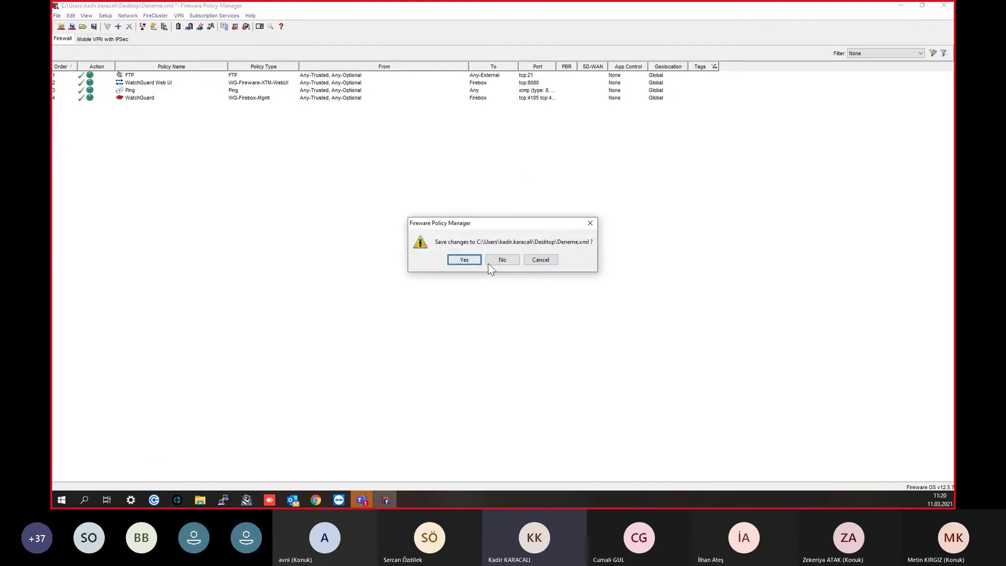
left_click(502, 261)
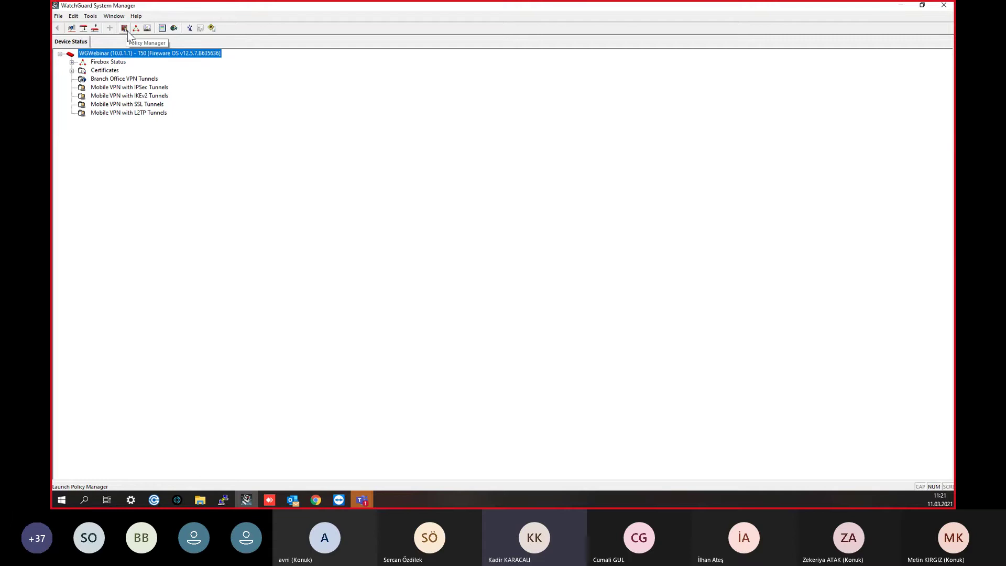
Step: Launch Policy Manager for the WGWebinar Firebox and move its window to the screen centre
left_click(125, 30)
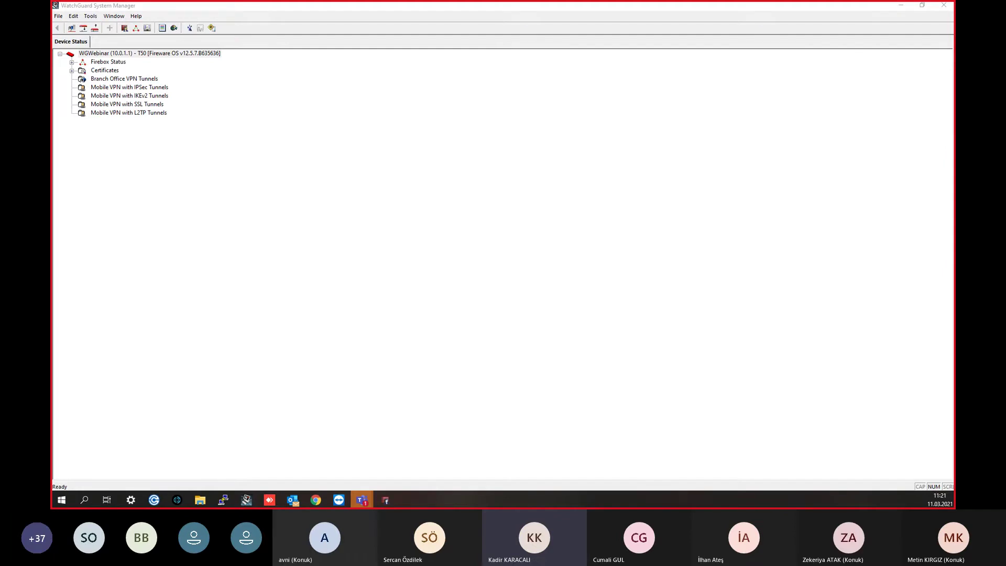
left_click_drag(989, 121, 466, 75)
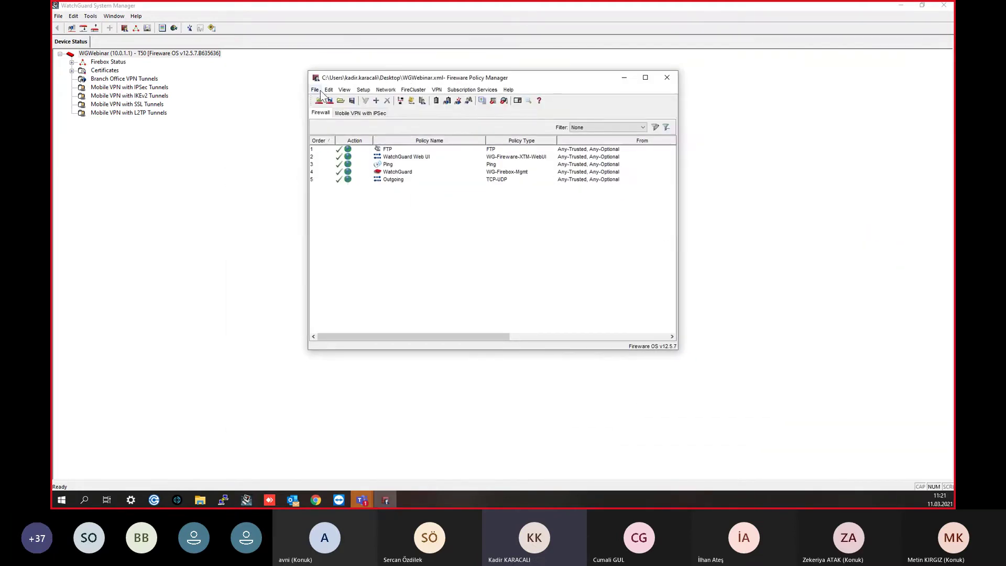
right_click(387, 149)
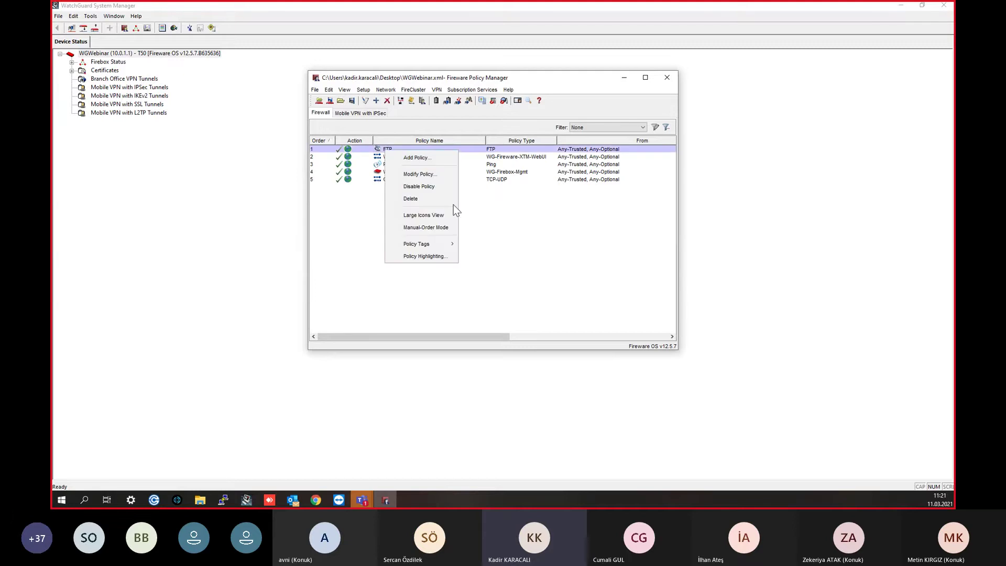
left_click(415, 202)
left_click(474, 226)
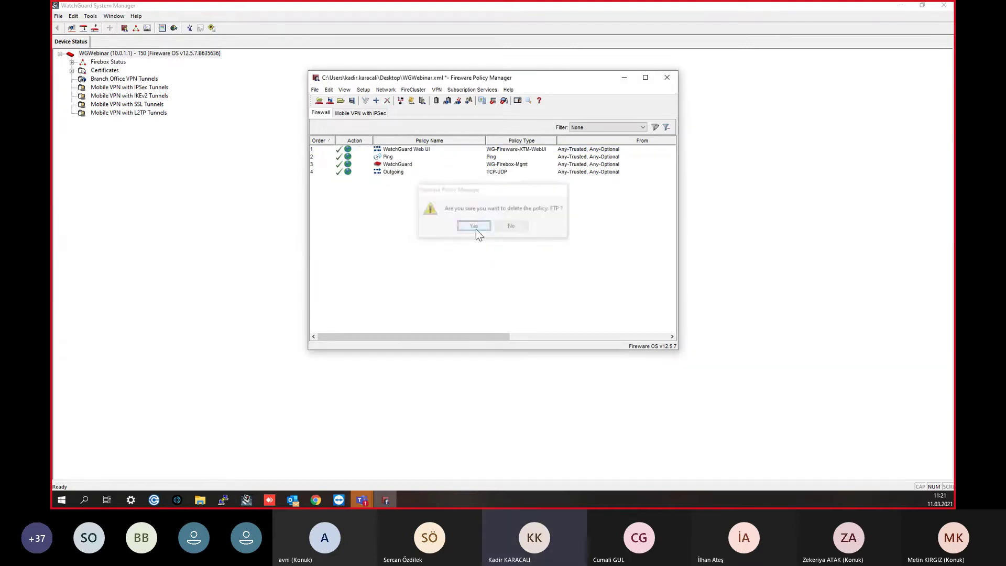
left_click(315, 90)
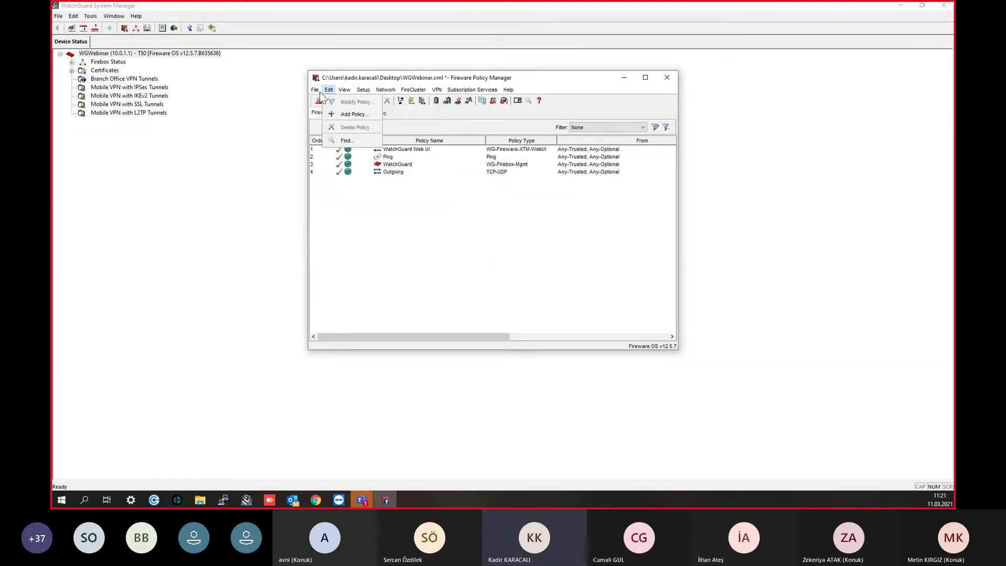
mouse_move(328, 90)
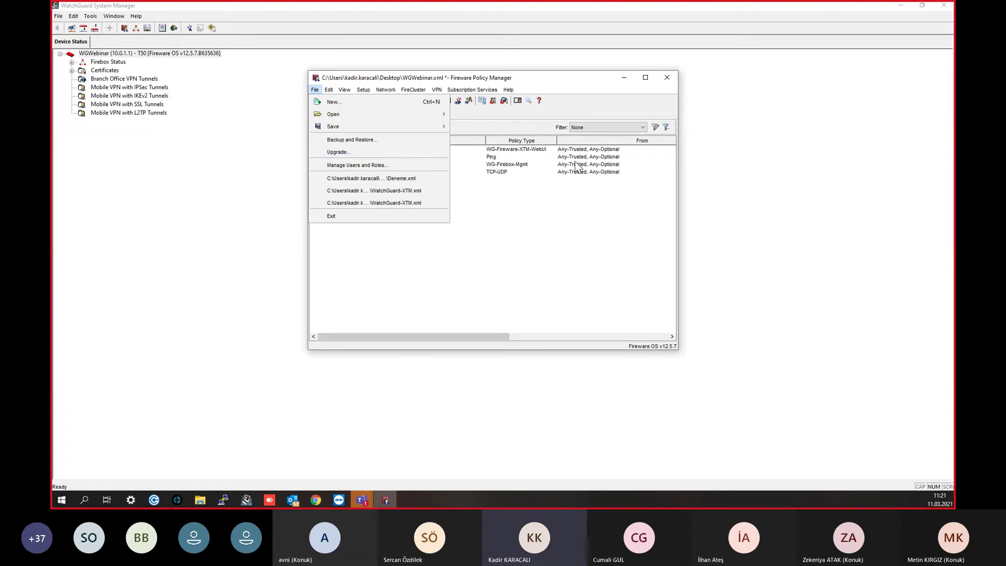
mouse_move(369, 130)
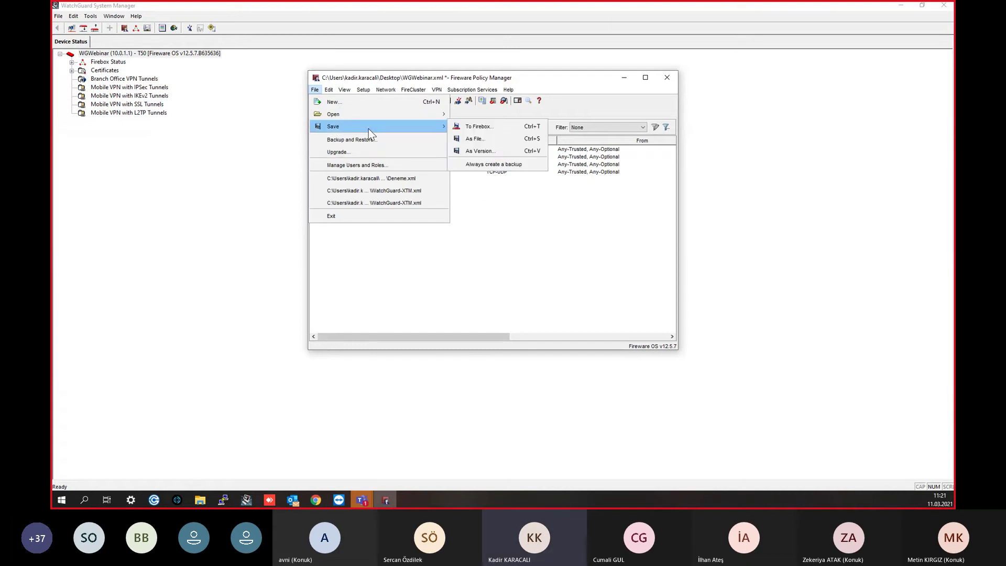
left_click(478, 127)
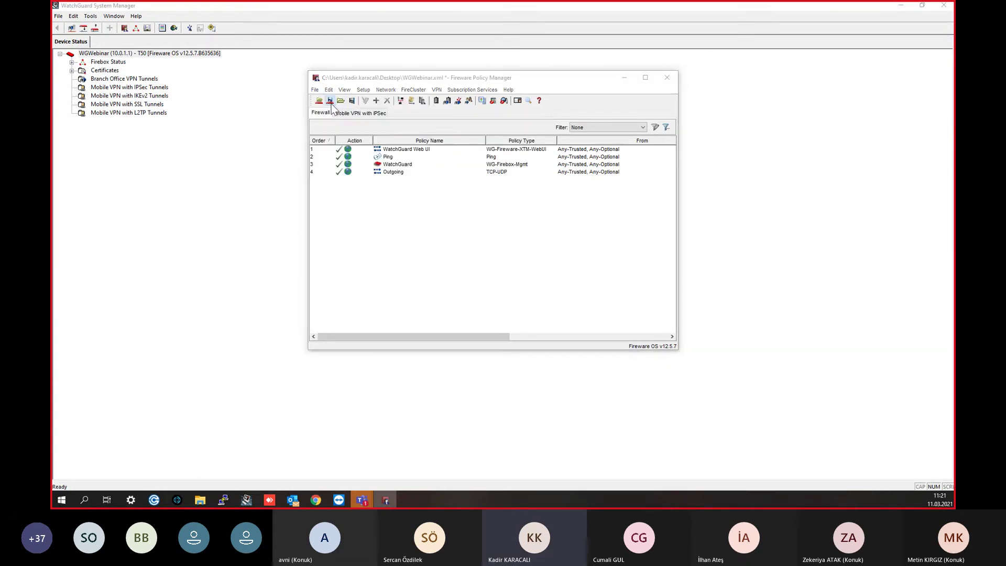
left_click(605, 164)
left_click(315, 89)
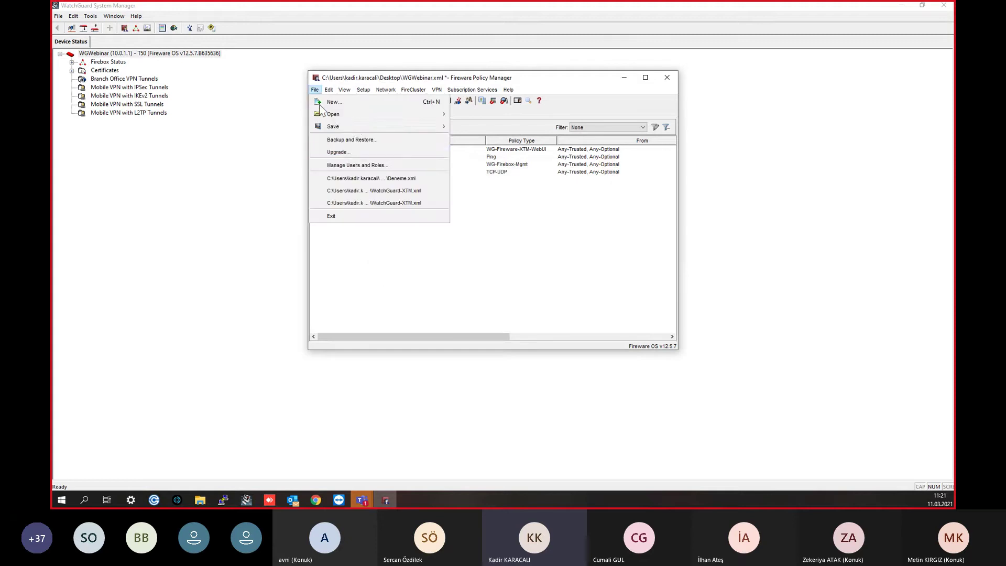
mouse_move(353, 127)
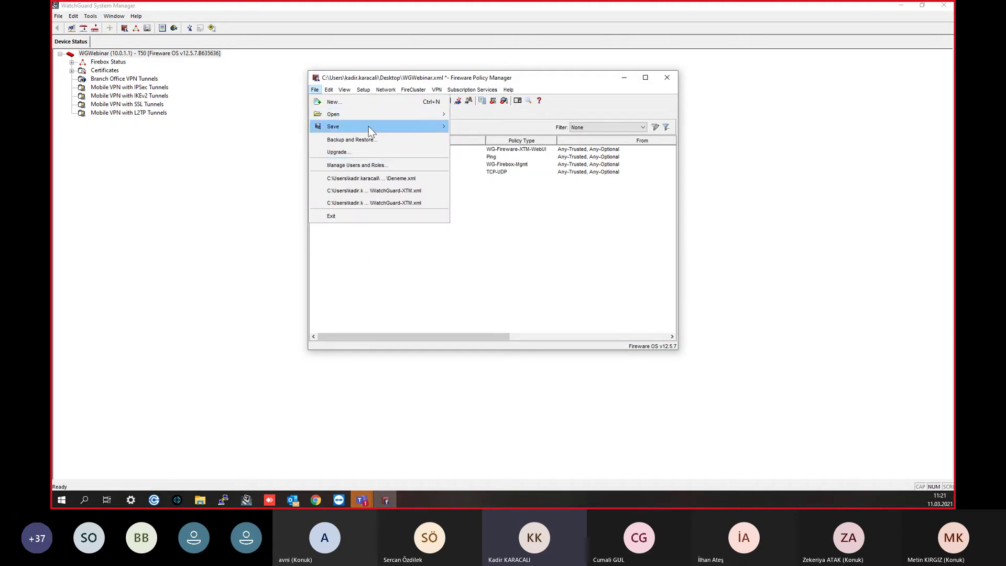
mouse_move(425, 128)
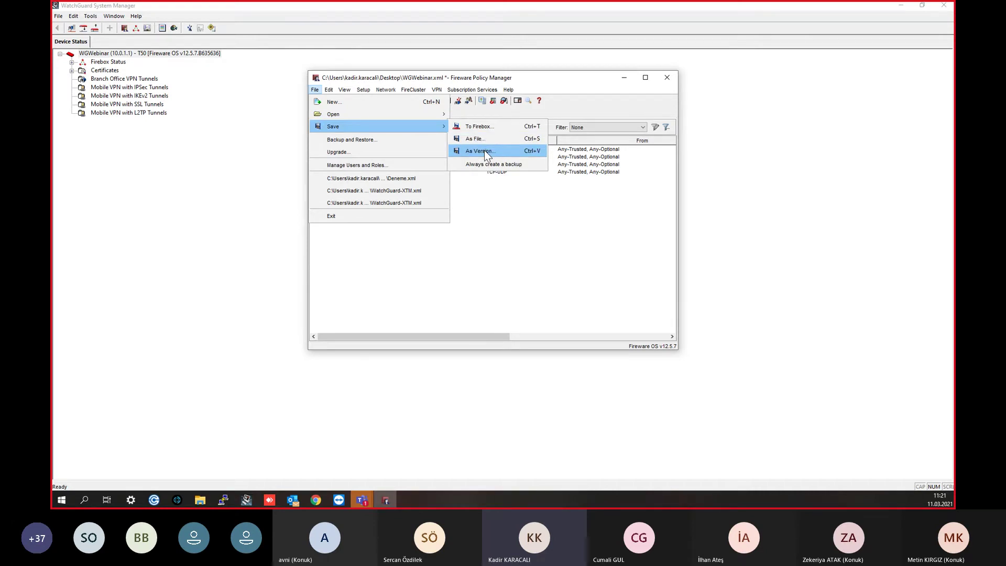
left_click(485, 152)
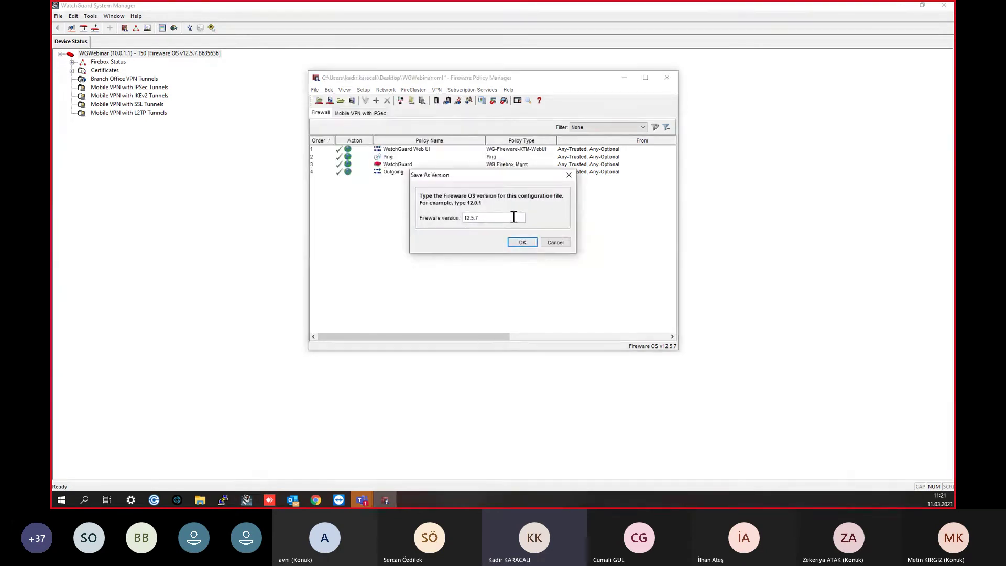
left_click_drag(512, 217, 472, 220)
left_click(472, 220)
left_click_drag(478, 220, 472, 222)
left_click(569, 175)
Step: Start saving the four-policy configuration to the Firebox using the admin passphrase
left_click(317, 90)
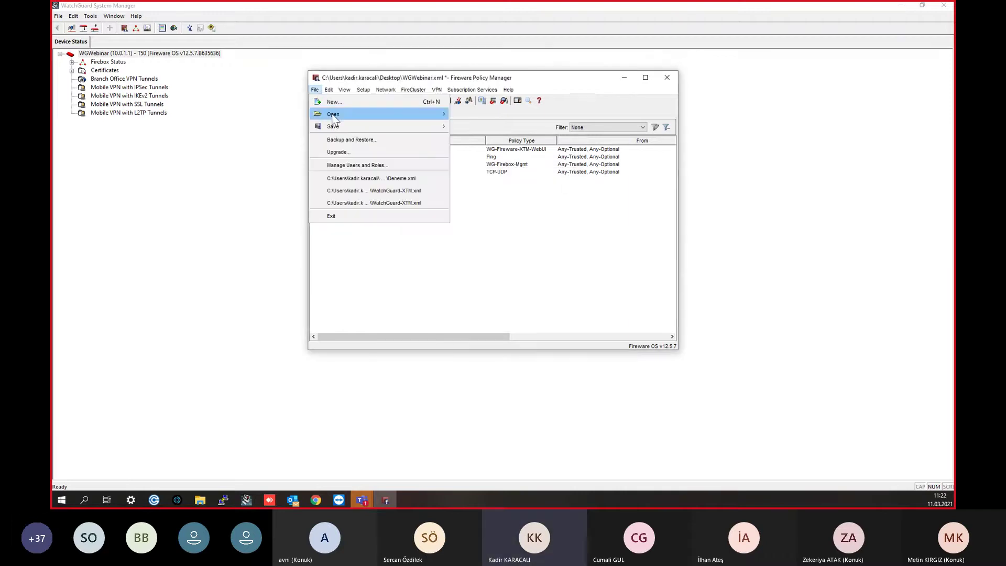
left_click(315, 90)
left_click(315, 90)
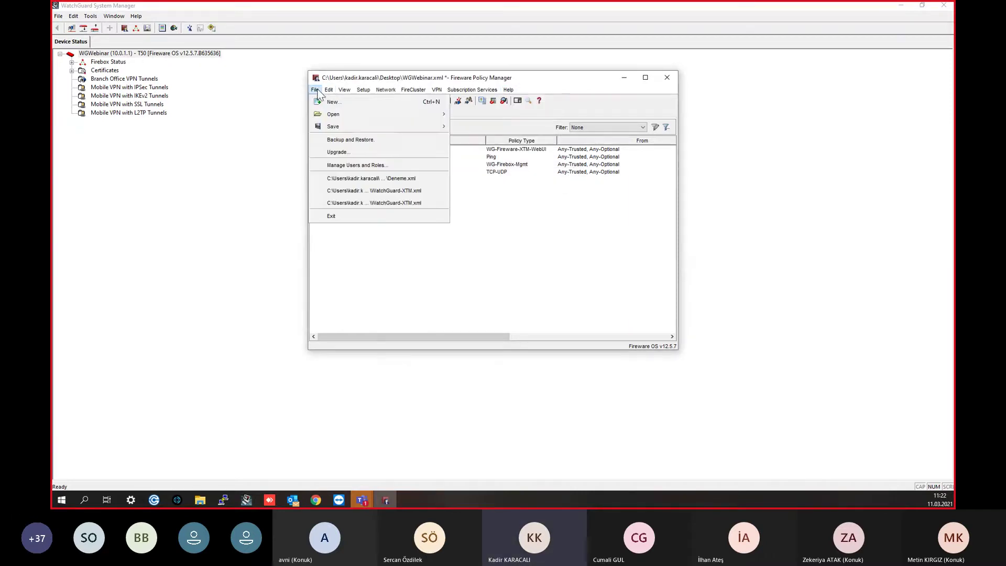
left_click(489, 126)
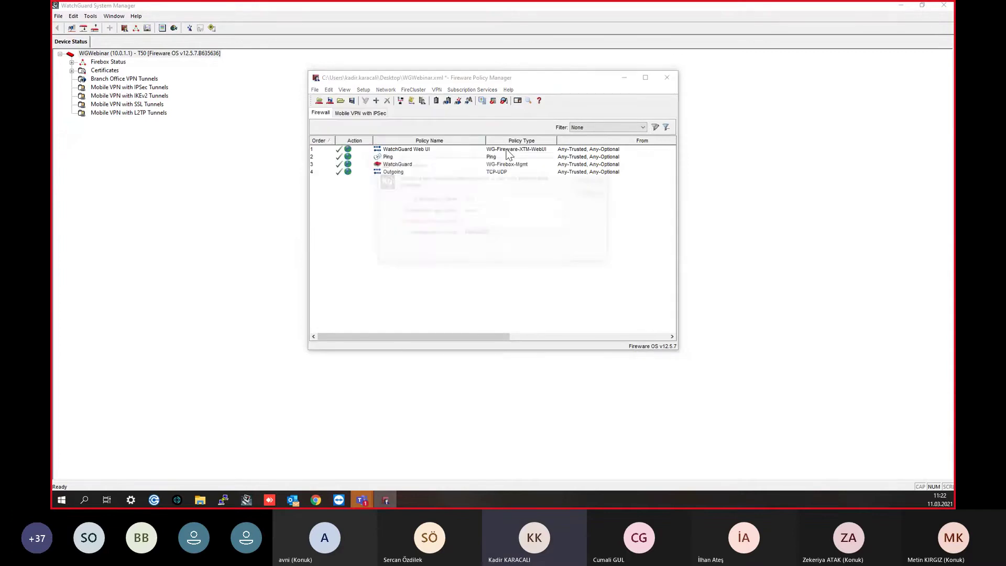
left_click(506, 222)
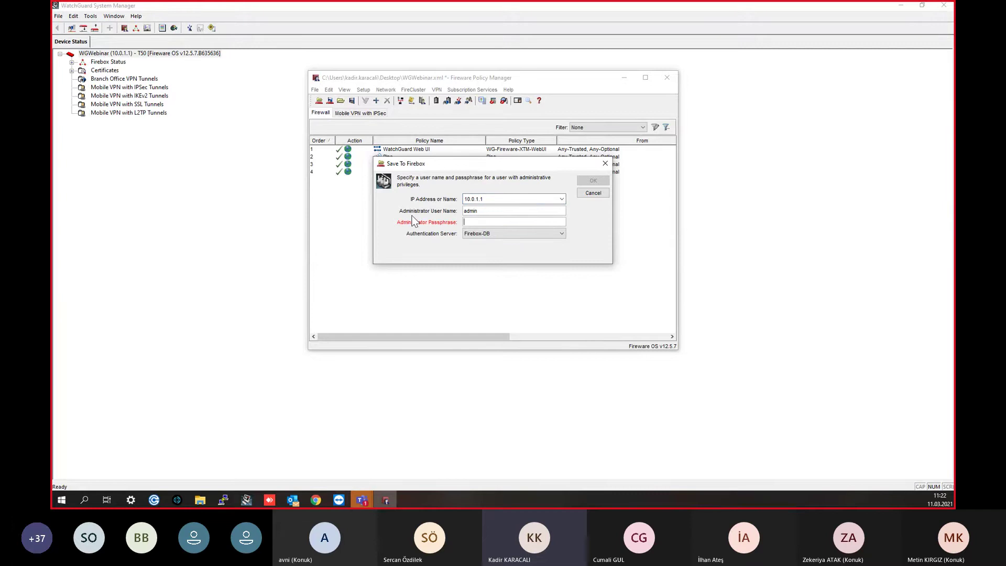
type("*********")
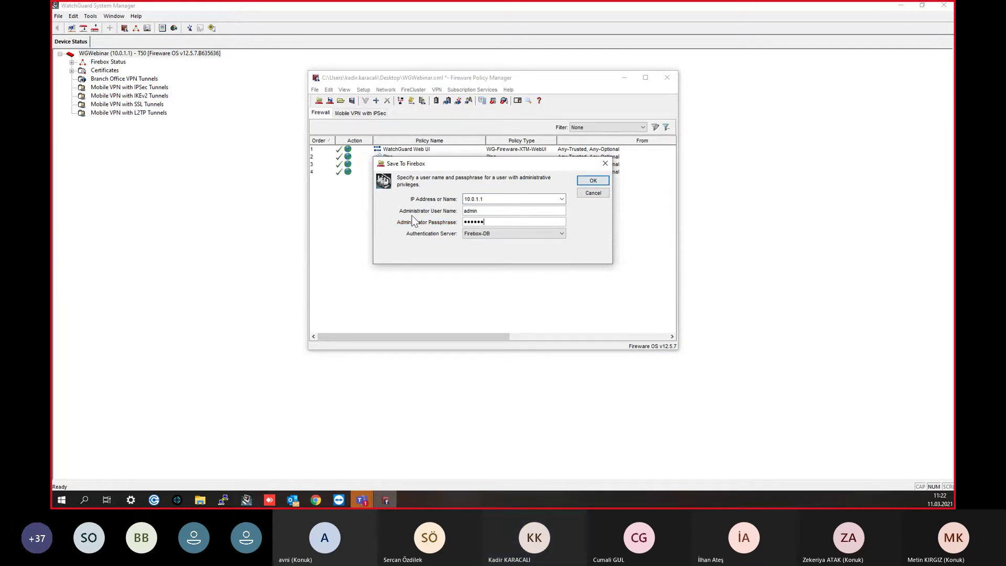
key("Return")
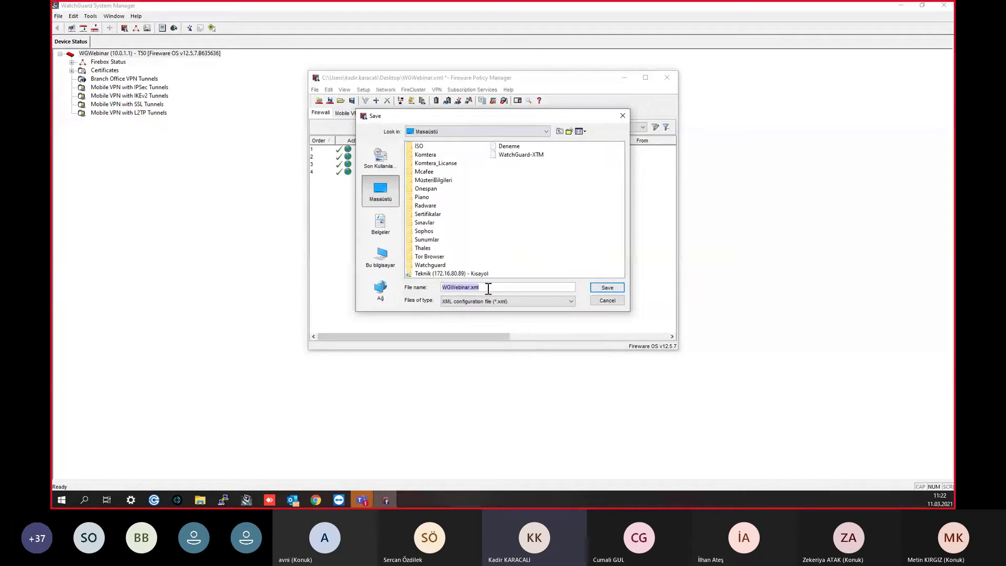
Step: Save the configuration file as WGWebinar.xml and acknowledge the success message
left_click(607, 287)
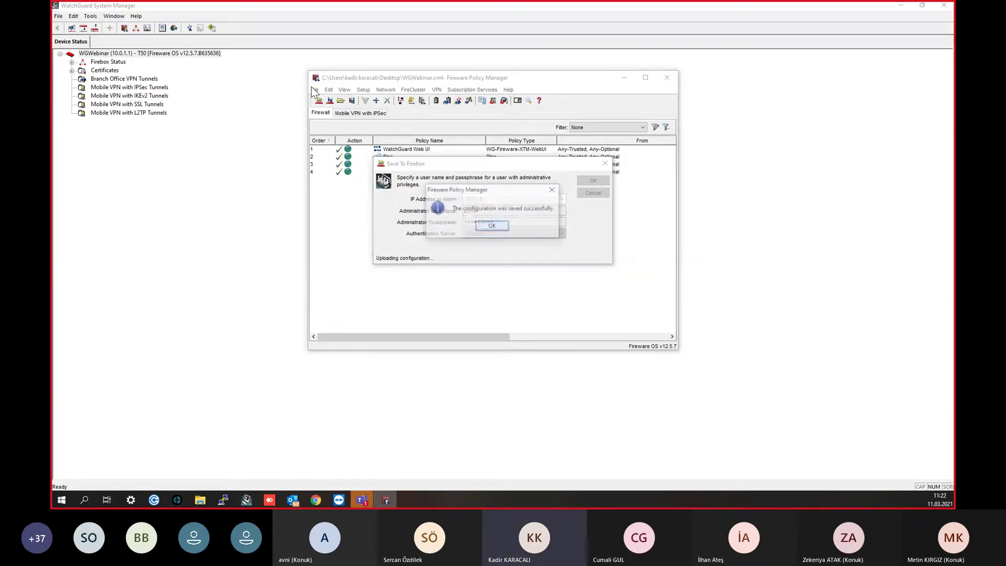
left_click(492, 226)
left_click(316, 91)
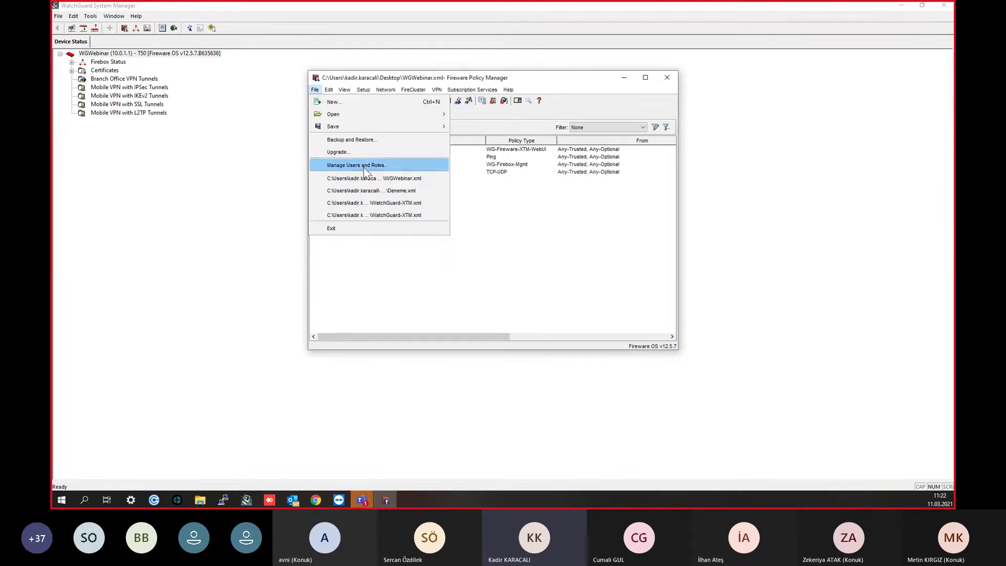
left_click(390, 175)
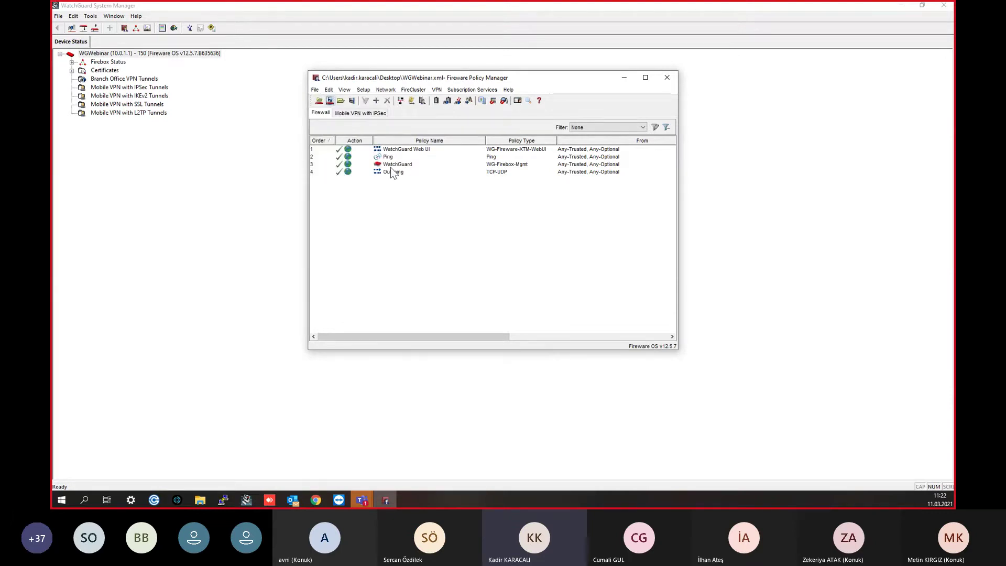
Step: Open the recent Deneme.xml and upload it to the Firebox with the admin passphrase
left_click(314, 90)
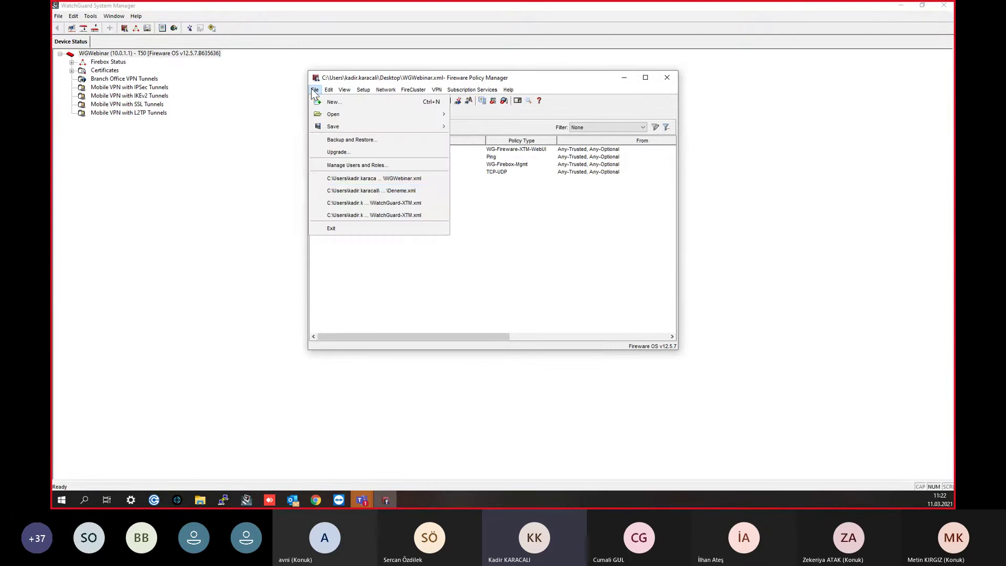
left_click(372, 190)
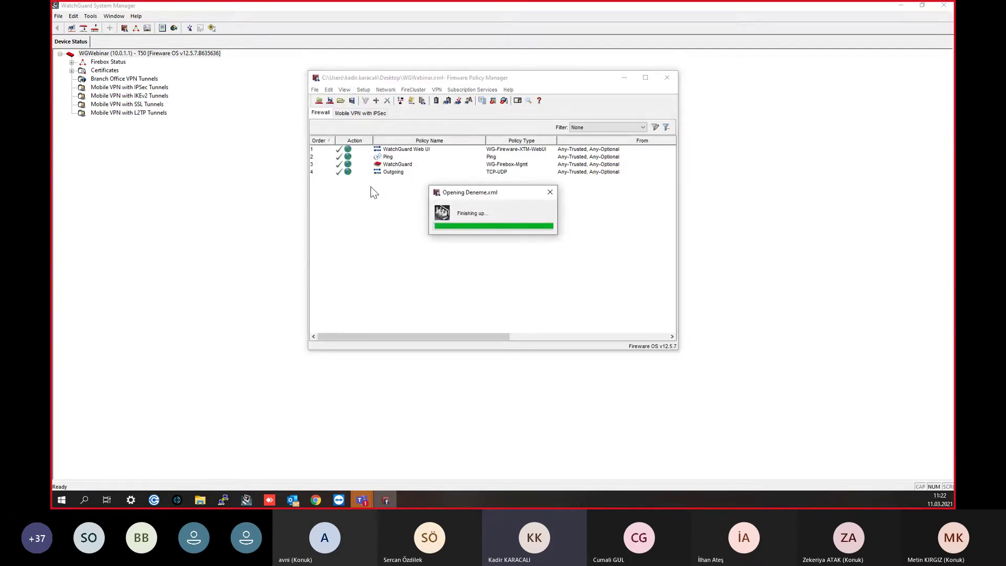
left_click(388, 150)
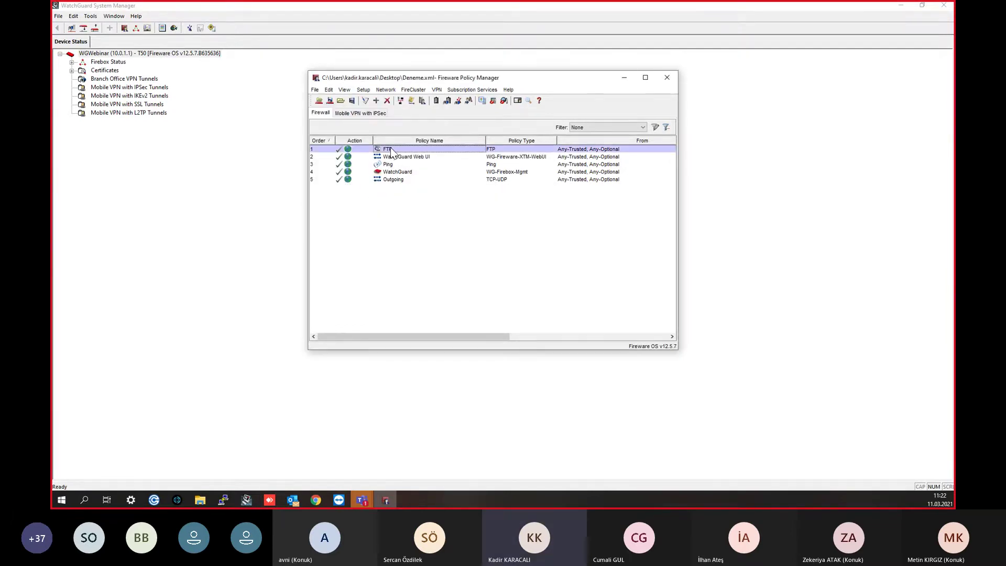
left_click(330, 101)
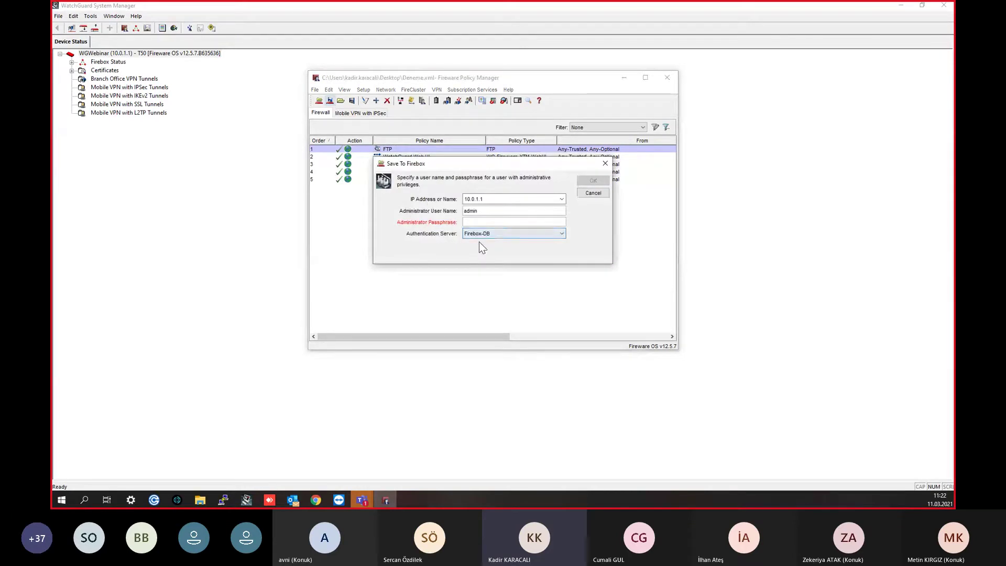
type("*********")
key("Return")
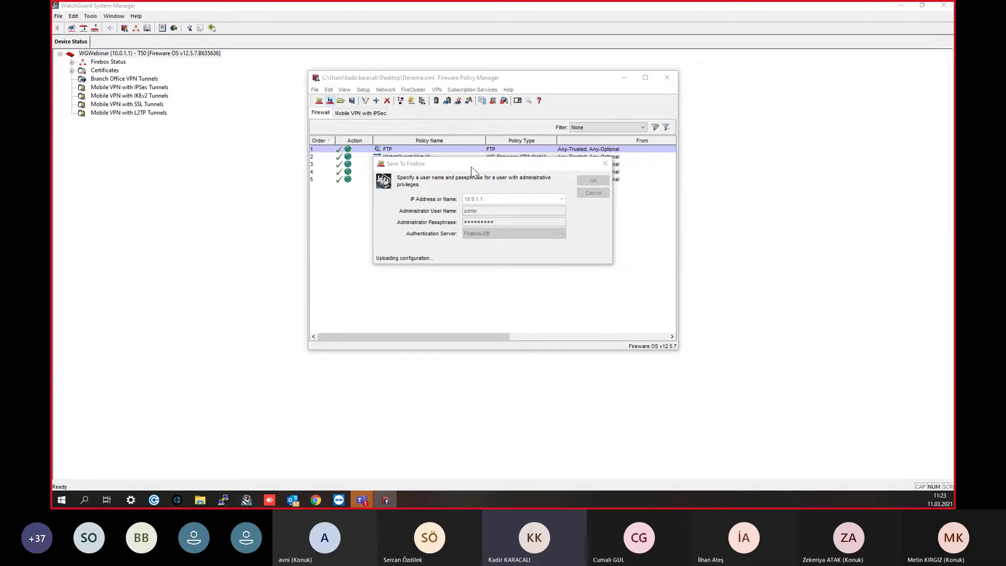
left_click(491, 225)
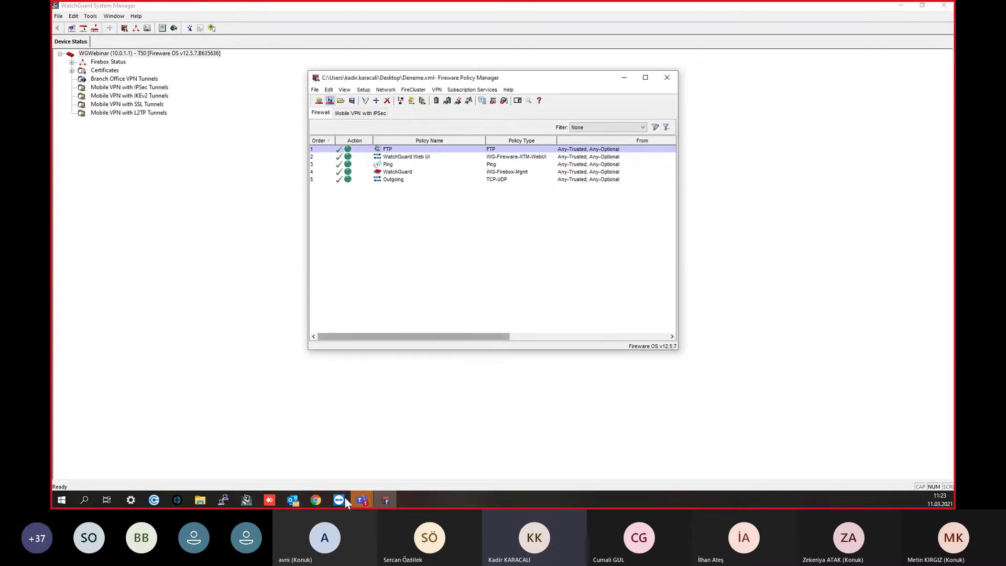
left_click(316, 500)
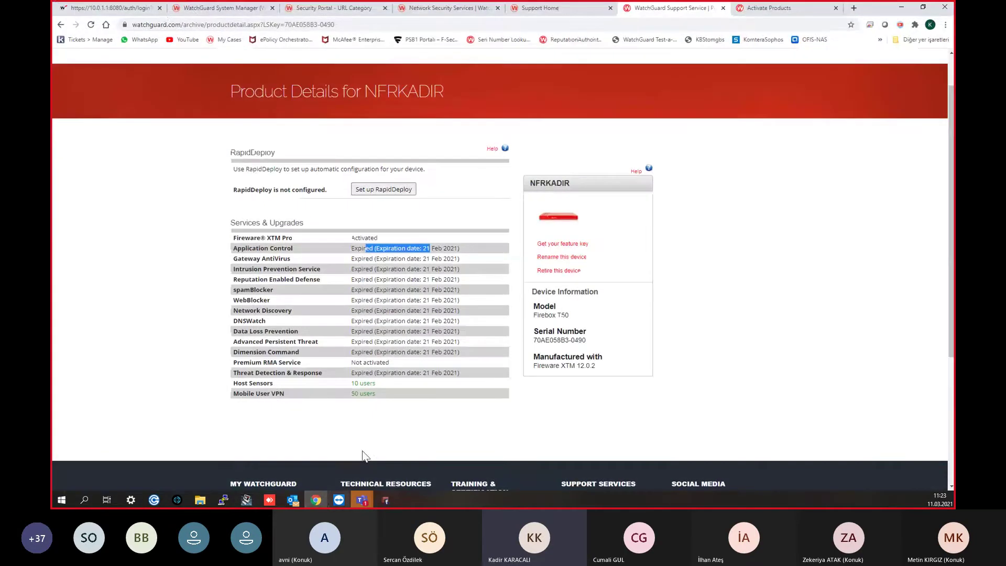
Step: Log into the 10.0.1.1:8080 Fireware Web UI with the new user's name and passphrase
left_click(110, 8)
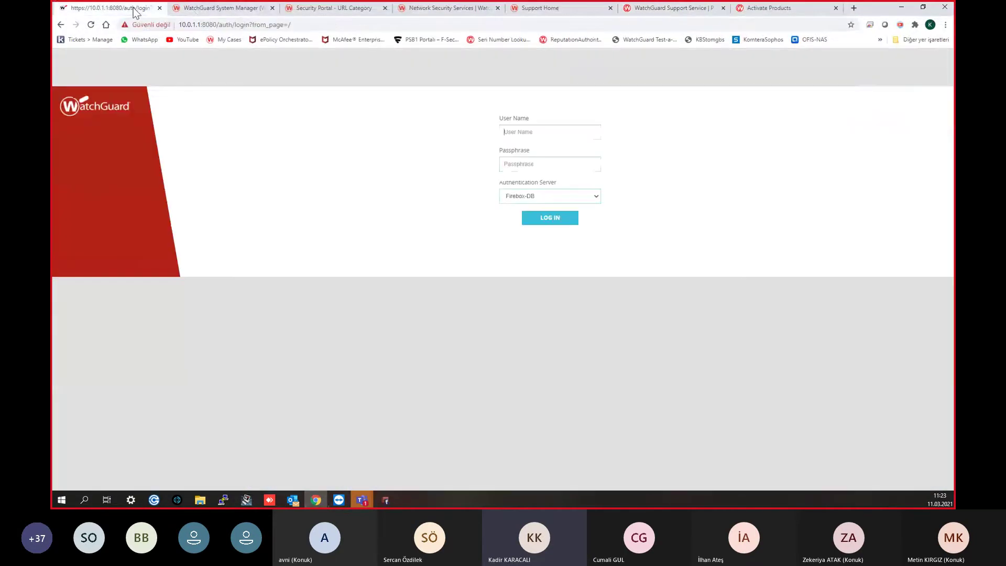
left_click(584, 133)
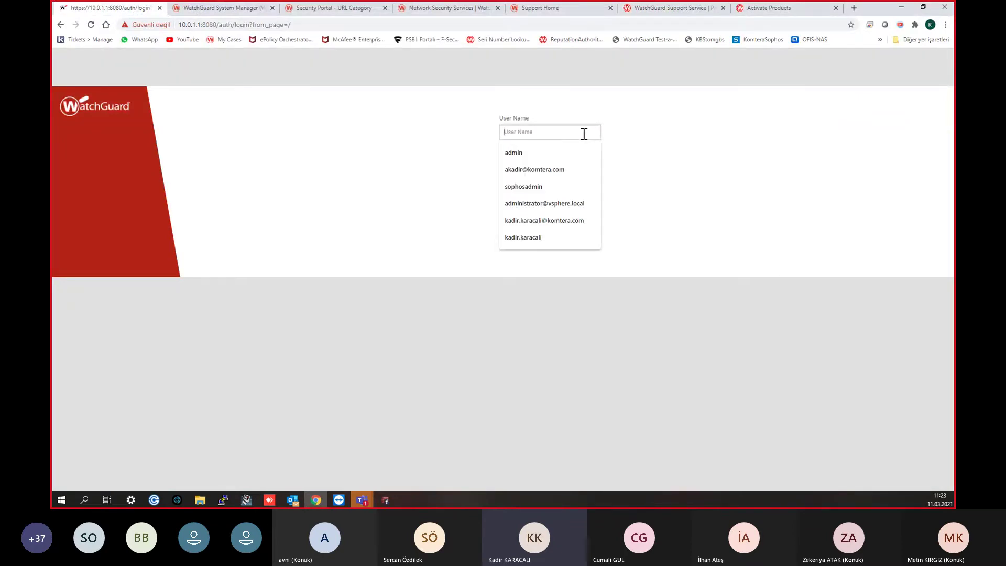
type("admin")
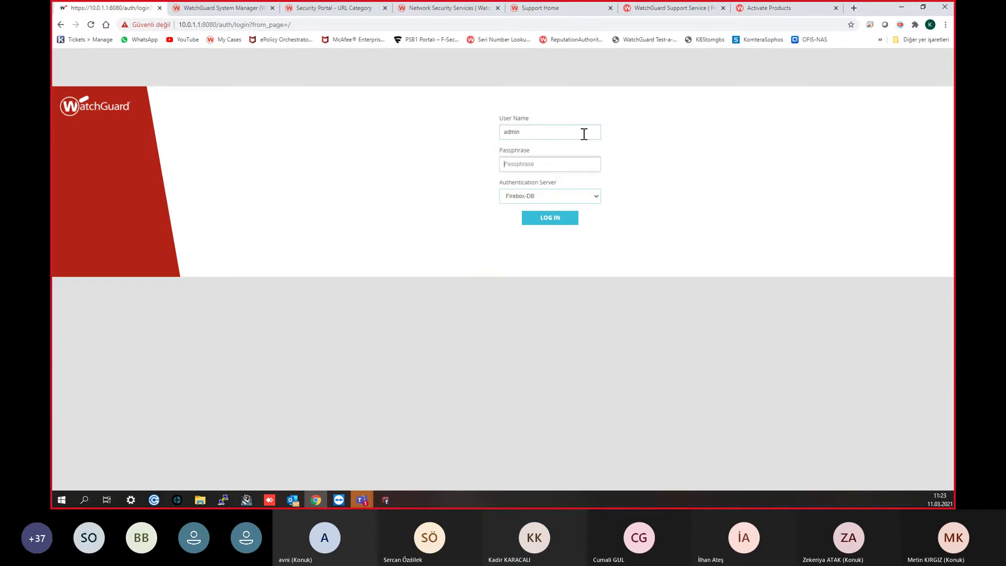
key("ctrl+a")
type("kadir")
key("Tab")
type("k")
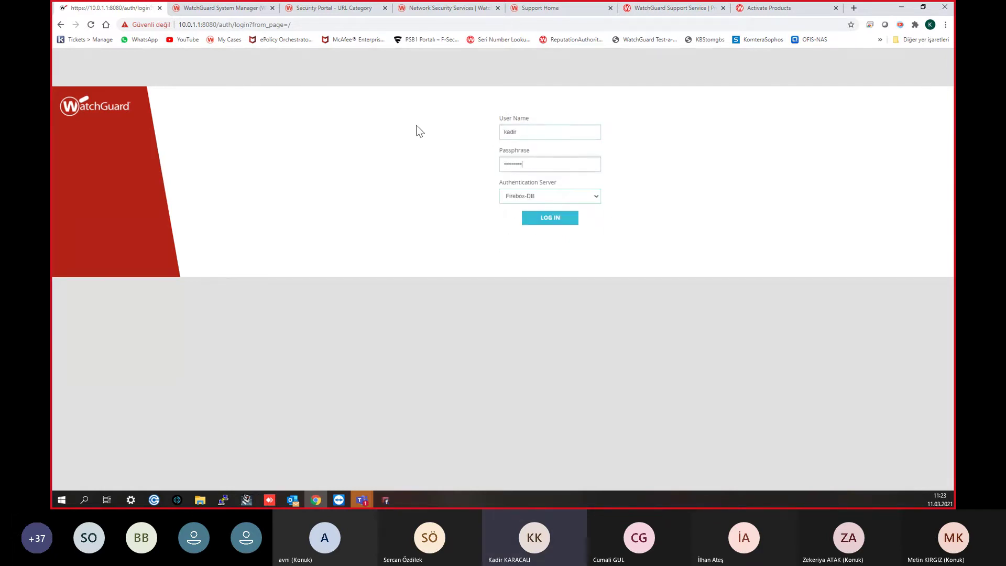
key("Return")
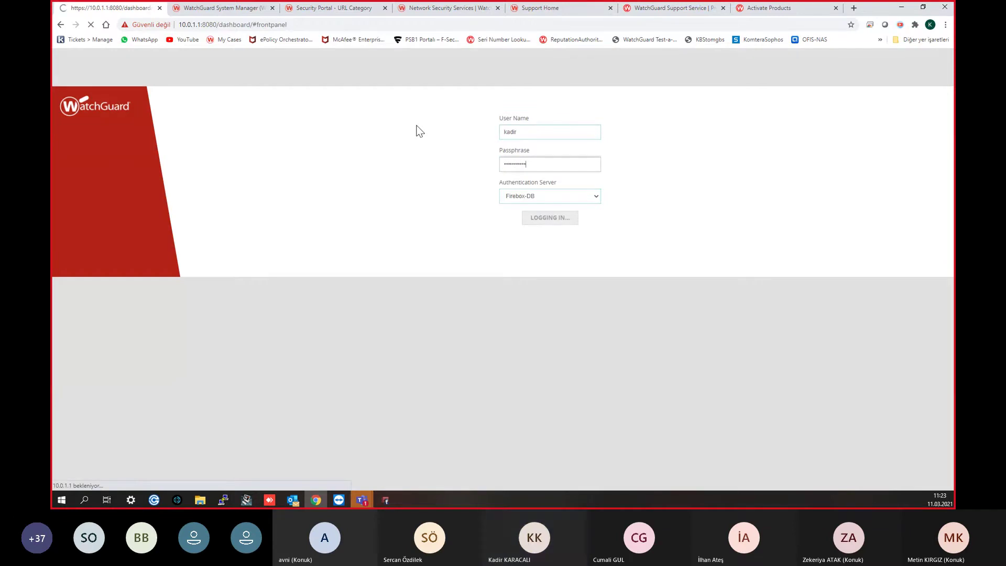
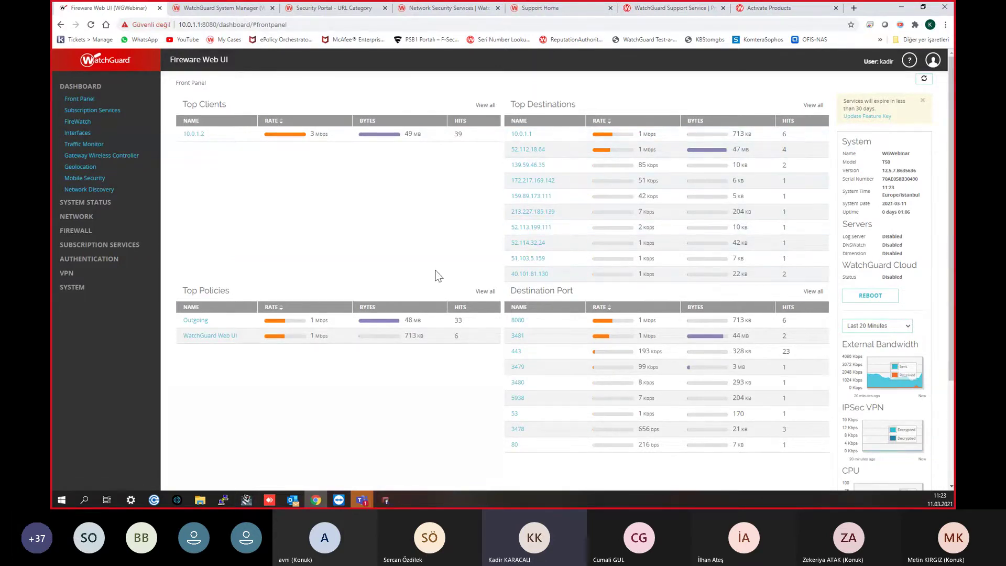
Step: Review Superonline's current link monitor settings in Policy Manager's Network Configuration, then close it
scroll(292, 300, "down", 2)
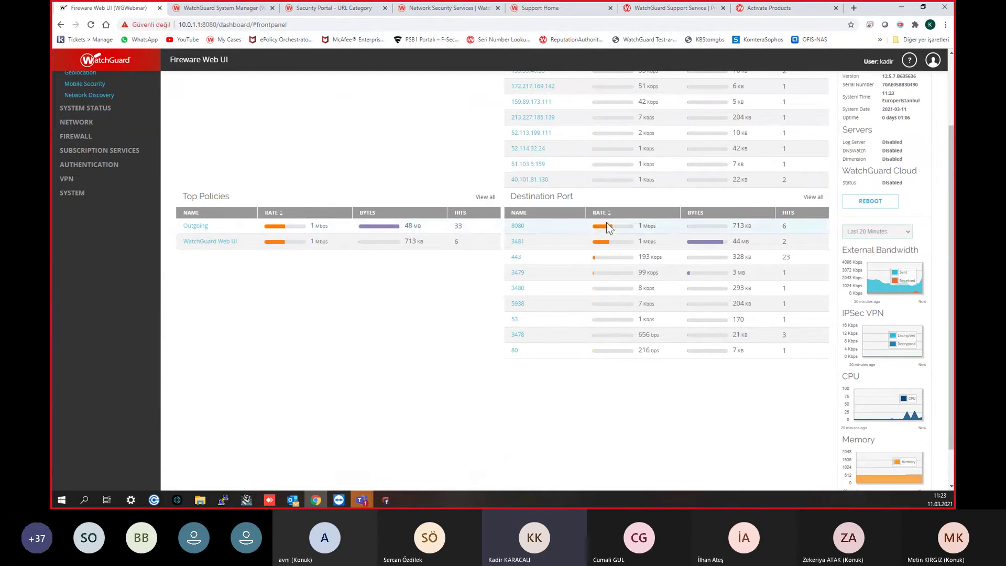
scroll(550, 210, "down", 1)
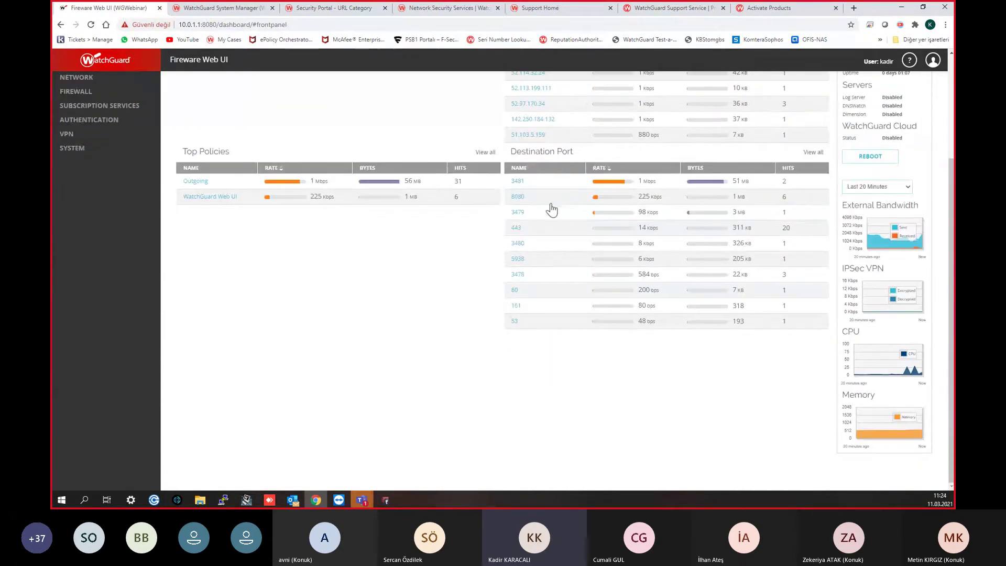
scroll(561, 294, "up", 1)
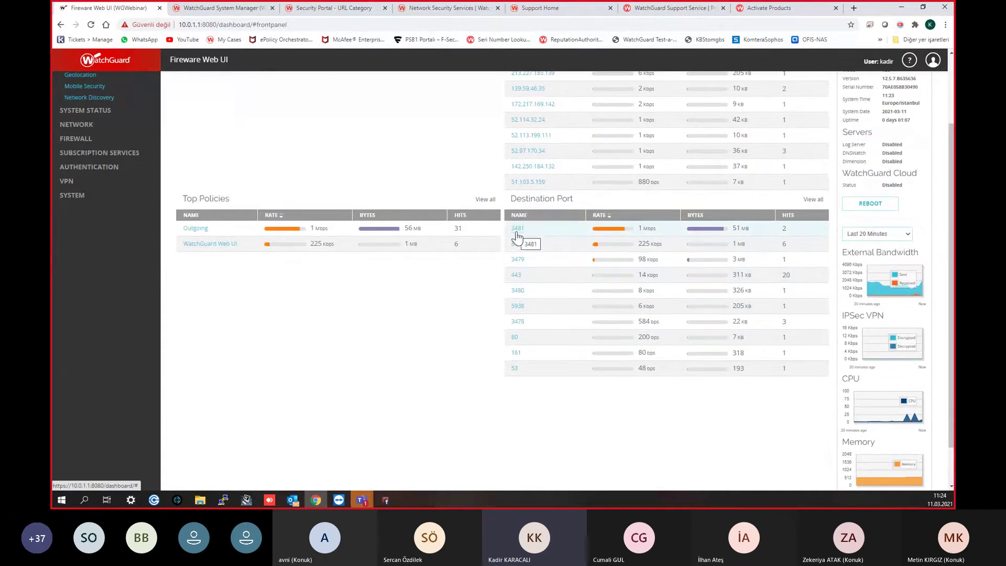
scroll(375, 404, "up", 2)
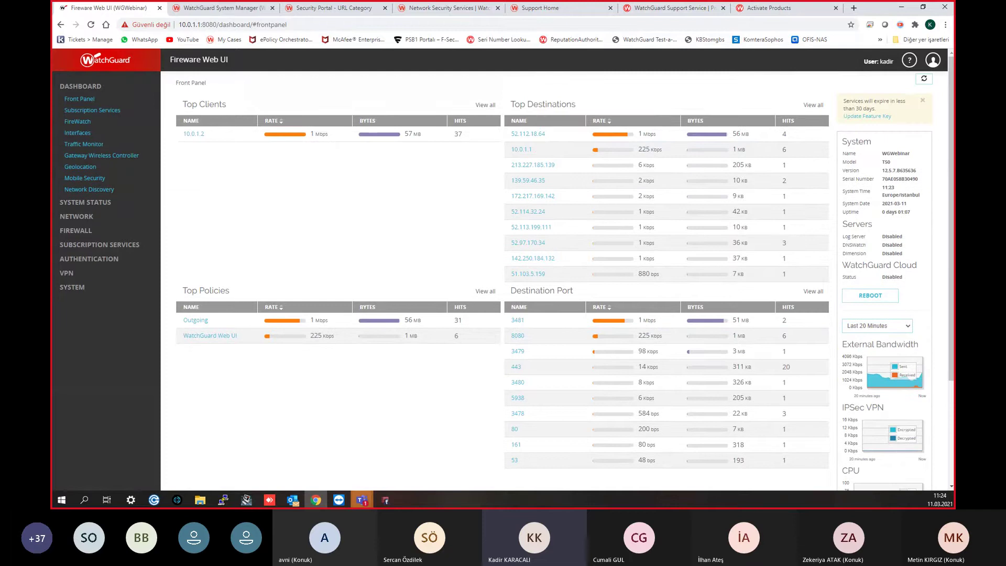
left_click(381, 503)
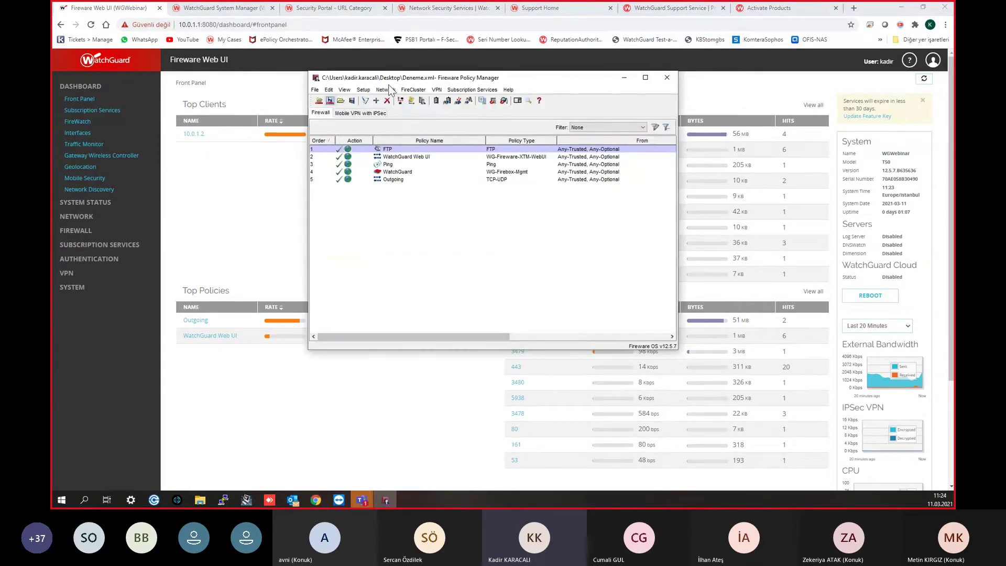
left_click(393, 92)
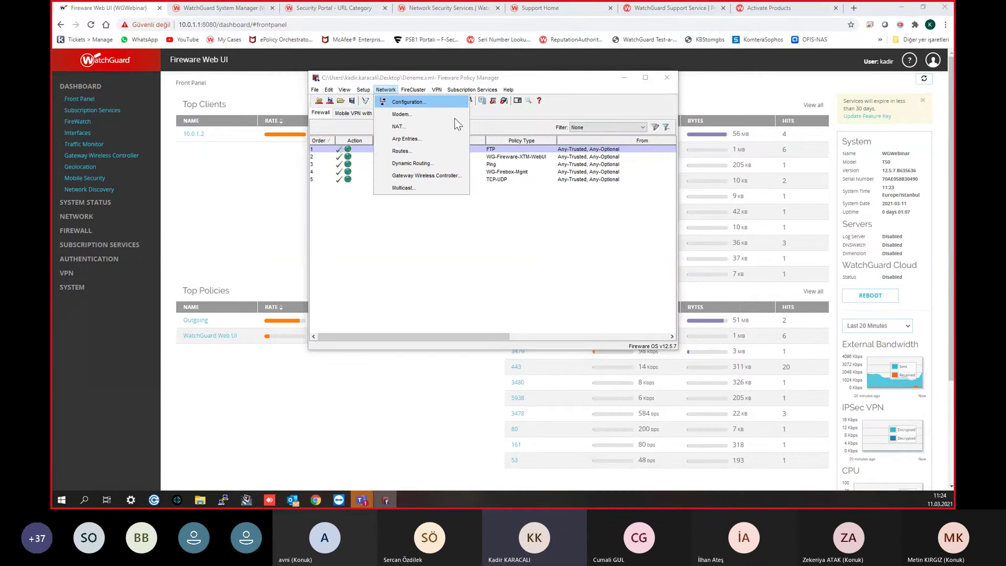
key("Return")
left_click(604, 92)
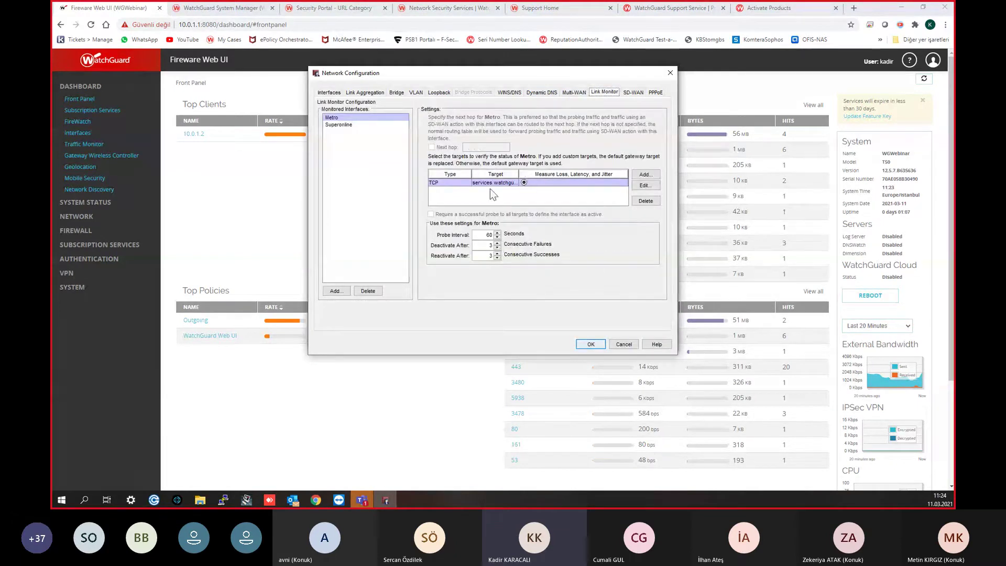
left_click(354, 124)
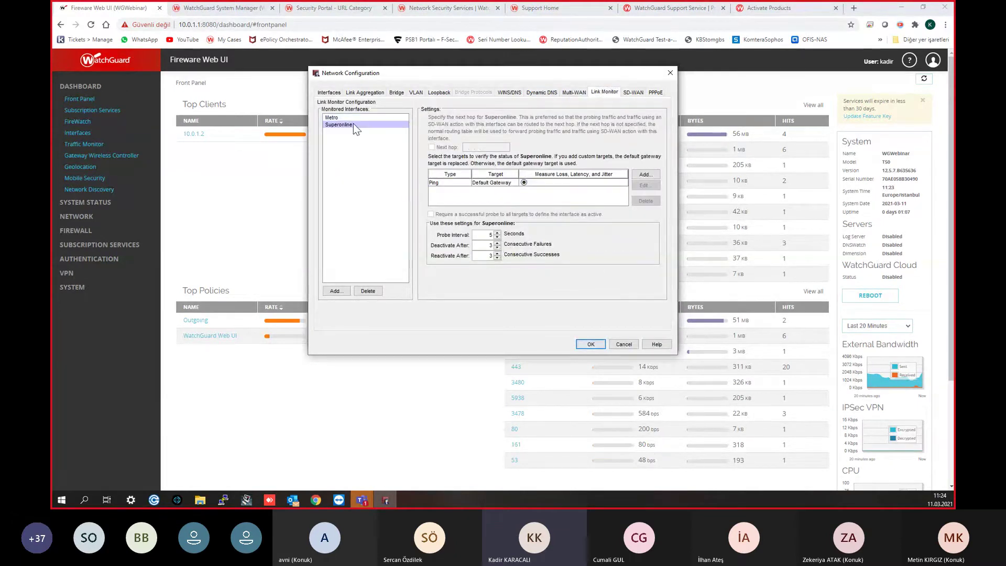
left_click(670, 73)
left_click(641, 76)
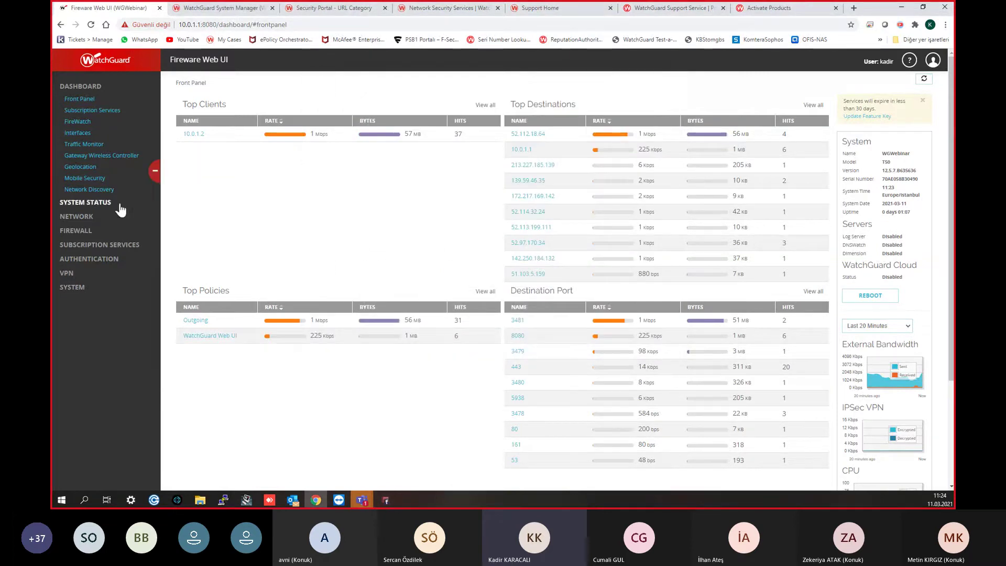
Step: In the Web UI, add a Ping 8.8.8.8 target to Superonline's link monitor and save
left_click(89, 223)
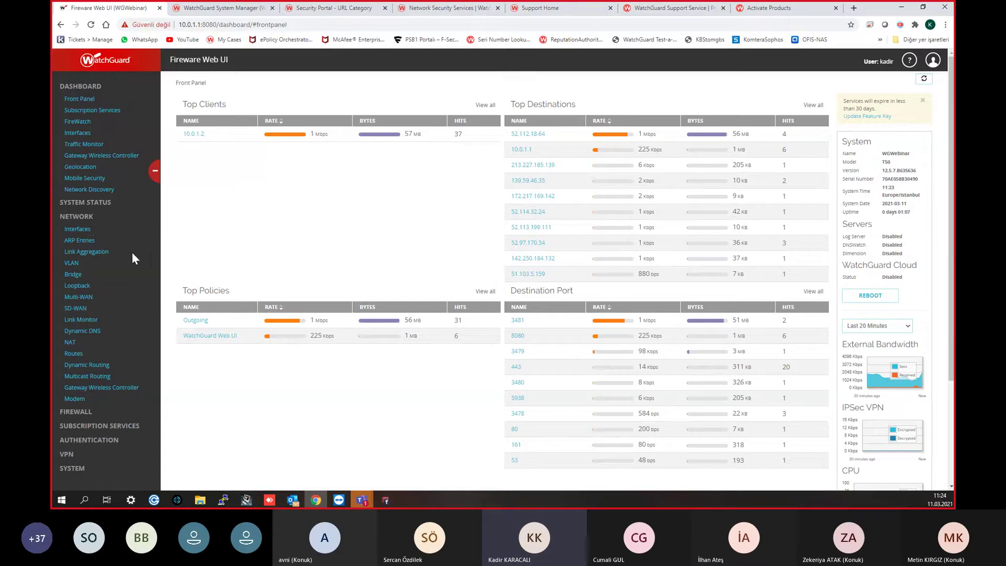
left_click(83, 319)
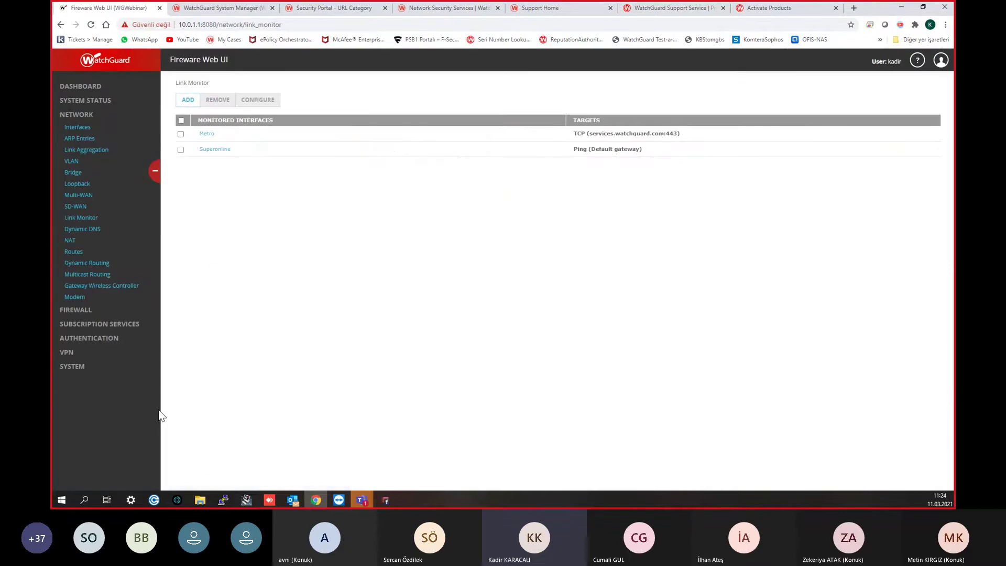
left_click(231, 150)
left_click(259, 101)
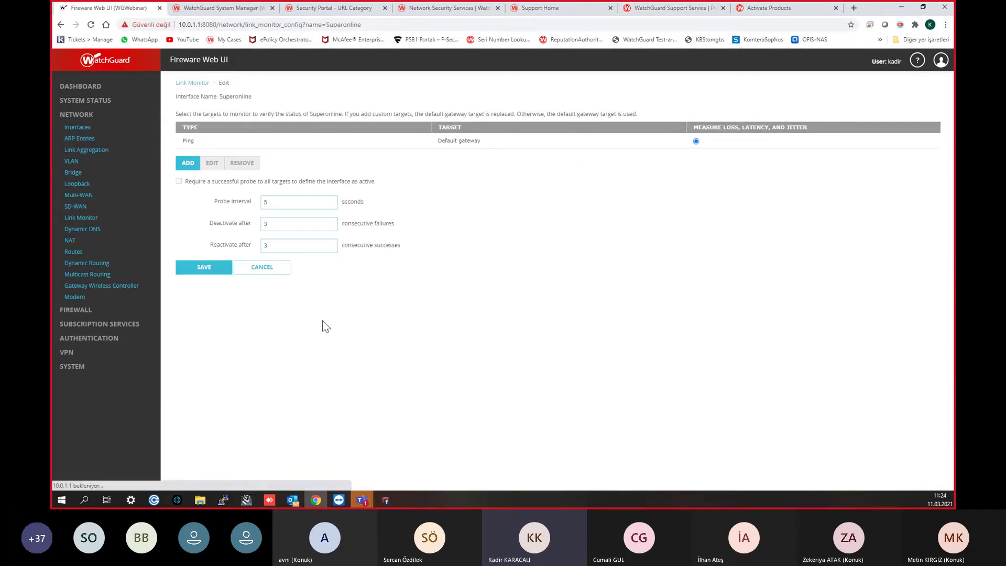
left_click(227, 140)
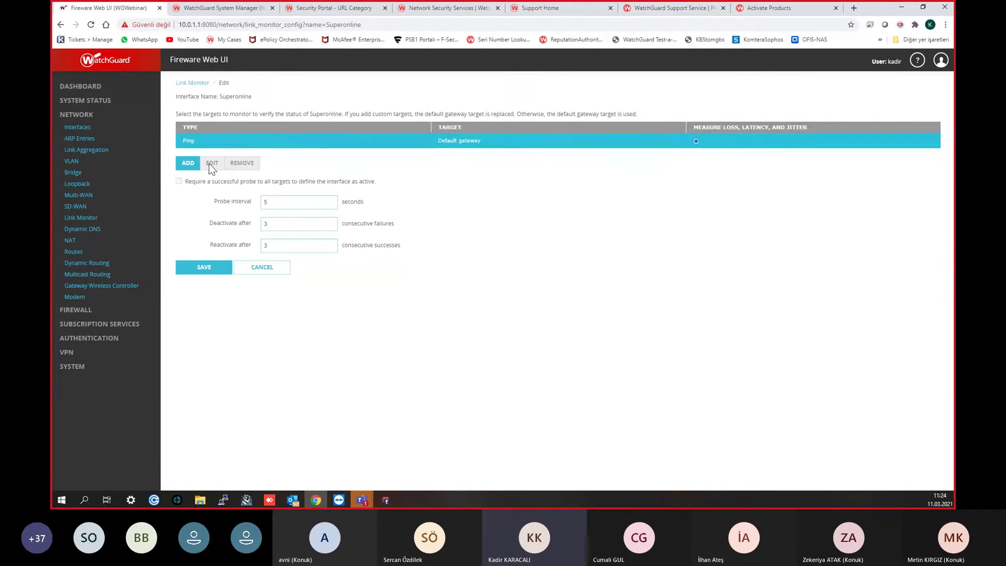
left_click(192, 165)
left_click(500, 151)
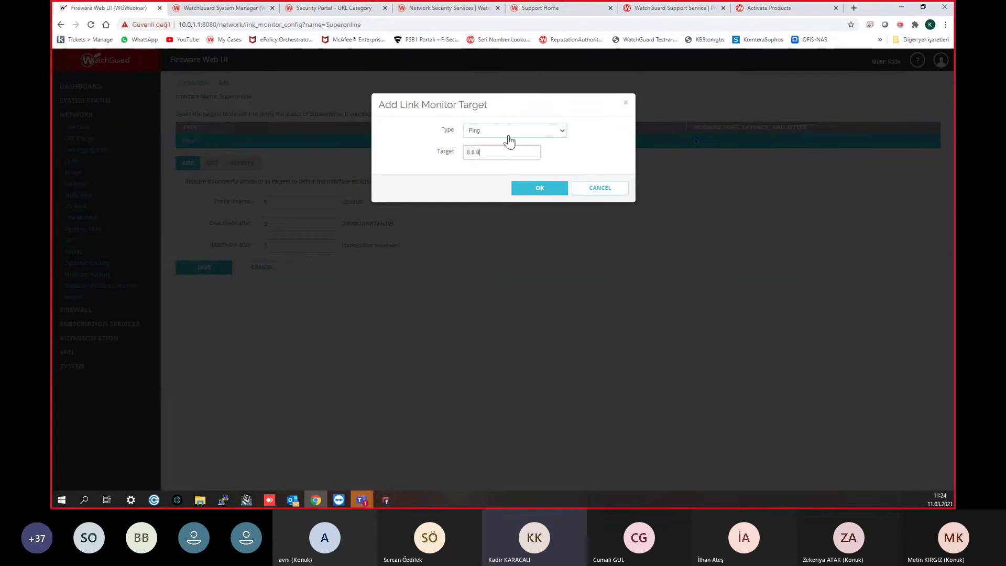
left_click(530, 188)
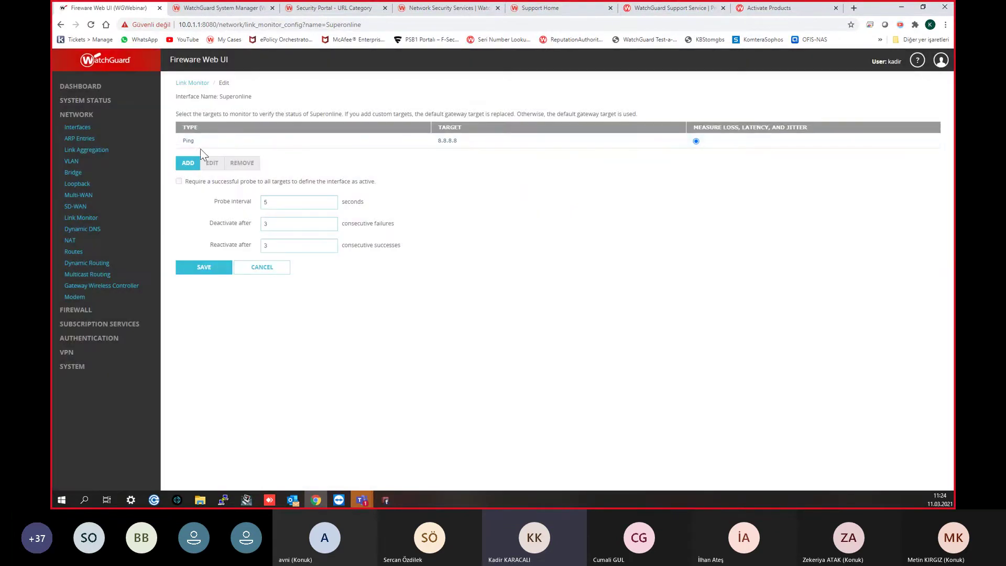
left_click(219, 272)
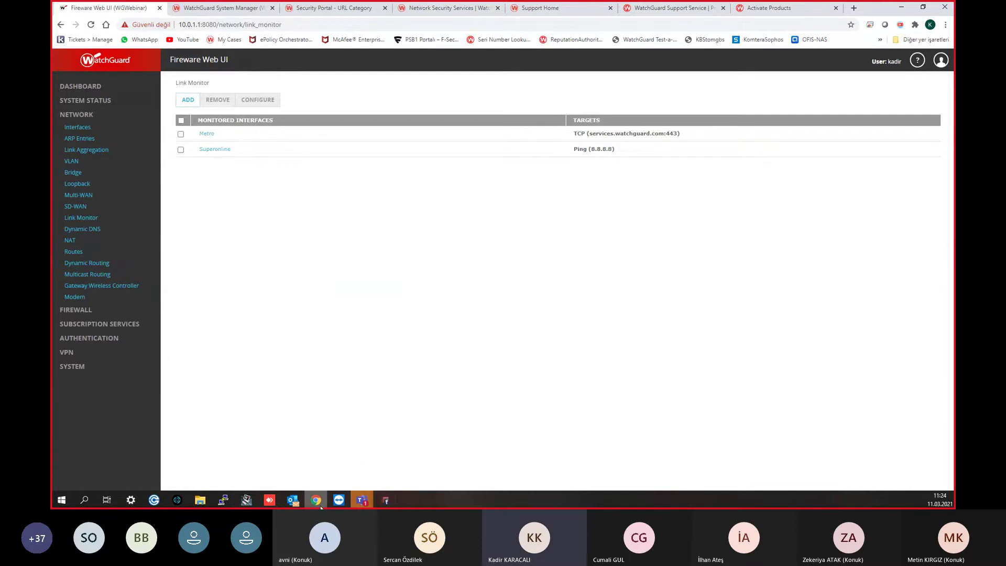
left_click(386, 501)
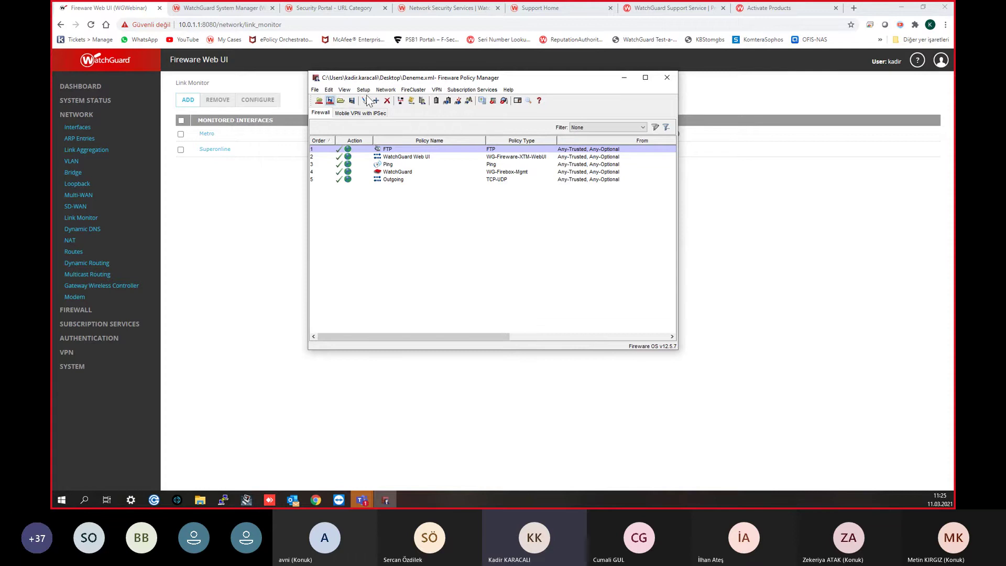
left_click(385, 91)
left_click(395, 96)
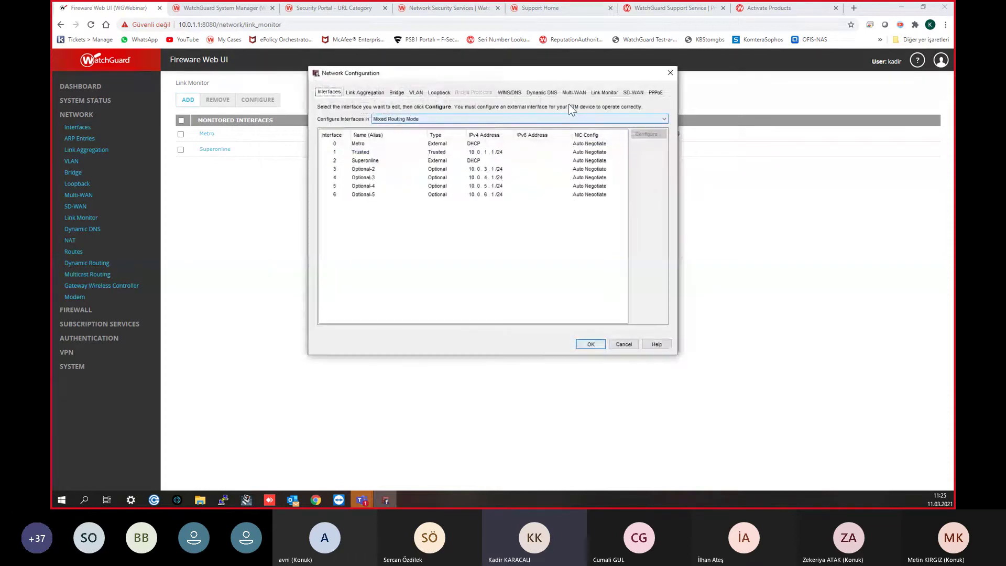
left_click(603, 92)
left_click(357, 124)
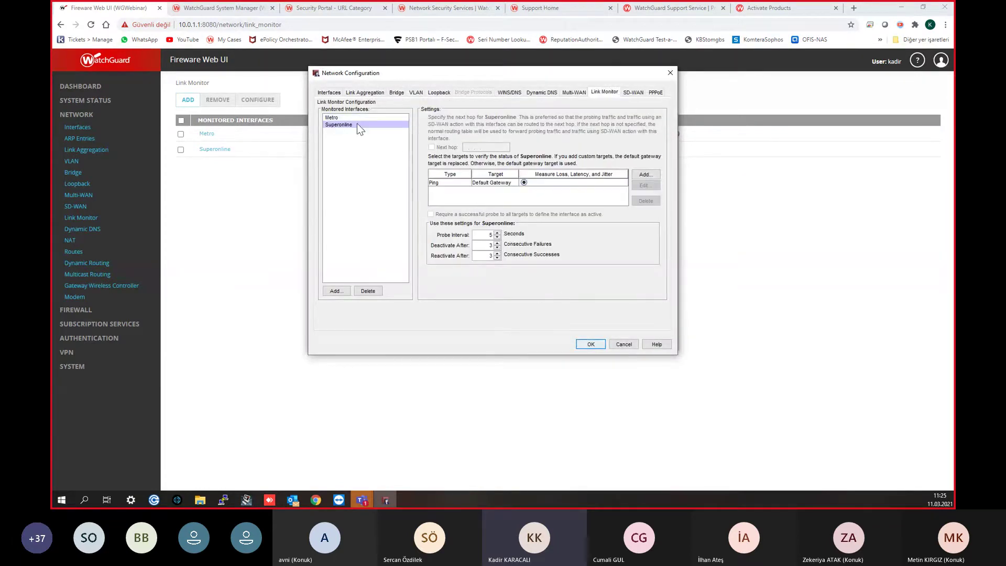
left_click_drag(479, 76, 559, 109)
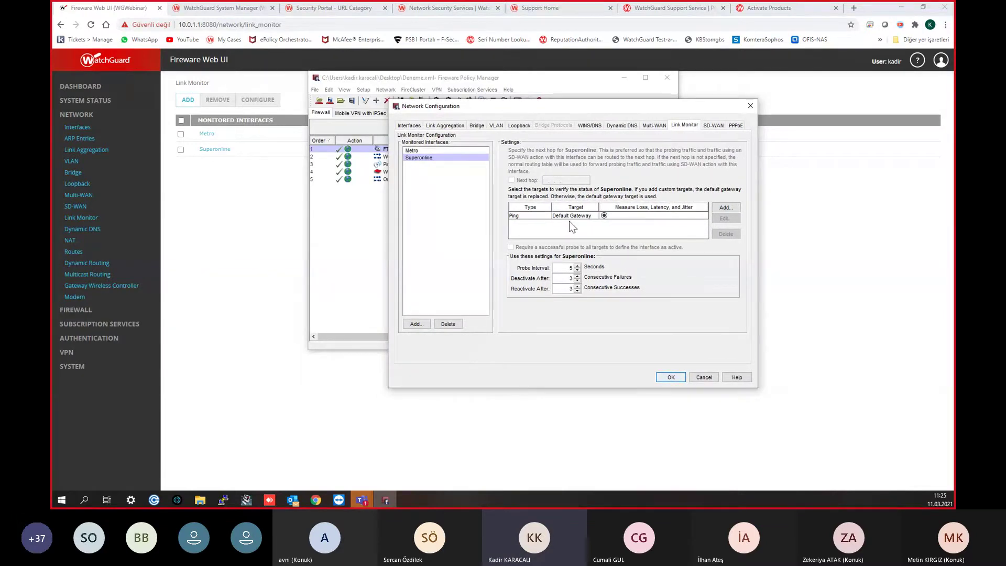
left_click(750, 106)
left_click_drag(570, 84, 685, 174)
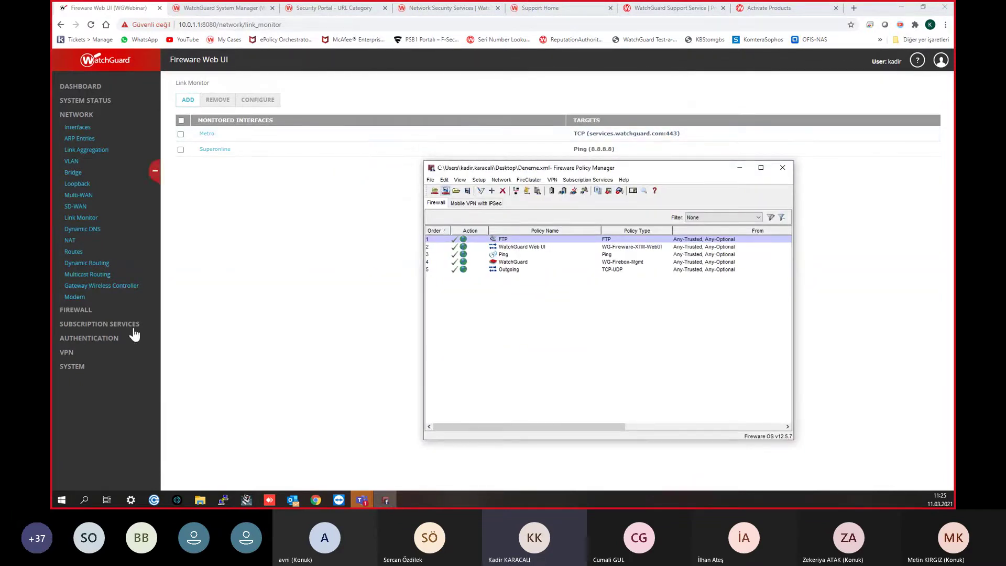
left_click(385, 500)
left_click(386, 500)
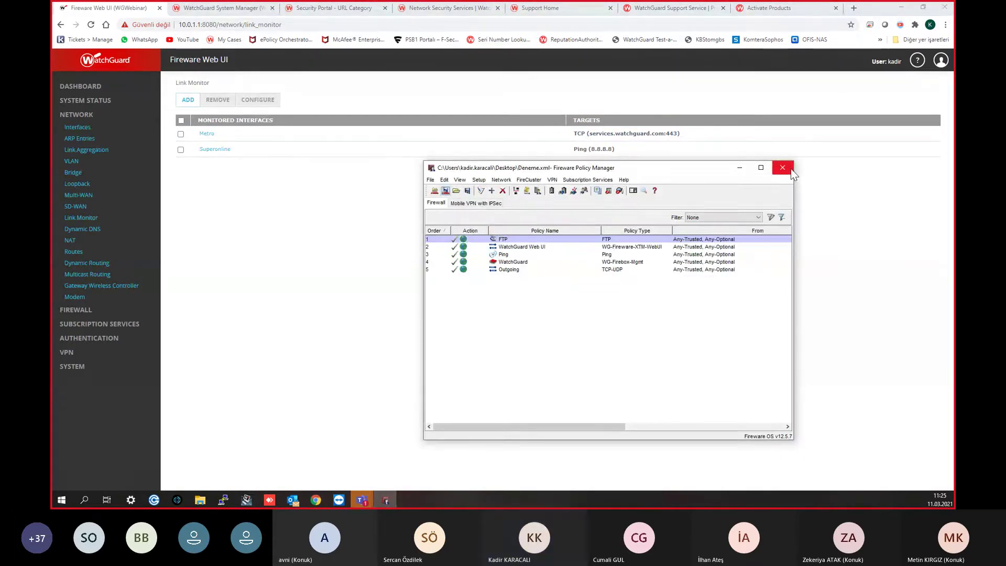
left_click(791, 171)
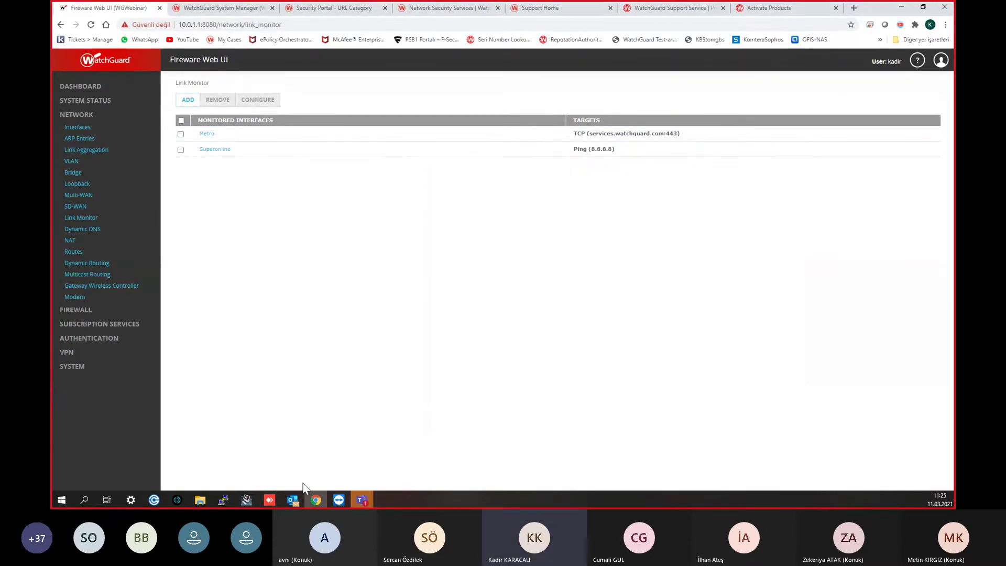
left_click(246, 500)
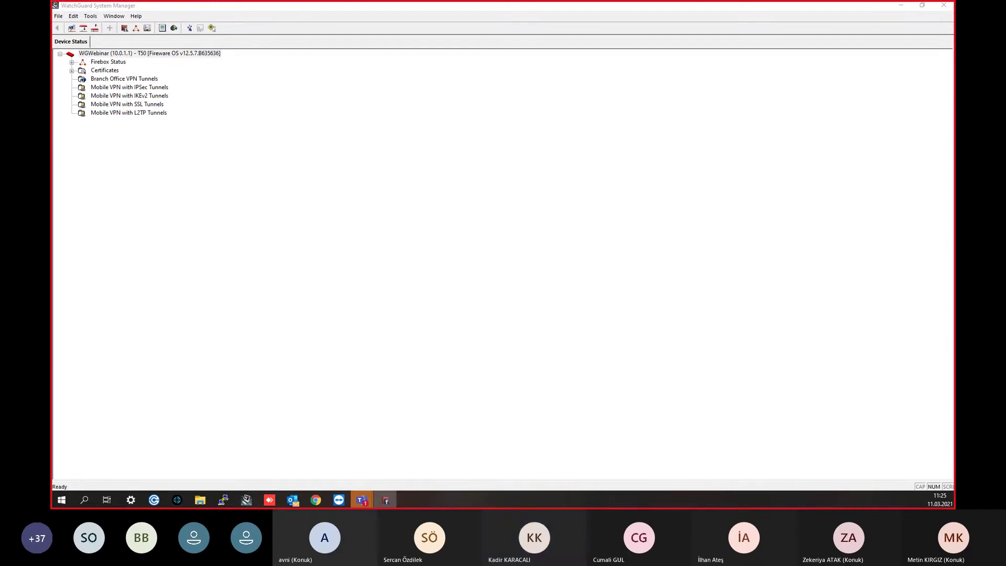
Step: View Superonline's link monitor settings under Multi-WAN in System Manager's Network Configuration
left_click_drag(416, 244, 442, 147)
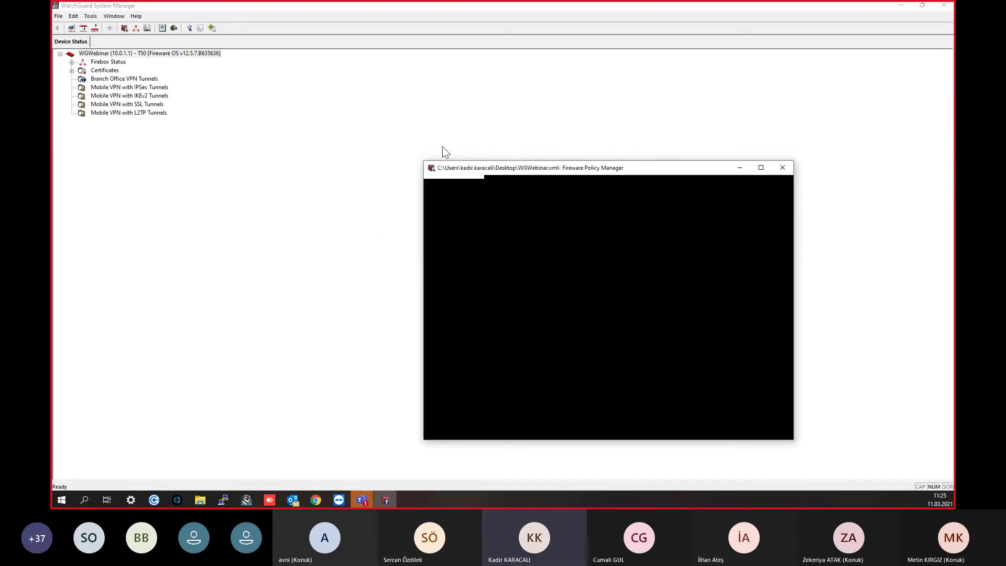
left_click(449, 130)
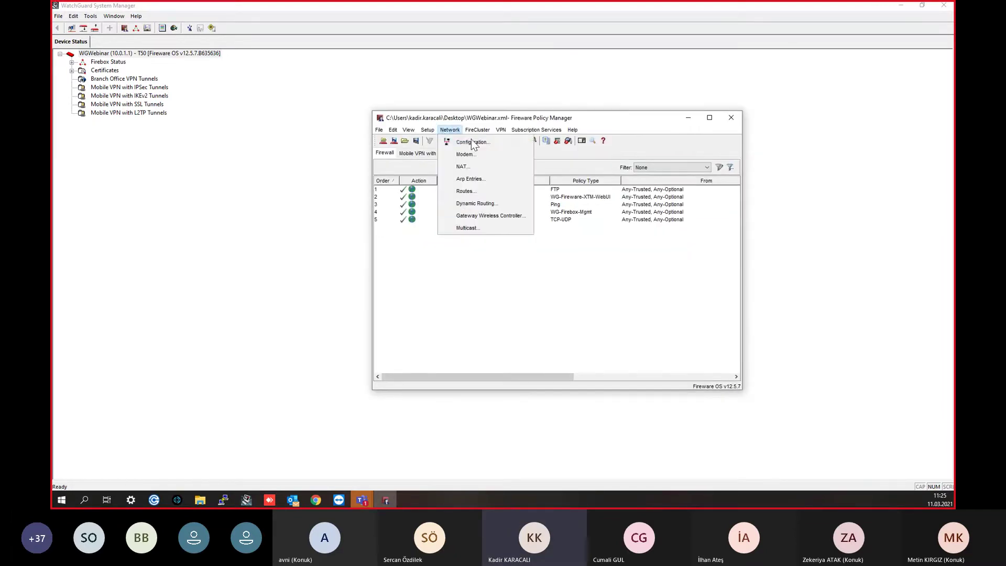
left_click(480, 168)
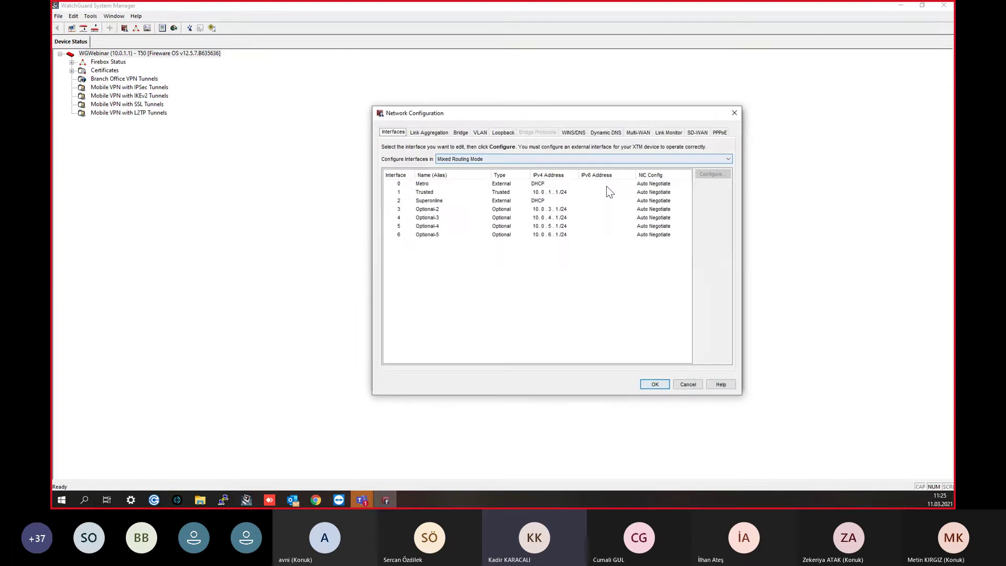
left_click(633, 133)
left_click(675, 133)
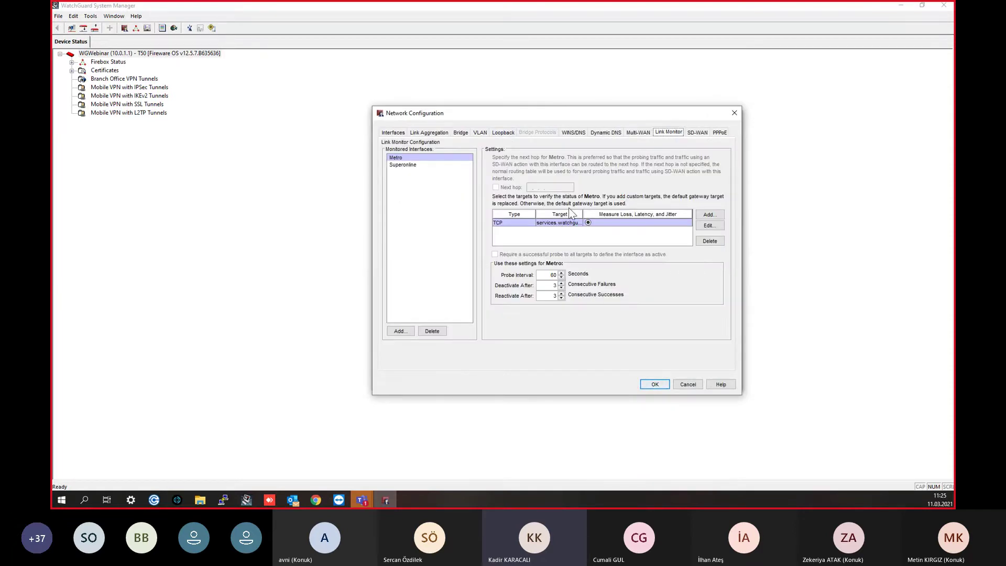
left_click(404, 165)
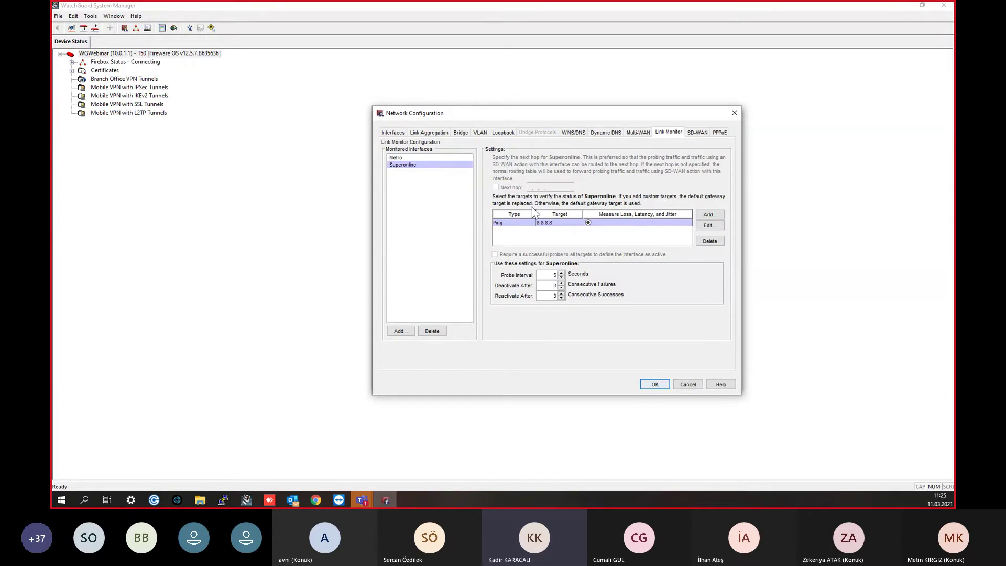
Step: Close Network Configuration and compare against the Web UI Link Monitor page listing Metro and Superonline
left_click(736, 113)
left_click(904, 9)
left_click(904, 10)
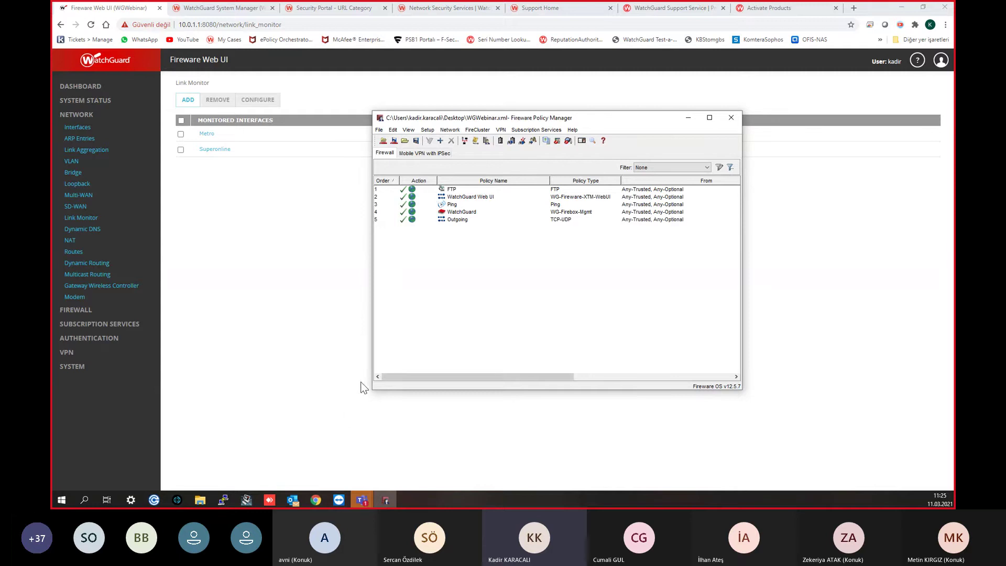
left_click(345, 288)
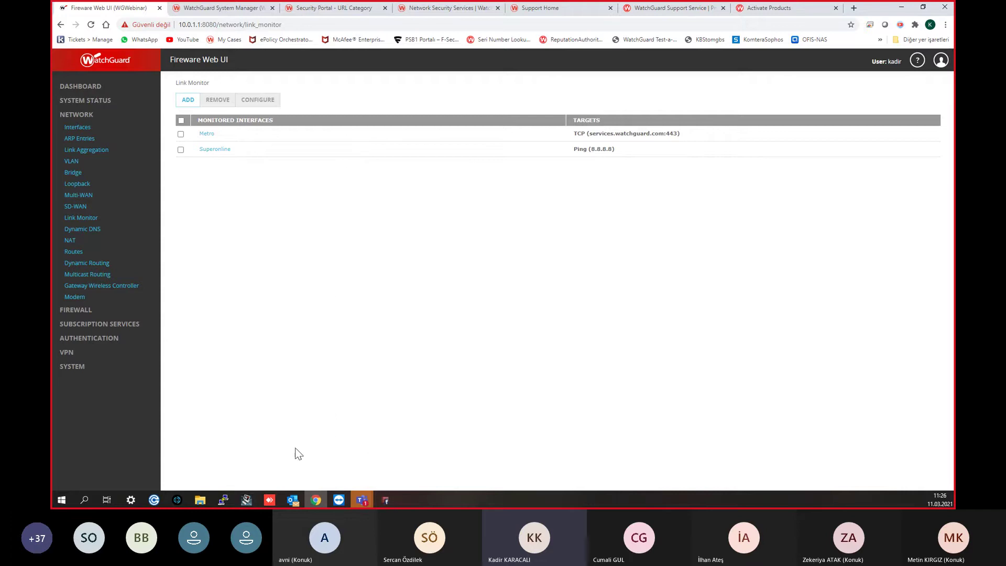
left_click(249, 502)
left_click_drag(257, 6, 452, 1)
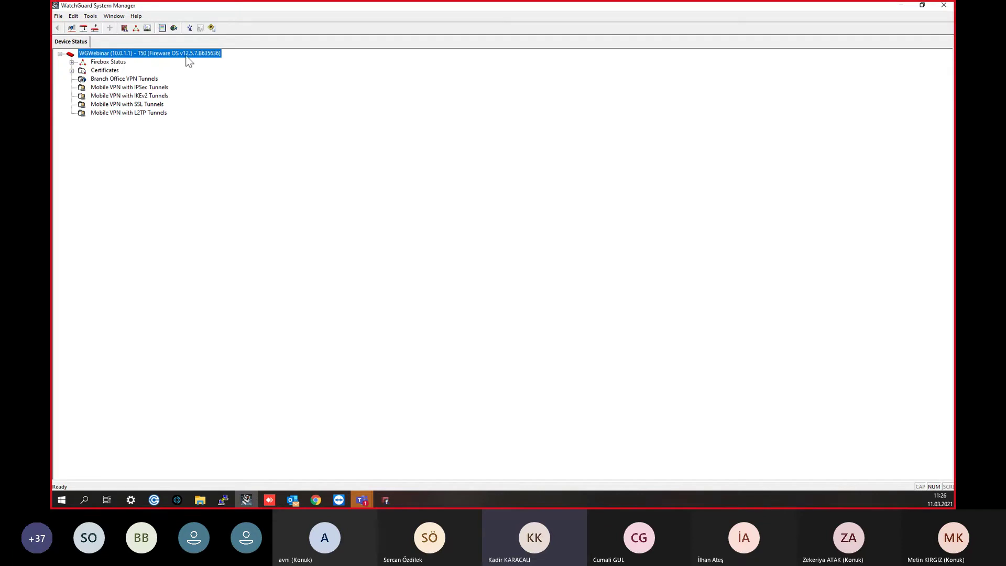
left_click(315, 500)
left_click(330, 8)
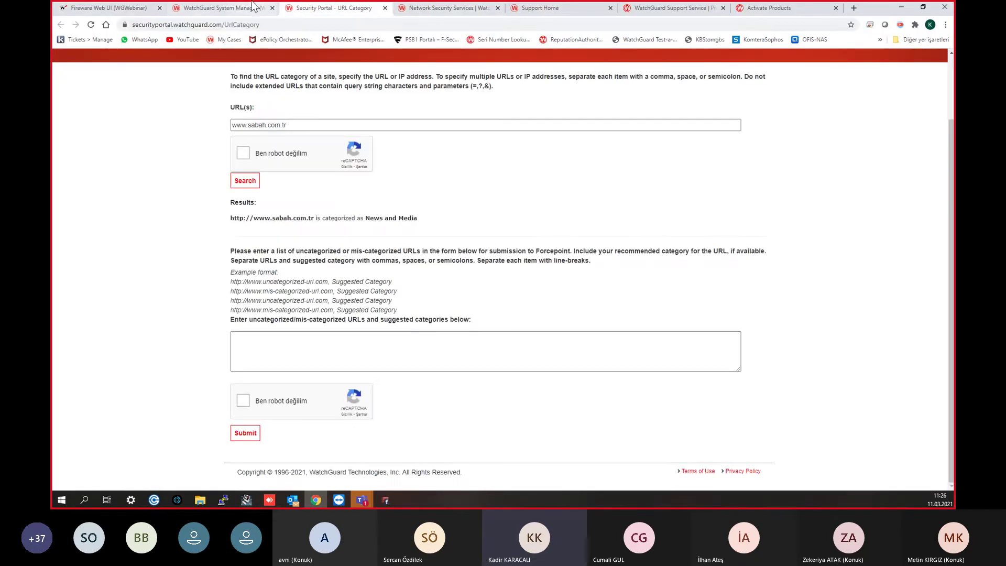
Step: Go to My WatchGuard Download Software in Support Center and show Firebox T30/T50 downloads
left_click(222, 7)
left_click(545, 8)
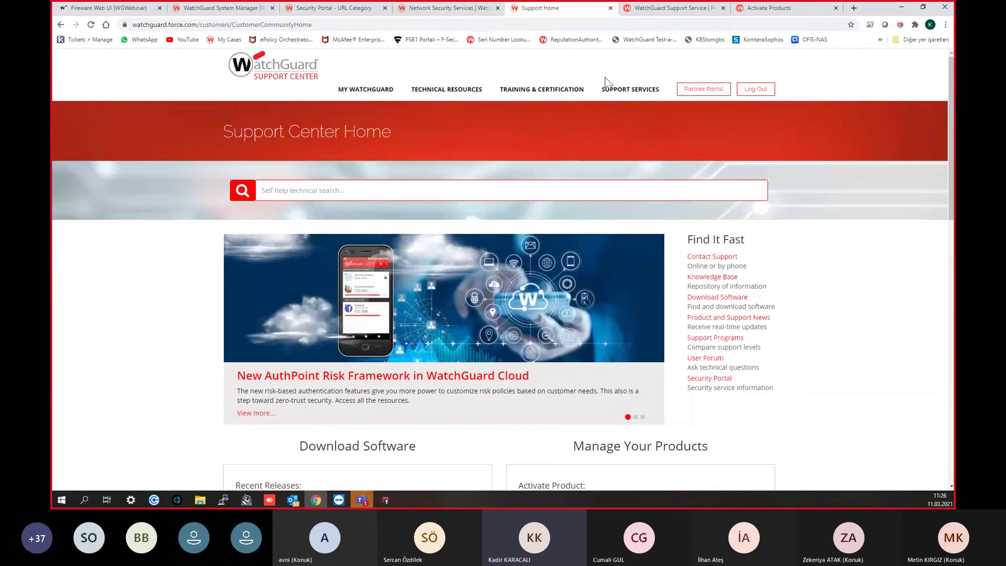
mouse_move(626, 95)
scroll(375, 296, "down", 3)
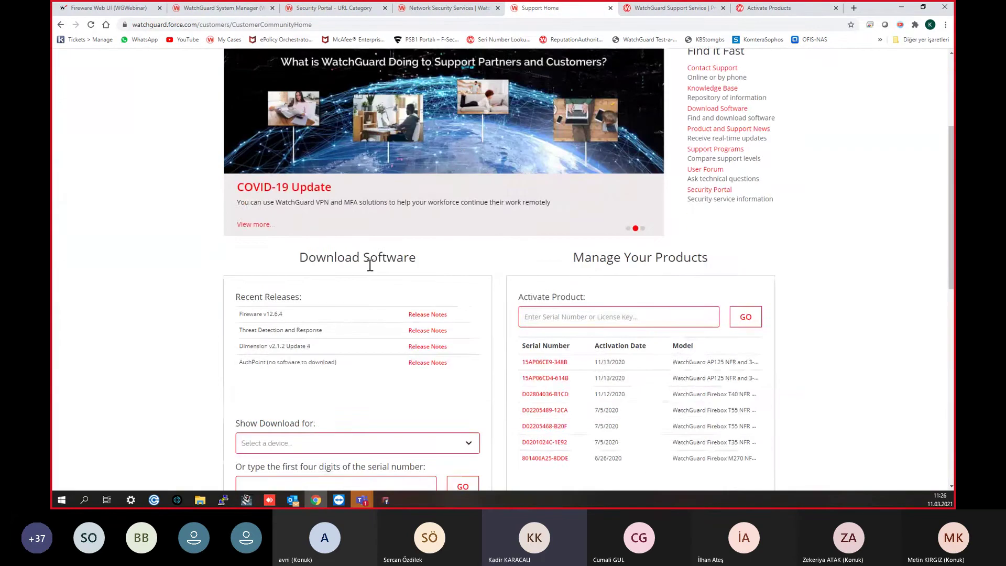
scroll(253, 222, "up", 3)
mouse_move(351, 99)
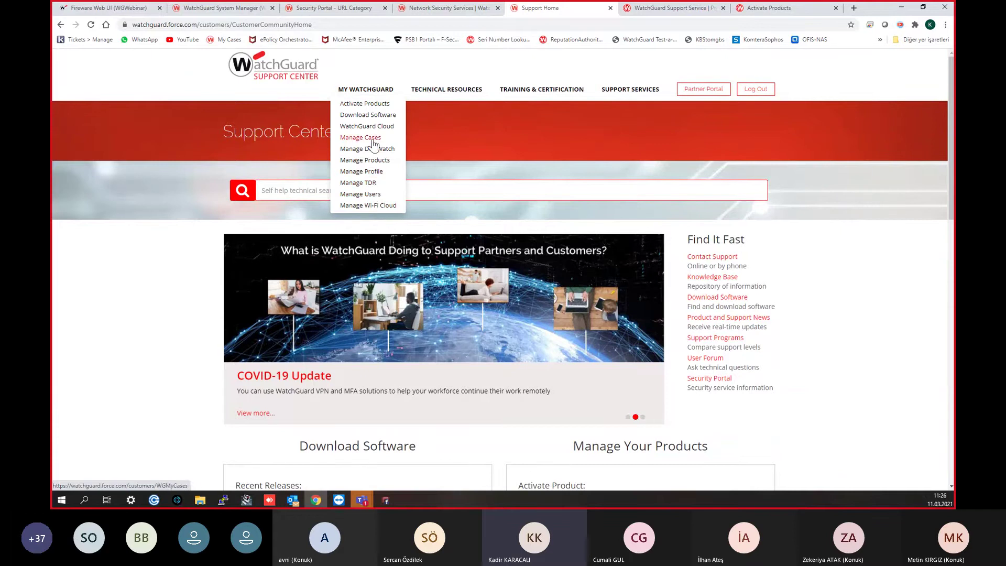
left_click(365, 116)
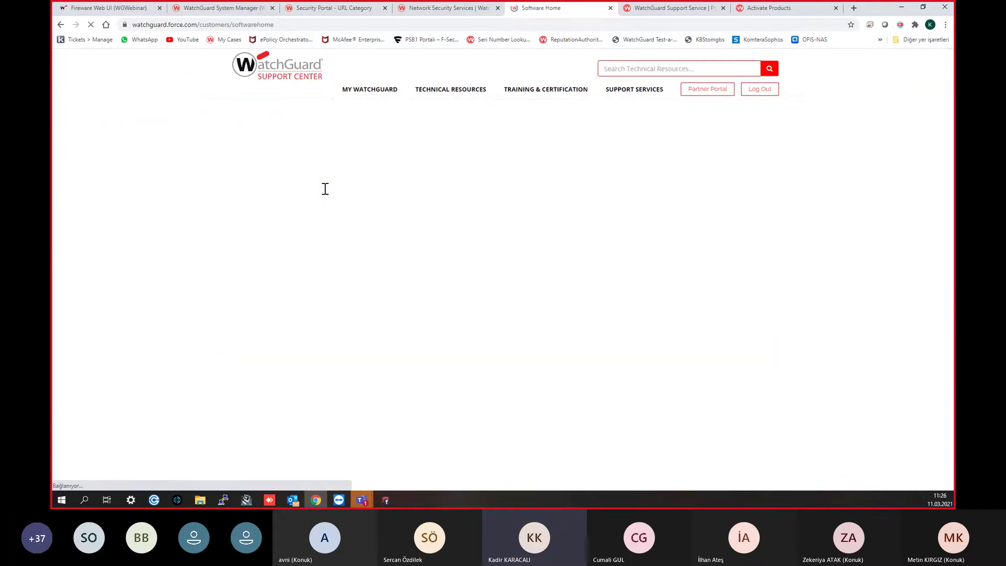
left_click(328, 208)
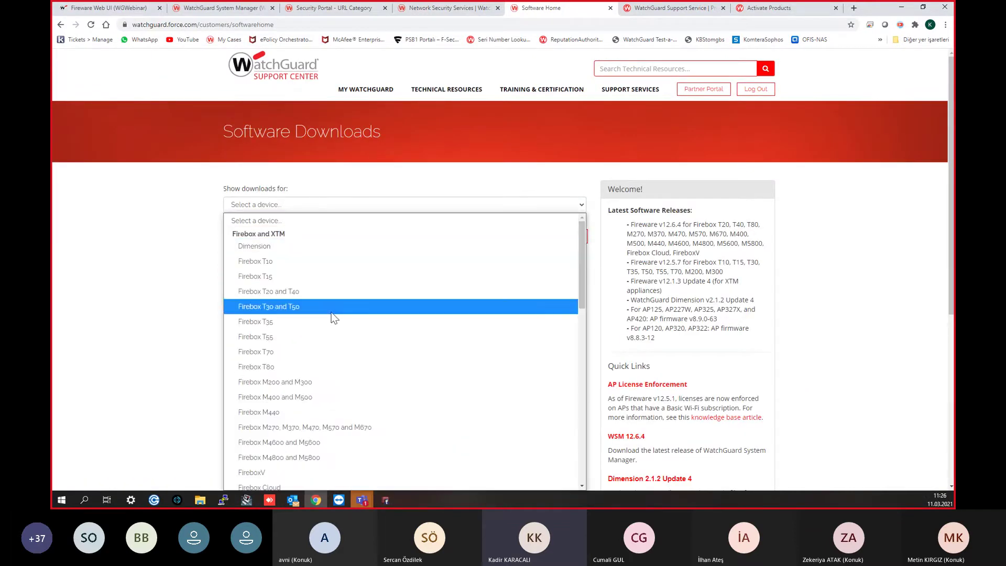
left_click(323, 308)
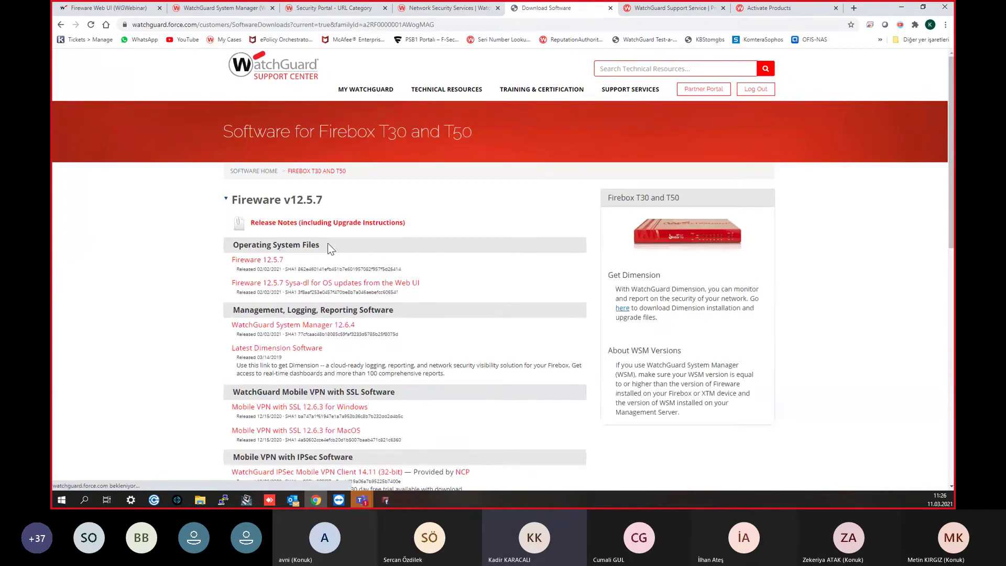
Step: Switch the software downloads to the XTM 8 Series (810, 820, 830)
left_click(258, 172)
left_click(299, 206)
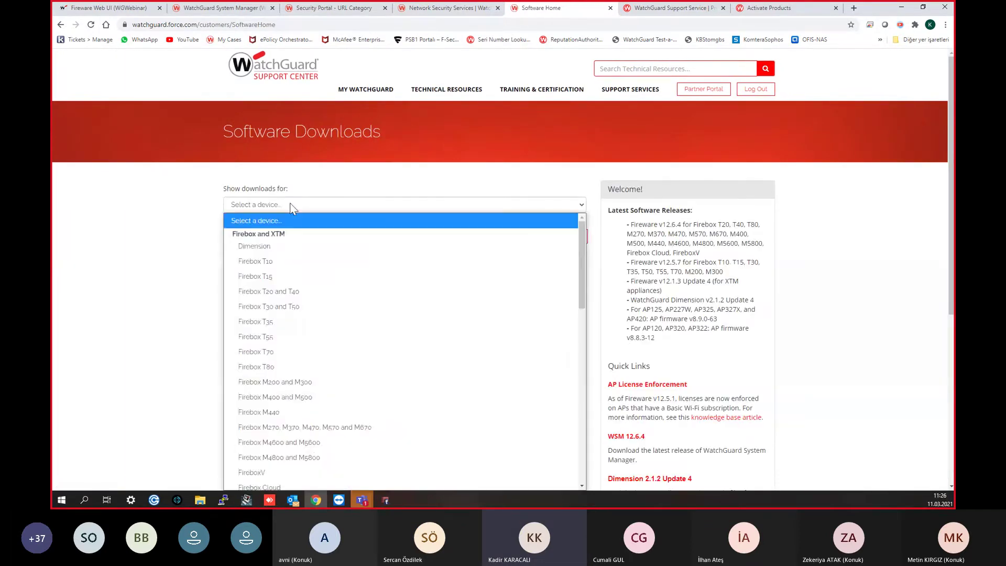
scroll(313, 261, "down", 8)
left_click(288, 352)
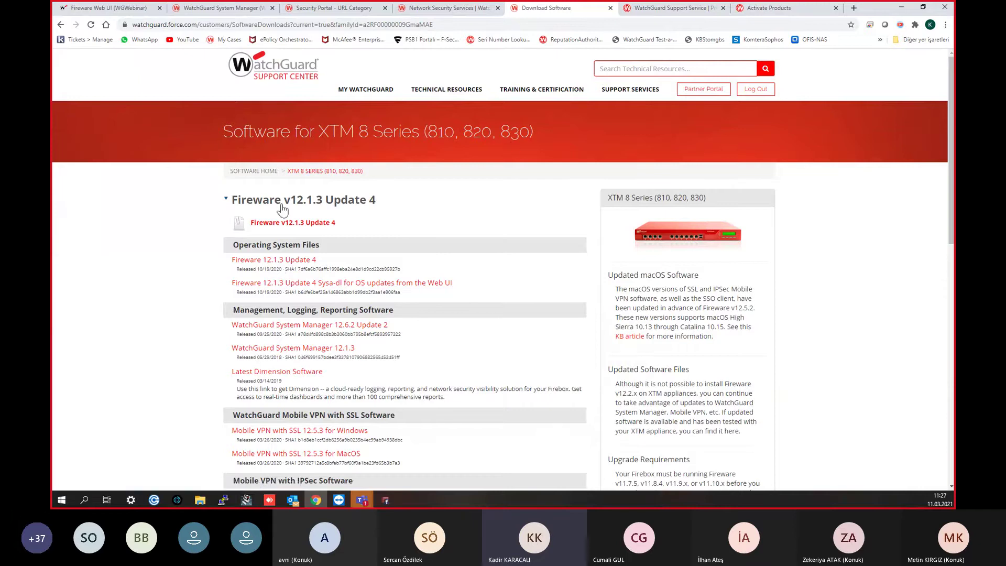
left_click(902, 7)
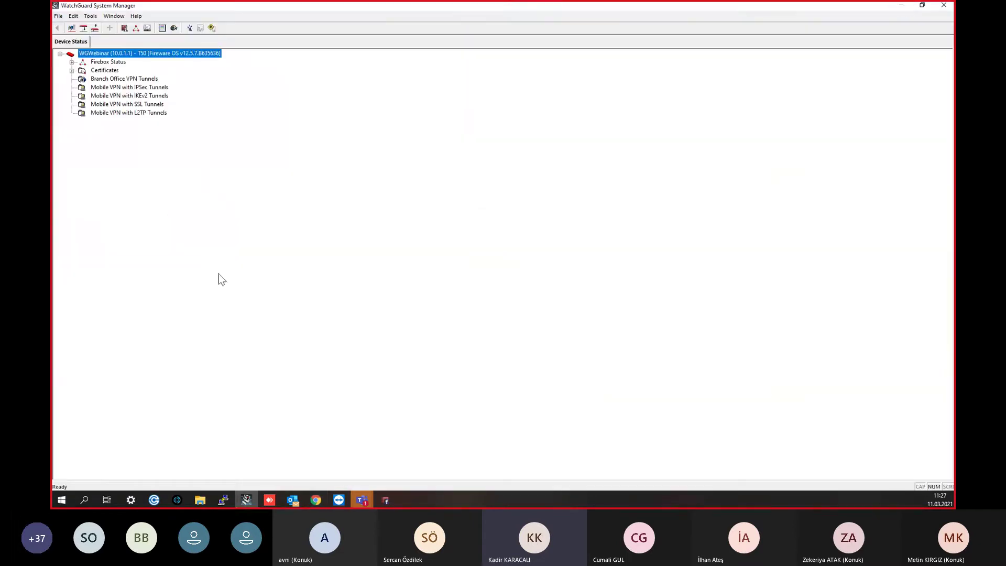
Step: Move Policy Manager higher up, then show the Network Security Services comparison in the browser
left_click(385, 500)
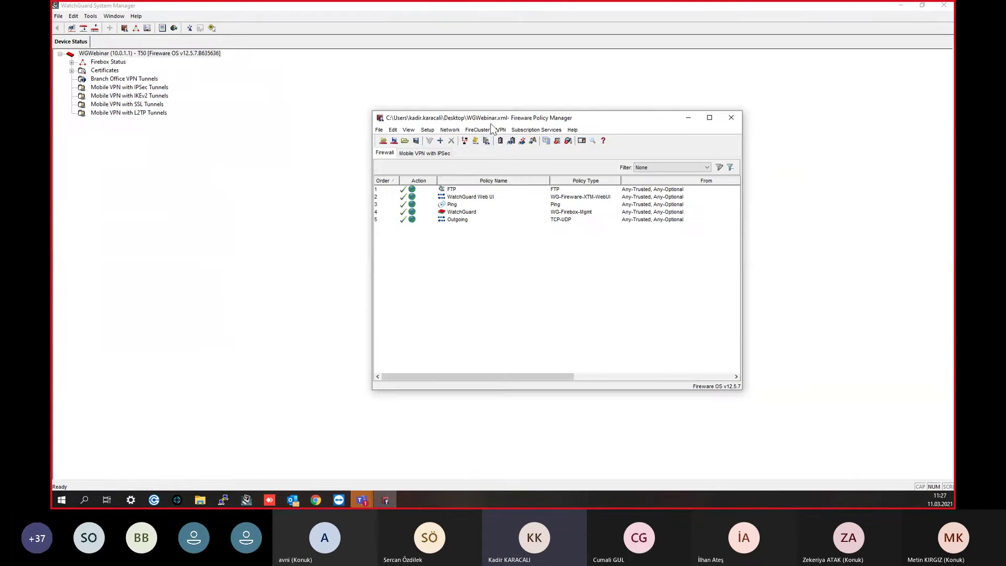
left_click_drag(491, 123, 451, 108)
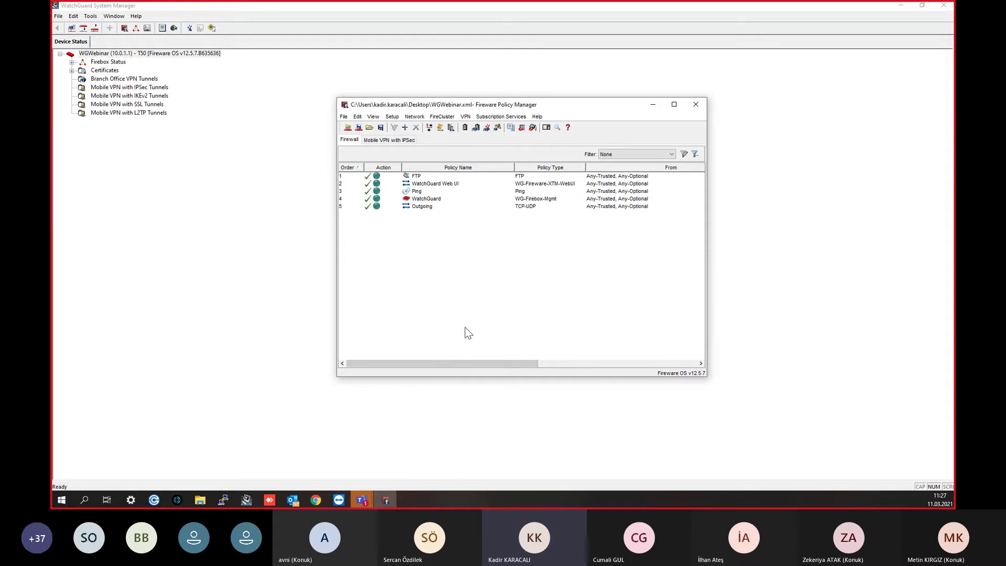
left_click_drag(469, 108, 453, 68)
left_click(315, 500)
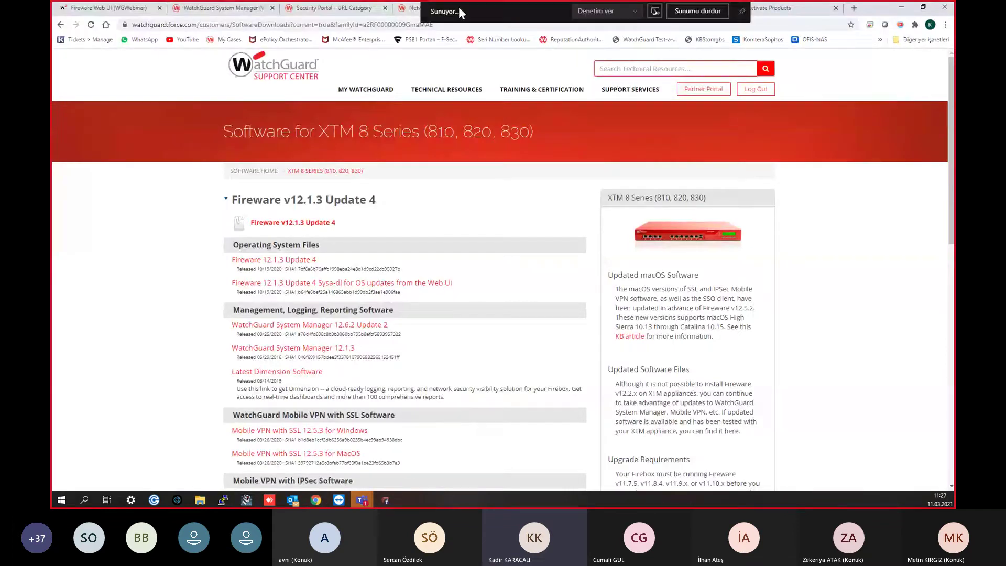
left_click(335, 9)
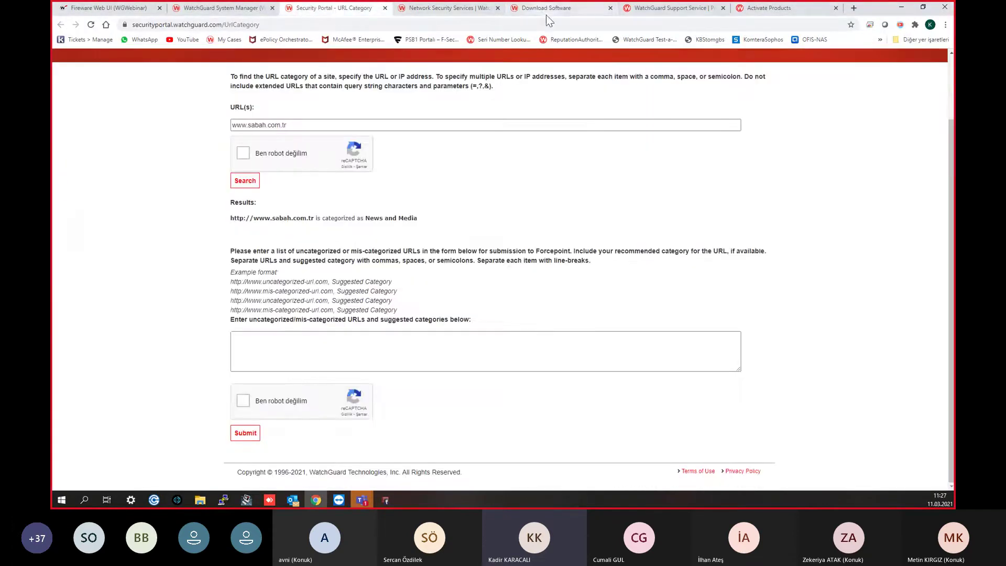
left_click(550, 9)
left_click(445, 8)
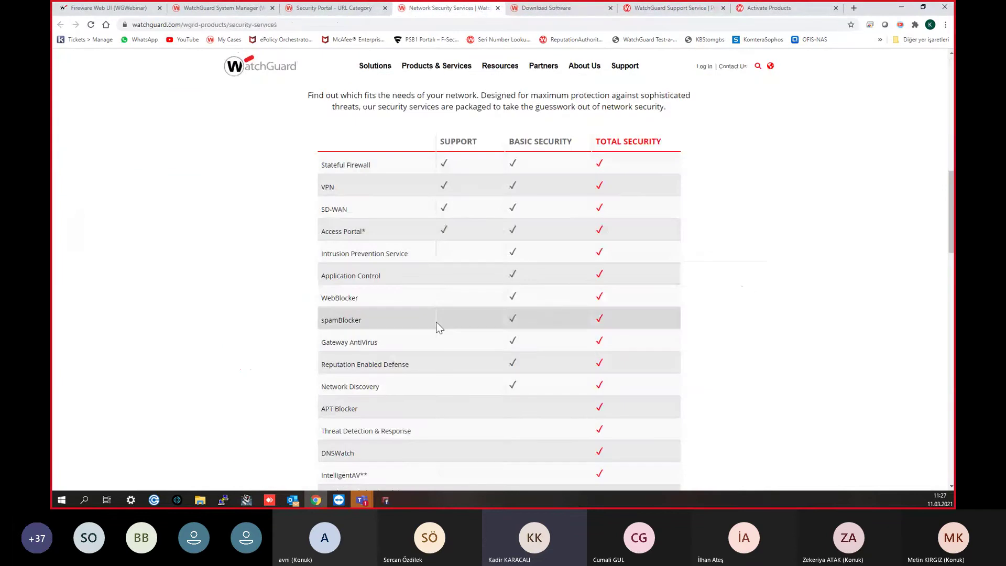
scroll(424, 308, "down", 1)
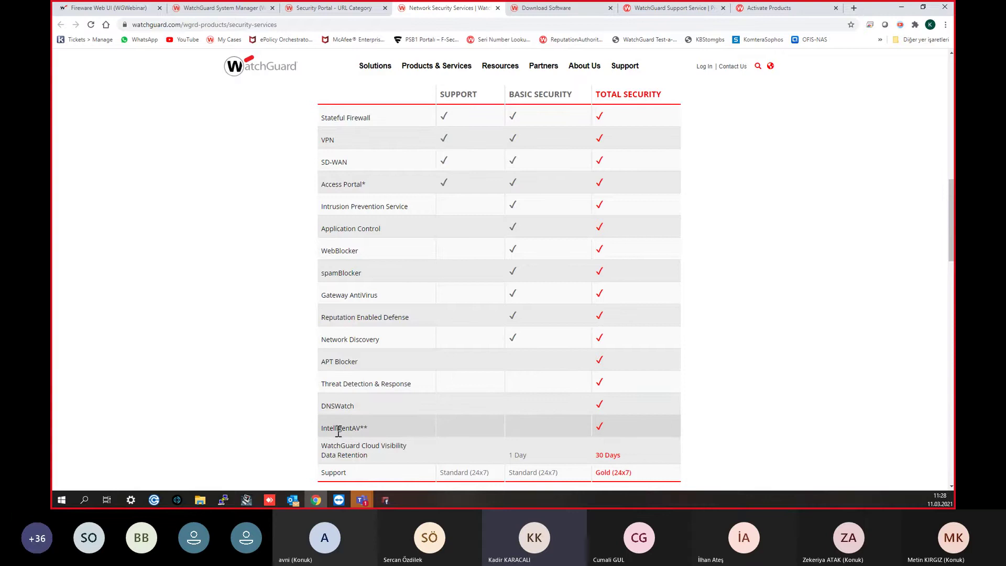
scroll(366, 408, "down", 1)
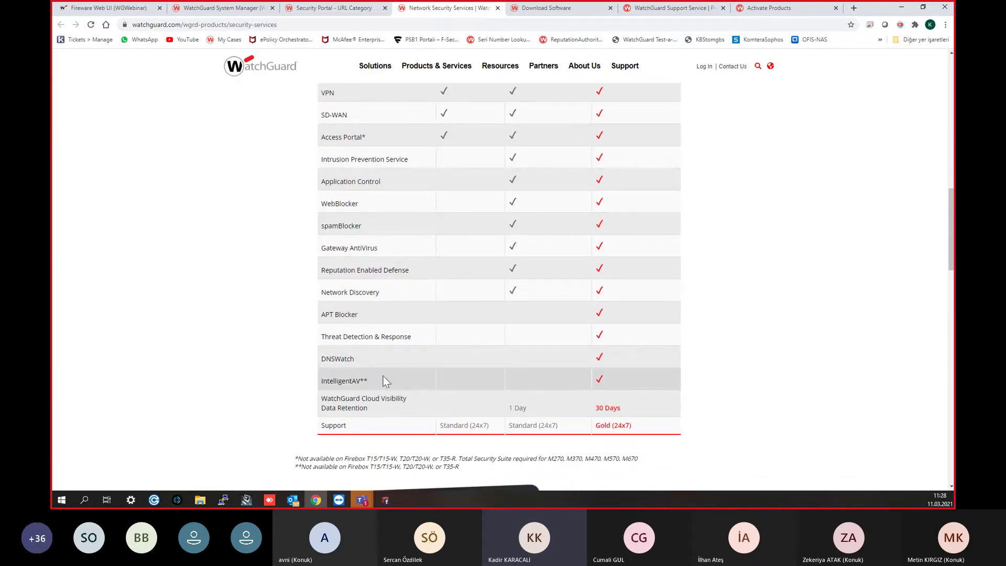
scroll(394, 370, "down", 1)
scroll(394, 370, "up", 2)
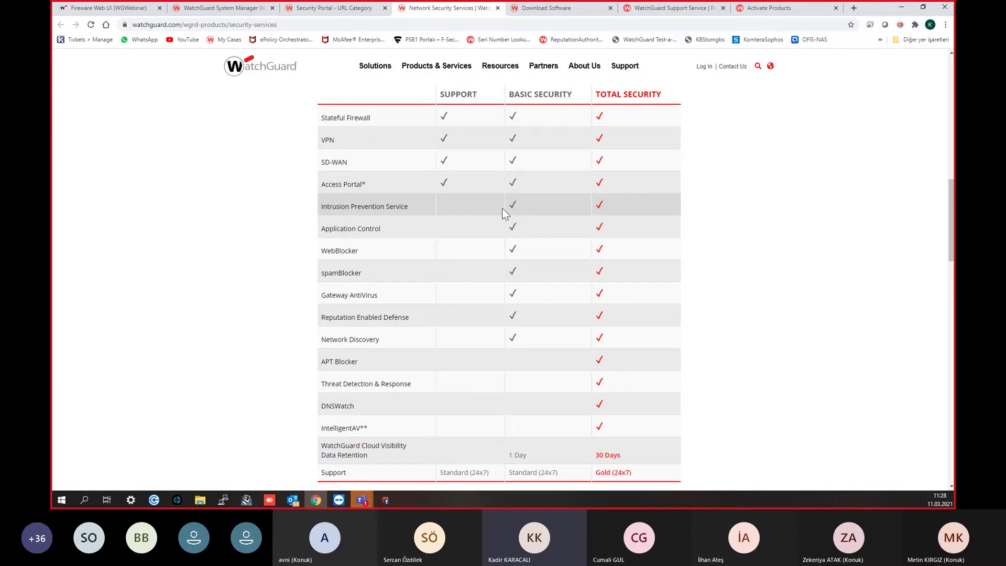
scroll(438, 319, "down", 1)
scroll(442, 352, "up", 2)
scroll(419, 361, "down", 1)
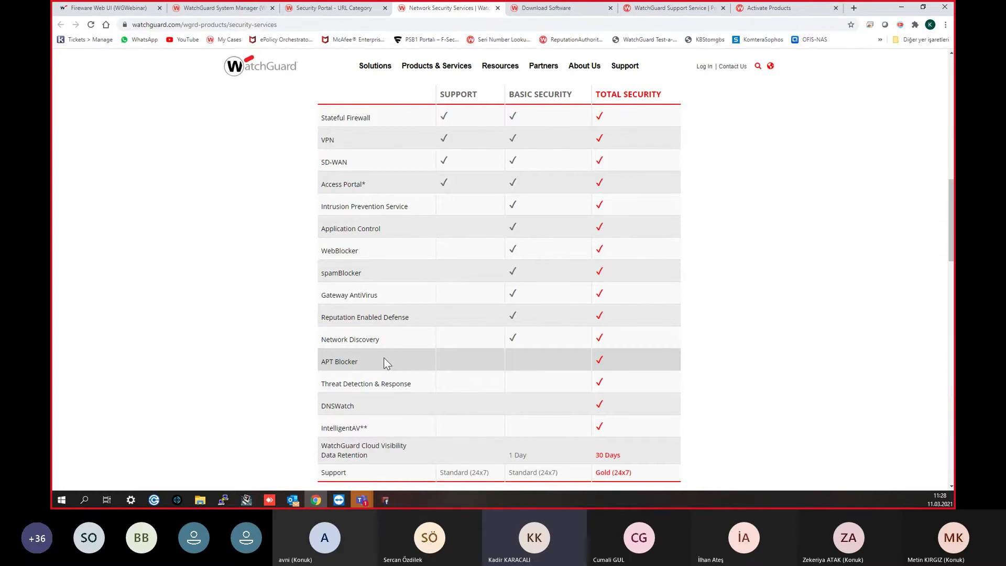
scroll(382, 360, "down", 1)
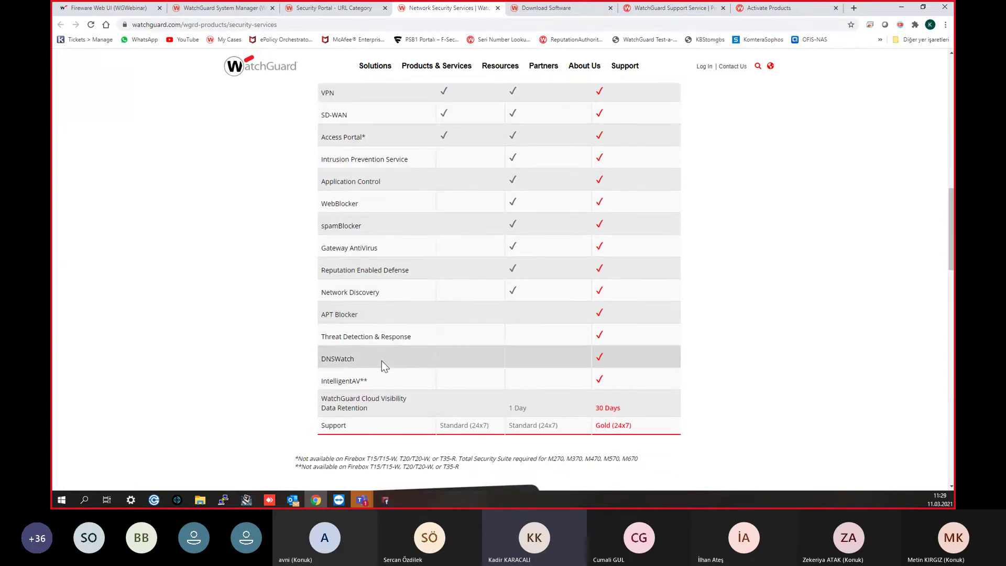
scroll(388, 372, "up", 1)
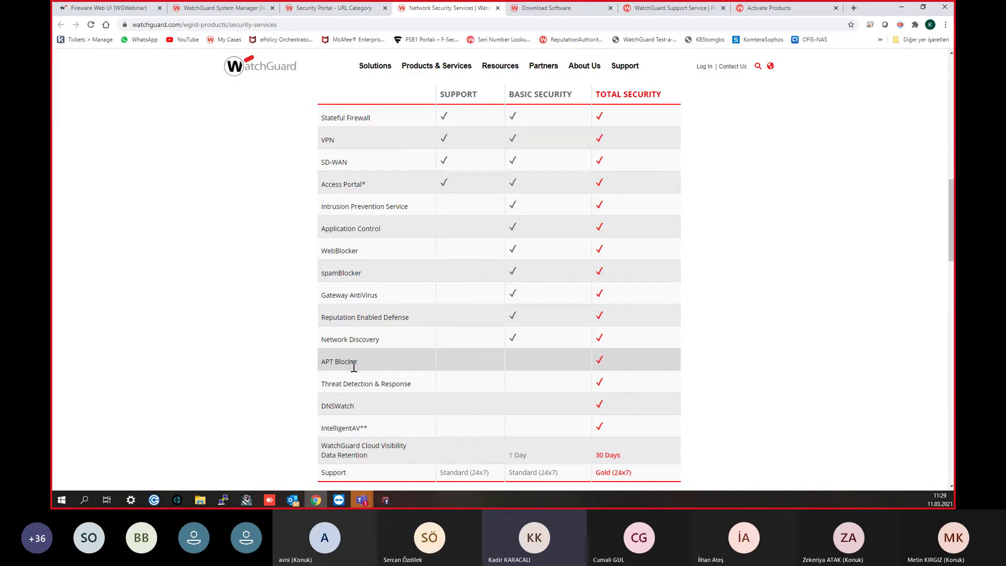
left_click_drag(358, 363, 319, 366)
left_click_drag(366, 363, 321, 363)
left_click(231, 387)
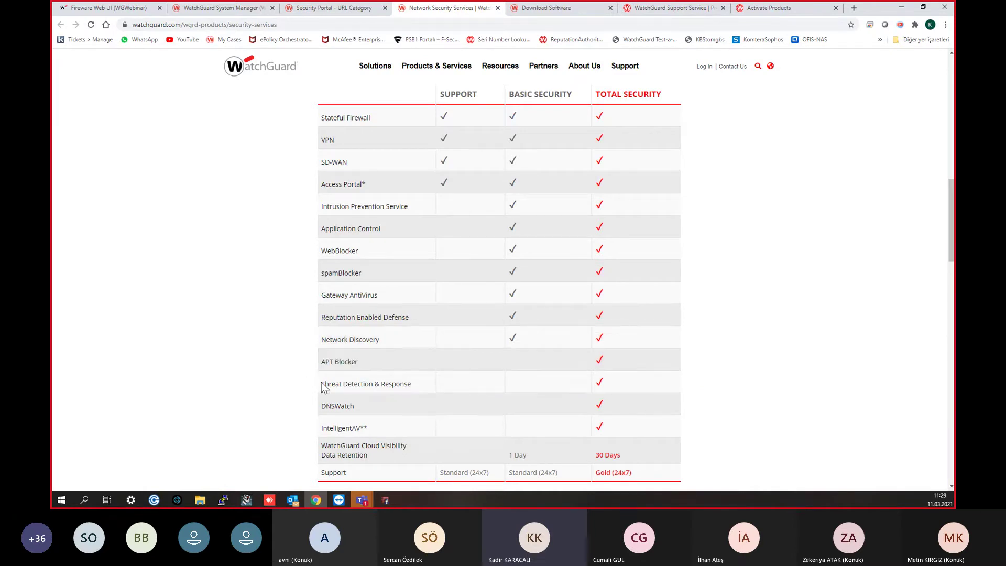
scroll(338, 347, "down", 1)
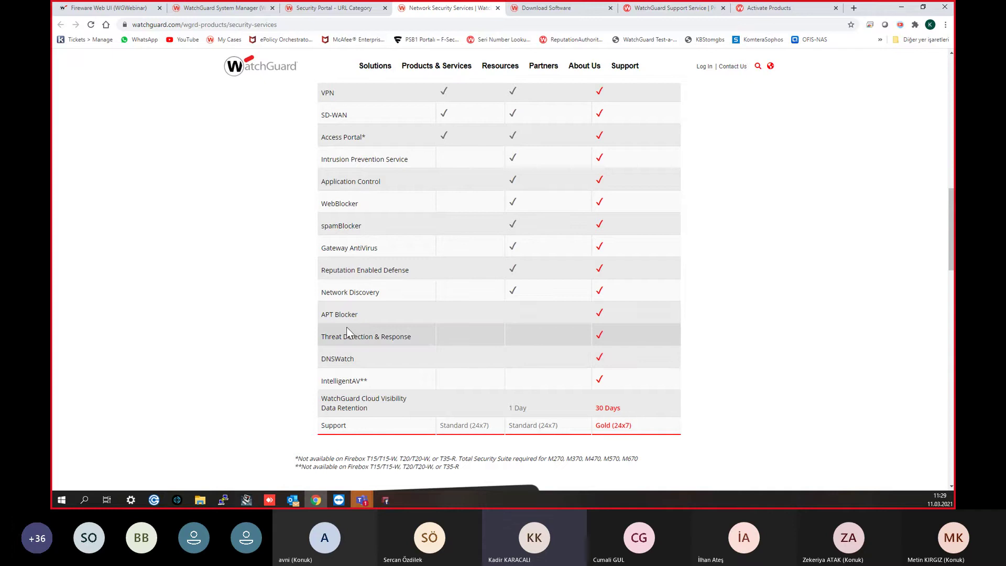
left_click_drag(359, 317, 315, 325)
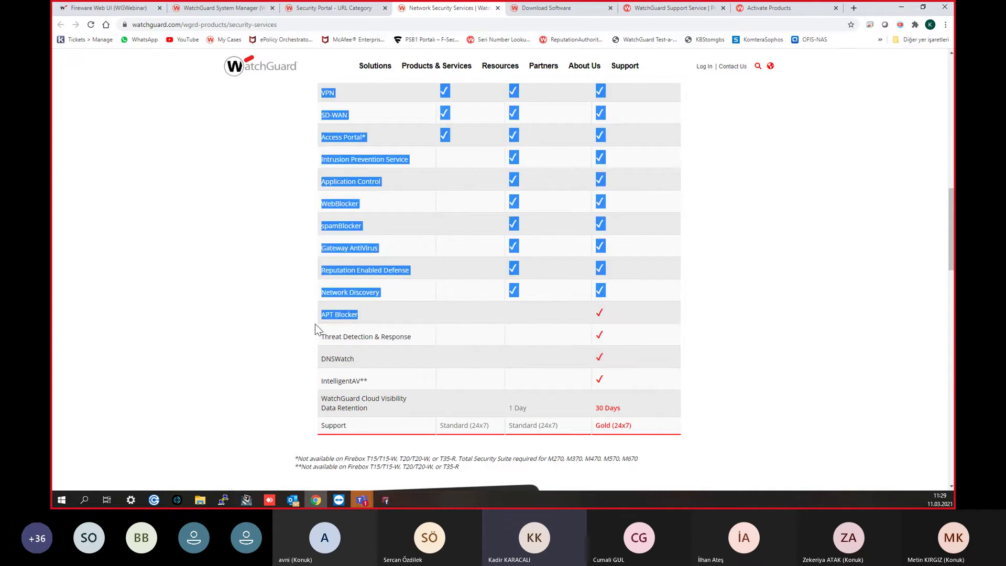
left_click(316, 323)
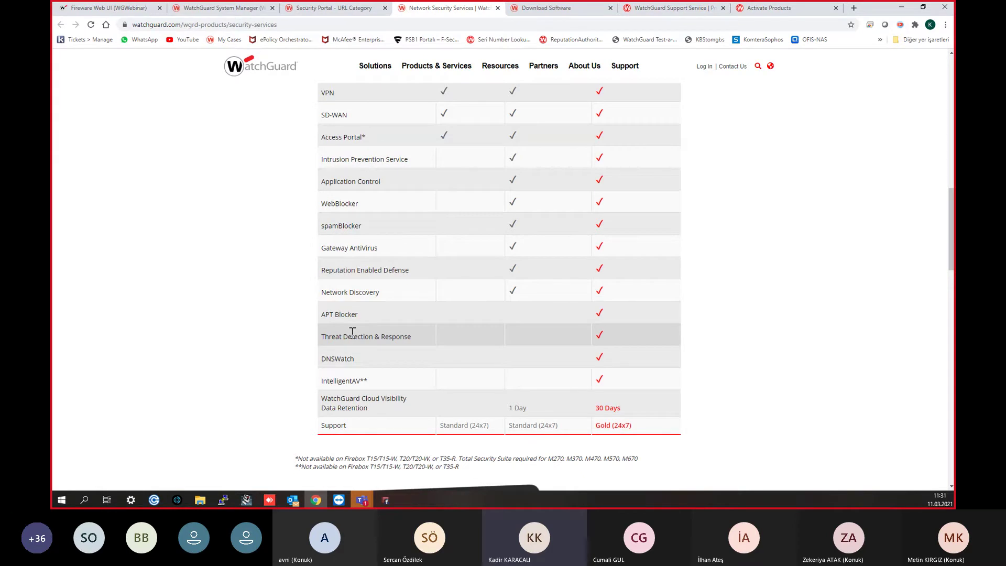
Step: Close the WSM licensing tab and choose Manage Products from MY WATCHGUARD on the downloads tab
left_click(231, 8)
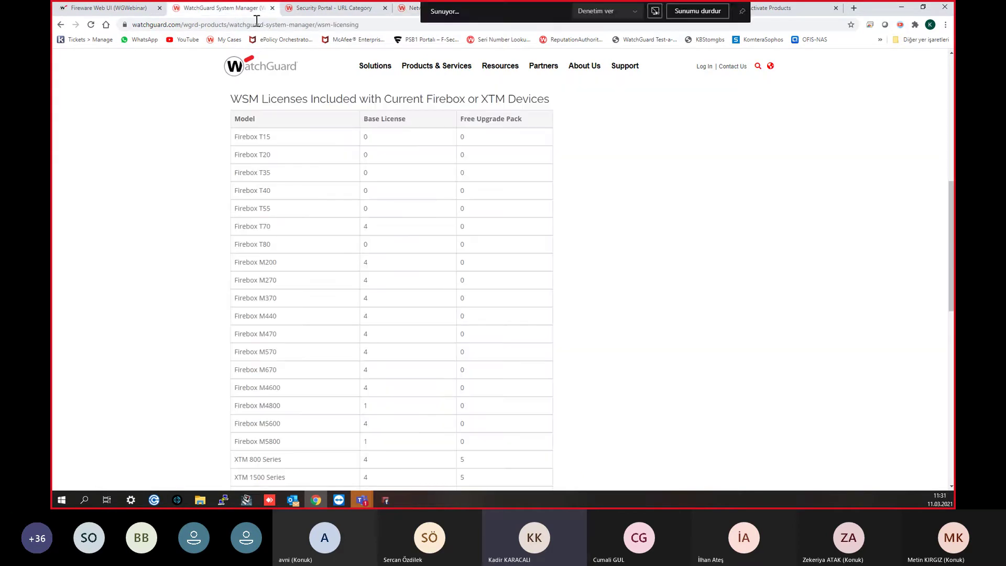
scroll(267, 315, "up", 5)
mouse_move(480, 55)
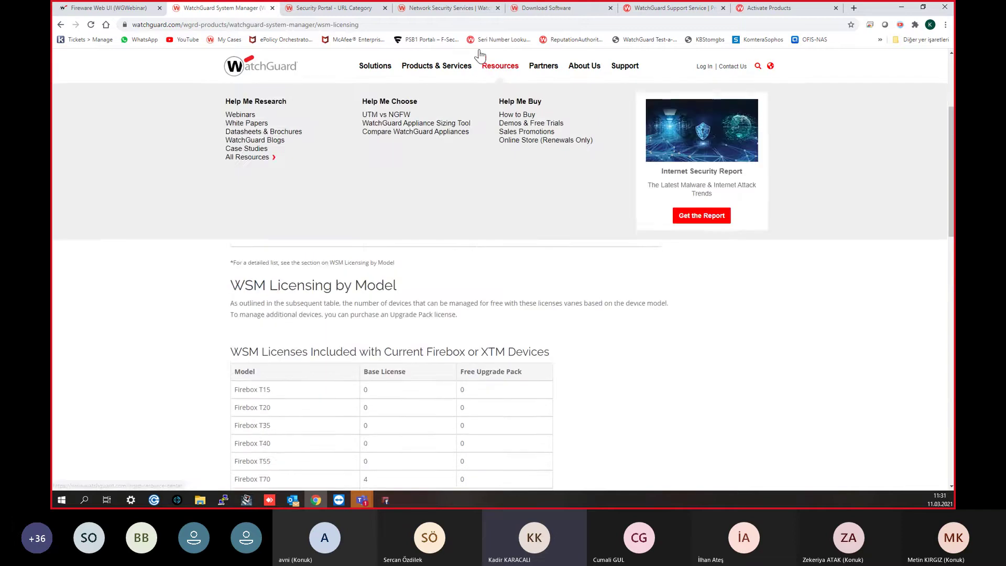
left_click(330, 8)
left_click(263, 13)
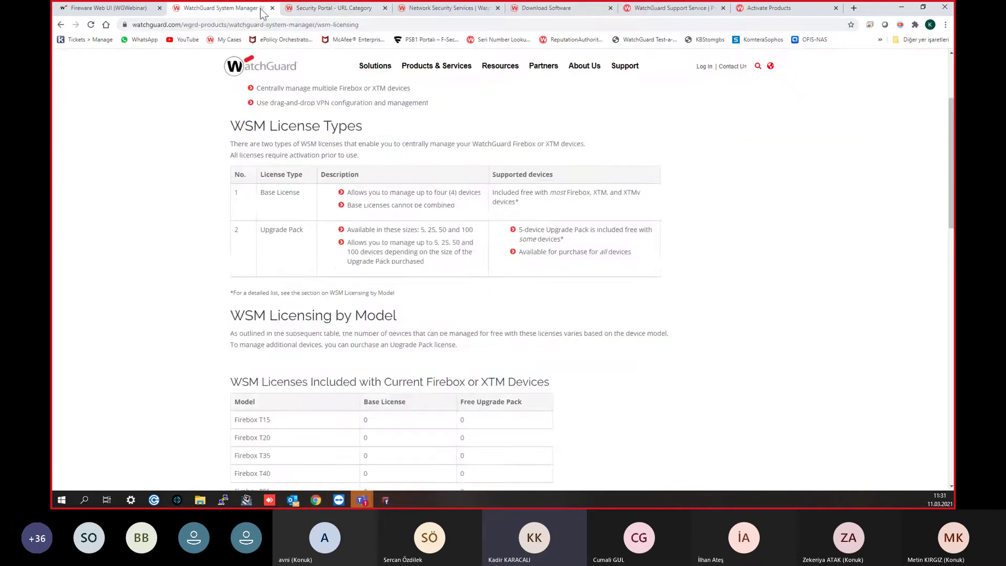
left_click(272, 7)
left_click(340, 8)
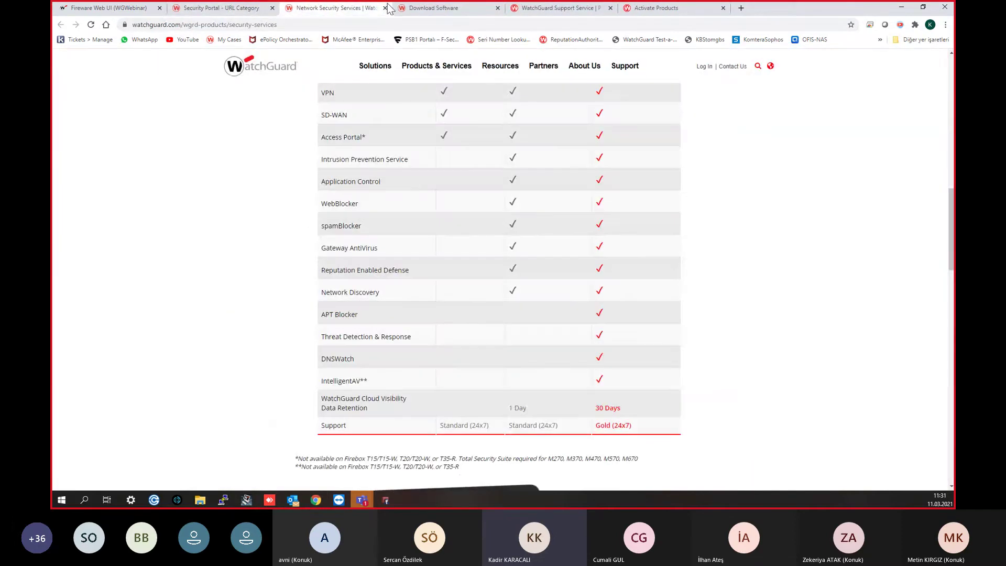
left_click(443, 6)
mouse_move(367, 89)
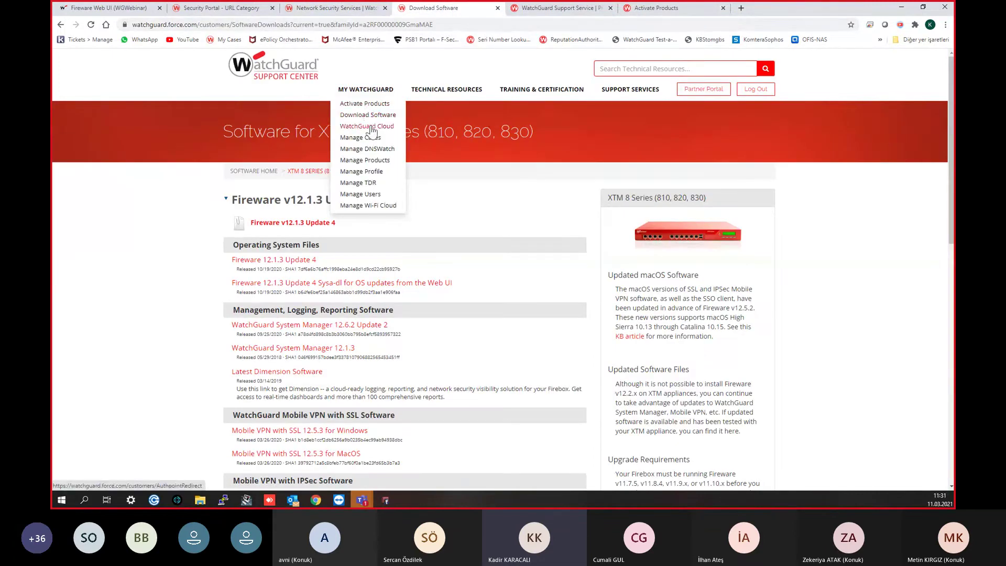
left_click(372, 162)
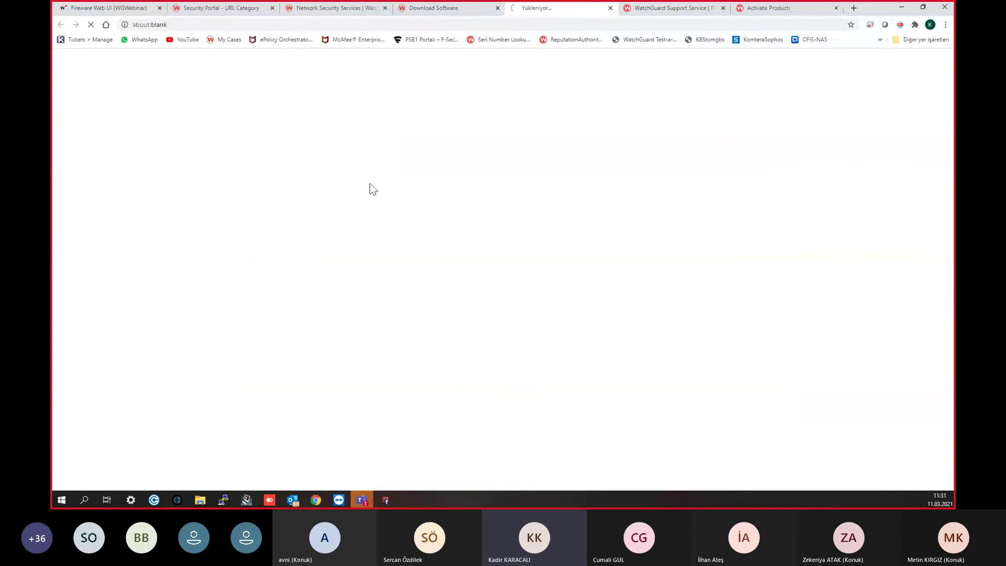
Step: Show 100 products per page and open the Firebox T50's product details
mouse_move(457, 5)
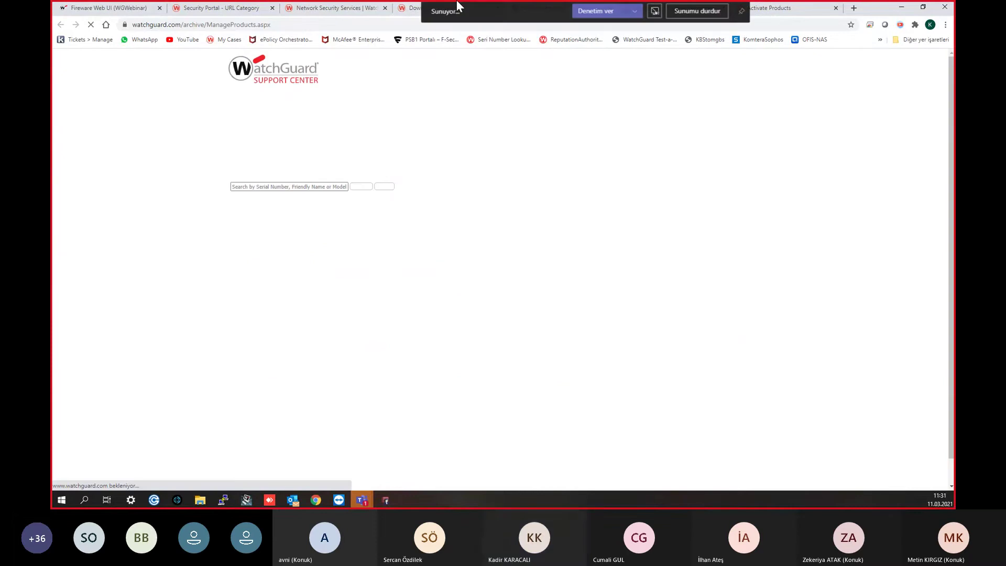
scroll(316, 294, "down", 15)
scroll(276, 173, "up", 1)
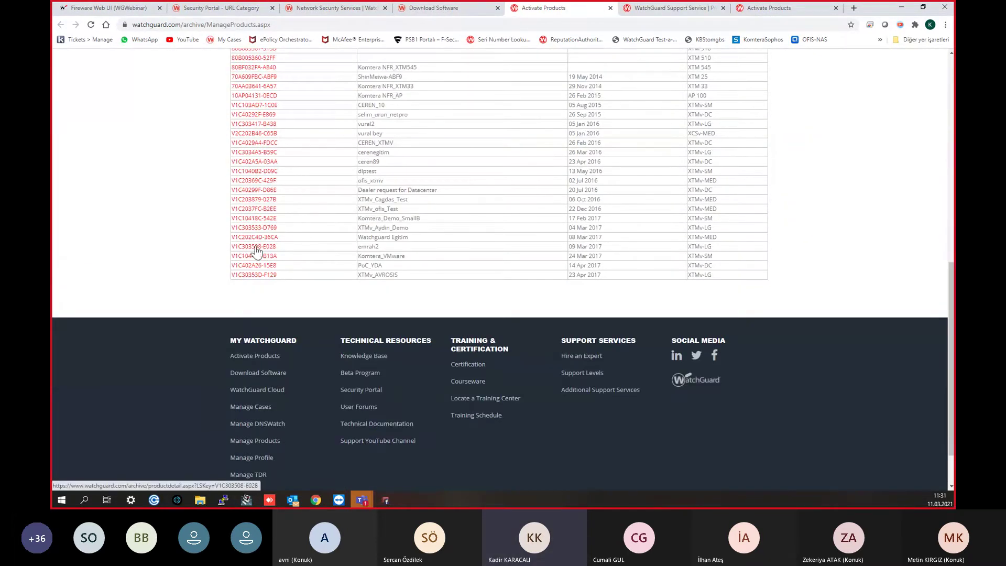
scroll(256, 251, "up", 3)
left_click(241, 160)
left_click(237, 189)
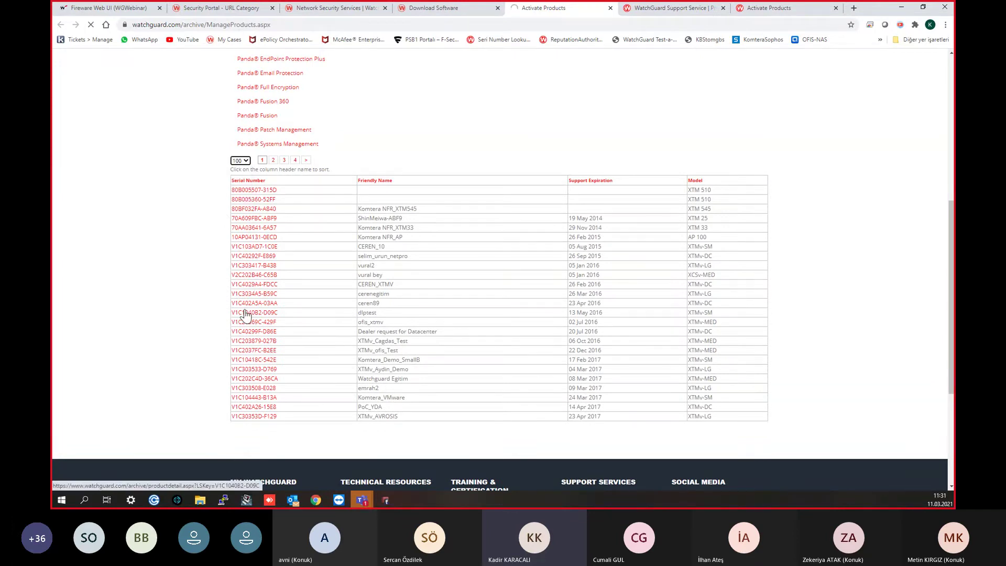
scroll(245, 314, "down", 9)
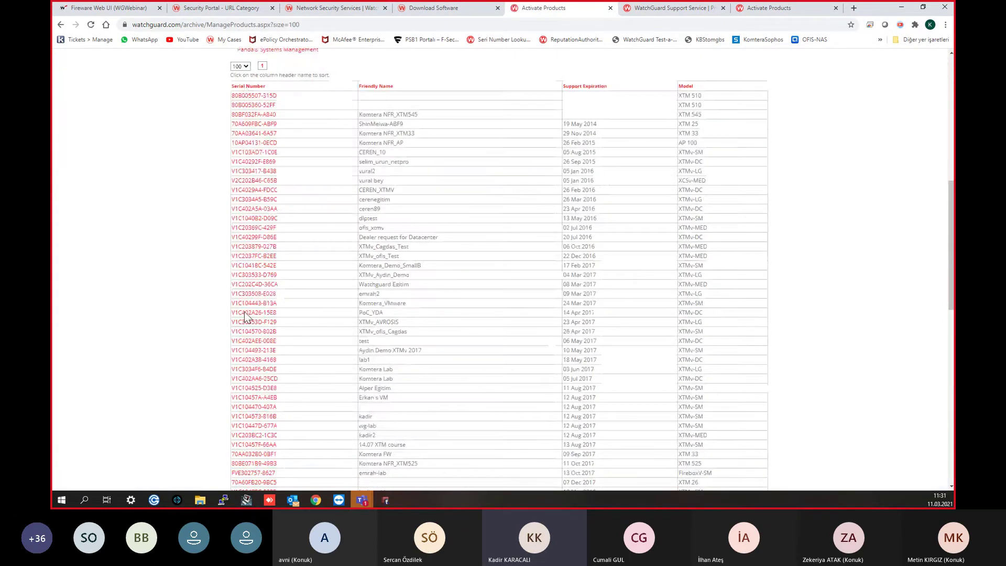
scroll(245, 314, "down", 5)
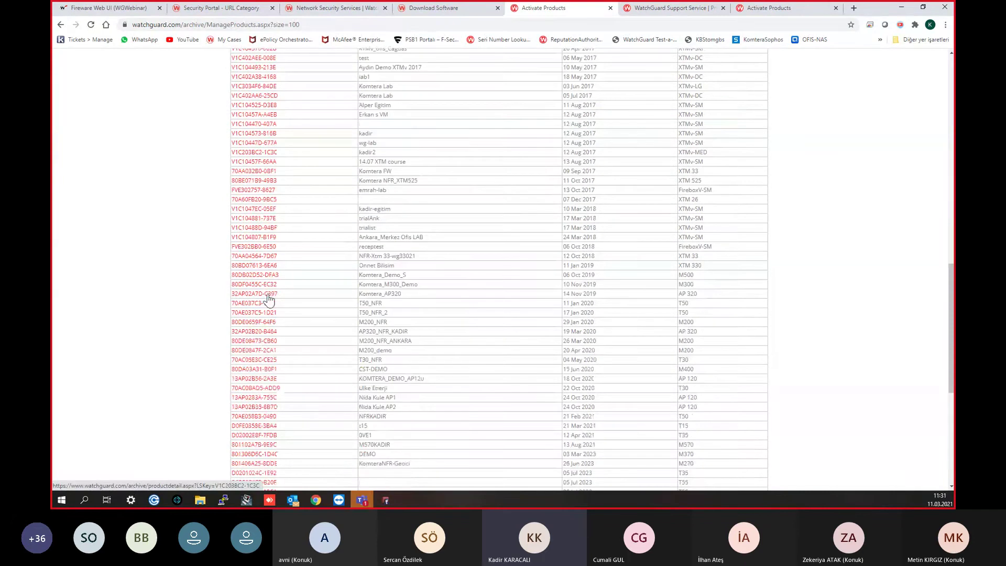
scroll(259, 327, "down", 3)
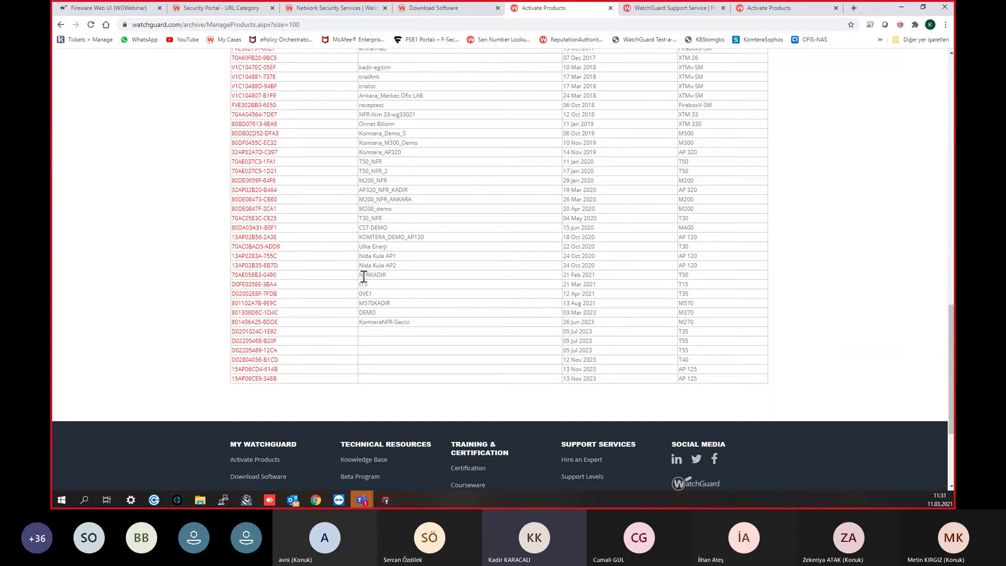
left_click(269, 285)
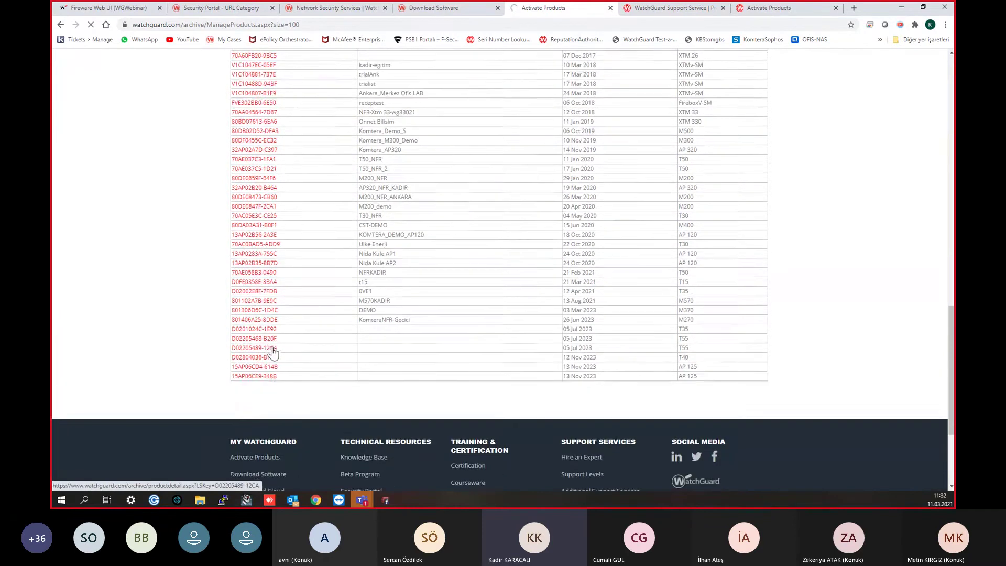
scroll(269, 353, "down", 3)
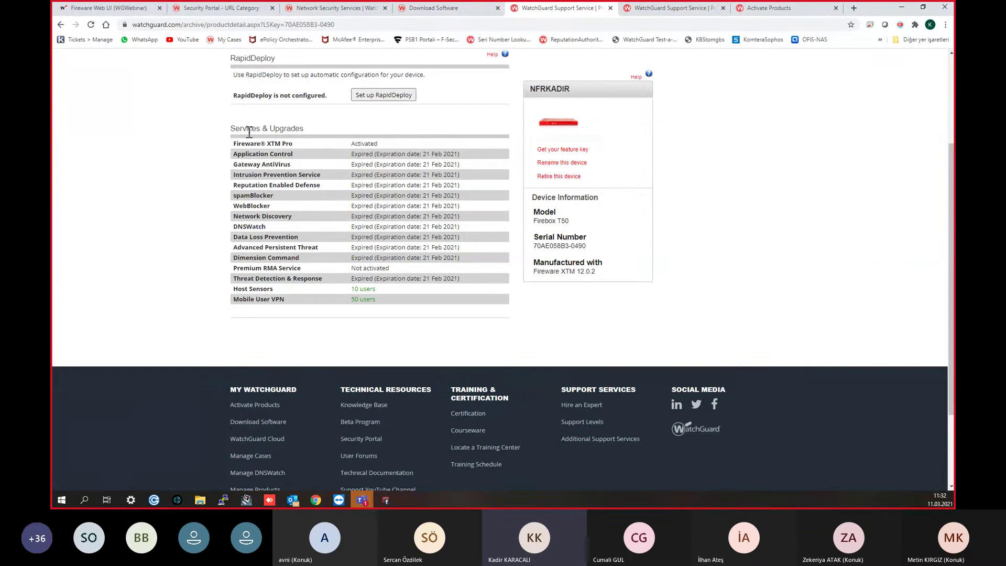
Step: Scroll back to the top of the Firebox T50 product details page
scroll(244, 101, "up", 3)
Step: Open Manage TDR from MY WATCHGUARD to load the TDR Accounts page
mouse_move(354, 92)
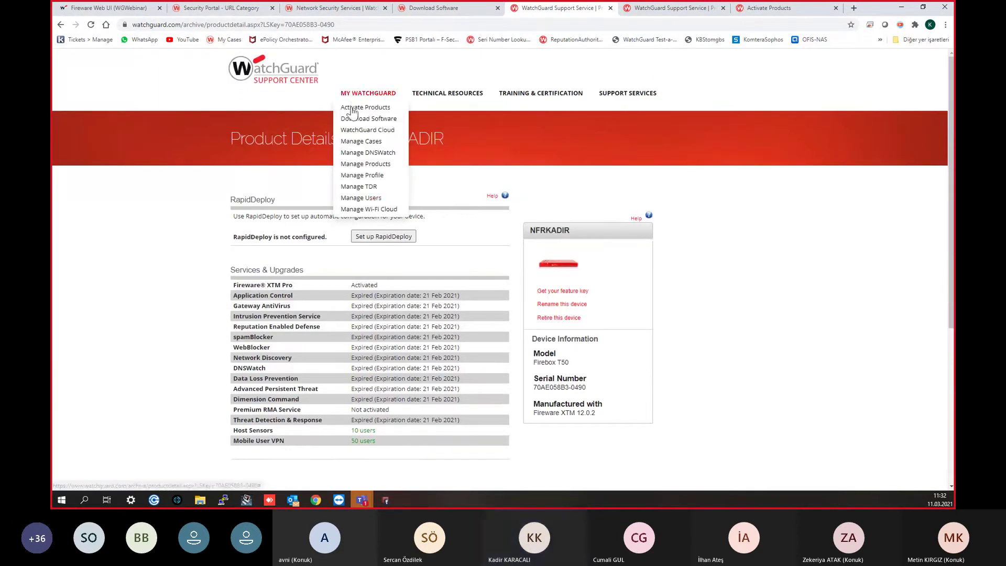
left_click(365, 189)
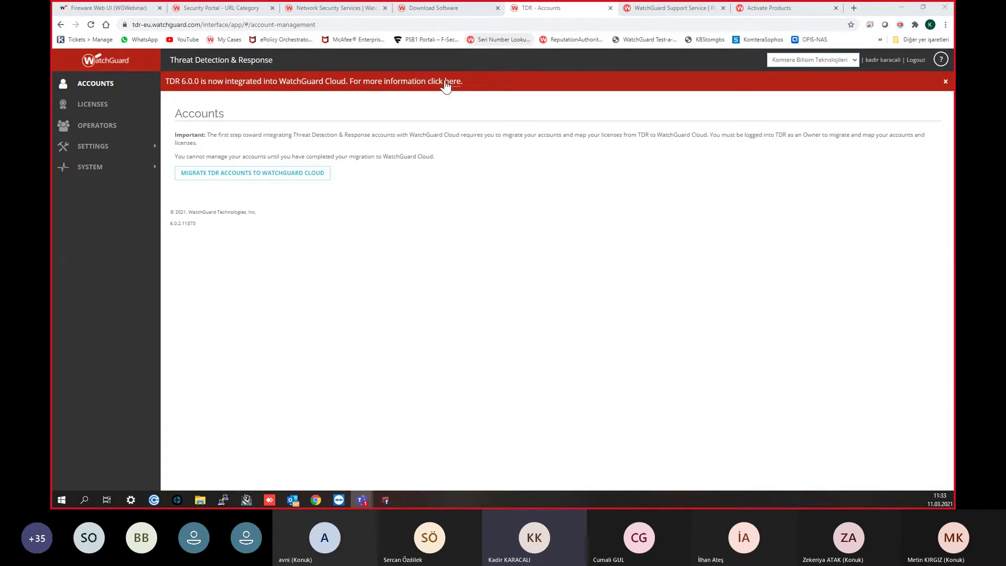
left_click(446, 9)
Step: Return to the XTM 8 Series Download Software tab with Fireware v12.1.3 Update 4
left_click(551, 8)
left_click(445, 8)
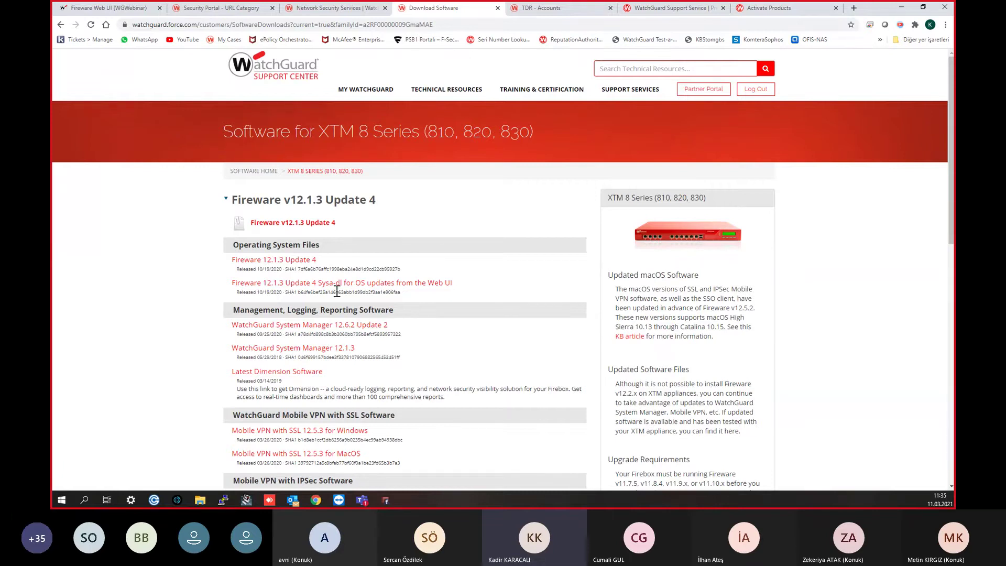
Step: Bring Policy Manager back to the front, showing WGWebinar.xml's five policies (FTP, WatchGuard Web UI, Ping, WatchGuard, Outgoing)
key("alt+Tab")
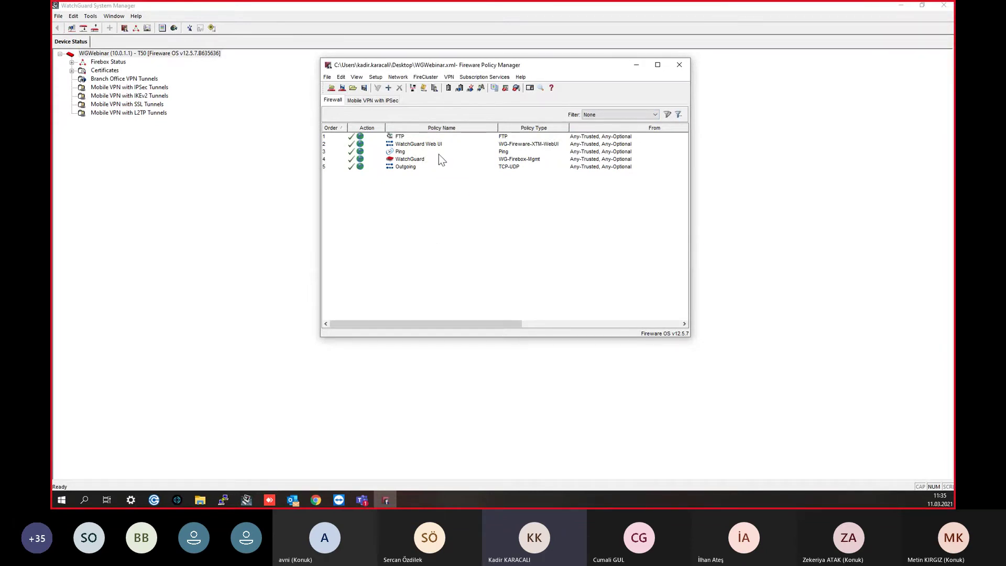
left_click(397, 77)
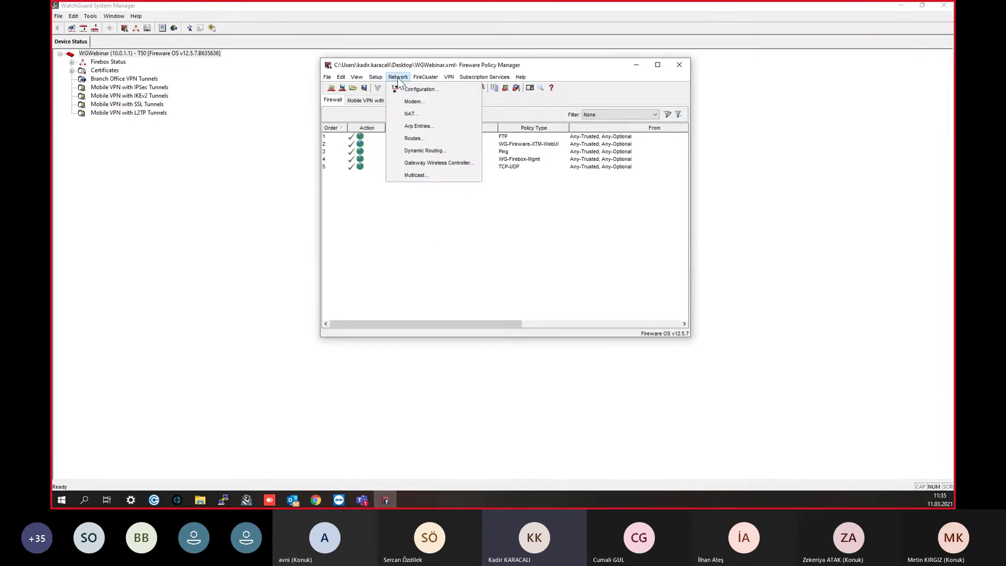
Step: Start adding a new policy from the policy list's context menu
left_click(468, 237)
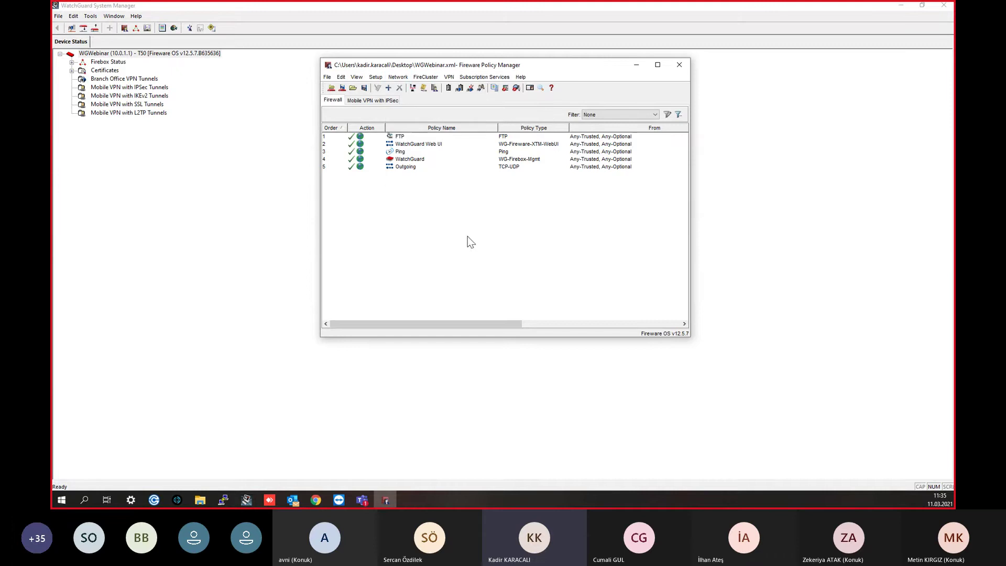
right_click(443, 197)
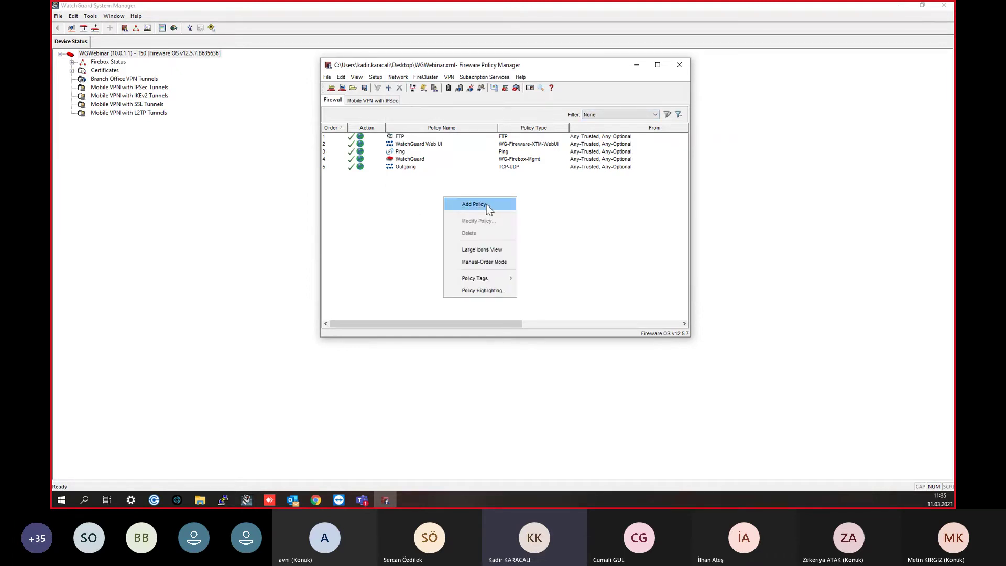
left_click(486, 203)
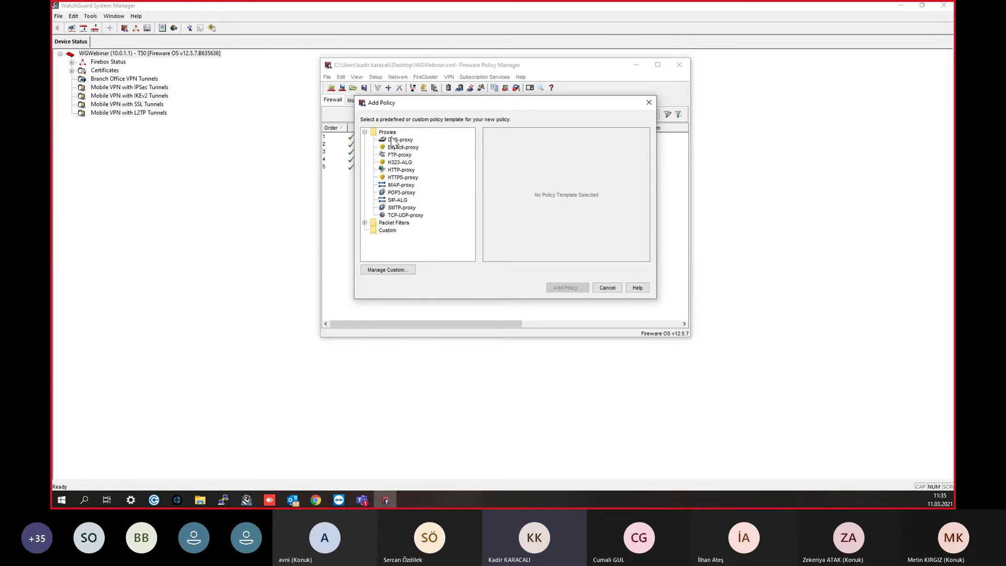
Step: Compare the HTTPS-proxy, HTTPS and HTTP templates, ending on HTTP port 80/TCP
left_click(366, 223)
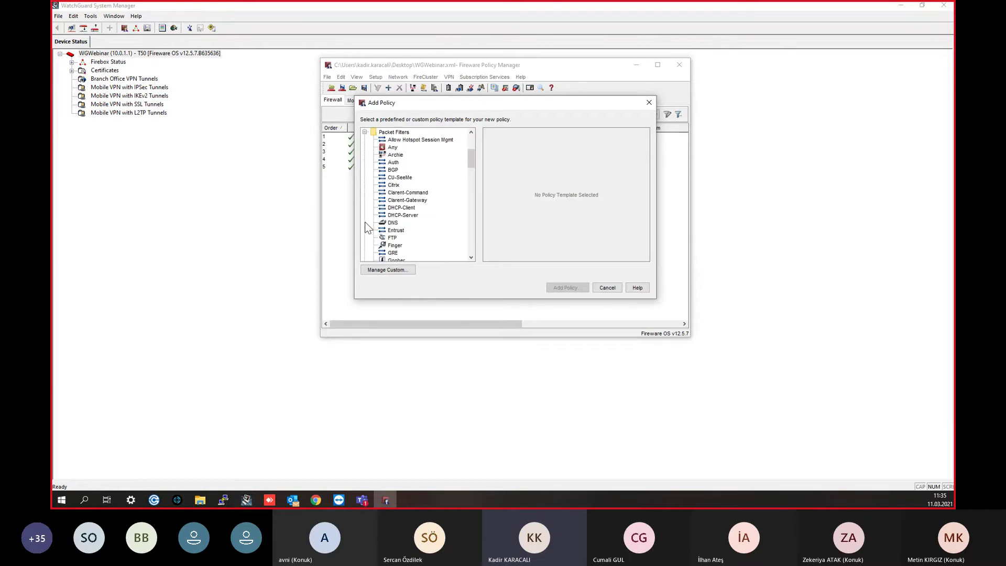
scroll(388, 229, "down", 2)
scroll(388, 229, "up", 2)
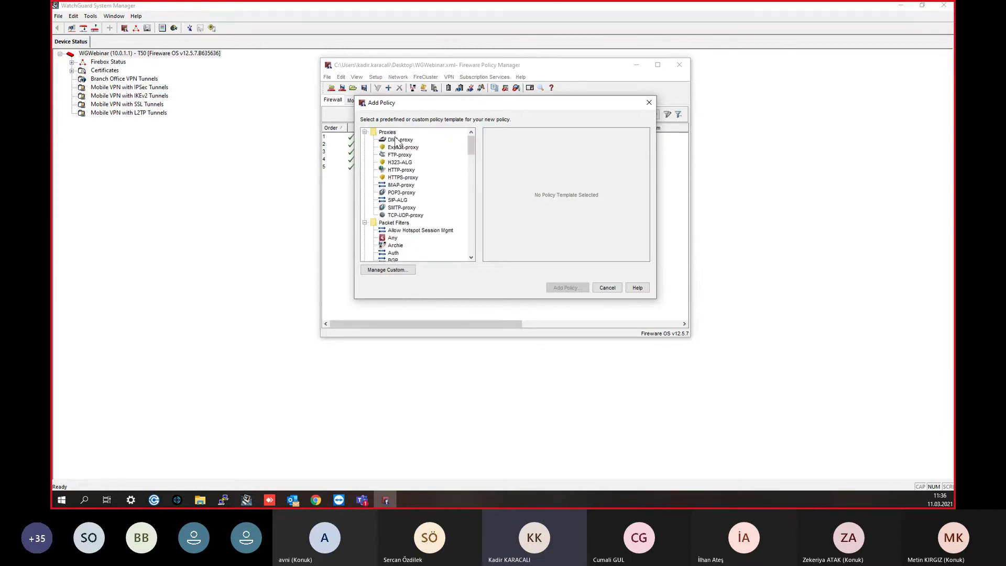
left_click(403, 178)
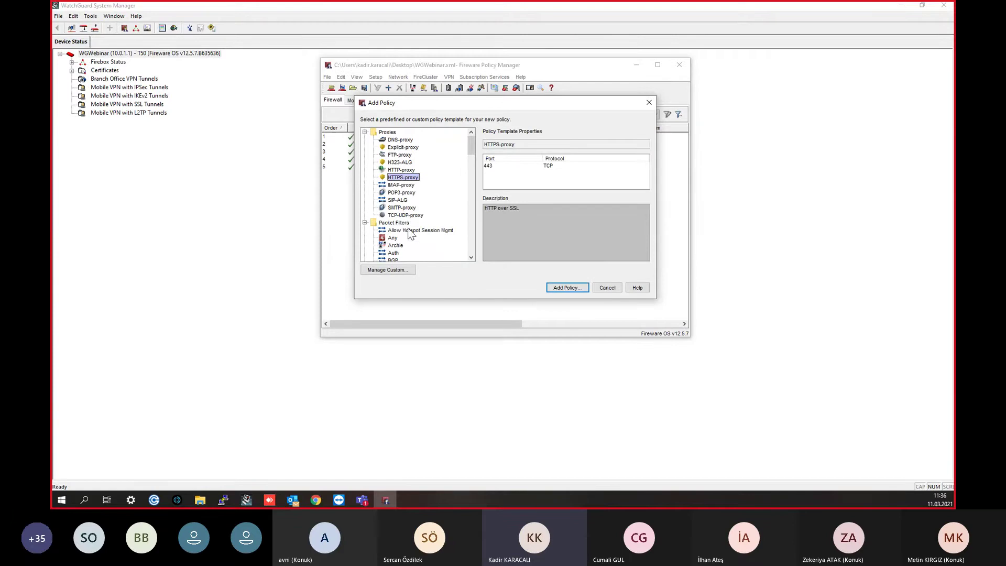
scroll(408, 226, "down", 4)
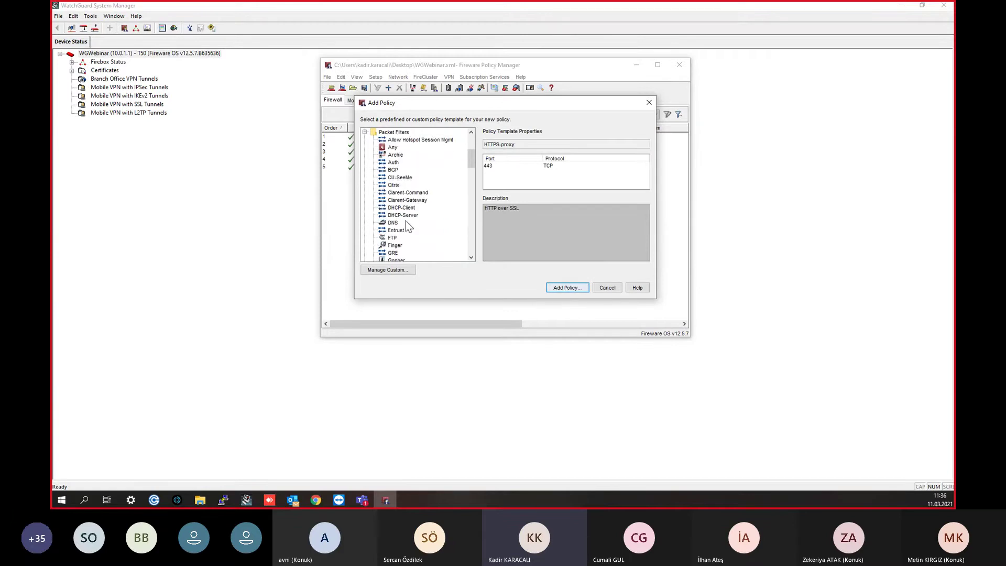
scroll(407, 225, "down", 4)
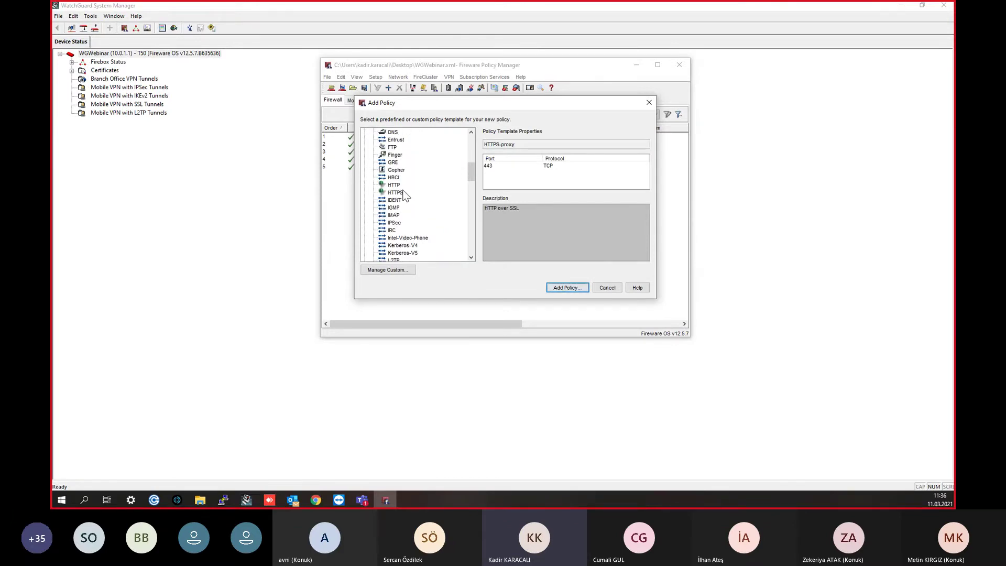
left_click(405, 193)
left_click(394, 185)
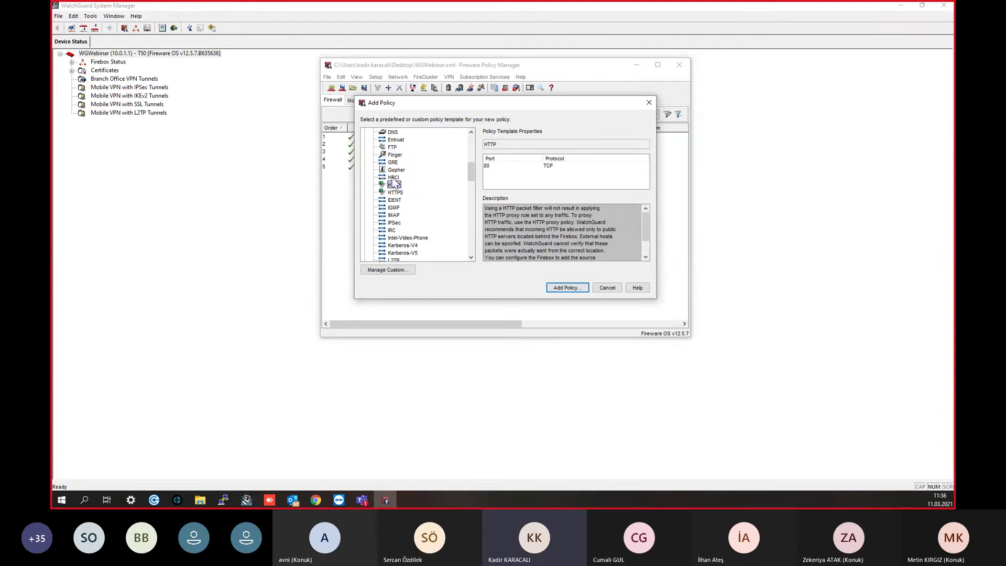
scroll(385, 197, "up", 4)
scroll(385, 198, "up", 4)
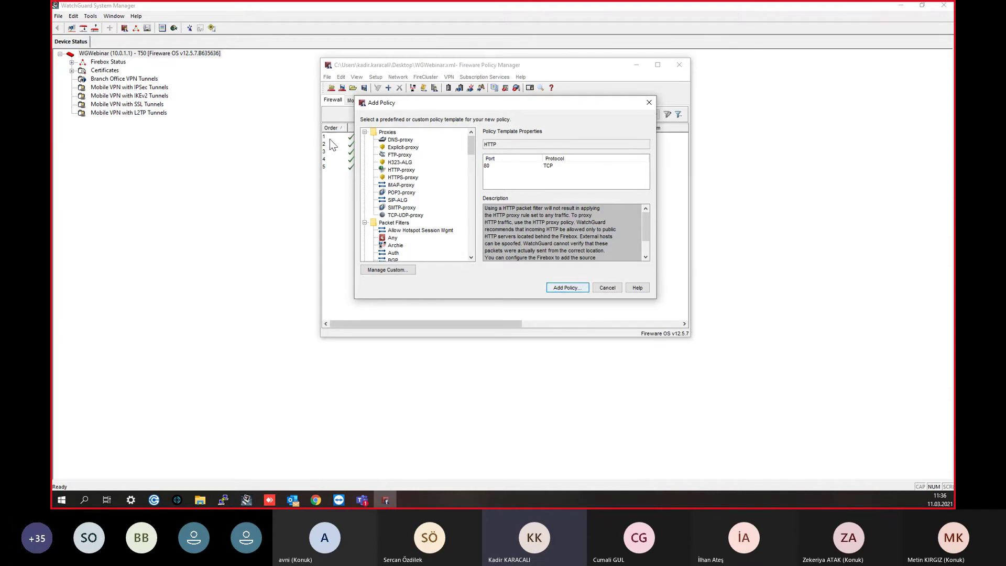
double_click(400, 169)
left_click(442, 52)
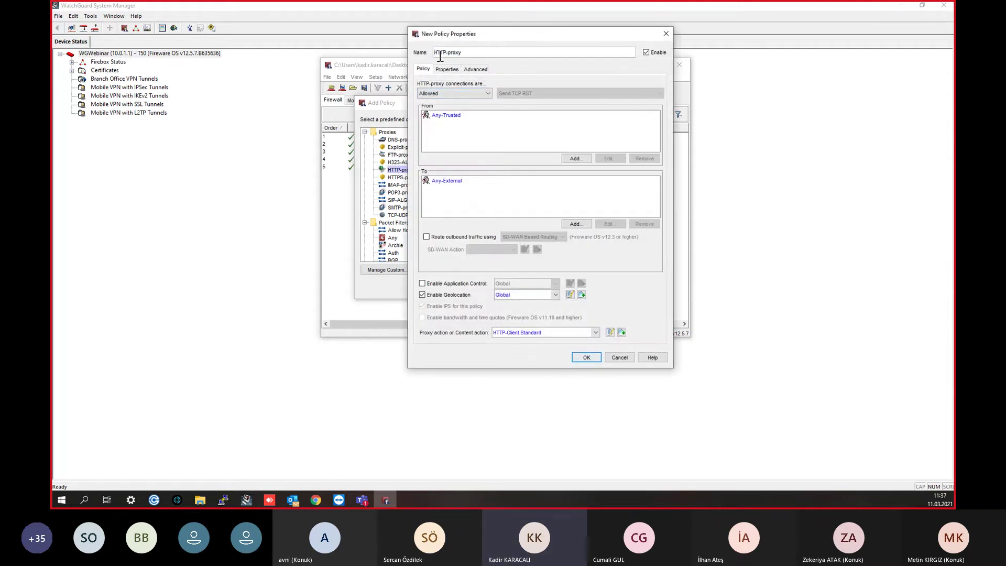
left_click(461, 115)
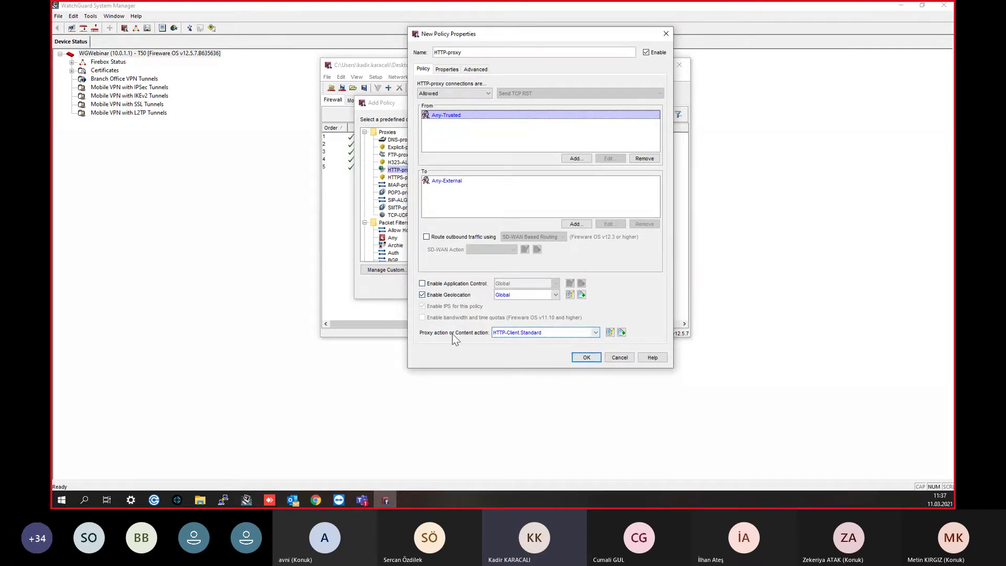
Step: Clone HTTP-Client.Standard as 'Genel', enforce SafeSearch and set the YouTube level to Moderate
left_click(621, 332)
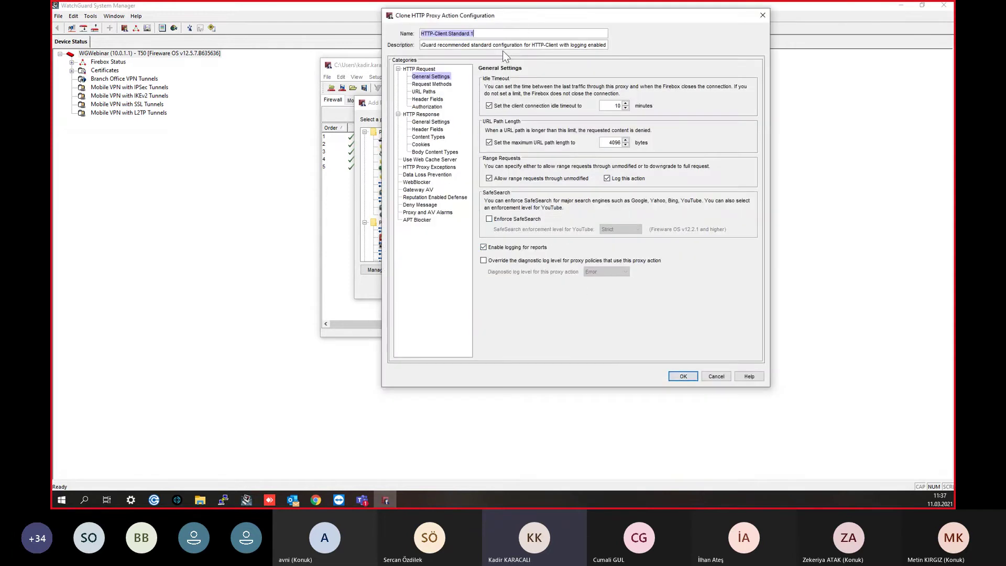
type("Genel")
left_click(536, 222)
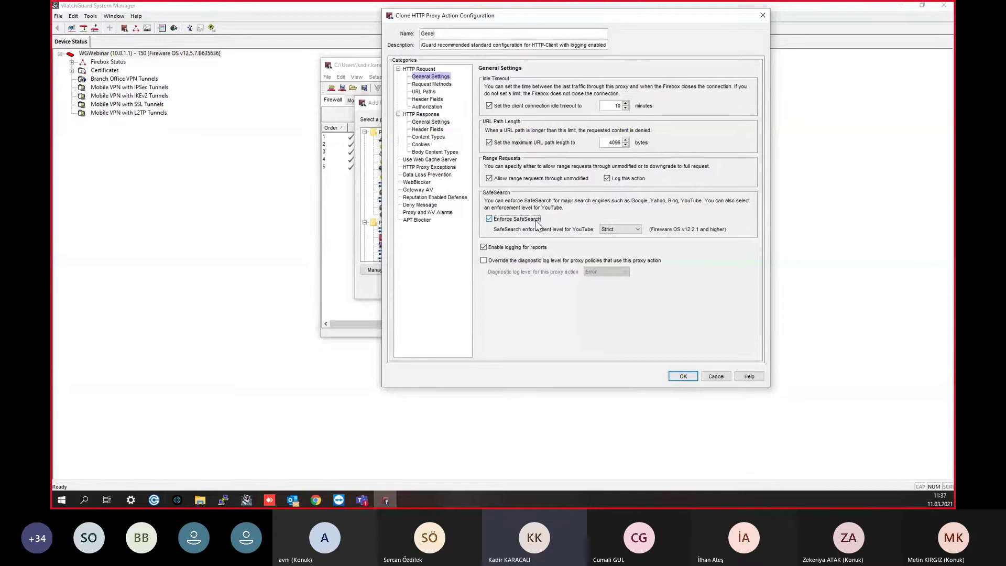
left_click(618, 230)
left_click(617, 239)
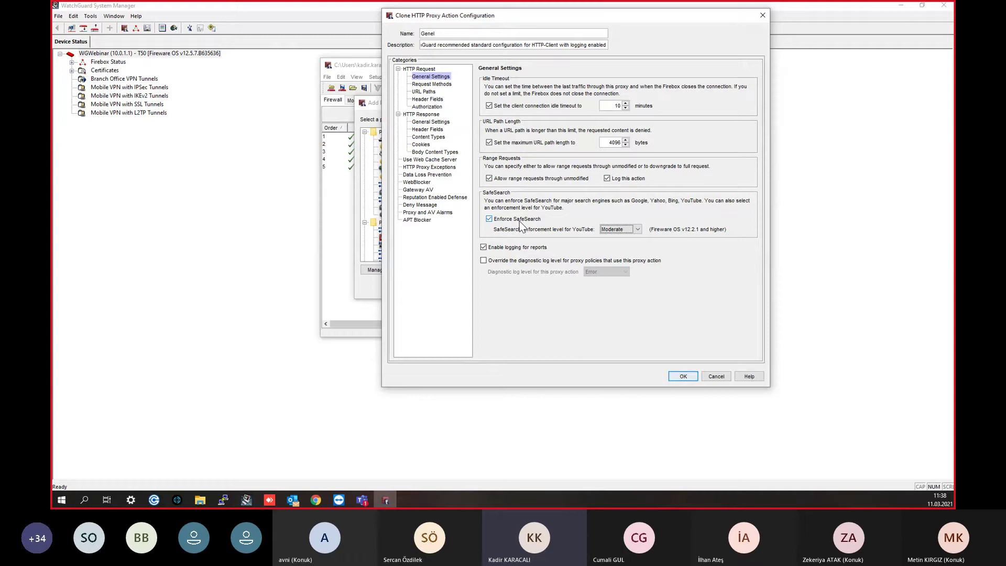
left_click(636, 230)
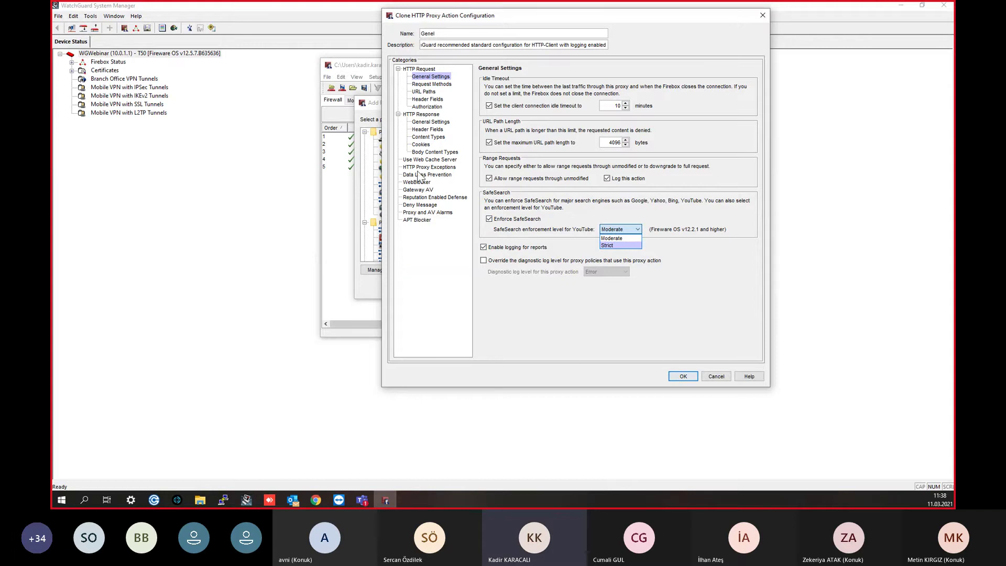
Step: In Genel's Body Content Types, set the If matched action to AV Scan
left_click(444, 153)
left_click(444, 153)
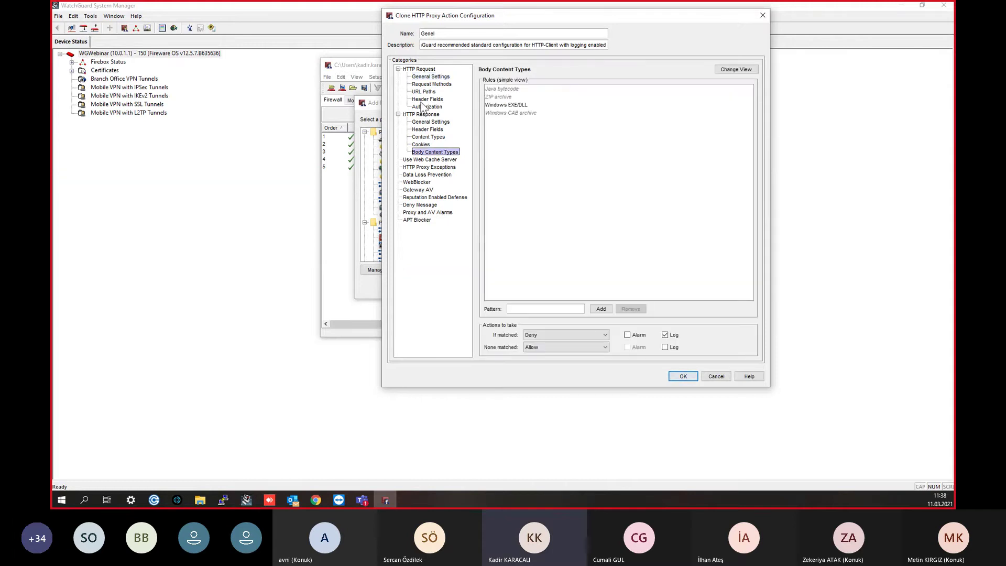
left_click(523, 110)
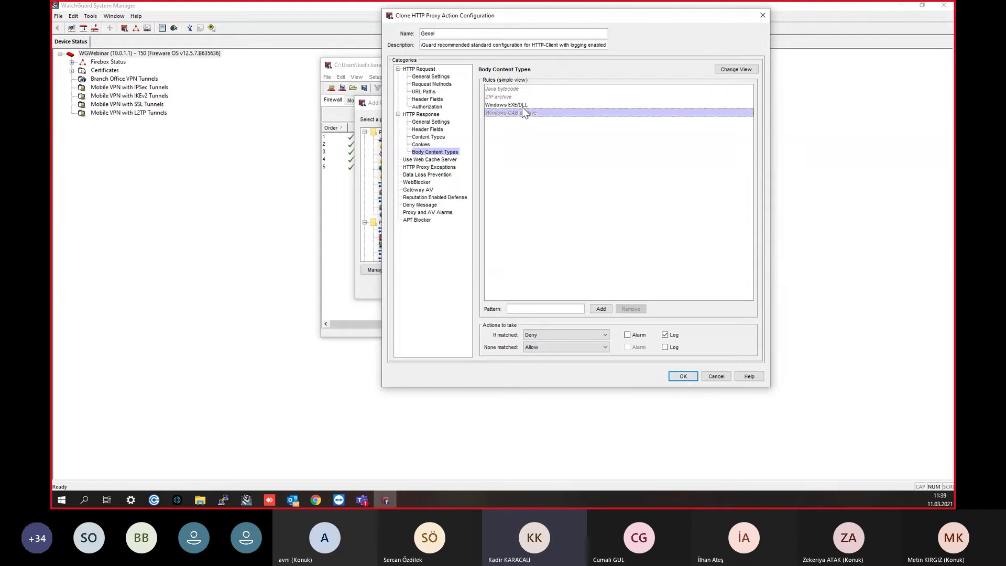
left_click(522, 106)
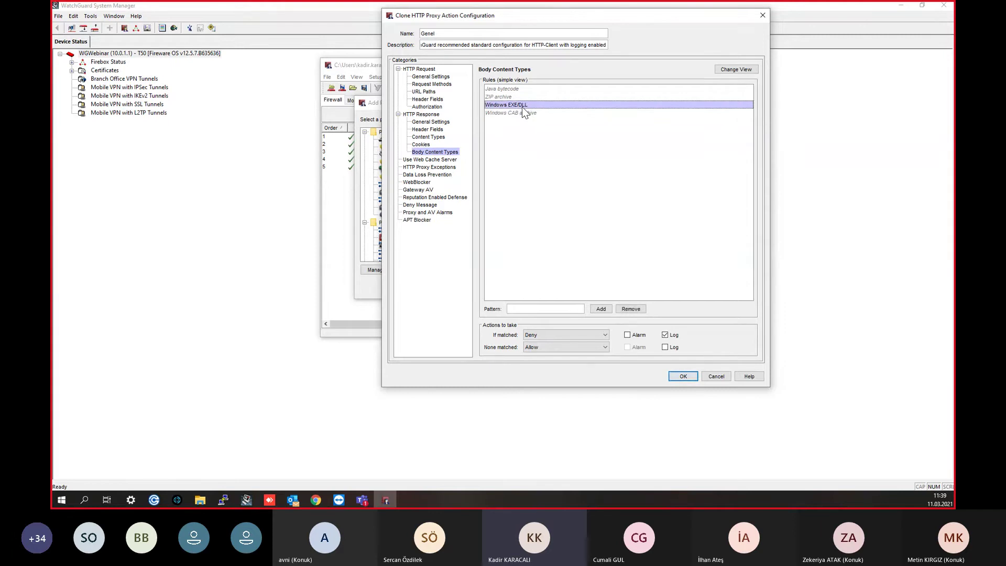
left_click(539, 335)
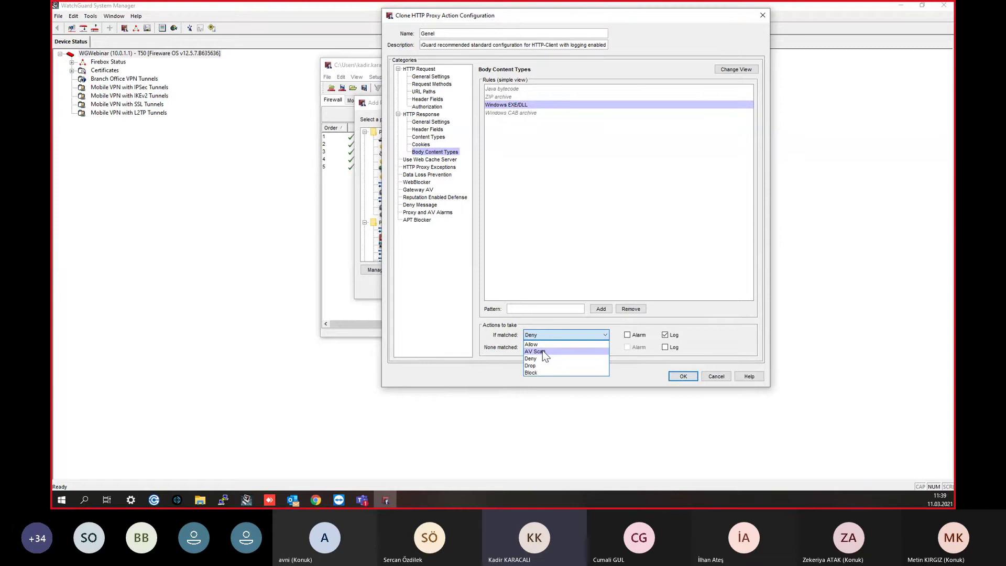
left_click(543, 352)
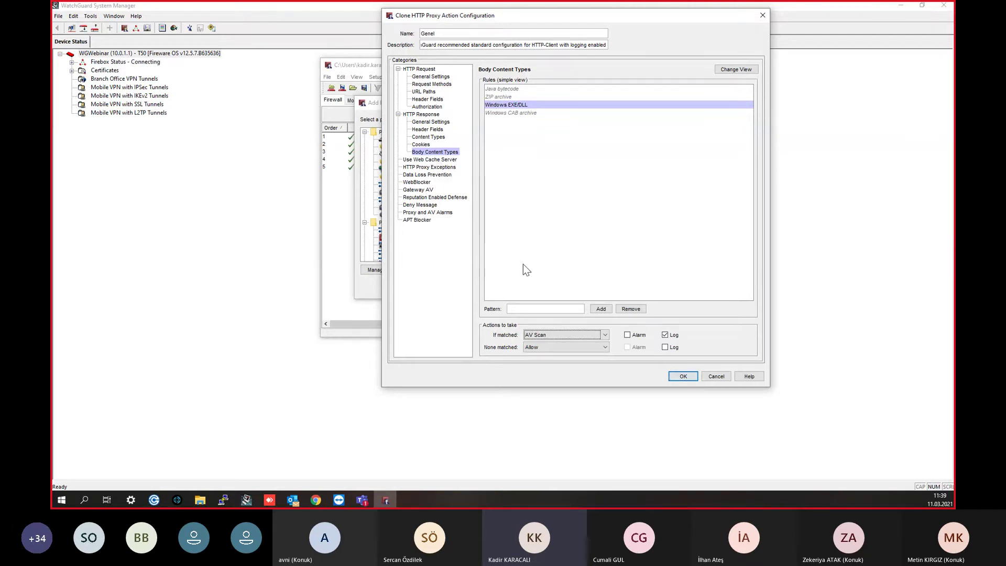
Step: Set None matched to AV Scan with logging, then view the HTTP Proxy Exceptions
left_click(531, 115)
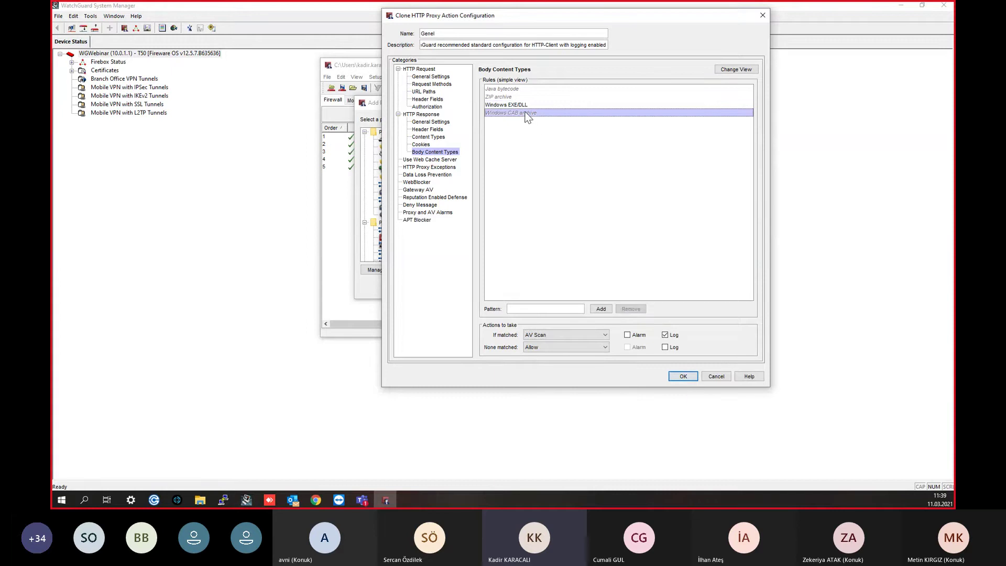
left_click(508, 96)
left_click(511, 89)
left_click(534, 113)
left_click(539, 348)
left_click(551, 364)
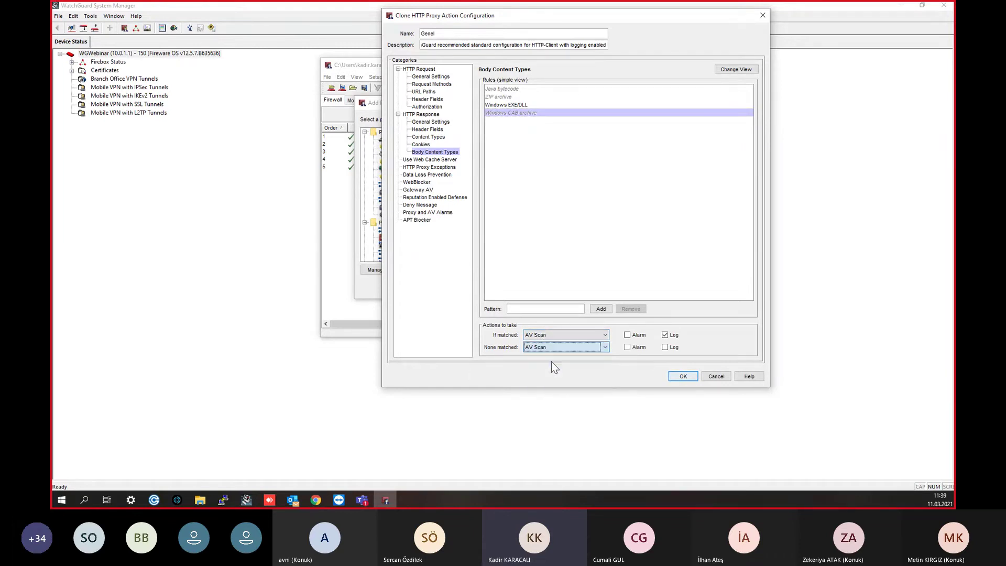
left_click(677, 346)
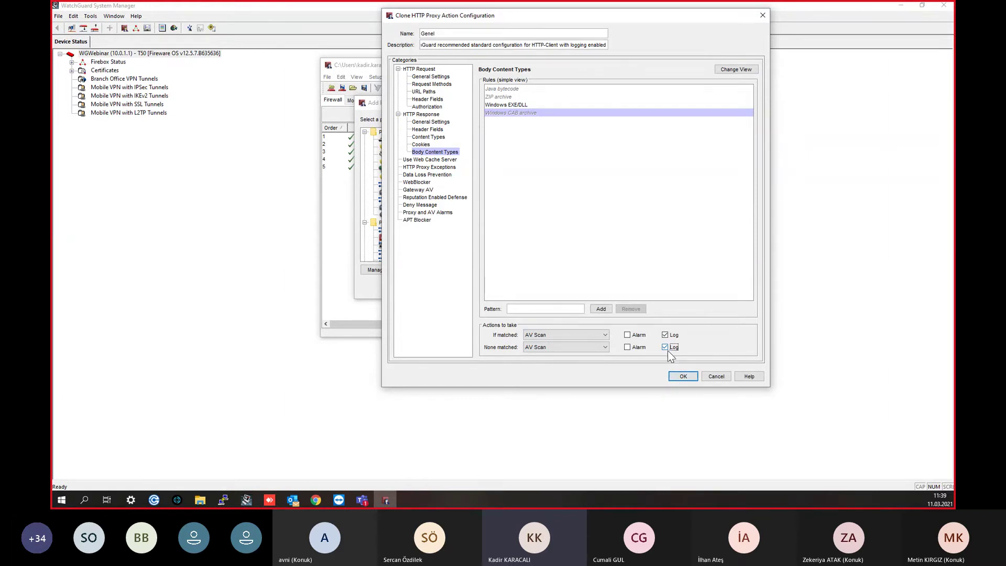
left_click(430, 160)
left_click(431, 166)
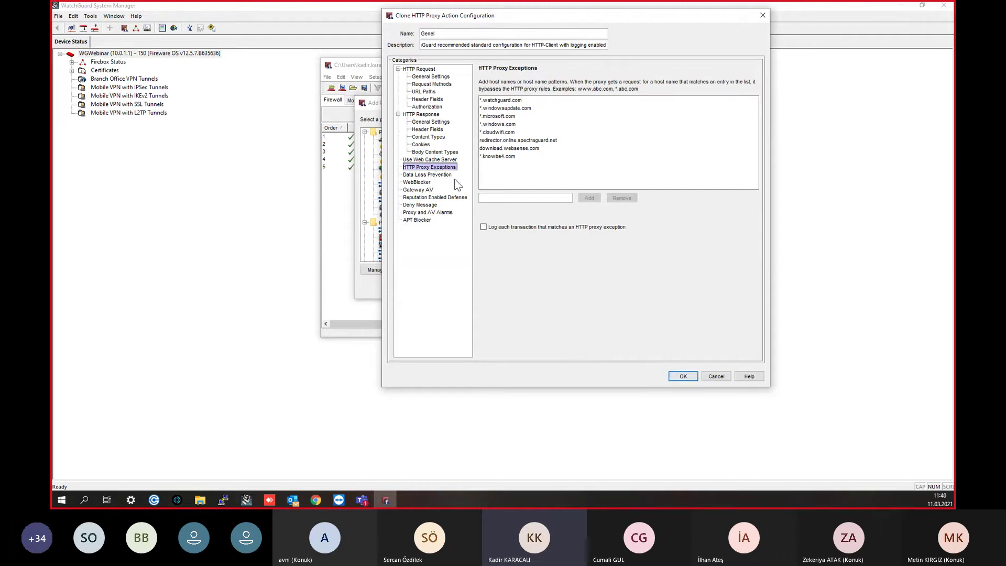
Step: Create a new WebBlocker action named 'GenelWebBlocker'
left_click(419, 181)
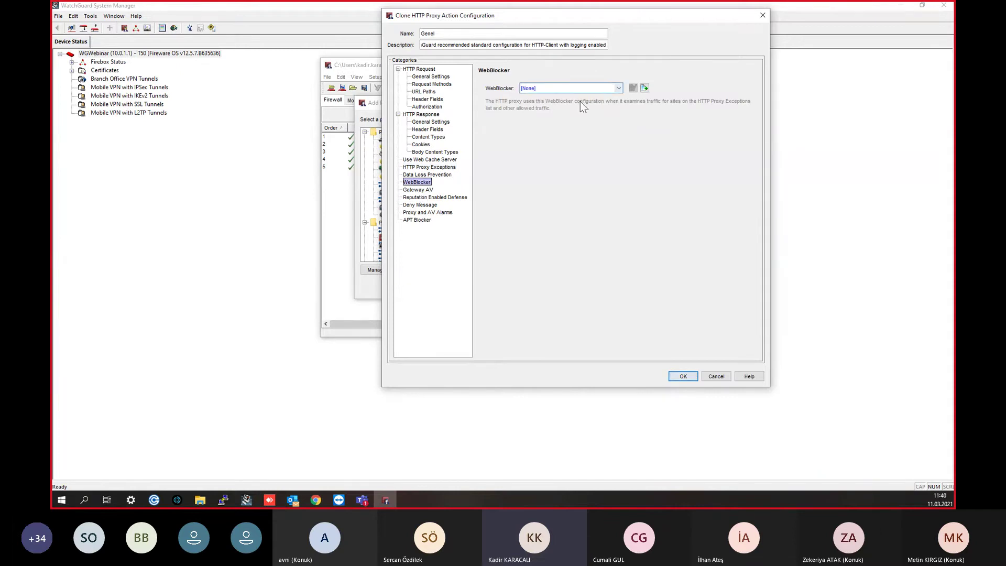
left_click(645, 88)
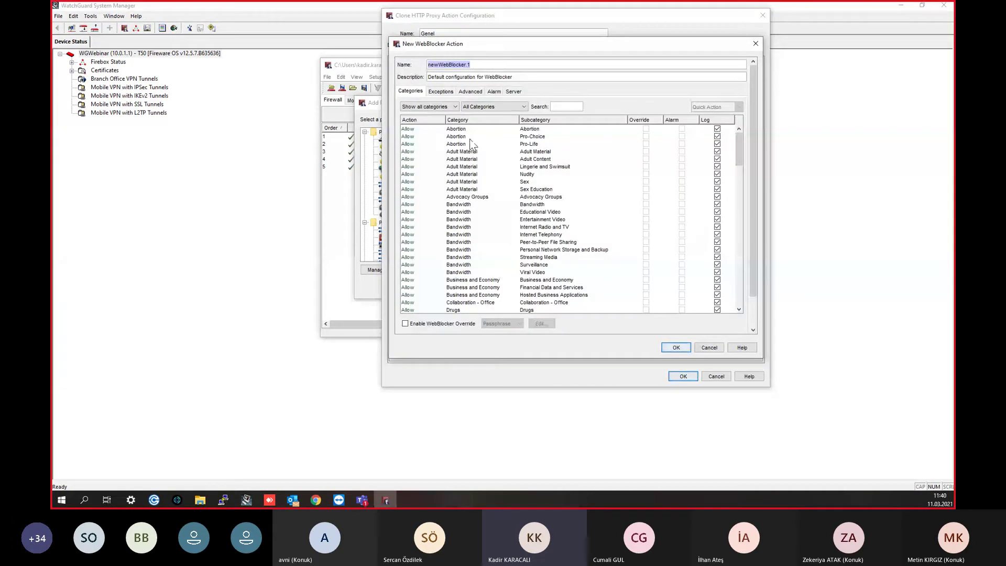
key("Left")
key("Left")
key("Left")
key("Left")
key("Left")
key("Left")
key("Left")
key("Left")
key("Left")
key("Left")
key("Left")
key("Left")
key("BackSpace")
key("BackSpace")
key("BackSpace")
type("Genel")
key("BackSpace")
key("BackSpace")
scroll(480, 281, "down", 2)
scroll(698, 187, "down", 20)
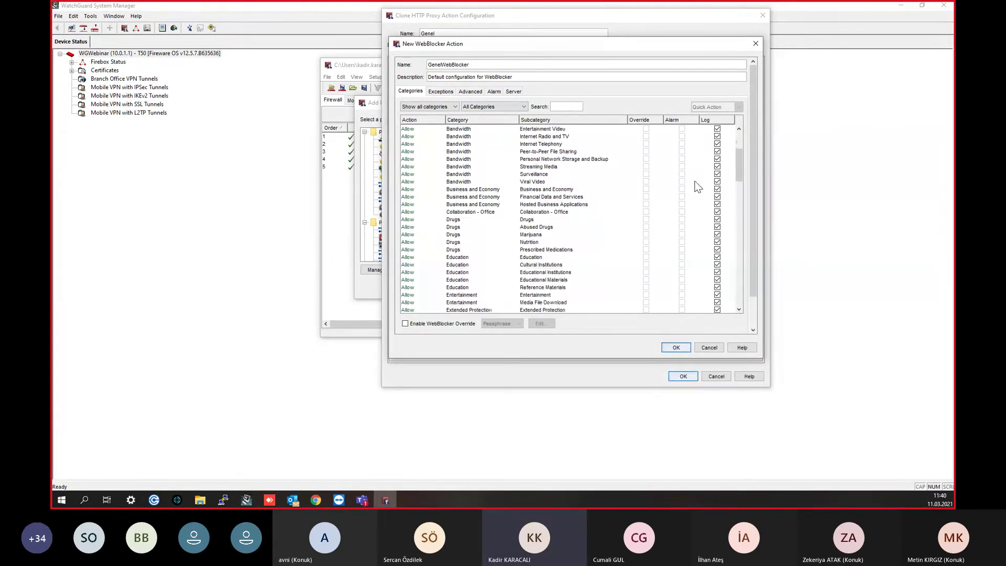
scroll(682, 192, "down", 20)
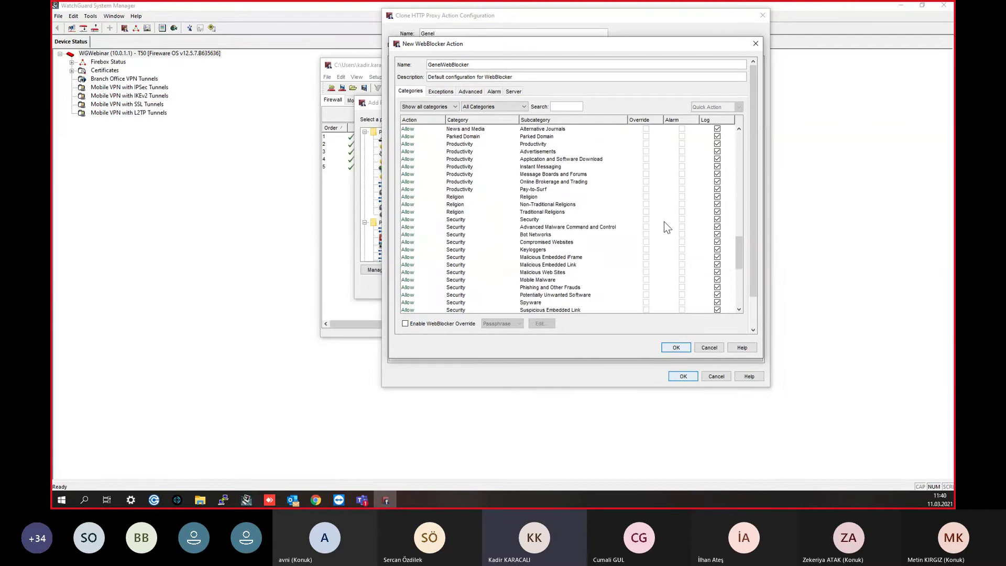
left_click_drag(735, 282, 739, 135)
Step: Filter the categories to Gambling and deny it
left_click(484, 106)
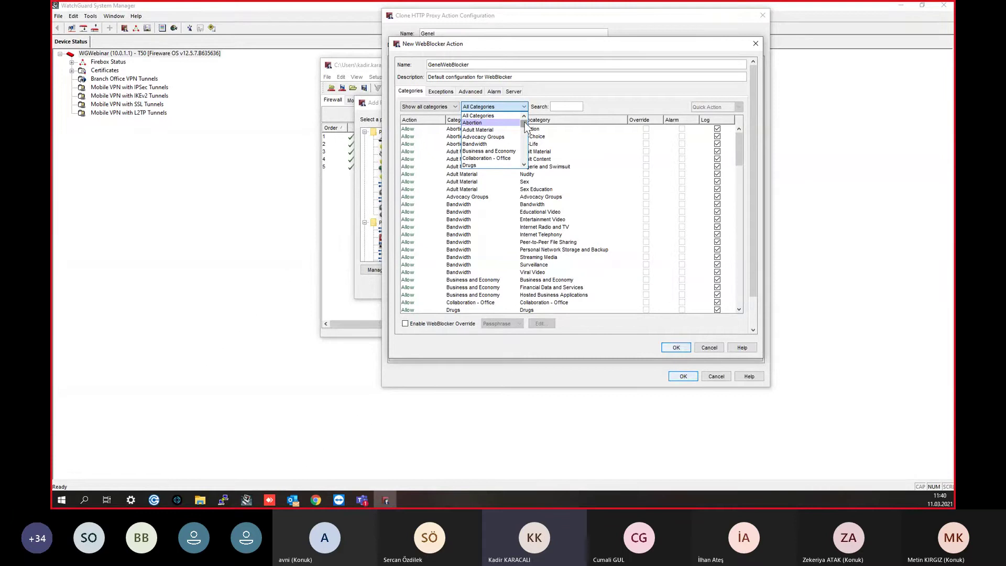
left_click_drag(527, 129, 528, 139)
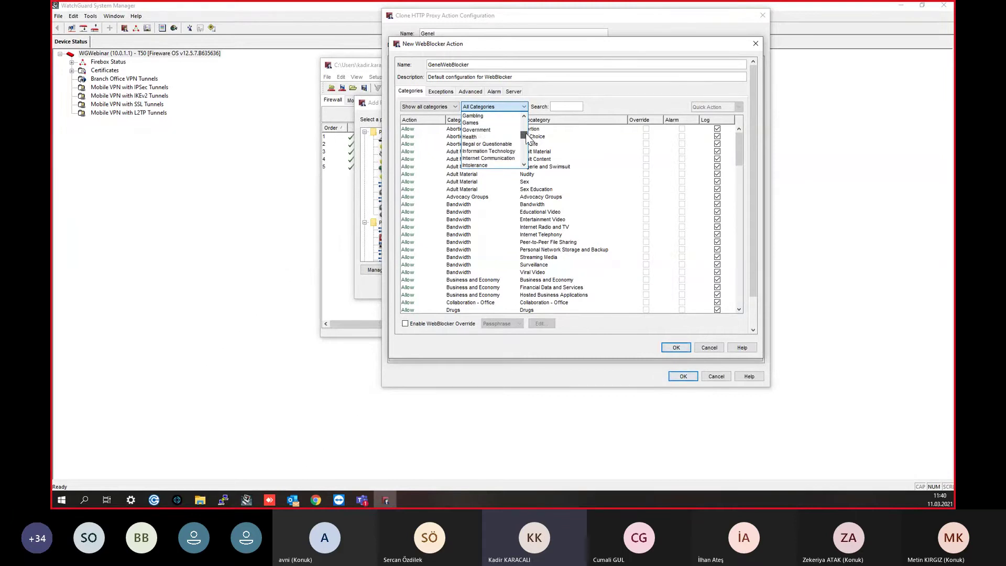
left_click(480, 115)
left_click(482, 129)
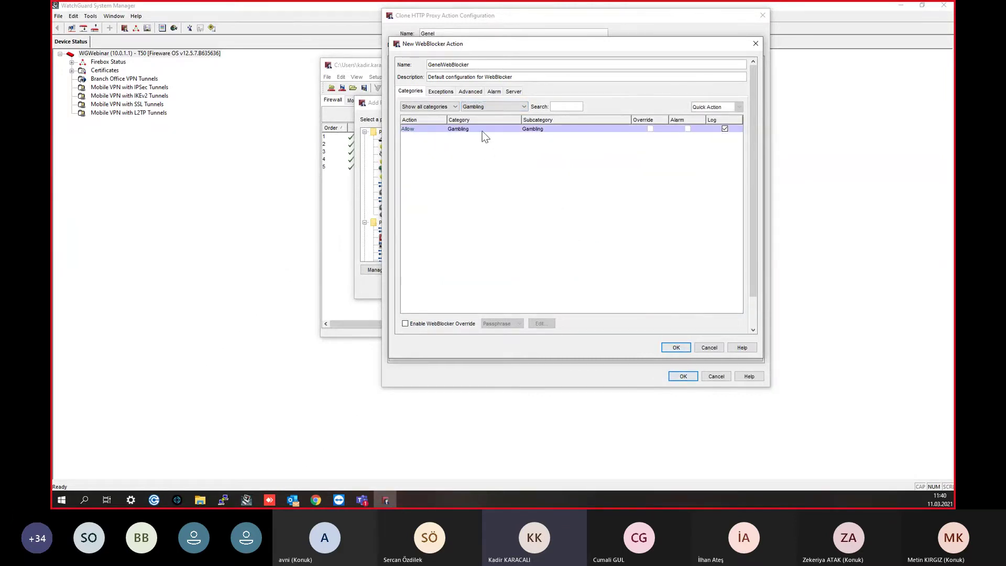
left_click(718, 108)
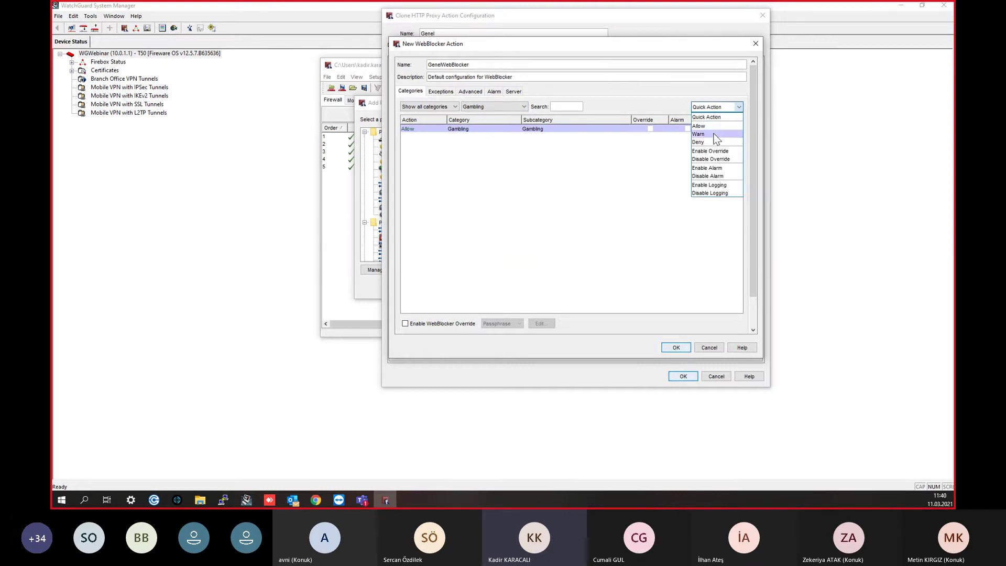
left_click(710, 141)
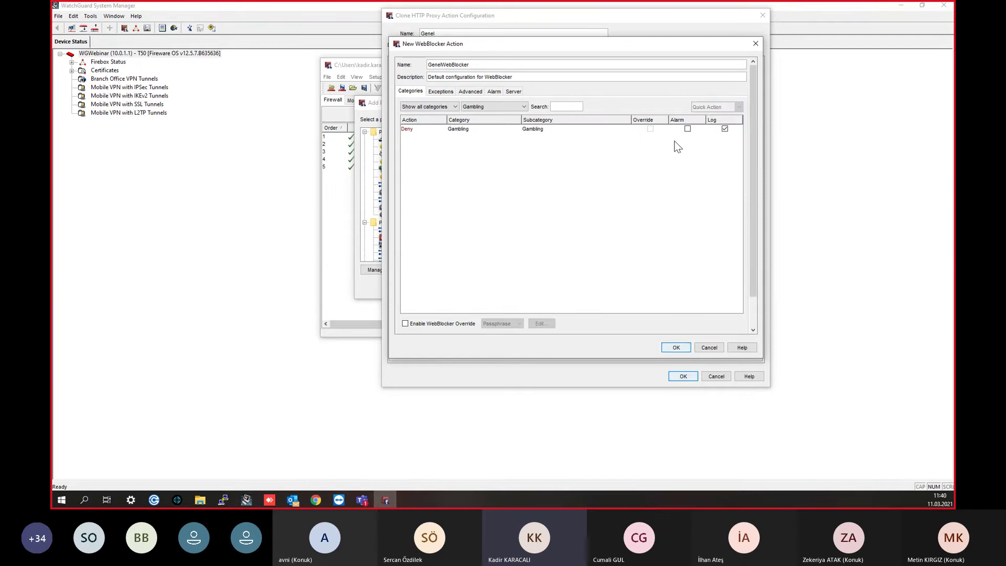
left_click(411, 132)
left_click(724, 108)
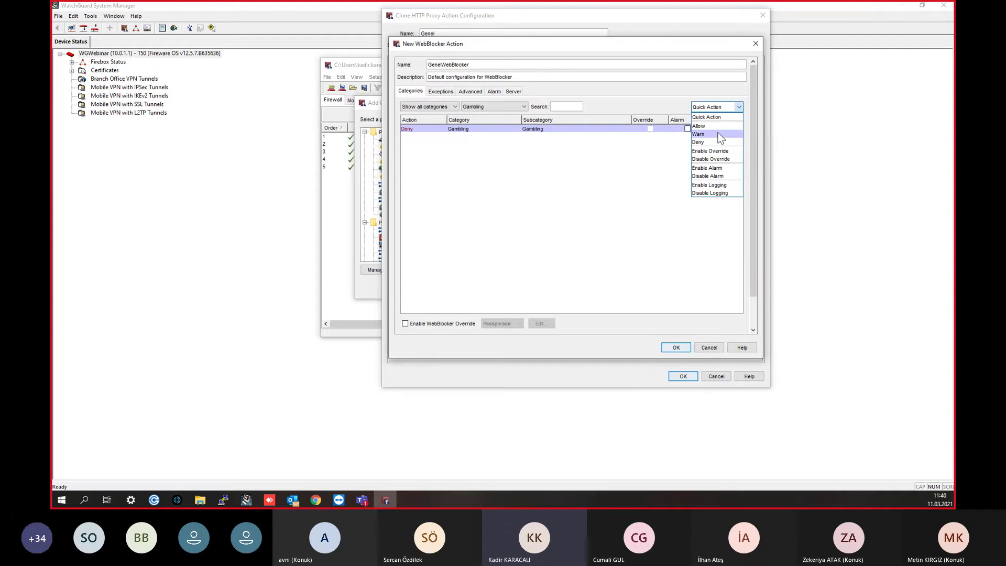
left_click(603, 195)
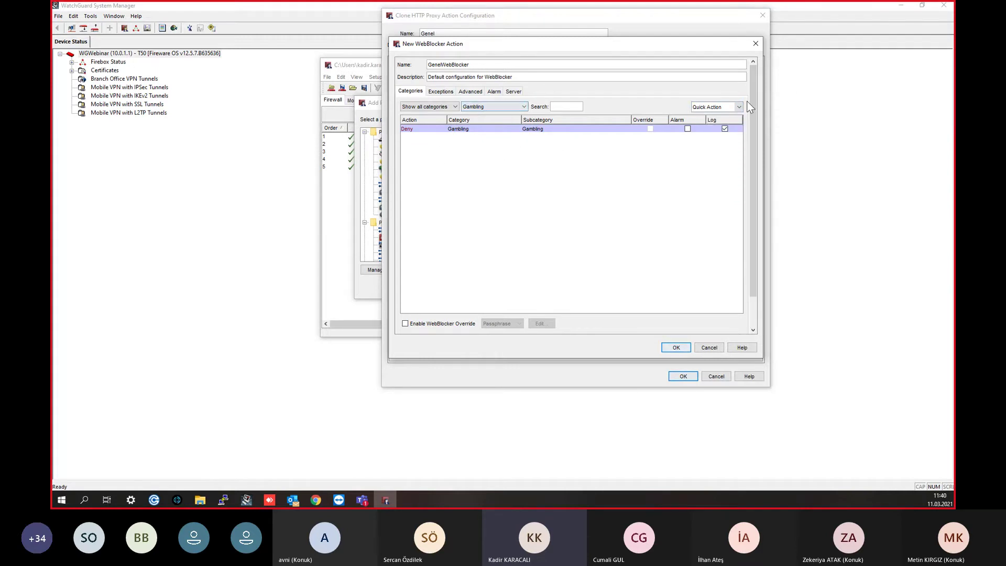
left_click(709, 107)
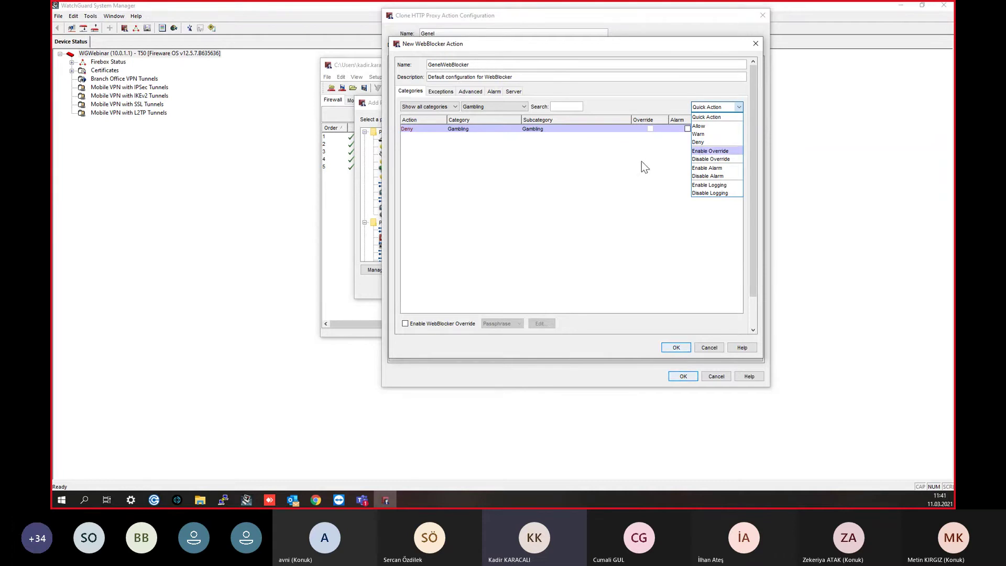
left_click(639, 184)
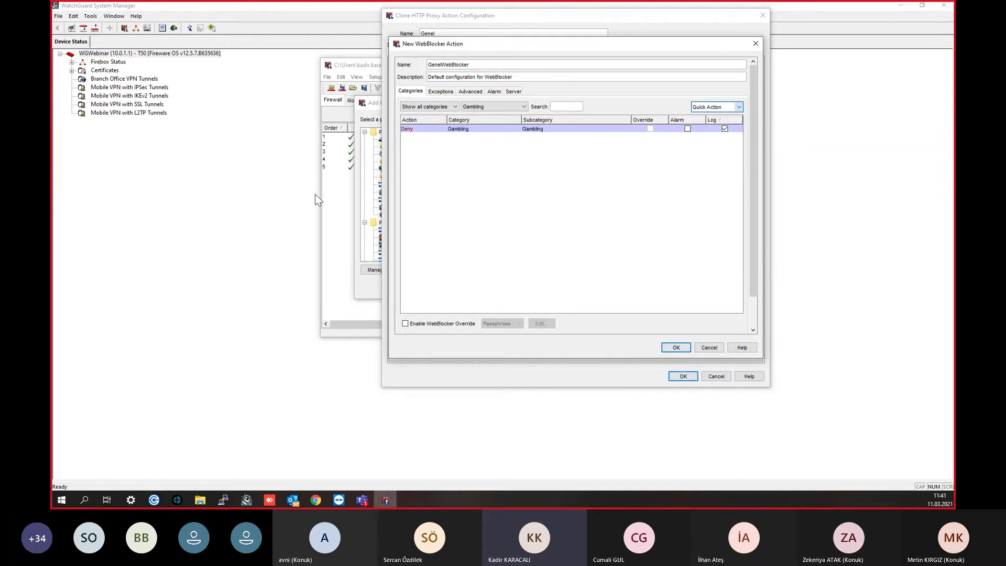
Step: Filter to Adult Material and deny all six of its subcategories
left_click(482, 110)
scroll(490, 135, "down", 1)
scroll(494, 147, "down", 1)
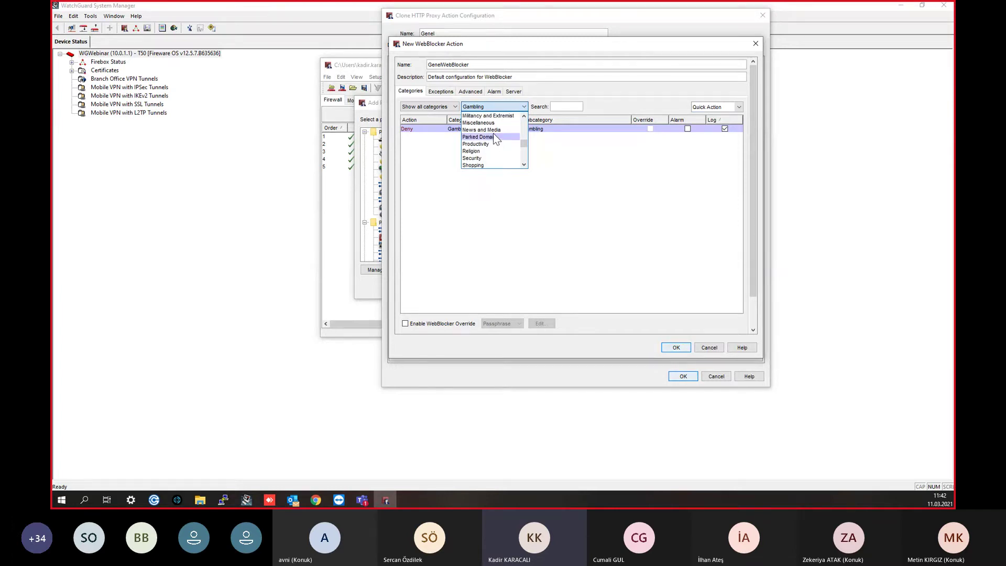
scroll(478, 152, "up", 6)
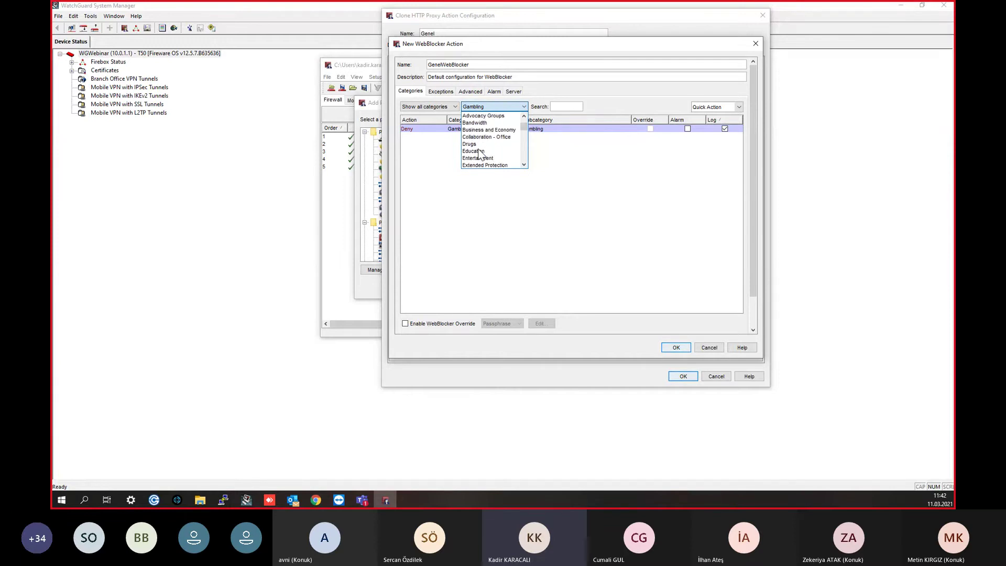
left_click(478, 130)
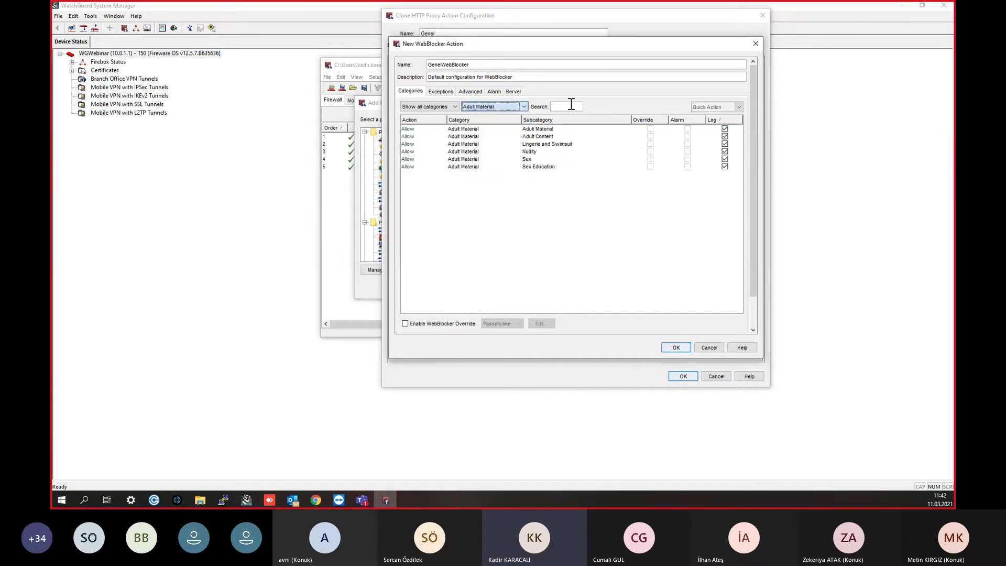
left_click(490, 158)
key("ctrl+a")
left_click(716, 107)
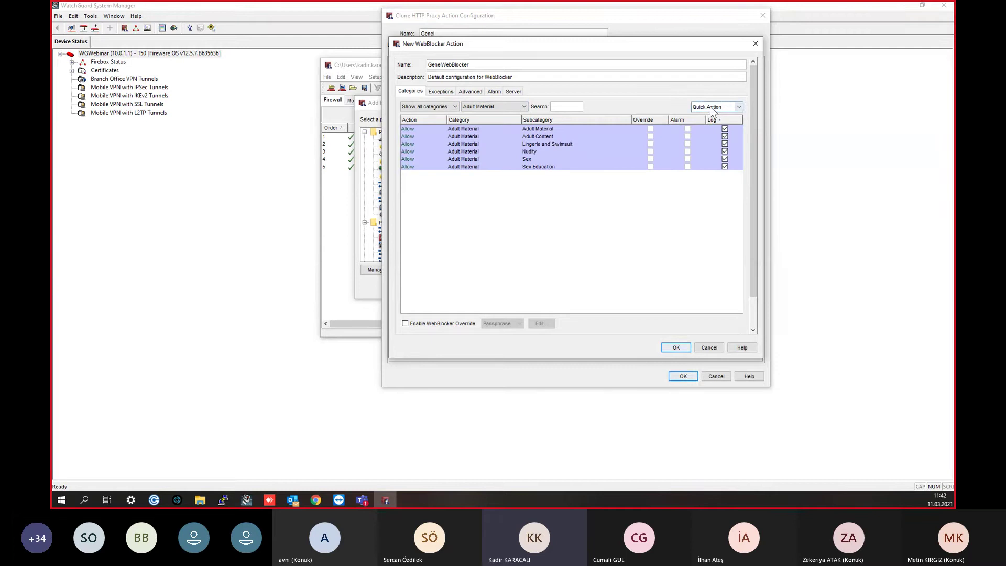
left_click(713, 123)
Step: Filter the category list to show only Security
left_click(478, 106)
scroll(474, 138, "down", 5)
scroll(475, 143, "down", 5)
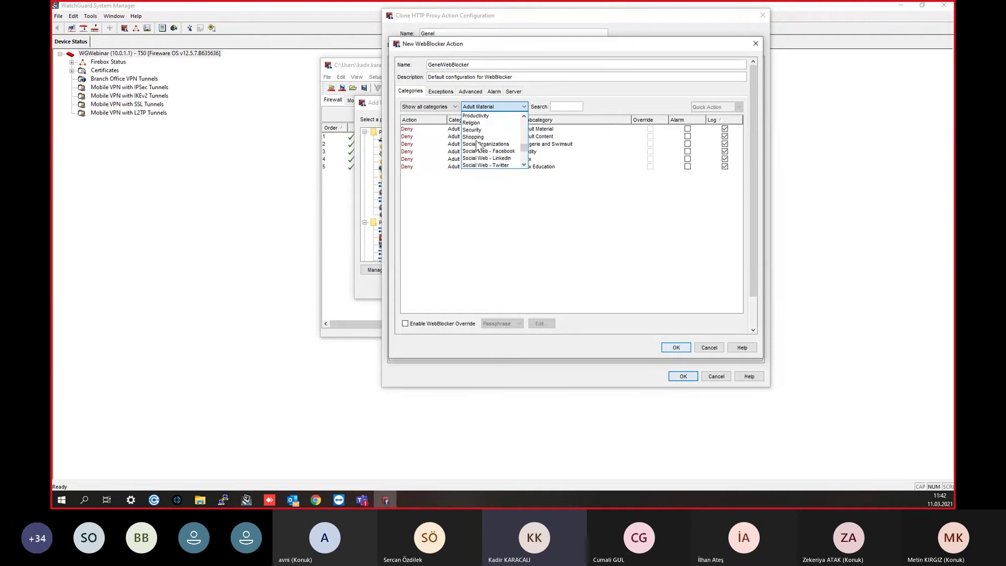
left_click(474, 129)
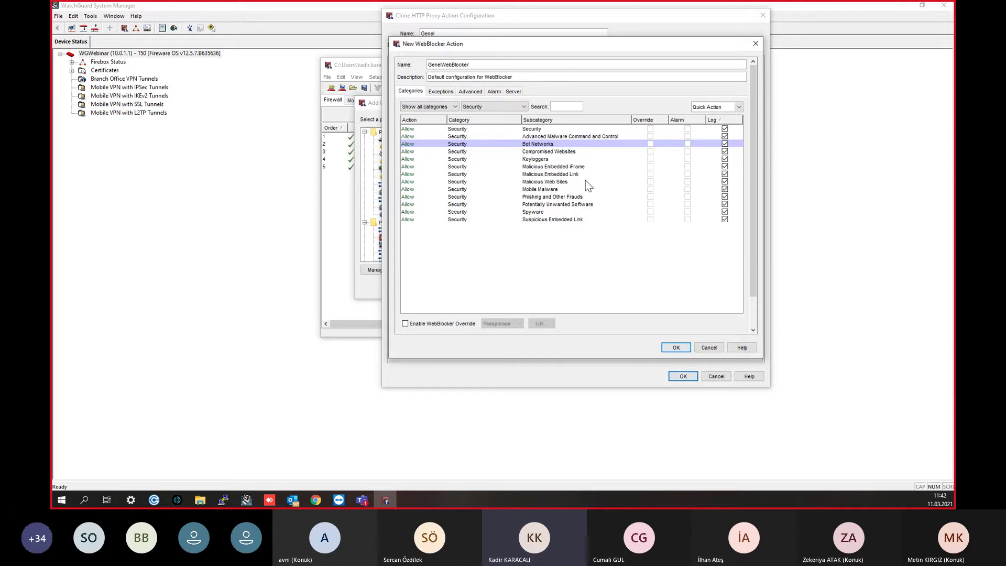
Step: Deny all Security subcategories
key("ctrl+a")
left_click(715, 107)
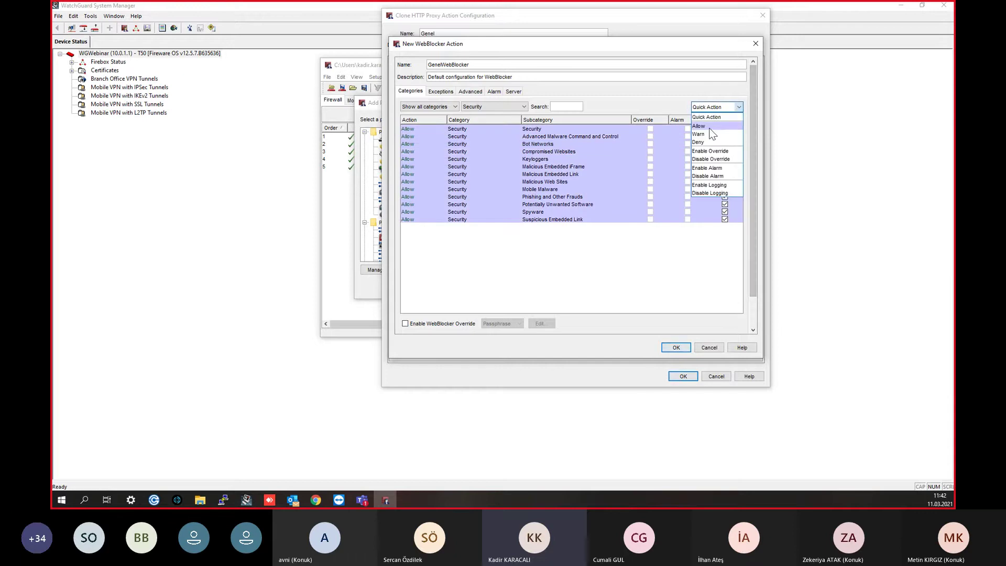
left_click(702, 142)
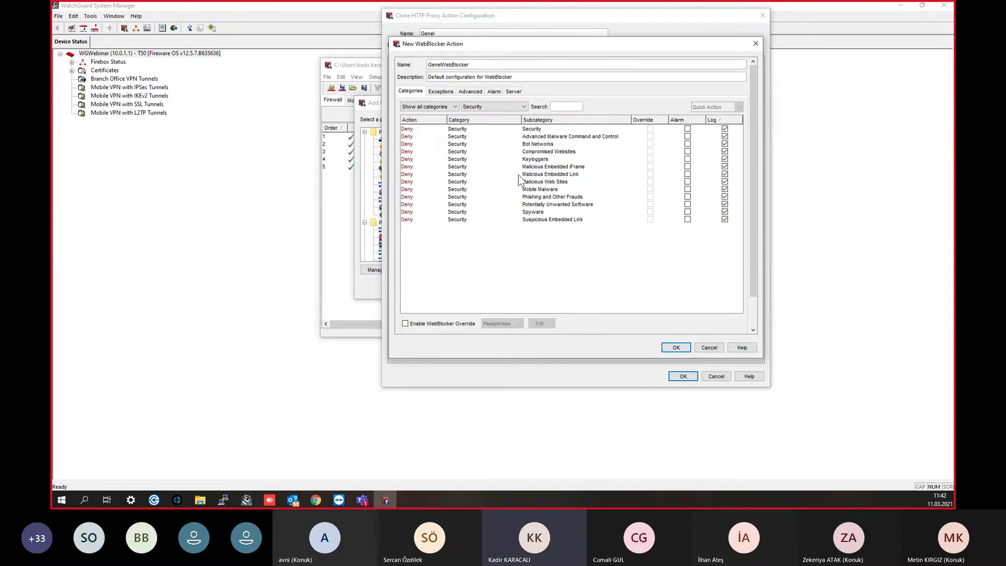
Step: Filter to Social Web - Facebook and deny it
left_click(503, 108)
scroll(502, 157, "down", 2)
scroll(503, 152, "up", 1)
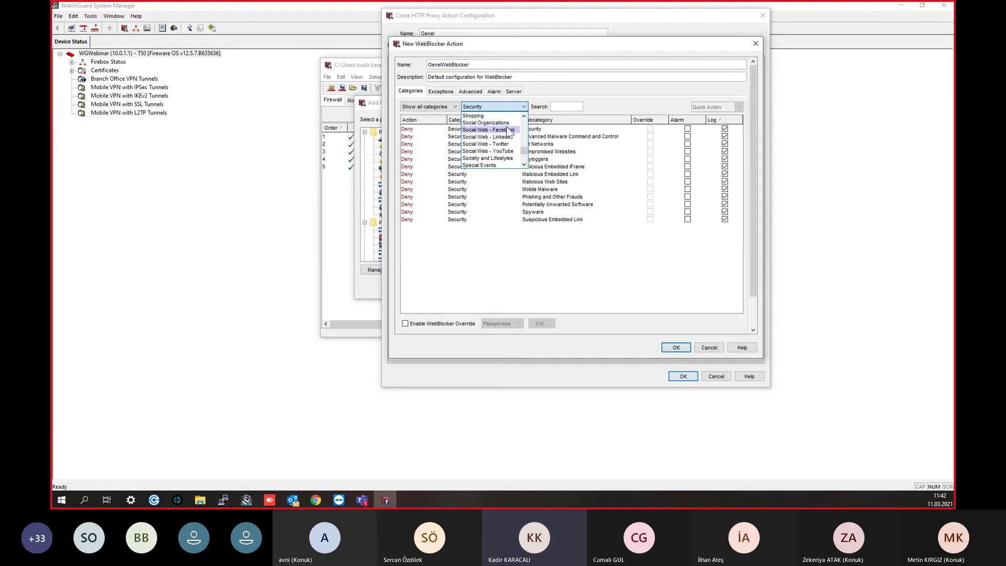
left_click(509, 131)
left_click(510, 129)
left_click(726, 107)
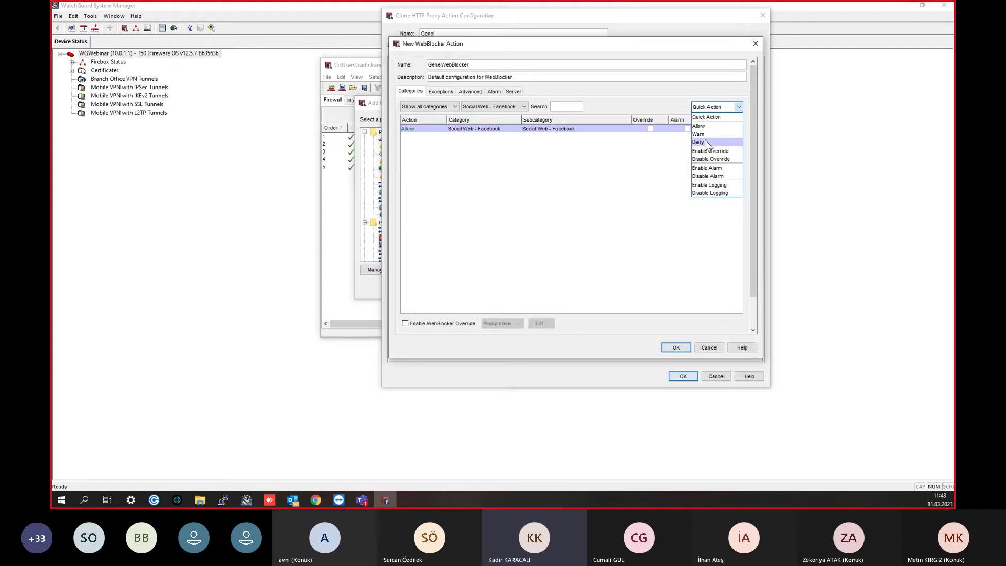
left_click(702, 141)
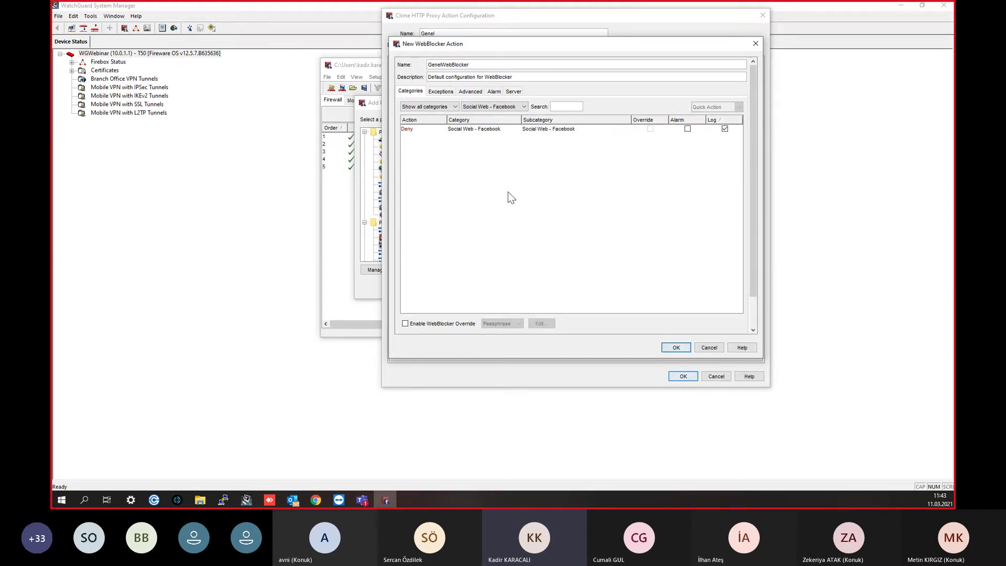
Step: Deny both News and Media subcategories, then show the WebBlocker exceptions list
left_click(442, 93)
left_click(411, 91)
left_click(495, 108)
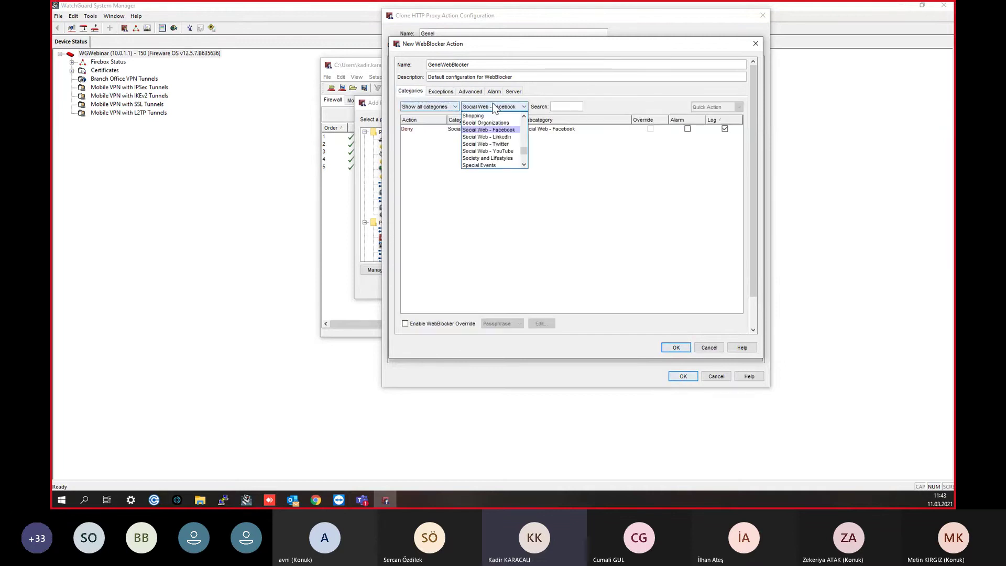
scroll(502, 137, "up", 5)
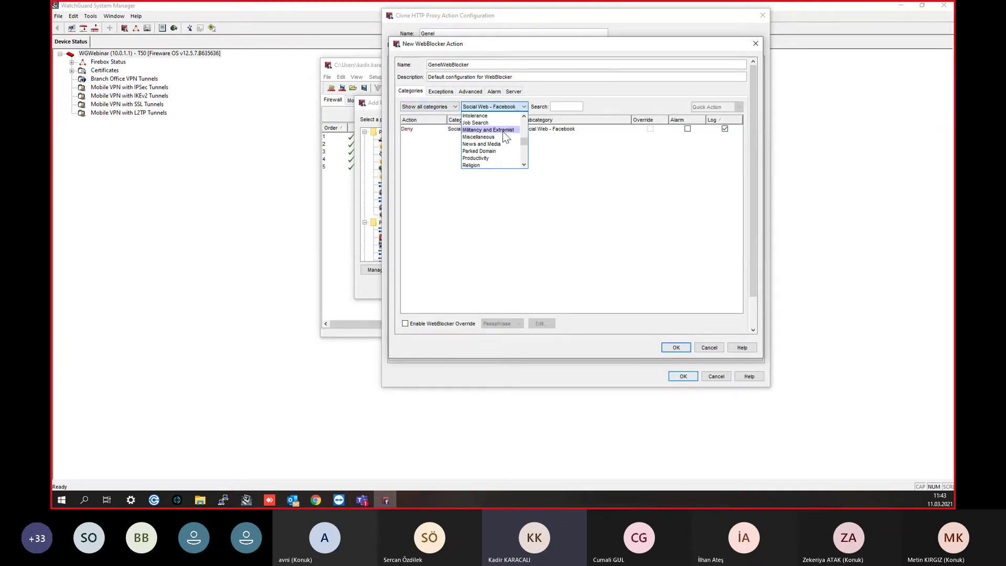
left_click(481, 165)
left_click_drag(501, 137, 524, 128)
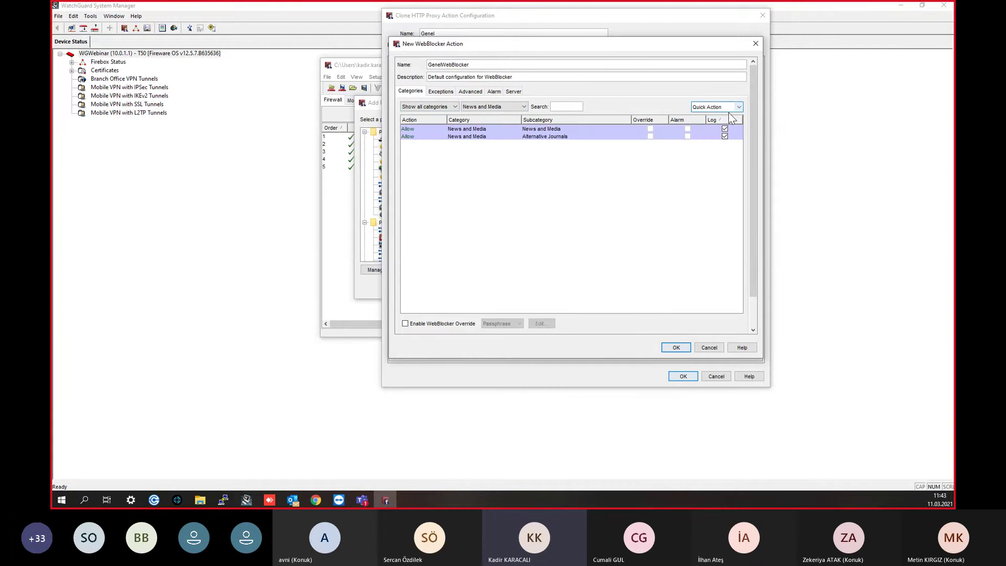
left_click(717, 107)
left_click(704, 142)
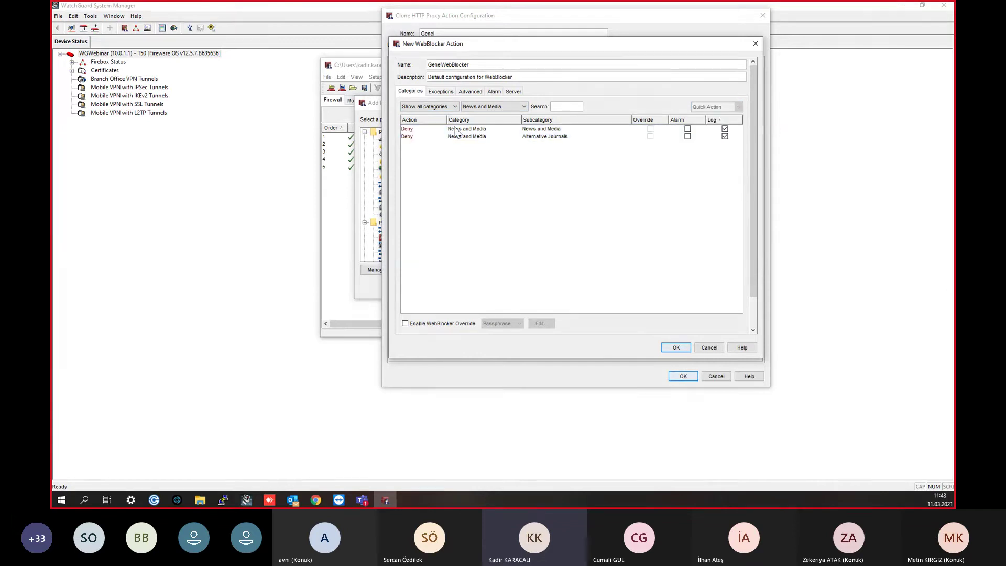
left_click(441, 91)
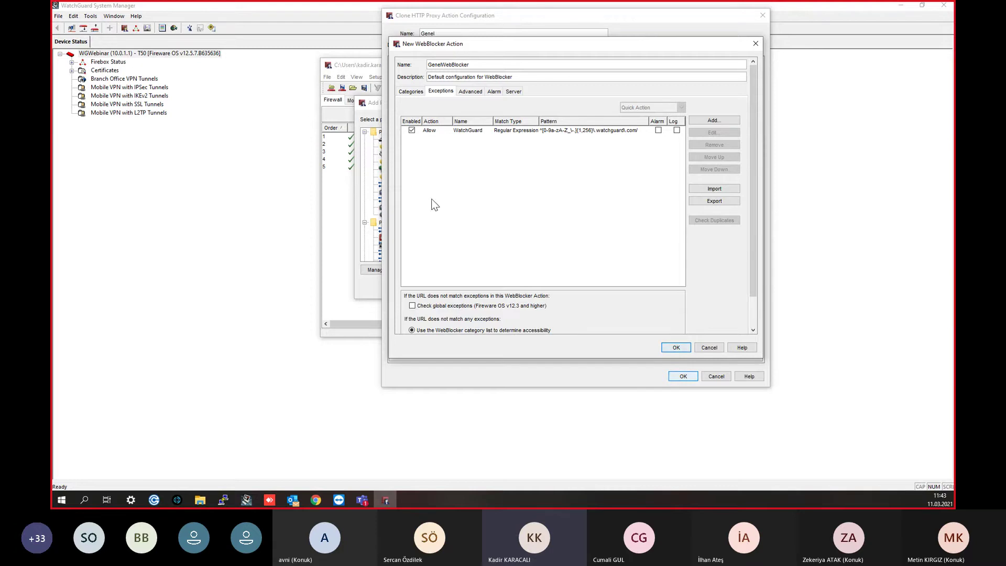
left_click(408, 93)
left_click(443, 92)
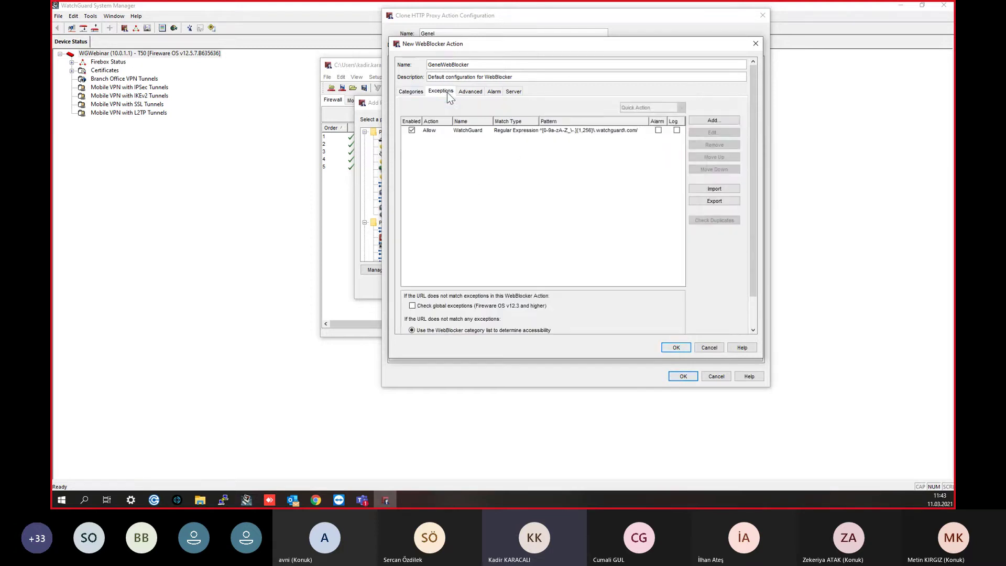
left_click(725, 121)
left_click(587, 110)
type("sabah")
left_click(570, 172)
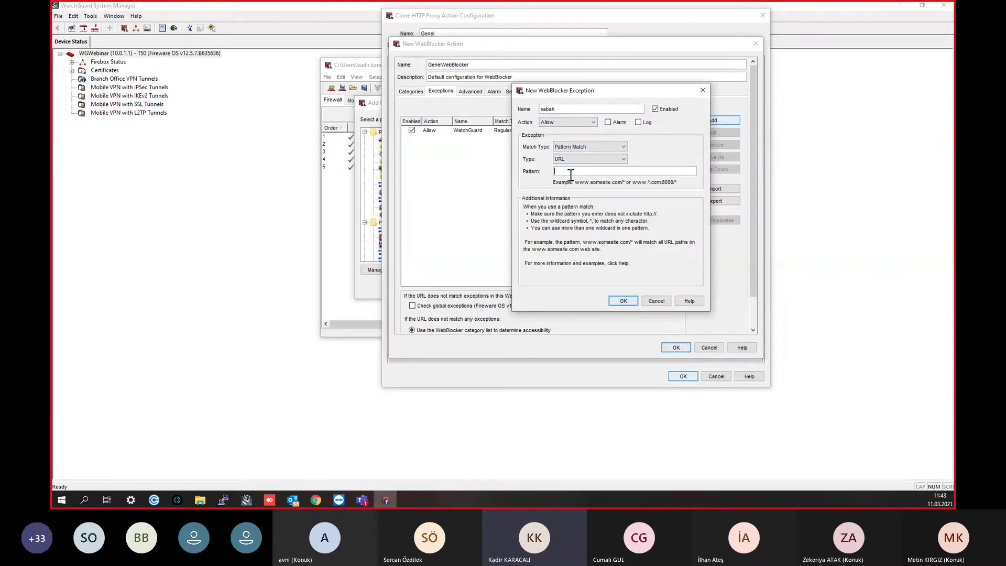
type("*.sabah.com")
key("Print")
key("Escape")
key("Escape")
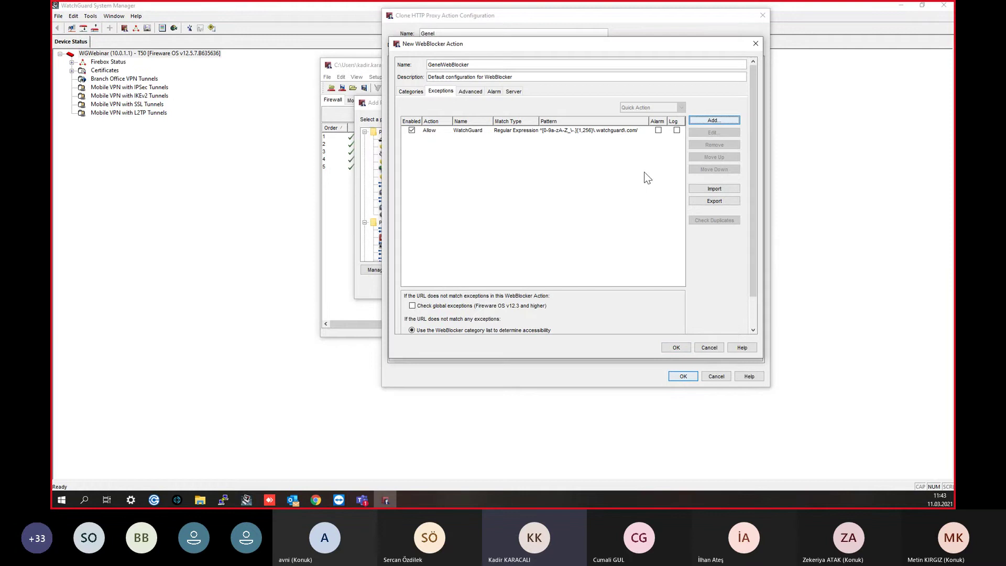
left_click(728, 120)
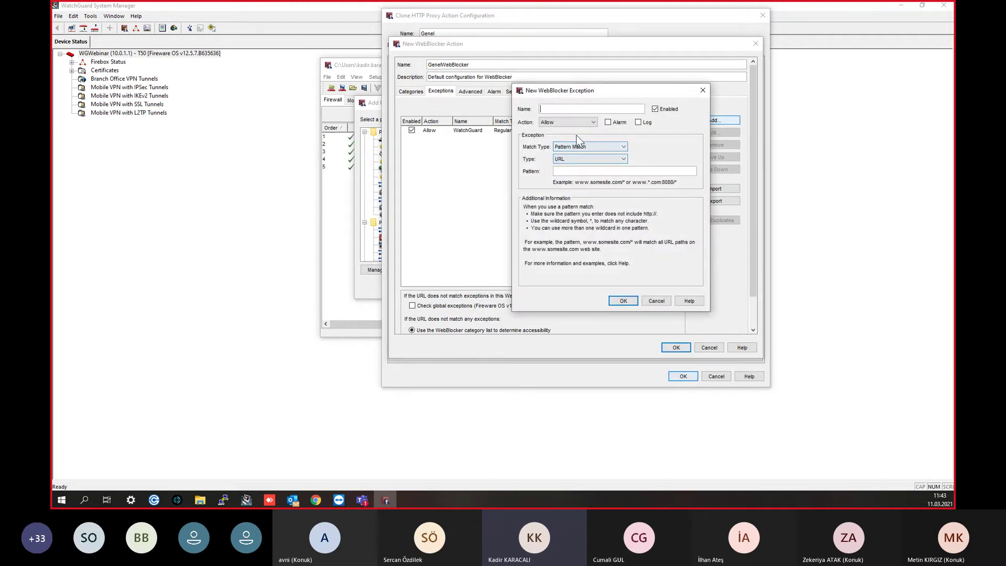
left_click(584, 172)
type("*.sabah.com/")
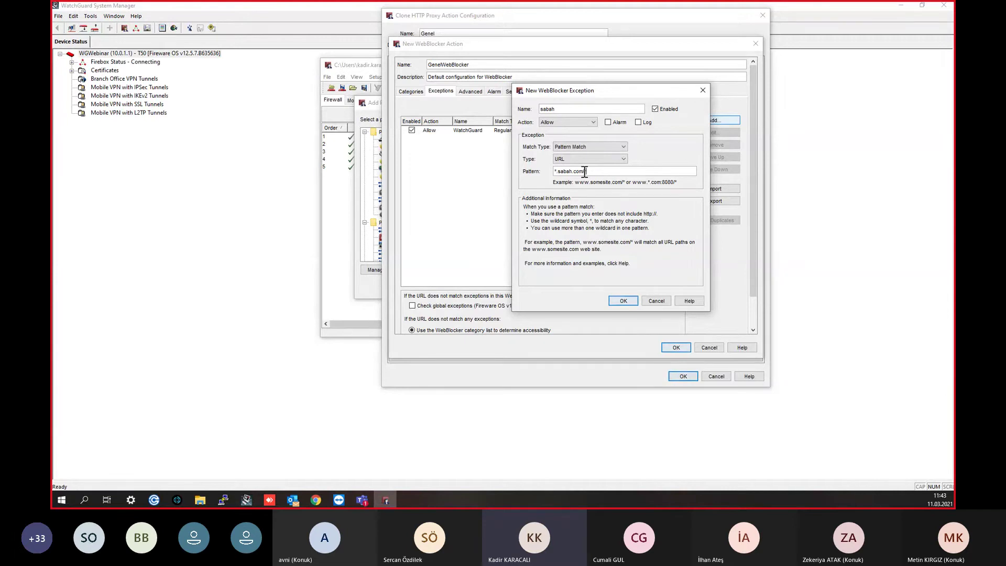
type("*")
left_click_drag(588, 172, 573, 172)
left_click(554, 172)
key("Delete")
type("www")
left_click(622, 301)
left_click(540, 139)
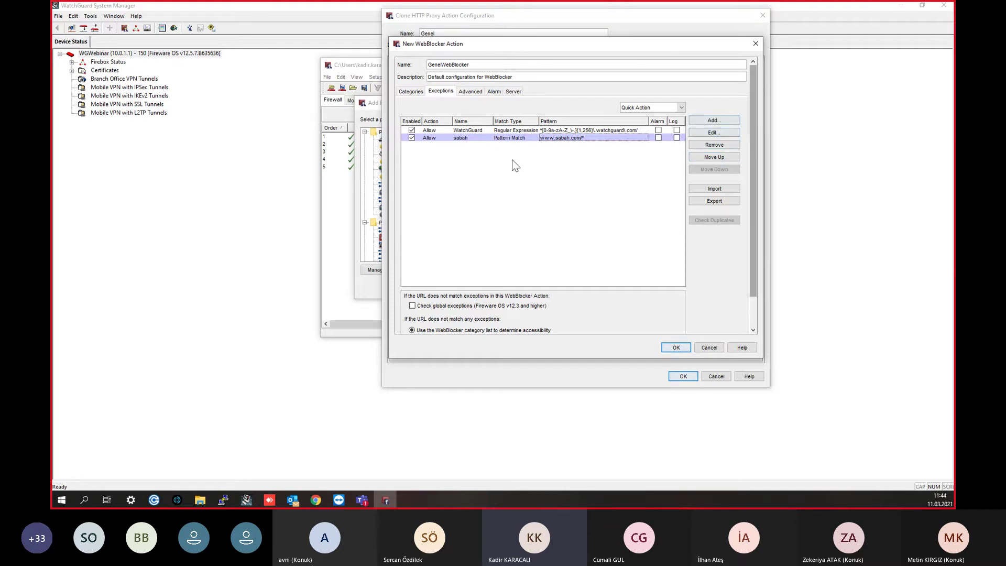
left_click(720, 148)
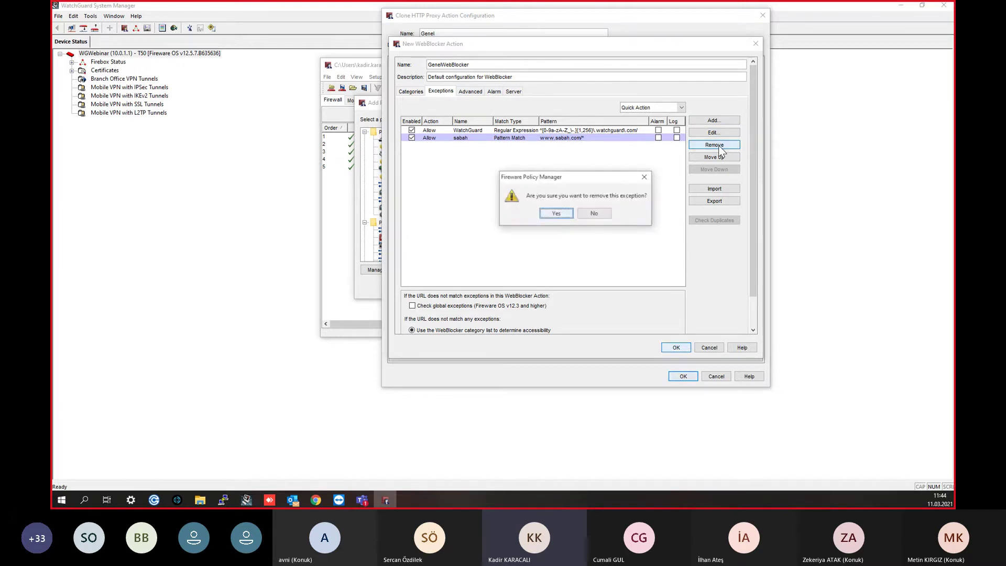
left_click(557, 215)
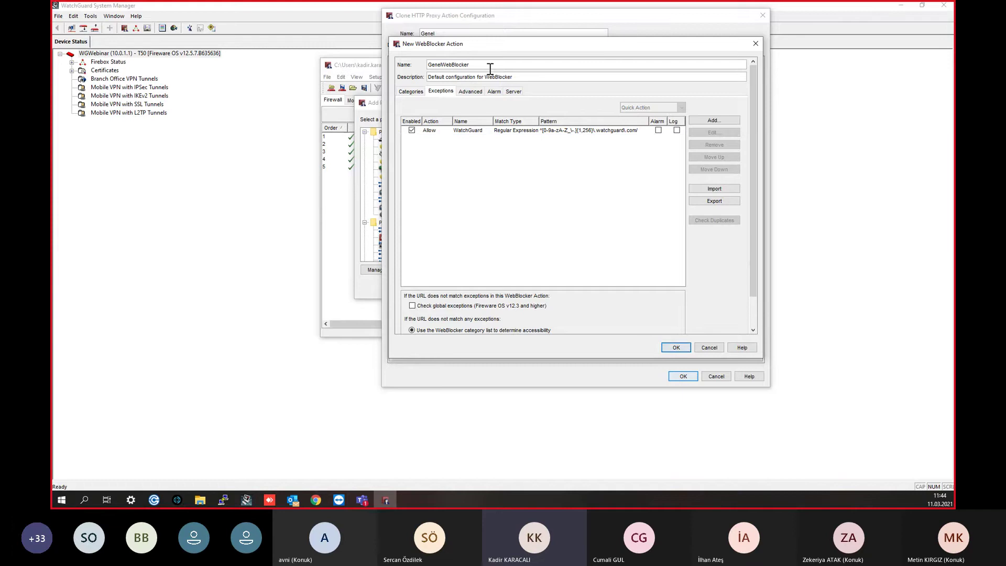
left_click(479, 94)
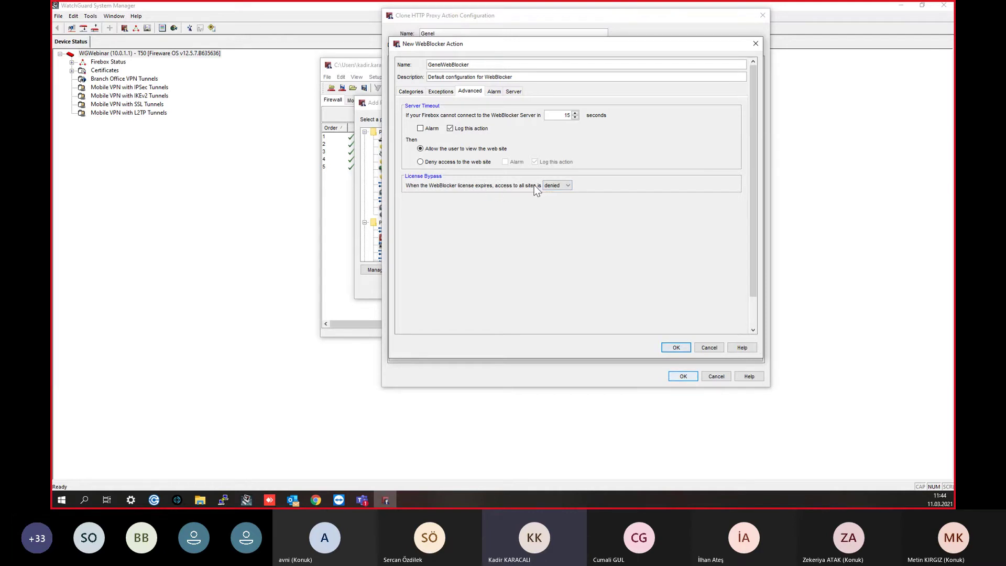
Step: Set License Bypass to allow all sites when the WebBlocker license expires
left_click(556, 185)
left_click(556, 194)
left_click(555, 187)
left_click(559, 194)
Step: Review the Alarm, Server, Exceptions and Categories tabs of GenelWebBlocker
left_click(493, 92)
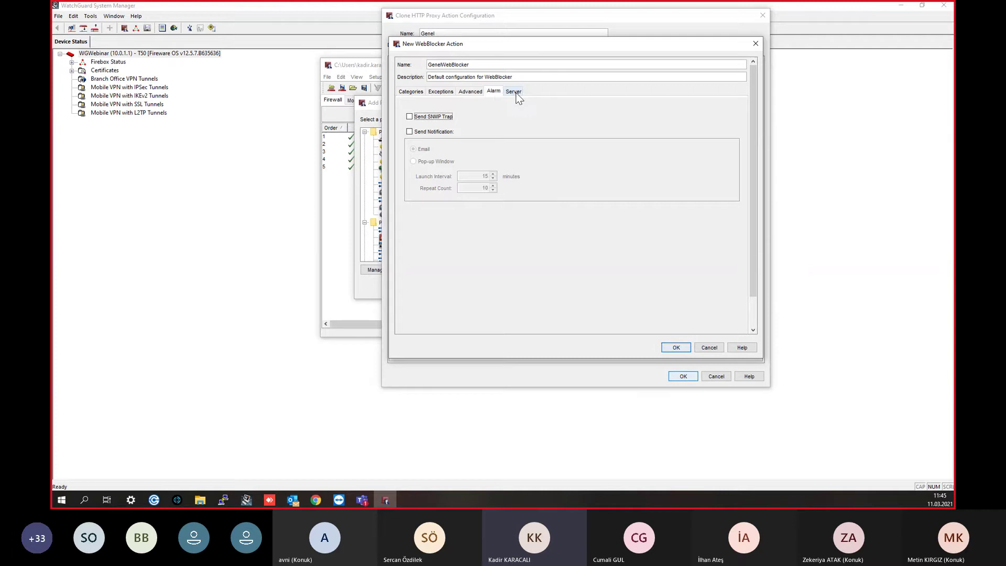
left_click(515, 92)
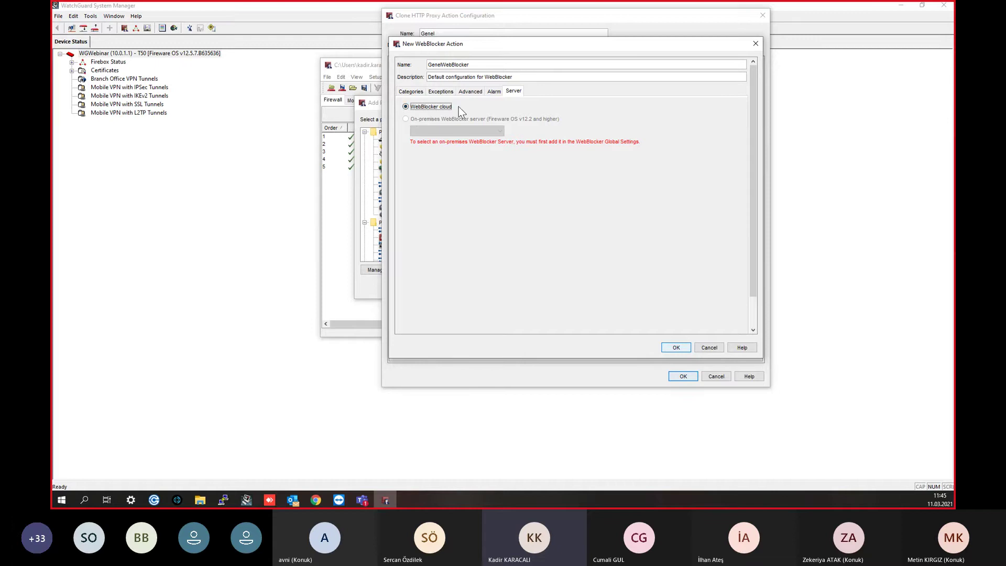
left_click(493, 94)
left_click(477, 92)
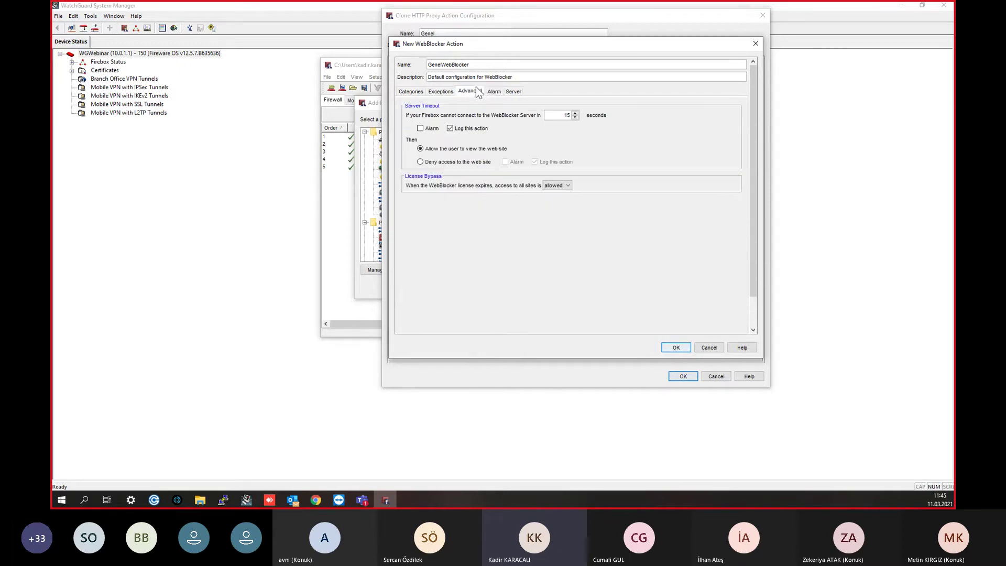
left_click(434, 91)
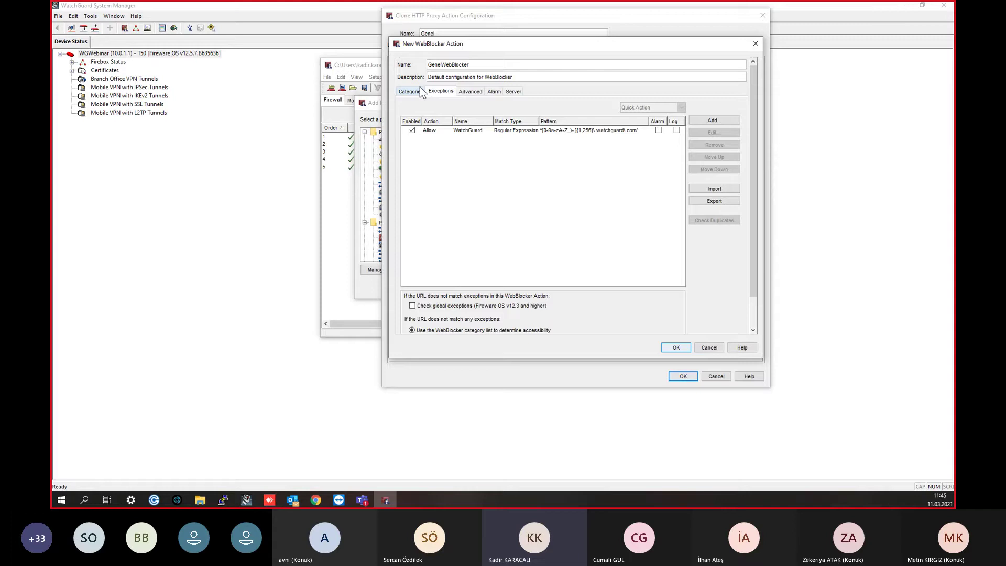
left_click(420, 89)
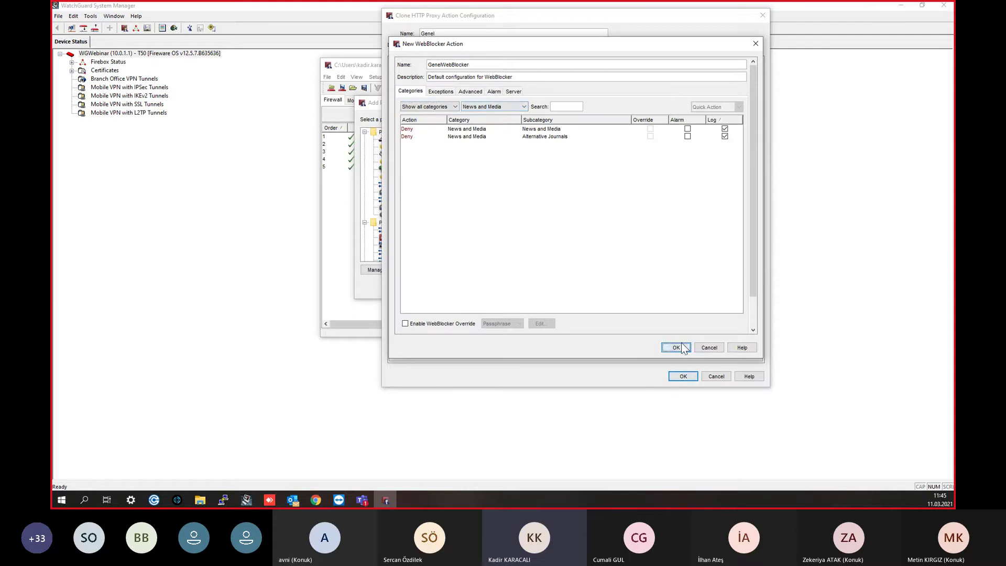
Step: Save GenelWebBlocker and review Genel's Gateway AV, Reputation, Deny Message, APT Blocker and alarm settings
left_click(680, 347)
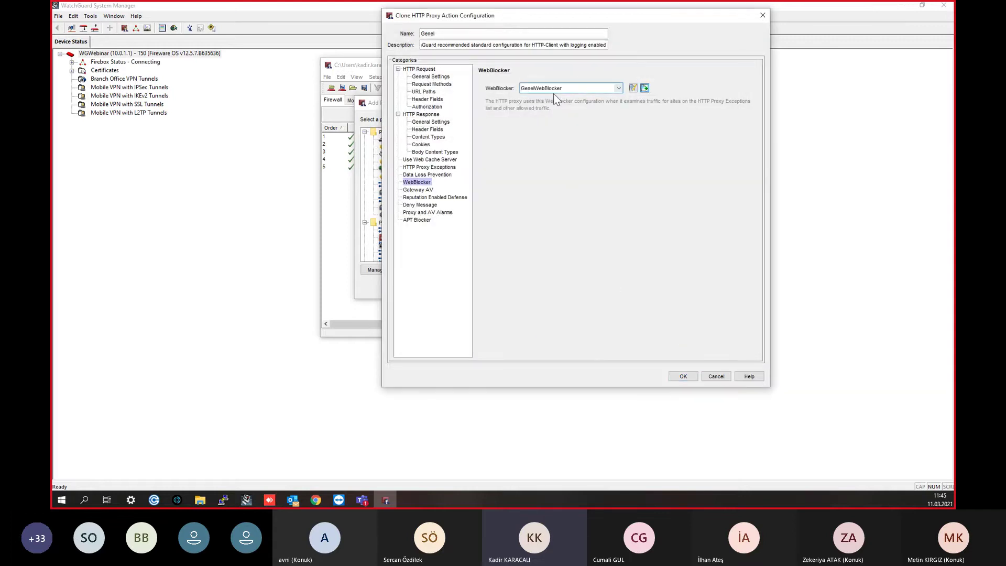
left_click(411, 191)
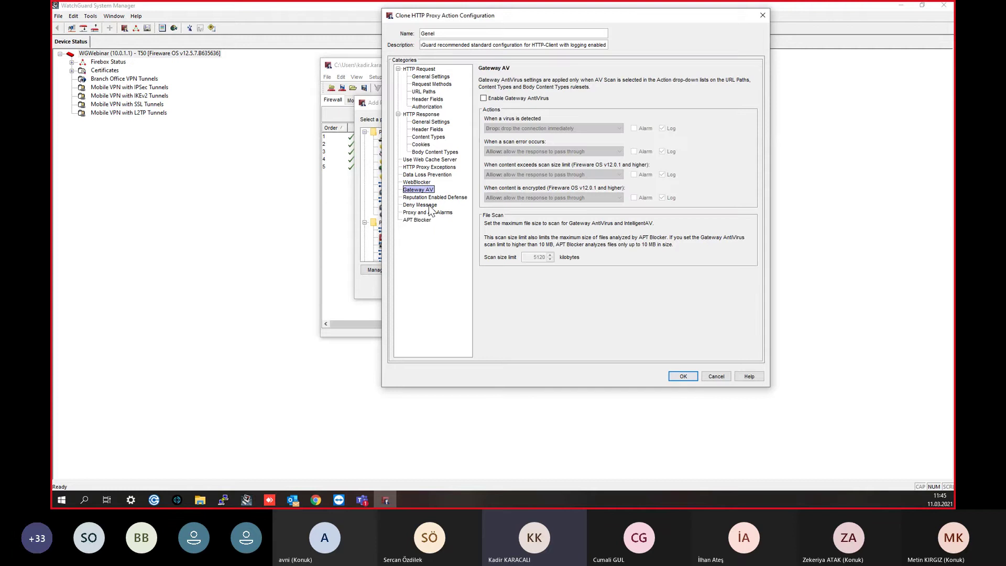
left_click(422, 197)
left_click(419, 205)
left_click(428, 212)
left_click(422, 205)
left_click(424, 212)
left_click(421, 221)
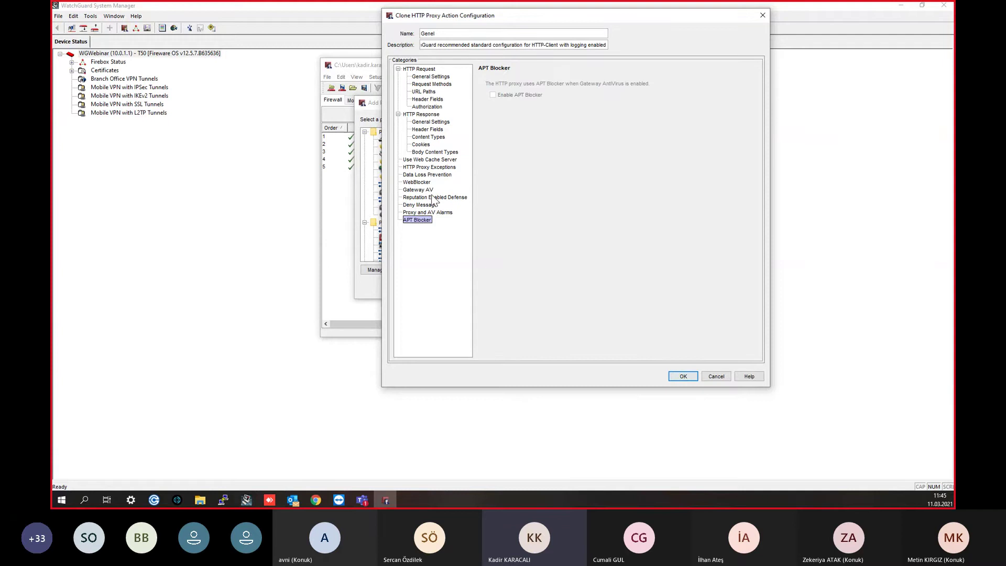
left_click(426, 214)
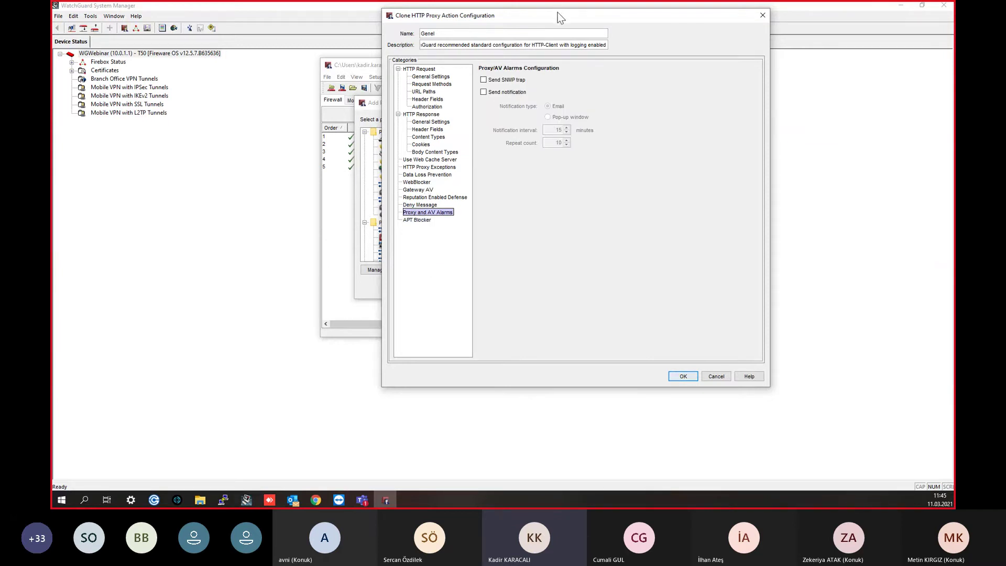
left_click_drag(558, 12, 562, 17)
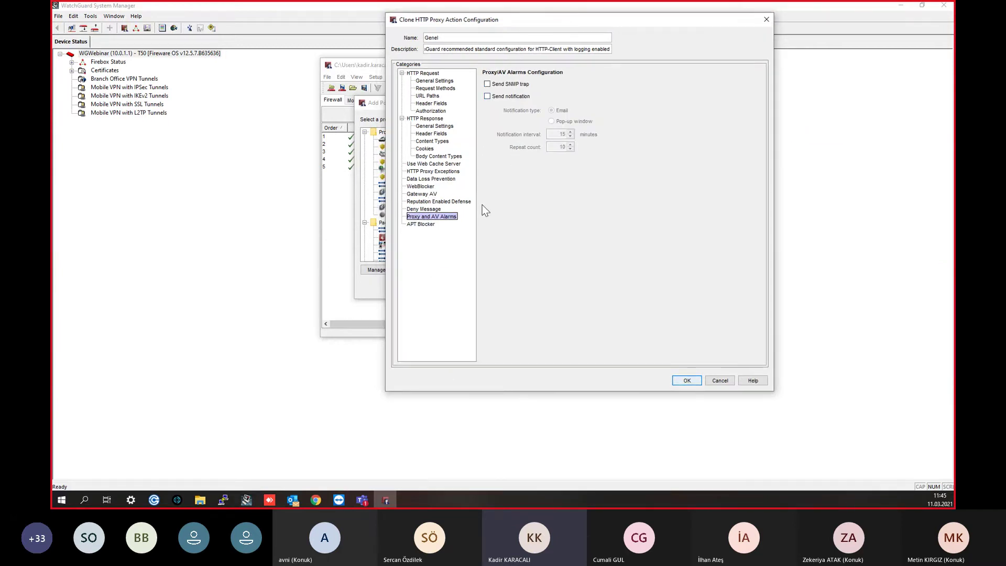
left_click(433, 210)
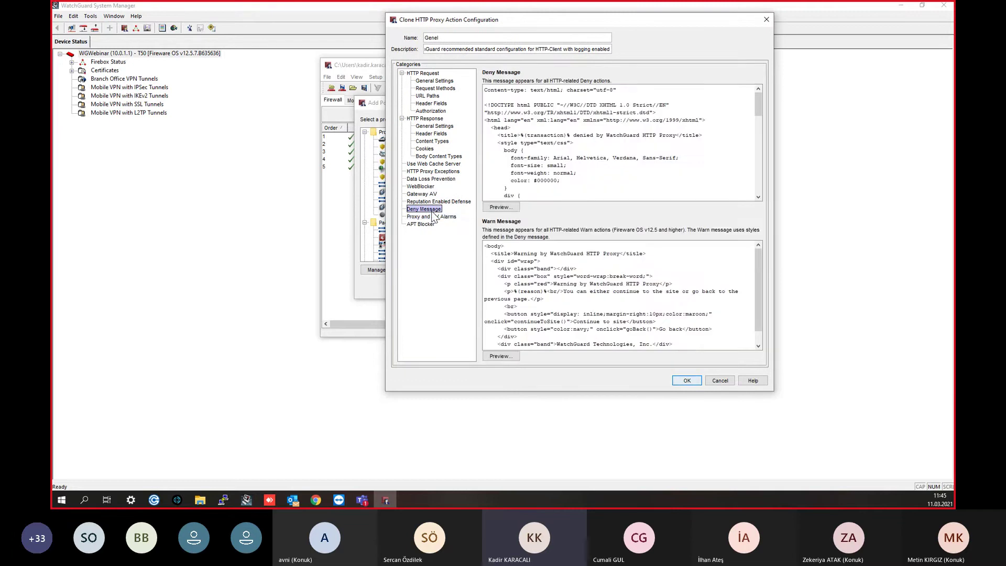
left_click(429, 202)
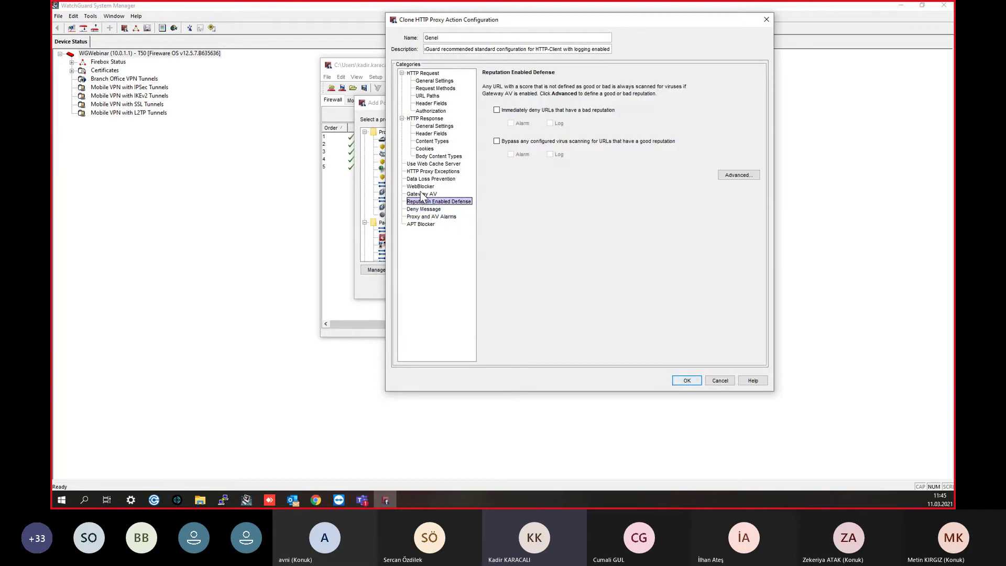
left_click(422, 194)
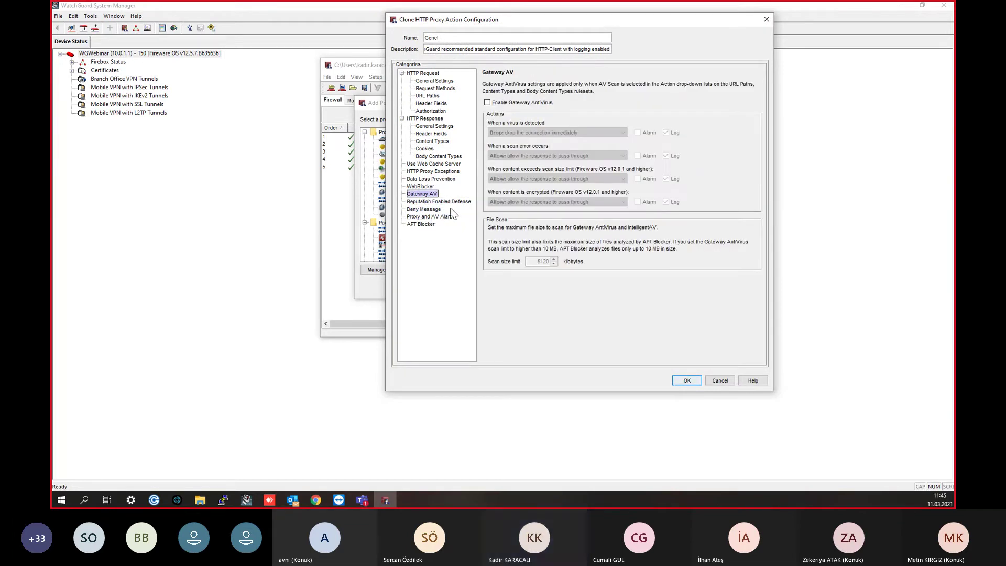
Step: Review the proxy exception hosts, WebBlocker and DLP settings, then accept the Genel proxy action
left_click(433, 172)
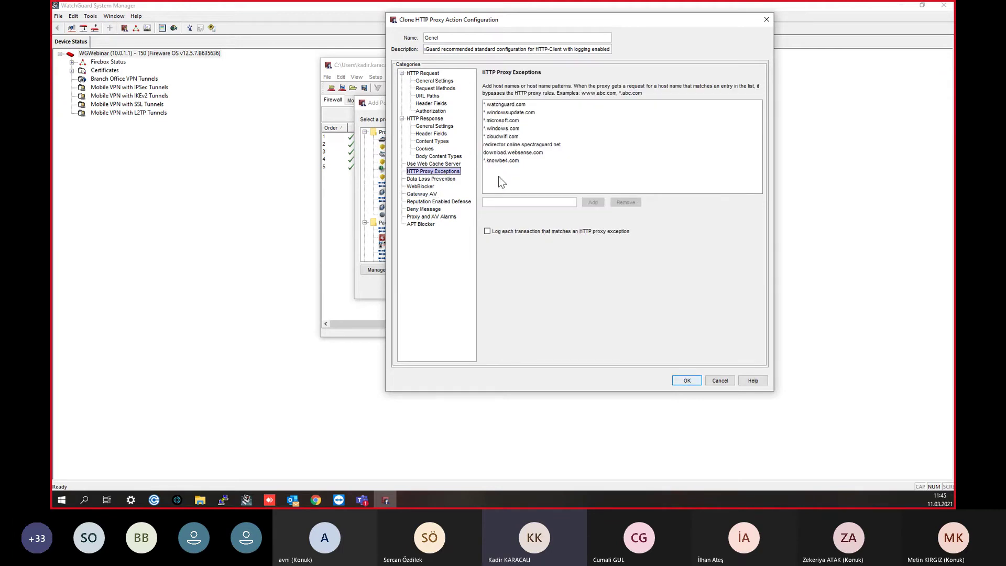
left_click(510, 202)
left_click(432, 195)
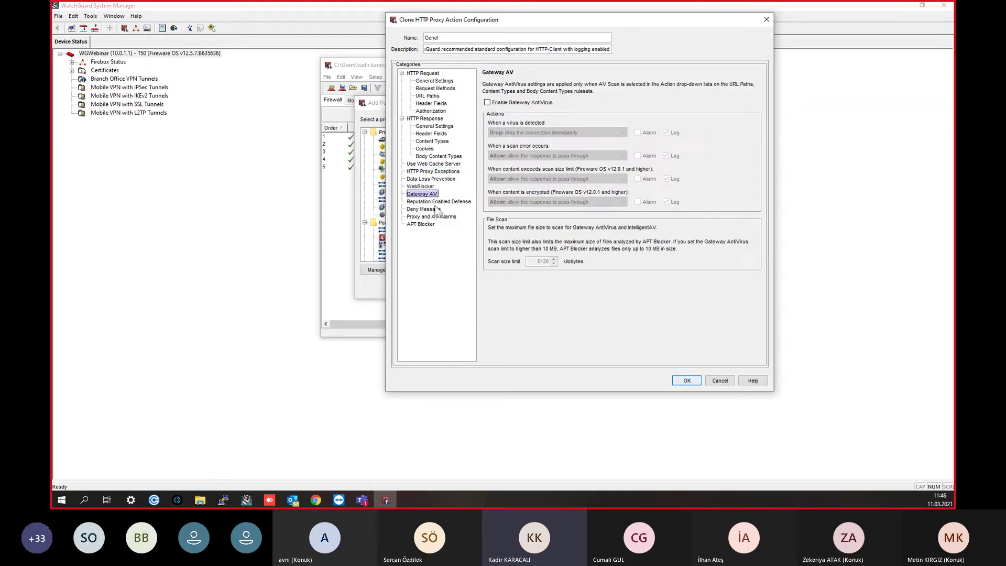
left_click(436, 203)
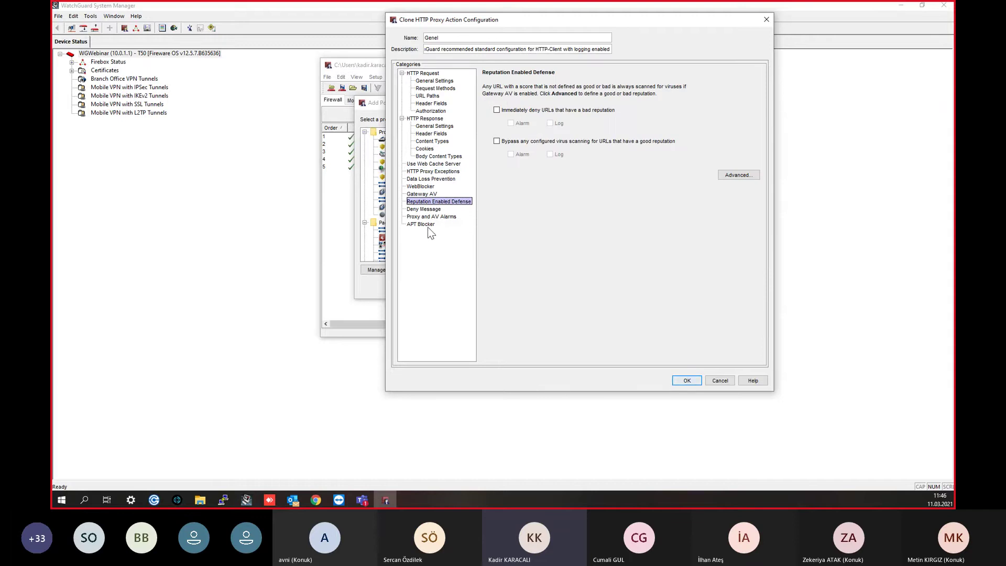
left_click(428, 227)
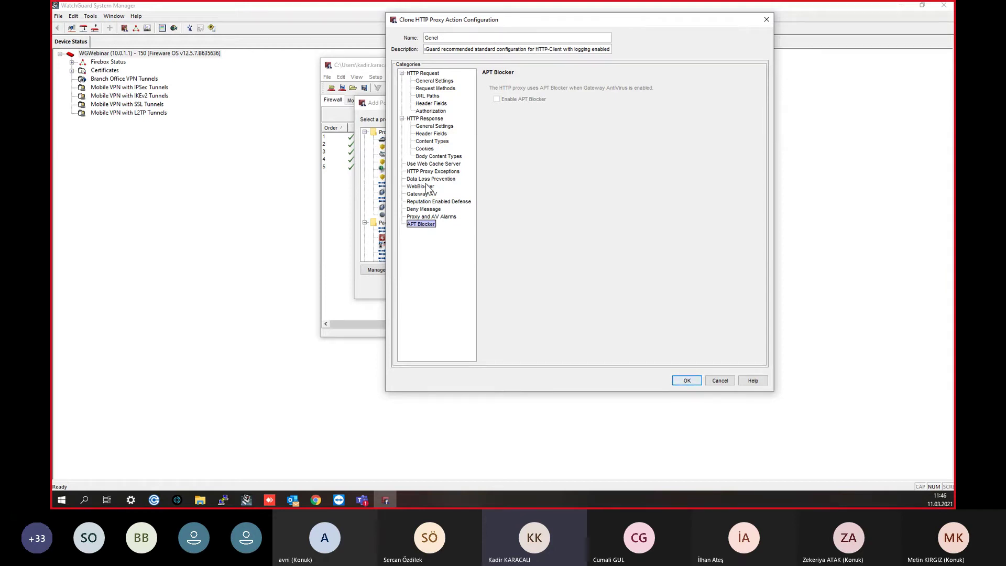
left_click(428, 188)
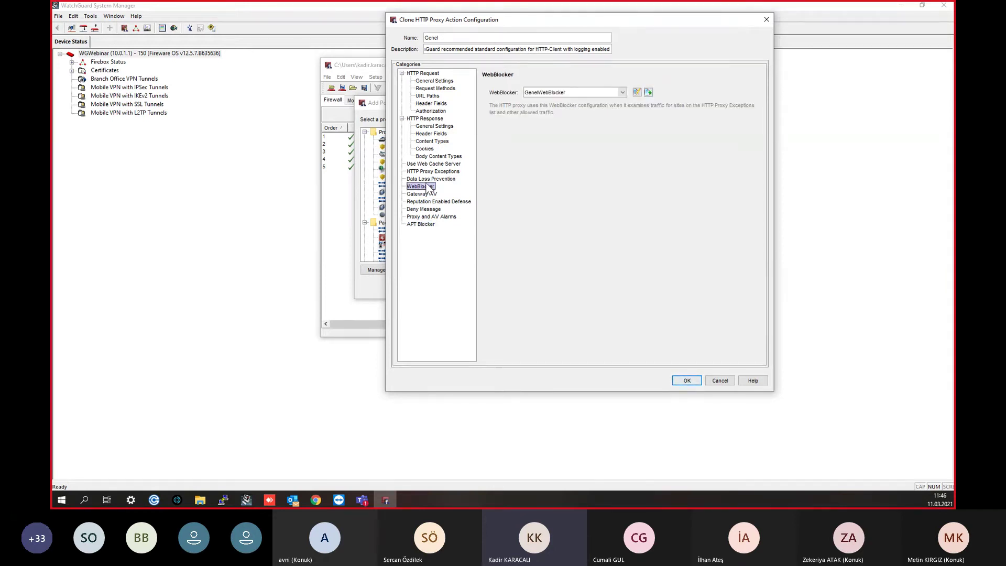
left_click(427, 179)
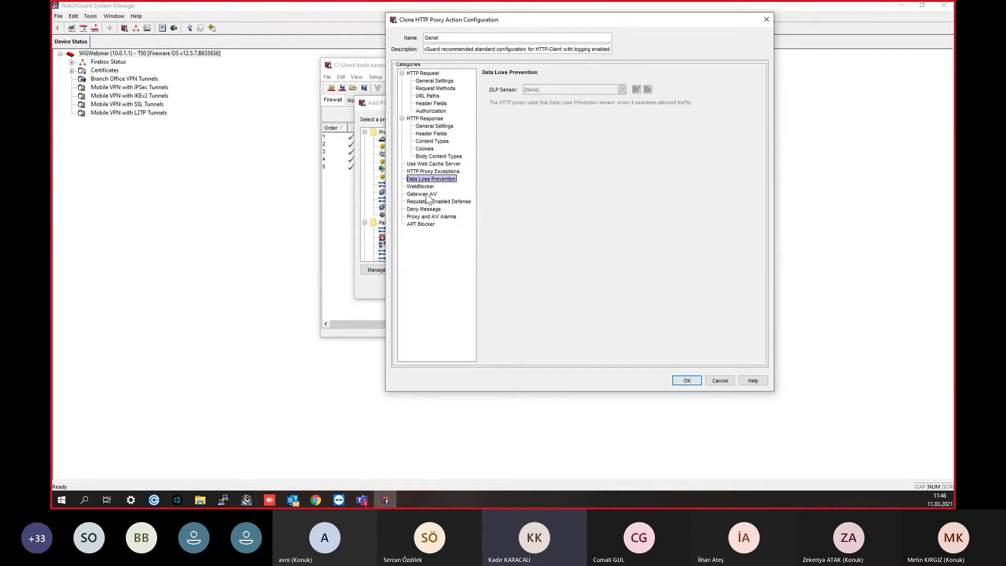
left_click(425, 171)
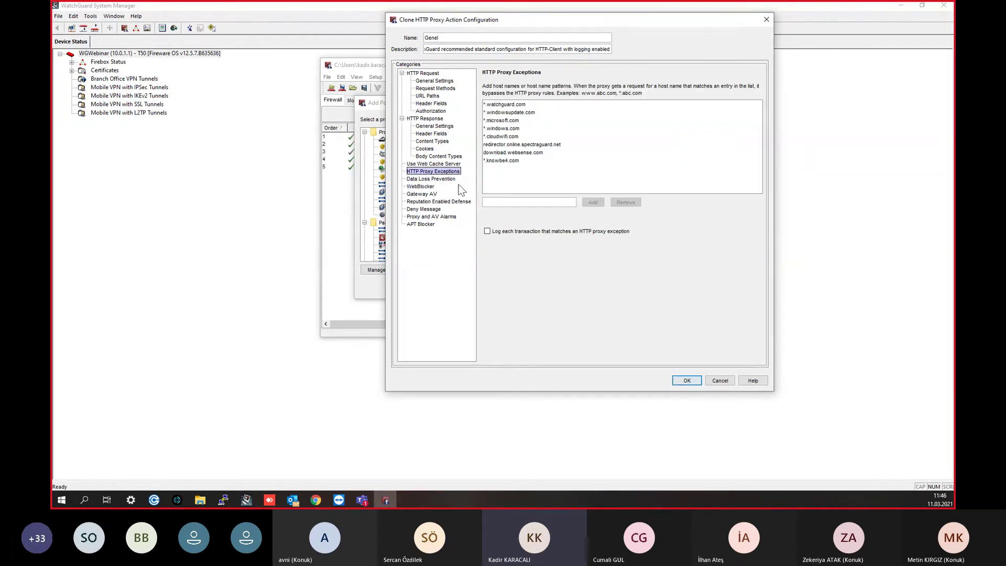
left_click(571, 152)
left_click(519, 113)
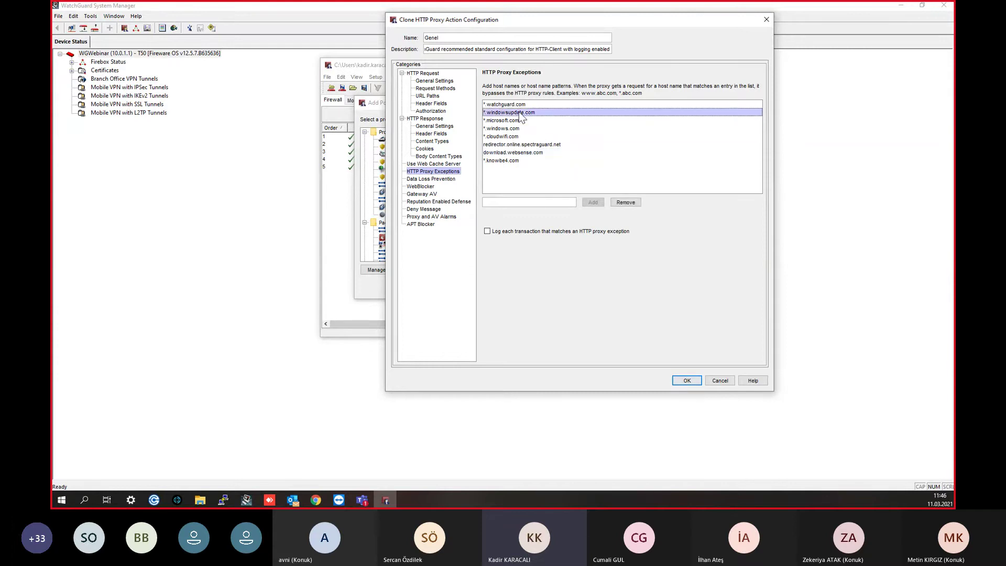
left_click_drag(519, 104, 530, 163)
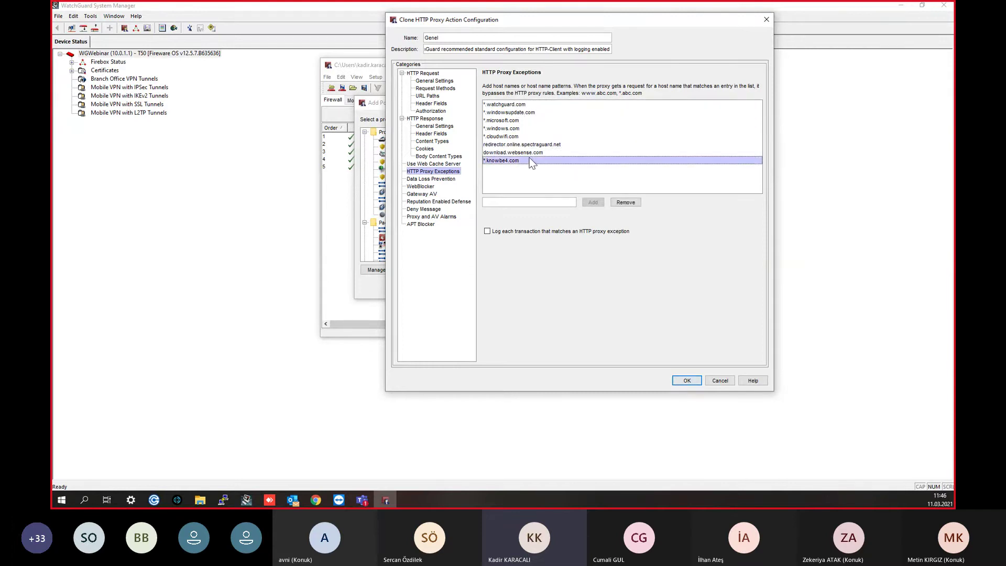
left_click(697, 383)
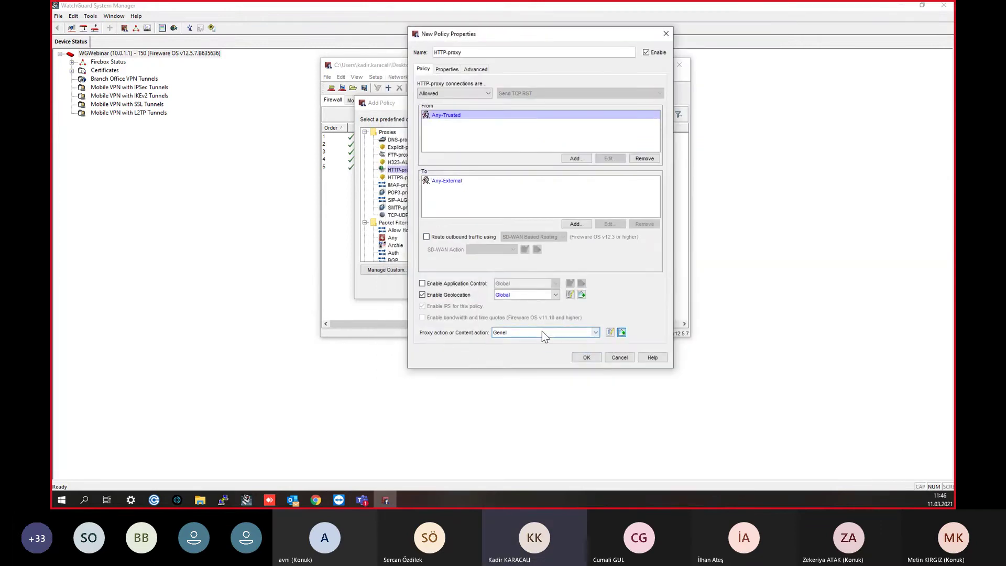
Step: Enable Application Control and clone the Global action as 'Genel', then open Select by Category
left_click(483, 283)
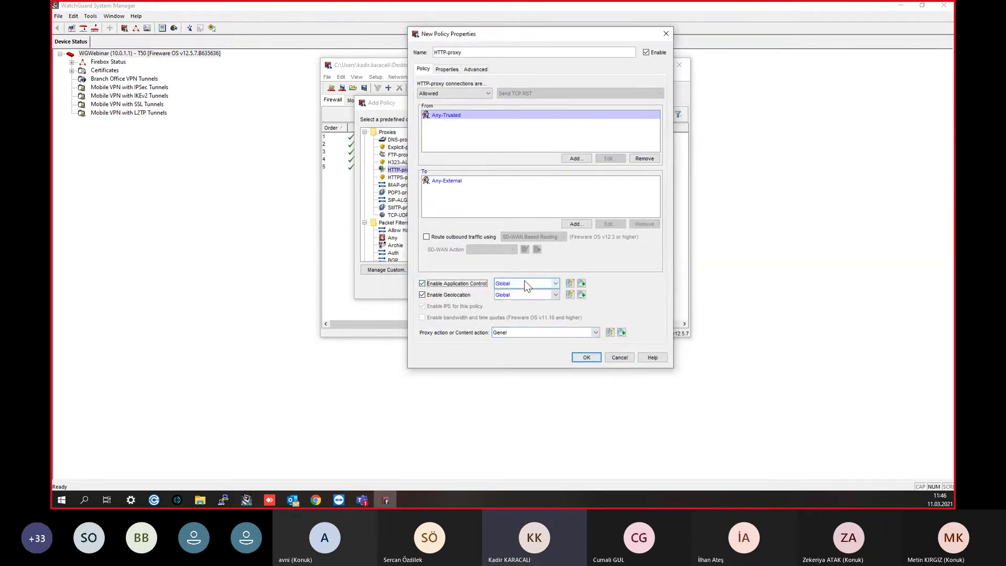
left_click(581, 283)
left_click_drag(462, 70, 413, 71)
type("Genel")
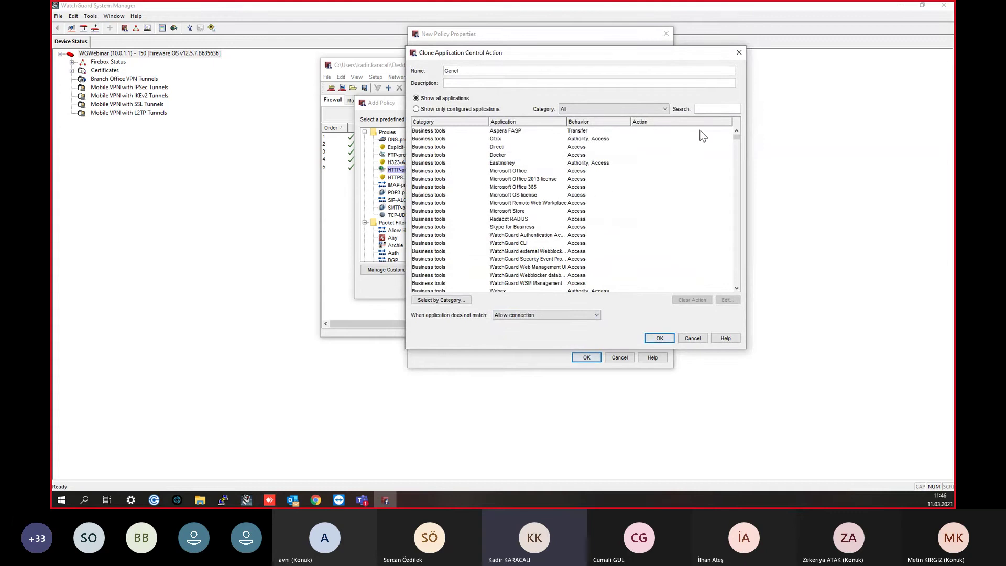
scroll(598, 204, "down", 10)
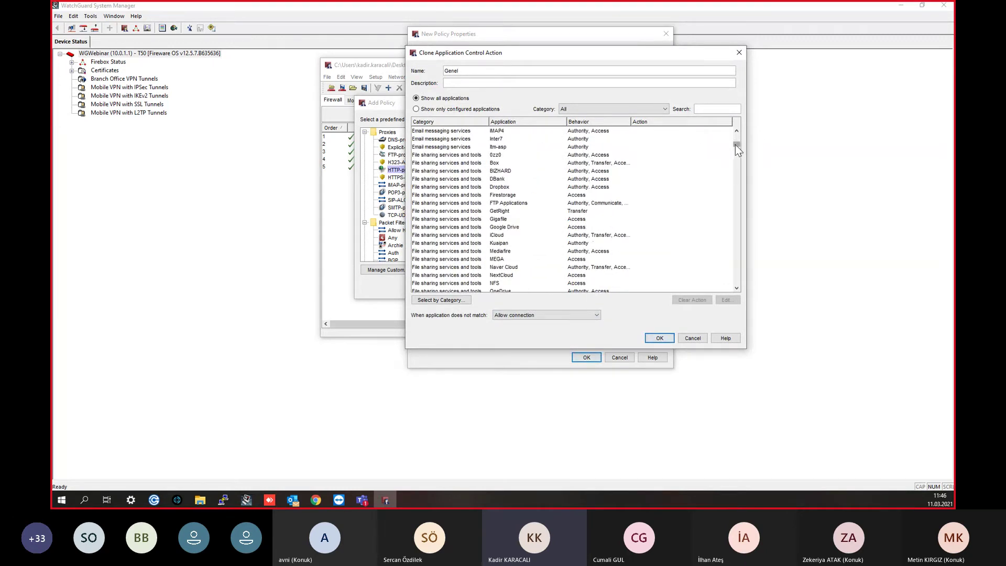
left_click_drag(735, 145, 739, 157)
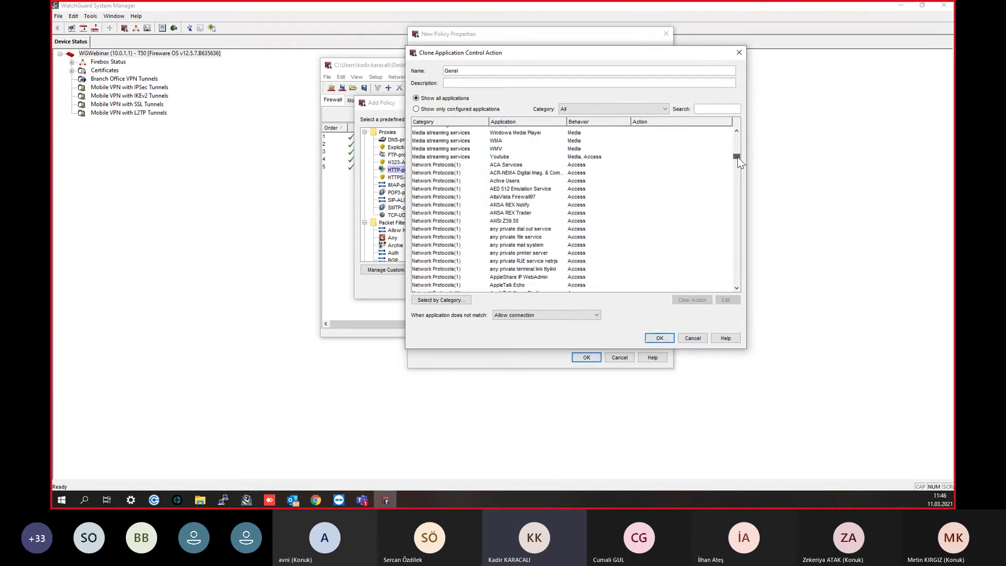
left_click(441, 300)
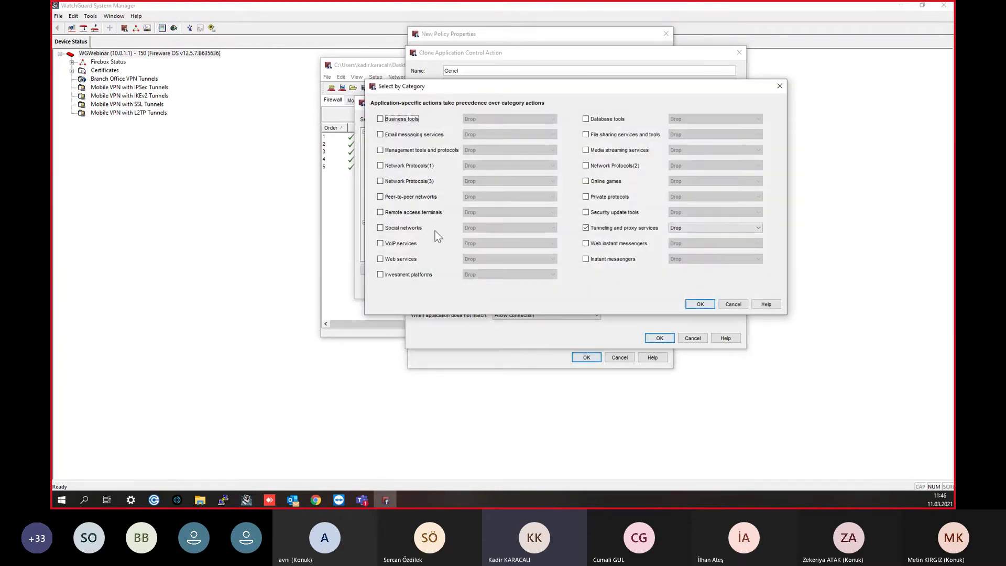
Step: Set Social networks and Media streaming services to Drop and confirm the category choices
left_click(391, 228)
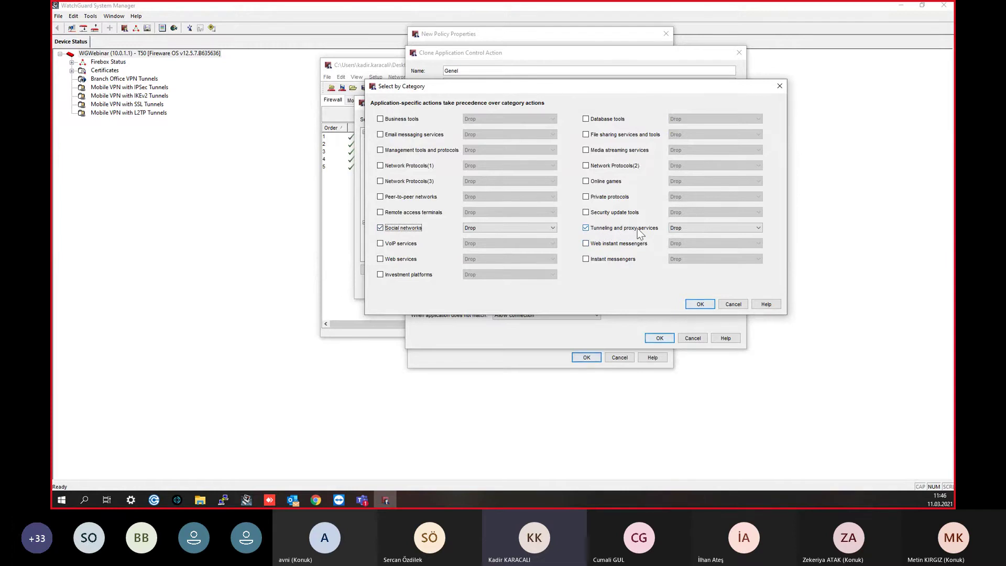
left_click(631, 150)
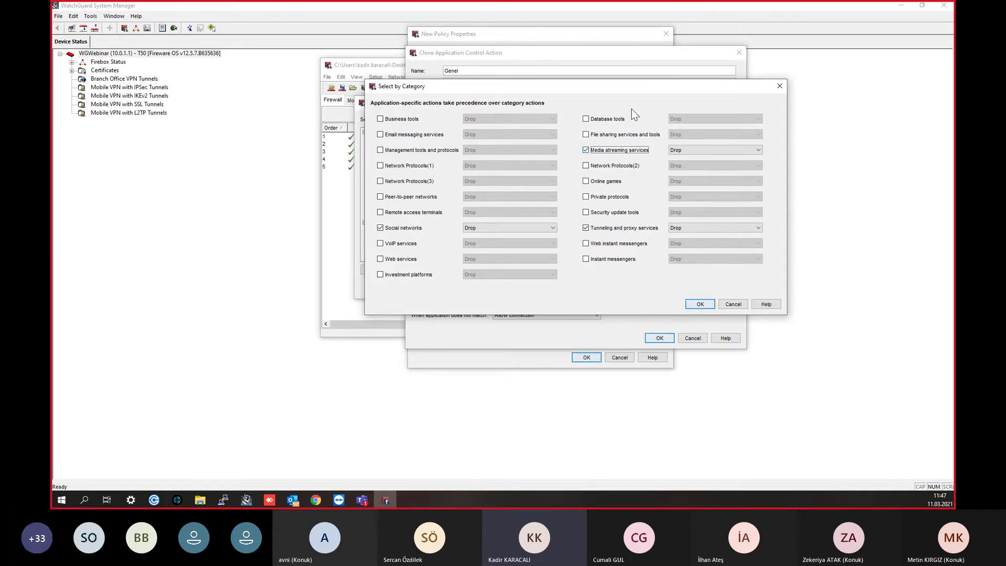
mouse_move(618, 89)
left_mouse_down()
mouse_move(650, 93)
mouse_move(690, 160)
mouse_move(756, 66)
left_mouse_up()
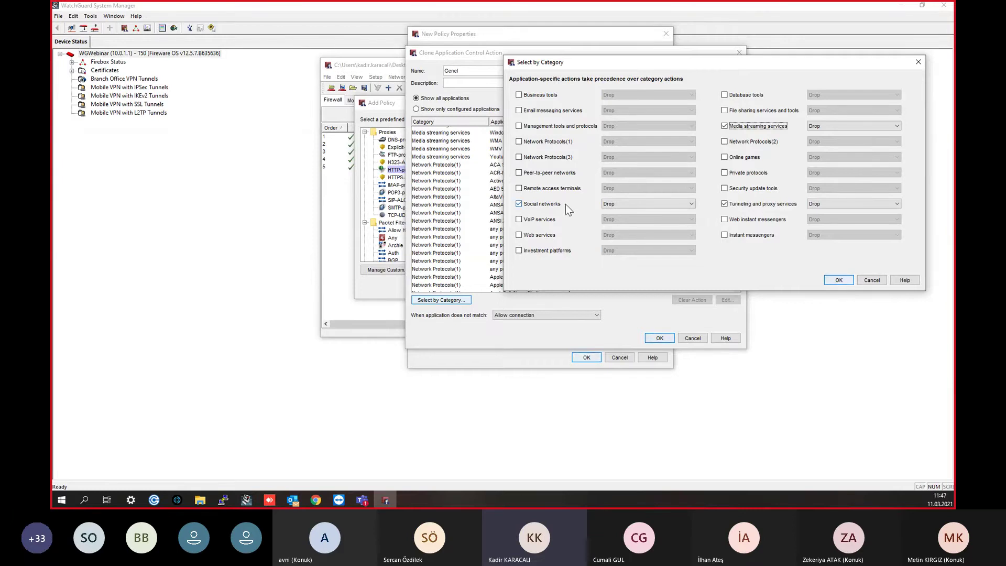
left_click(918, 62)
left_click(697, 108)
type("face")
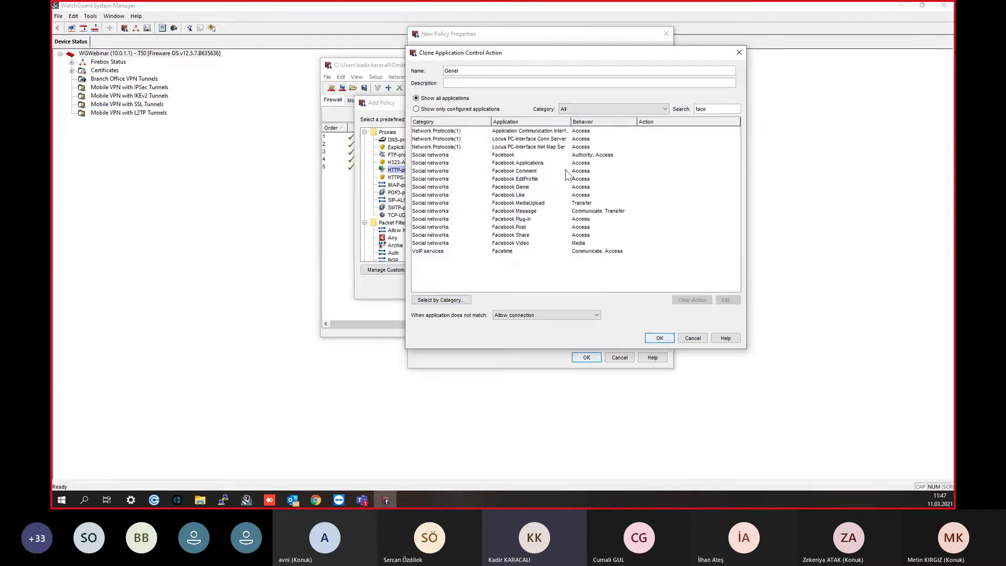
left_click(556, 193)
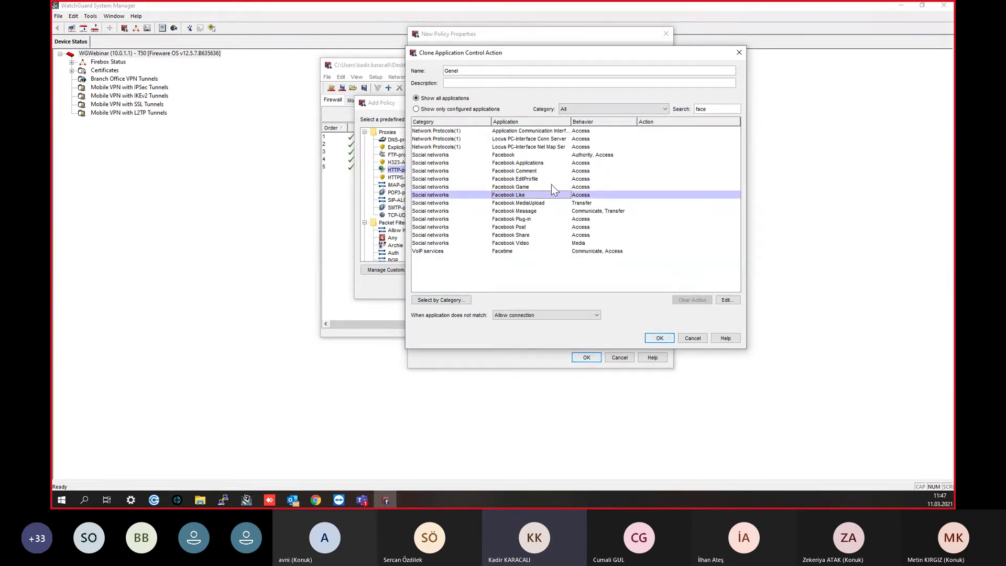
left_click(714, 110)
type("book")
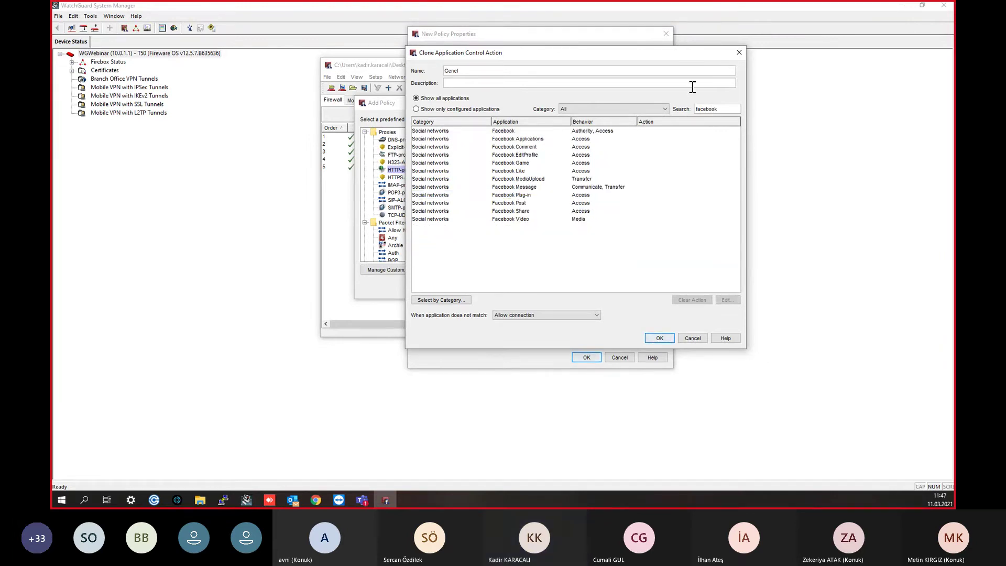
left_click(515, 173)
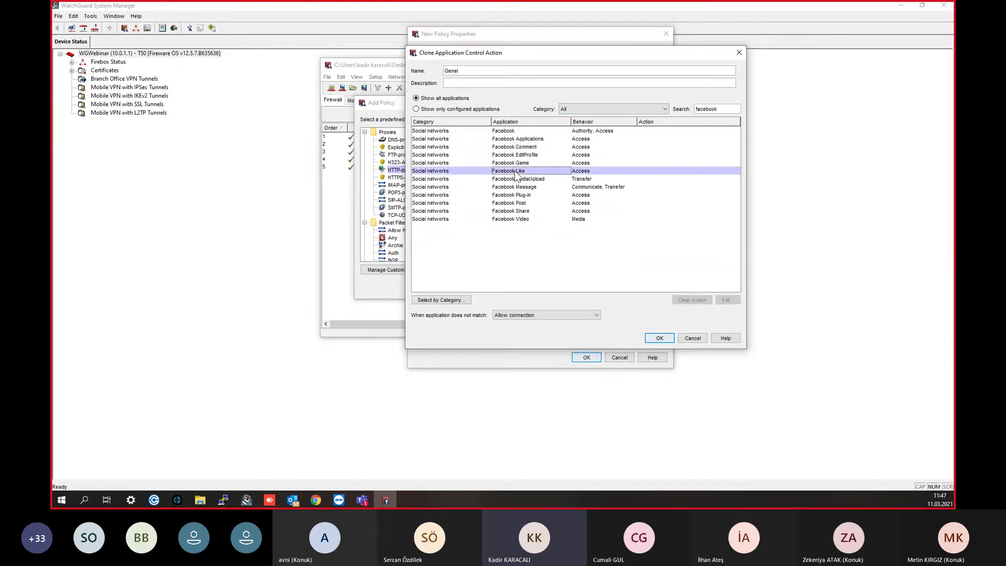
left_click(521, 164)
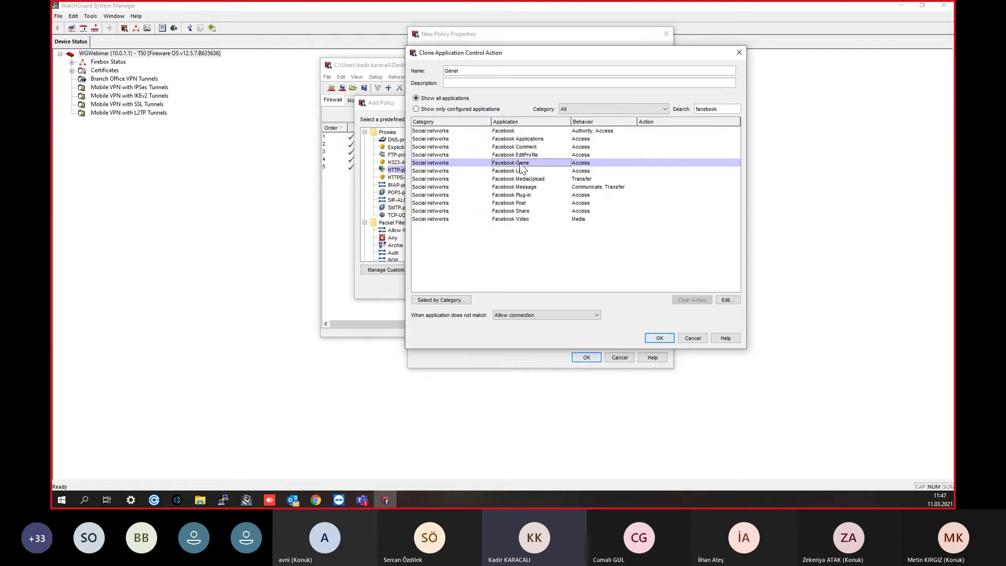
left_click(536, 148)
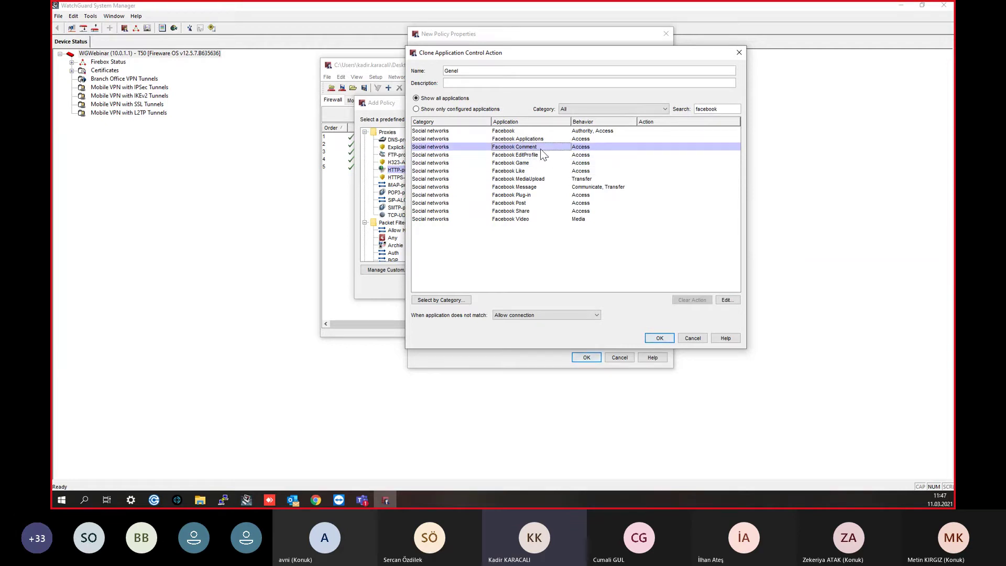
left_click(533, 138)
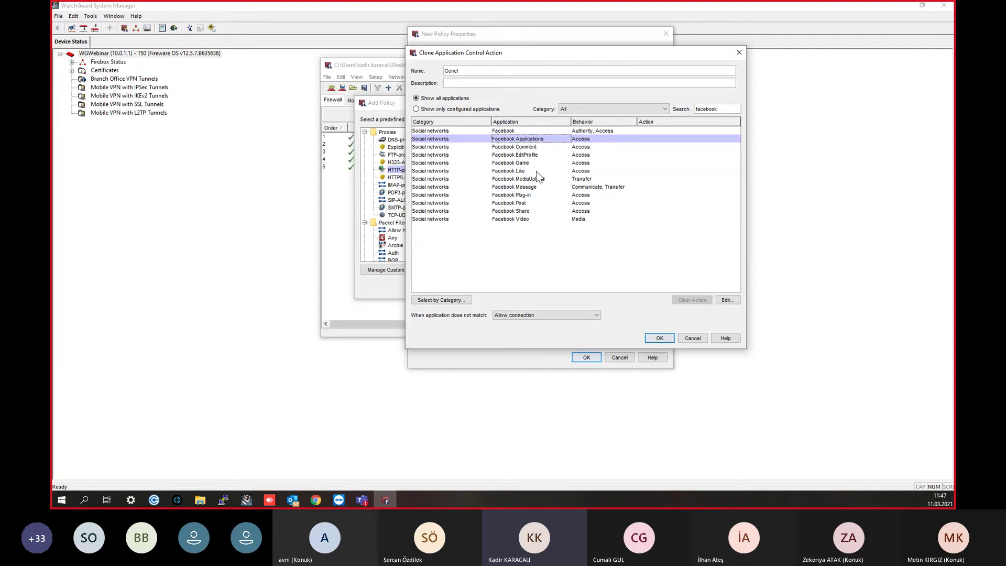
left_click(543, 210)
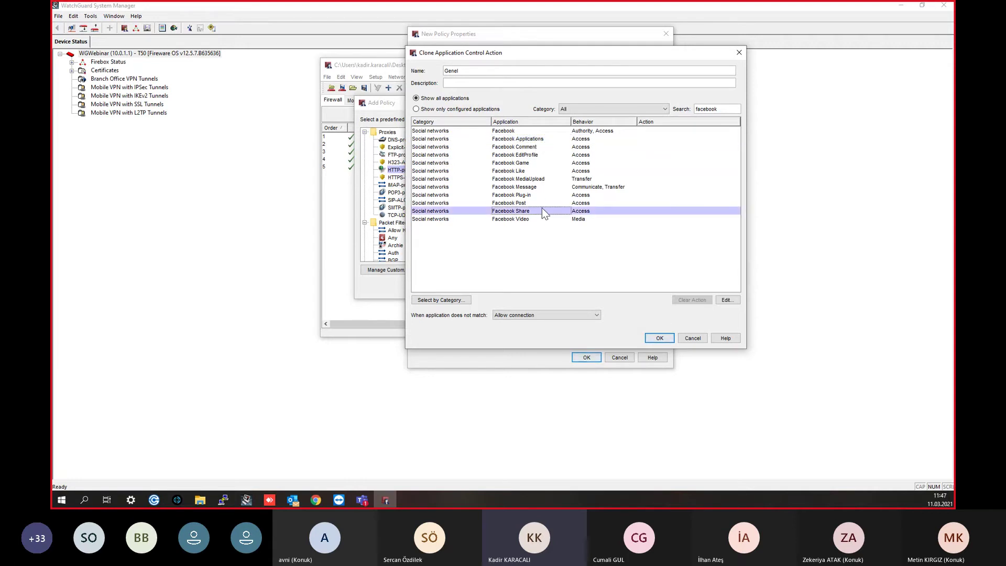
left_click(533, 203)
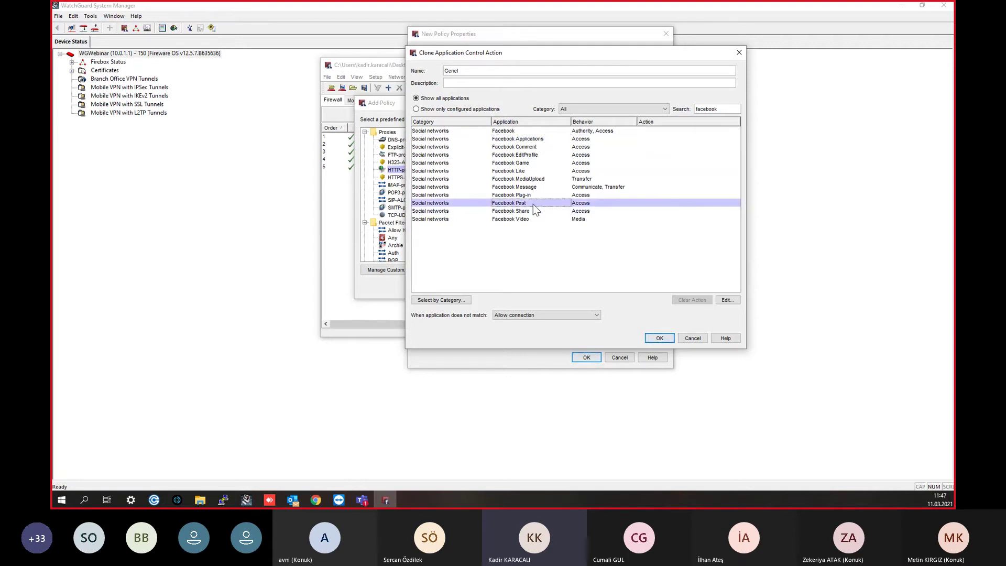
left_click(536, 210)
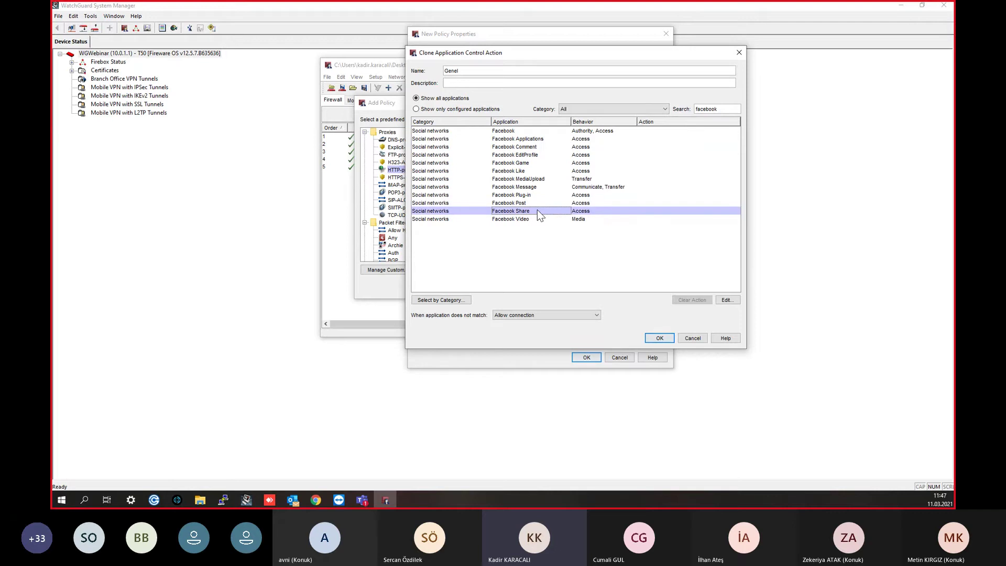
left_click(540, 220)
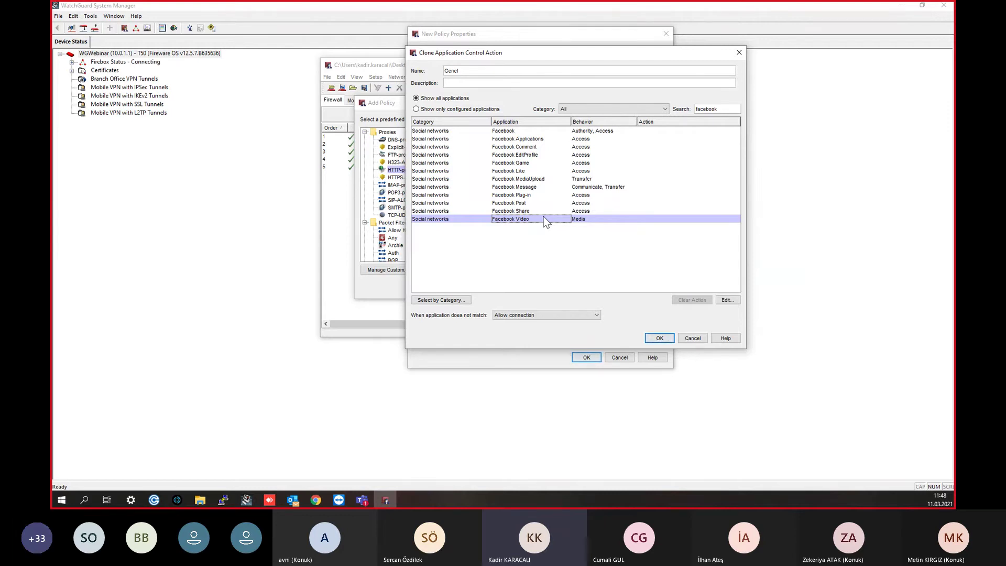
left_click(545, 179)
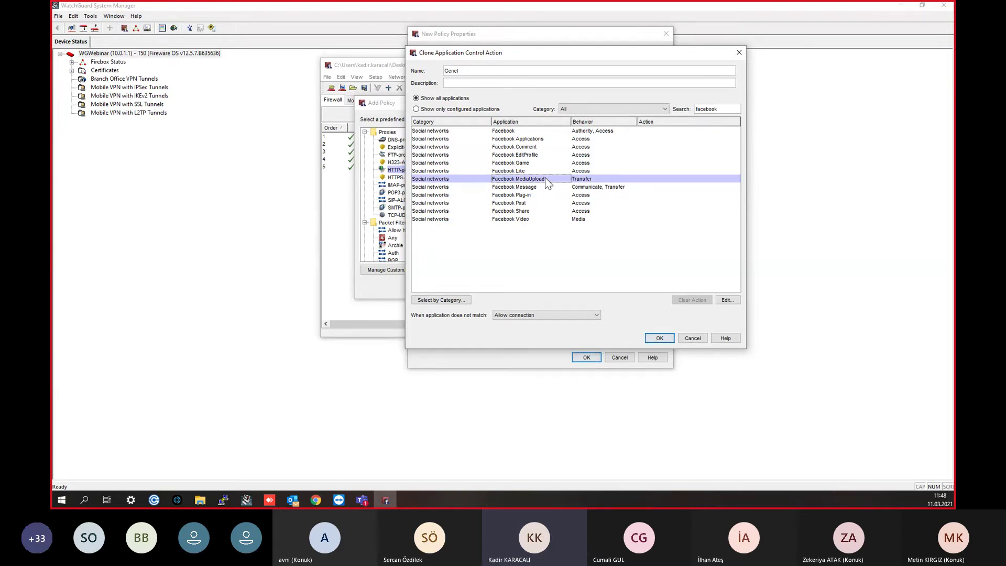
Step: Glance at Facebook MediaUpload, then filter the application list with 'yo' to find Youtube
double_click(545, 179)
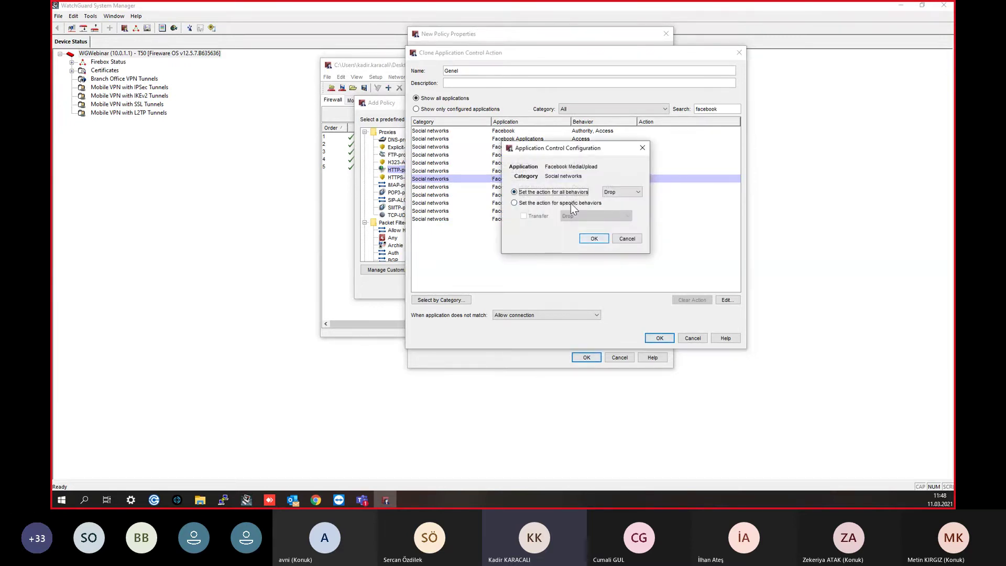
left_click(642, 148)
left_click(731, 108)
type("youtu")
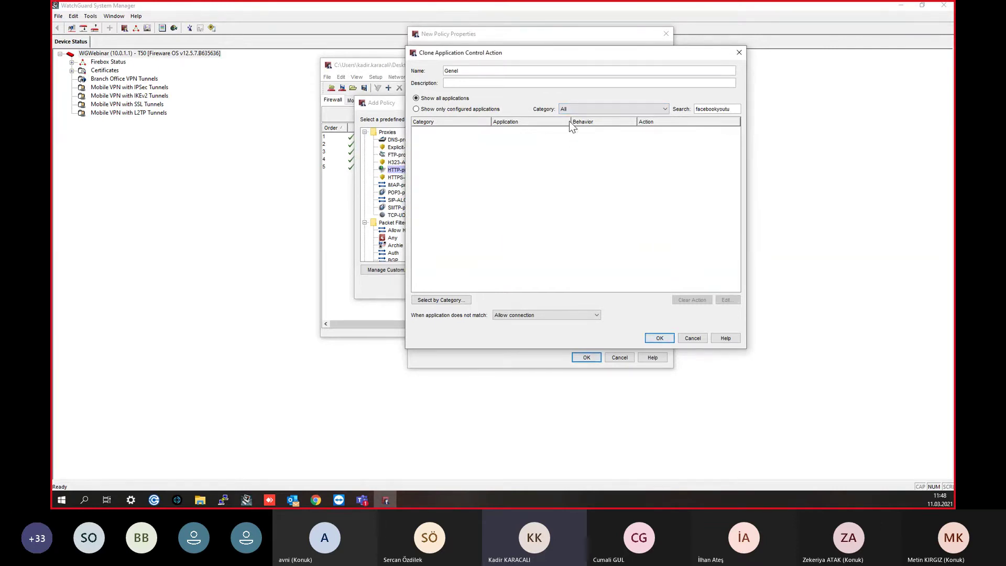
key("ctrl+a")
key("BackSpace")
type("yo")
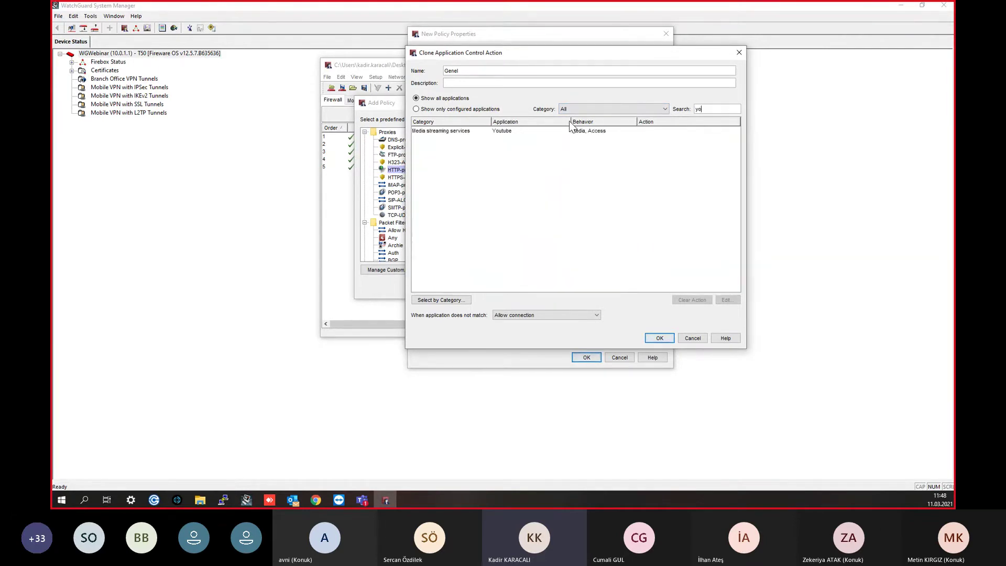
Step: Give Youtube specific behaviors, setting both Media and Access to Allow
double_click(576, 131)
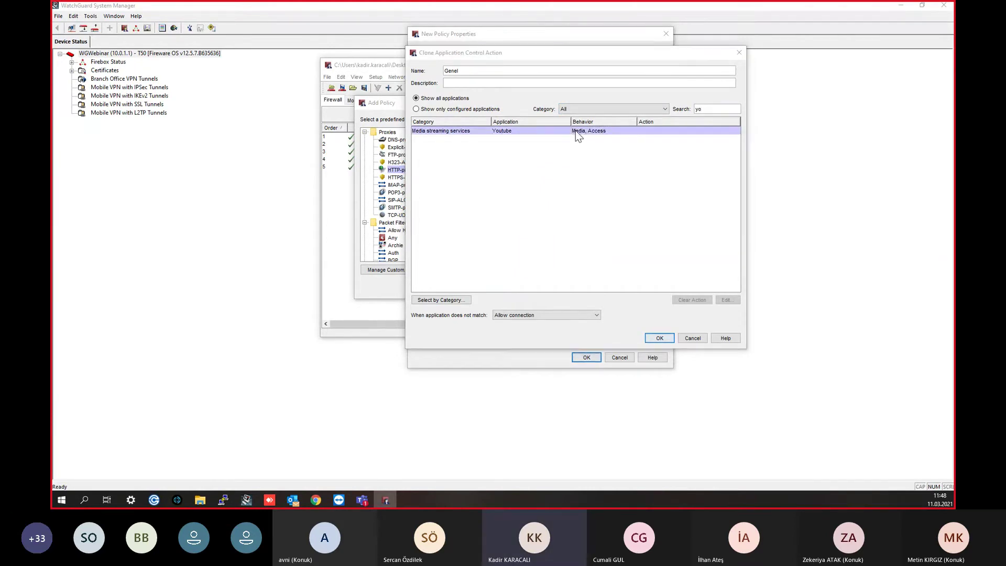
left_click(536, 198)
left_click(539, 210)
left_click(579, 209)
left_click(580, 225)
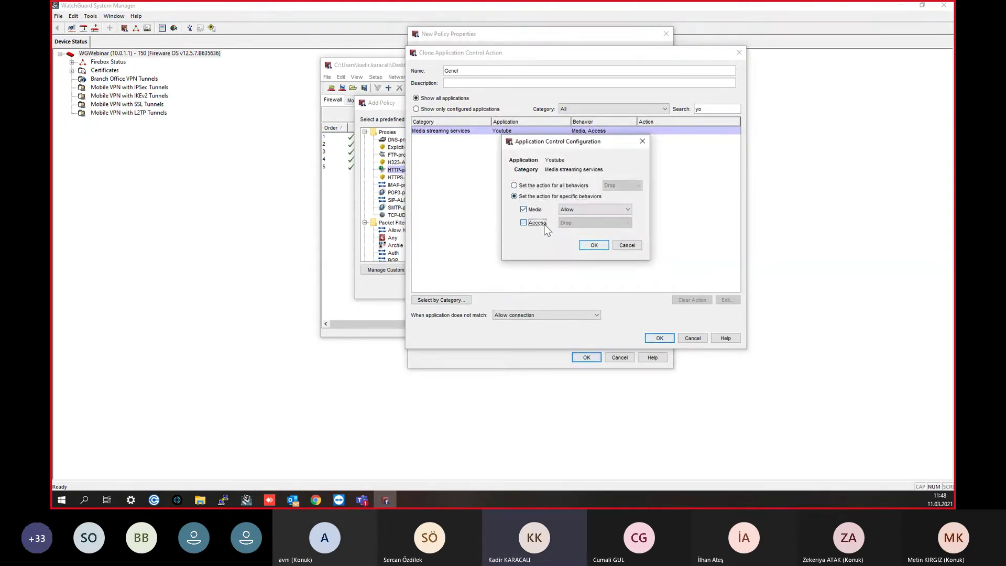
left_click(539, 224)
left_click(581, 223)
left_click(588, 239)
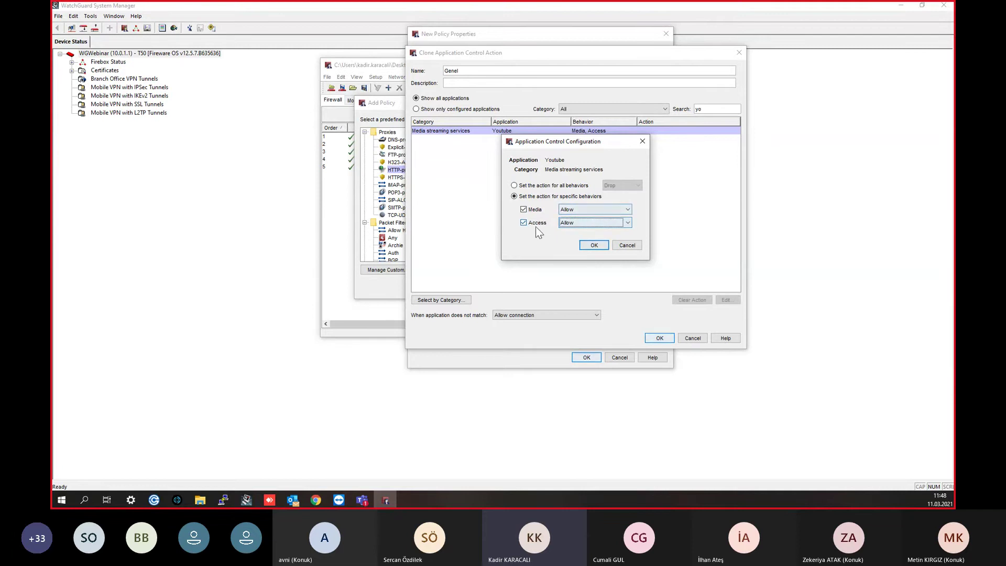
Step: Keep Youtube Access on Allow, save the cloned Genel action, and reopen it for editing
left_click(567, 225)
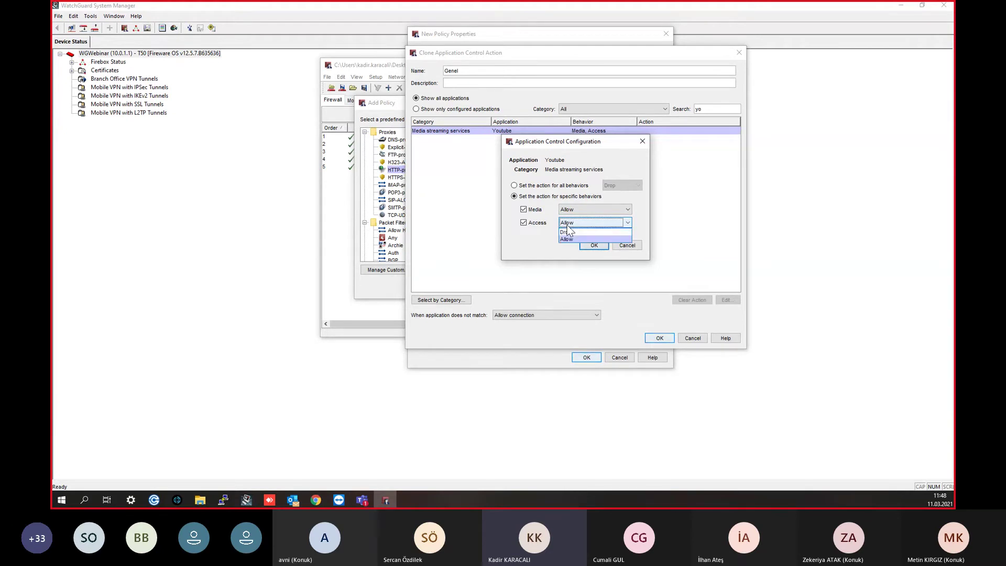
left_click(574, 239)
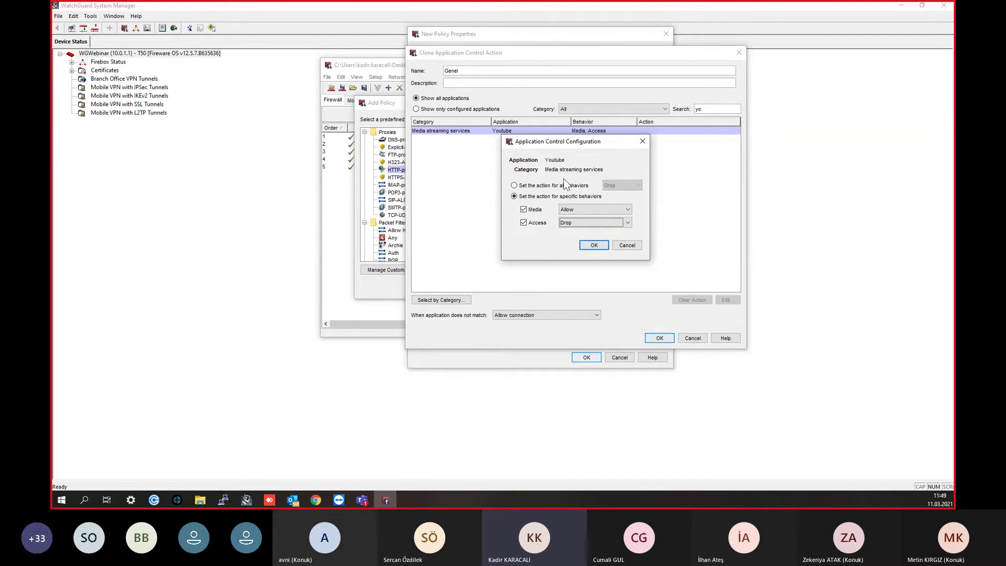
left_click(566, 224)
left_click(573, 231)
left_click(595, 245)
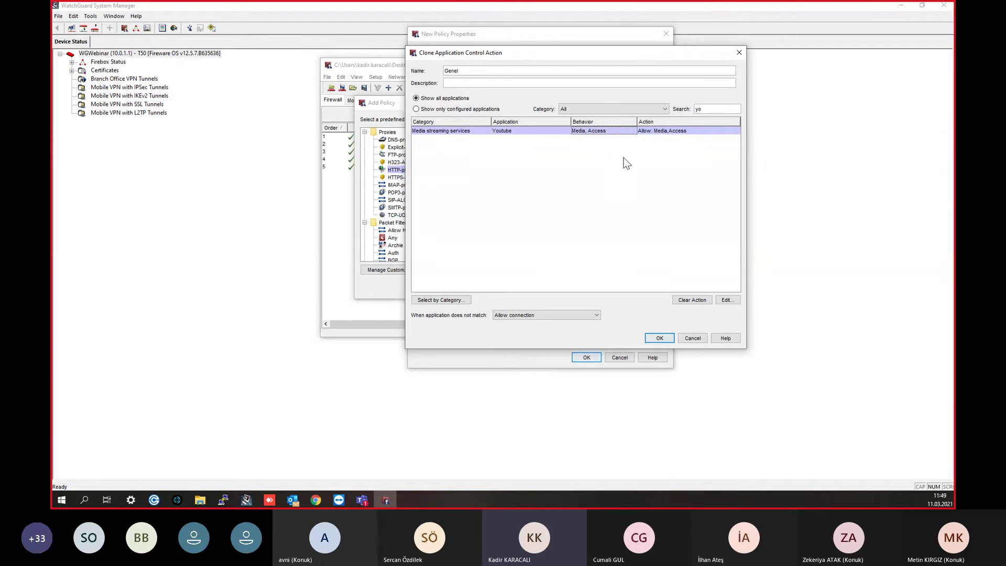
left_click(659, 339)
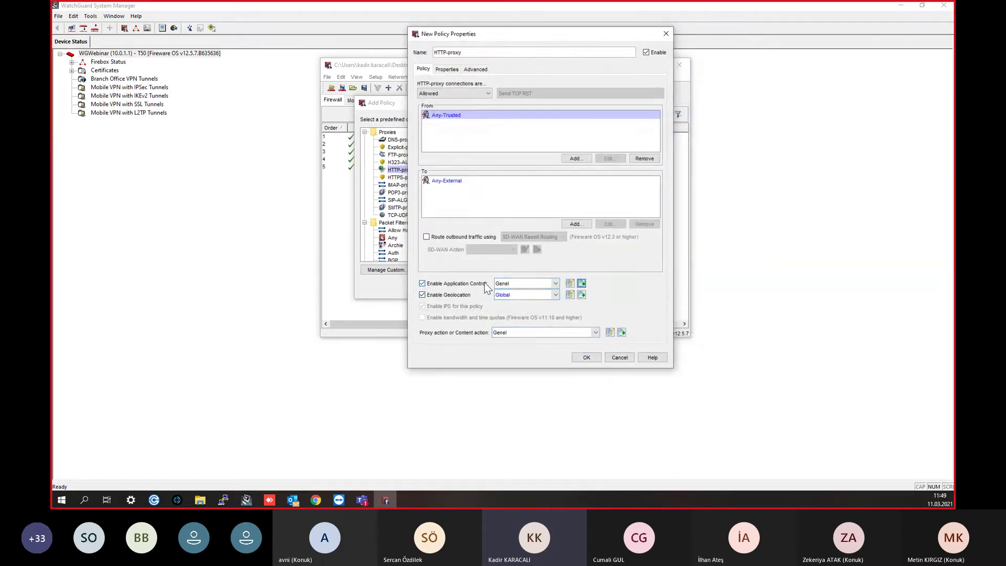
left_click(570, 283)
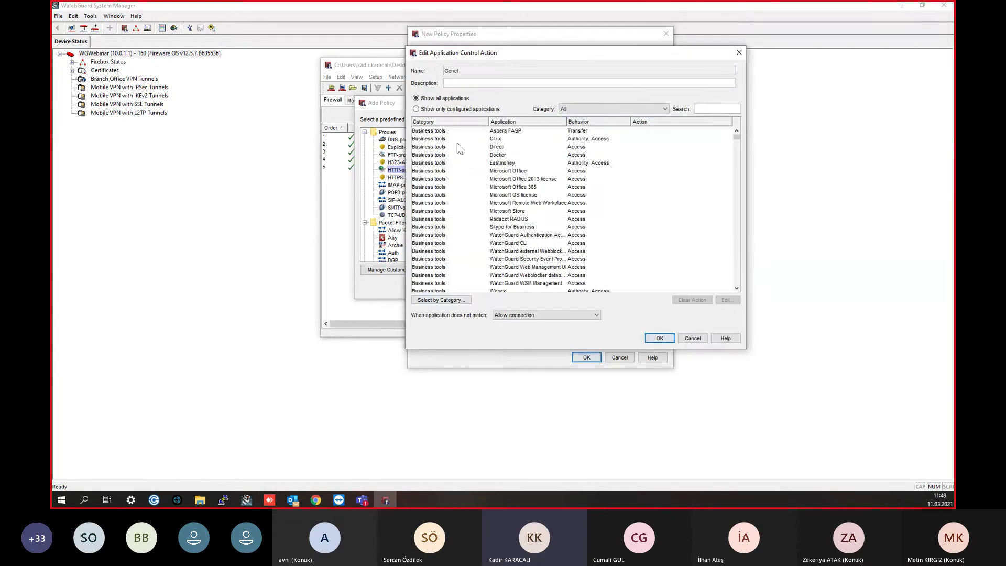
left_click(425, 301)
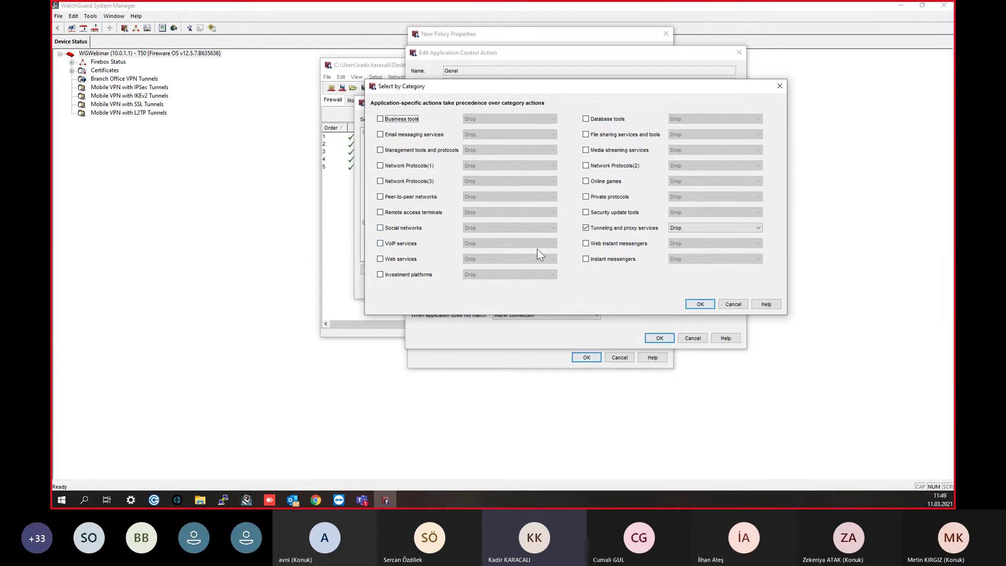
left_click(607, 260)
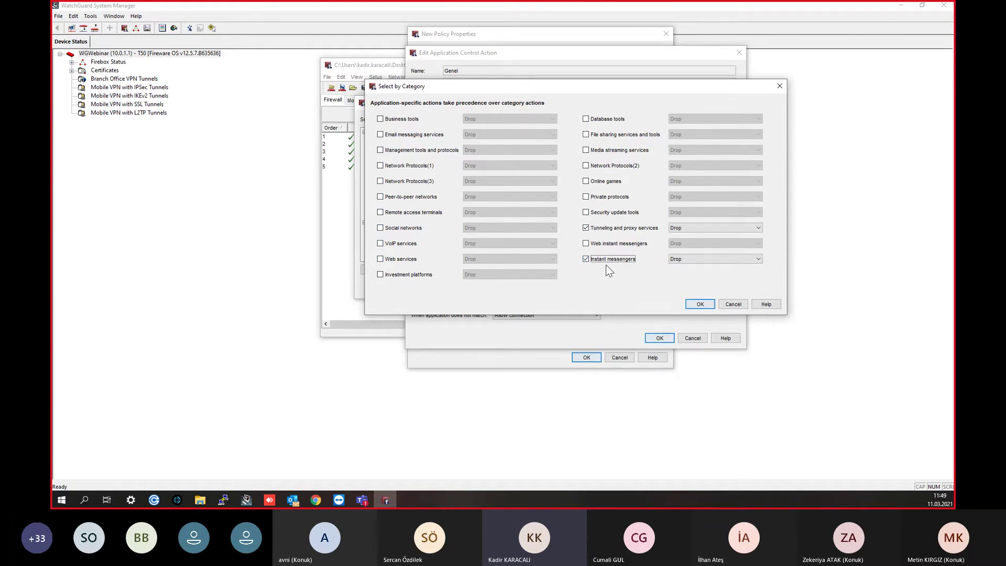
left_click(602, 260)
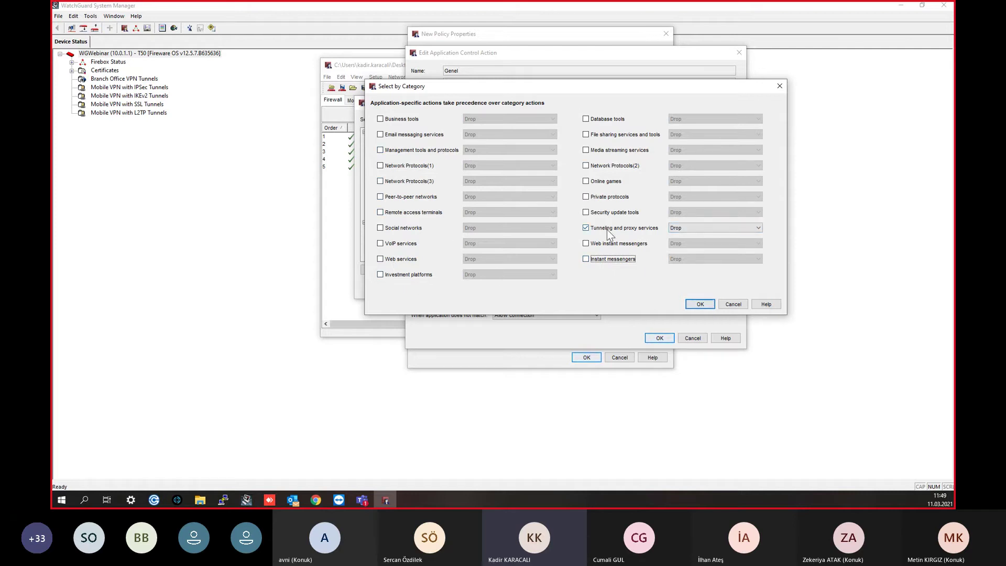
left_click(430, 196)
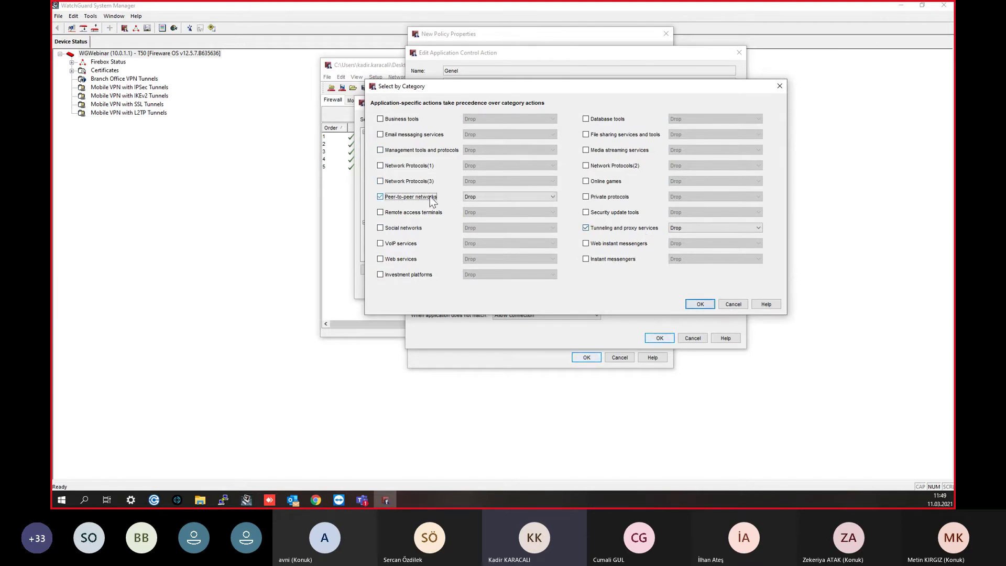
left_click(430, 196)
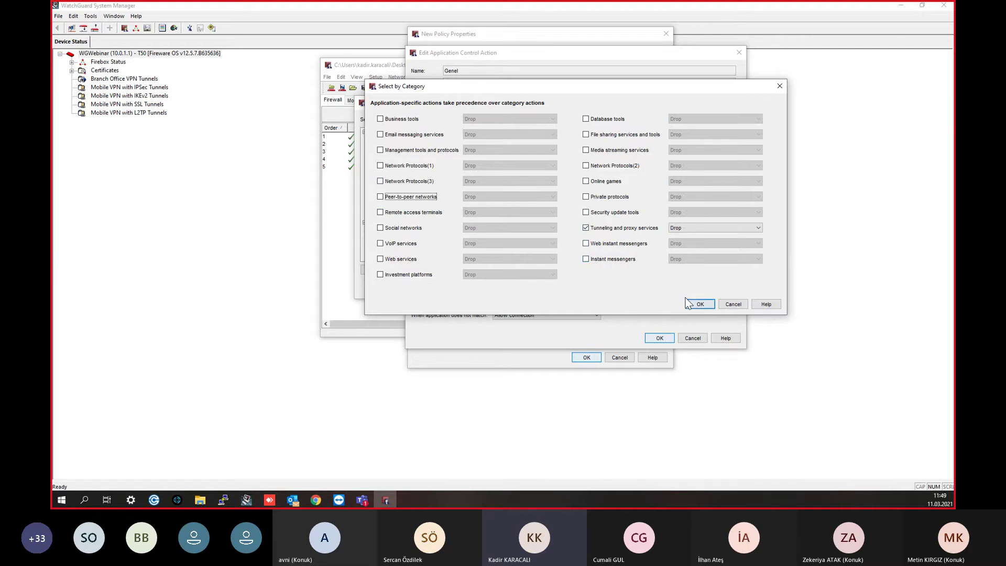
left_click(701, 305)
left_click(708, 109)
type("qu")
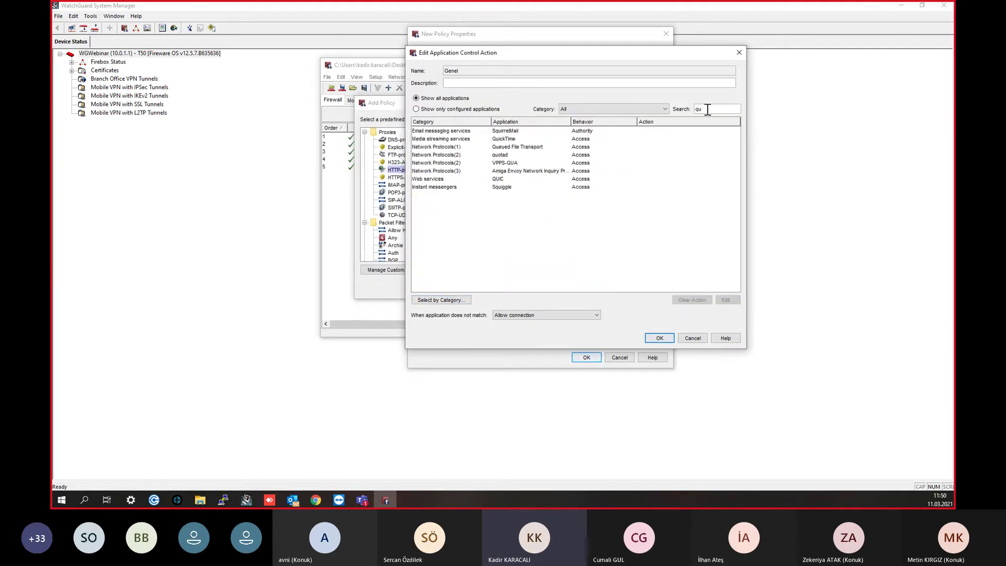
left_click(518, 178)
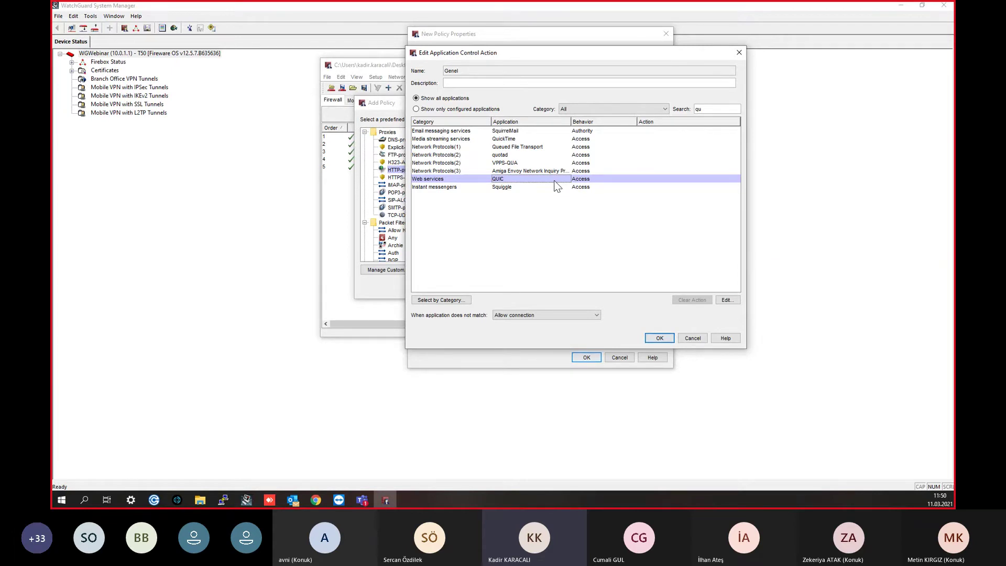
left_click(577, 181)
double_click(578, 186)
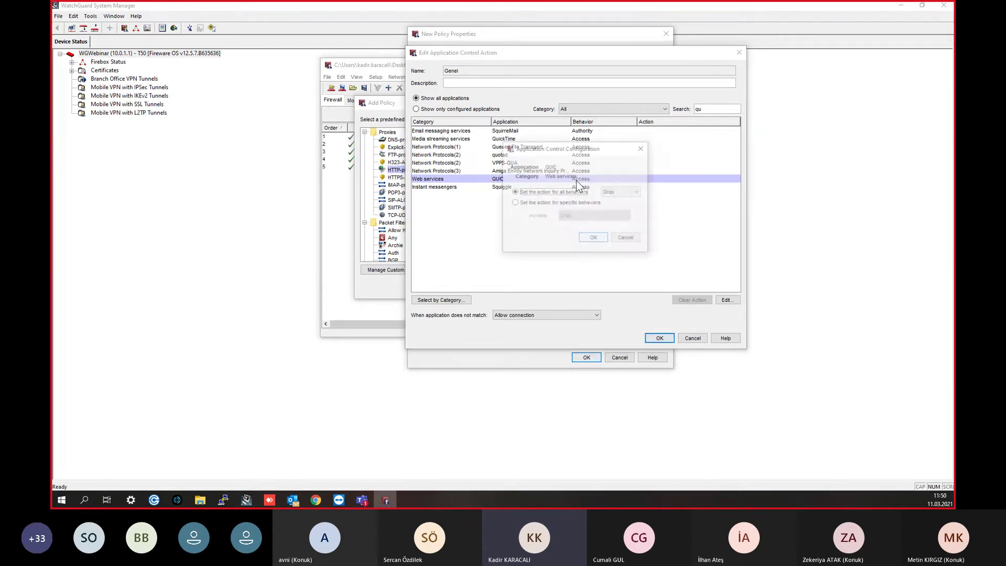
left_click(598, 238)
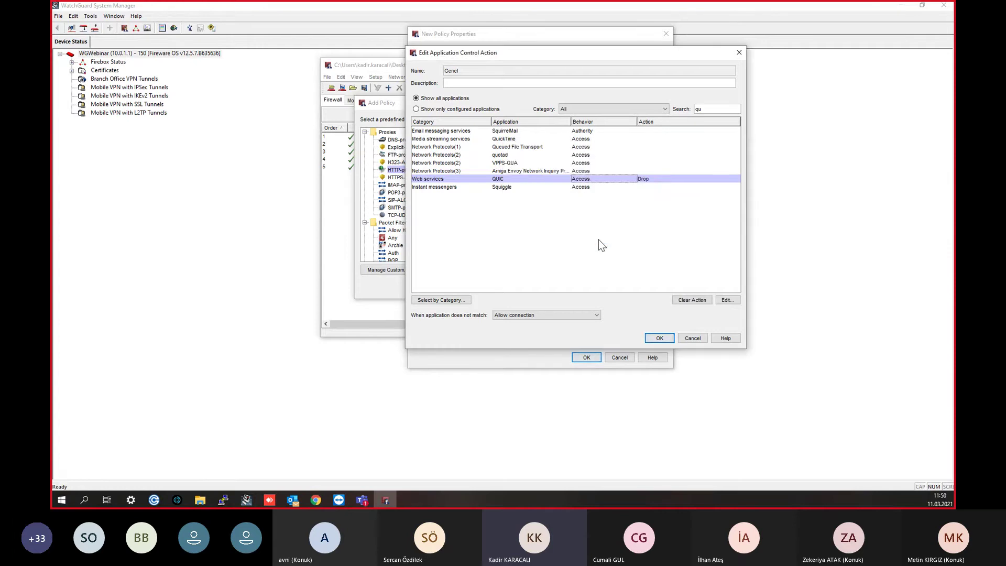
left_click(655, 180)
left_click_drag(709, 109, 656, 109)
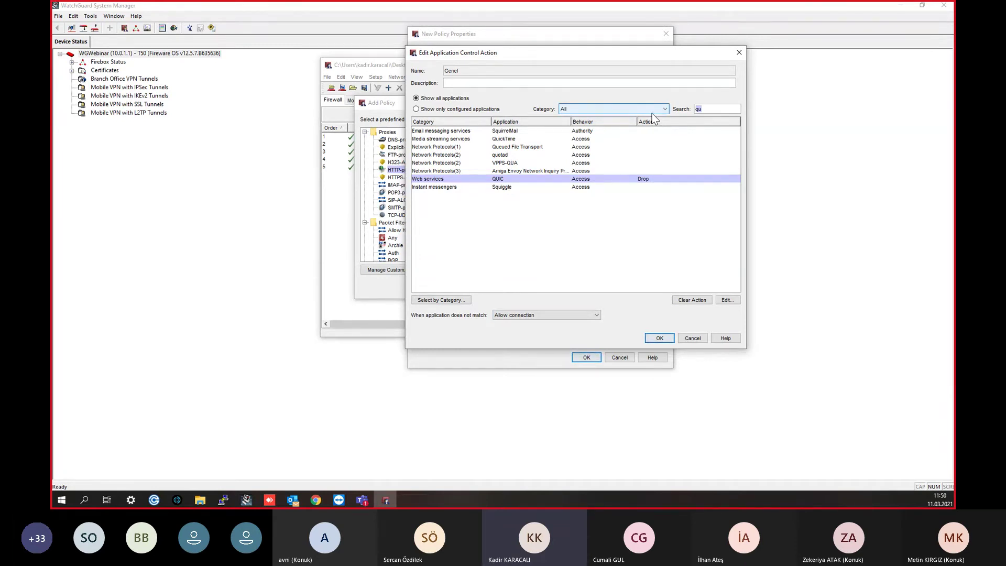
key("BackSpace")
left_click(660, 338)
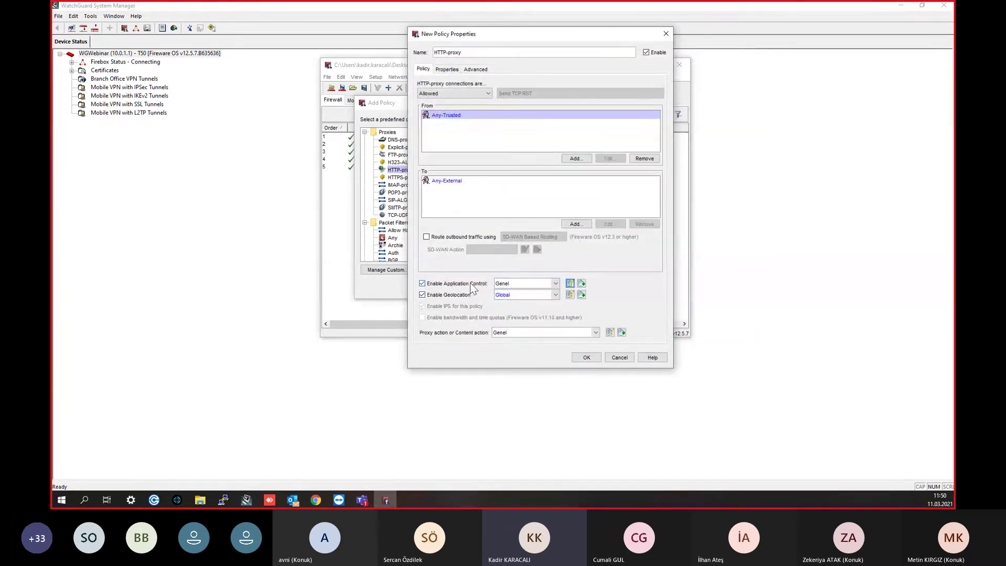
left_click(570, 283)
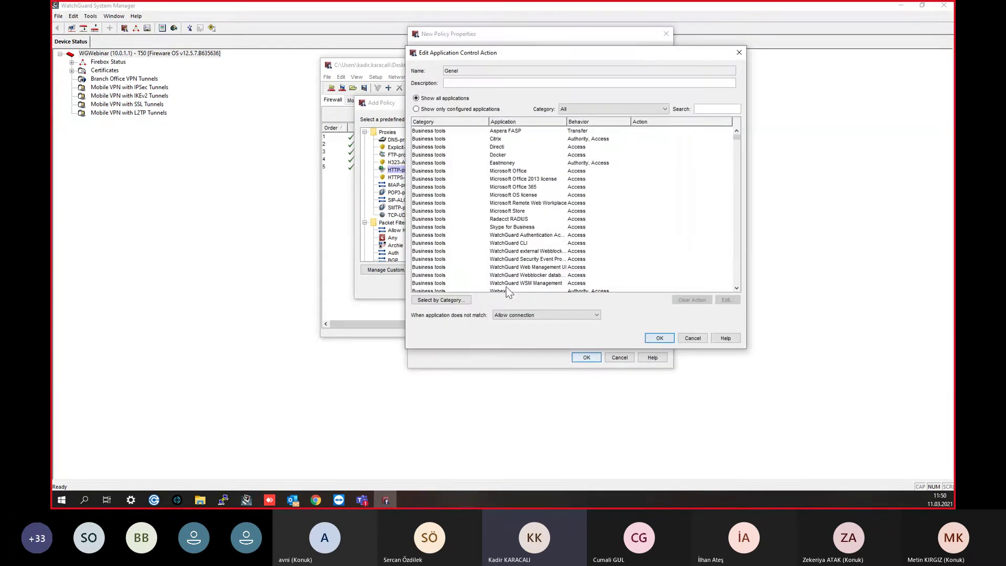
left_click(715, 108)
left_click_drag(736, 135, 737, 155)
left_click(649, 338)
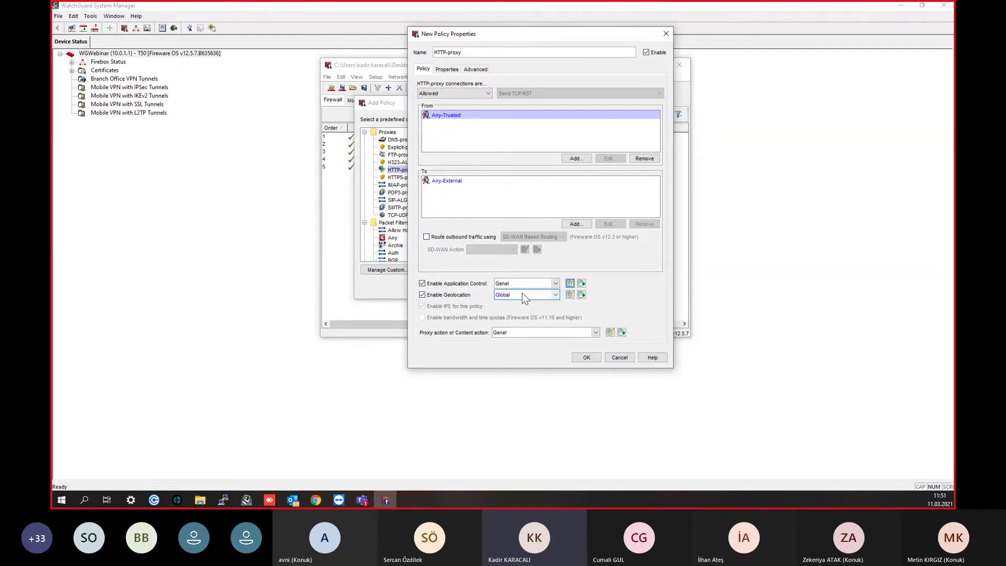
left_click(570, 283)
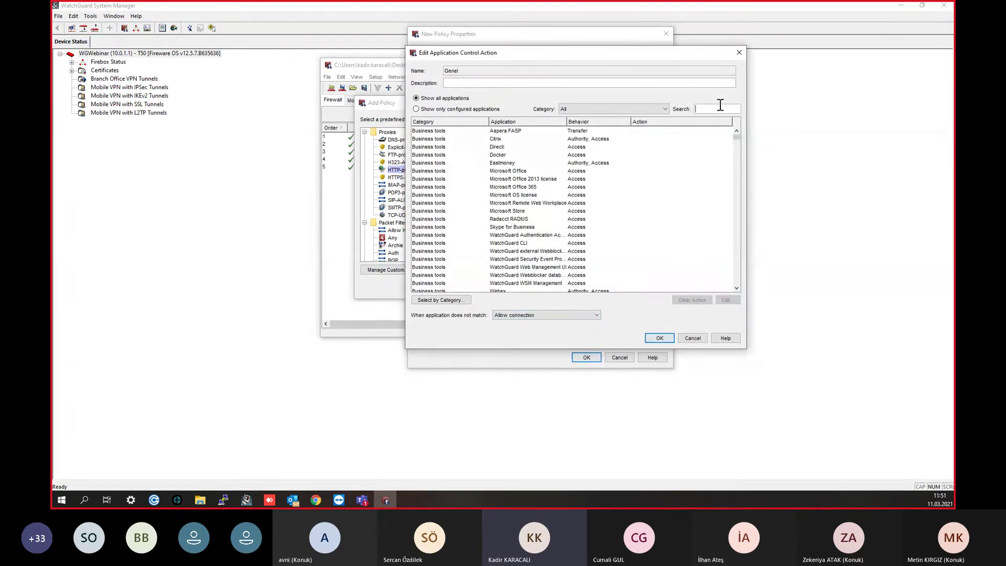
type("cry")
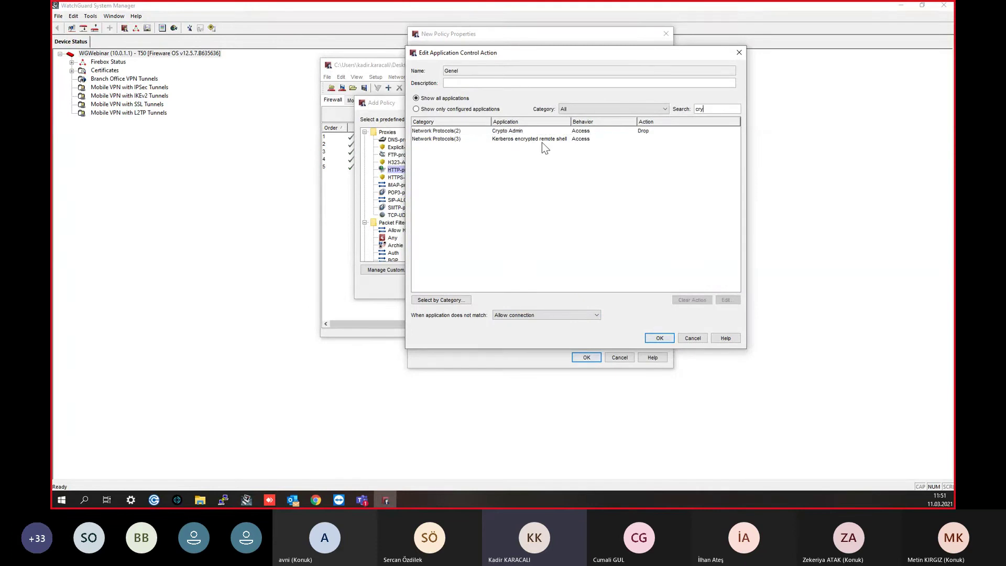
left_click(526, 131)
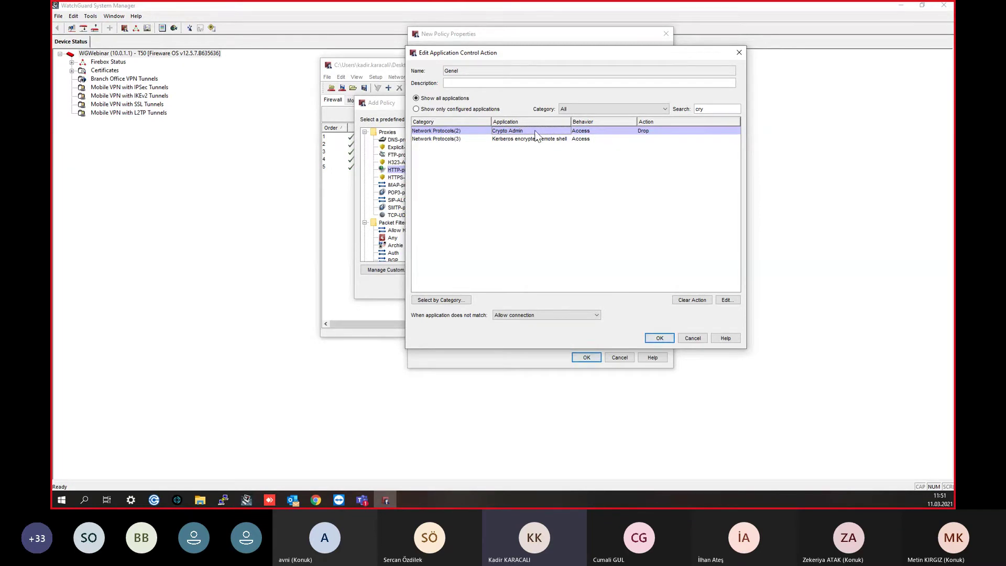
left_click(659, 339)
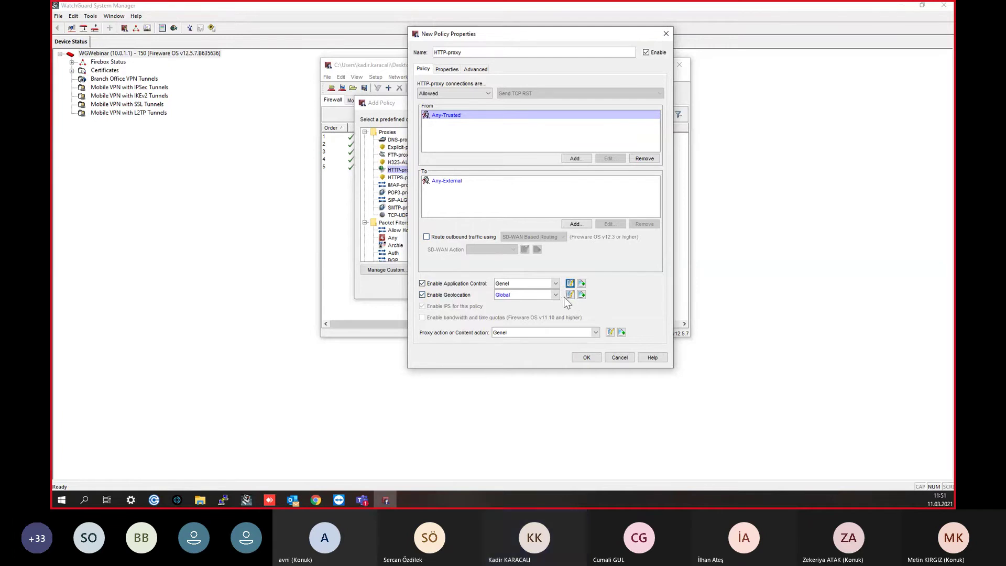
left_click(582, 295)
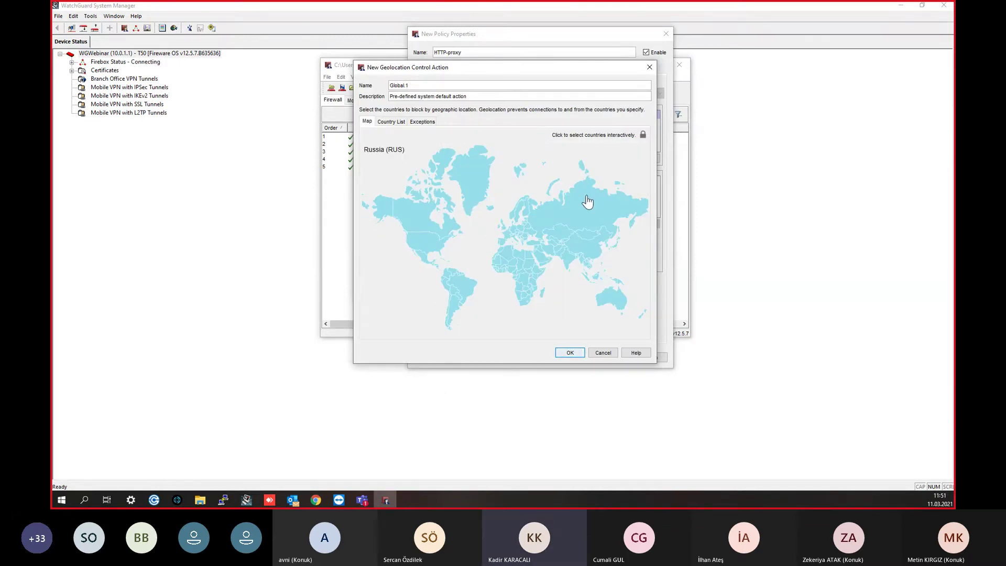
left_click(644, 134)
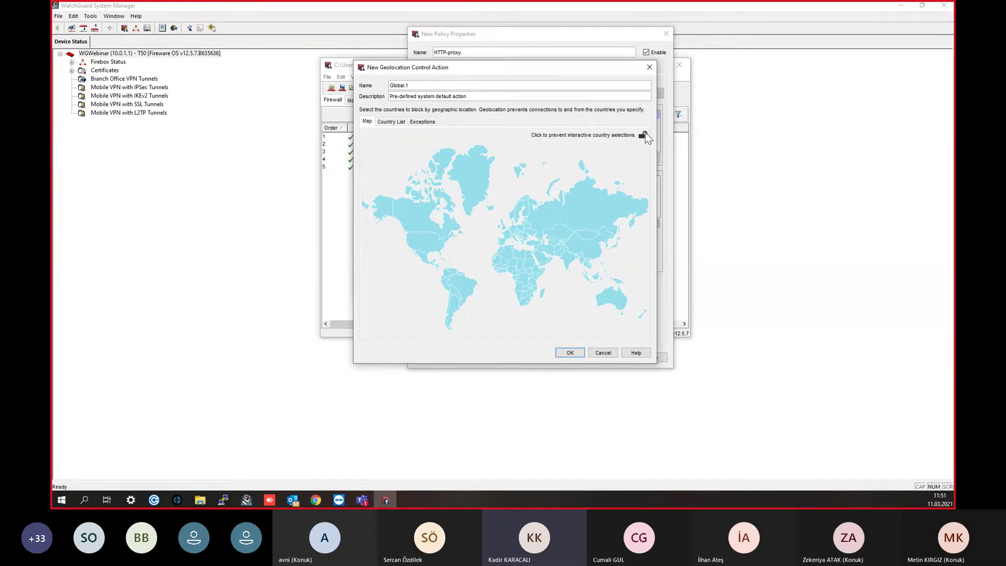
left_click(596, 218)
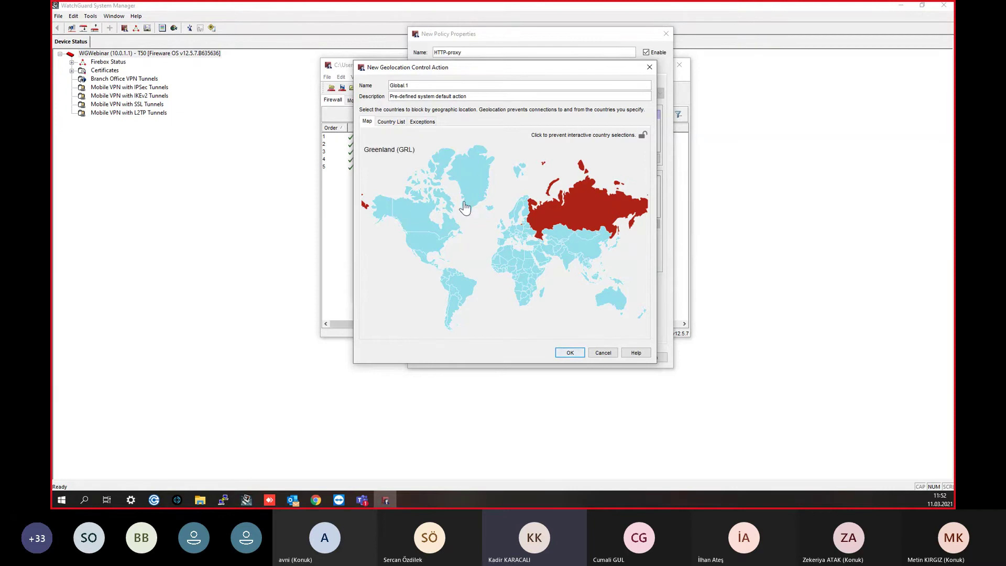
left_click(586, 245)
left_click(397, 122)
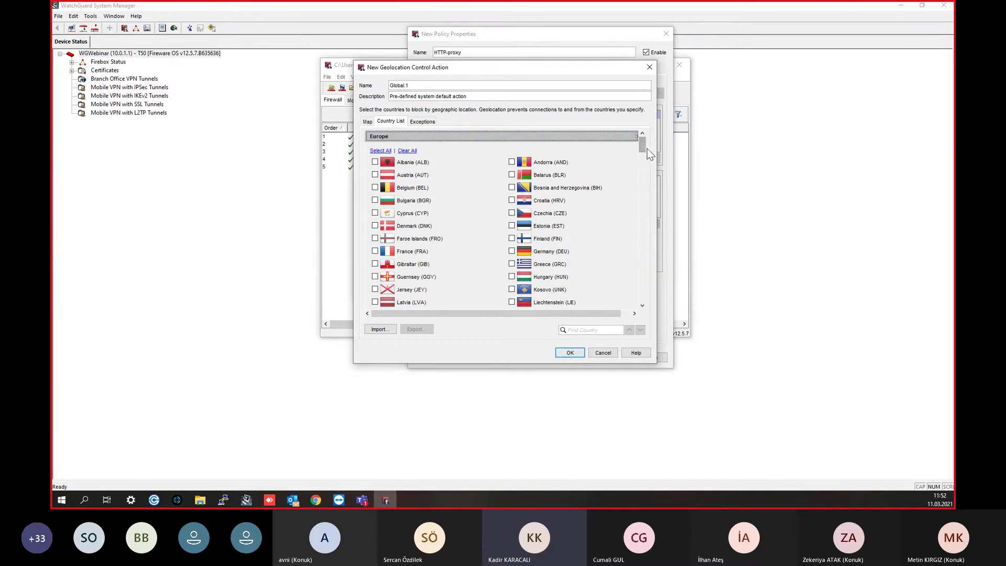
left_click_drag(646, 148, 643, 268)
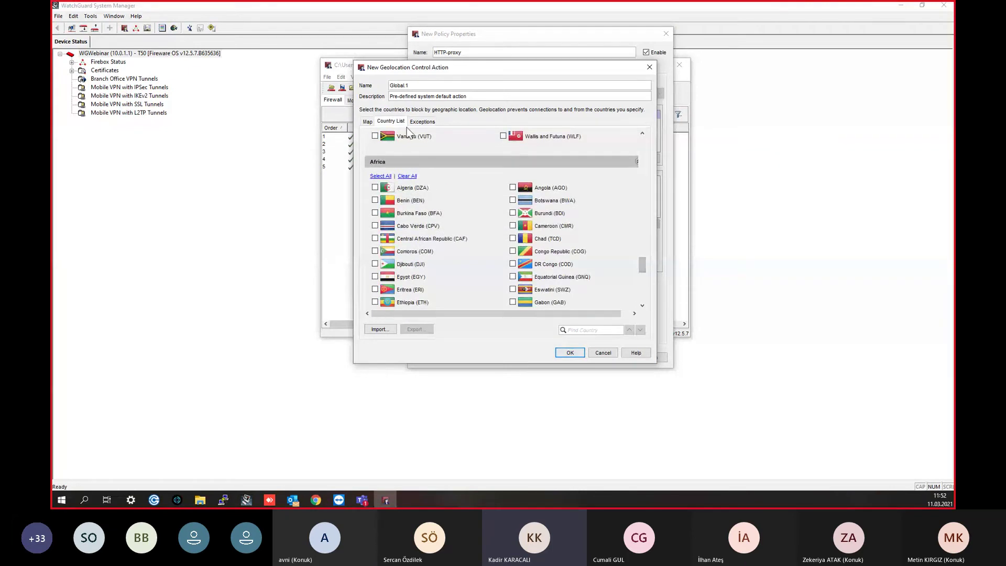
left_click(650, 67)
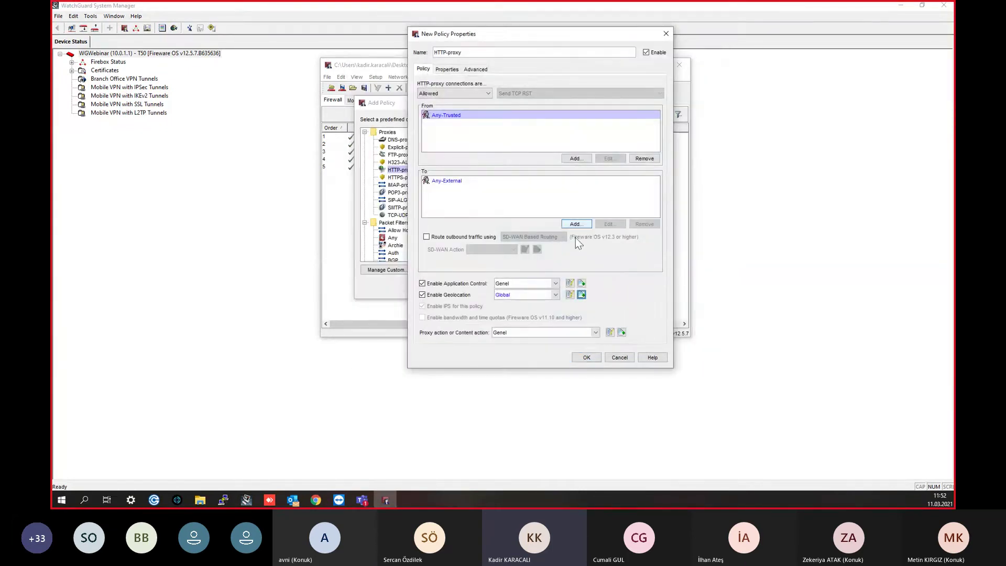
Step: Switch the policy's Application Control action to Global and review its settings
left_click(540, 284)
left_click(524, 300)
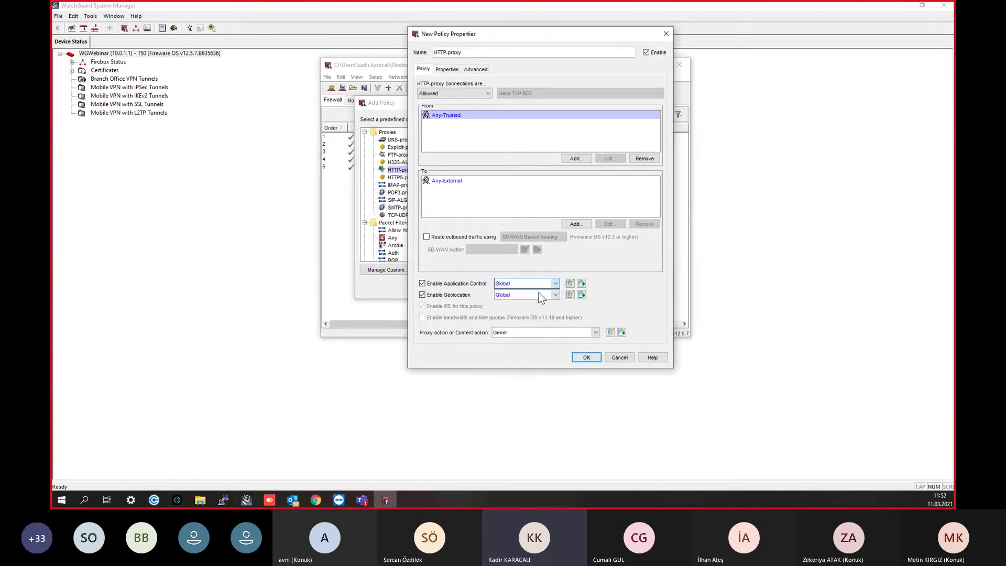
left_click(570, 283)
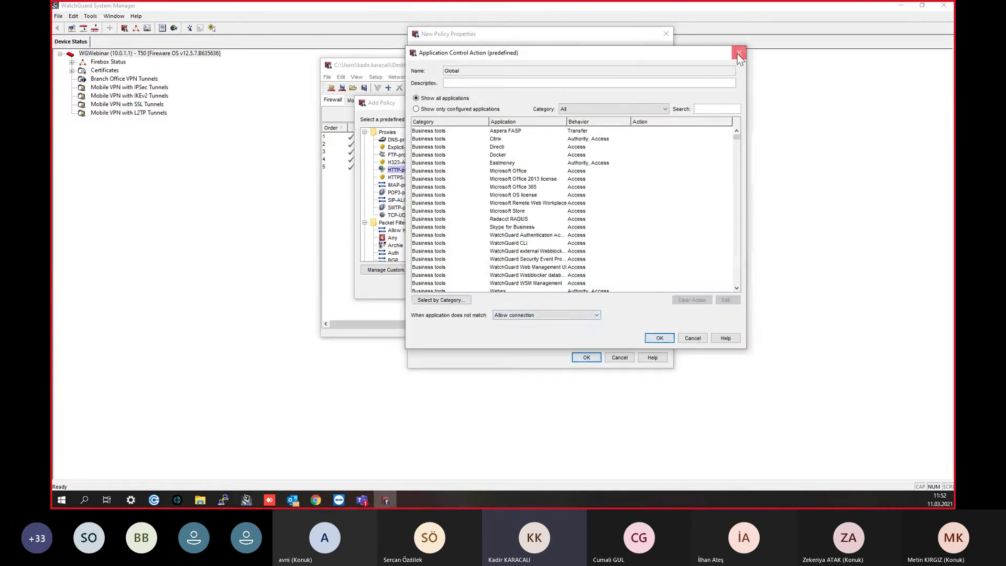
left_click(738, 54)
Step: Review the Global geolocation map and keep Enable Geolocation turned on
left_click(570, 295)
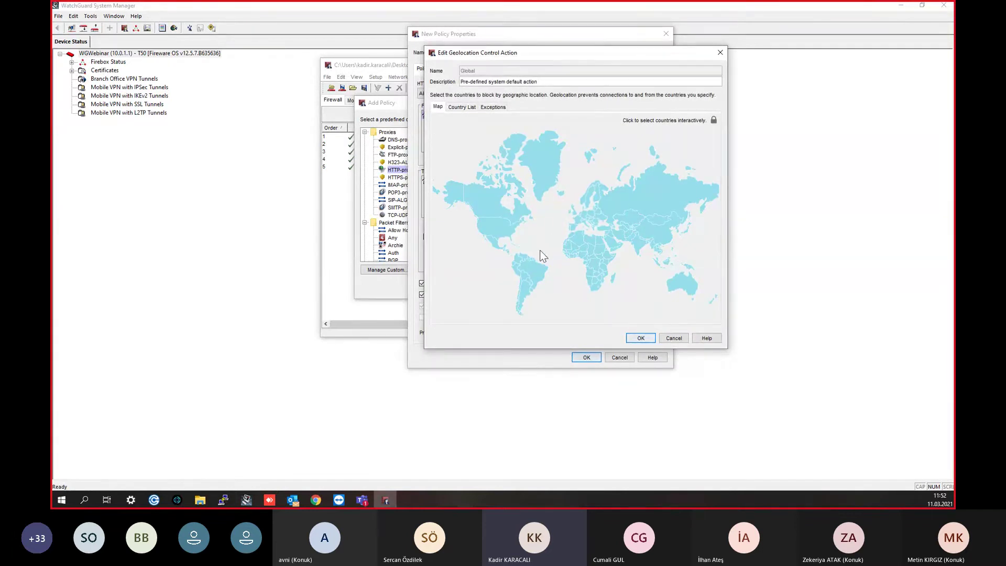
left_click(720, 53)
left_click(424, 296)
left_click(425, 297)
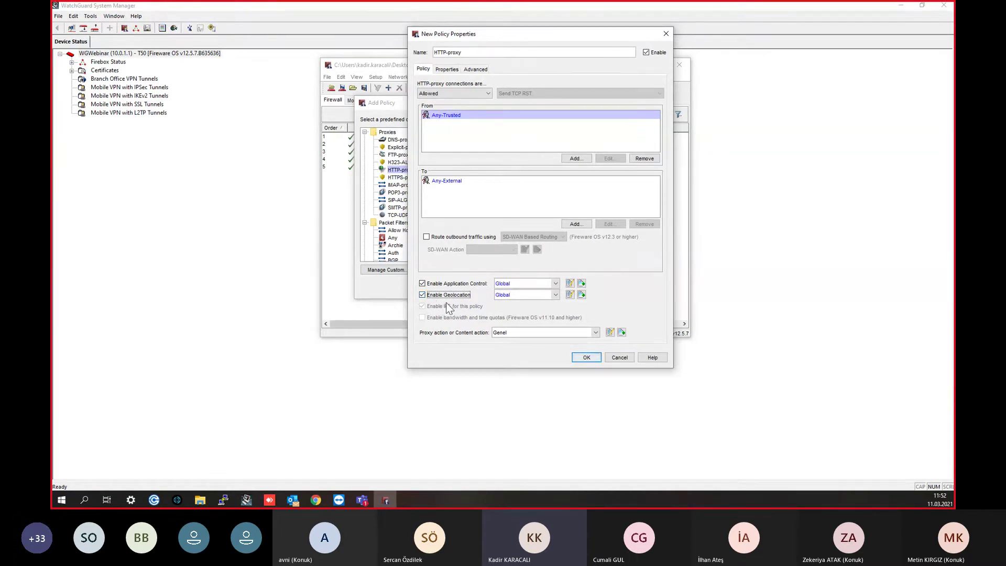
Step: Save the HTTP-proxy policy and start a new HTTPS-proxy policy from Any-Trusted to Any-External
left_click(587, 357)
right_click(420, 222)
left_click(445, 233)
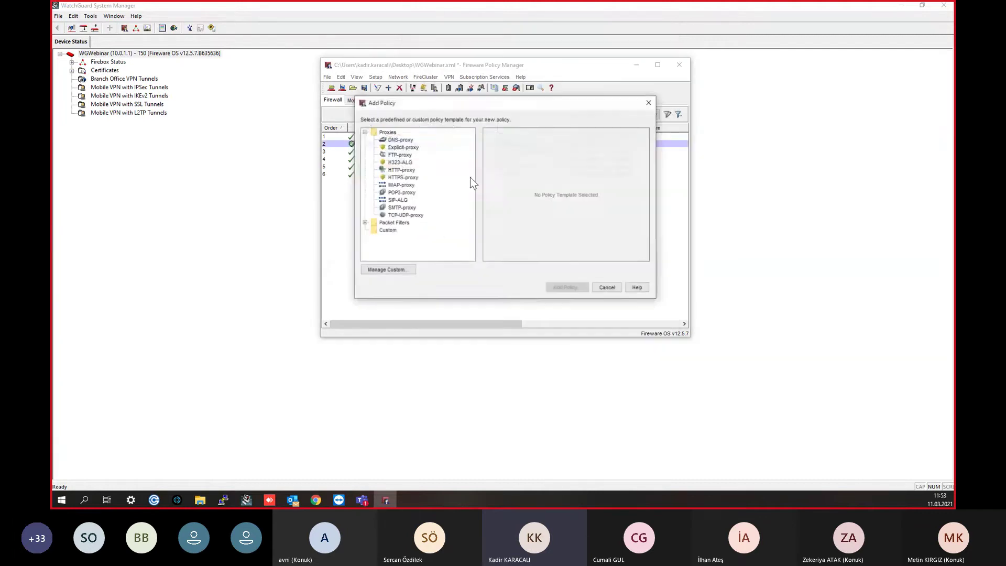
left_click(408, 179)
double_click(409, 180)
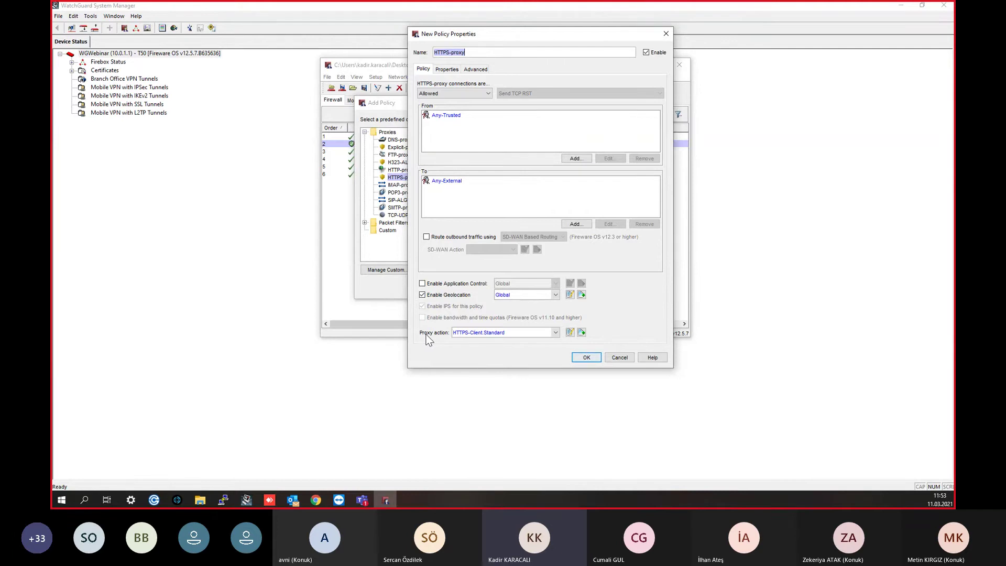
left_click(452, 115)
left_click(435, 181)
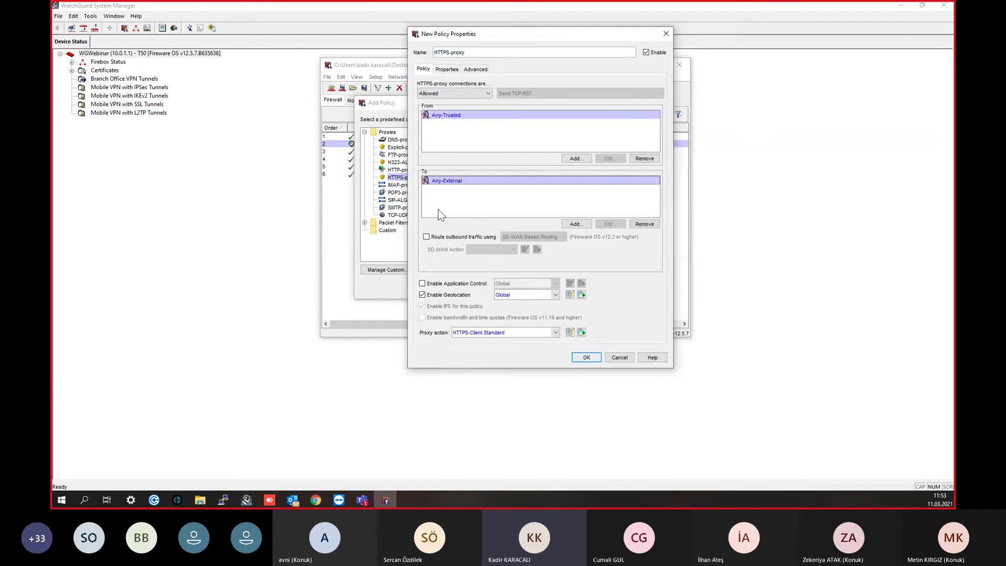
Step: Clone HTTPS-Client.Standard as HTTPS-Client.Standard.1 with the GenelWebBlocker WebBlocker profile
left_click(583, 333)
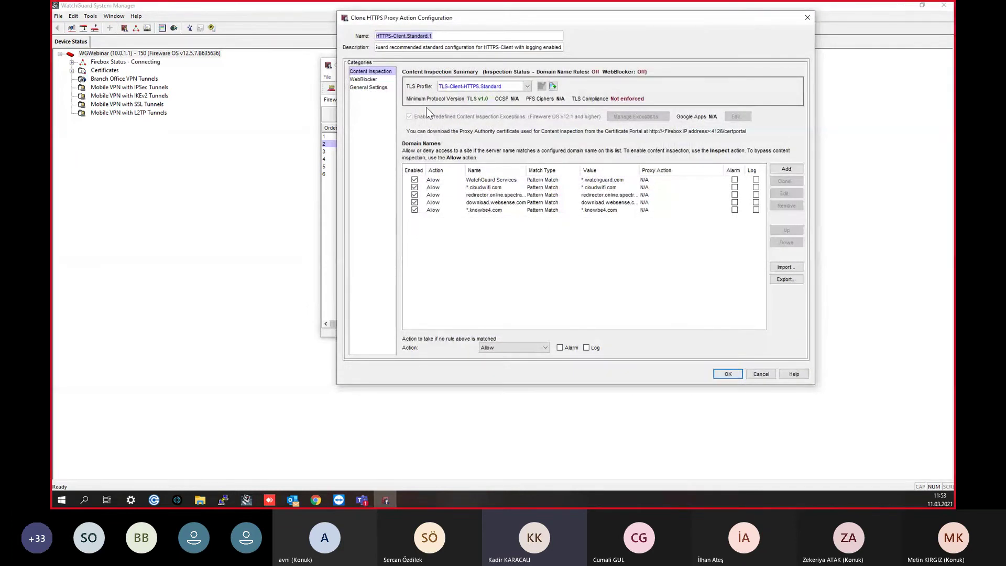
left_click(363, 79)
left_click(487, 94)
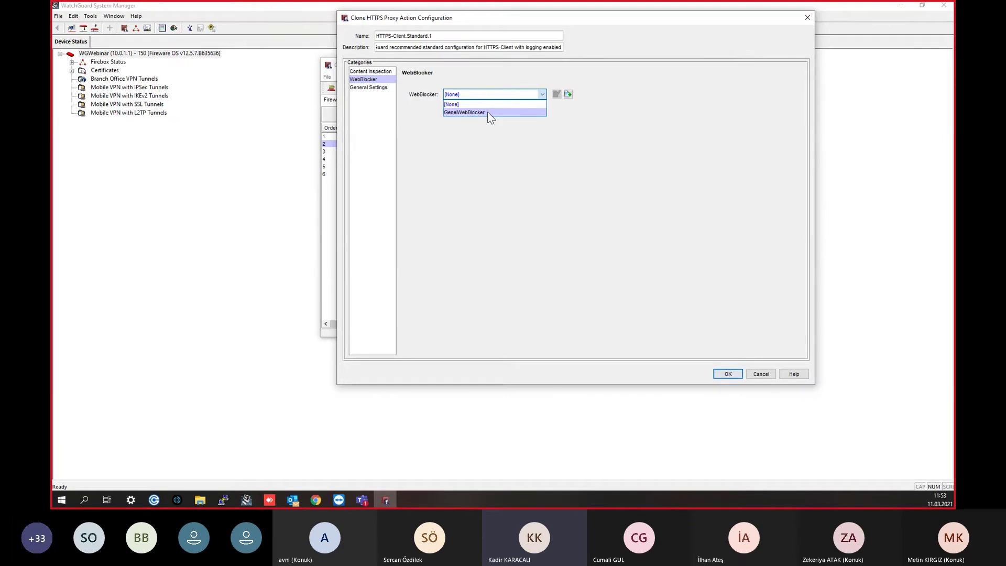
left_click(487, 112)
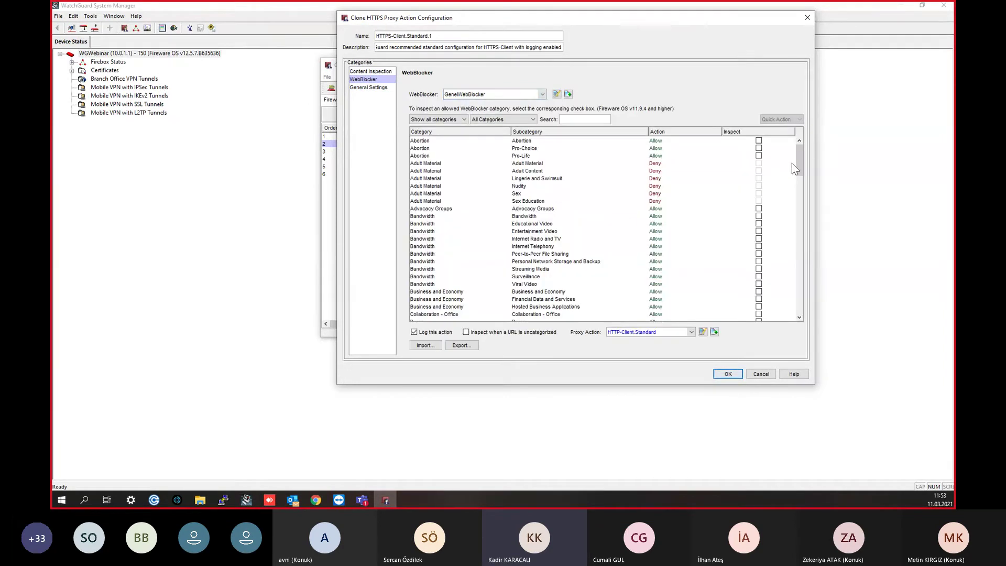
mouse_move(800, 157)
left_mouse_down()
mouse_move(802, 277)
mouse_move(769, 325)
mouse_move(800, 137)
left_mouse_up()
left_click(379, 89)
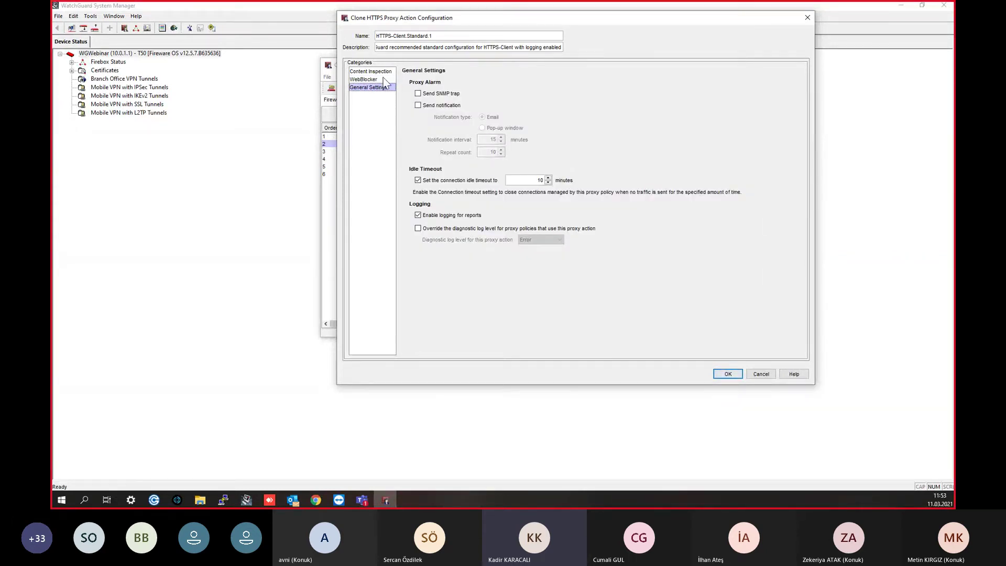
left_click(381, 72)
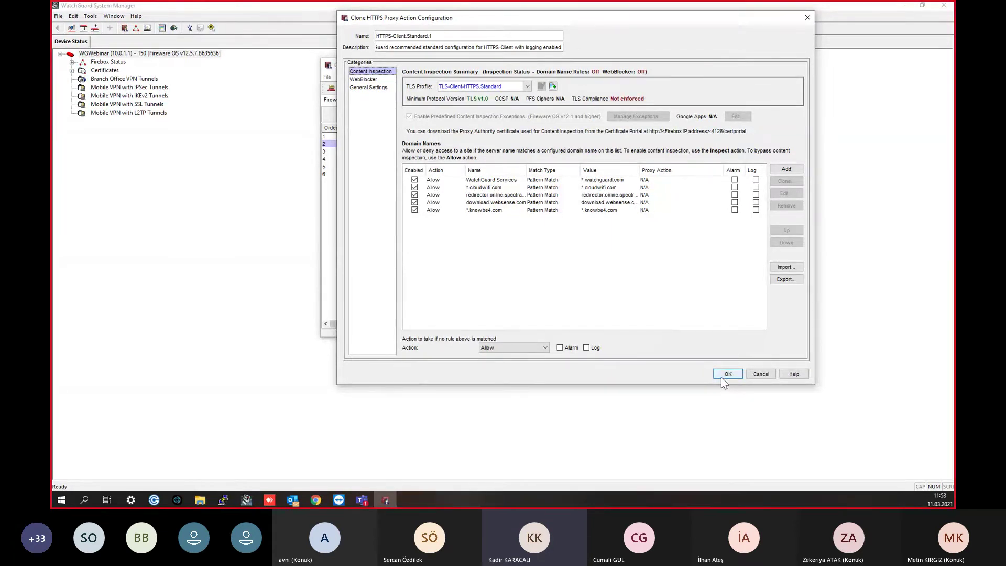
Step: Accept the cloned HTTPS-Client.Standard.1 proxy action and choose Genel as the Application Control action
left_click(366, 79)
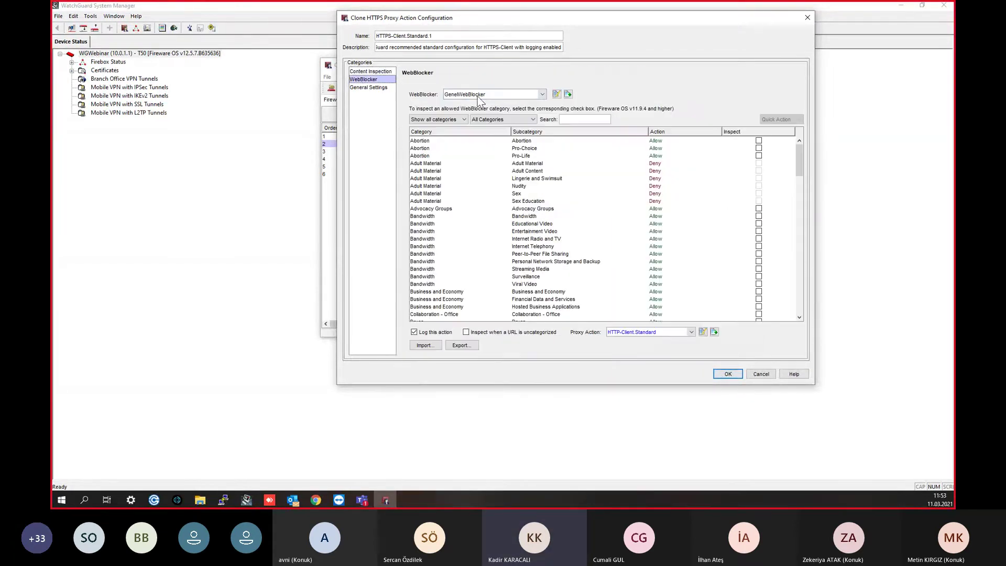
left_click(728, 374)
left_click(535, 282)
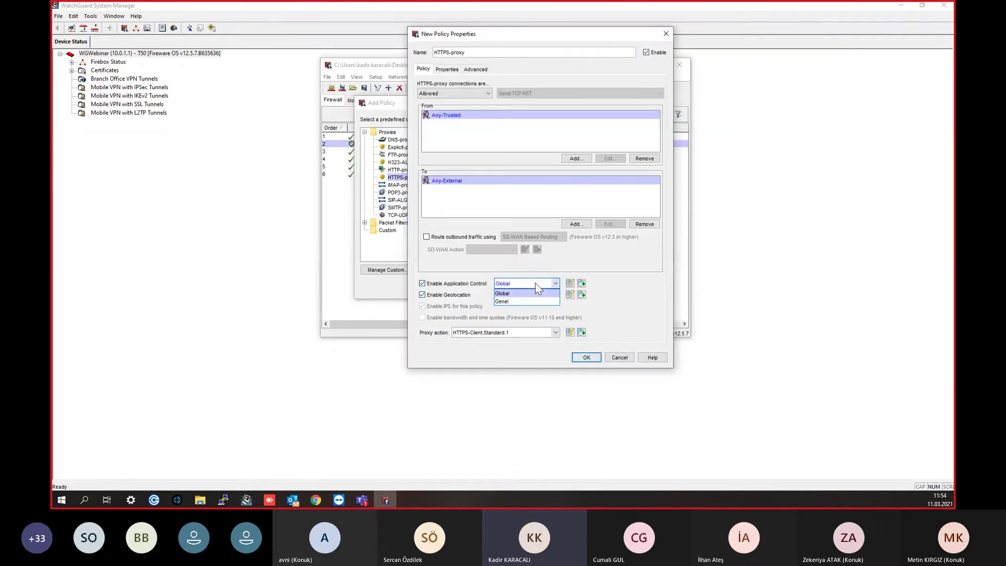
left_click(533, 302)
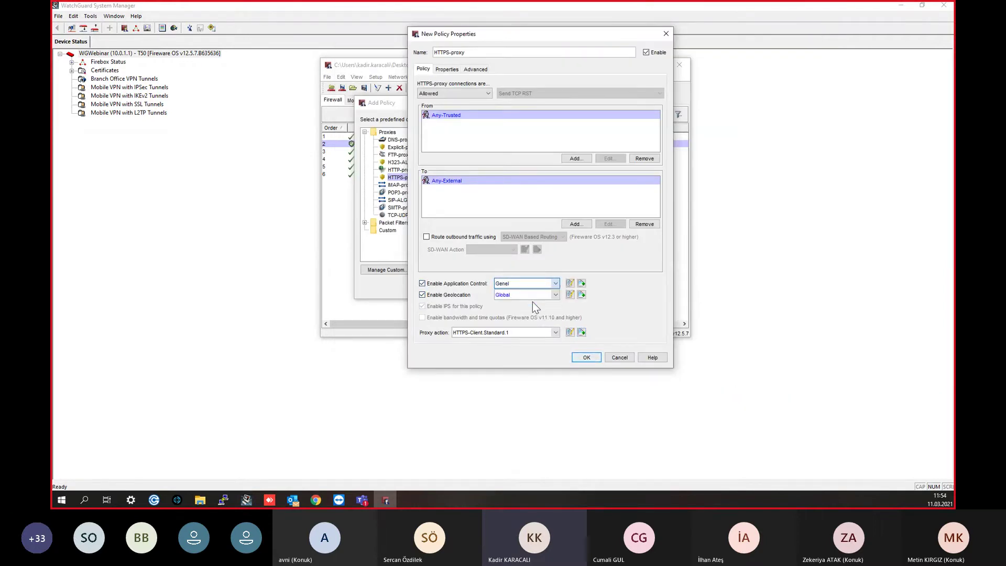
Step: Review the Genel application control action, then add the HTTPS-proxy policy to the list
left_click(570, 283)
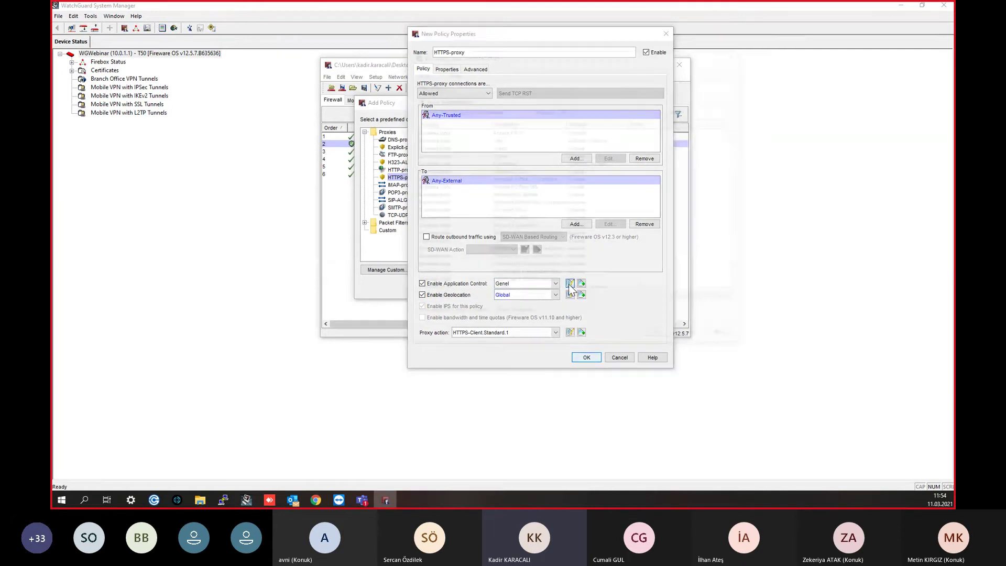
scroll(606, 227, "down", 10)
scroll(606, 226, "down", 8)
left_click(659, 337)
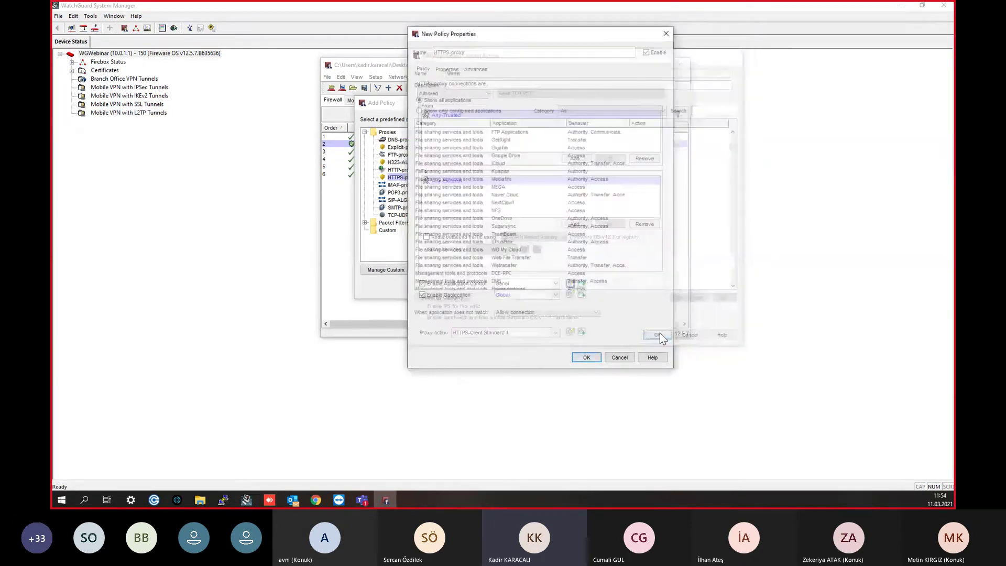
left_click(587, 358)
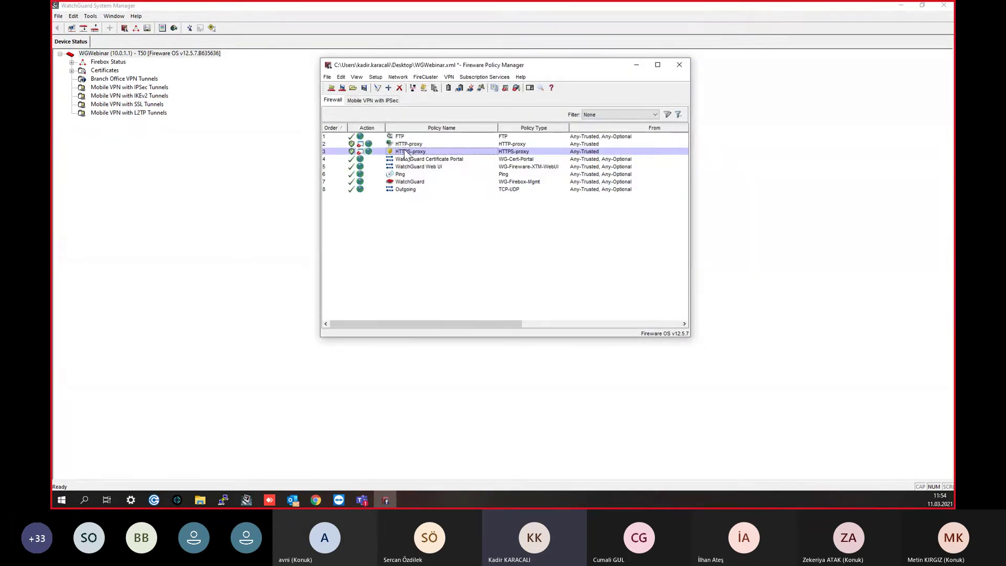
Step: Turn on Send log message in the HTTP-proxy policy's logging settings
key("Up")
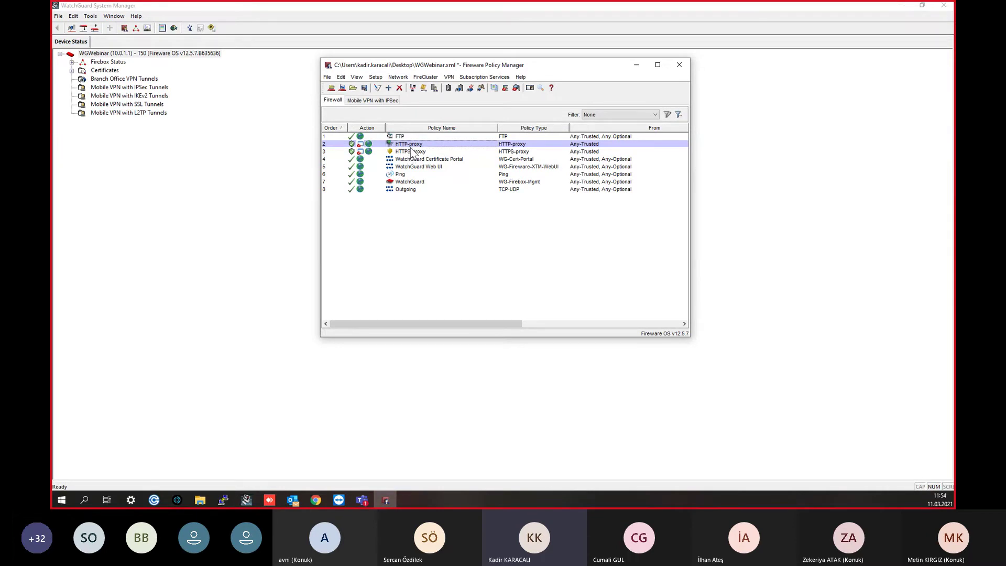
double_click(409, 146)
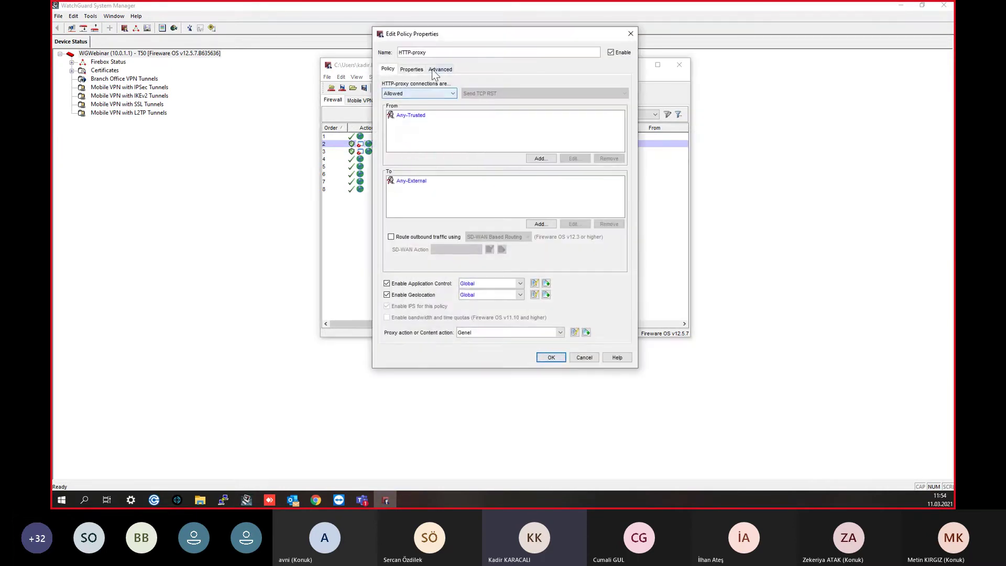
left_click(422, 69)
left_click_drag(438, 36, 680, 57)
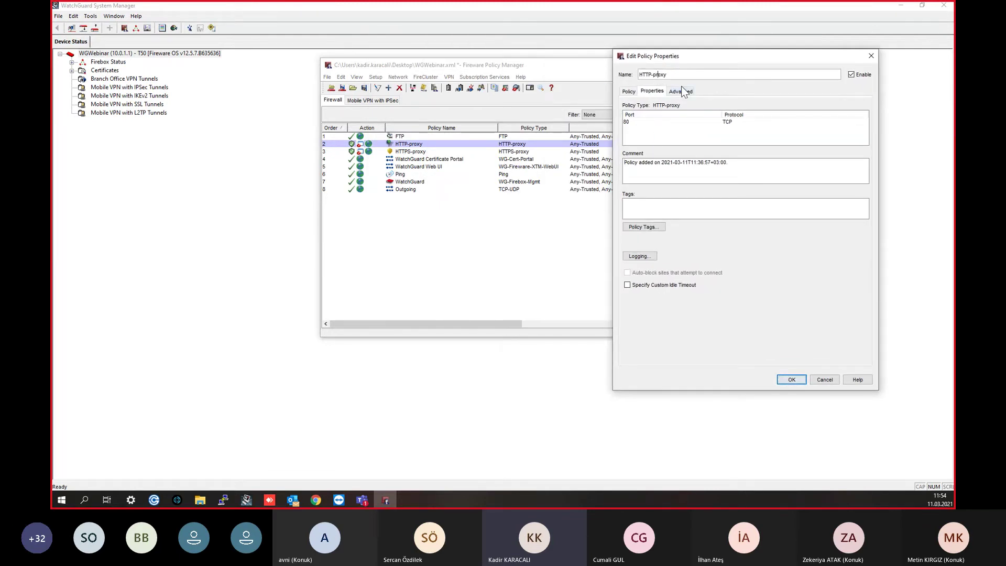
left_click(639, 258)
left_click(746, 165)
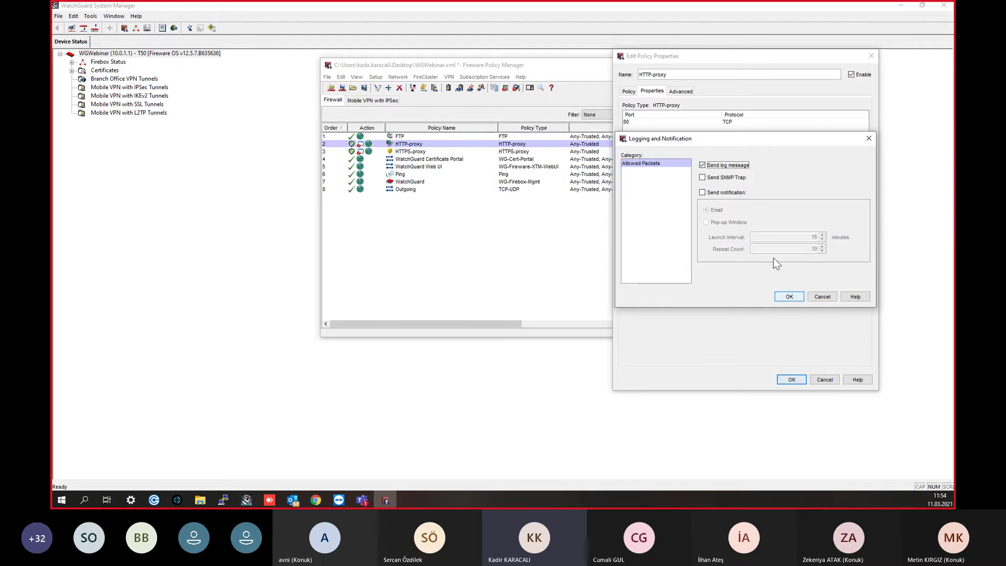
left_click(779, 300)
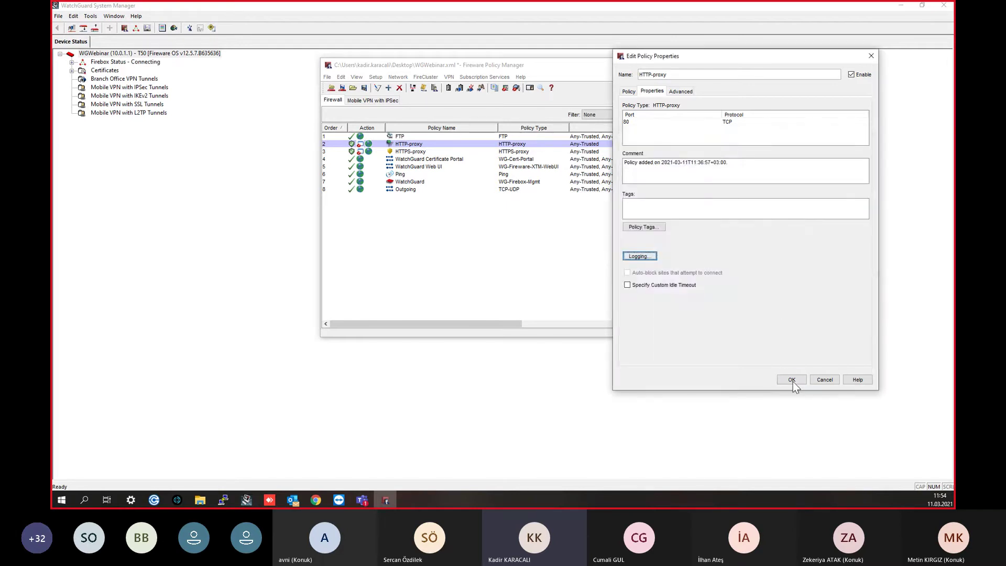
left_click(793, 380)
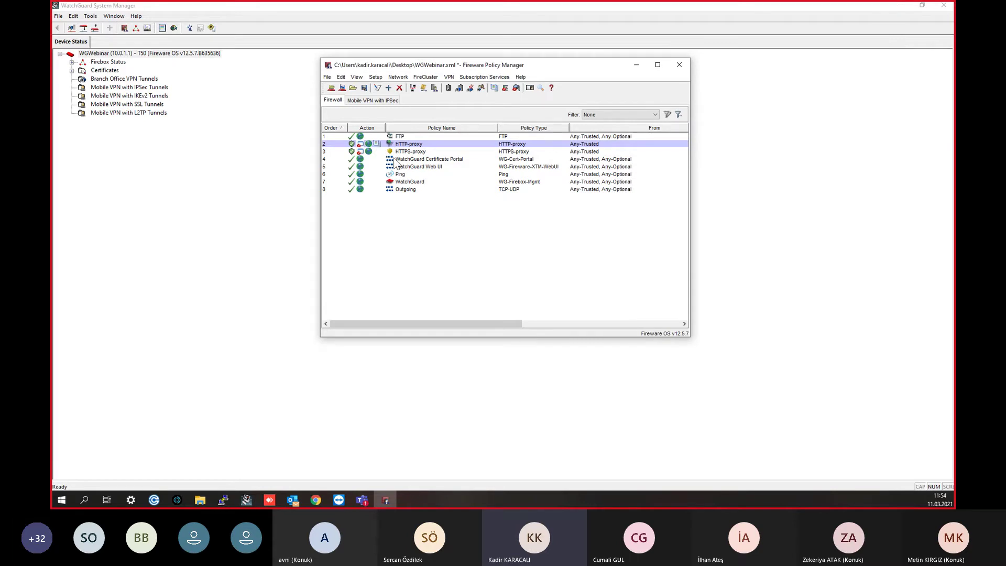
Step: Turn on Send log message in the HTTPS-proxy policy's logging settings
double_click(406, 151)
left_click(409, 70)
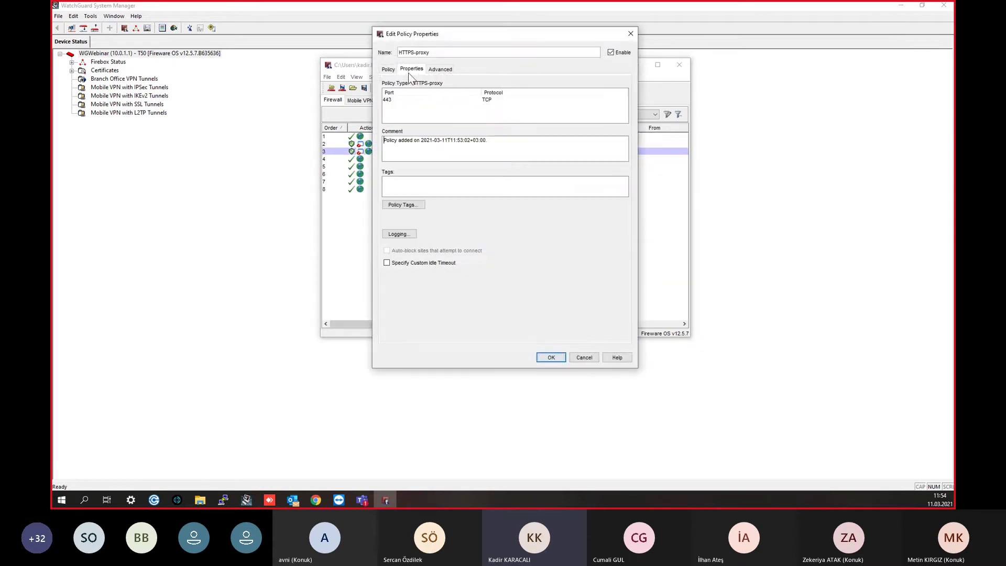
left_click(403, 233)
left_click(462, 143)
left_click(548, 275)
left_click(551, 358)
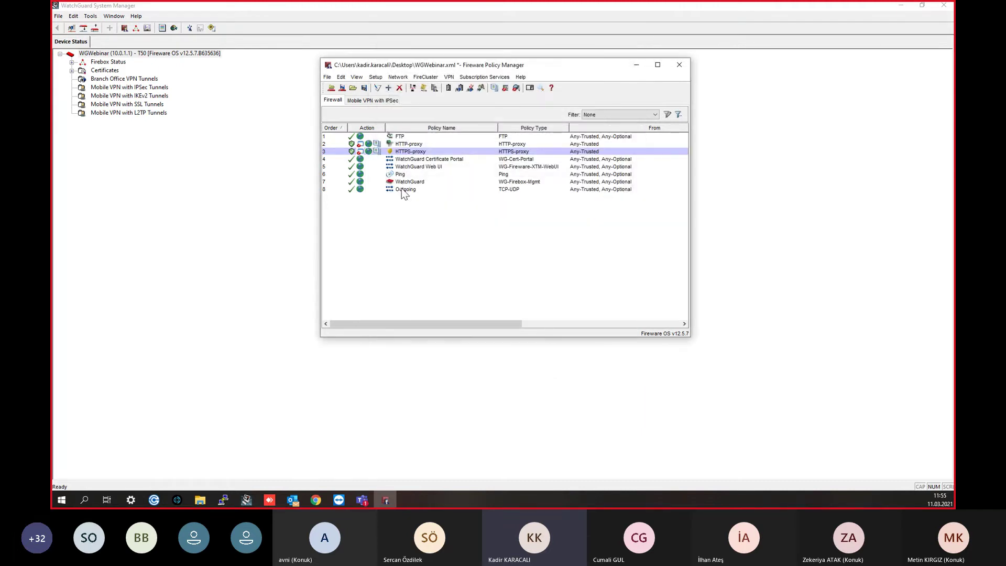
Step: Turn on Send log message in the Outgoing policy's logging settings
left_click(402, 191)
double_click(402, 190)
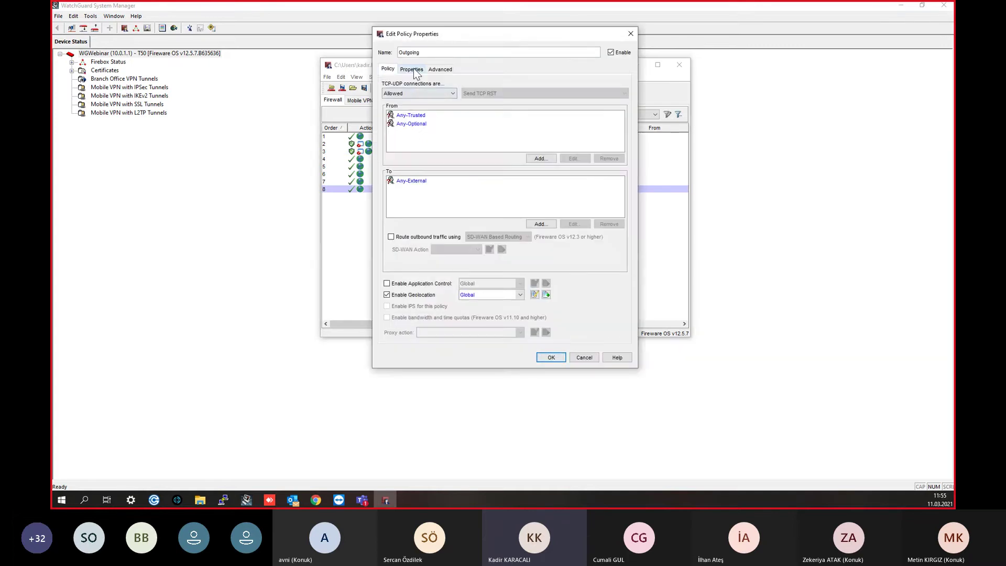
left_click(413, 69)
left_click(398, 234)
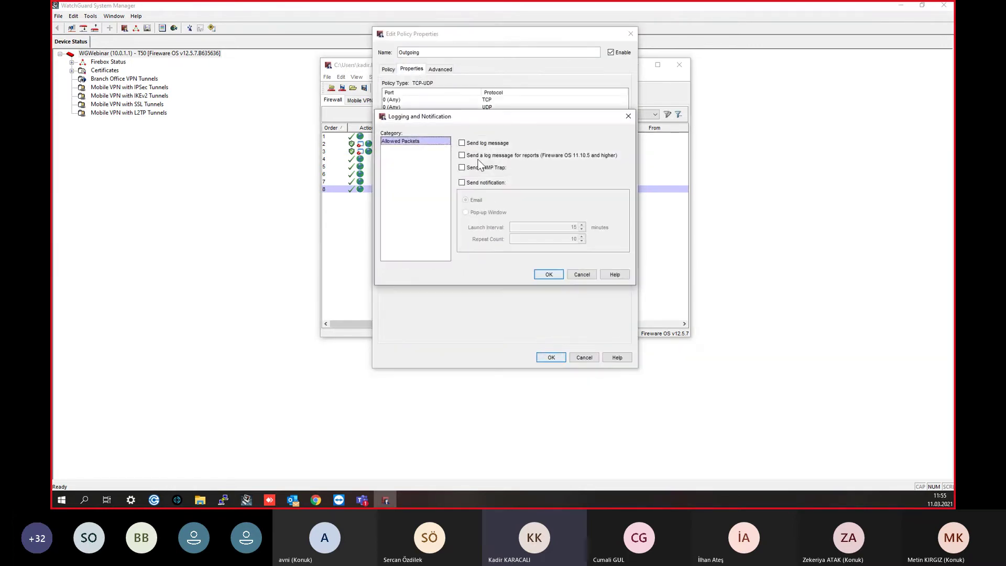
left_click(462, 142)
left_click(554, 277)
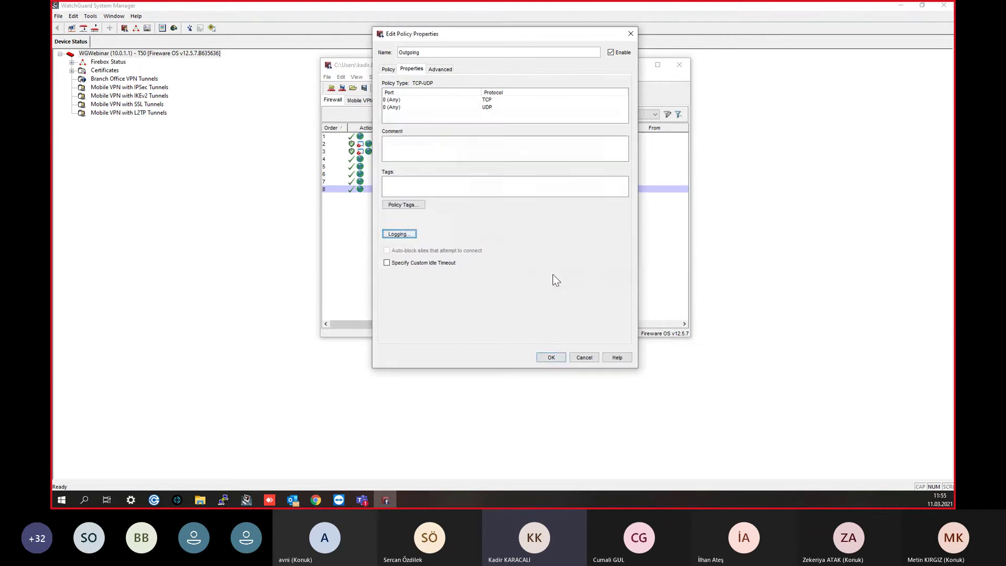
left_click(555, 358)
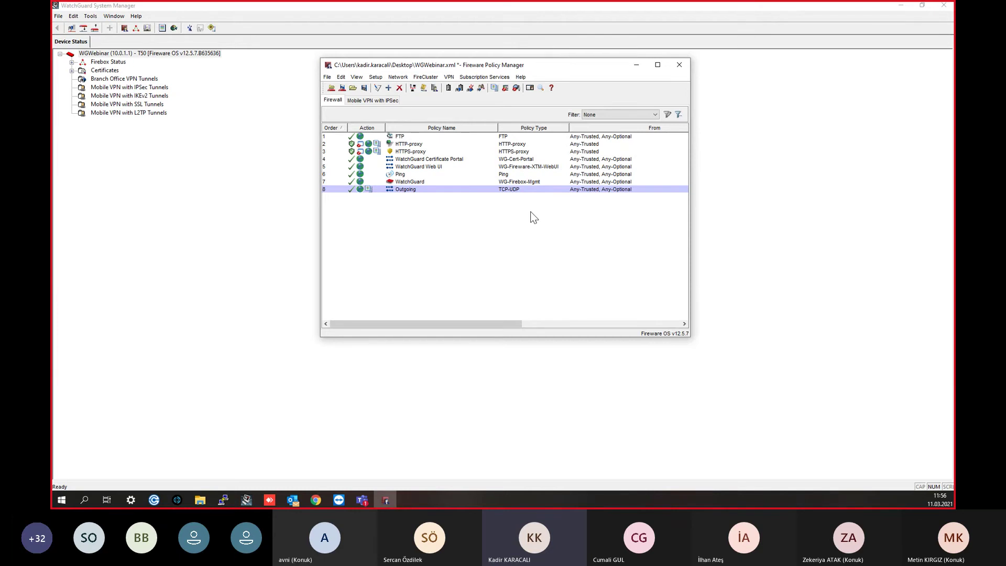
key("alt+Tab")
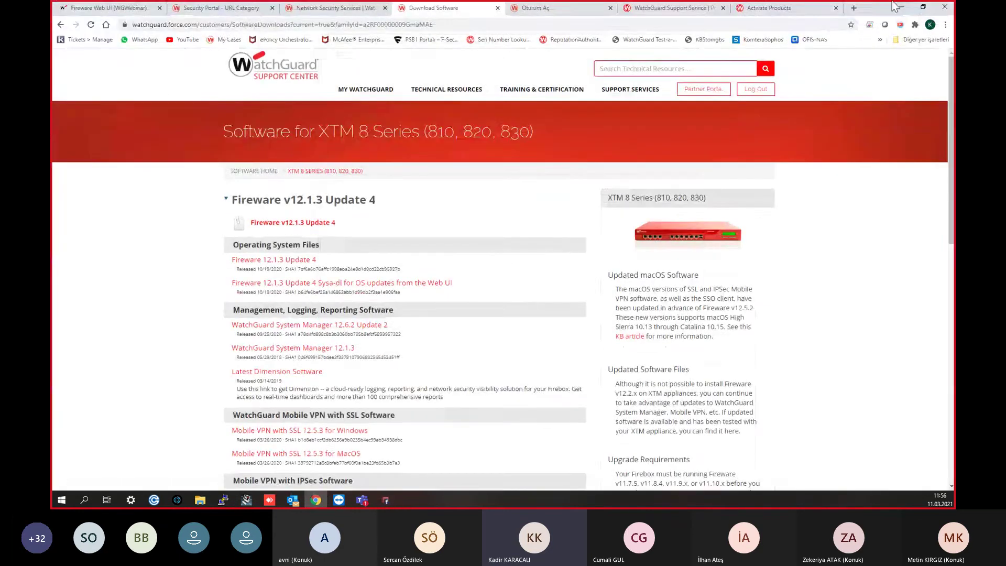
Step: In a new tab, go to YouTube and search for watchguard türkiye
left_click(853, 7)
left_click(828, 24)
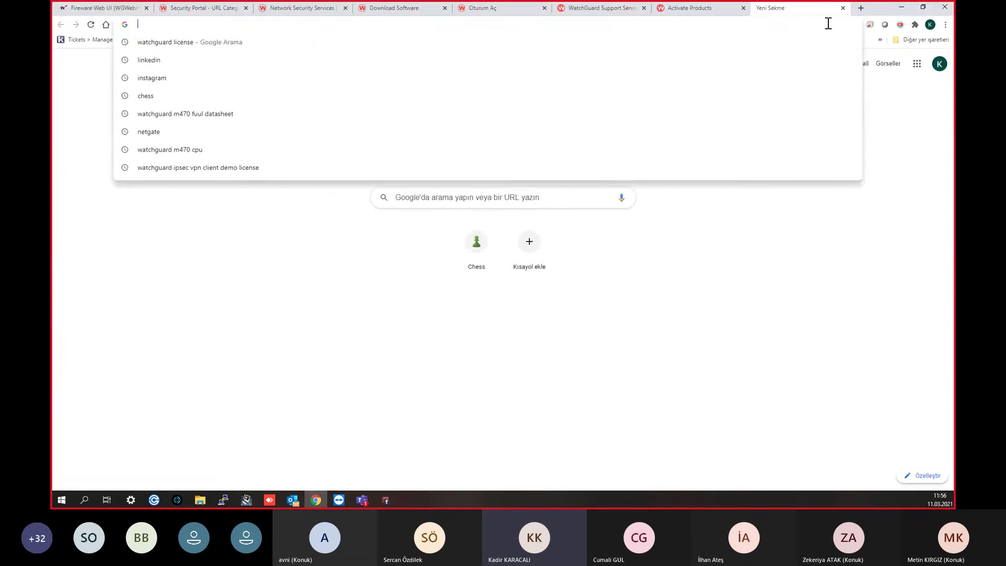
type("youtube")
key("Return")
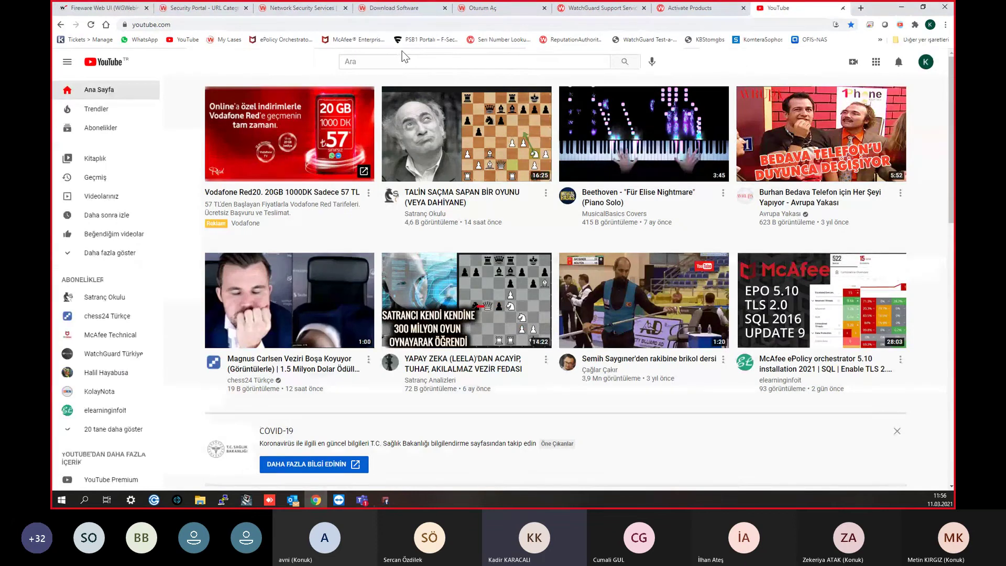
left_click(404, 62)
type("wa")
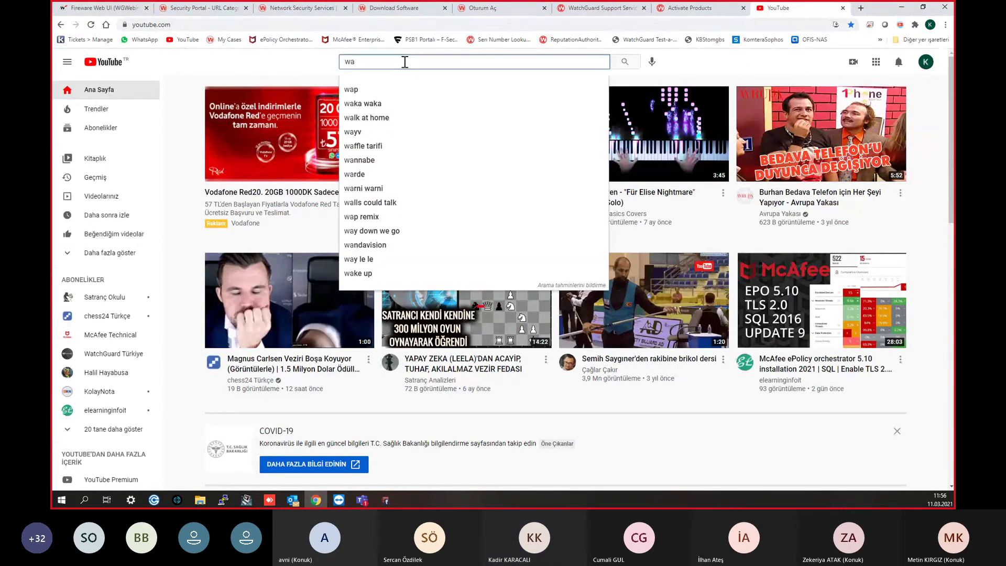
type("tchguard")
key("Down")
key("Down")
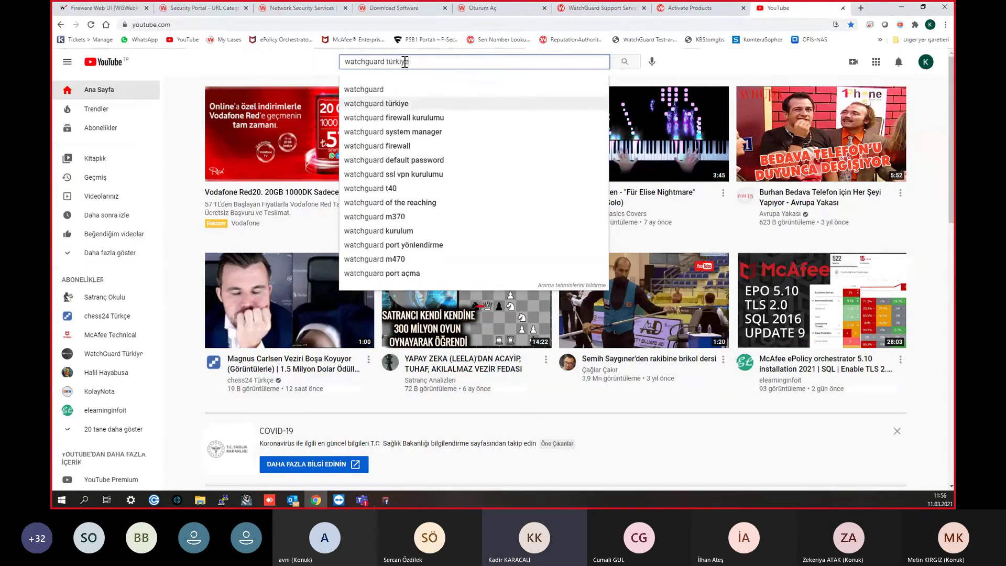
key("Return")
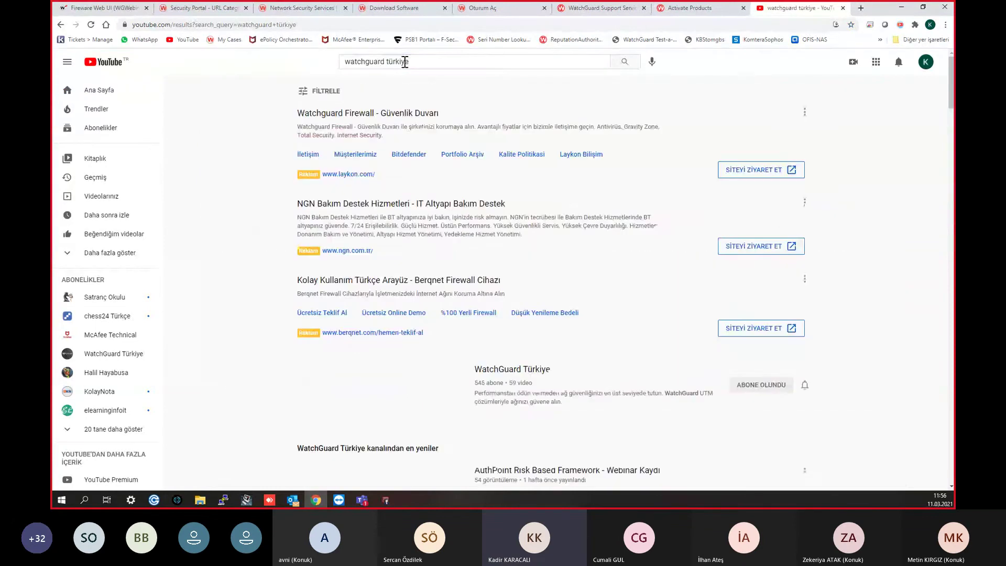
Step: Open the WatchGuard Türkiye channel and scroll down through its Videos list
scroll(451, 179, "down", 3)
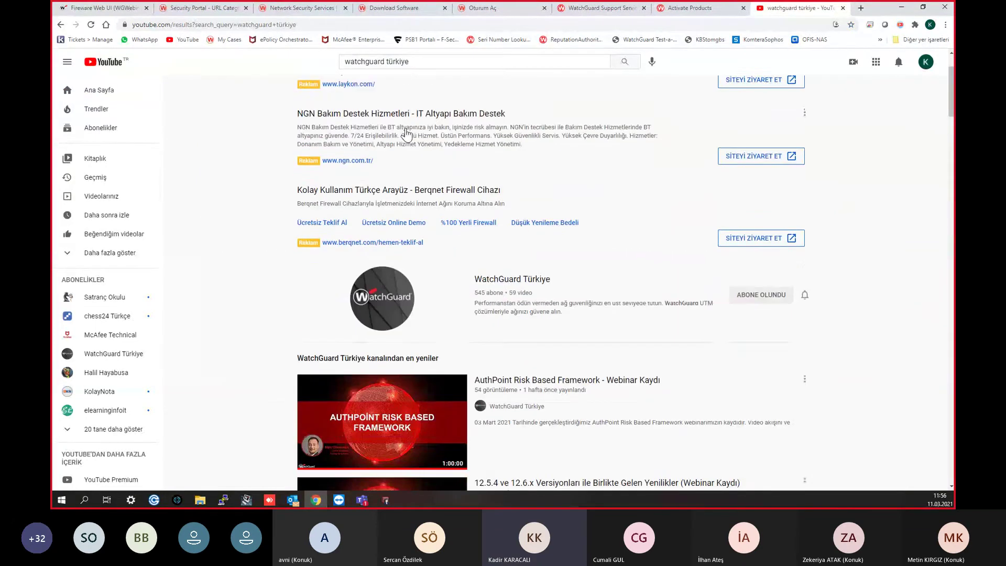
left_click(500, 235)
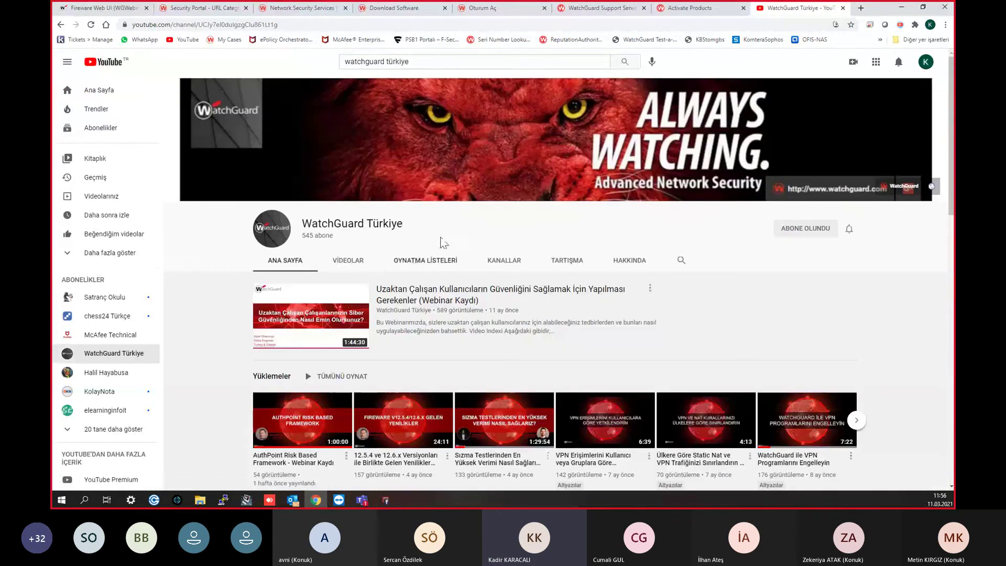
left_click(359, 262)
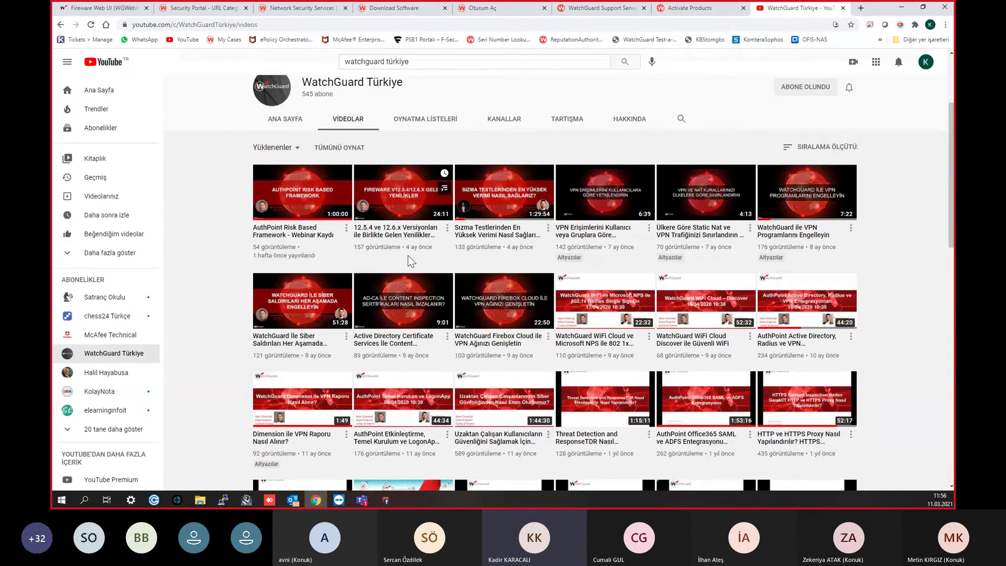
scroll(407, 256, "down", 1)
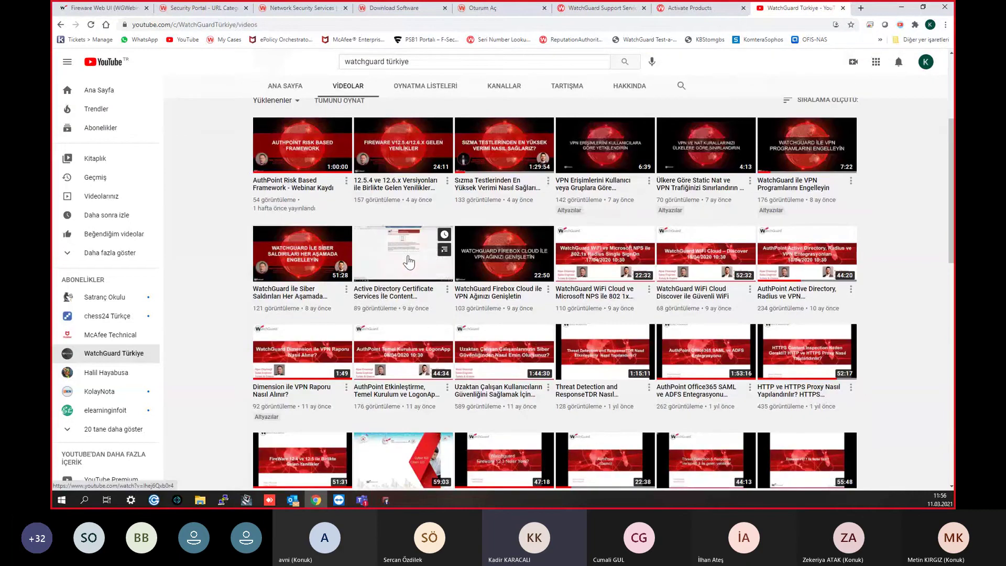
scroll(398, 259, "down", 1)
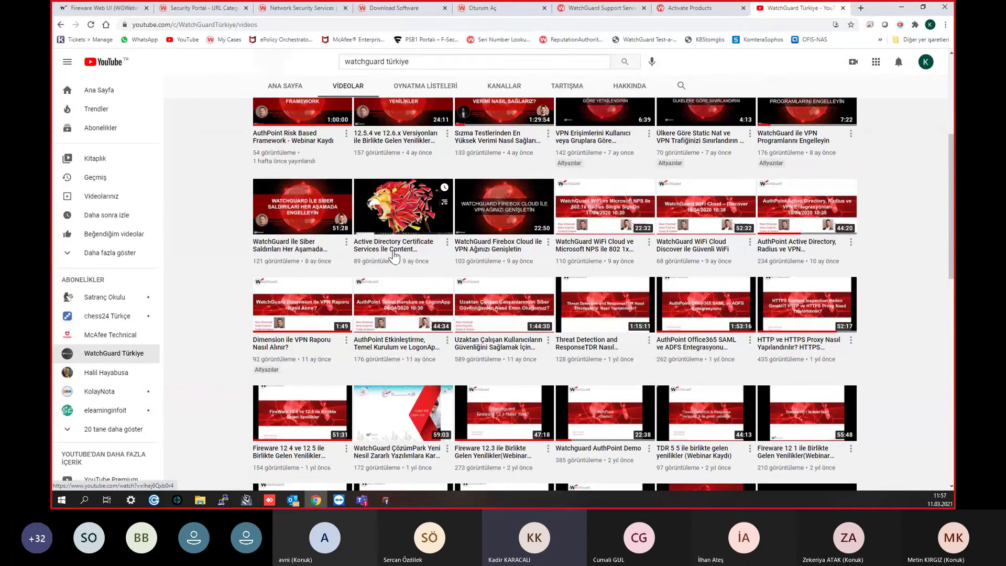
scroll(396, 257, "down", 4)
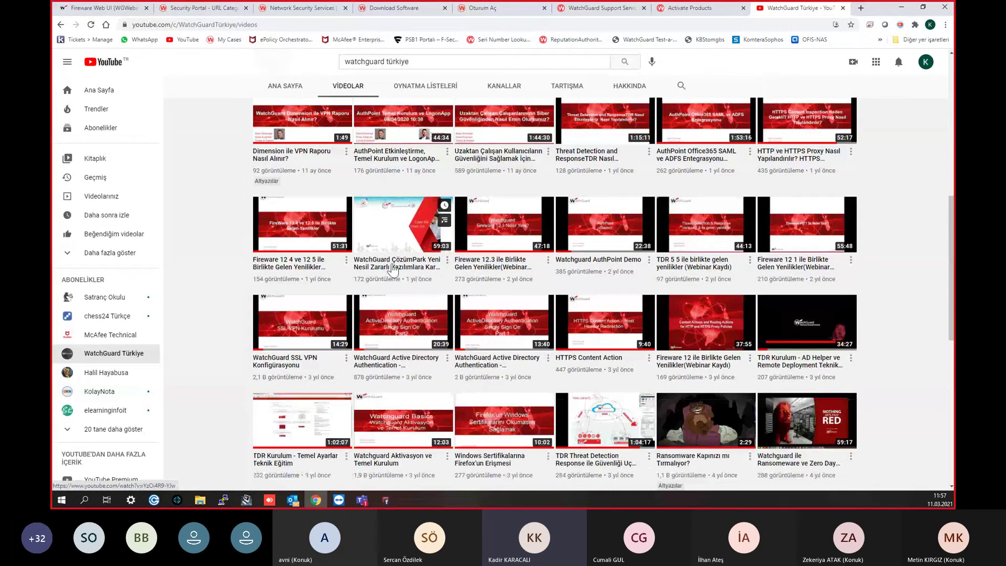
scroll(396, 264, "down", 10)
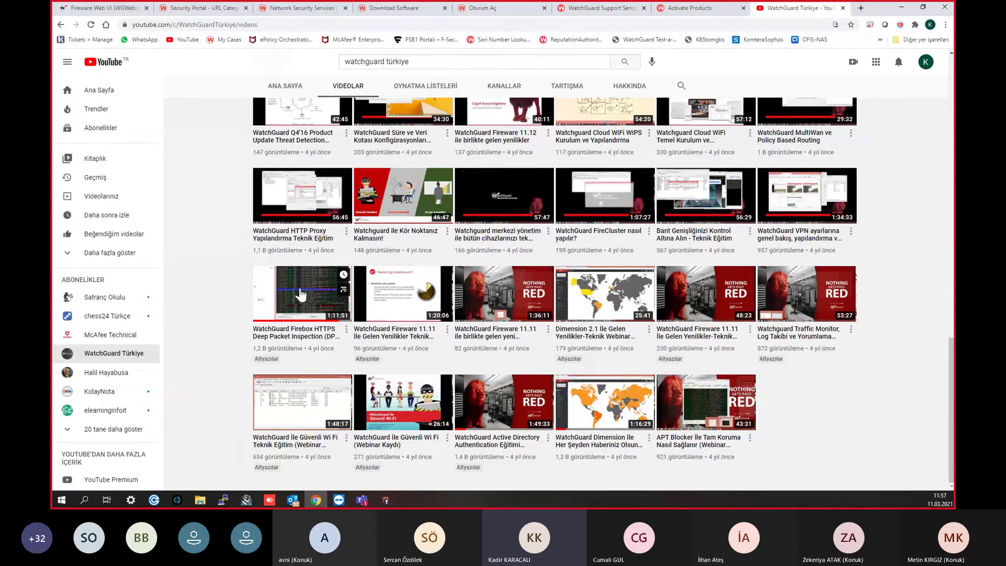
Step: Scroll back to the top of the channel's videos and minimize Chrome
scroll(329, 304, "up", 2)
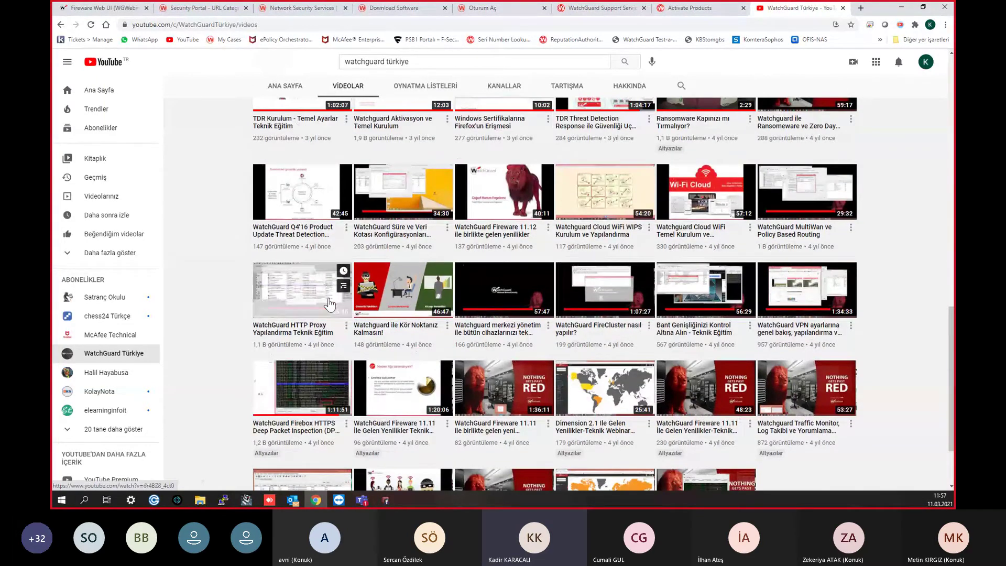
scroll(336, 308, "up", 2)
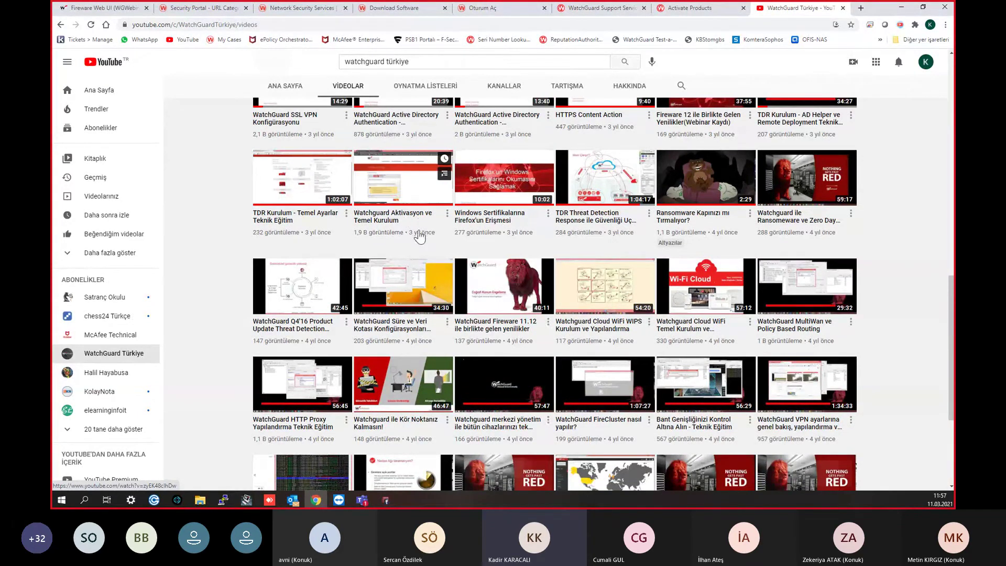
scroll(457, 314, "up", 3)
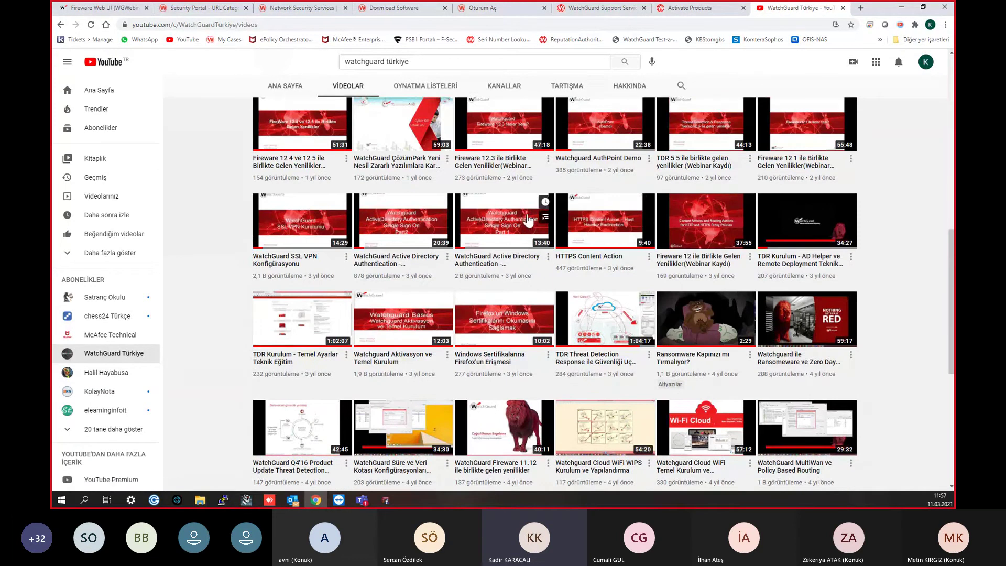
scroll(457, 316, "up", 4)
scroll(446, 304, "up", 2)
scroll(519, 325, "up", 4)
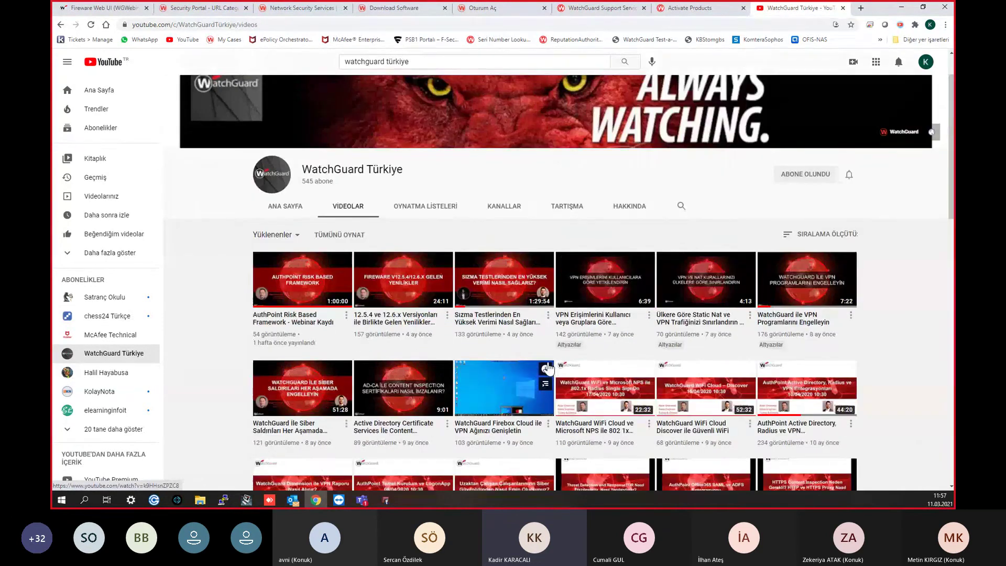
left_click(909, 4)
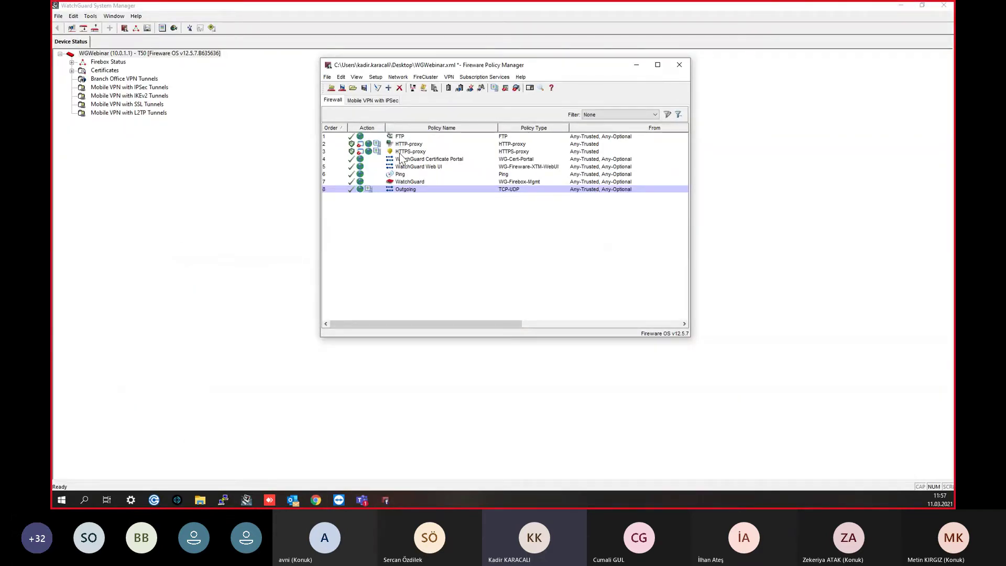
Step: Save the configuration to the Firebox using the admin passphrase, then bring Chrome back
key("Up")
key("Up")
key("Up")
key("Up")
key("Up")
key("Up")
key("Up")
left_click(342, 87)
type("*********")
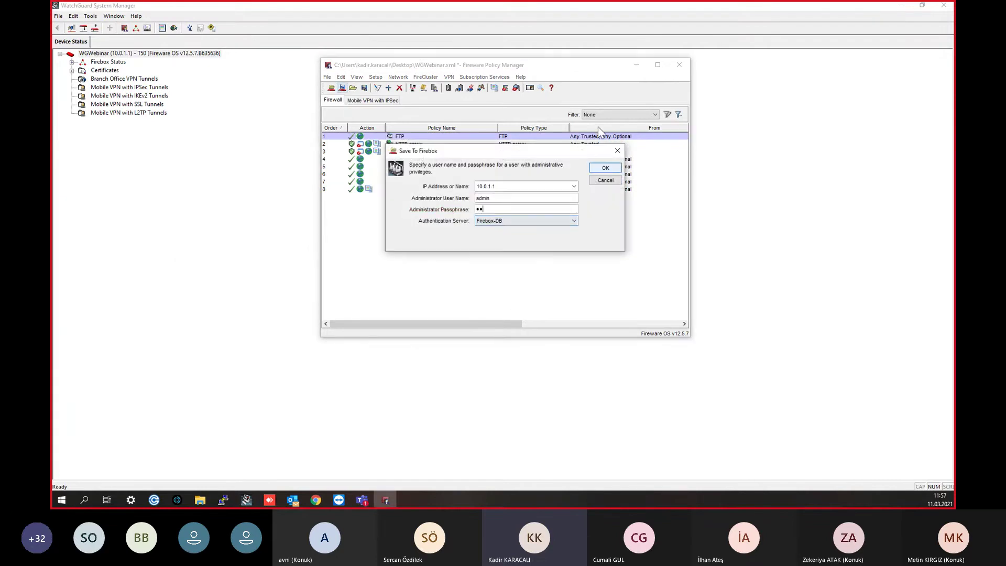
key("Return")
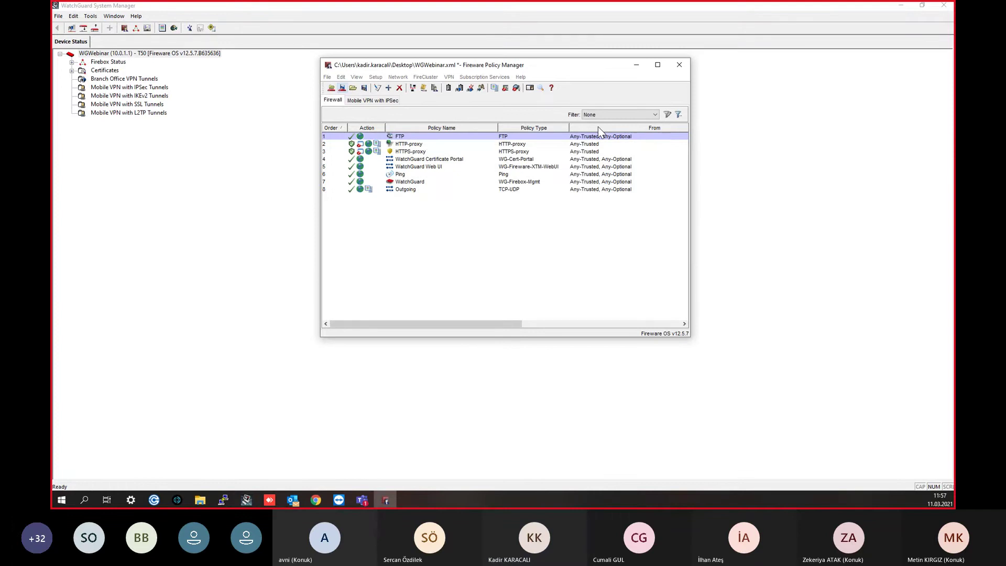
key("Return")
key("Return")
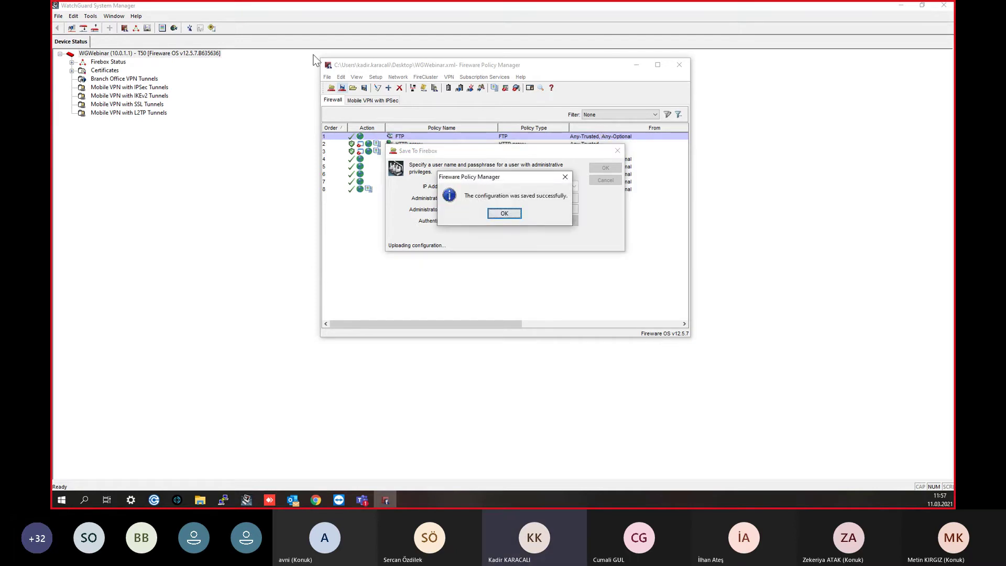
left_click(503, 213)
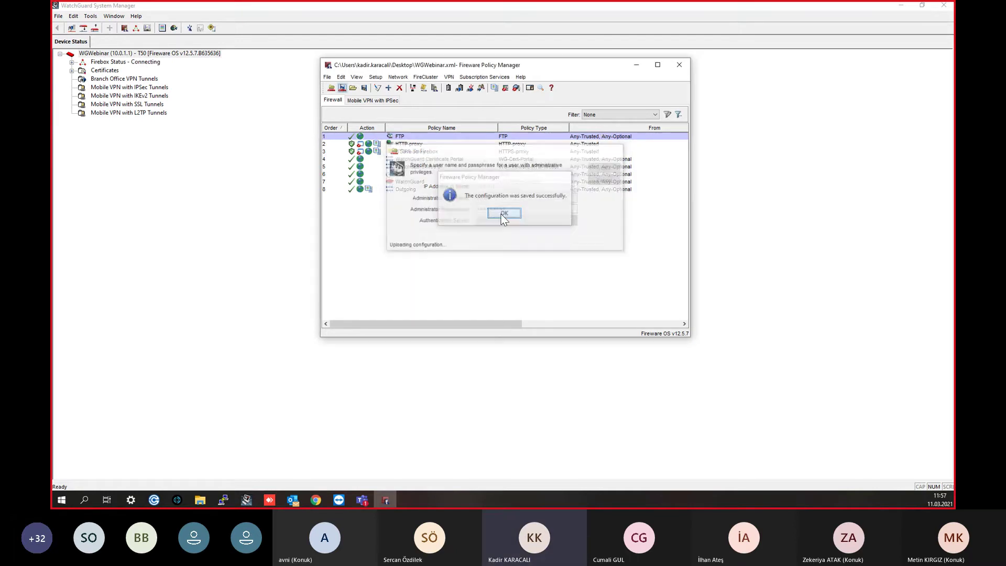
left_click(463, 437)
left_click(318, 500)
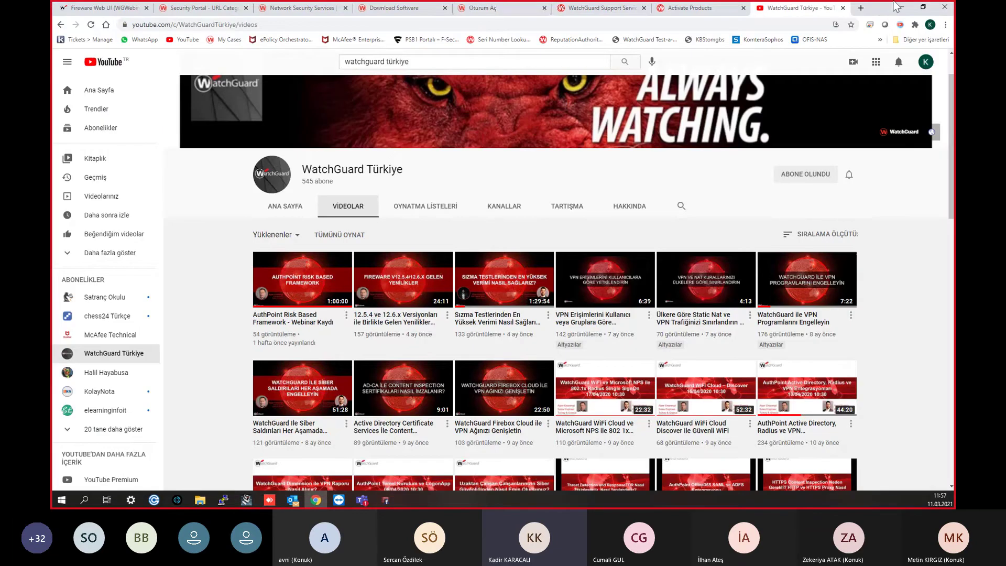
Step: Relaunch Chrome and load facebook.com, which fails with ERR_CONNECTION_RESET
left_click(946, 7)
left_click(312, 500)
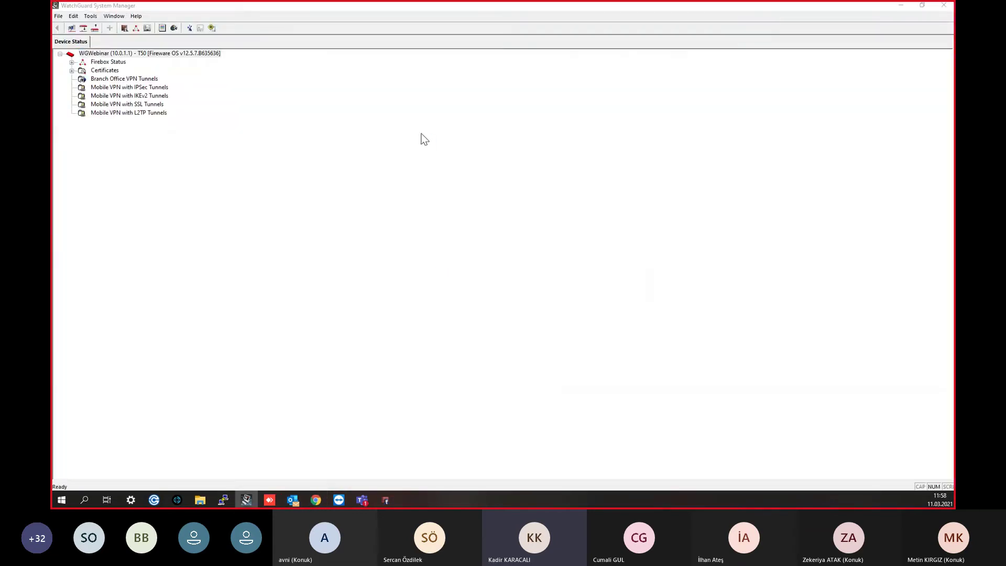
left_click(309, 25)
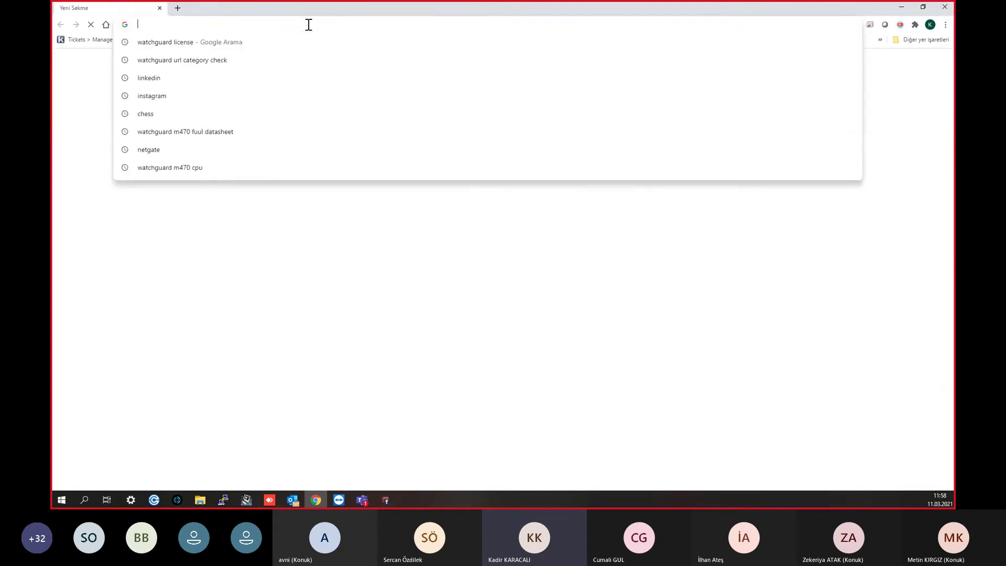
type("facev")
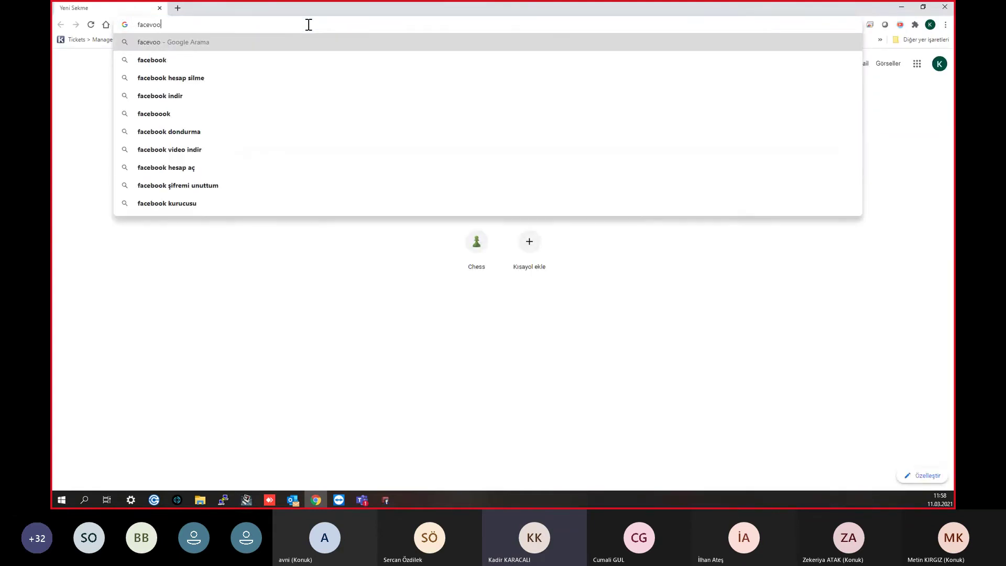
key("BackSpace")
type("book")
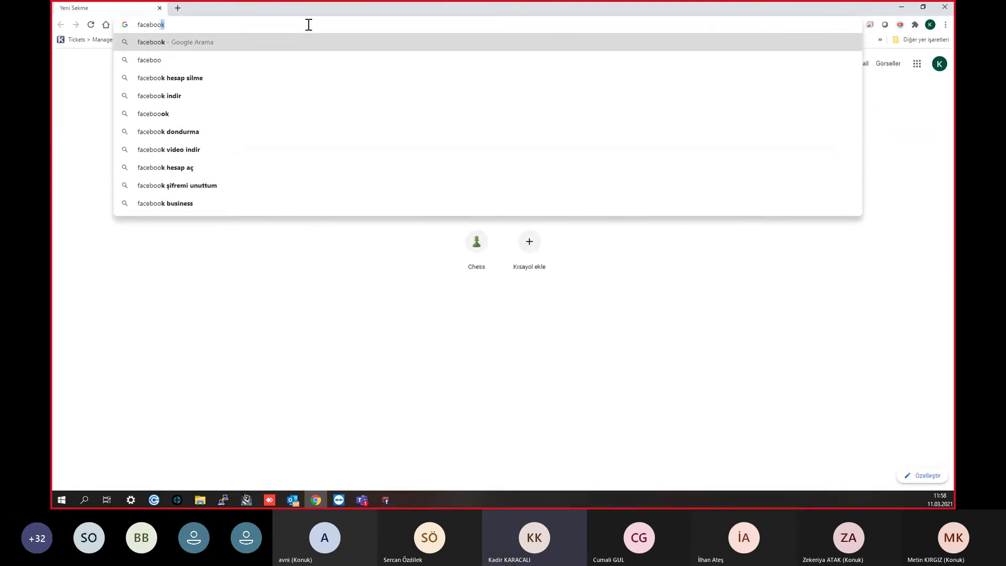
key("Return")
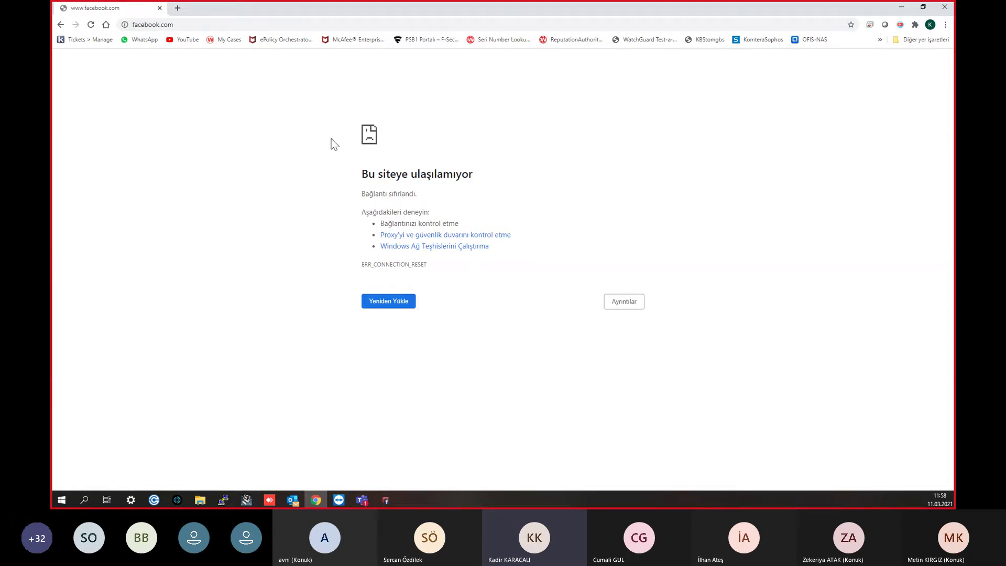
left_click(234, 25)
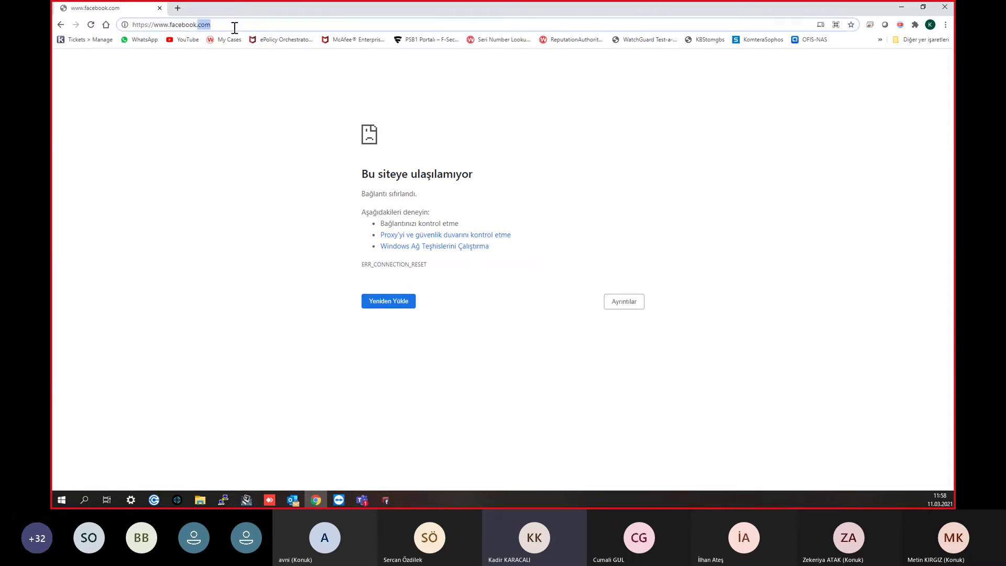
left_click(146, 25)
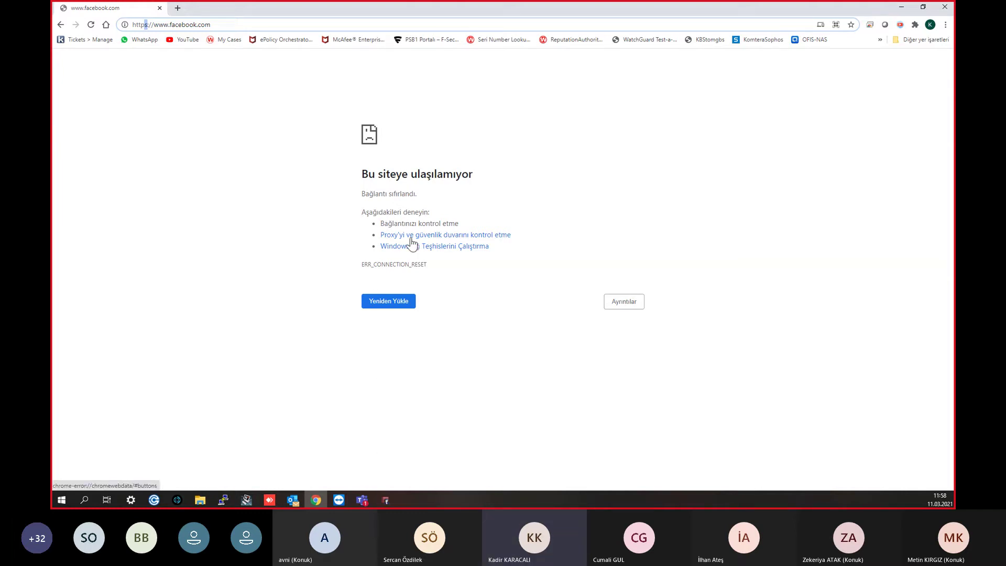
Step: Open Firebox System Manager and expand Subscription Services and Warnings on the Front Panel
left_click(246, 500)
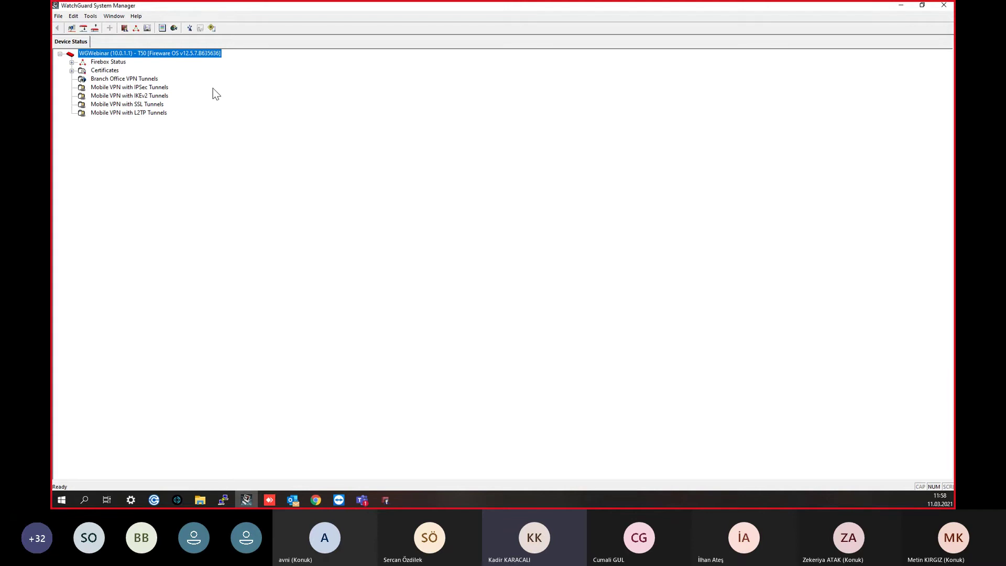
left_click(136, 27)
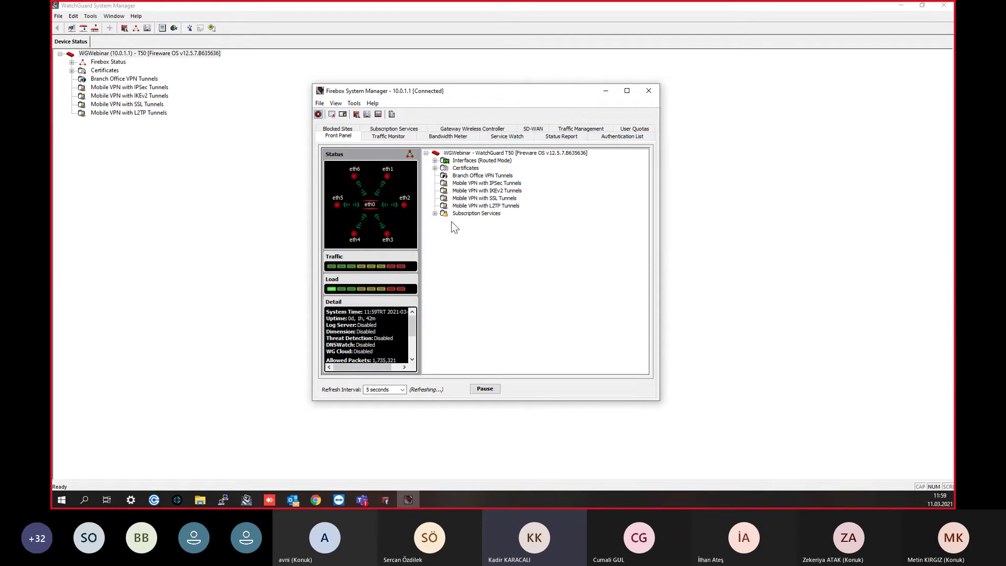
left_click(435, 213)
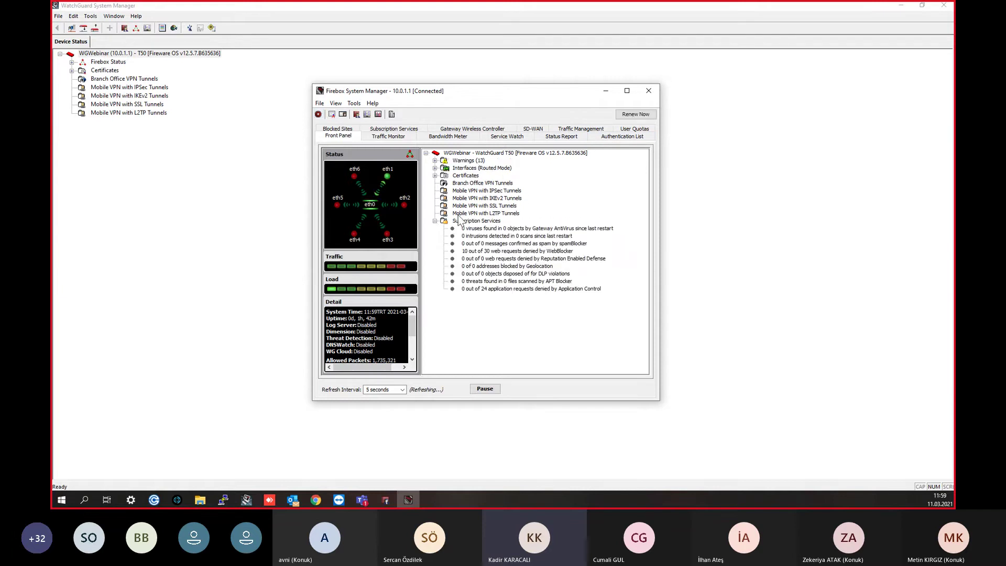
left_click(434, 160)
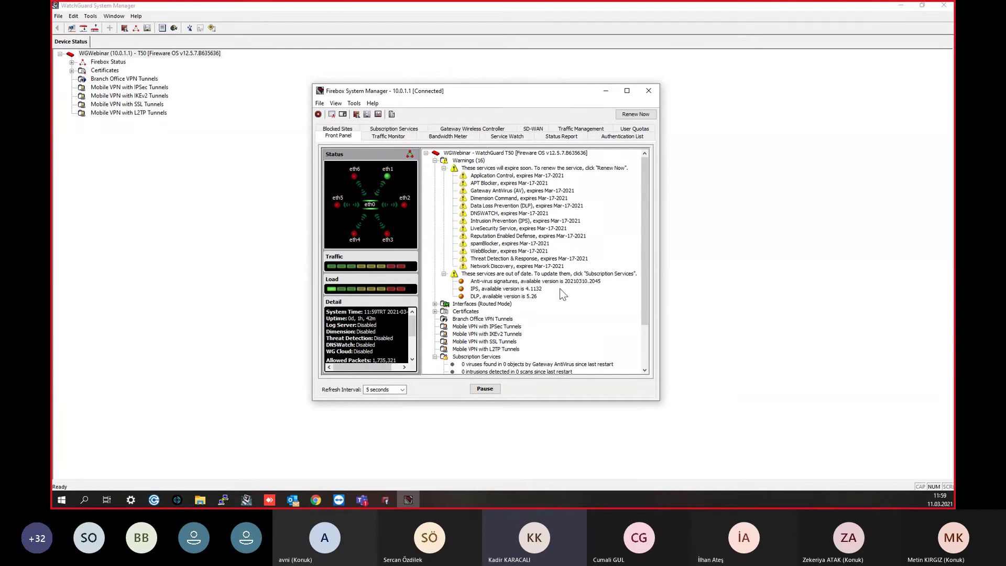
Step: Review the warnings on out-of-date signatures and services expiring Mar-17-2021, then view Subscription Services statistics
left_click(602, 274)
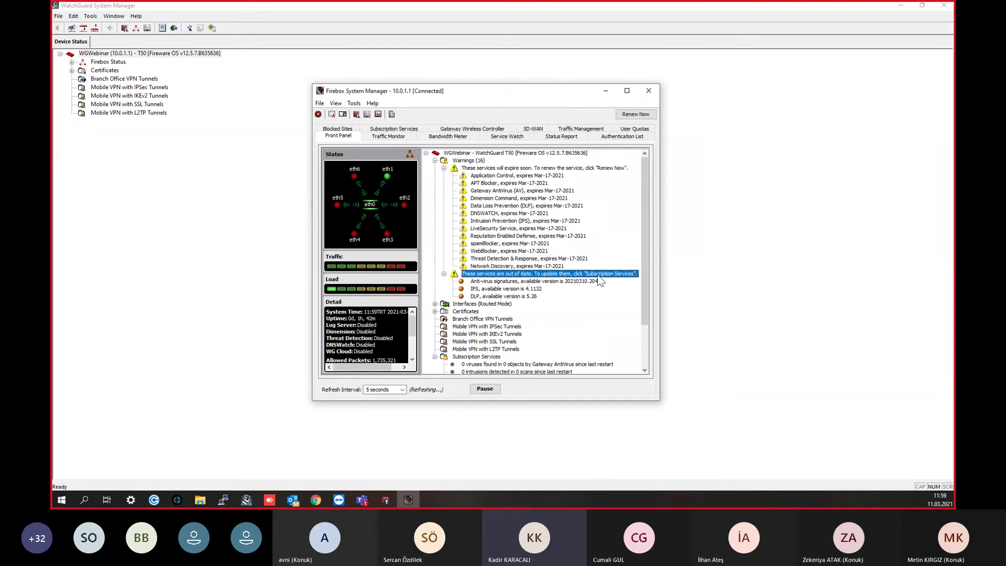
left_click(533, 289)
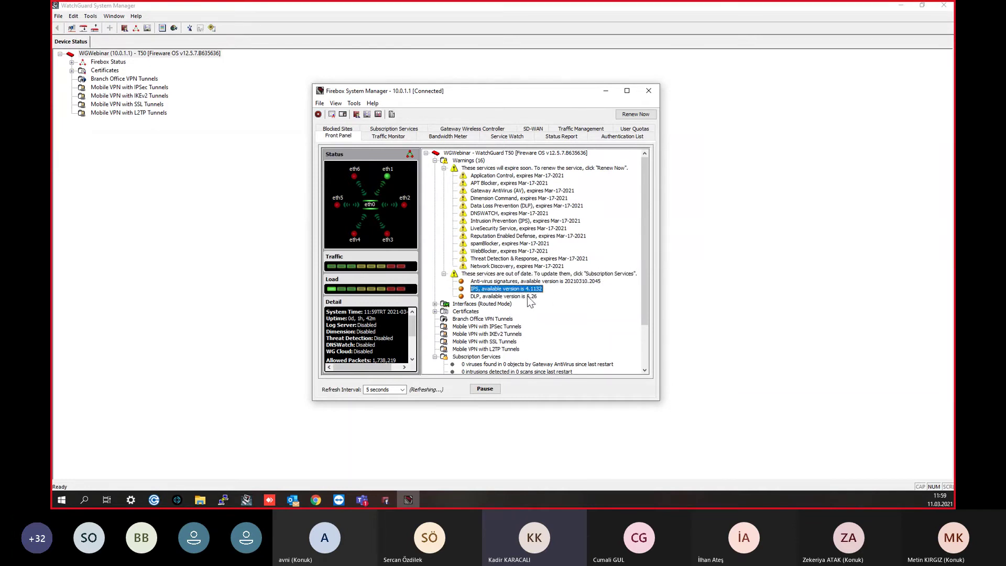
left_click(548, 283)
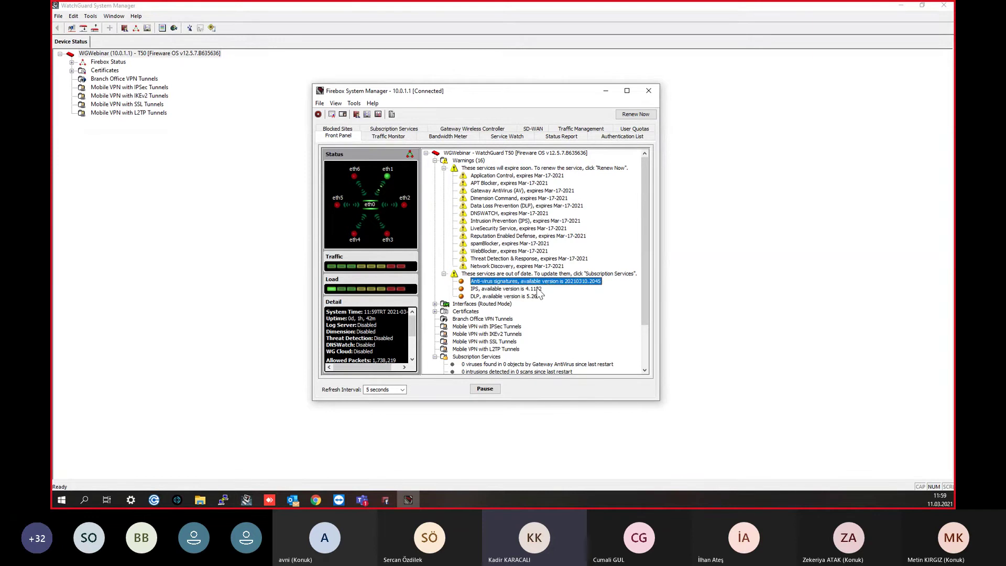
left_click(540, 289)
left_click(540, 283)
left_click_drag(522, 267, 497, 304)
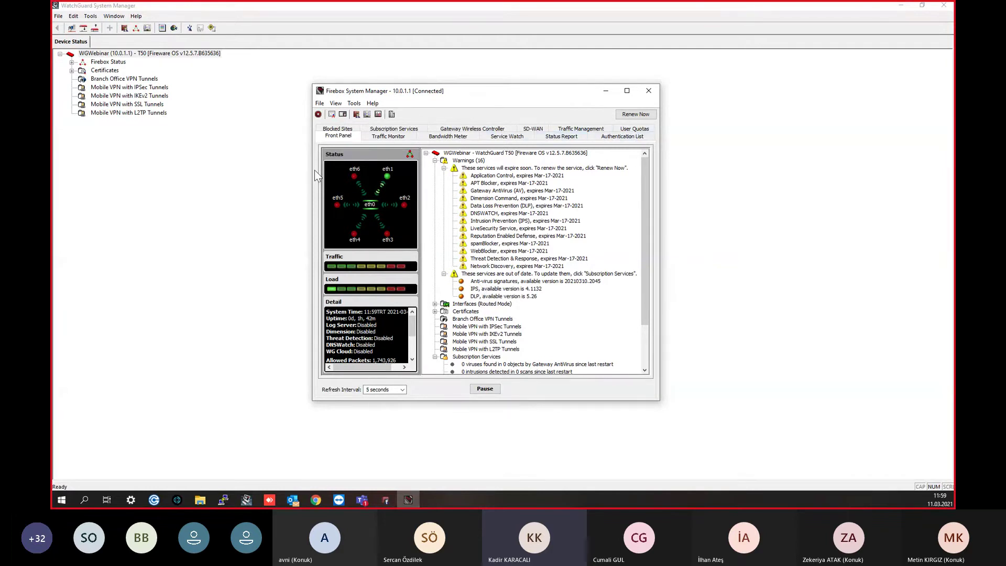
left_click(393, 129)
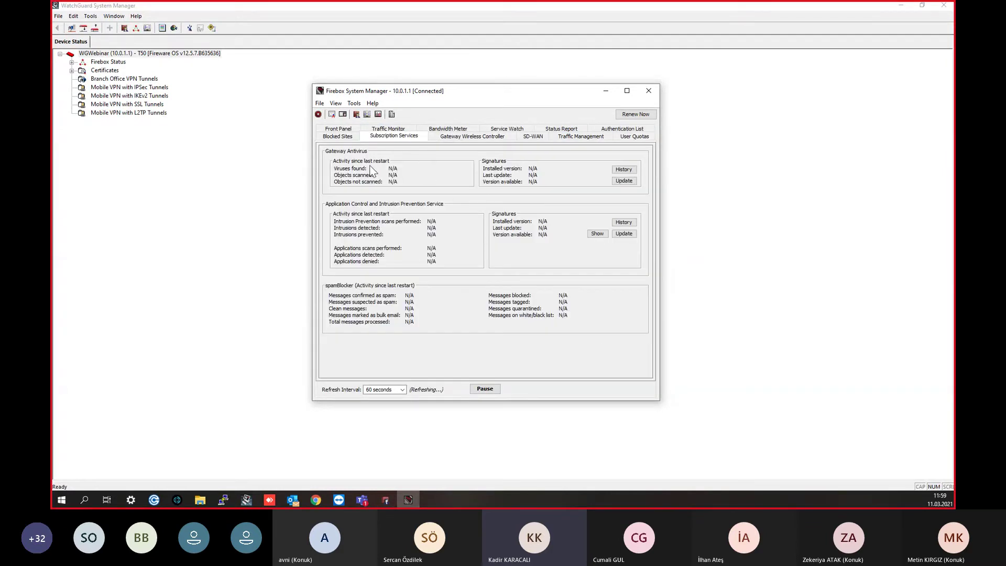
left_click_drag(517, 175, 500, 175)
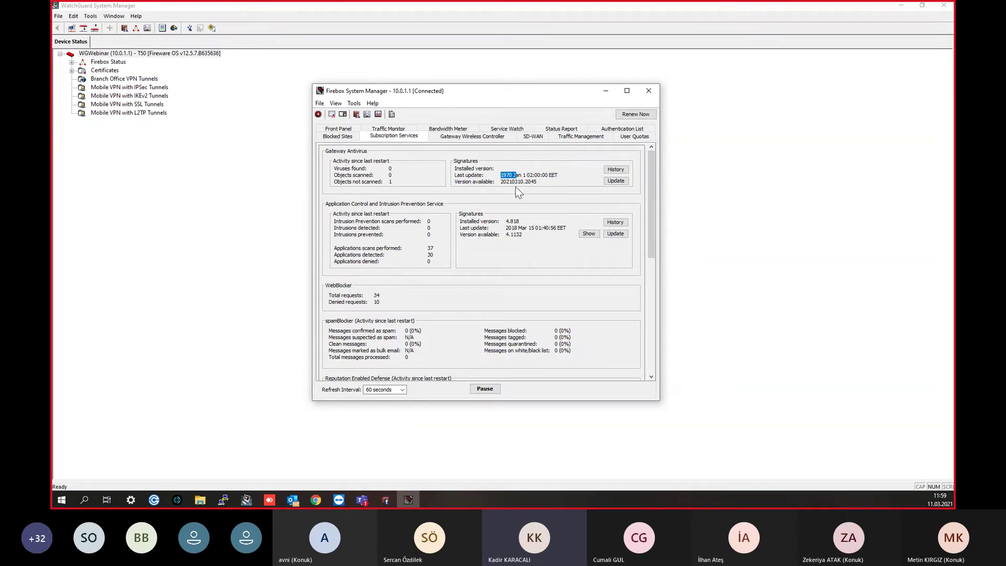
left_click(502, 177)
left_click_drag(502, 177, 517, 184)
left_click(511, 228)
scroll(524, 232, "down", 5)
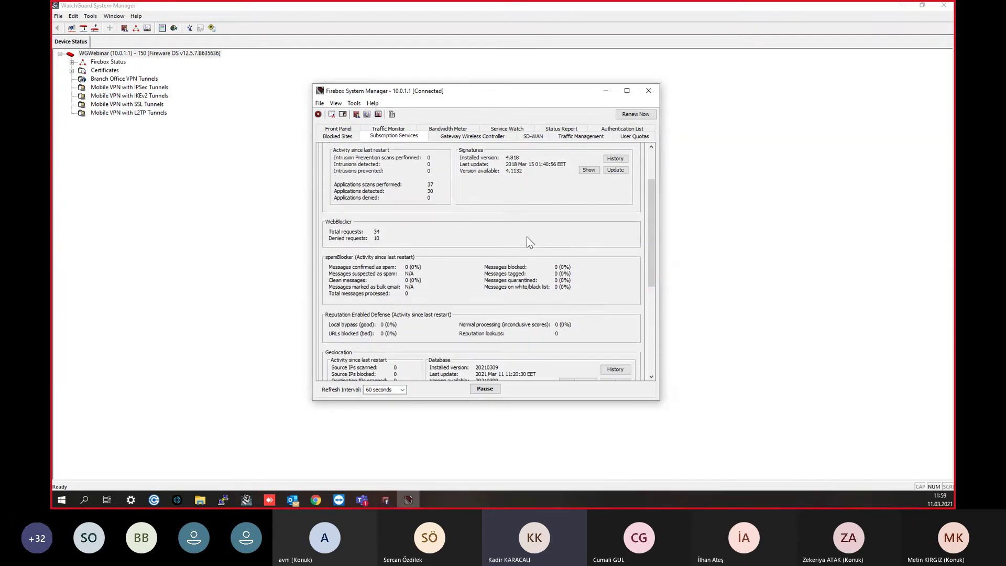
scroll(526, 237, "up", 3)
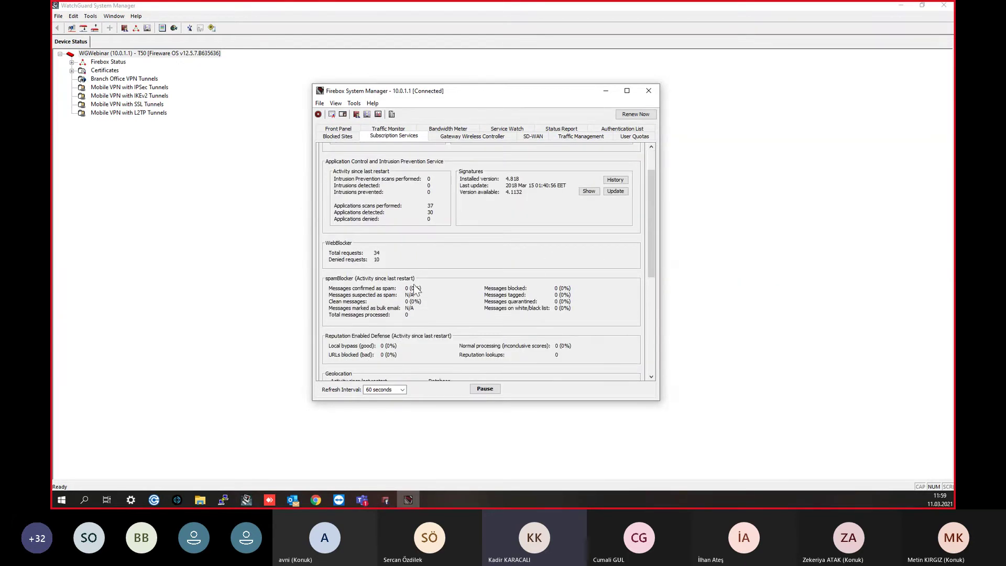
scroll(453, 214, "up", 2)
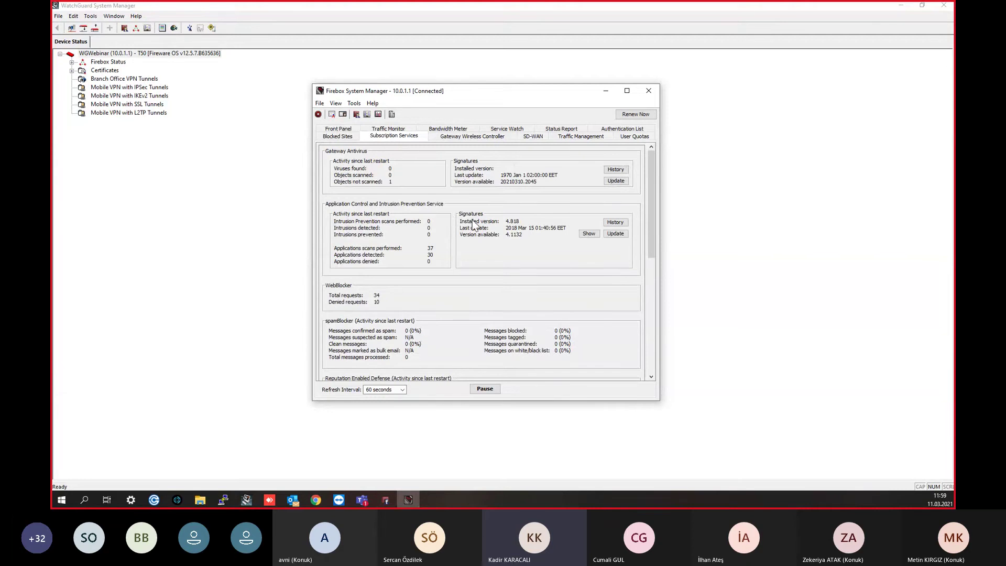
scroll(471, 225, "down", 2)
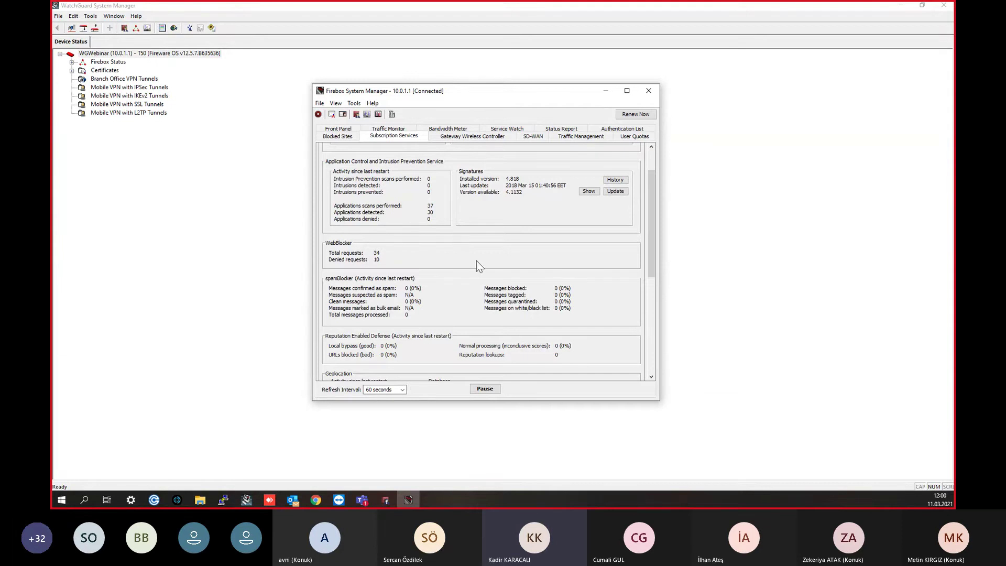
scroll(482, 257, "up", 1)
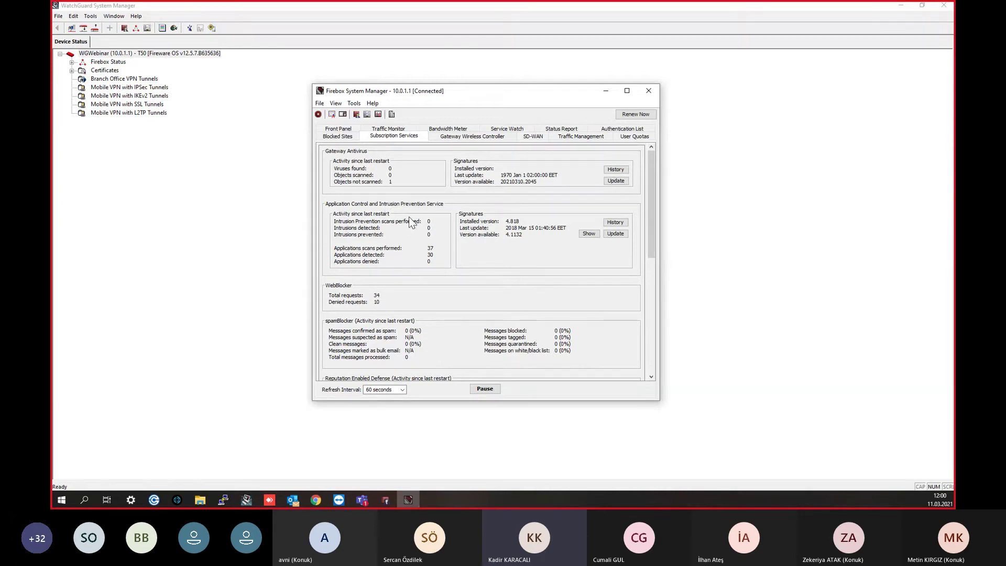
left_click(614, 235)
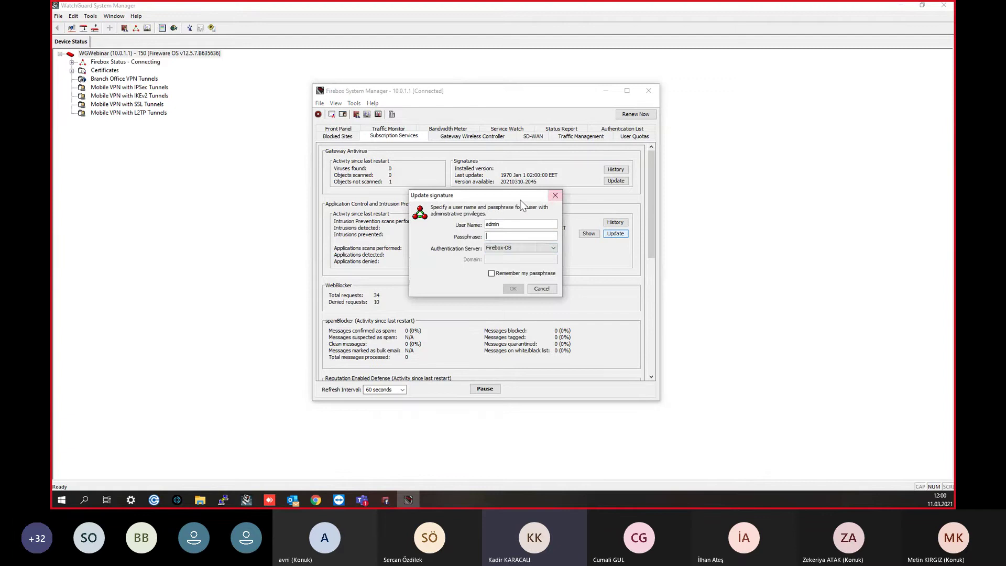
left_click(555, 196)
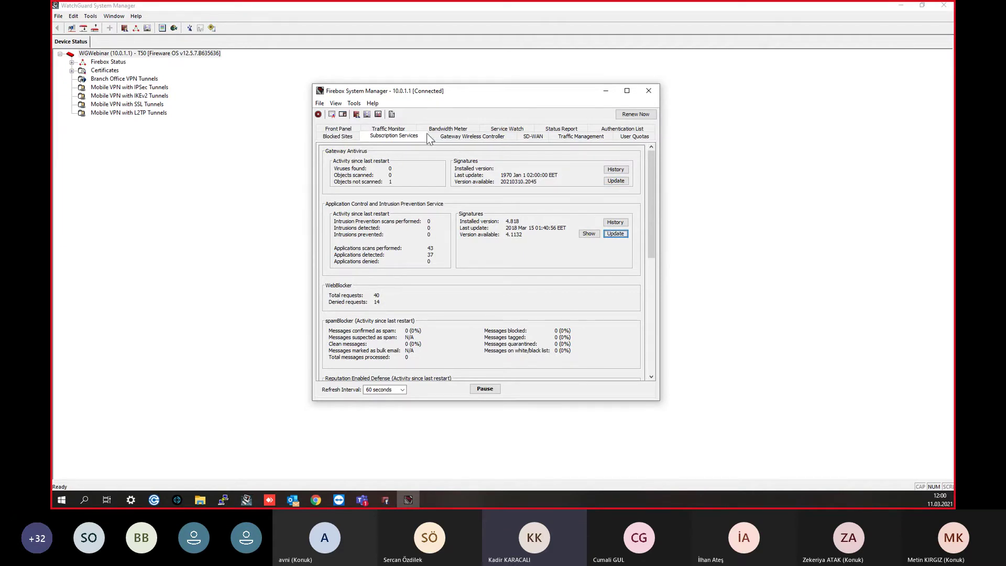
Step: Filter the Traffic Monitor log to entries for 10.0.1.2
left_click(385, 130)
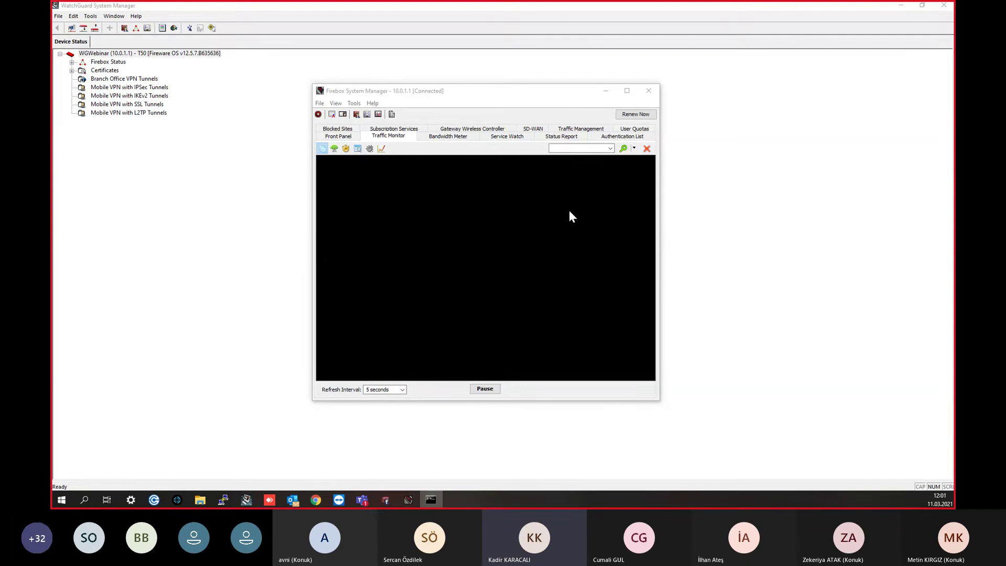
left_click(577, 148)
type("10.0.1.2")
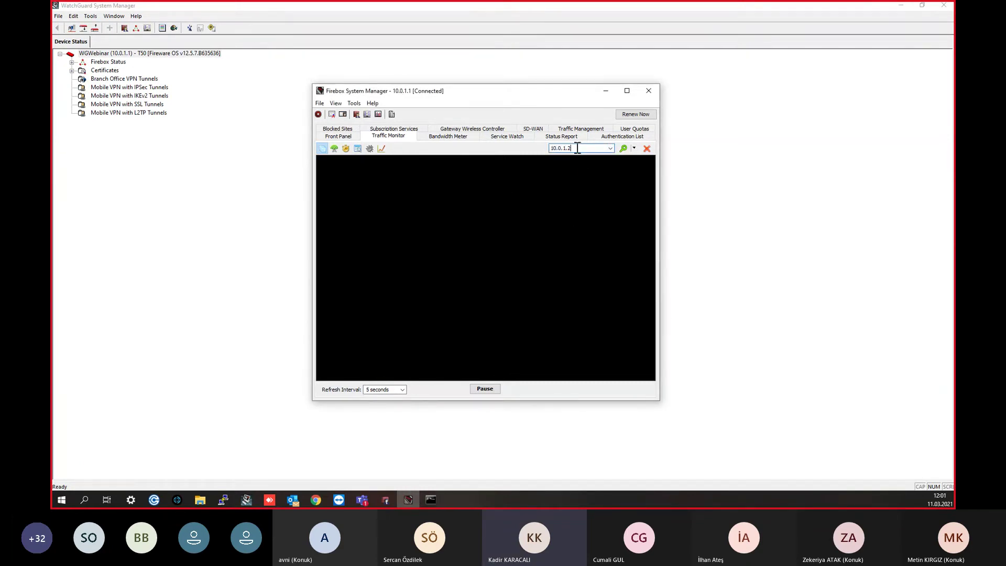
key("Return")
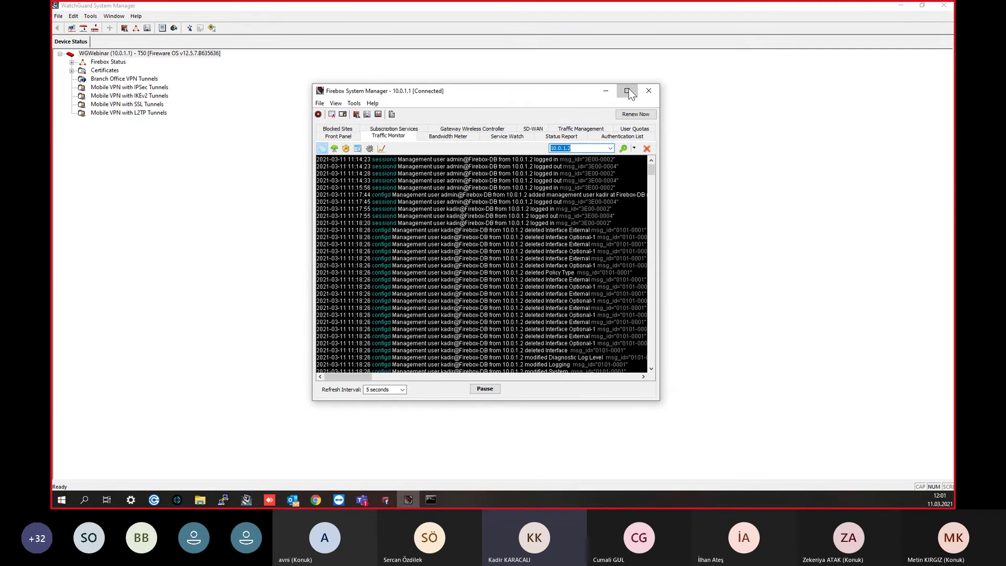
Step: Maximize Firebox System Manager and inspect the filtered log entries
left_click(628, 91)
scroll(488, 168, "down", 12)
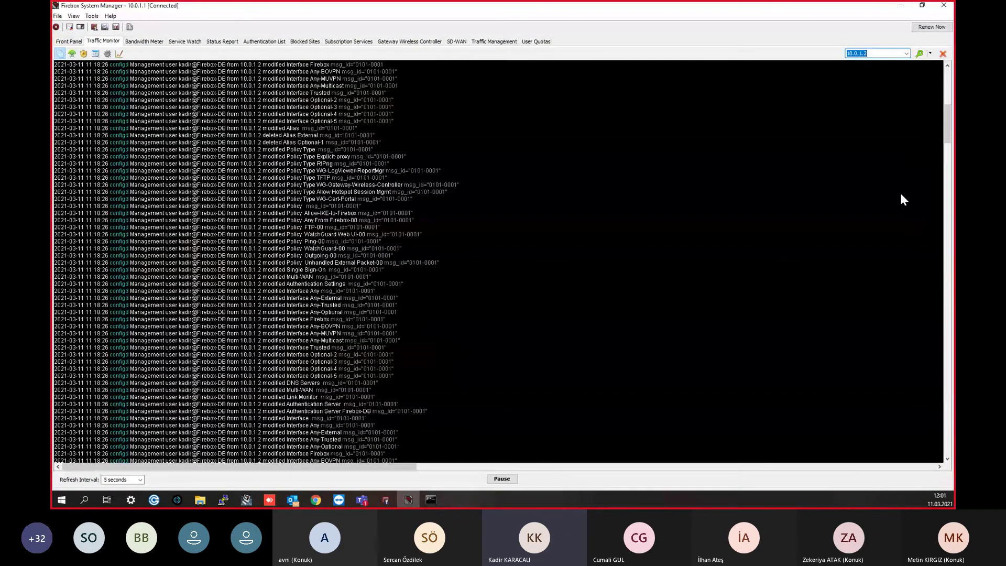
left_click_drag(946, 117, 891, 224)
left_click(348, 215)
left_click(214, 321)
left_click(260, 206)
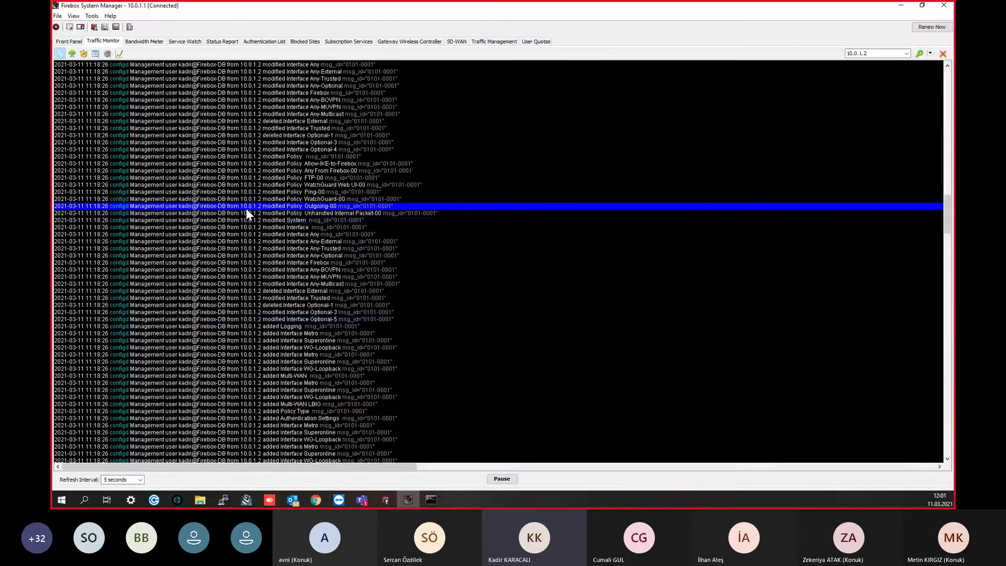
left_click(312, 235)
left_click(313, 248)
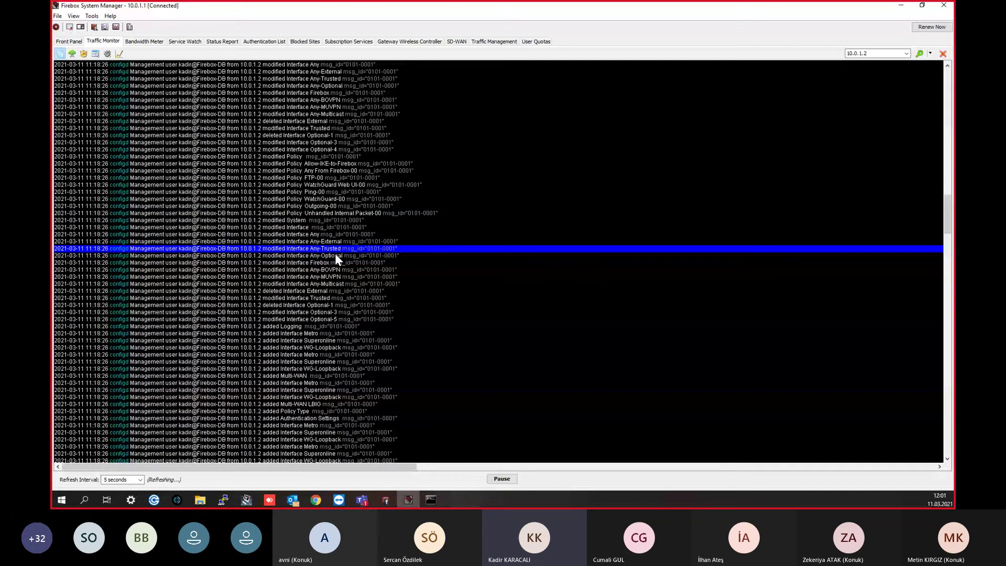
left_click(313, 264)
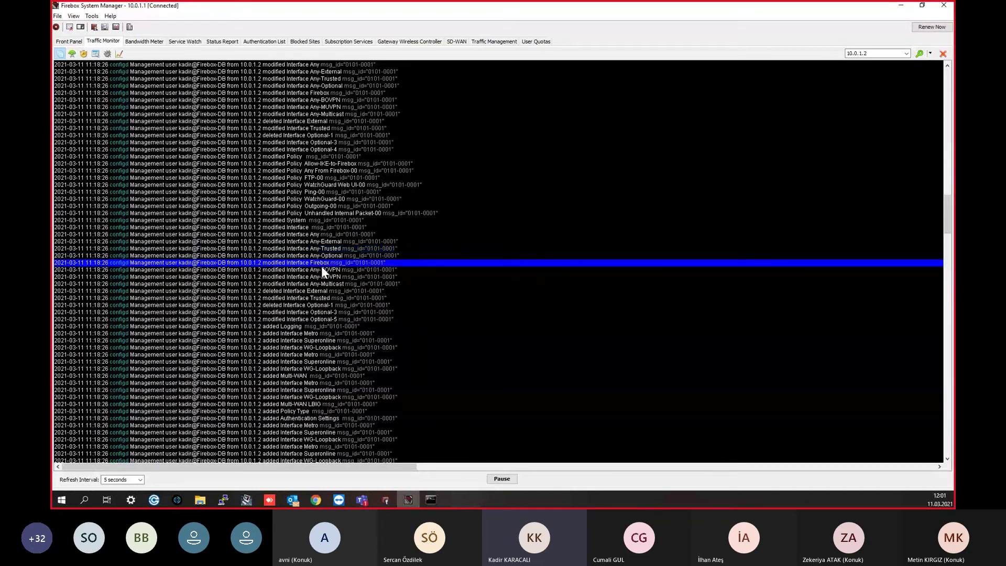
scroll(315, 325, "down", 10)
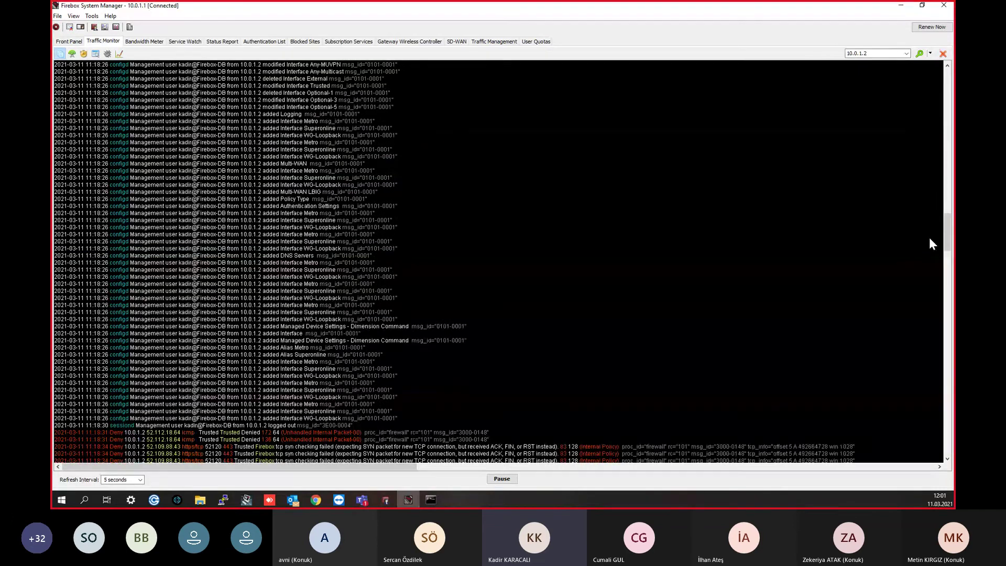
left_click_drag(948, 238, 926, 432)
scroll(927, 433, "up", 15)
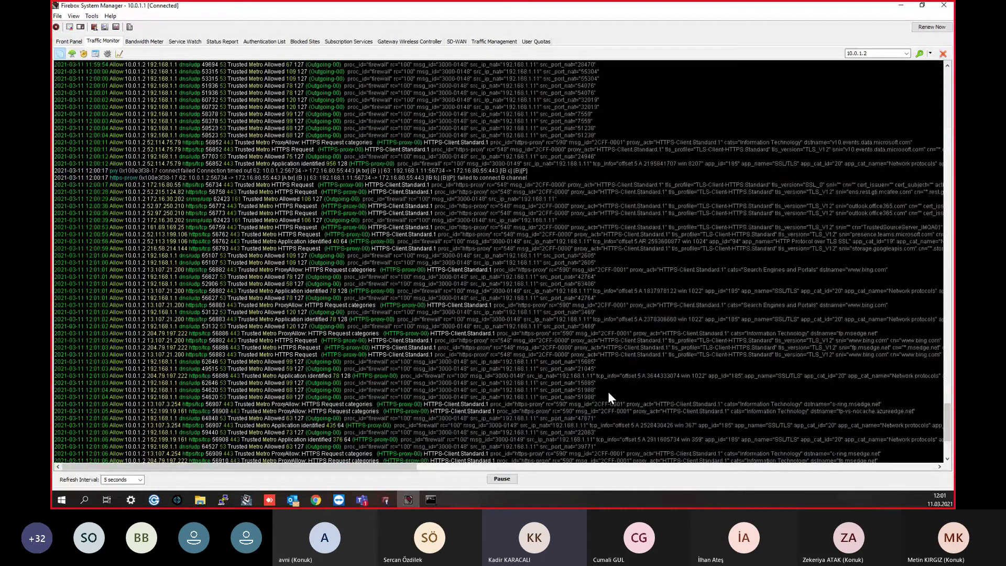
scroll(609, 396, "up", 2)
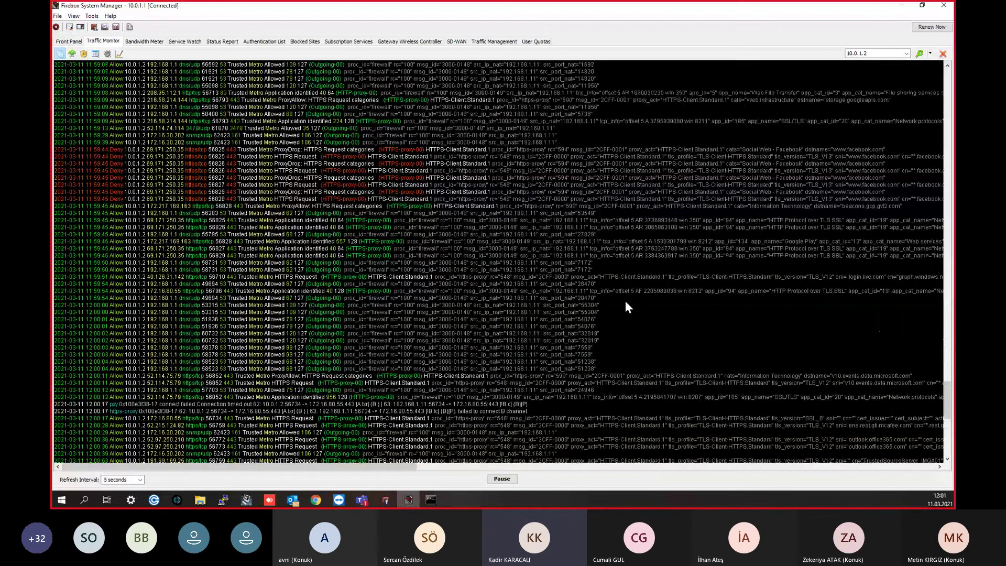
left_click(500, 480)
scroll(194, 173, "up", 2)
scroll(193, 168, "up", 3)
left_click(171, 270)
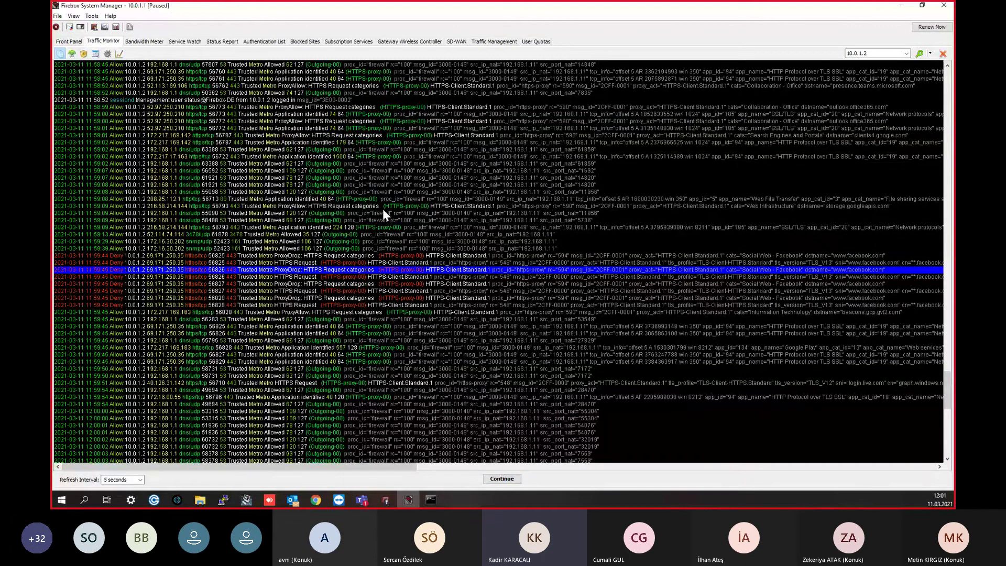
left_click(115, 277)
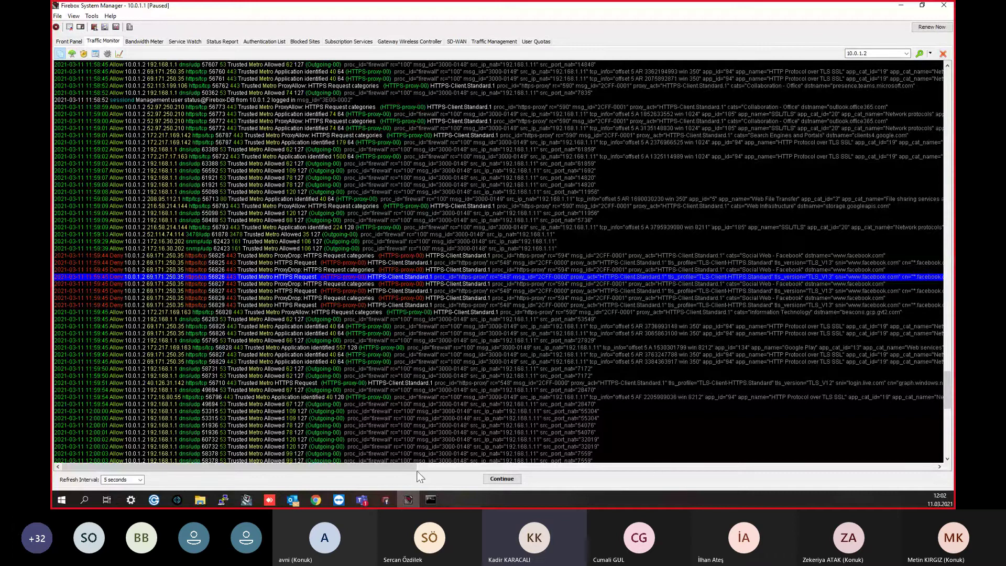
left_click_drag(241, 466, 366, 466)
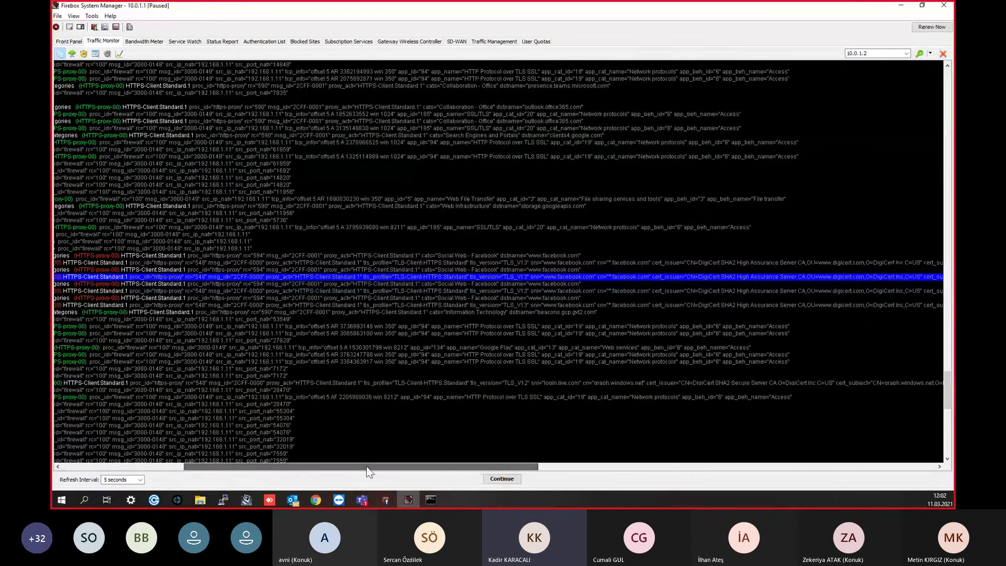
left_click(373, 269)
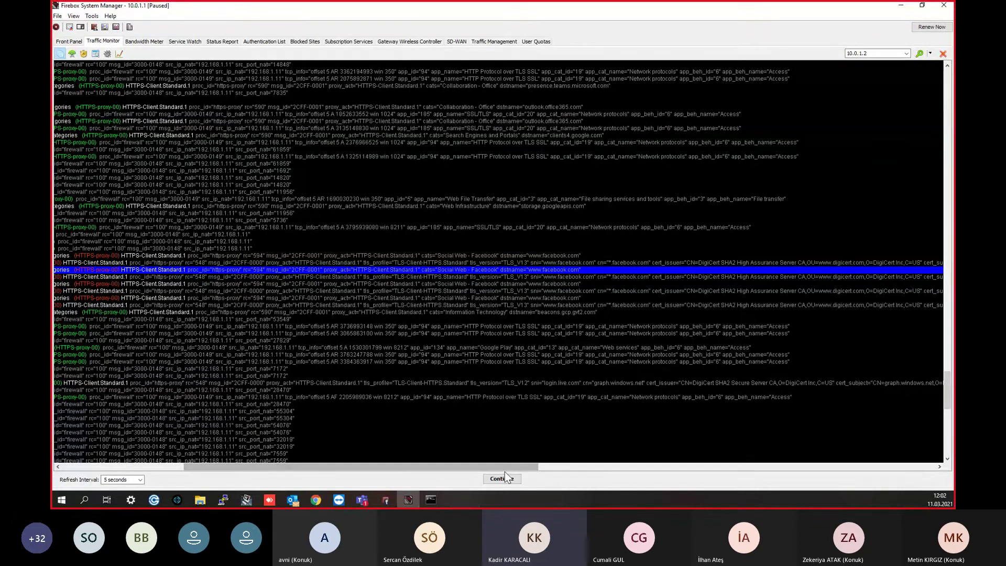
left_click(336, 263)
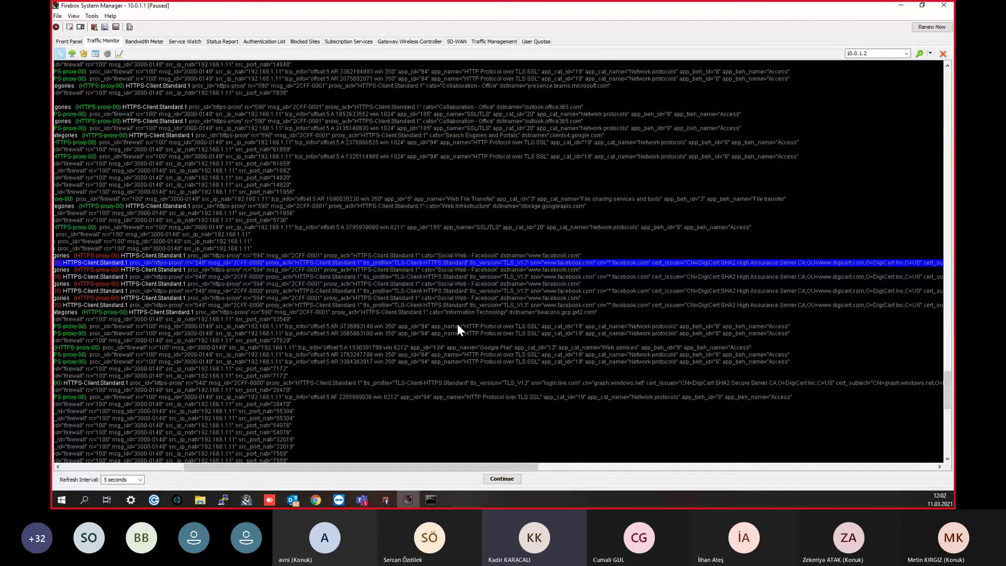
left_click_drag(504, 468, 573, 461)
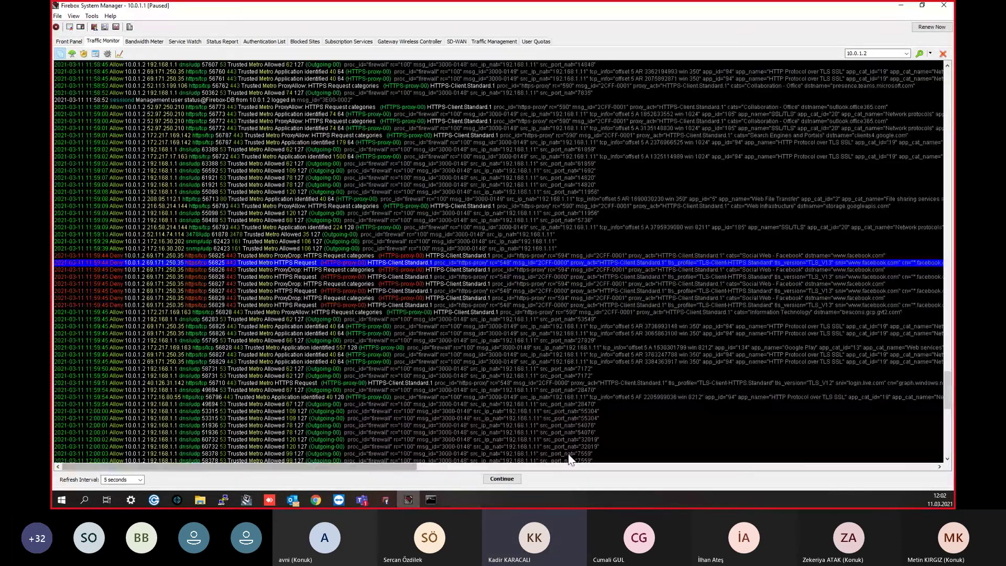
left_click(901, 5)
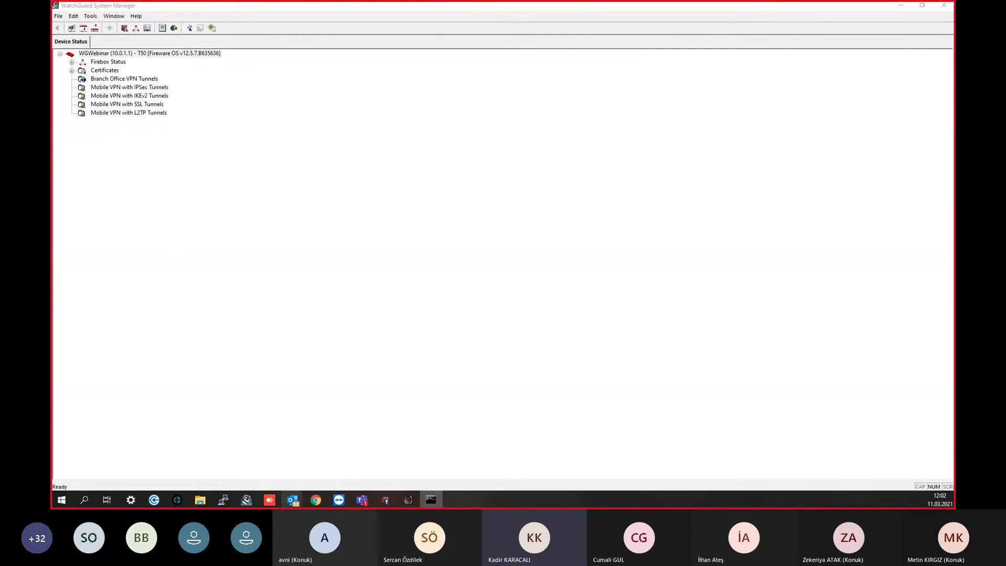
Step: Bring Chrome forward, add a blank new tab, and return to the facebook.com error tab
mouse_move(317, 505)
left_click(316, 481)
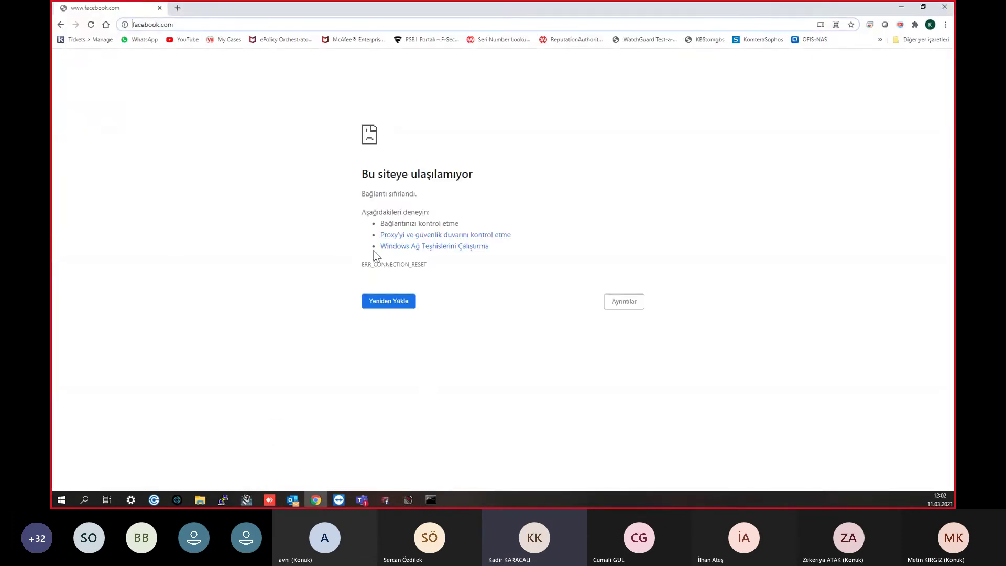
left_click(178, 8)
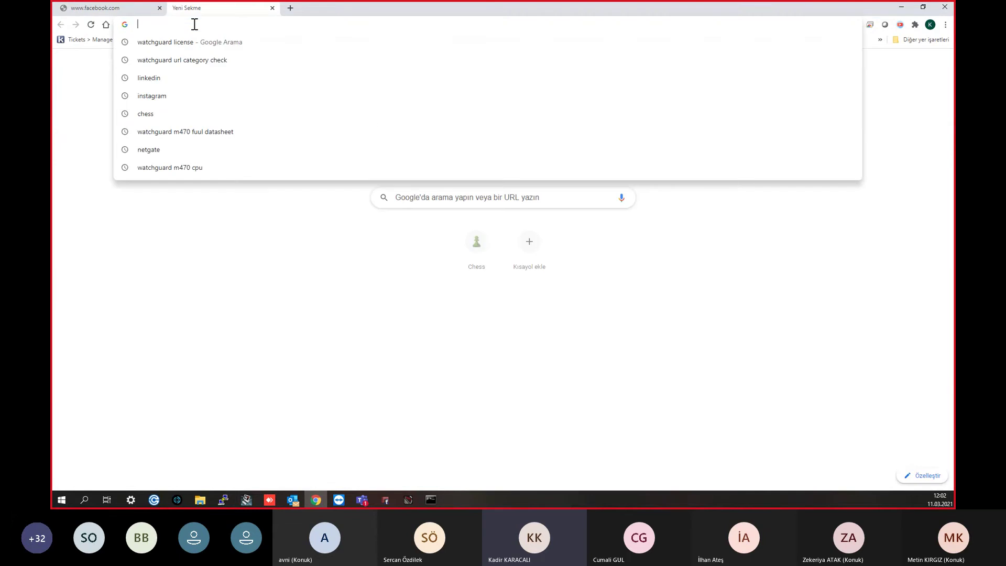
left_click(144, 8)
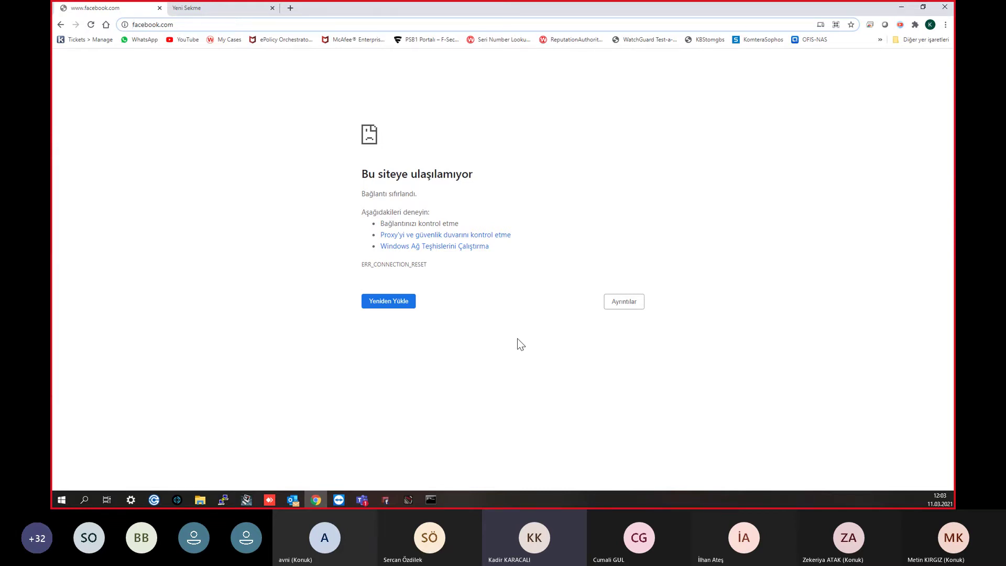
Step: Open the HTTPS-proxy policy's properties in Policy Manager, then return to the paused traffic log
left_click(386, 499)
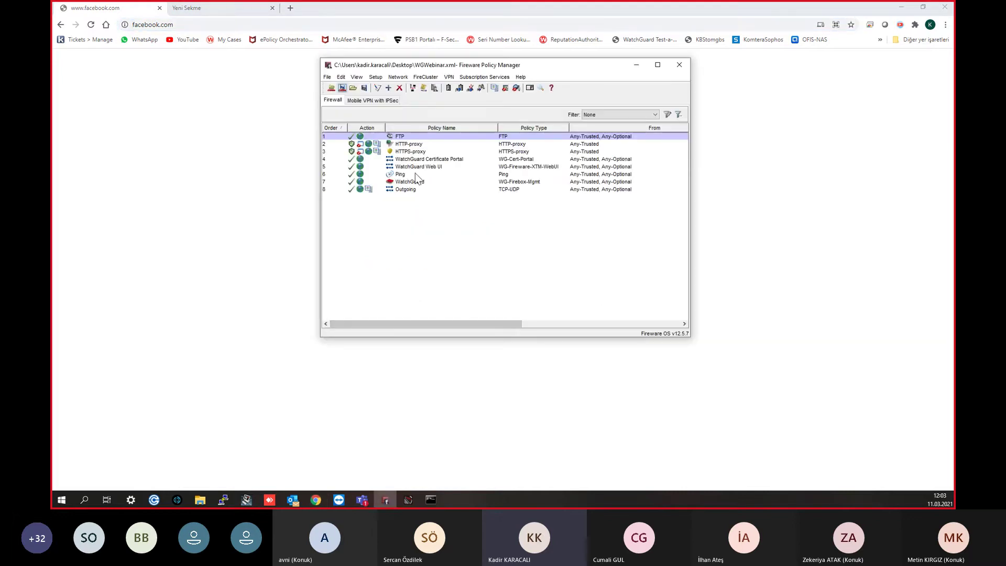
left_click(397, 151)
double_click(397, 151)
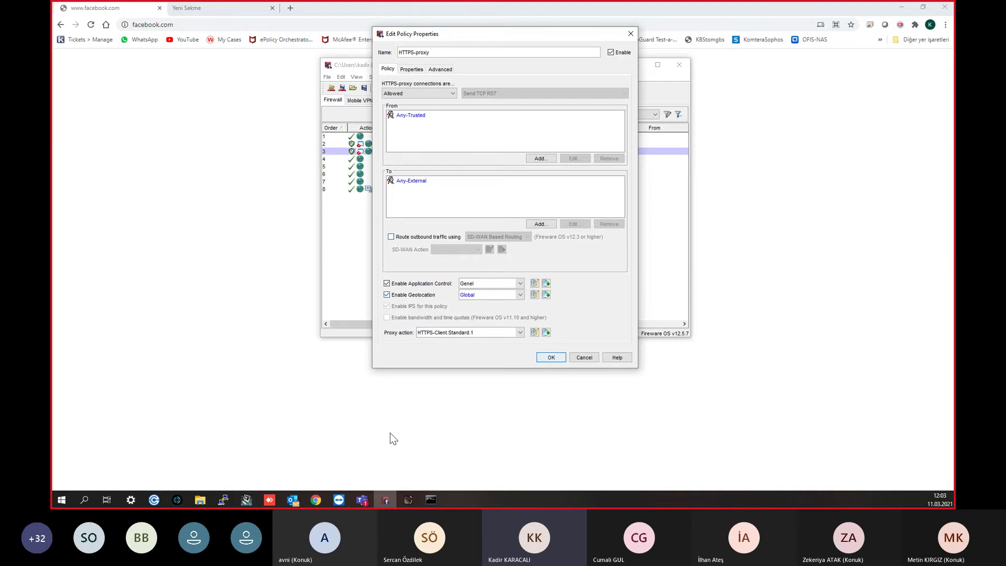
left_click(409, 499)
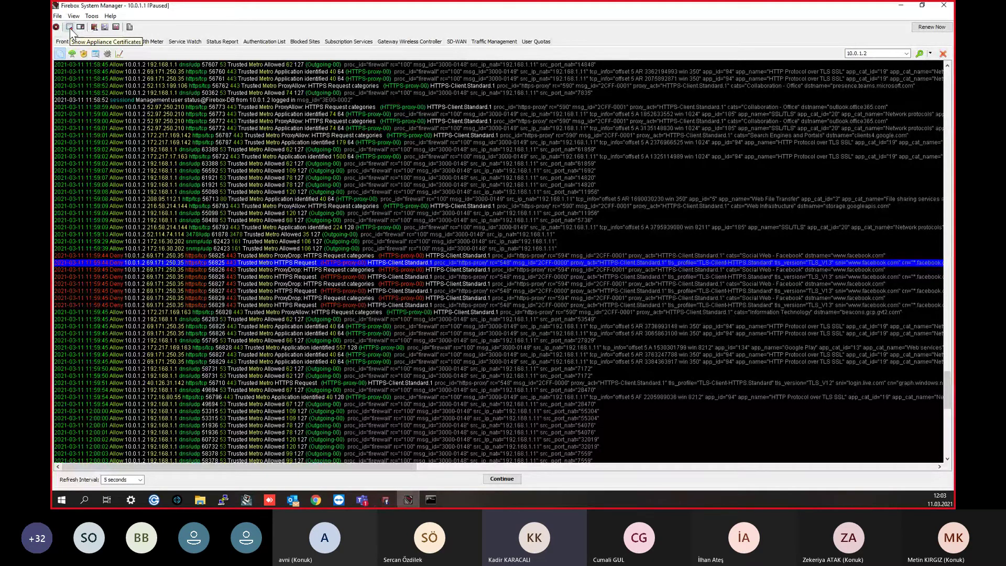
Step: Open the Firebox certificate list and select the Proxy Server certificate
left_click(70, 27)
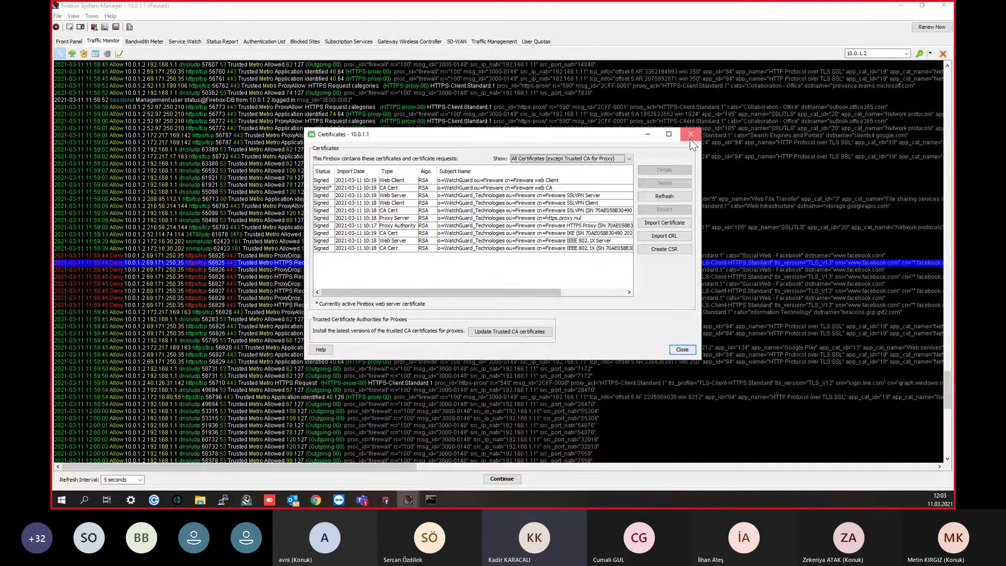
left_click(691, 134)
left_click(91, 16)
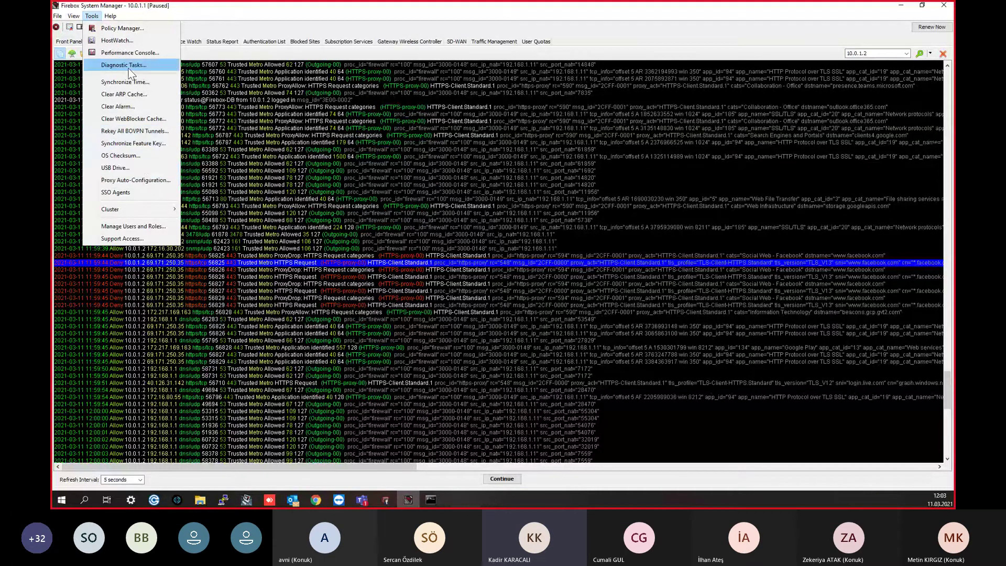
mouse_move(73, 16)
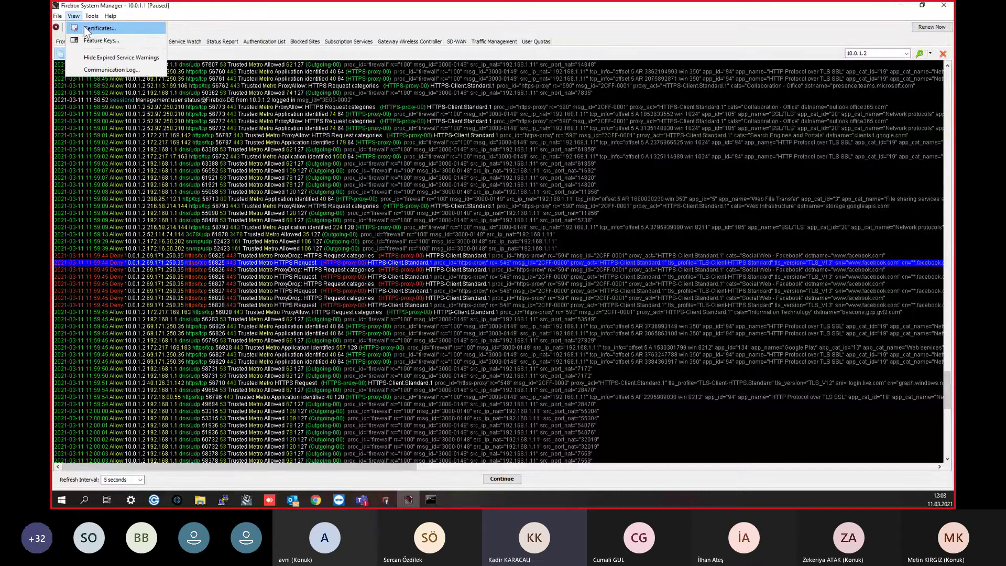
left_click(86, 29)
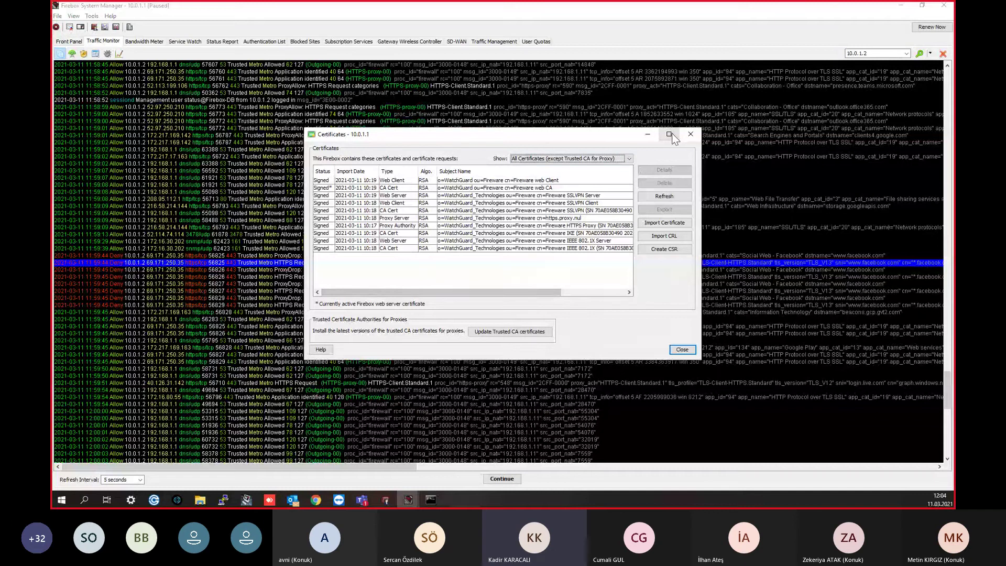
left_click(545, 218)
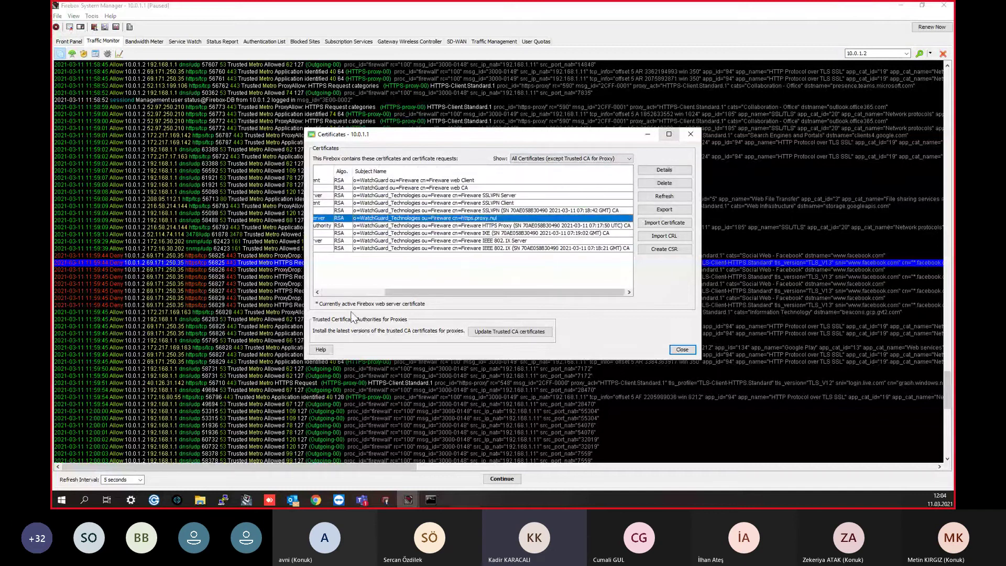
left_click_drag(399, 292, 438, 293)
left_click_drag(448, 292, 384, 290)
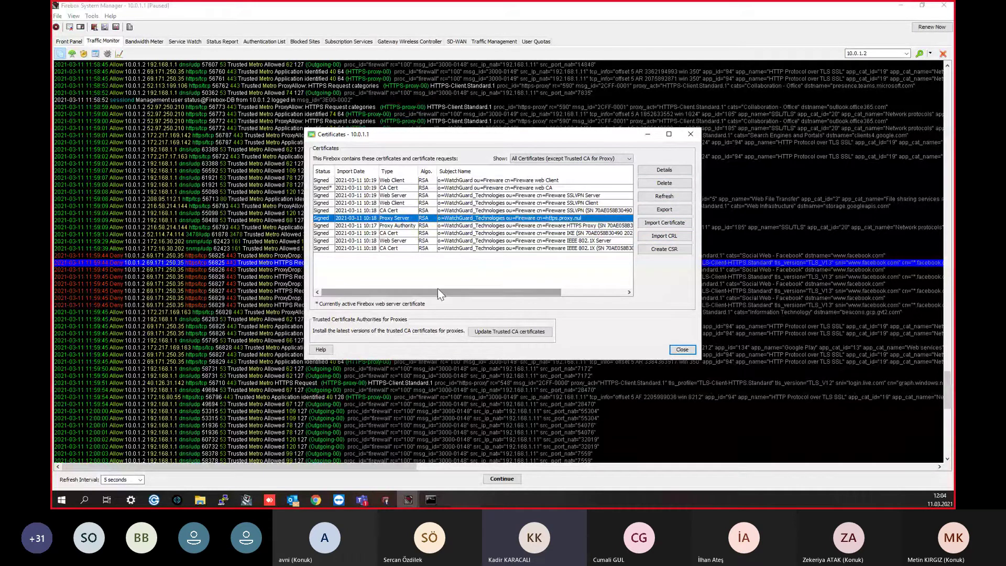
left_click(453, 227)
key("Up")
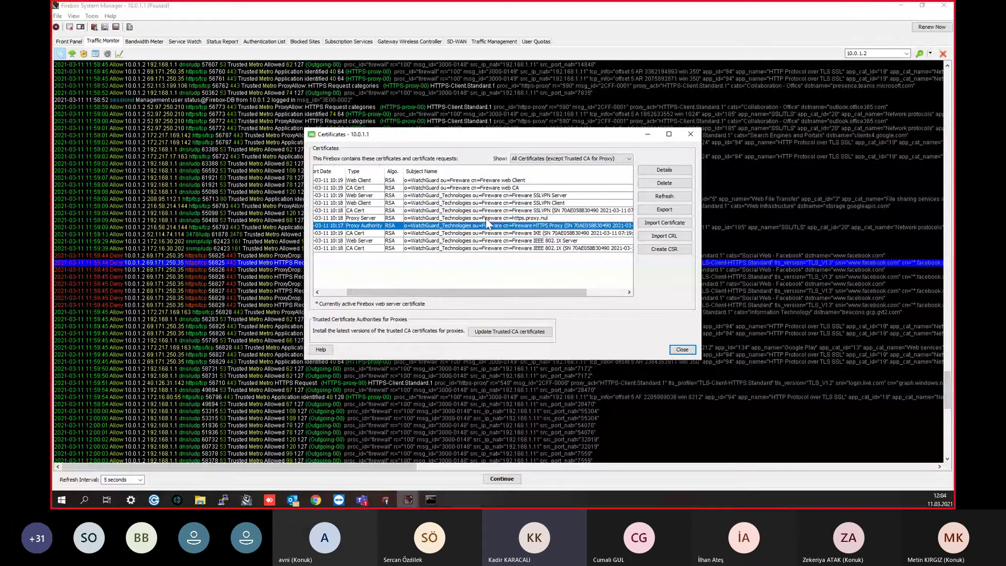
Step: Export it to the desktop as selfsignedServer.pem, then close the certificate and policy windows
left_click(678, 214)
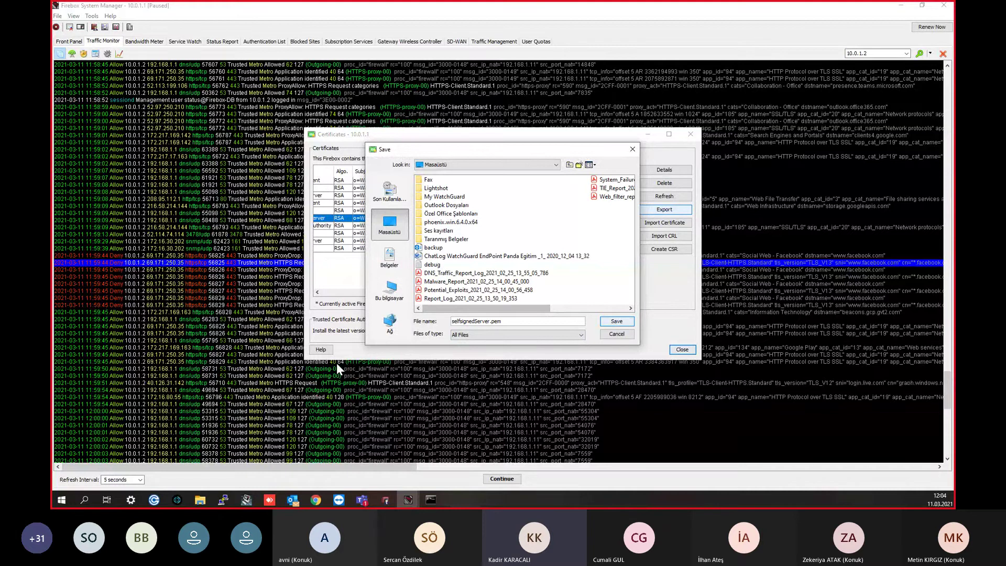
key("Return")
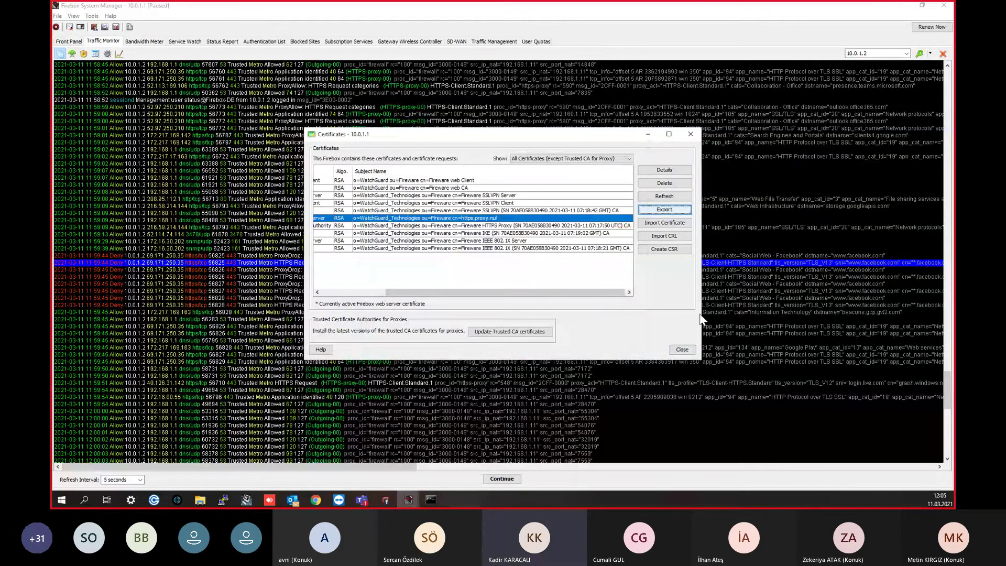
left_click(681, 349)
left_click(901, 5)
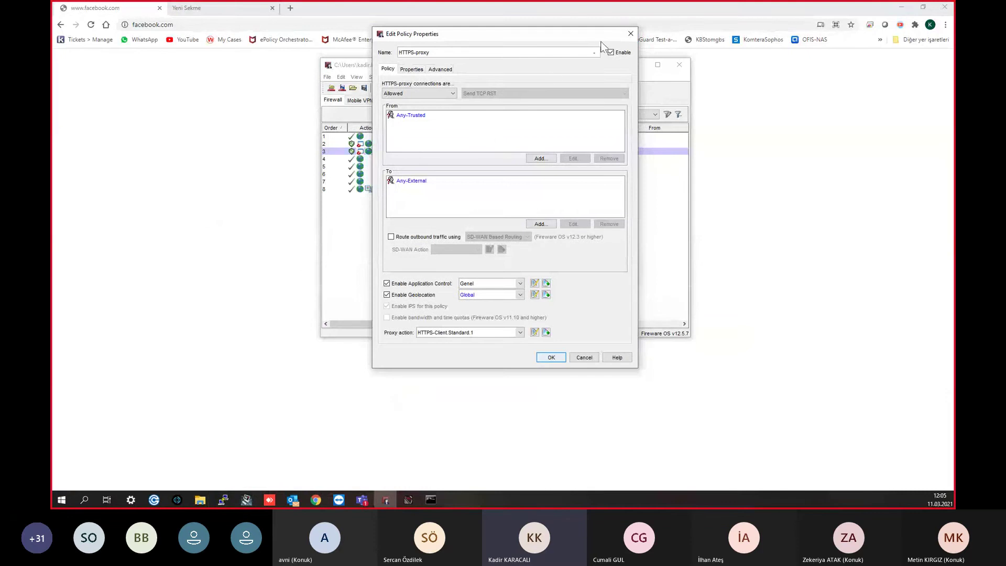
left_click(629, 34)
Step: Minimize Policy Manager, Chrome and WatchGuard System Manager to reveal the desktop
left_click(635, 64)
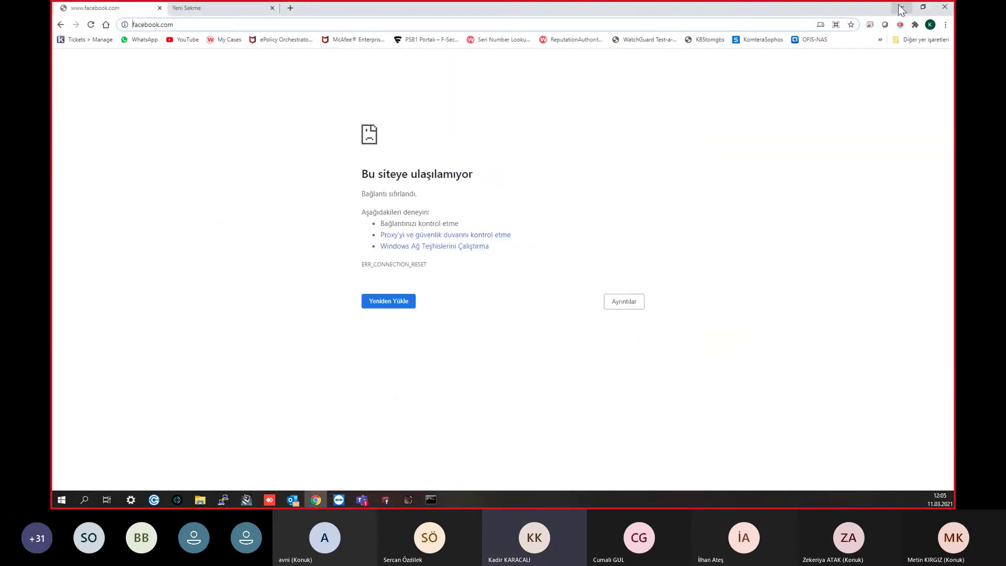
left_click(902, 8)
left_click(900, 5)
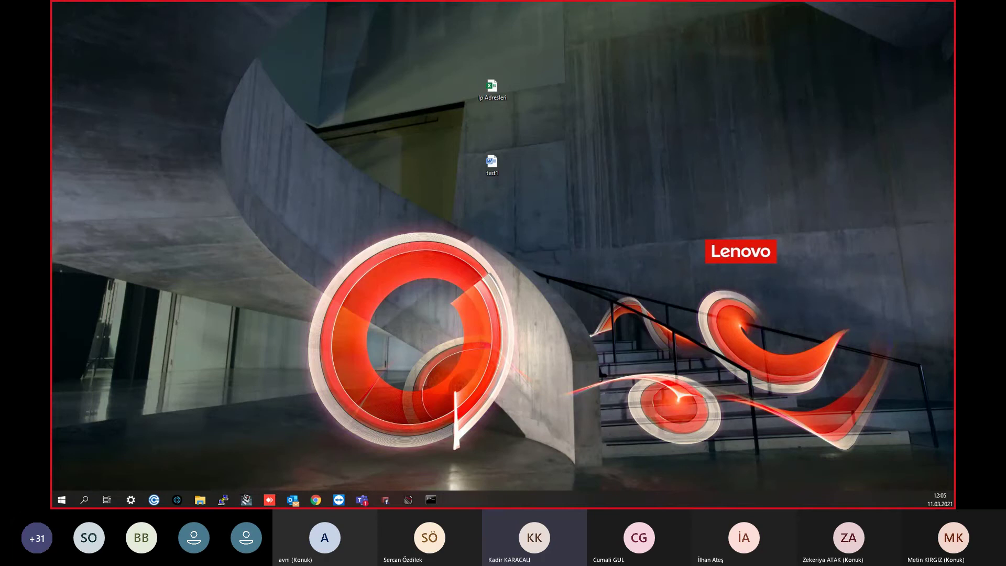
Step: Find the exported selfsignedServer.pem in Explorer's Masaüstü folder, sorted newest first
left_click(200, 500)
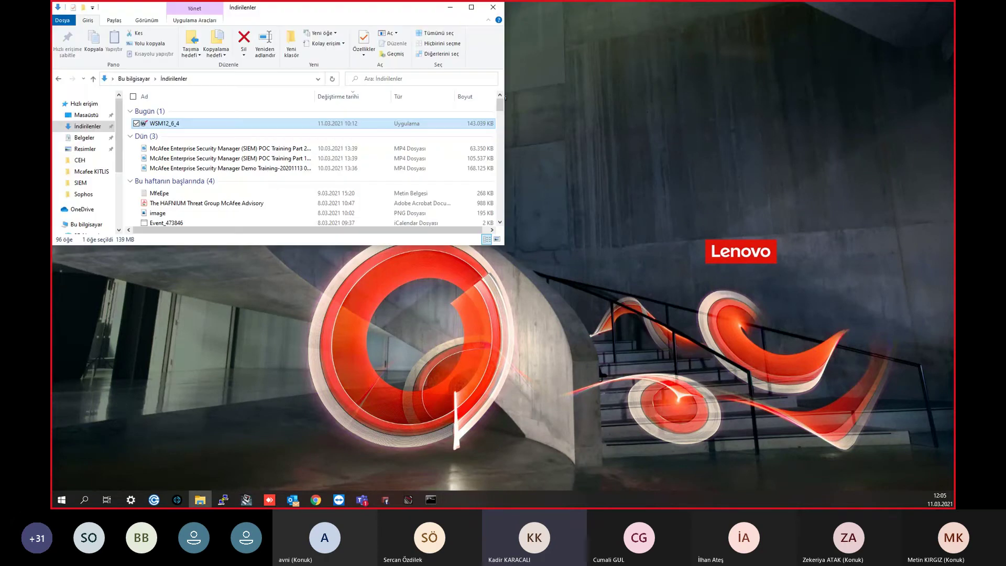
left_click(86, 115)
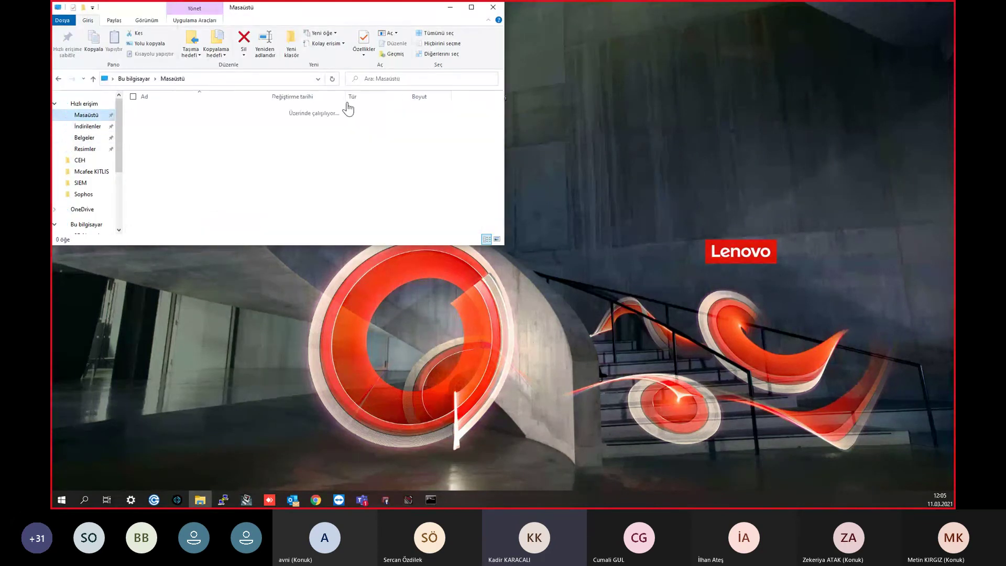
left_click(286, 97)
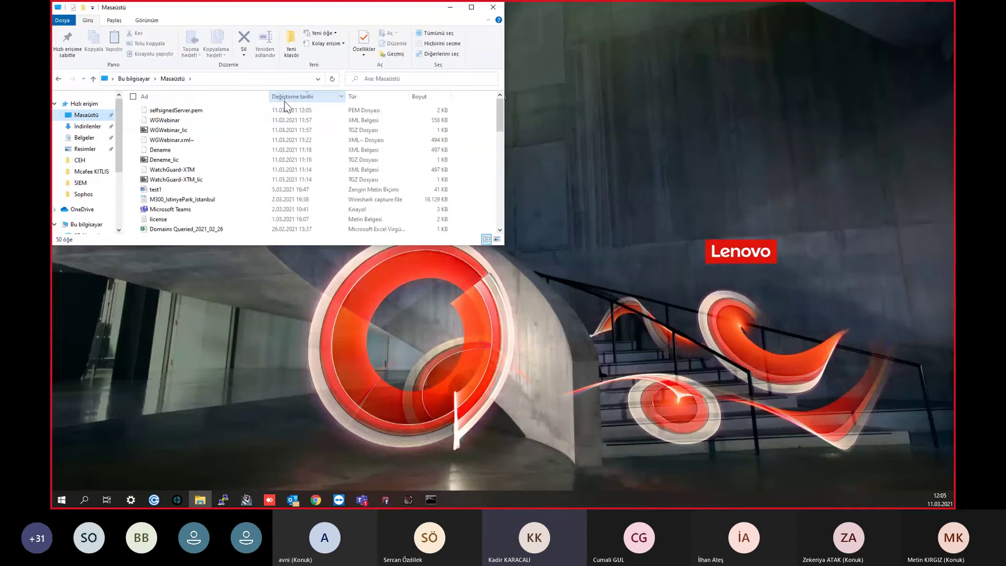
left_click(287, 111)
left_click(600, 135)
key("alt+Tab")
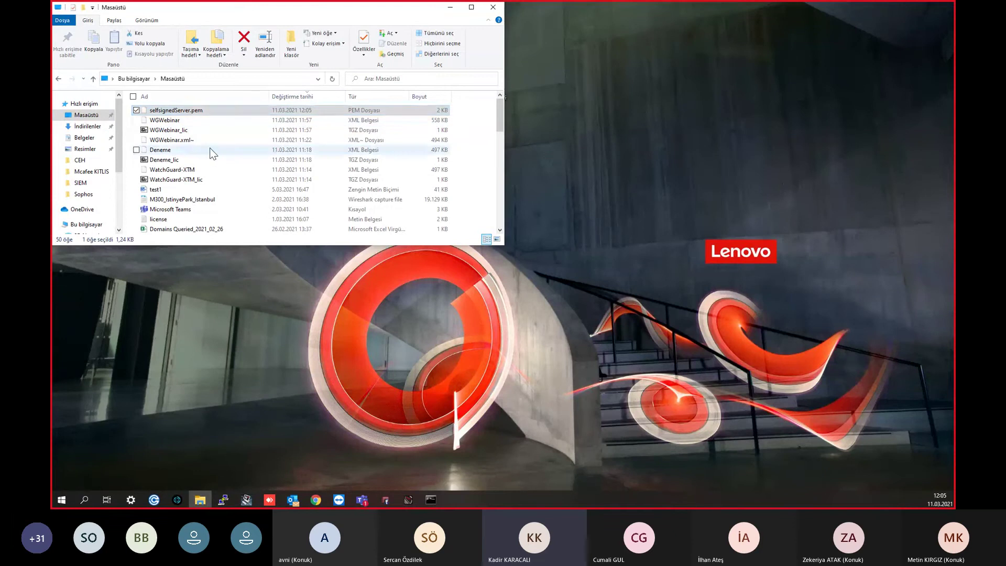
double_click(212, 112)
Step: Rename selfsignedServer.pem to selfsignedServer.cer and launch Sertifika Yükle on it
left_click(213, 112)
key("BackSpace")
key("BackSpace")
type("cer")
key("Return")
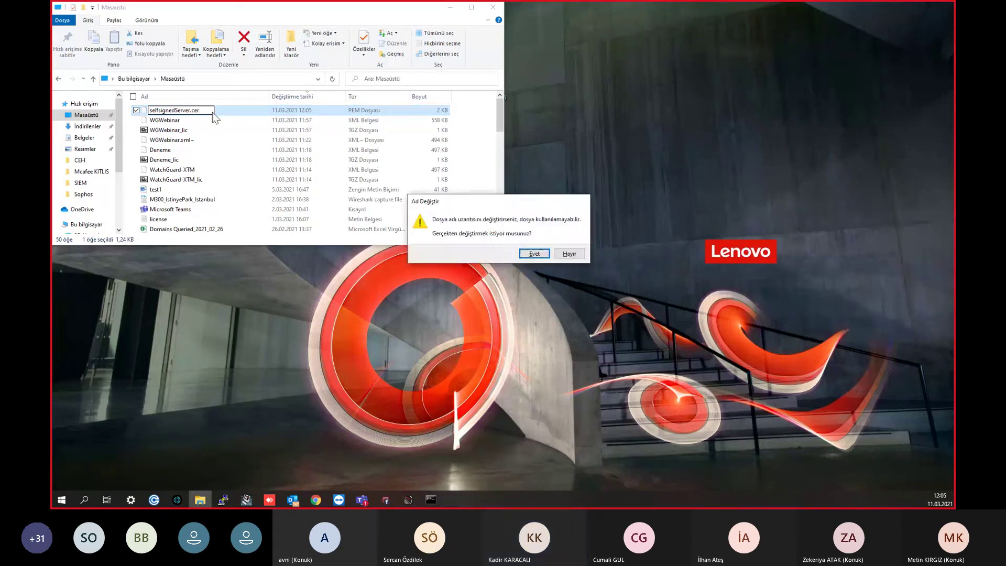
key("Return")
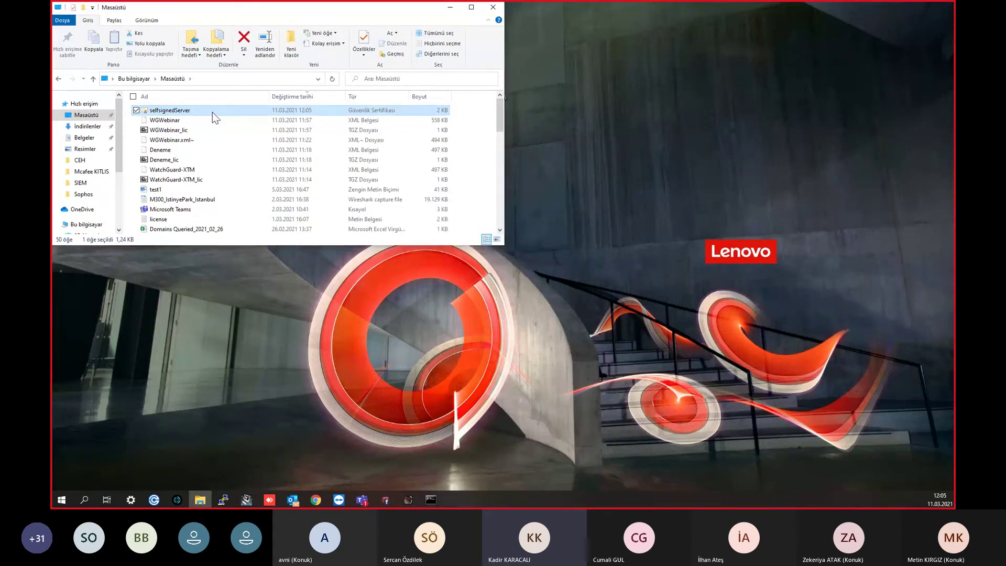
right_click(212, 112)
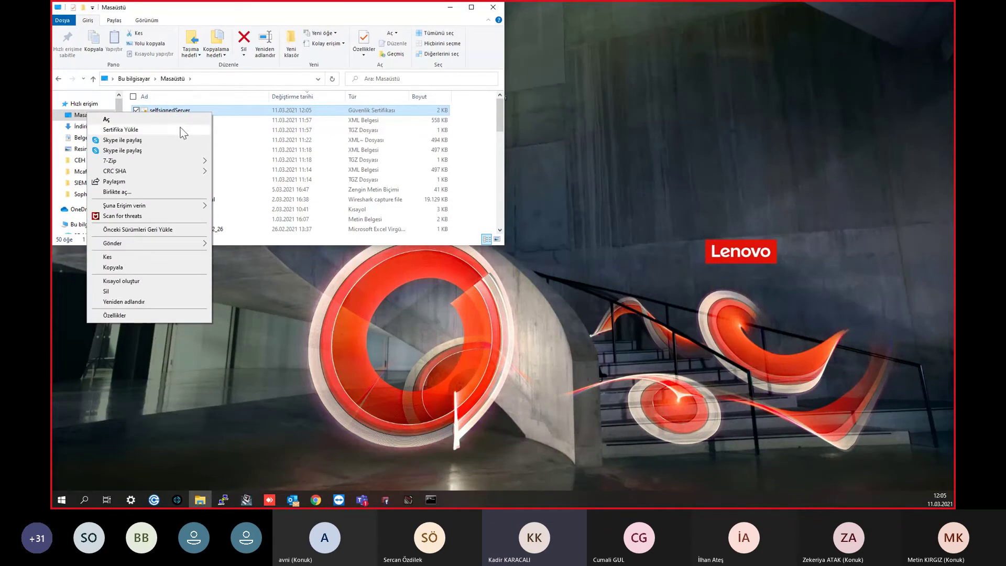
left_click(181, 129)
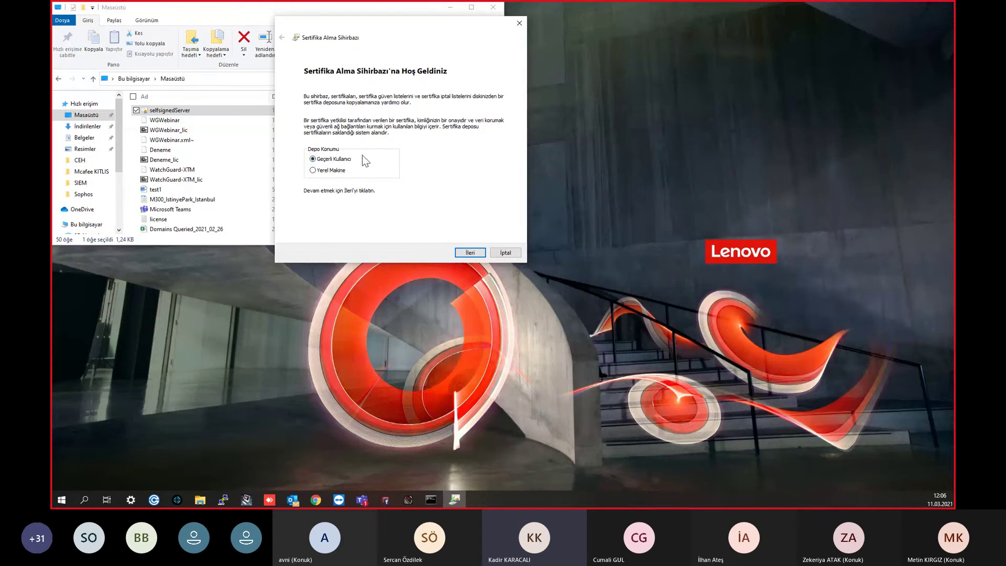
Step: Choose Yerel Makine as the certificate store location
left_click(327, 172)
left_click(342, 161)
left_click(314, 171)
left_click(473, 254)
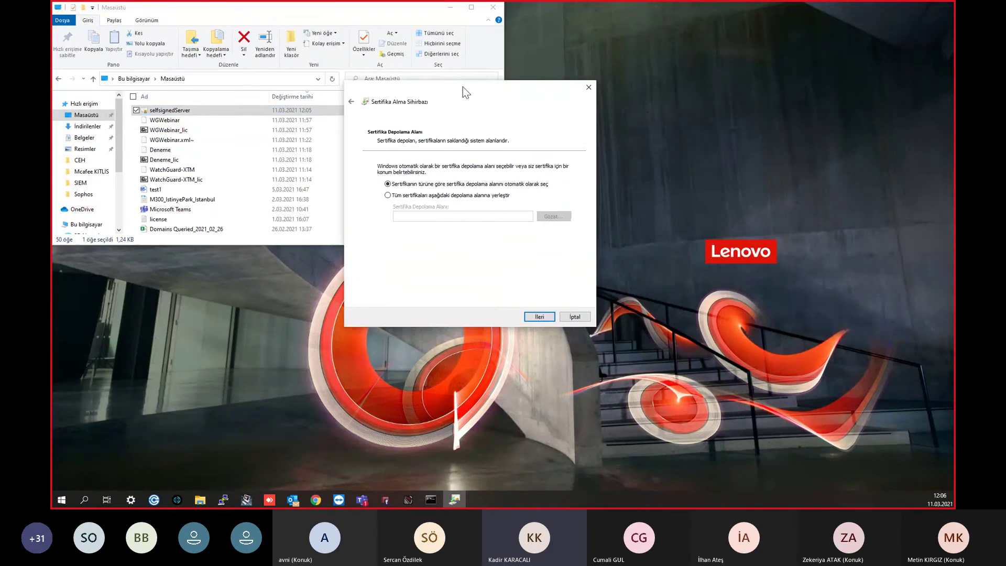
Step: Import into the Güvenilen Kök Sertifika Yetkilileri store and confirm the successful import
left_click(395, 166)
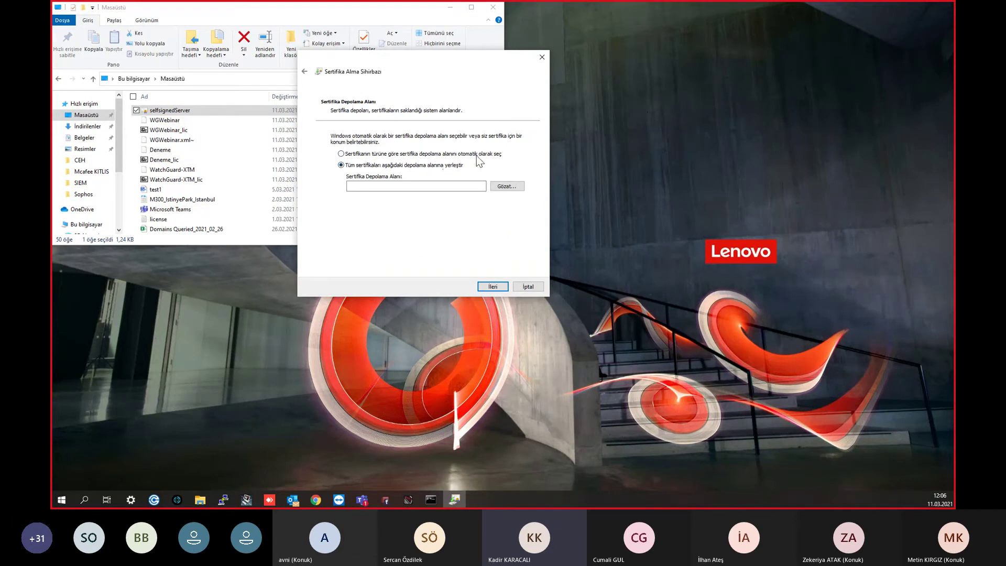
left_click(511, 187)
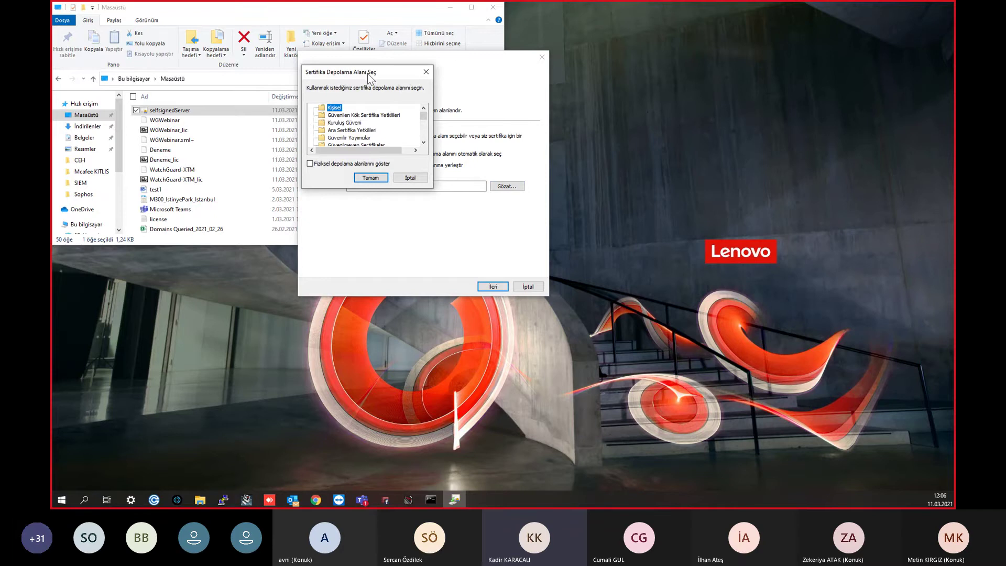
left_click_drag(368, 75, 362, 76)
left_click(371, 117)
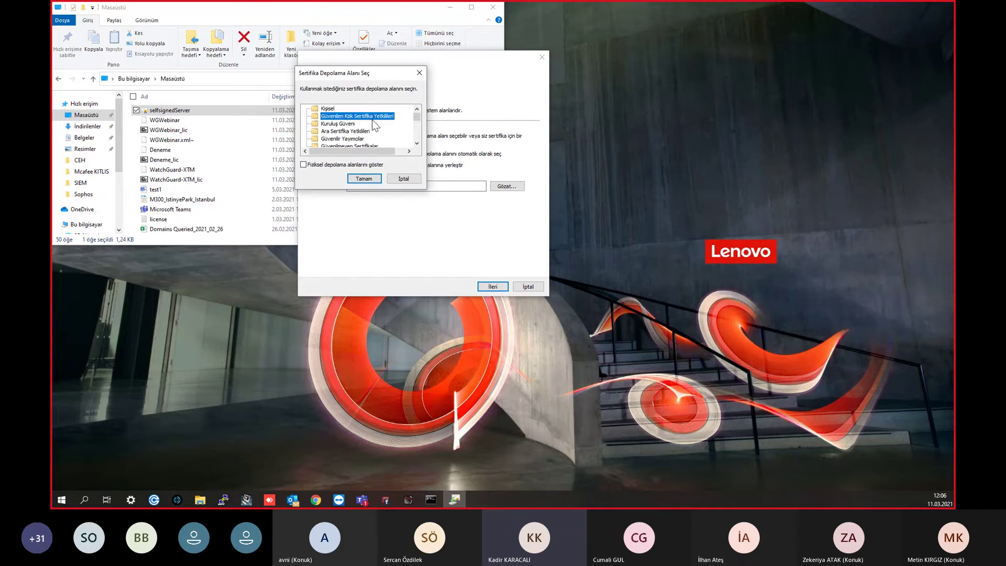
left_click(370, 177)
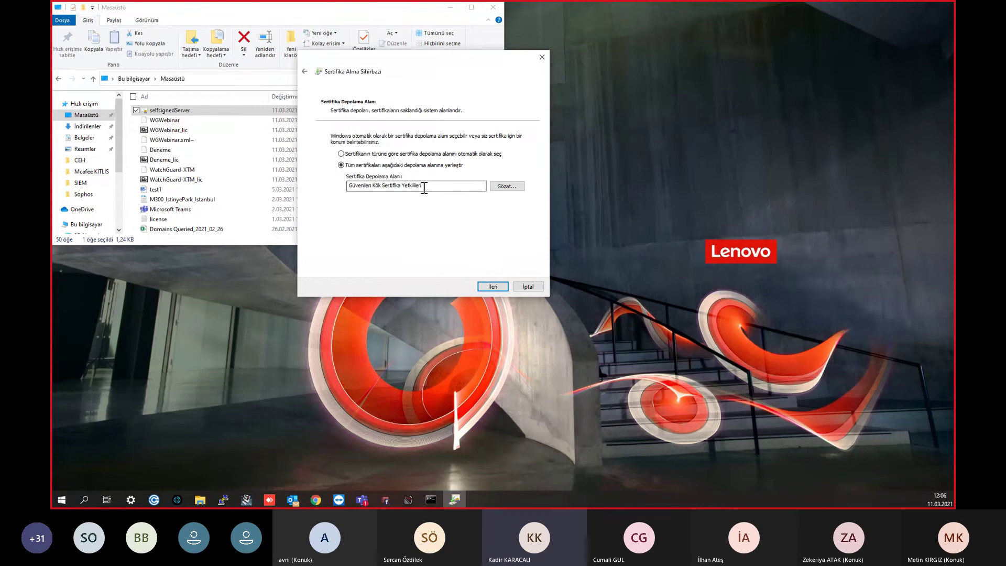
left_click(501, 288)
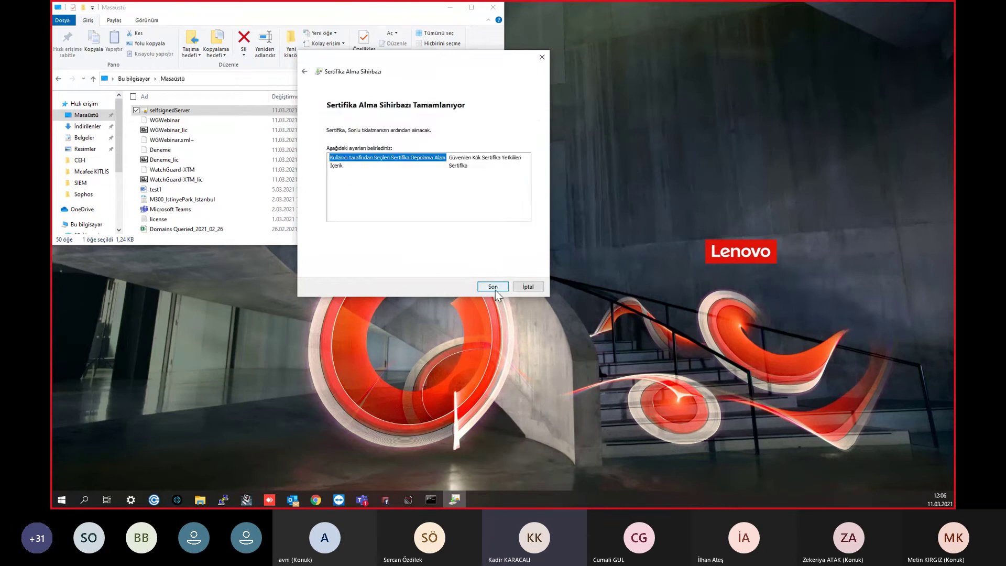
left_click(494, 289)
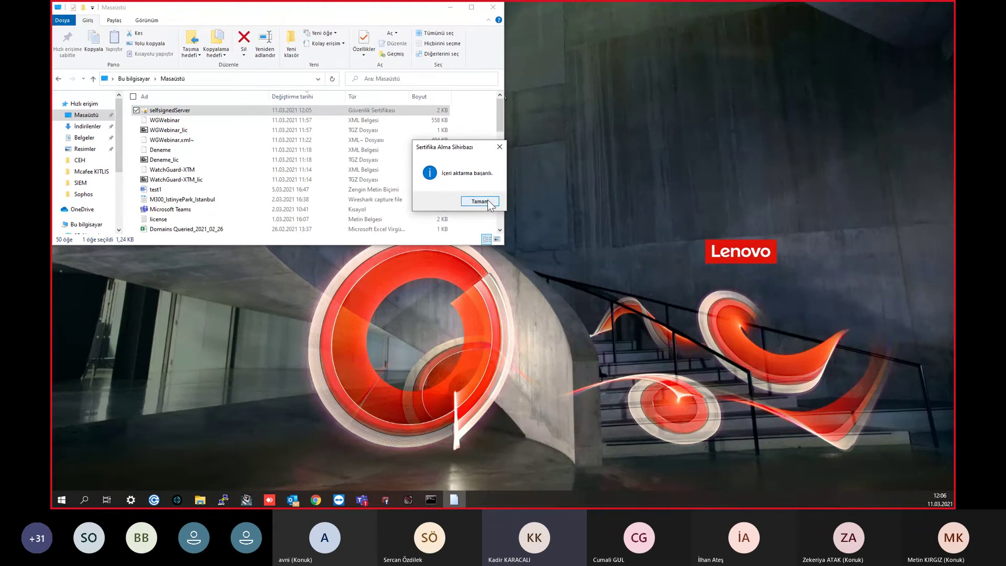
left_click(487, 202)
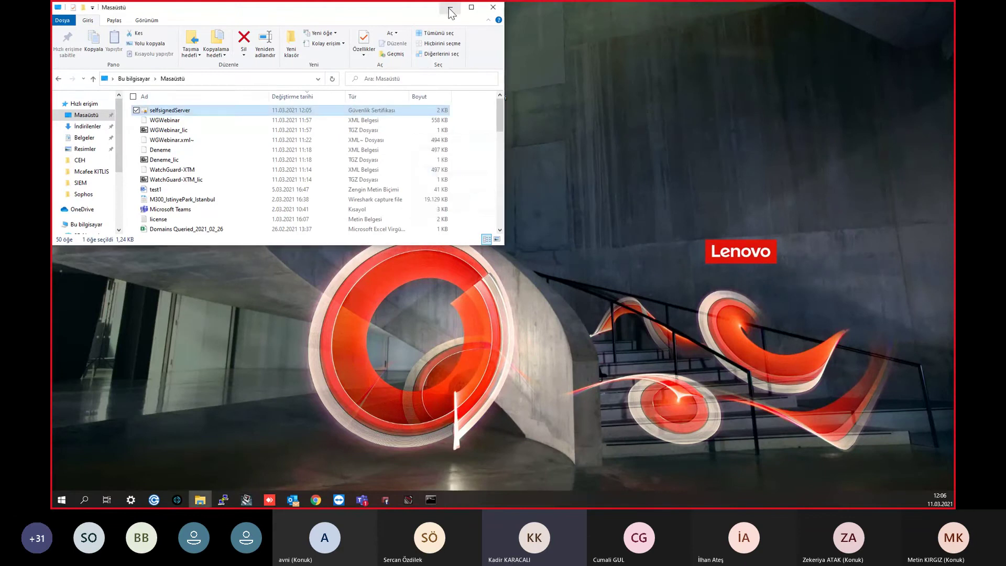
left_click(449, 9)
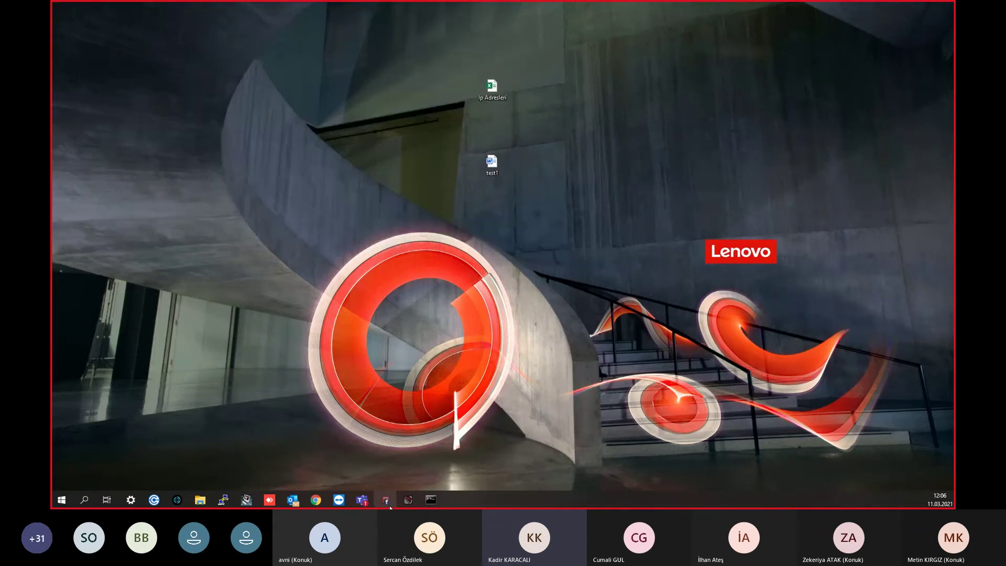
Step: Open the HTTPS-proxy policy and edit its proxy action
left_click(387, 501)
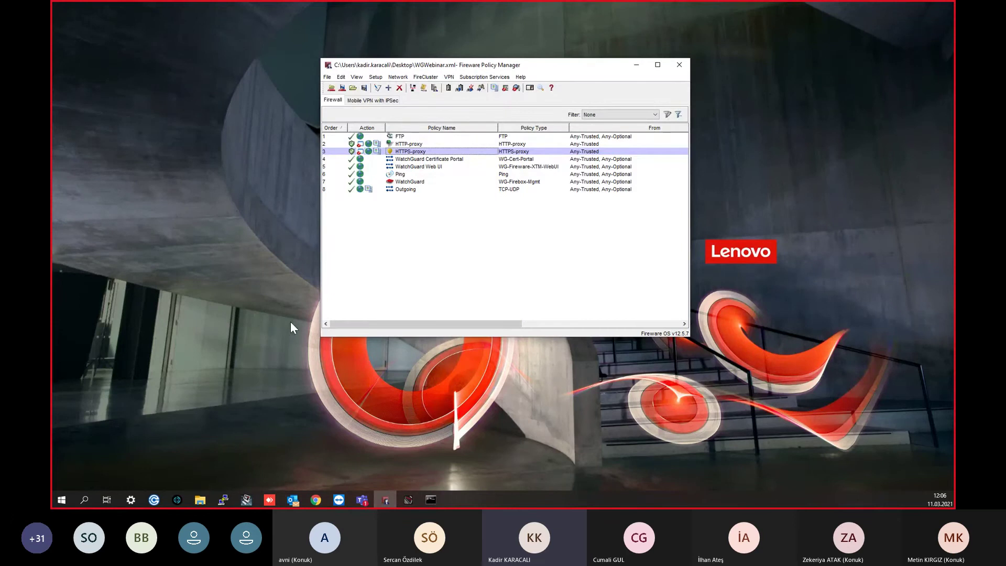
double_click(399, 152)
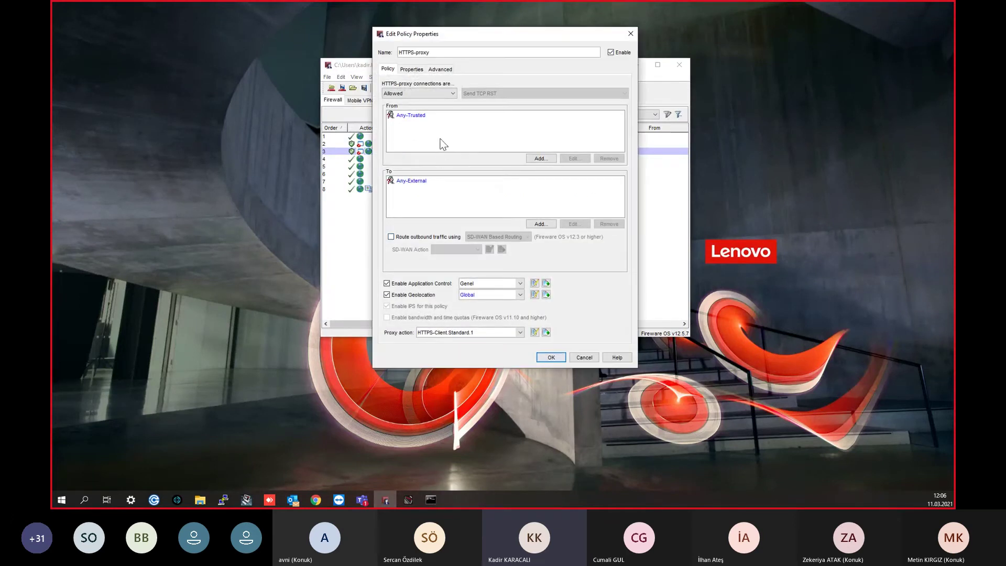
left_click(535, 332)
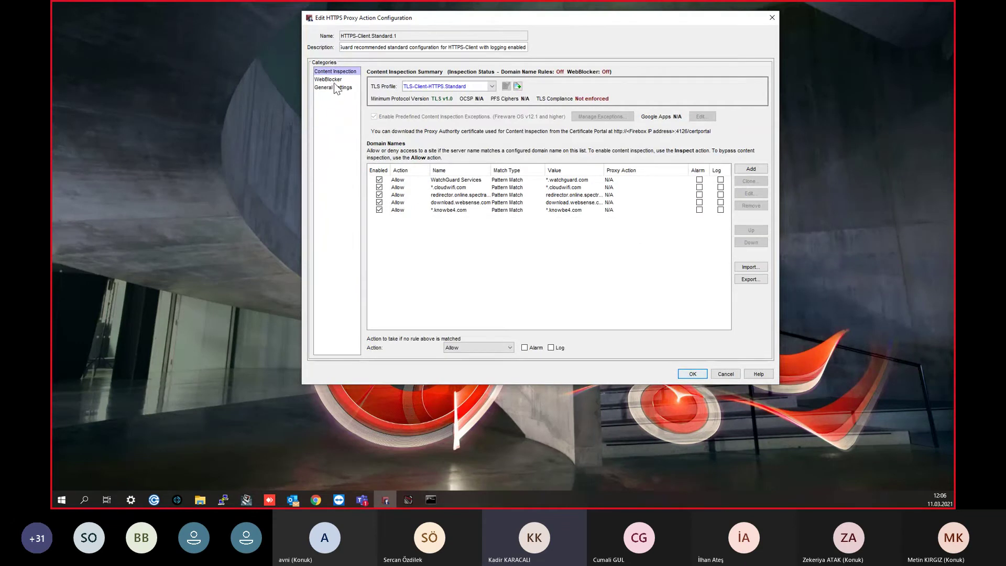
Step: Clone TLS-Client-HTTPS.Standard to TLS-Client-HTTPS.Standard.1, allowing only TLS-compliant traffic
left_click(476, 87)
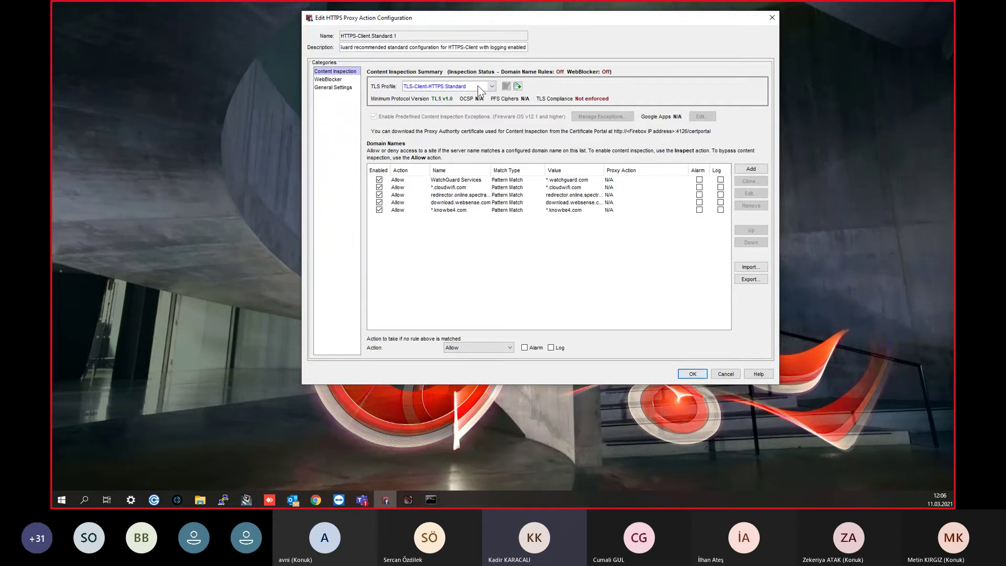
left_click(519, 87)
left_click(519, 87)
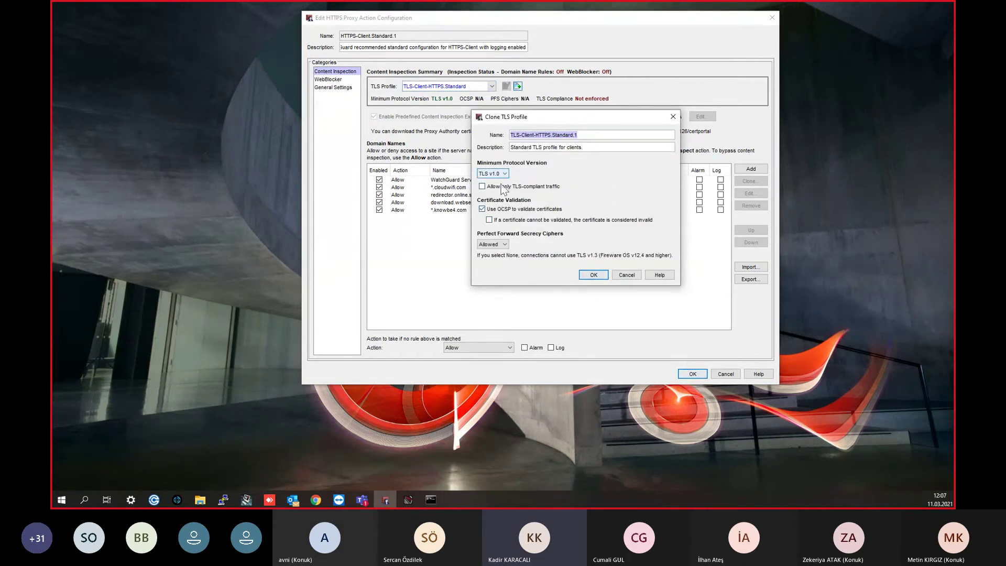
left_click(498, 173)
left_click(544, 186)
left_click(508, 187)
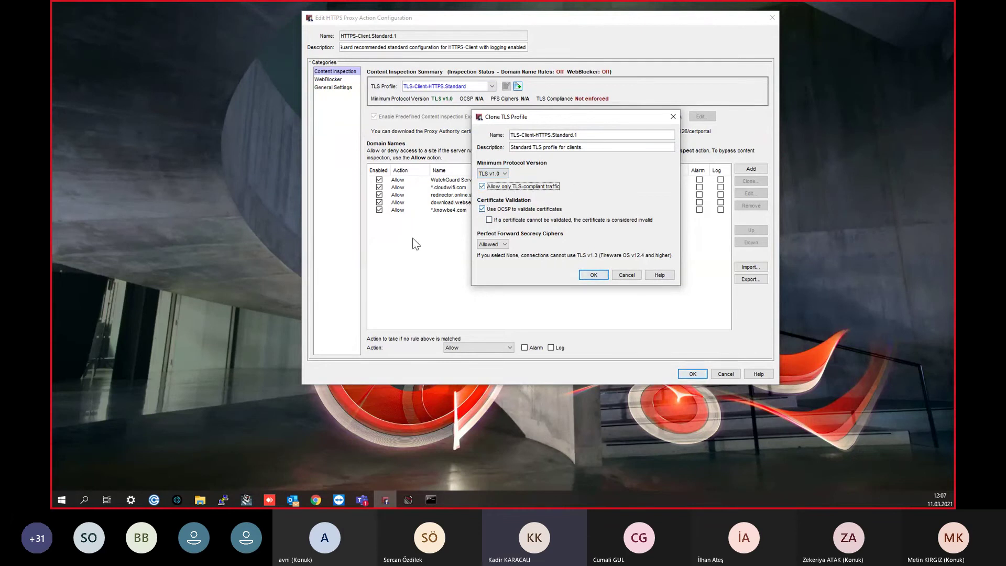
left_click(593, 276)
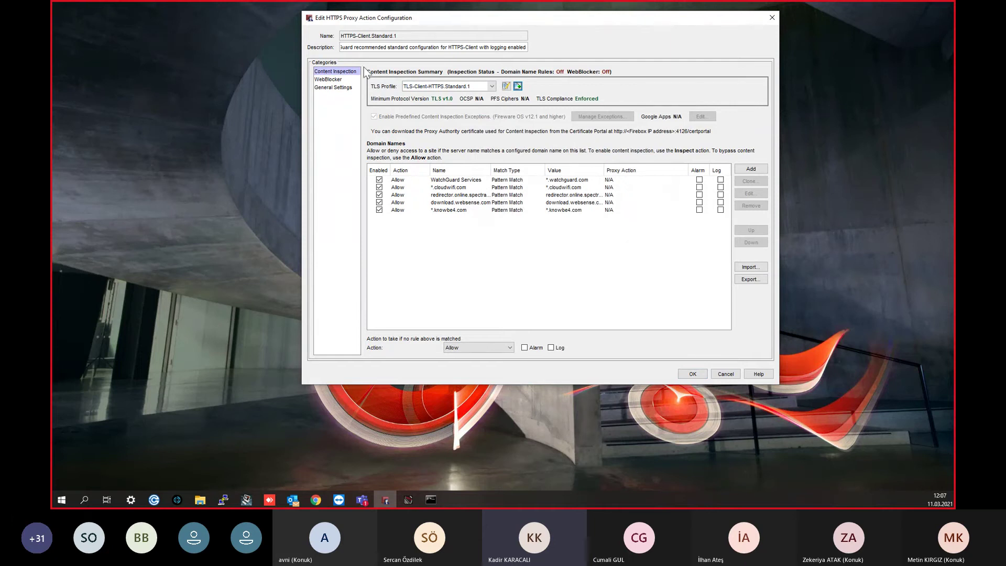
left_click(328, 80)
left_click(517, 180)
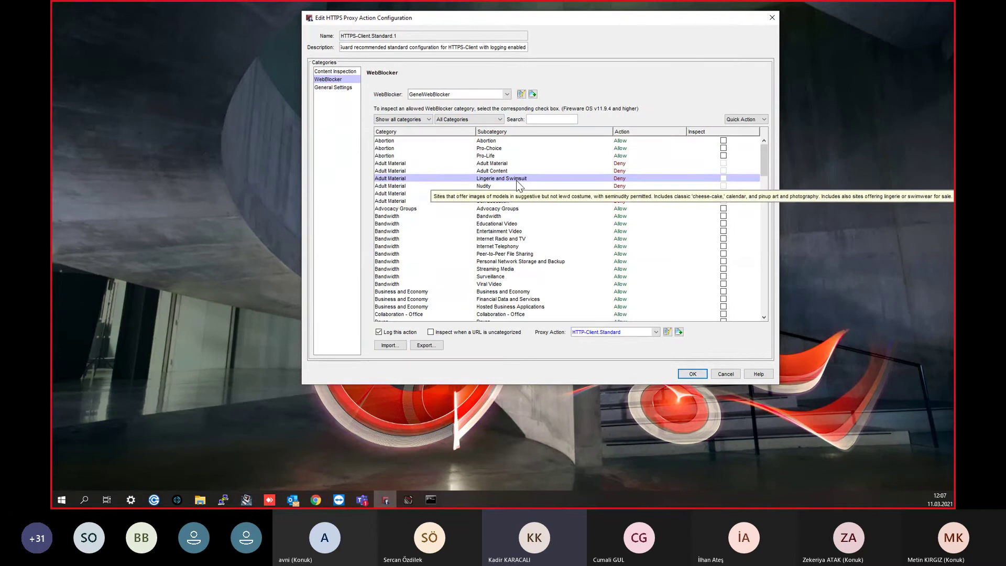
Step: Select all WebBlocker categories, set them to Inspect, and return to Content Inspection
key("ctrl+a")
left_click(765, 119)
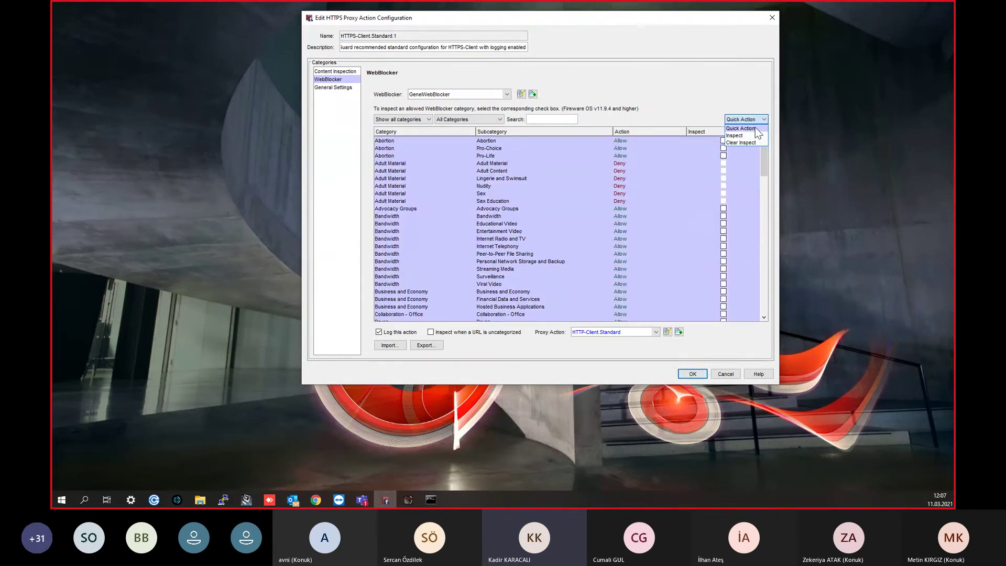
left_click(752, 135)
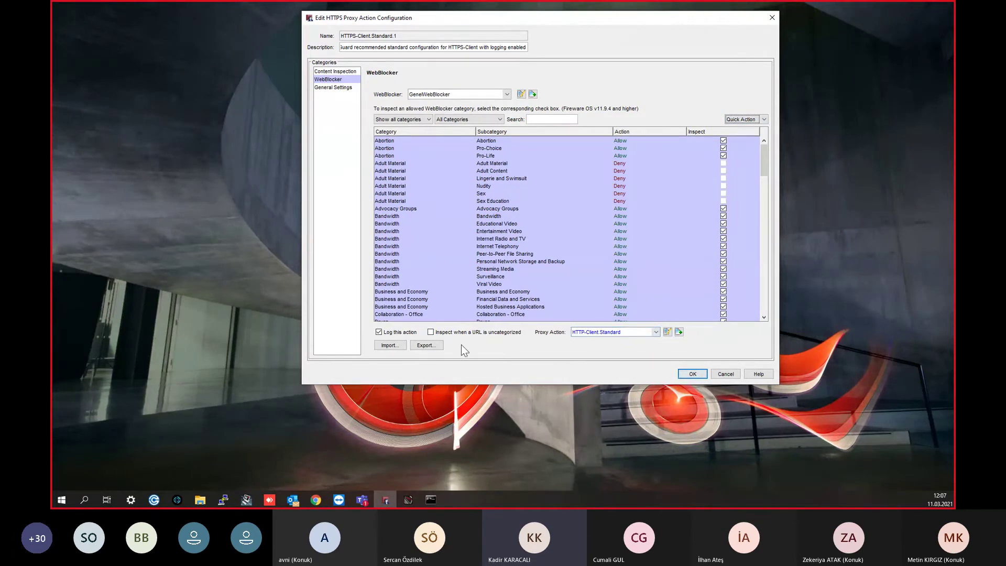
left_click(333, 72)
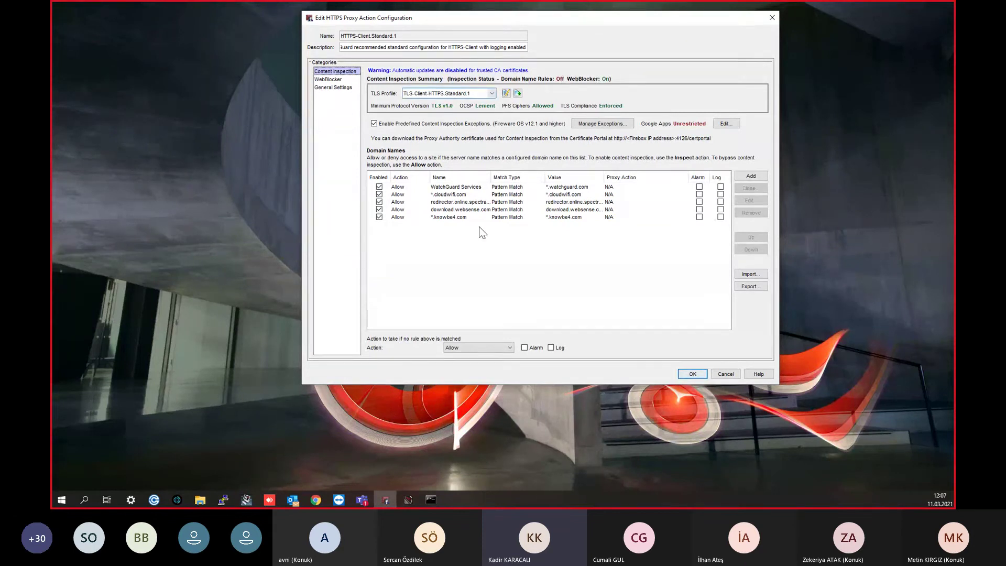
Step: Set unmatched domains to Inspect with proxy action Genel and review the exceptions unchanged
left_click(474, 347)
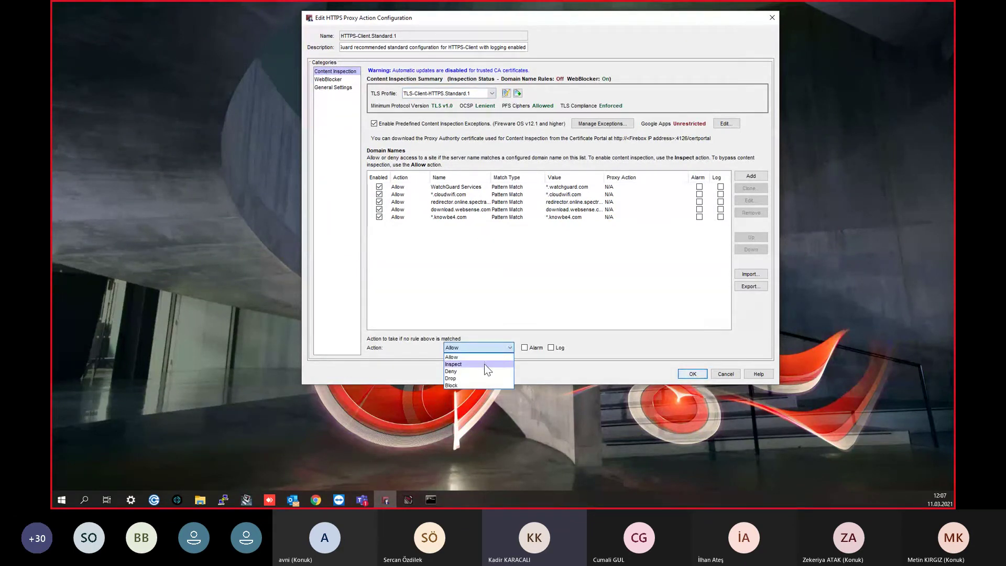
left_click(484, 363)
left_click(474, 348)
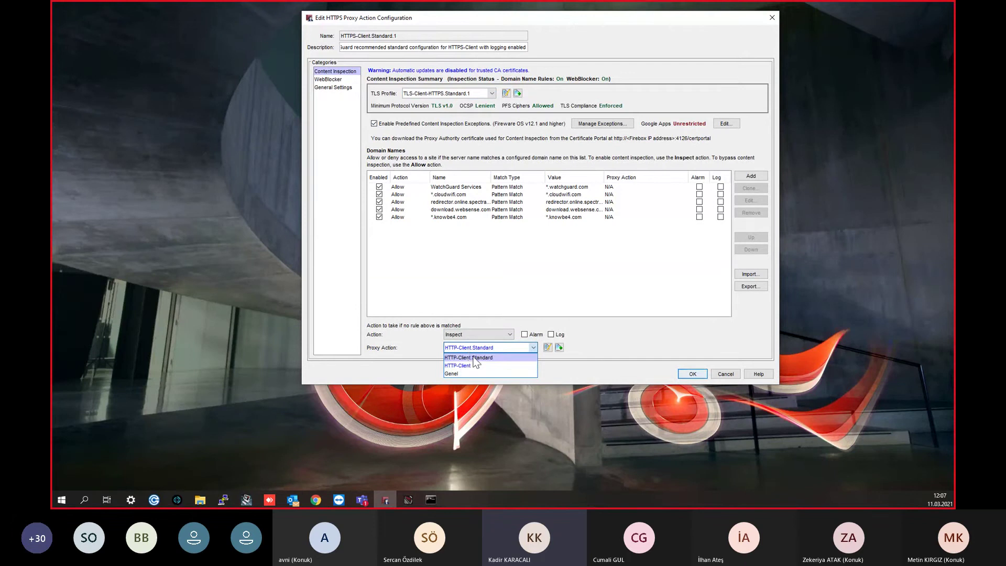
left_click(473, 372)
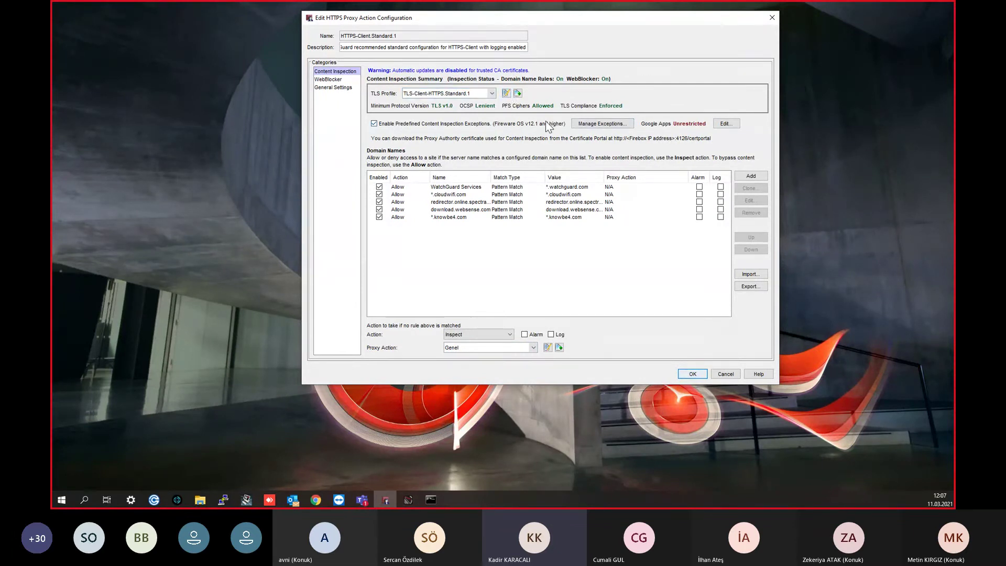
left_click(593, 125)
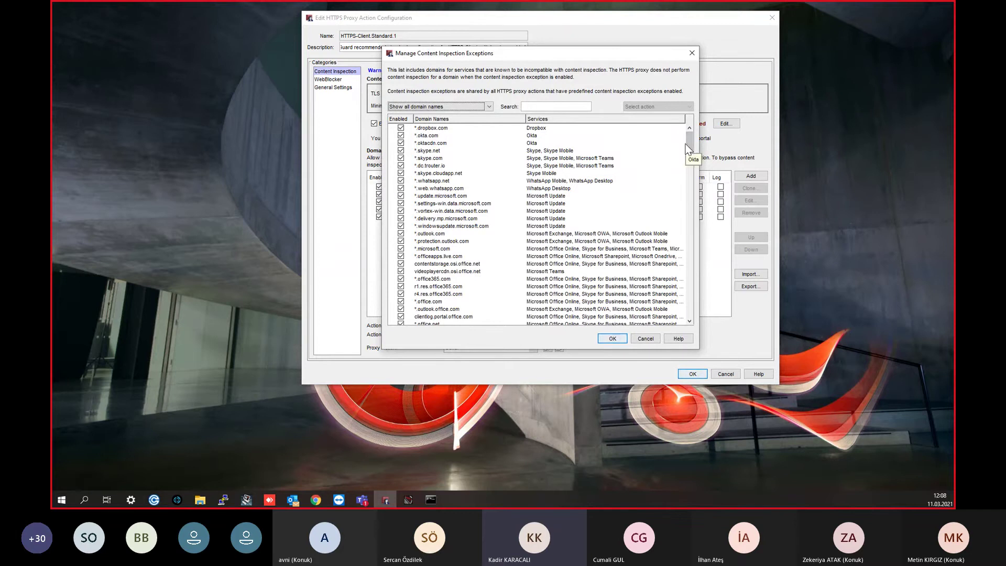
left_click_drag(688, 144, 692, 197)
left_click(401, 225)
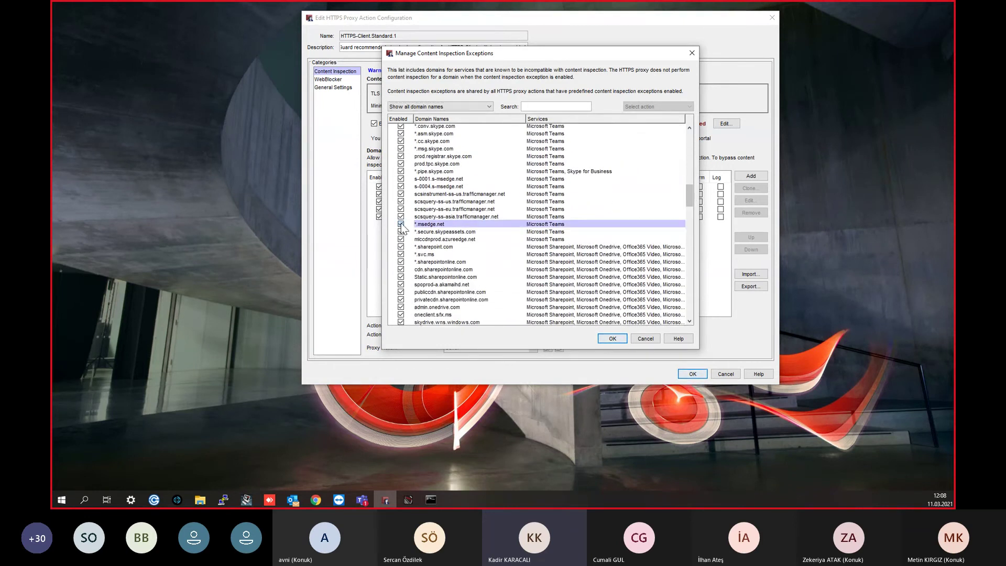
left_click_drag(689, 195, 692, 323)
left_click(612, 338)
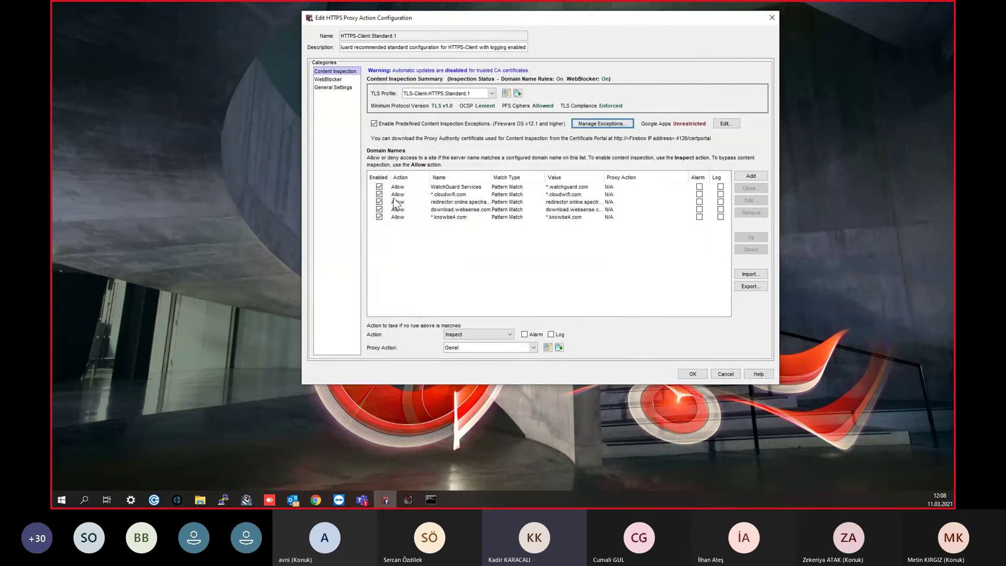
Step: Discard a trial domain name rule, save the proxy action, and enable CA certificate auto-updates
left_click(761, 176)
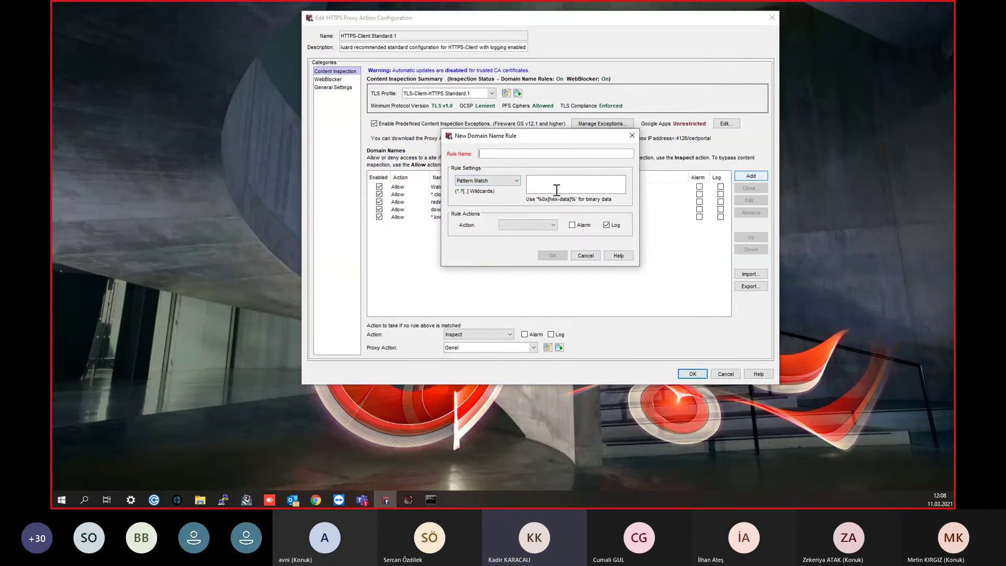
left_click(511, 178)
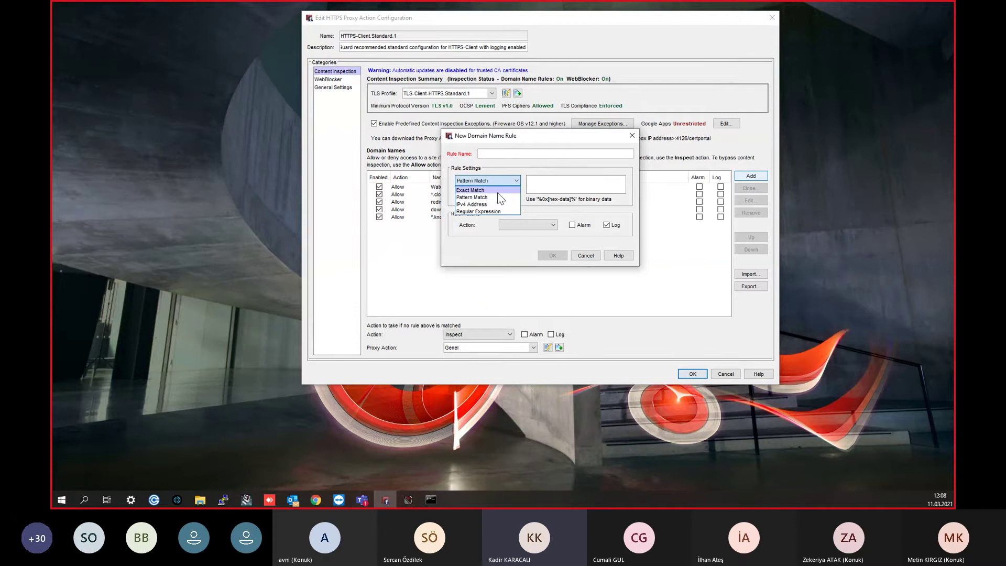
left_click(498, 193)
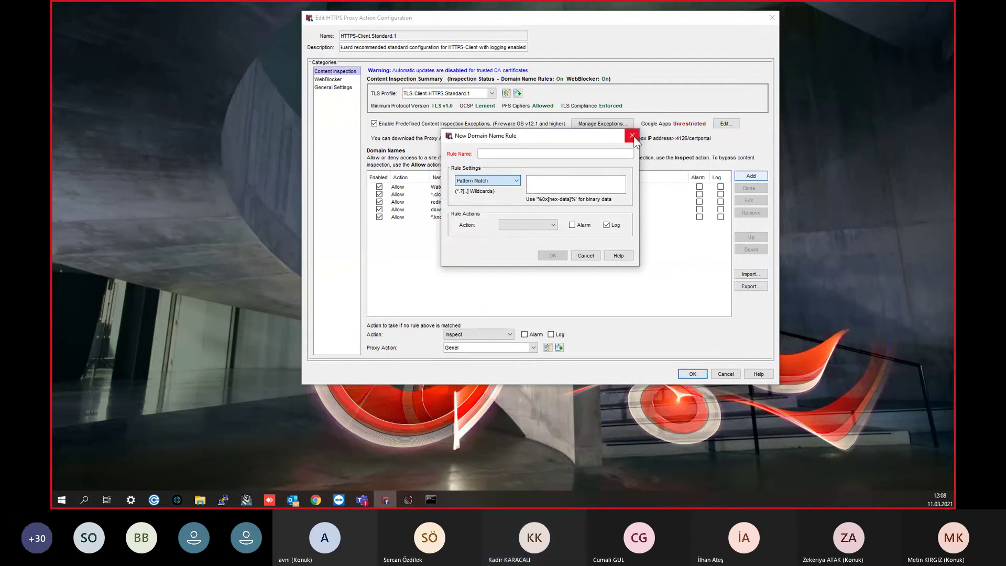
left_click(635, 138)
left_click(689, 373)
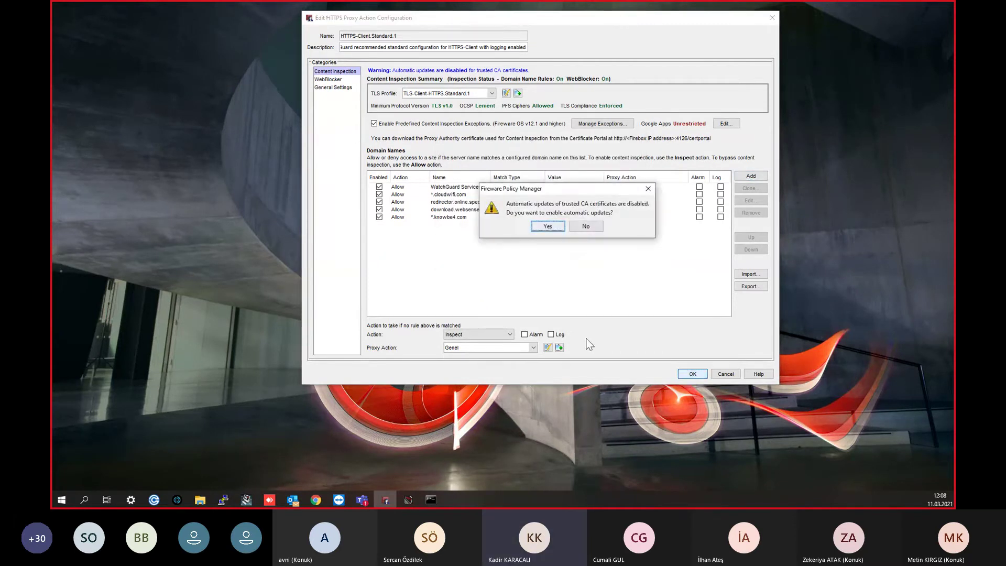
left_click(545, 227)
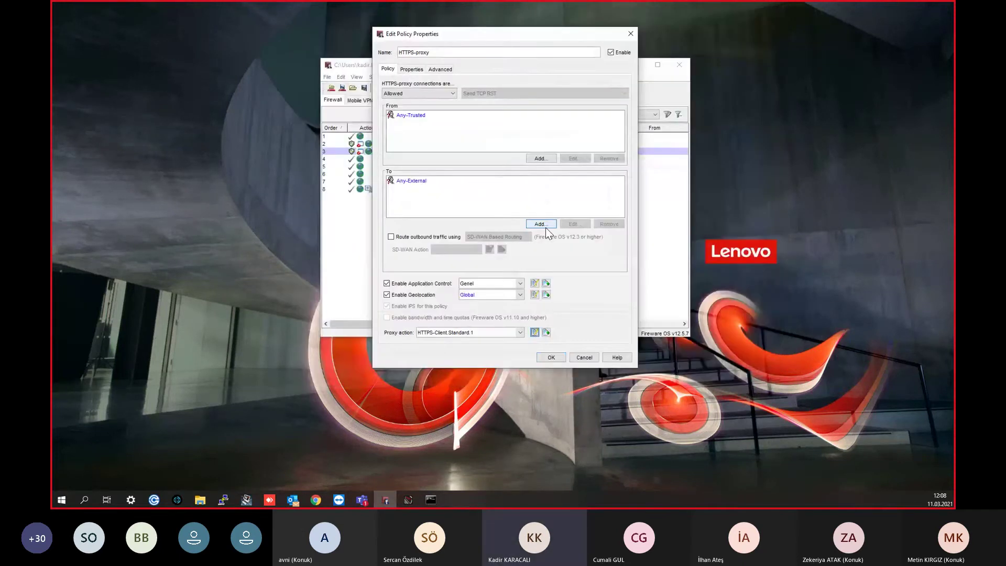
Step: Save the configuration to the Firebox using the admin passphrase and as WGWebinar.xml
key("Return")
key("ctrl+t")
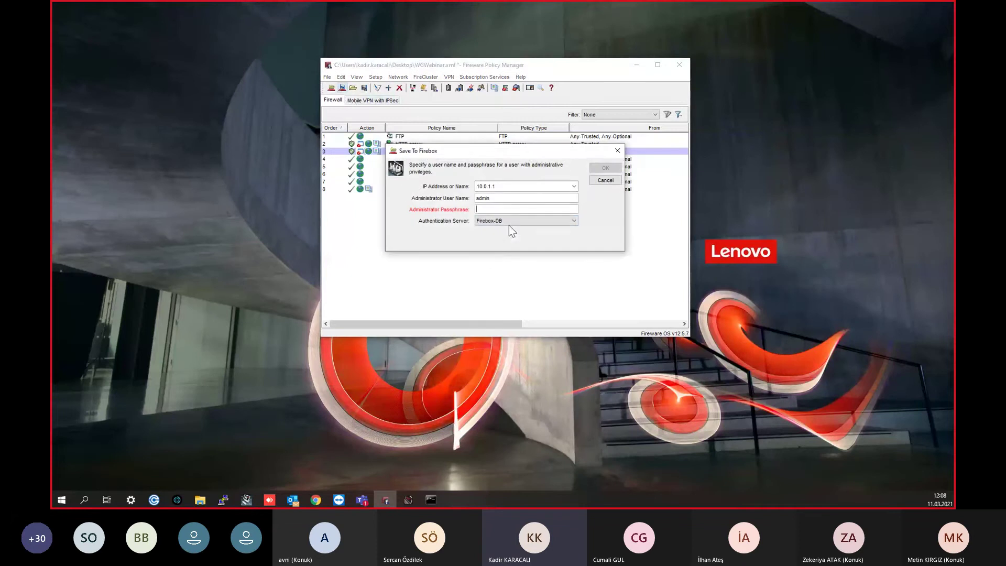
left_click(507, 209)
type("•••••")
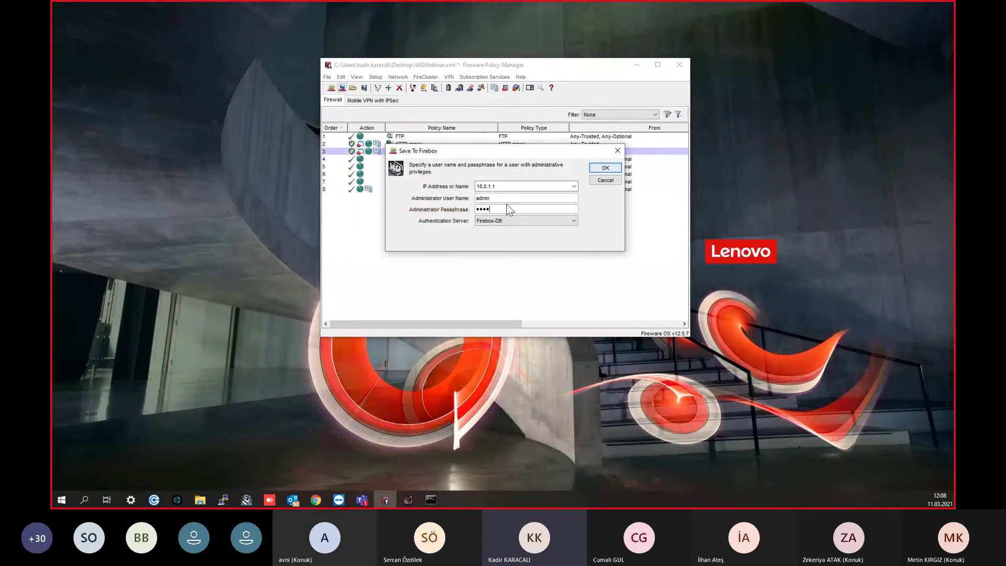
type("•••")
key("Return")
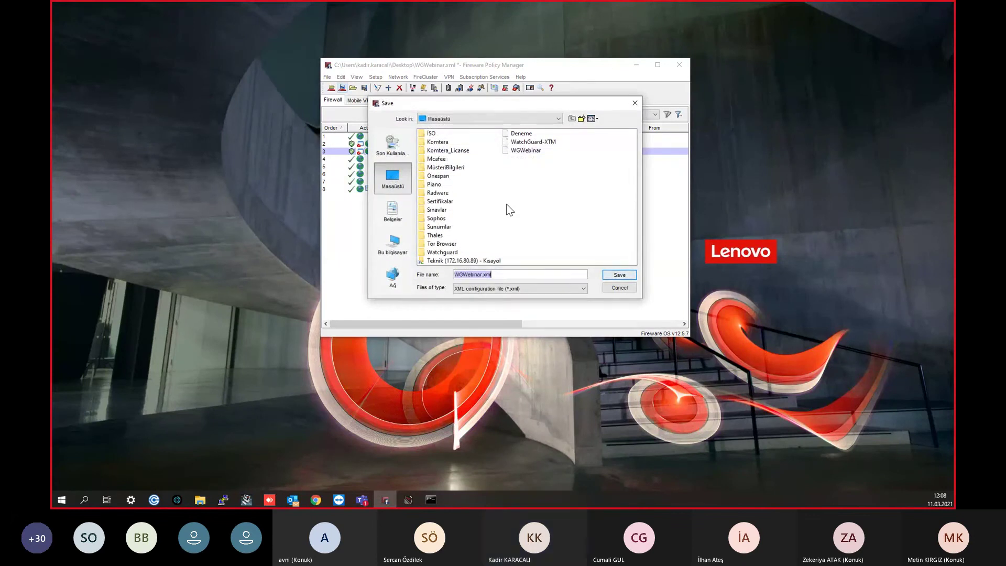
key("Return")
key("Return")
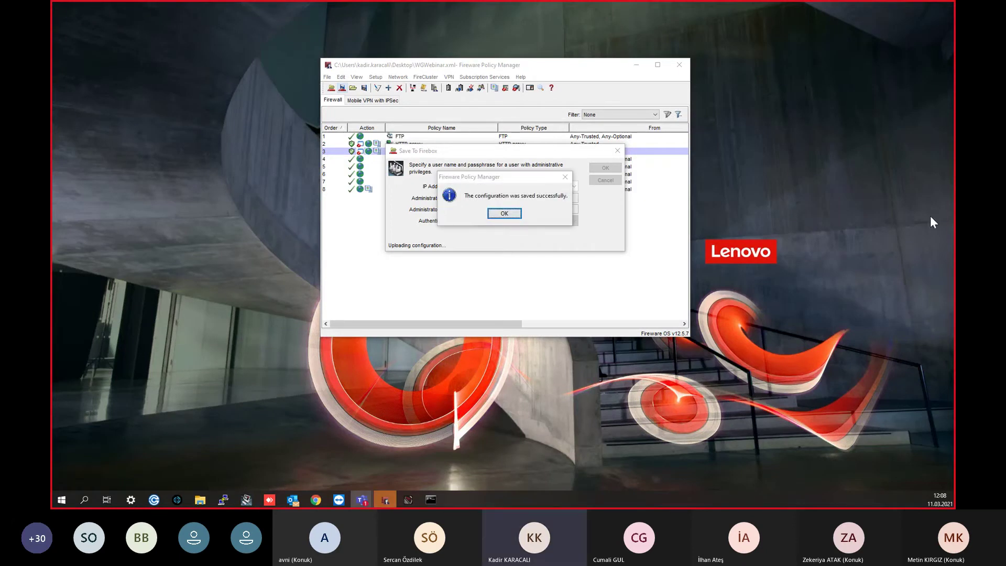
left_click(494, 216)
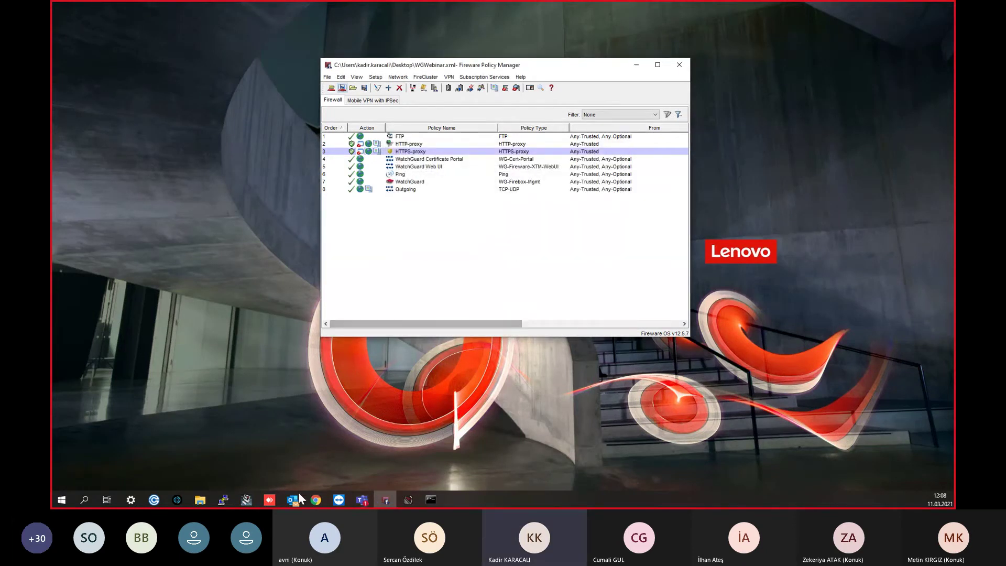
Step: Reload facebook.com's privacy error and open the same address in a new incognito window
left_click(315, 499)
left_click(92, 26)
left_click(389, 314)
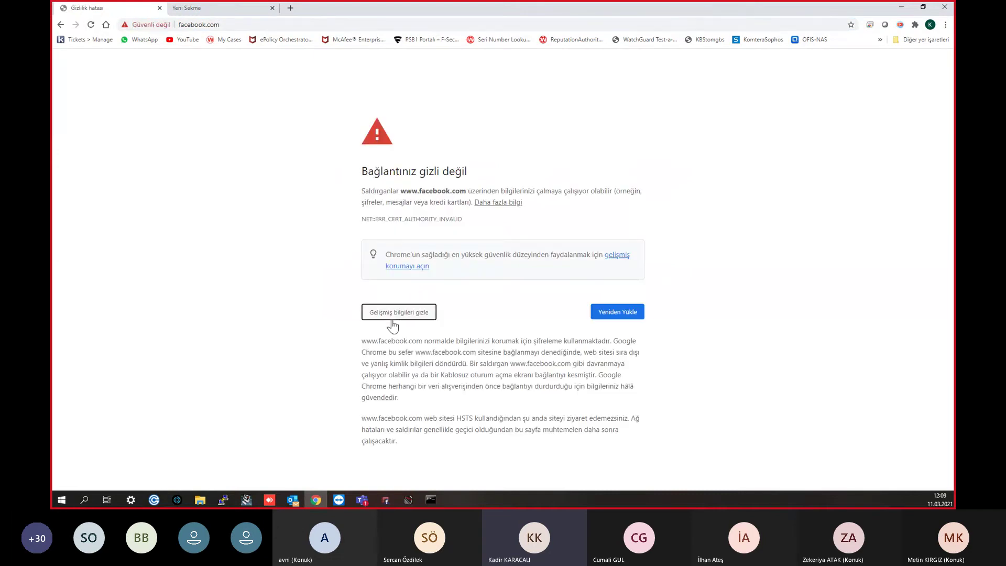
left_click(198, 25)
key("ctrl+c")
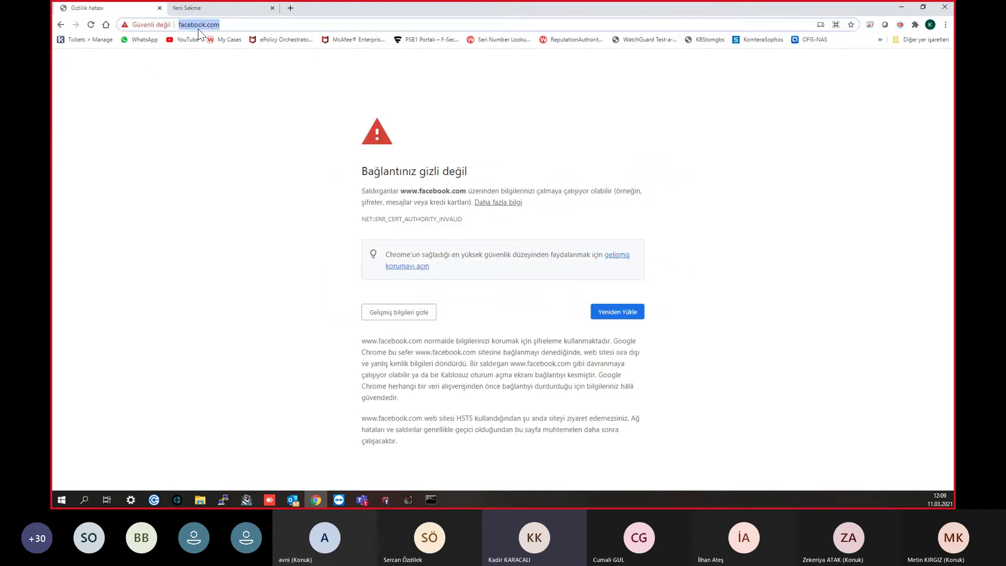
left_click(945, 24)
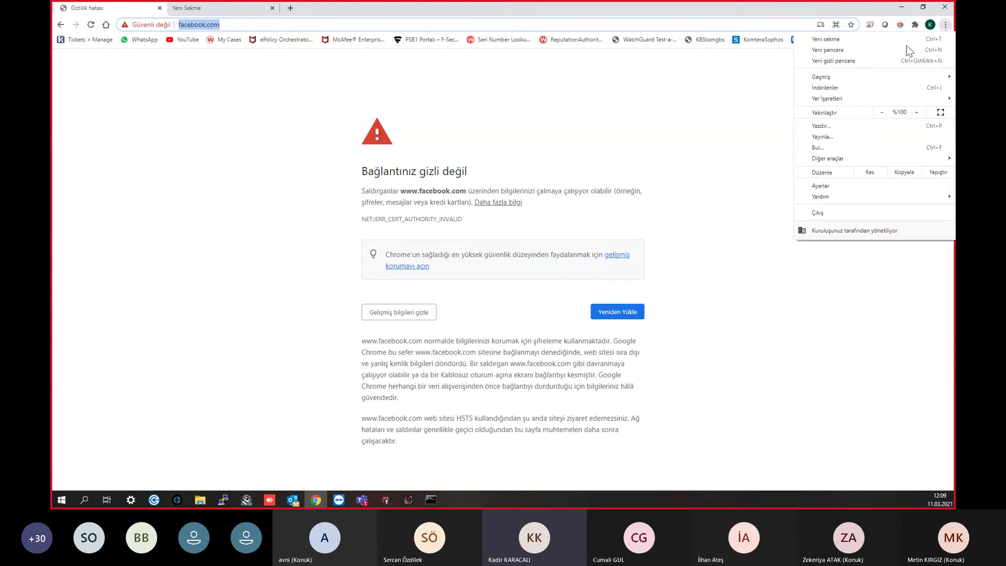
left_click(844, 65)
key("ctrl+v")
key("Return")
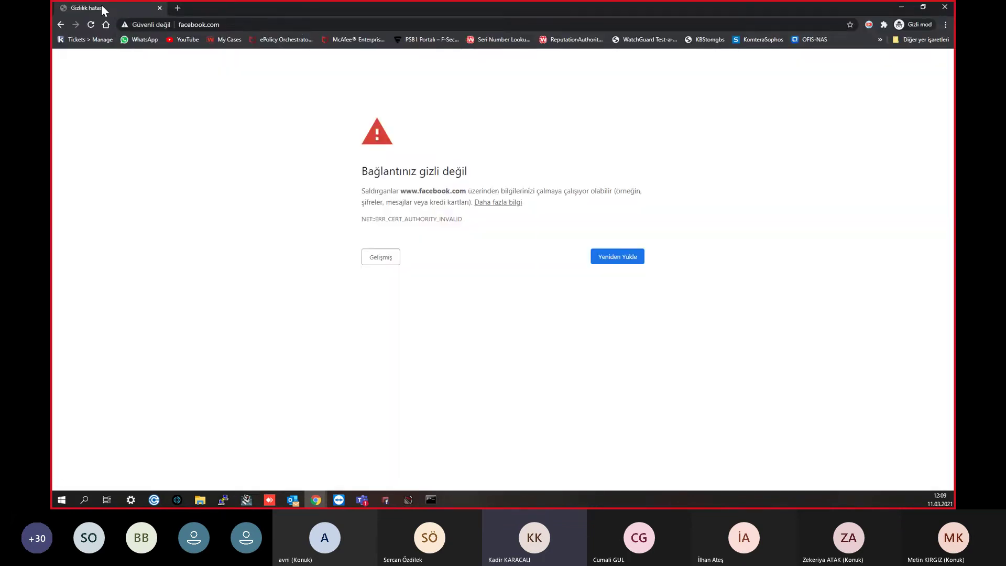
Step: Confirm the site's certificate is issued by Fireware HTTPS Proxy
left_click(121, 23)
left_click(143, 118)
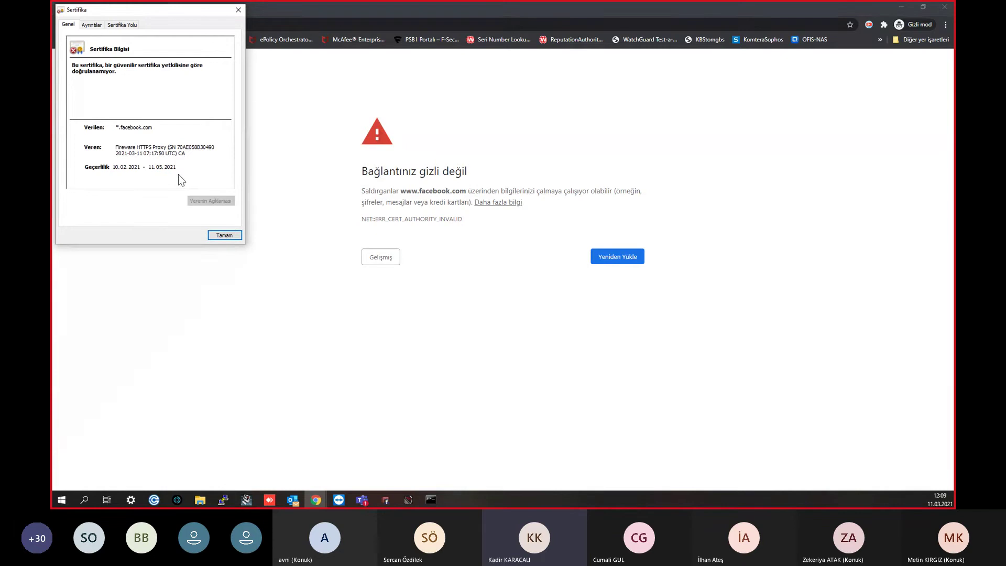
left_click(224, 235)
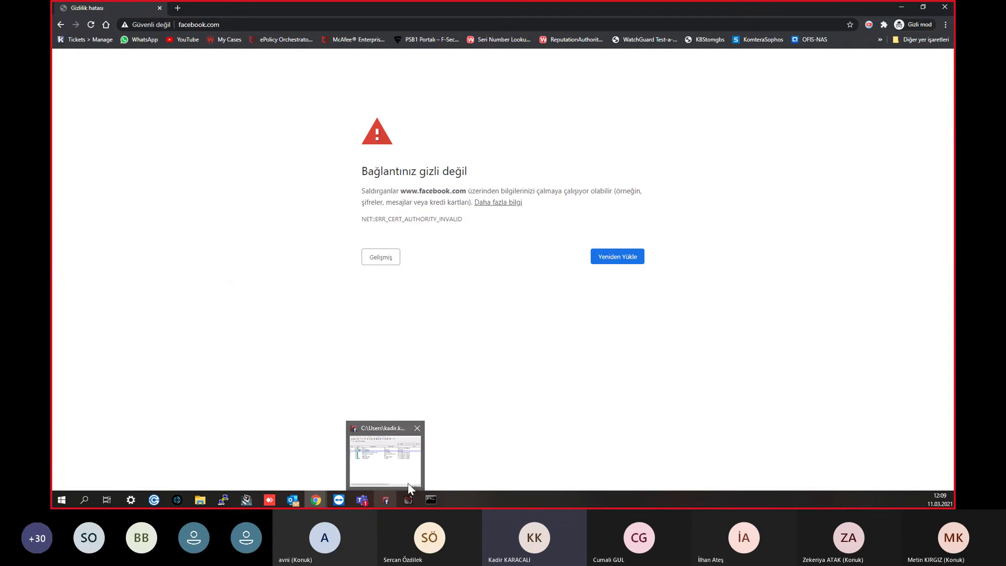
mouse_move(408, 503)
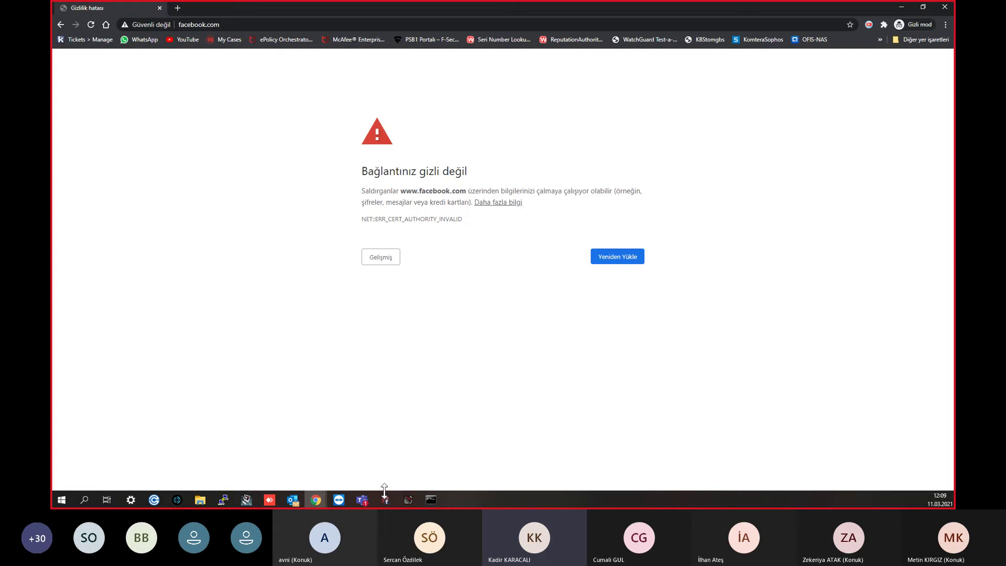
left_click(415, 496)
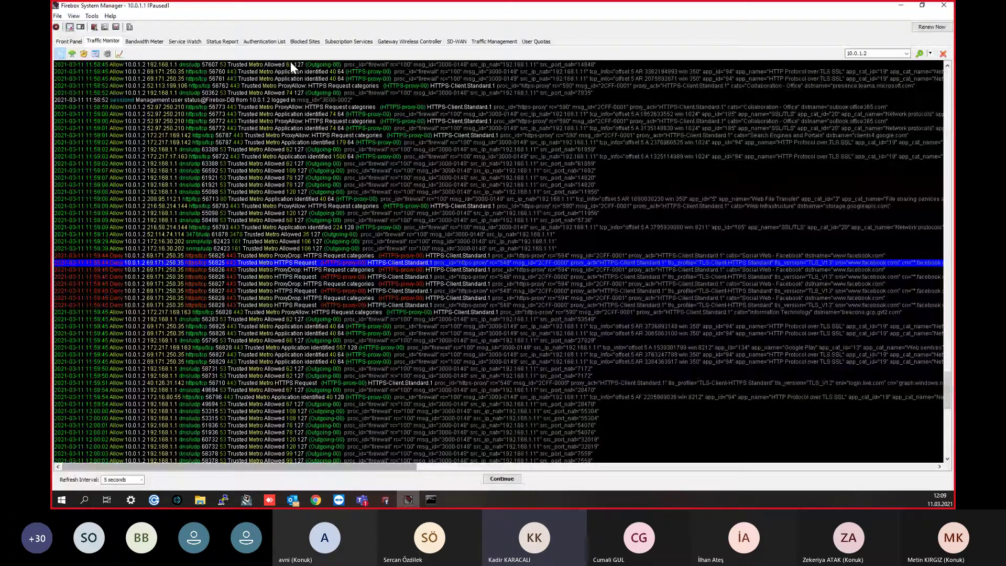
left_click(185, 40)
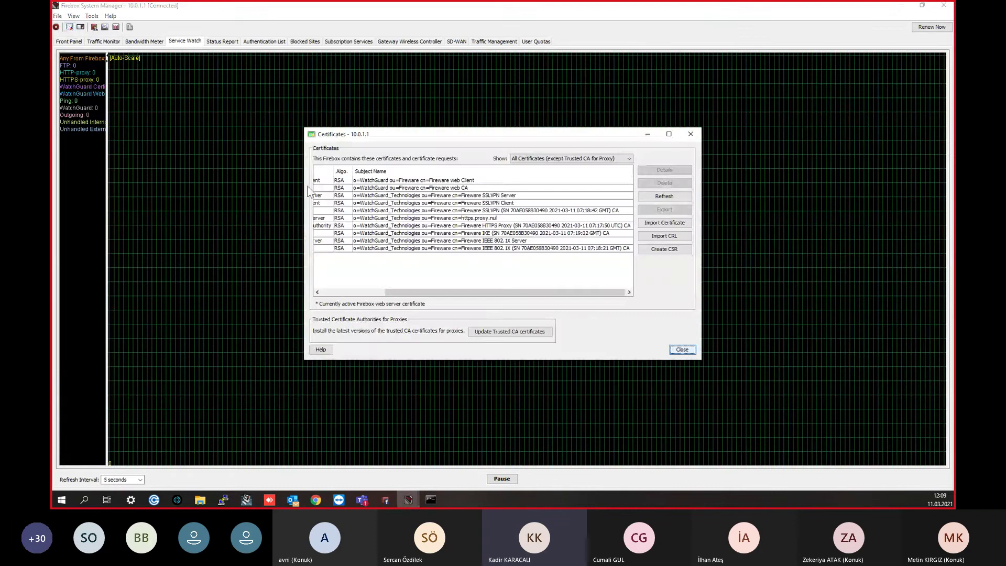
left_click(476, 219)
double_click(476, 224)
left_click(550, 236)
scroll(551, 236, "down", 1)
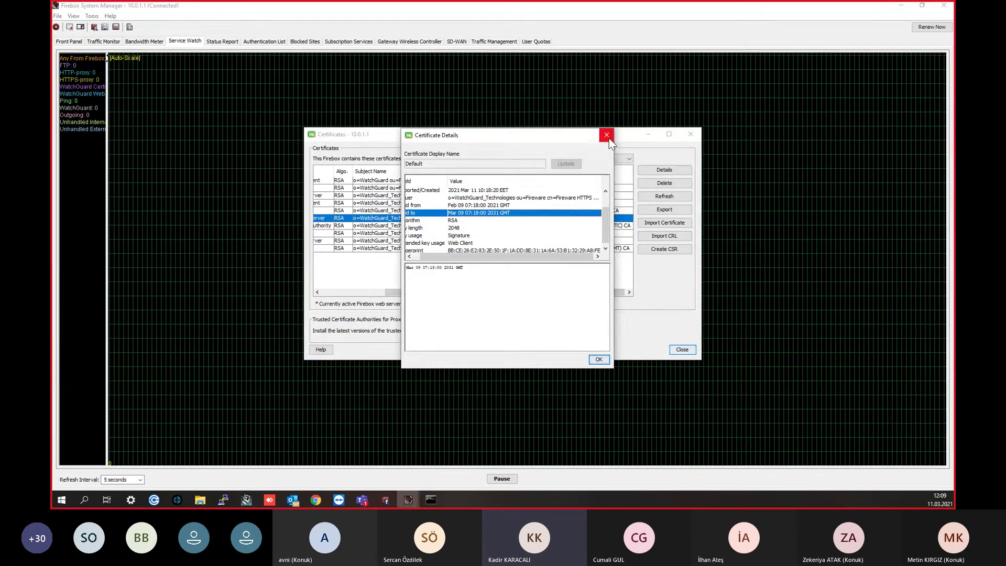
left_click(608, 135)
left_click_drag(489, 293, 422, 293)
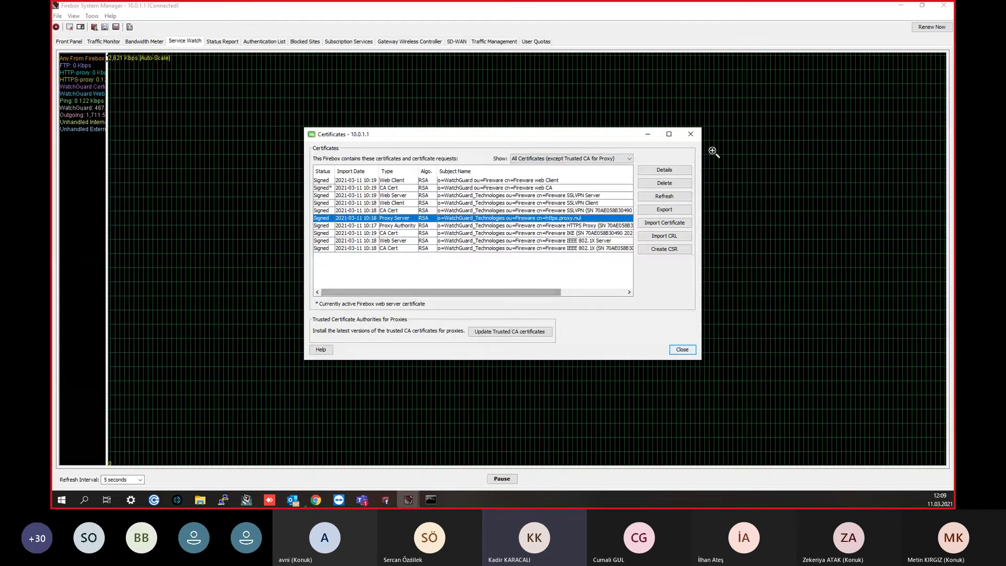
left_click(691, 134)
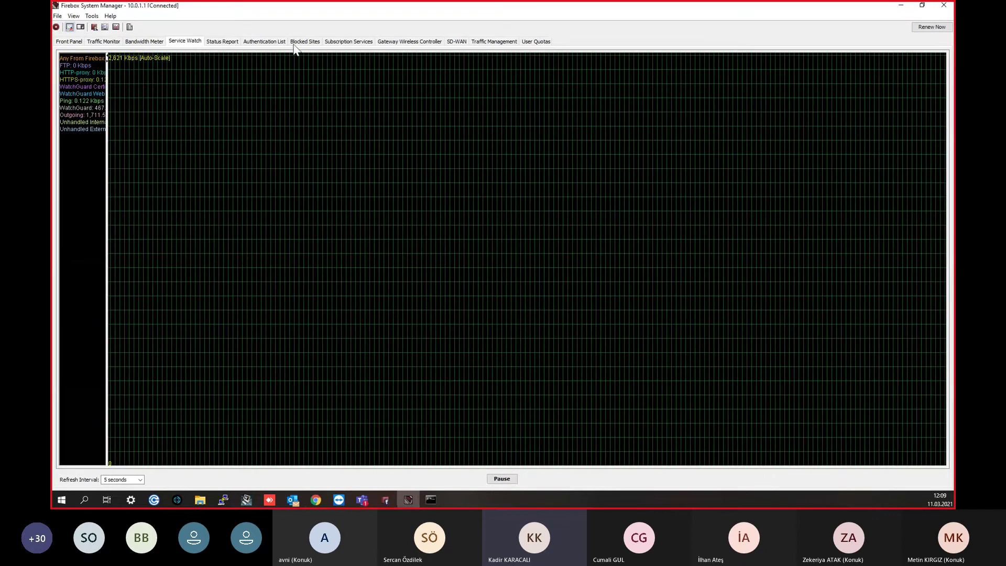
left_click(349, 42)
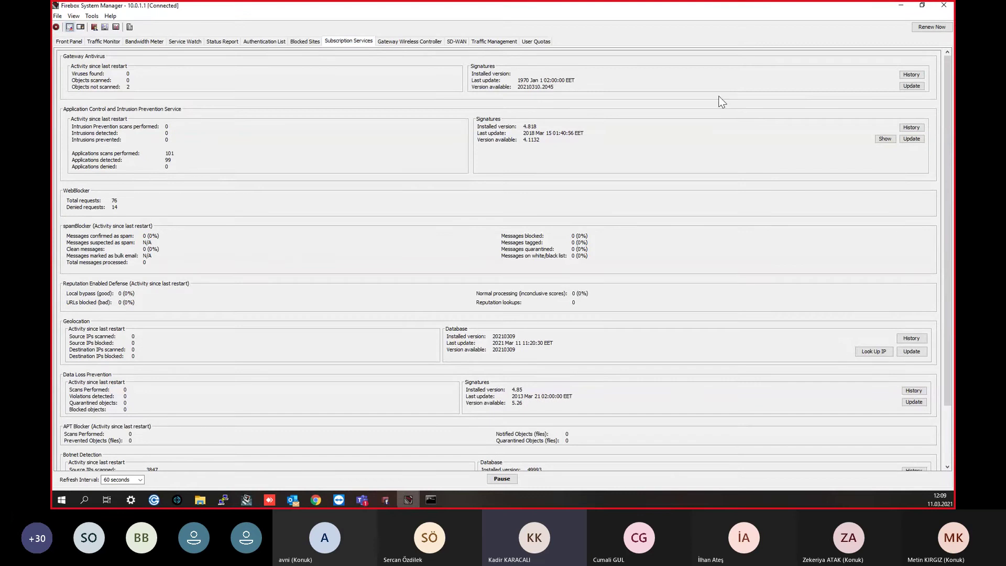
left_click(901, 7)
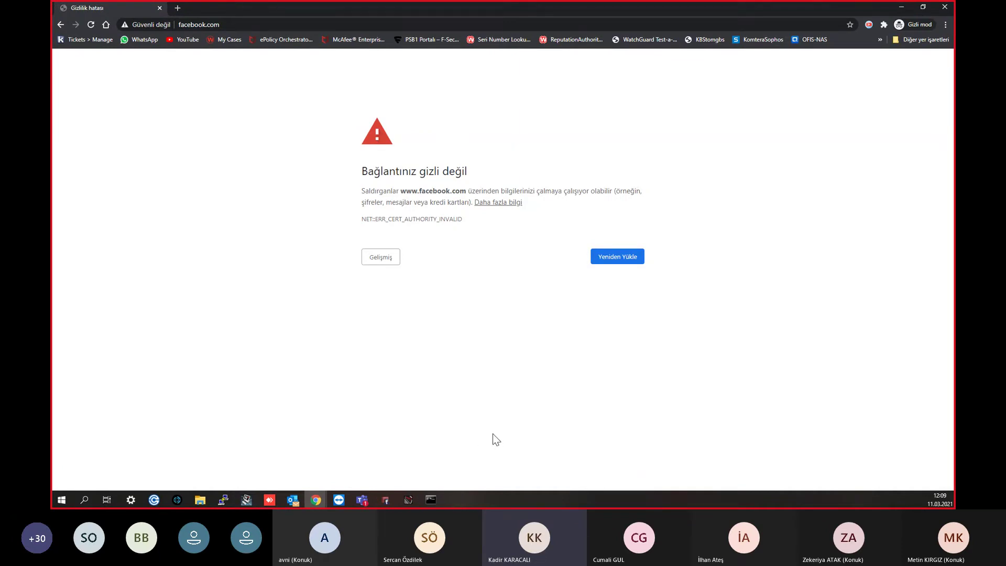
Step: Check the page's cookies and certificate, then close the incognito window and minimize Chrome
left_click(148, 26)
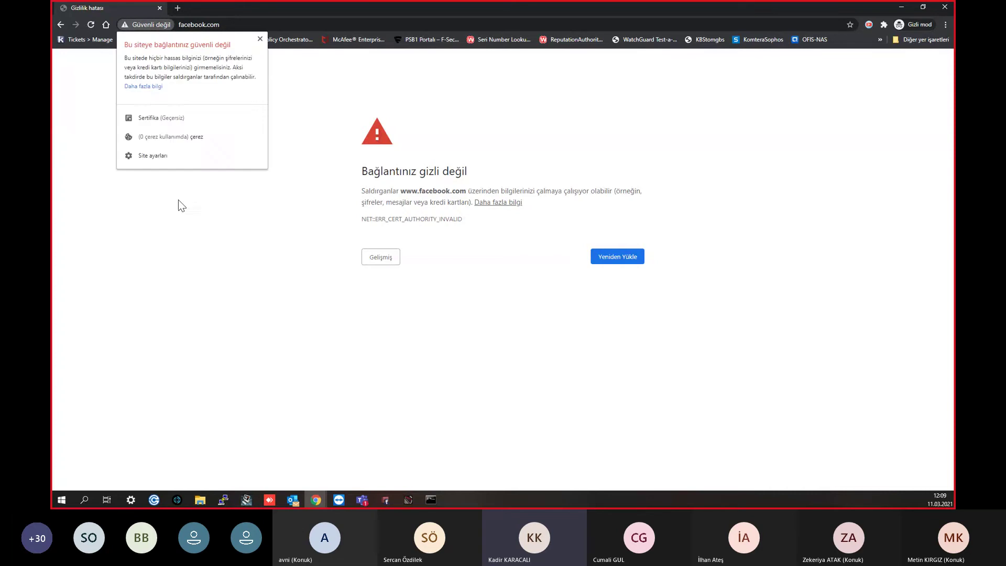
left_click(165, 132)
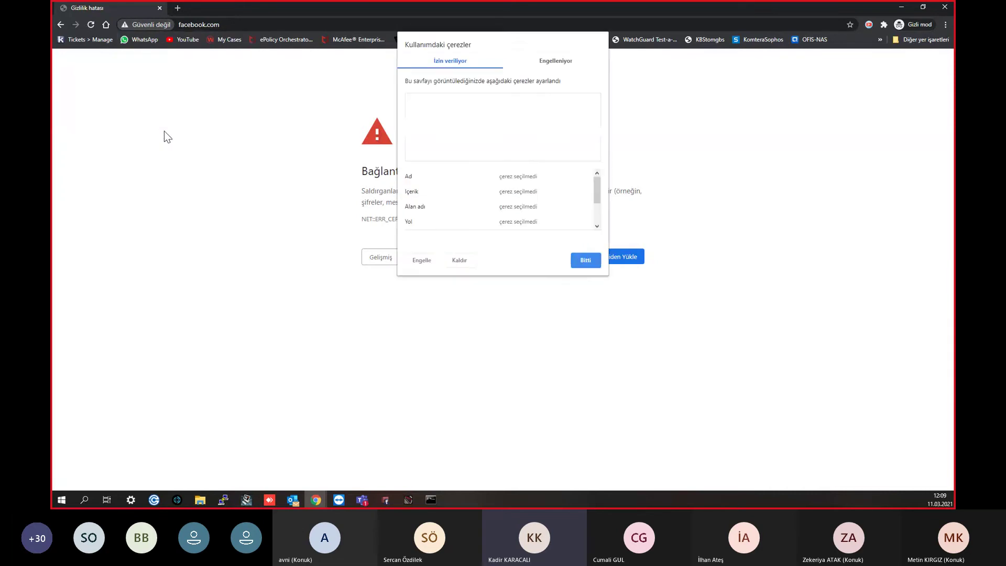
left_click(585, 259)
left_click(136, 27)
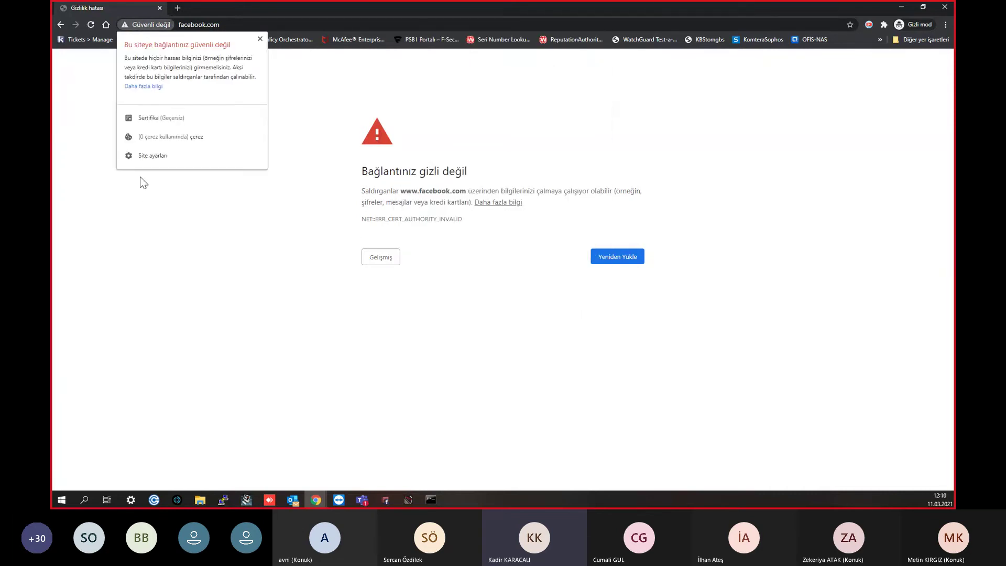
left_click(149, 119)
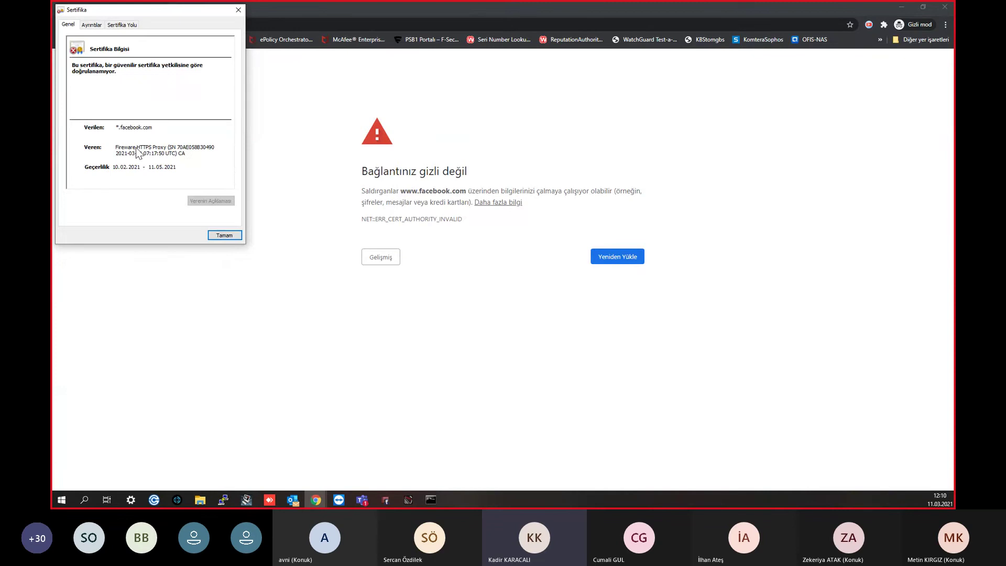
left_click(222, 236)
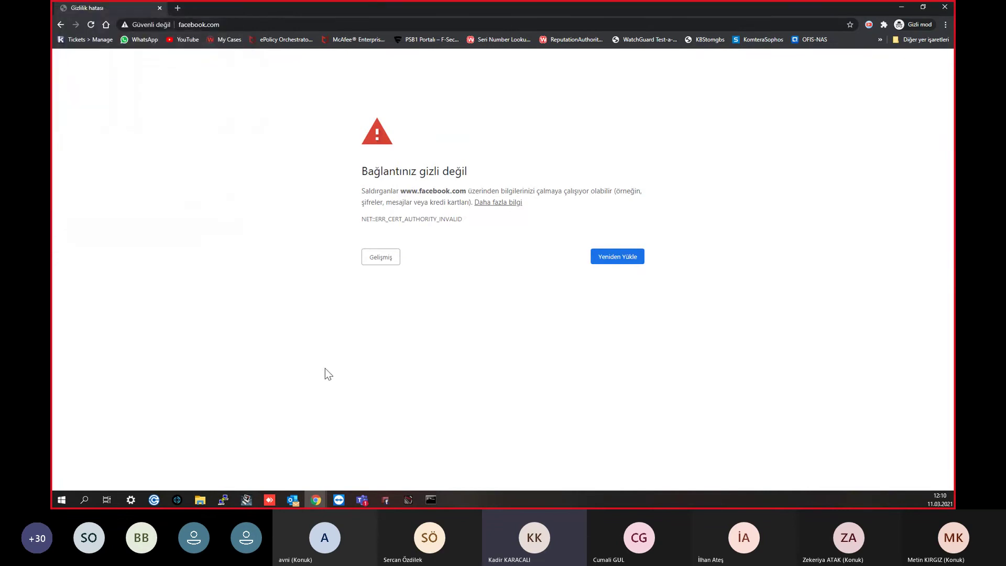
left_click(160, 8)
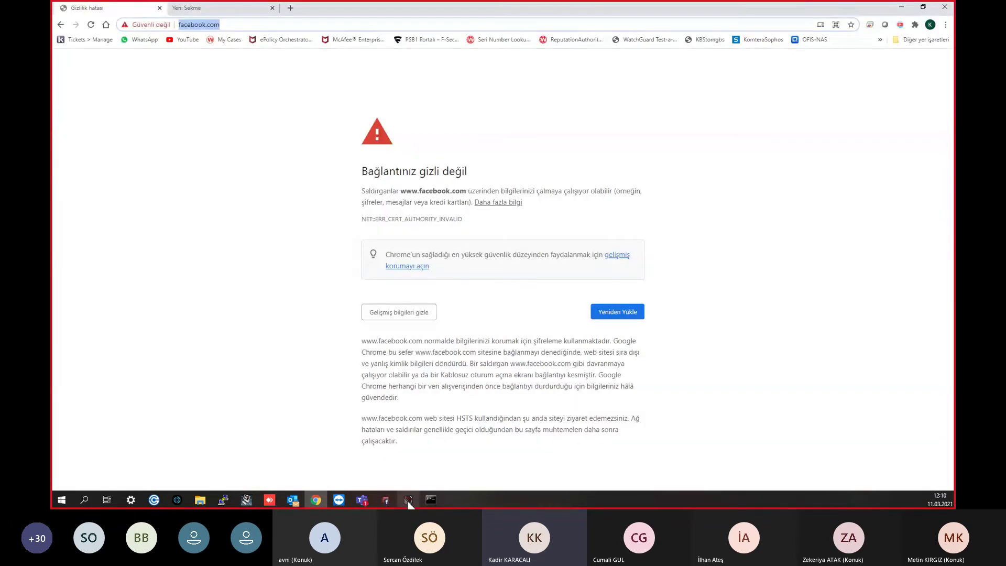
left_click(901, 7)
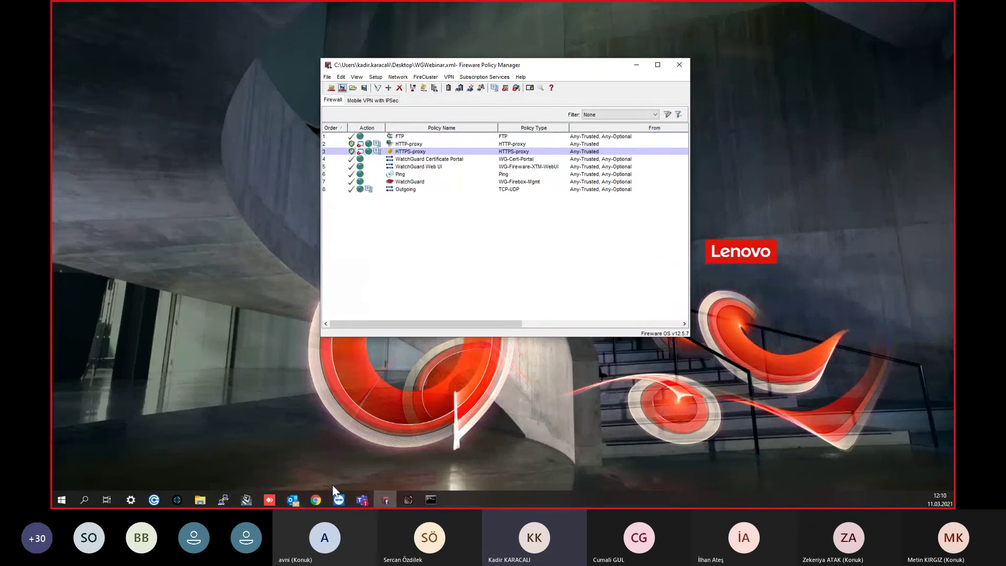
Step: Restore Policy Manager and start adding a policy from the policy list
left_click(387, 499)
left_click(387, 499)
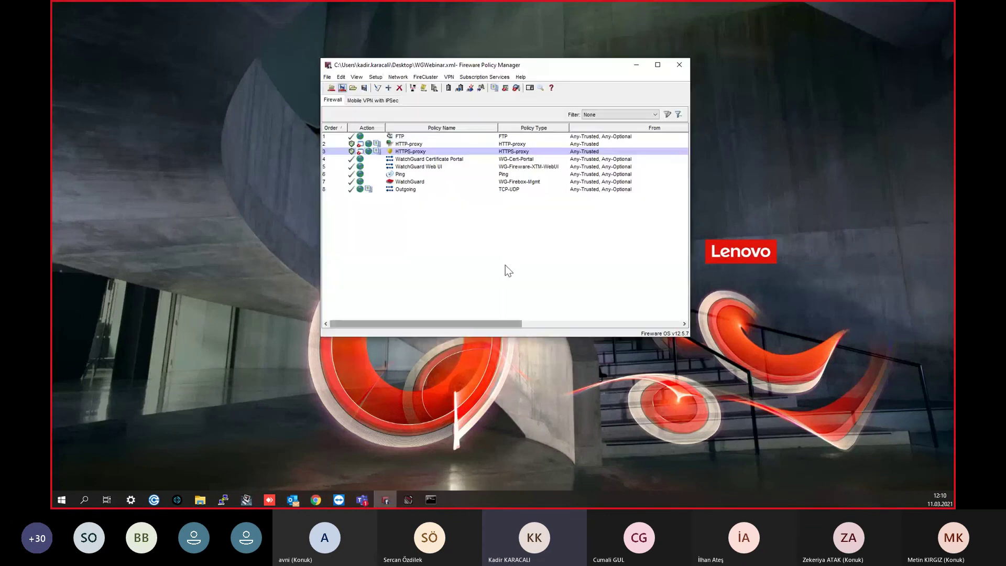
left_click(422, 153)
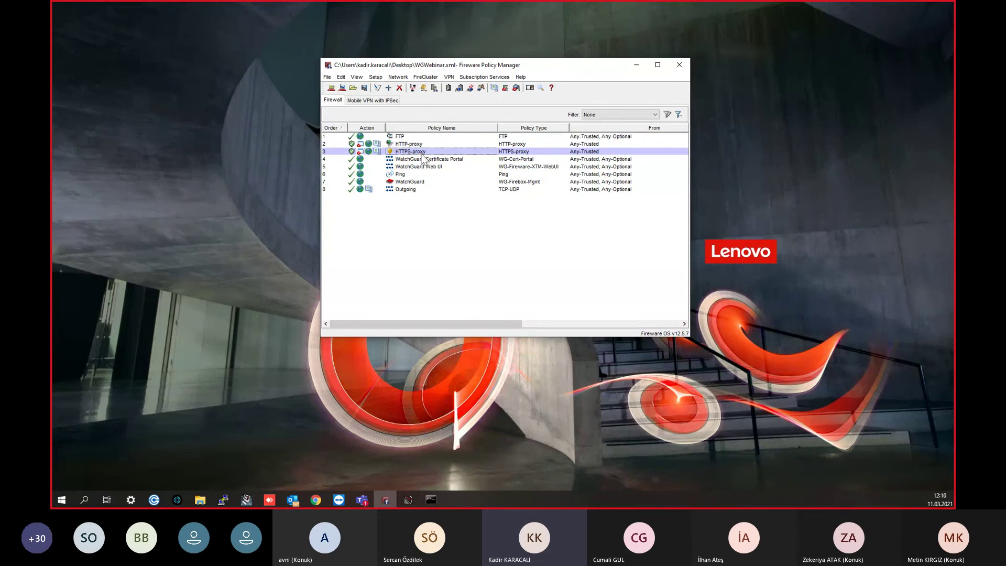
left_click(424, 137)
left_click(426, 144)
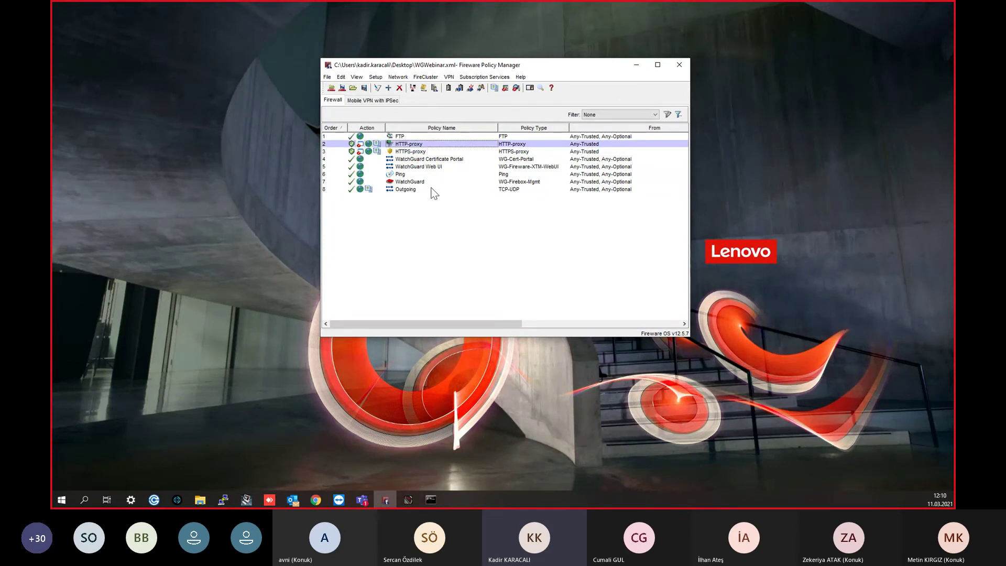
right_click(401, 263)
left_click(417, 273)
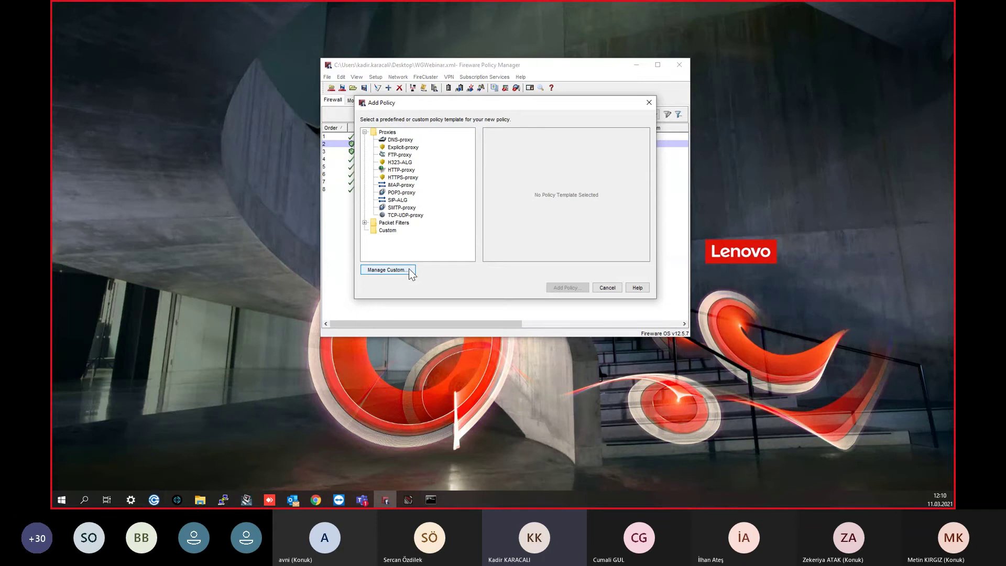
Step: Create custom policy template 'kamera' with protocol Single Port TCP 8080
left_click(388, 230)
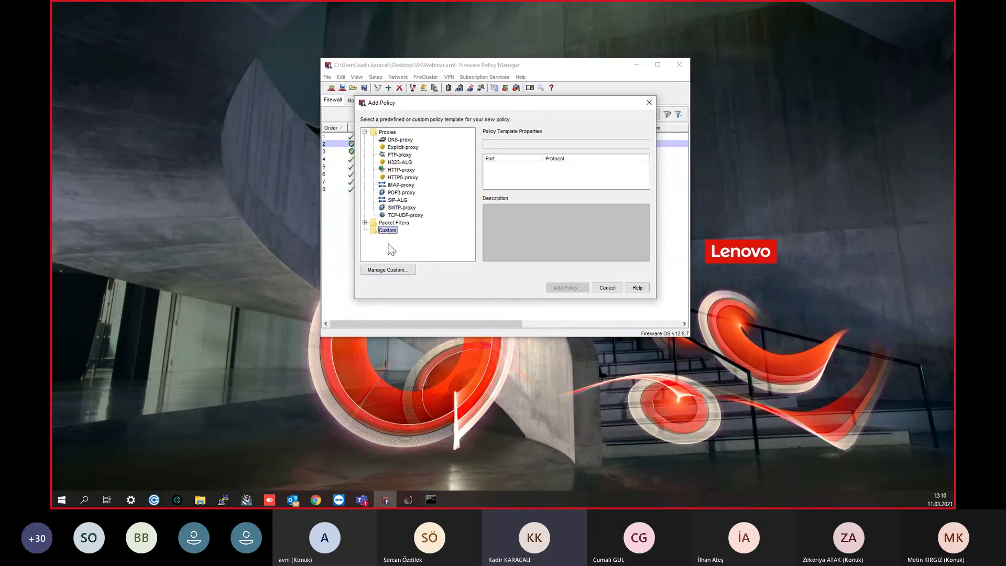
left_click(391, 269)
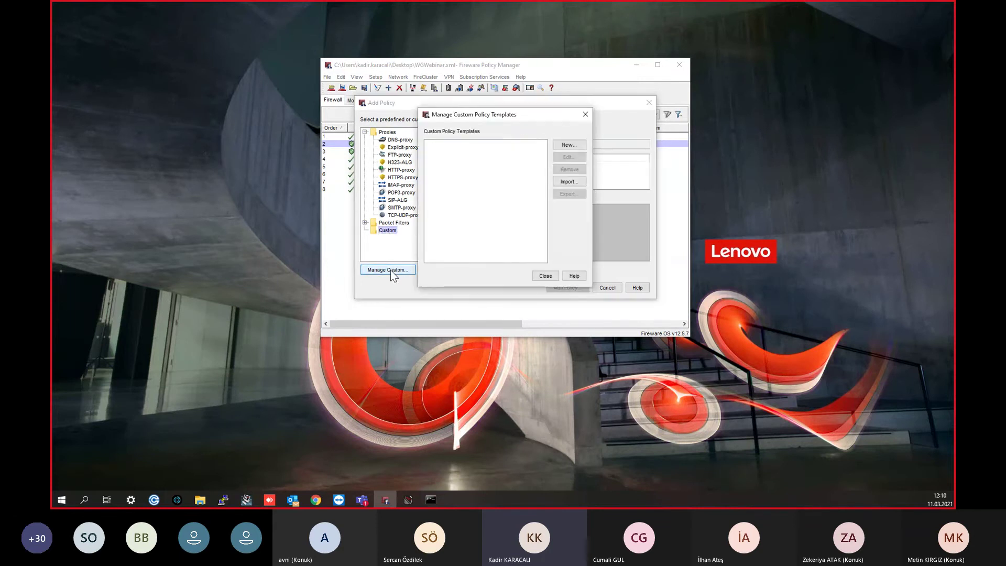
left_click(565, 147)
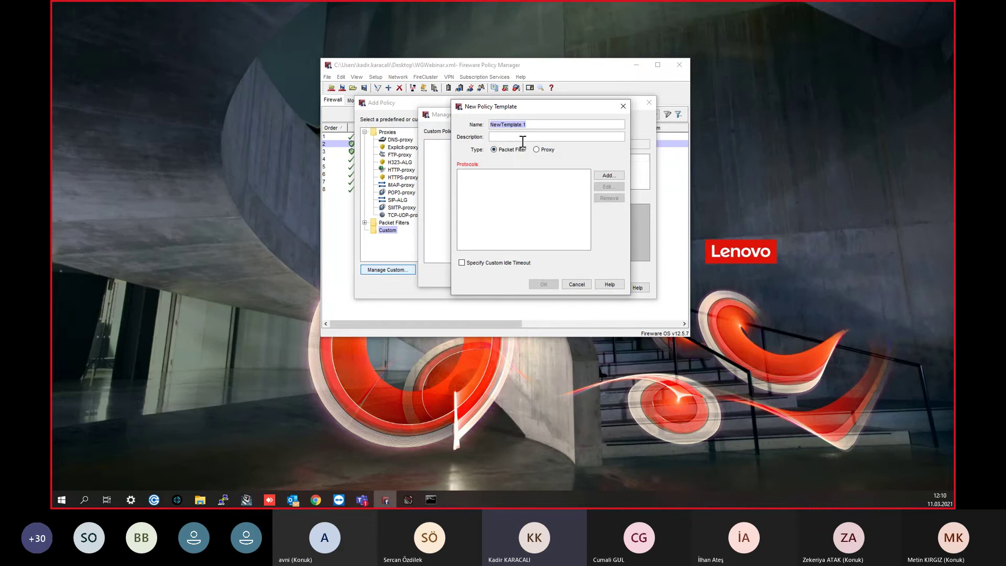
type("kamera")
left_click(609, 175)
left_click(539, 205)
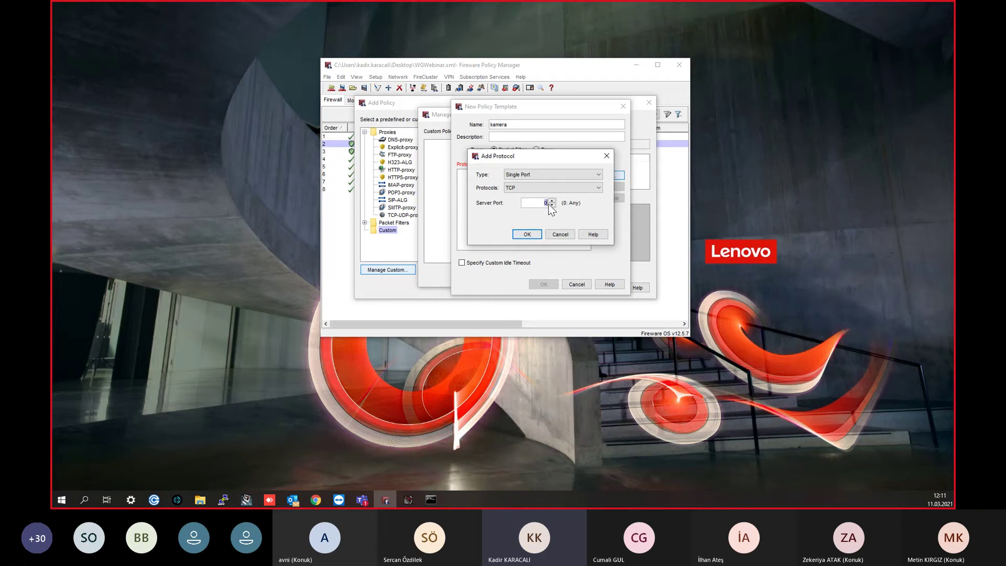
type("80")
left_click(527, 234)
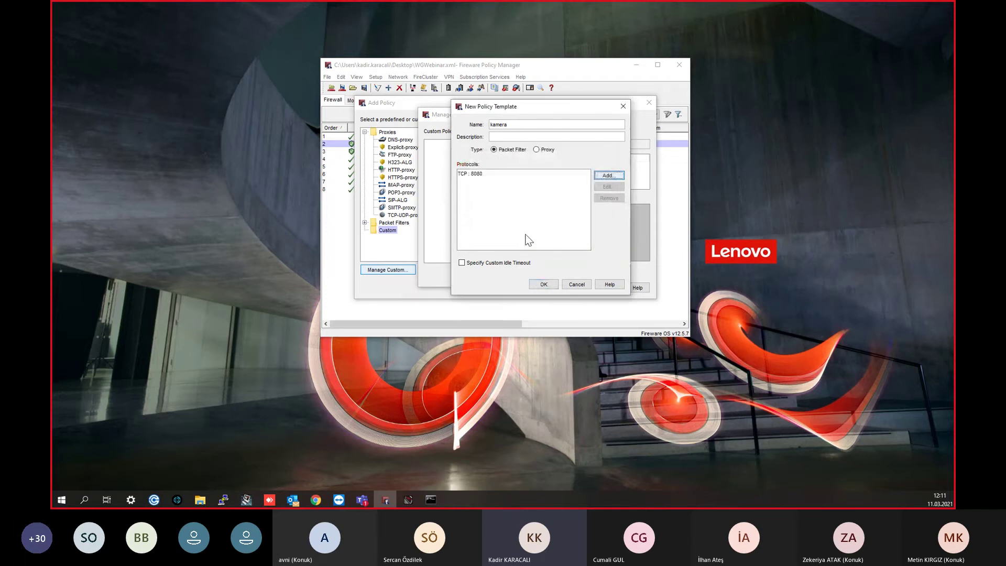
left_click(551, 284)
left_click(545, 276)
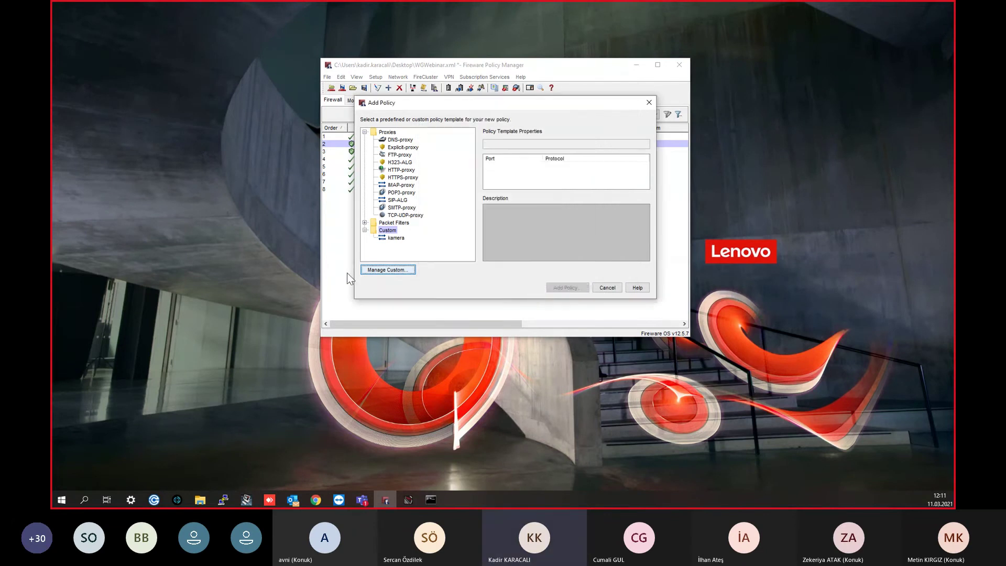
Step: Create a new policy from the kamera custom template for TCP 8080
left_click(394, 239)
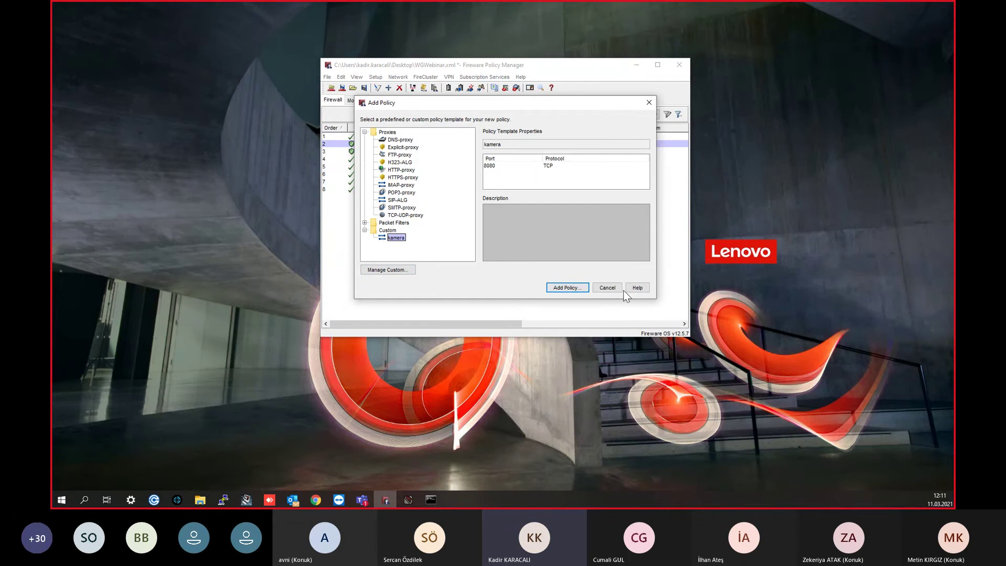
left_click(608, 288)
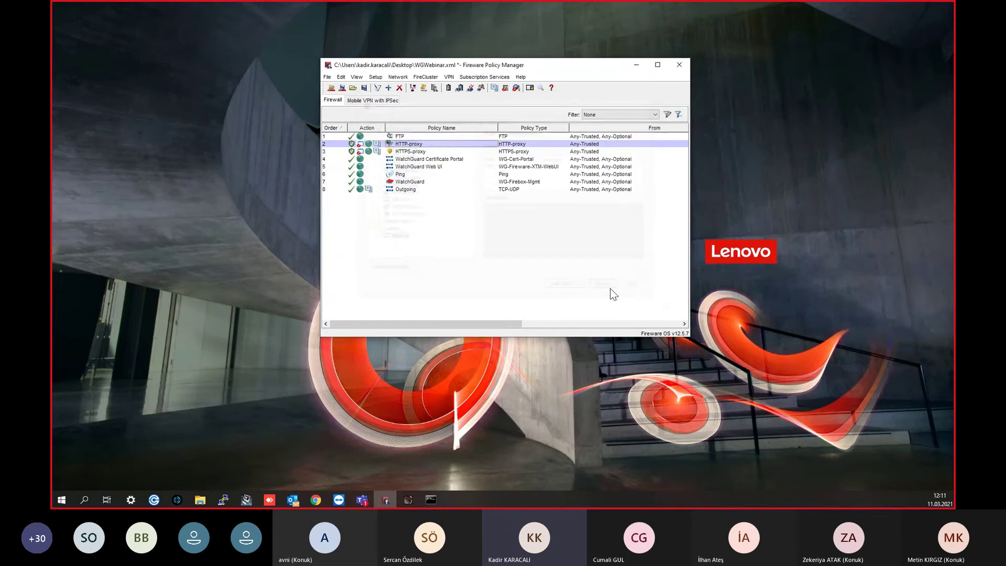
right_click(449, 236)
left_click(474, 244)
left_click(396, 239)
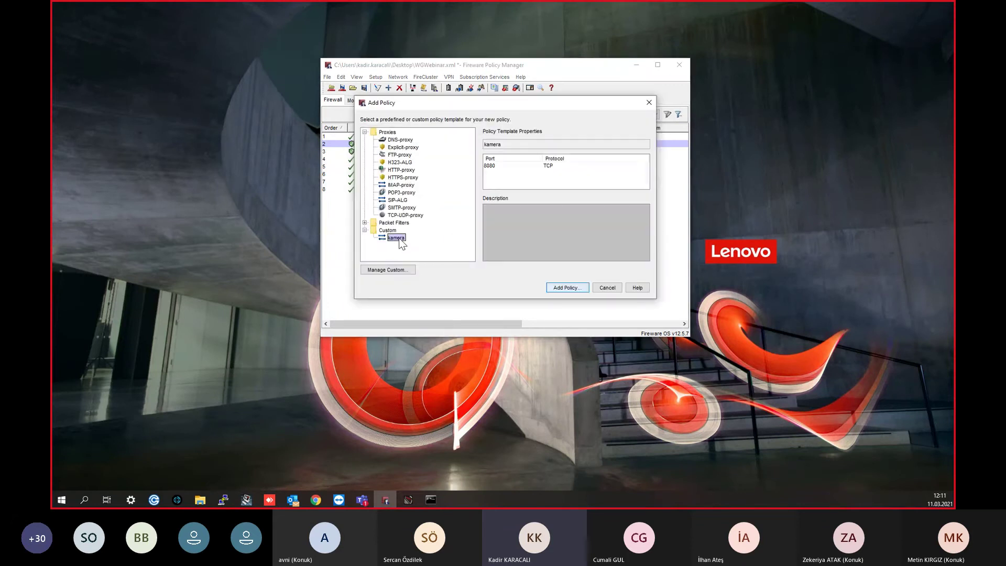
double_click(402, 239)
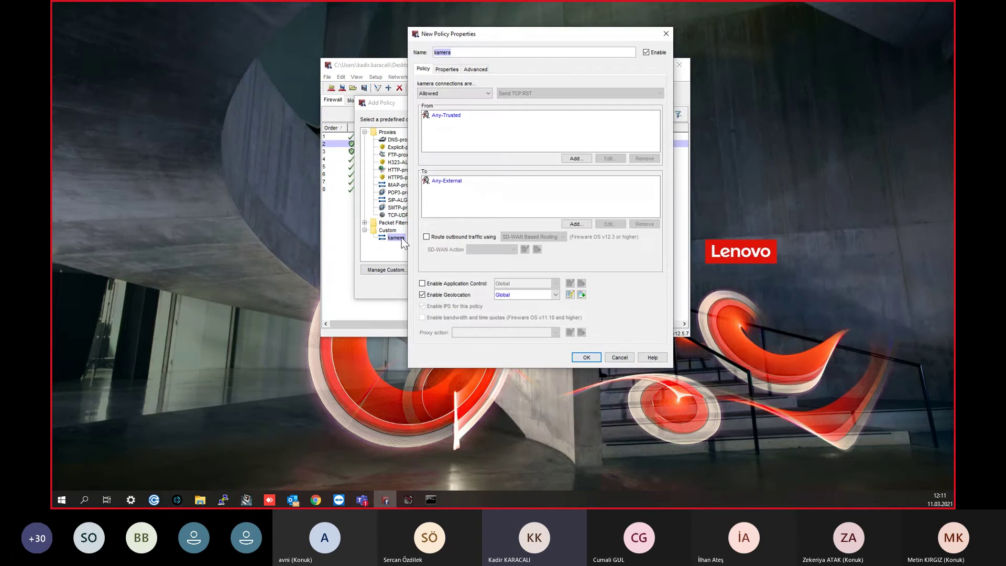
left_click(447, 69)
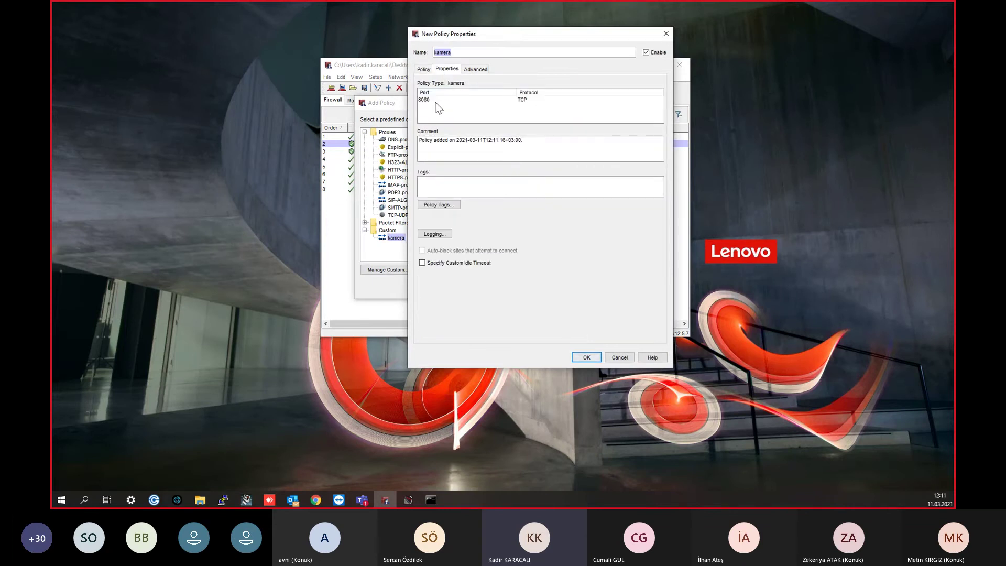
left_click(423, 69)
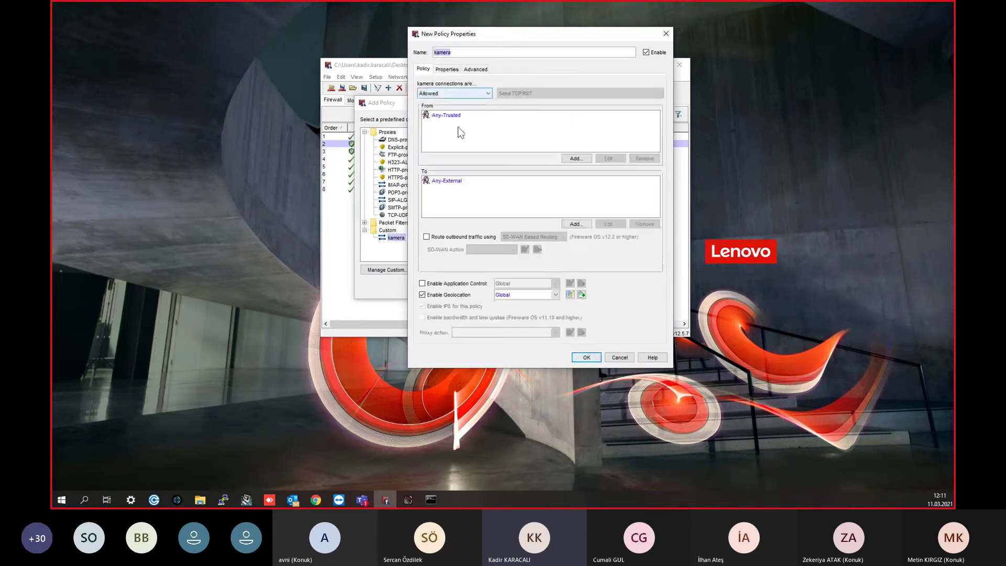
Step: Replace the Any-Trusted source with Any-External
left_click(461, 118)
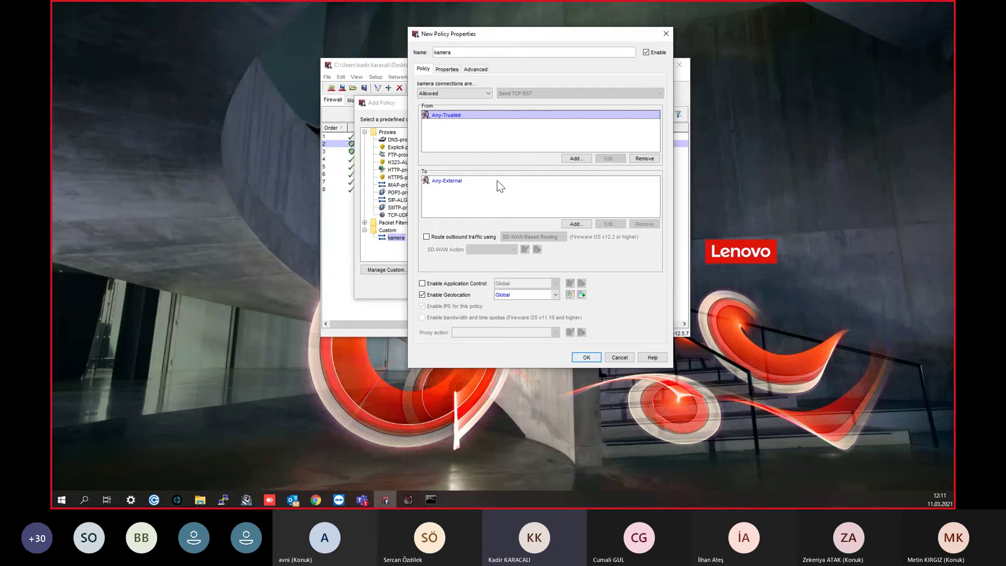
left_click(644, 158)
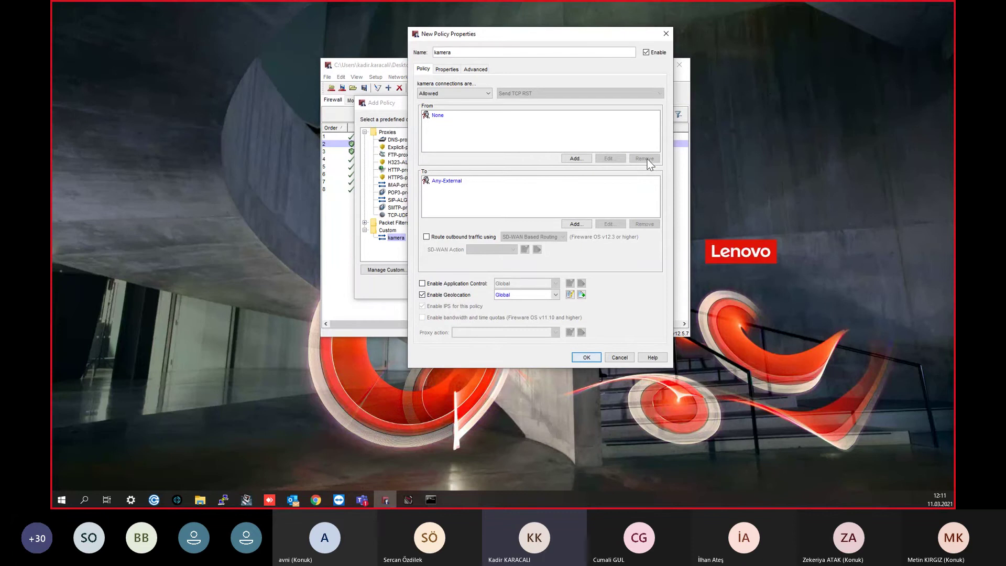
left_click(577, 158)
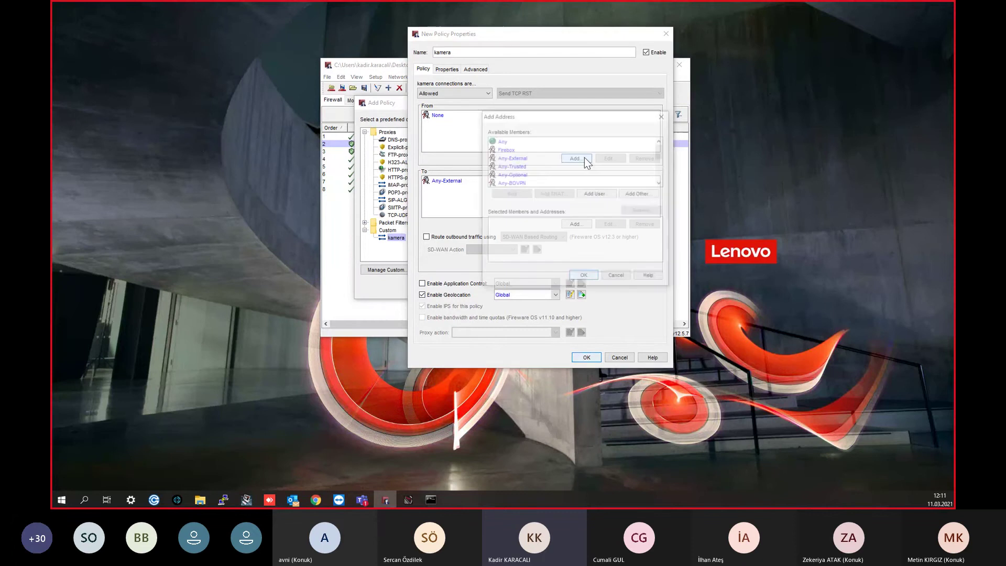
left_click(521, 158)
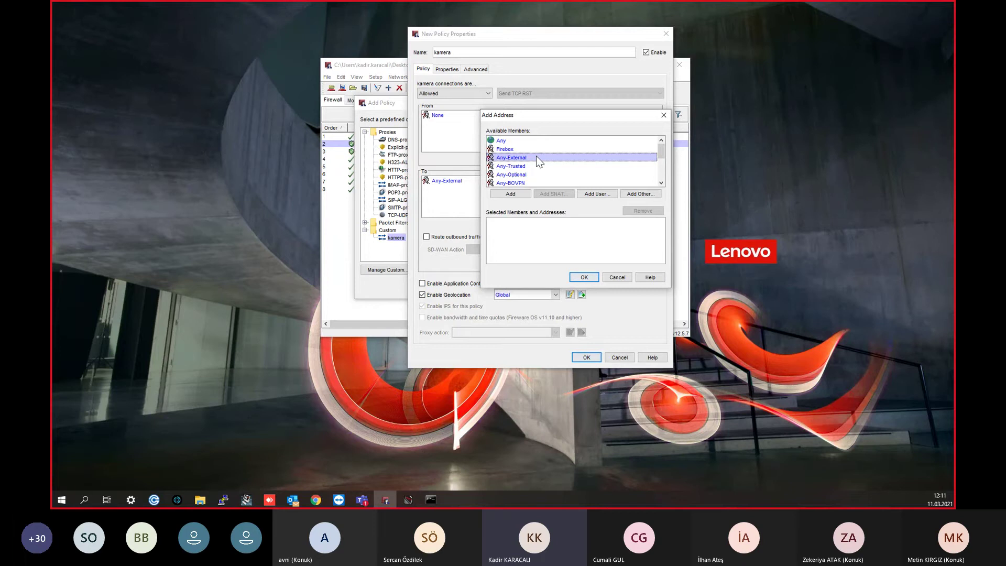
double_click(536, 156)
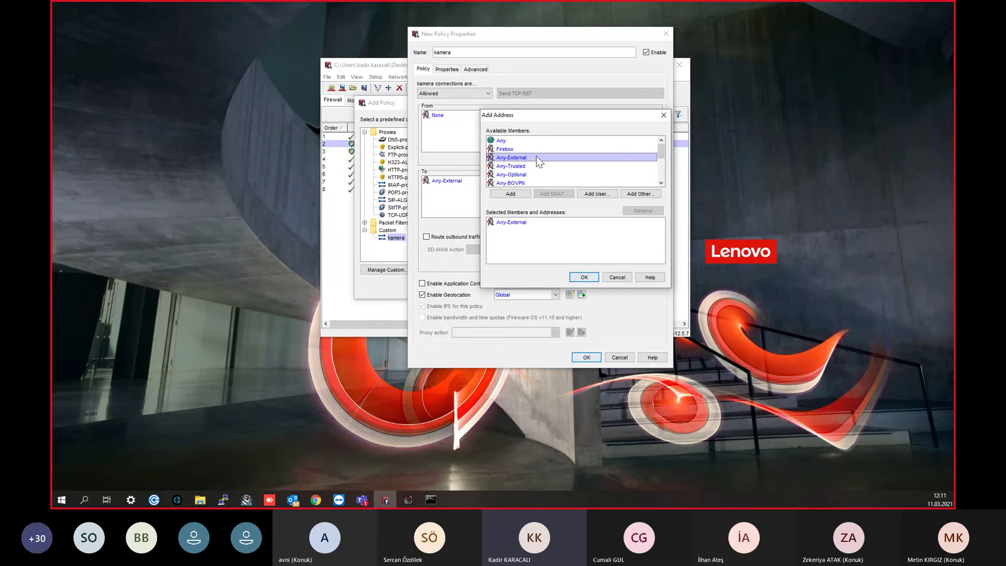
left_click(582, 276)
Step: Replace the Any-External source with the IPv4 host 92.45.47.234
left_click(448, 116)
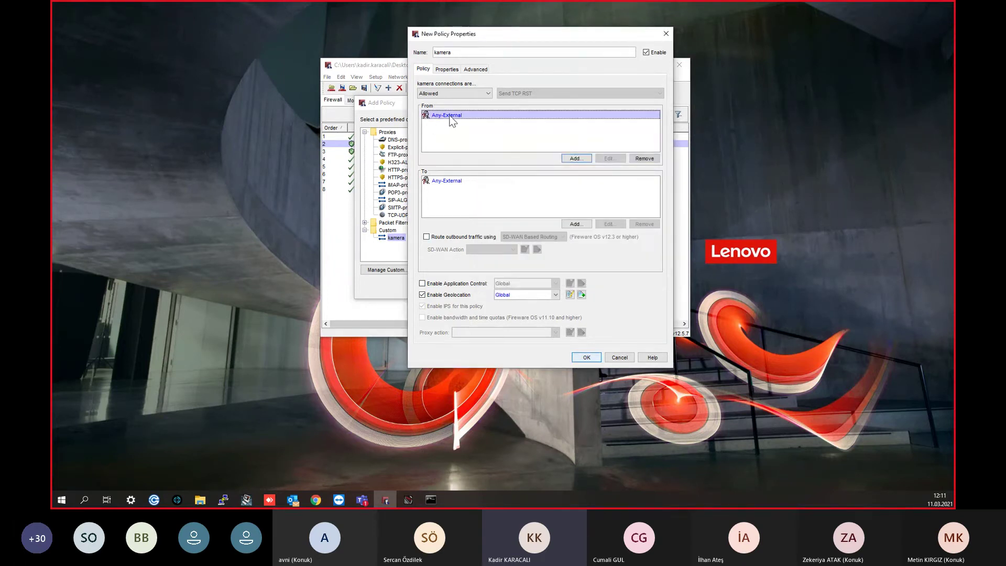
left_click(639, 156)
left_click(581, 159)
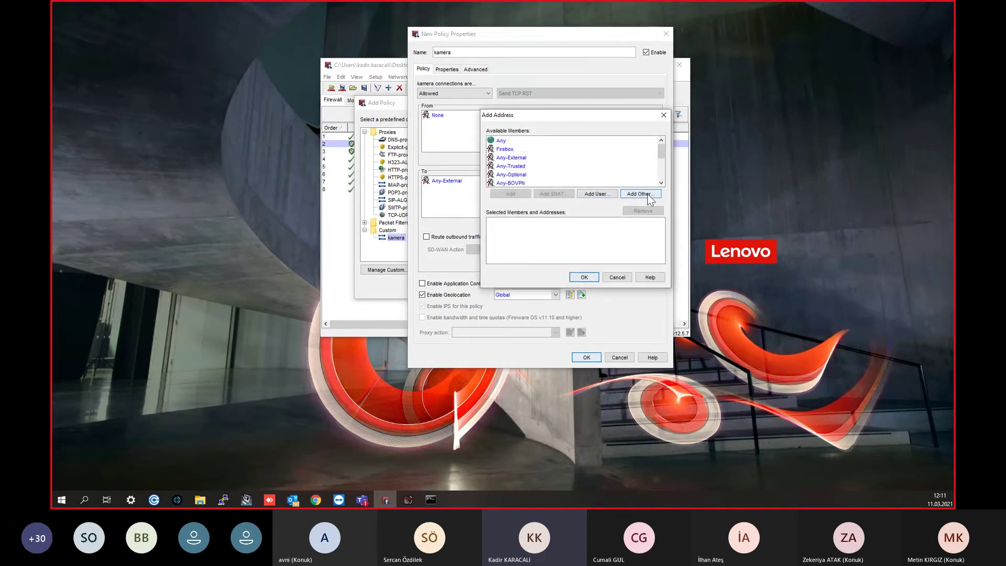
left_click(649, 194)
left_click(541, 120)
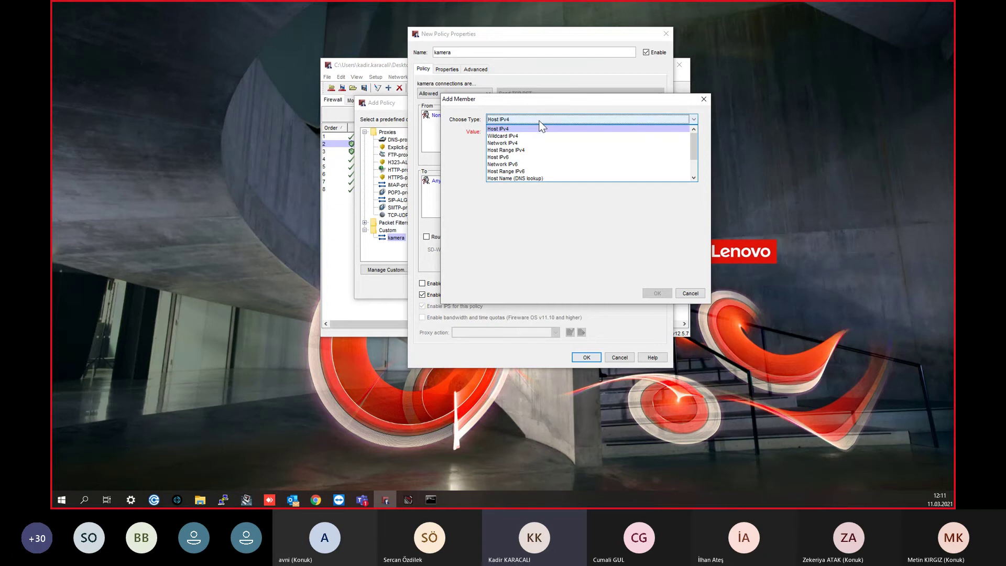
left_click(535, 129)
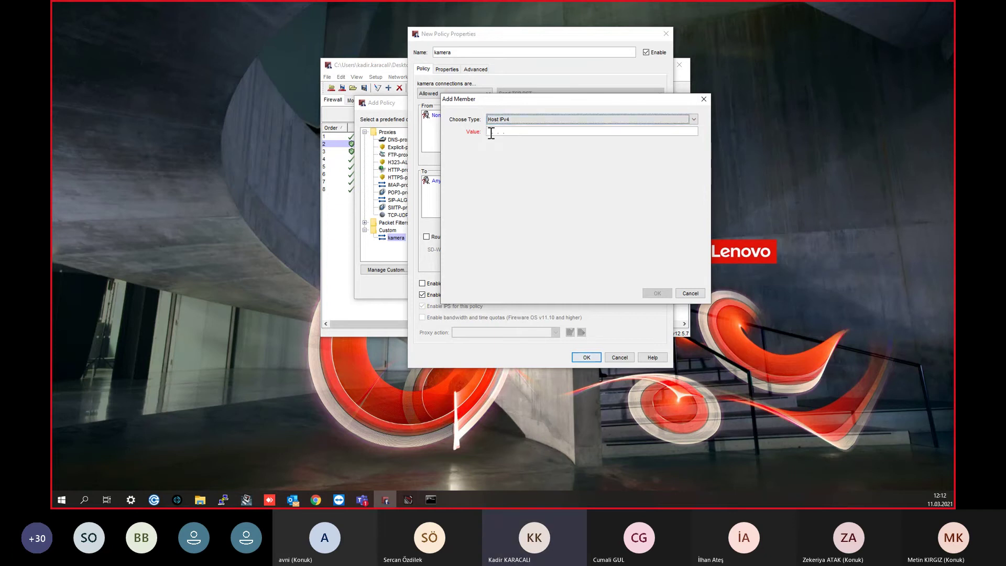
type("92")
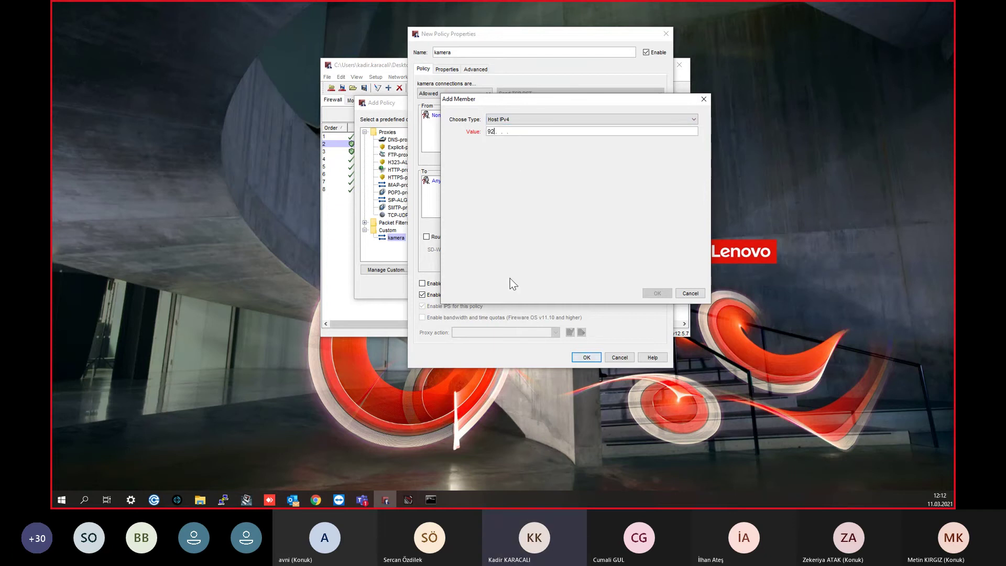
type(". 45. 47.234")
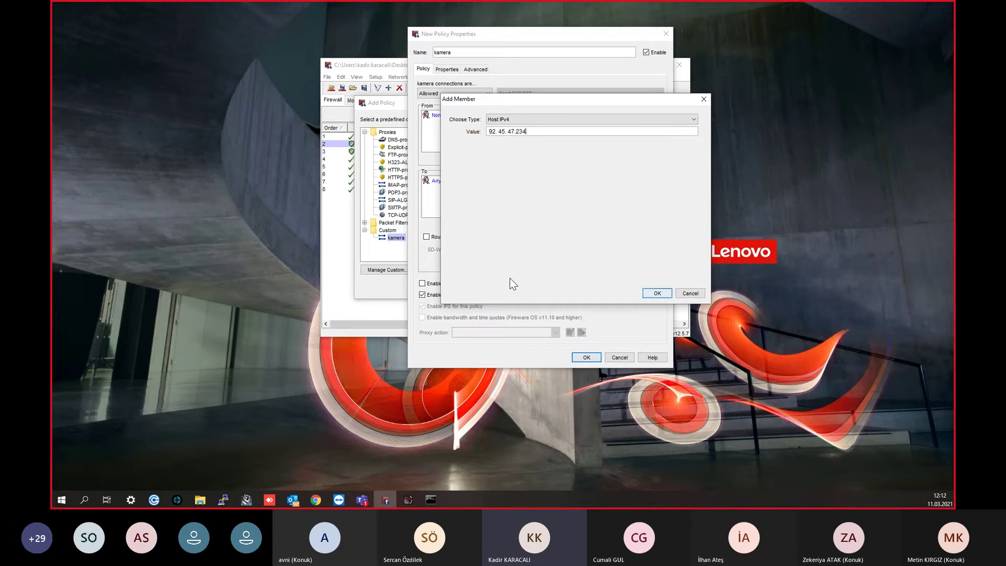
left_click(661, 293)
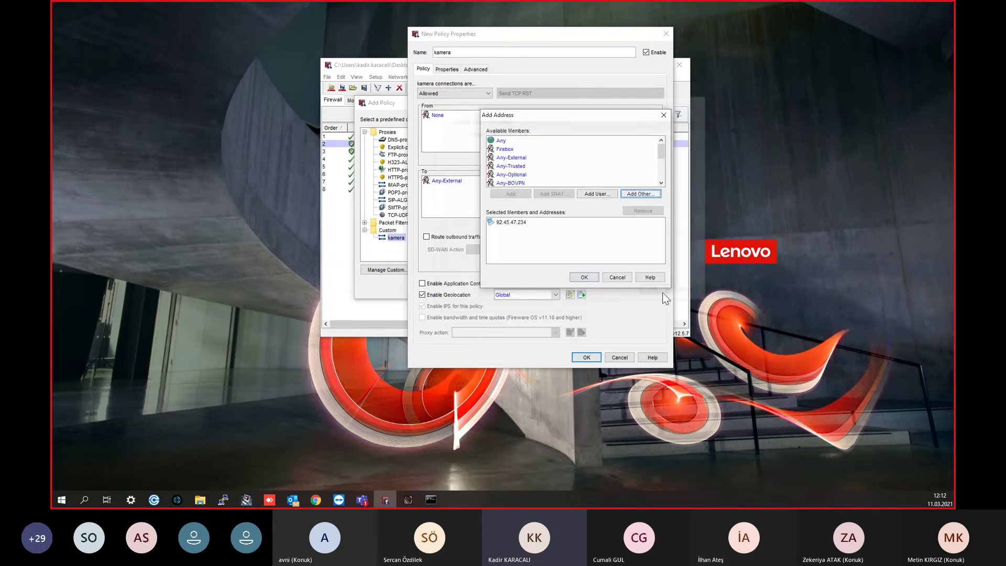
left_click(584, 278)
left_click(441, 116)
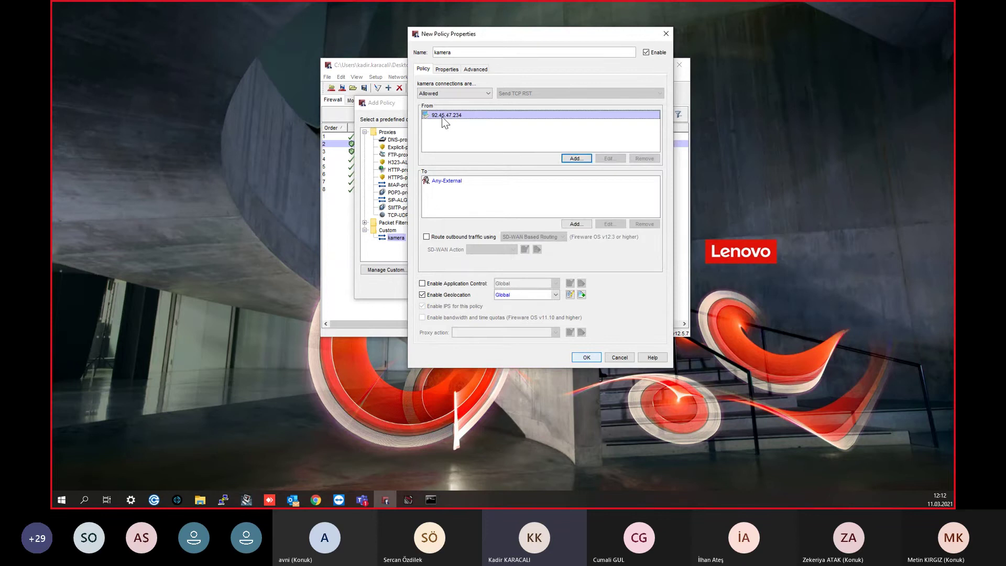
Step: Remove Any-External from the policy's destinations
left_click(461, 184)
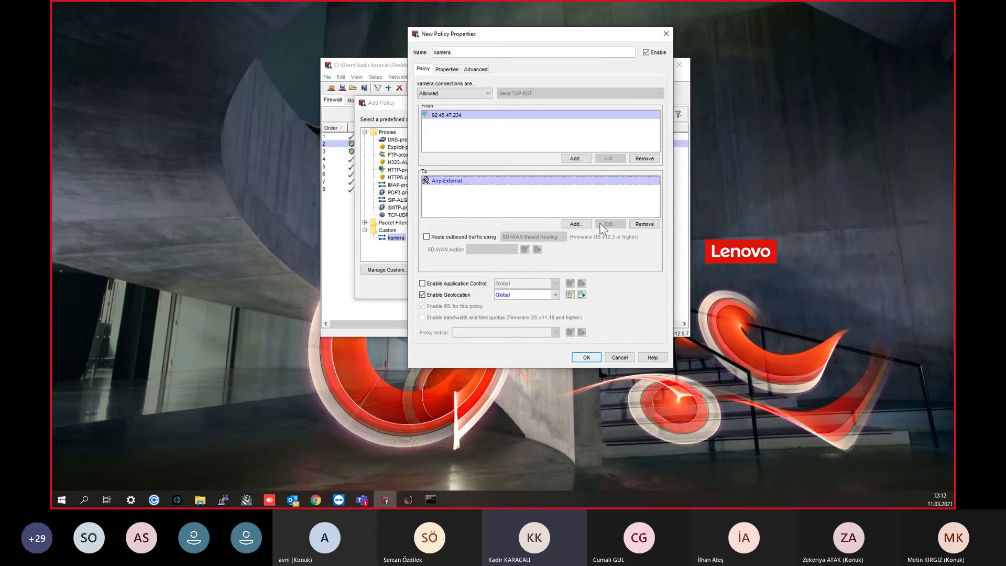
left_click(640, 225)
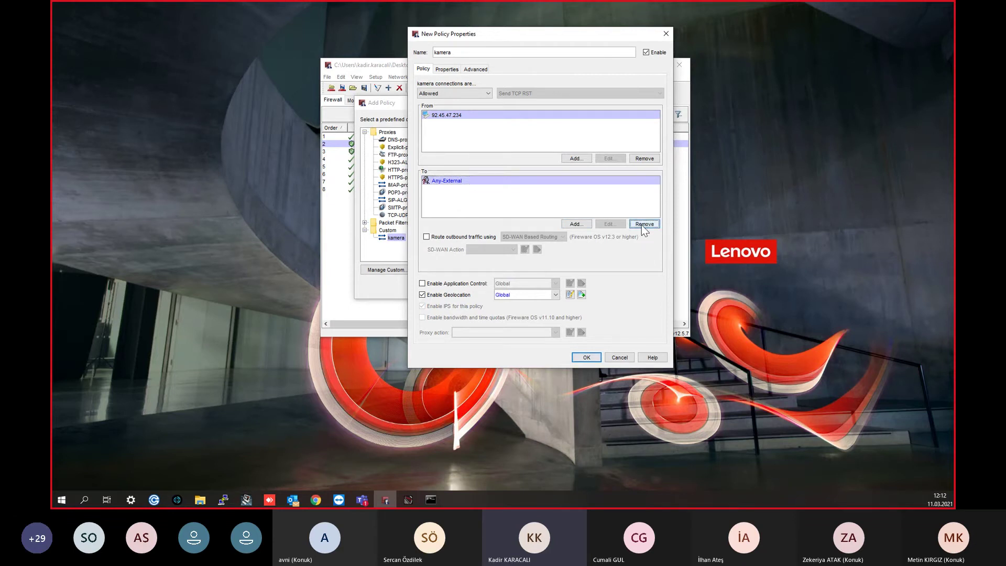
left_click(576, 224)
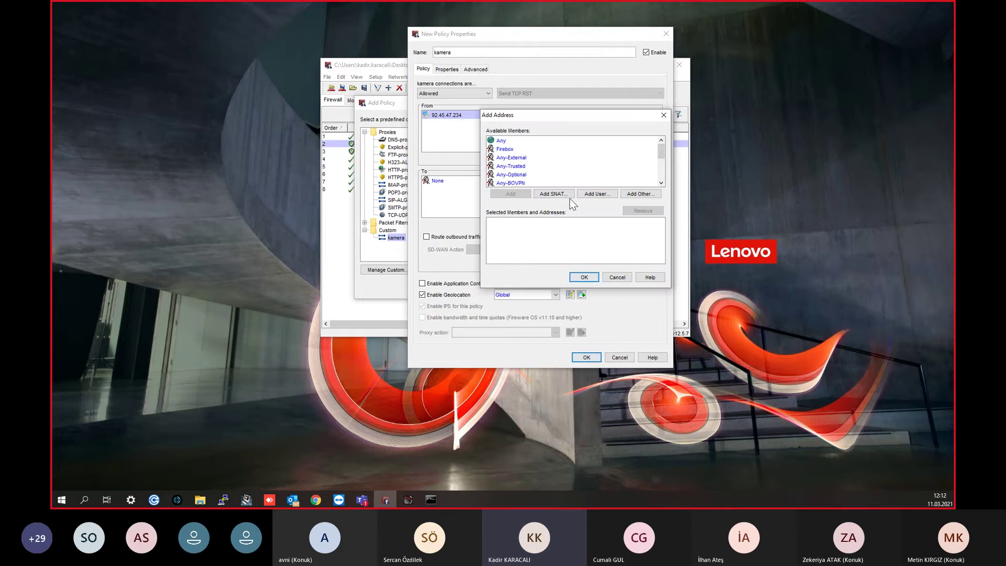
left_click(641, 194)
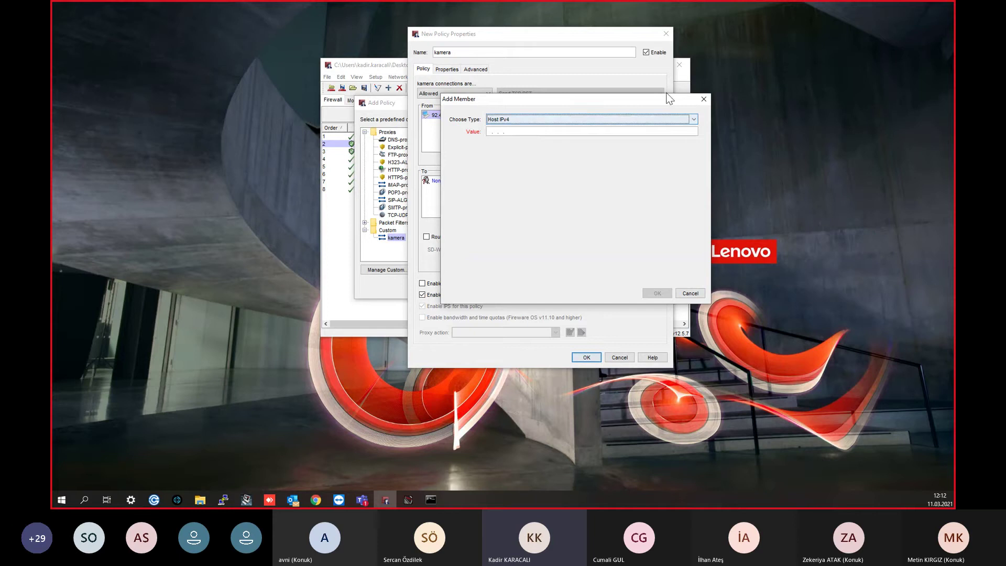
left_click(703, 99)
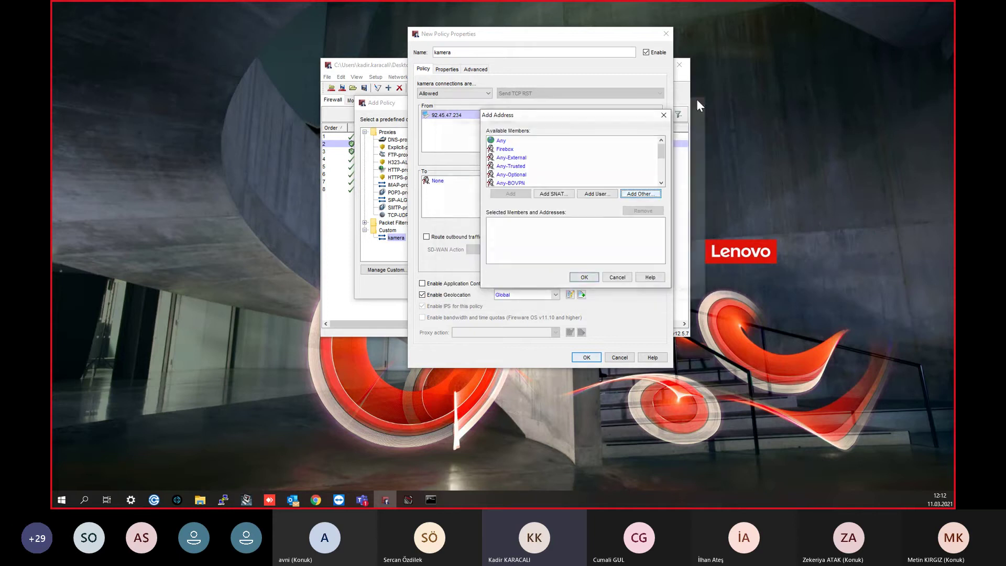
Step: Start a new SNAT action named 'Kamera' and add a static NAT member to it
left_click(554, 194)
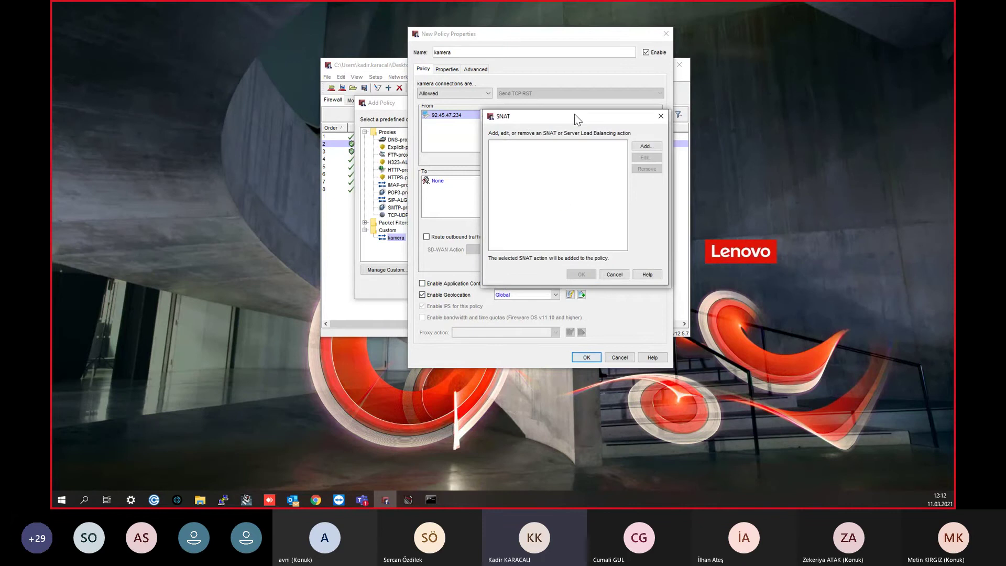
left_click_drag(564, 117, 647, 125)
left_click(719, 155)
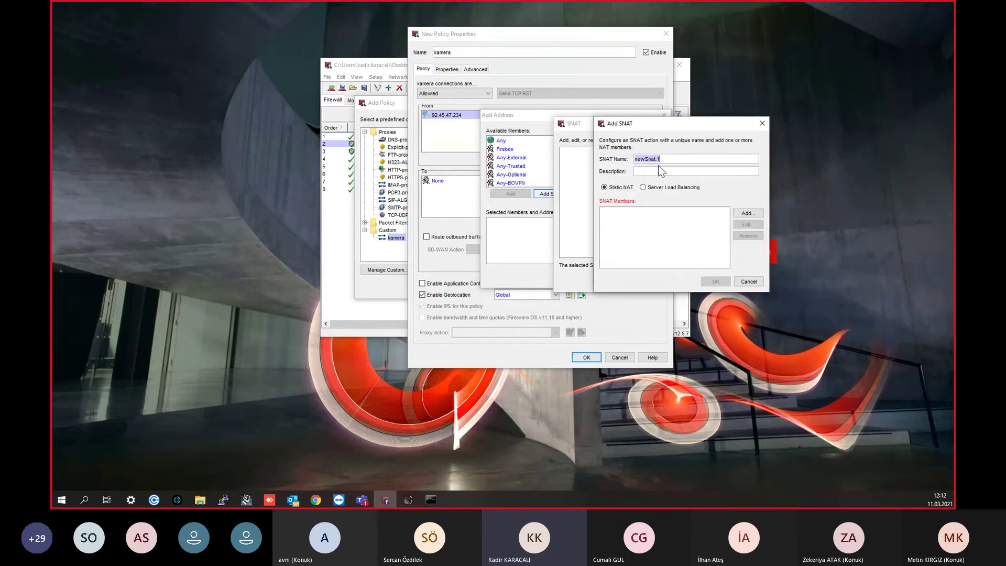
type("Kamera")
left_click(747, 214)
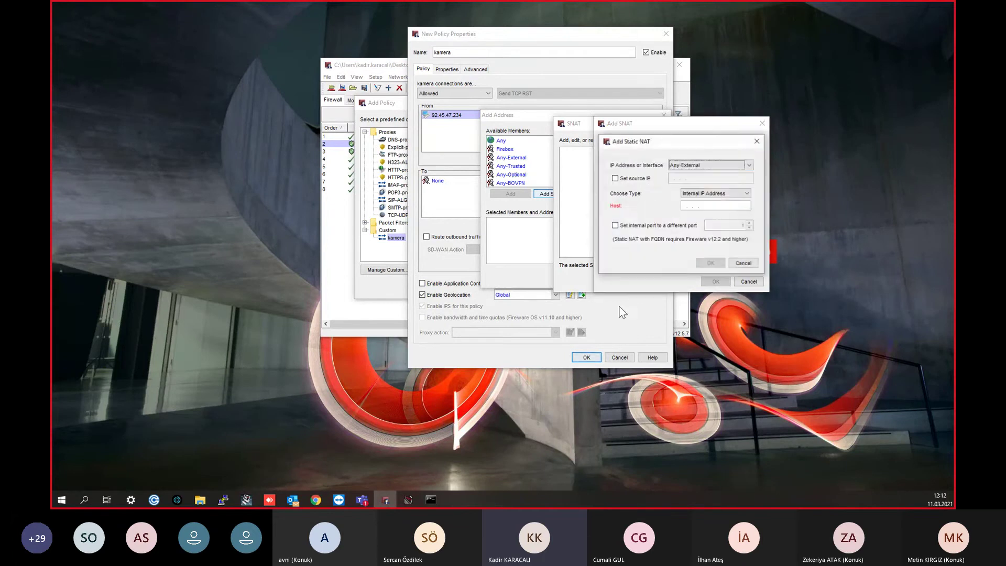
Step: Set the static NAT entry's interface to Metro and enable Set source IP
left_click_drag(698, 136, 698, 124)
left_click(704, 154)
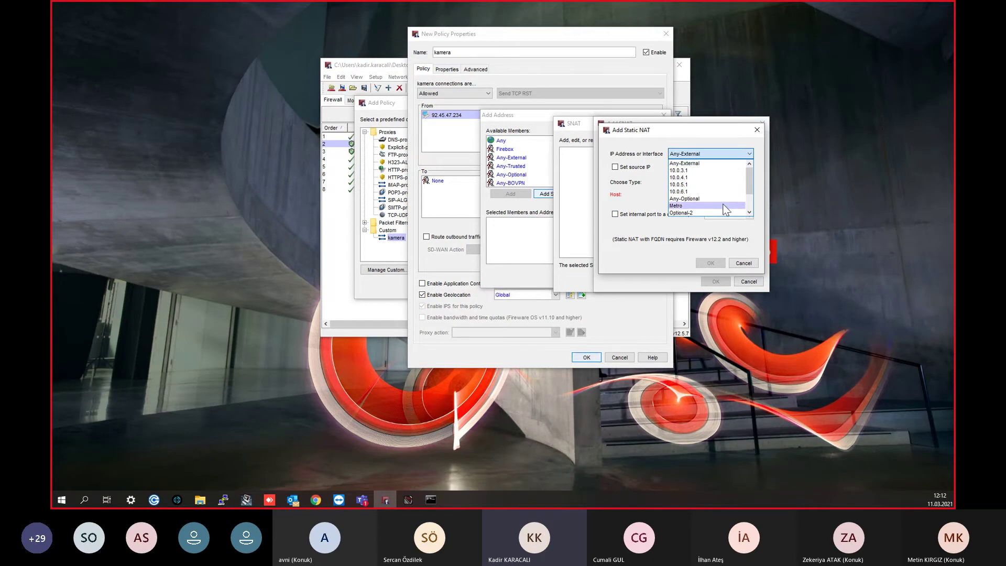
scroll(731, 201, "down", 2)
scroll(733, 186, "up", 2)
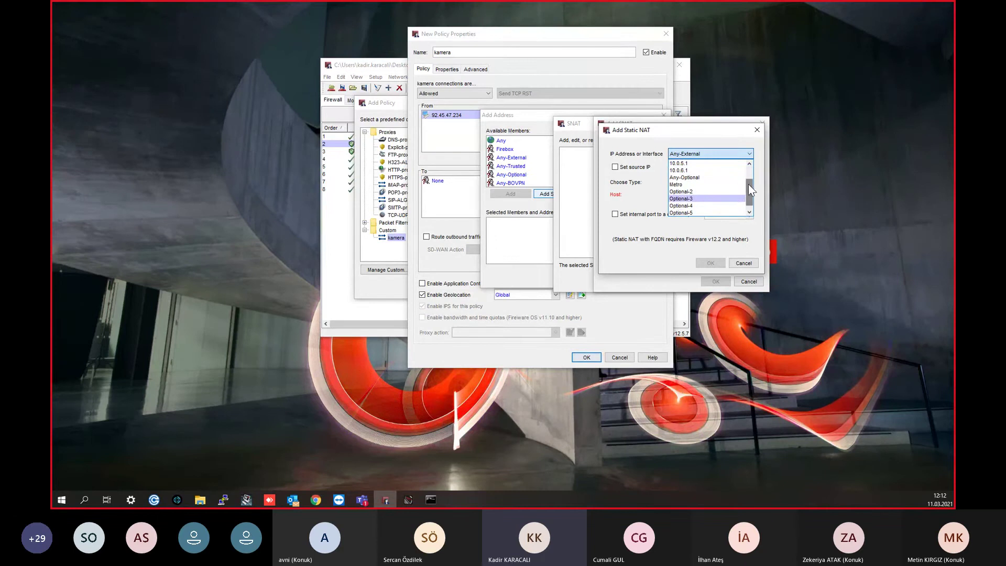
left_click(682, 155)
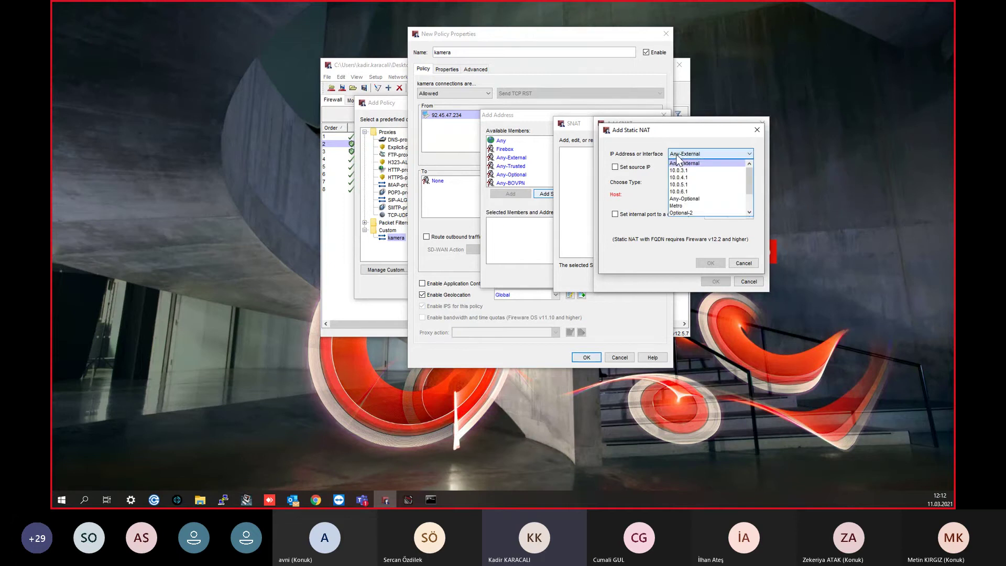
left_click(679, 205)
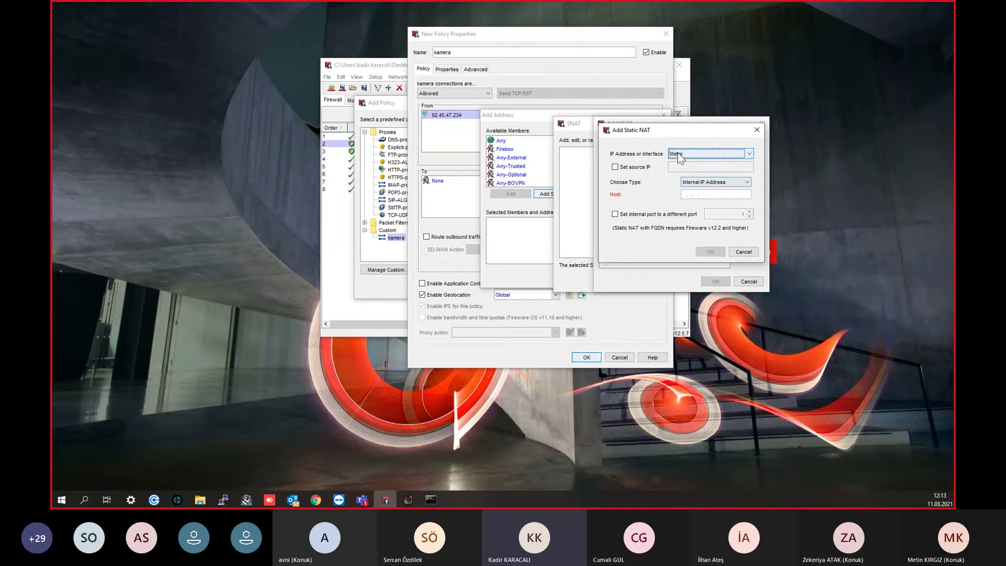
left_click(640, 168)
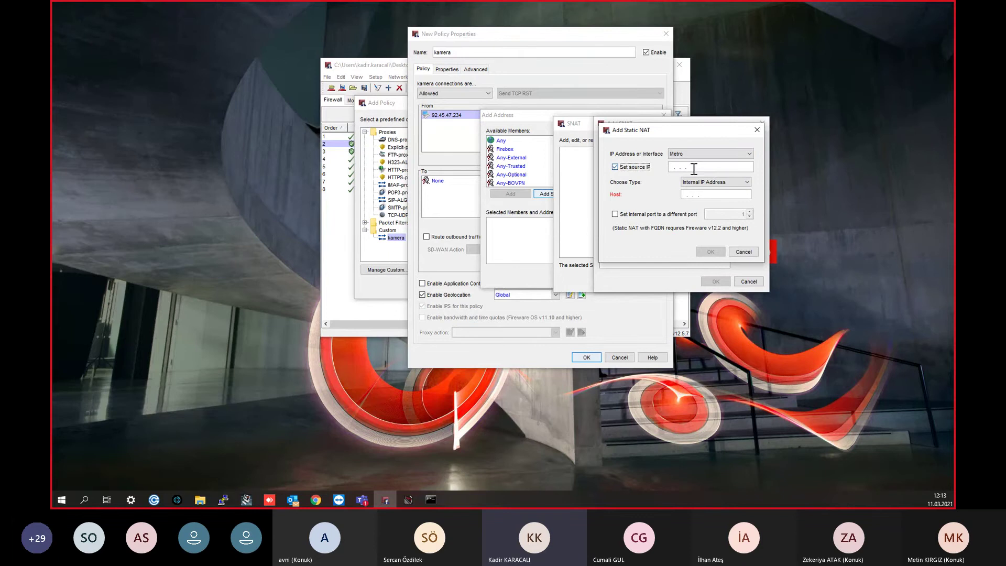
Step: Enter internal host 10.0.1.100 and leave the internal port option unticked
left_click(676, 166)
type("10.01.0")
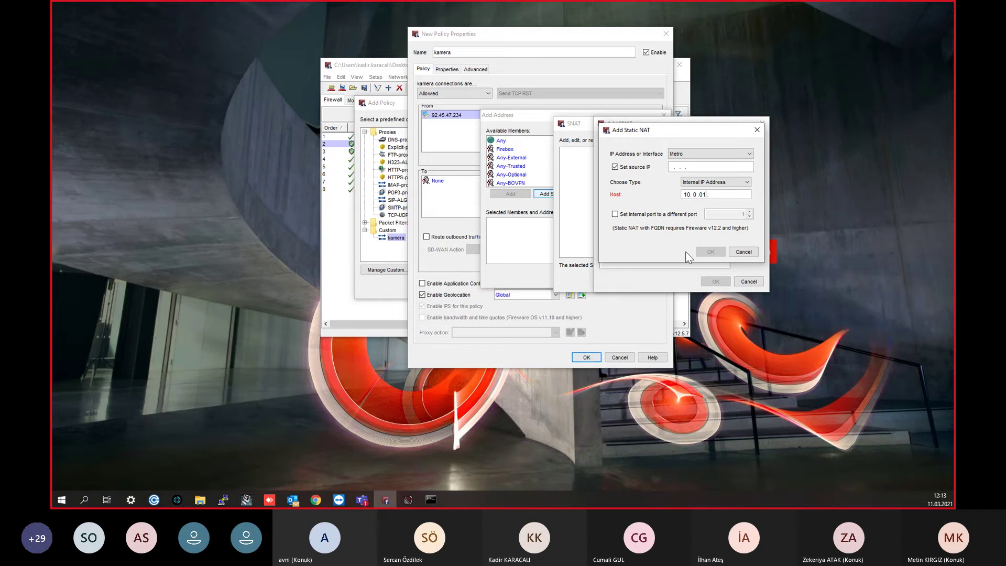
type("1 .100")
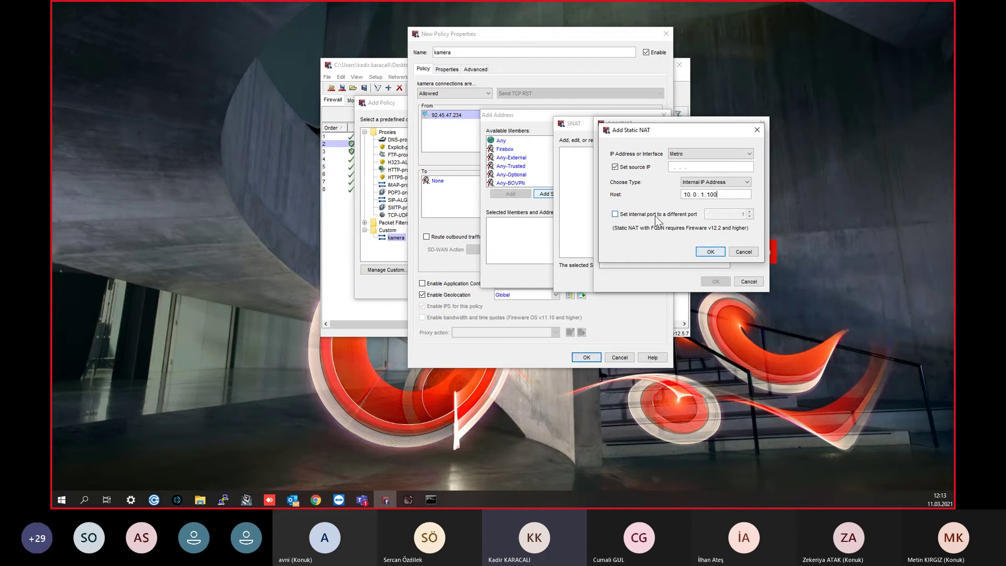
left_click(679, 215)
left_click(746, 214)
type("8080")
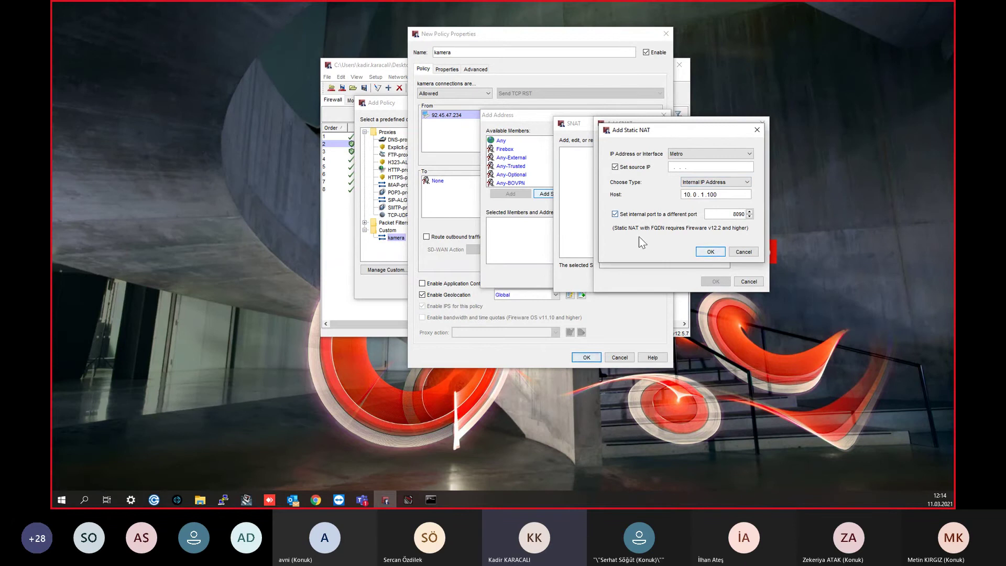
double_click(739, 214)
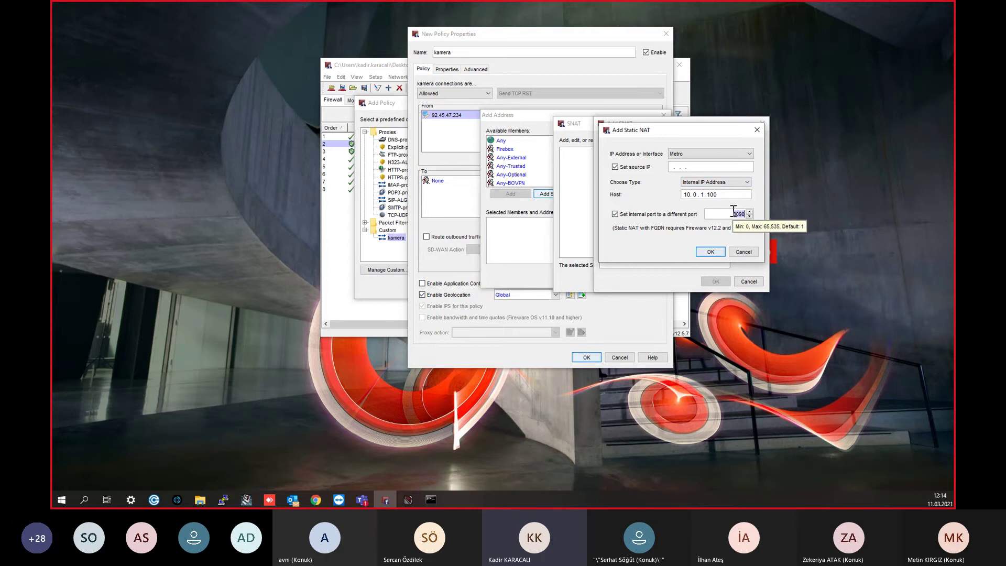
left_click(676, 216)
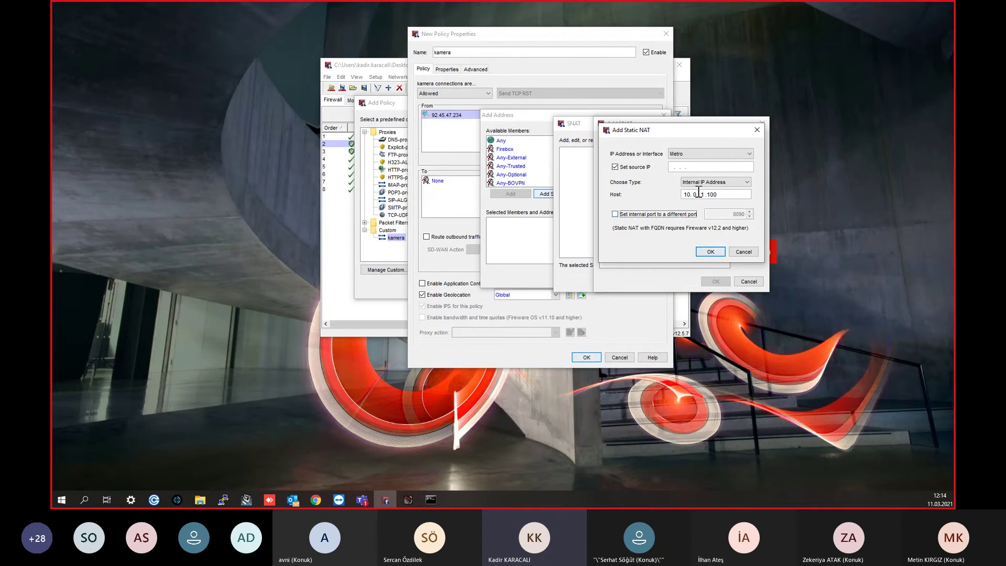
Step: Turn off Set source IP and confirm the Kamera SNAT action mapping Metro to 10.0.1.100
left_click(711, 251)
left_click(689, 212)
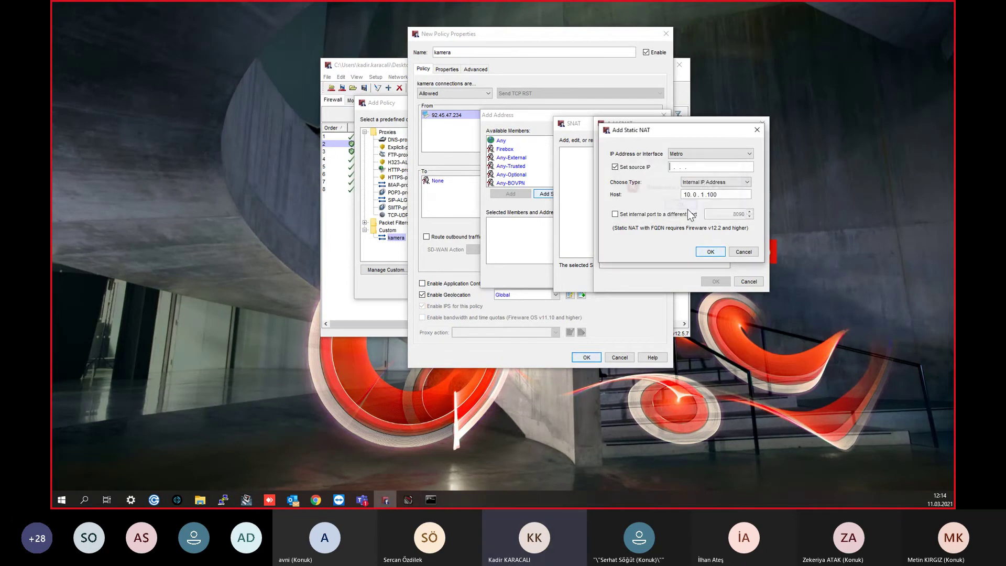
left_click(629, 168)
left_click(711, 252)
left_click(716, 282)
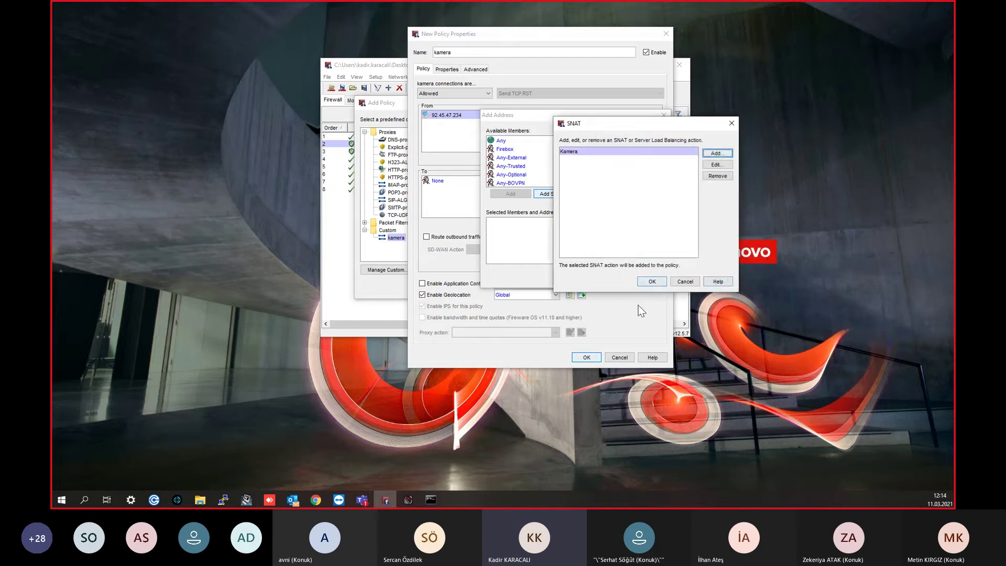
left_click(655, 279)
Step: Add the Kamera static NAT as the kamera policy's destination
left_click(523, 238)
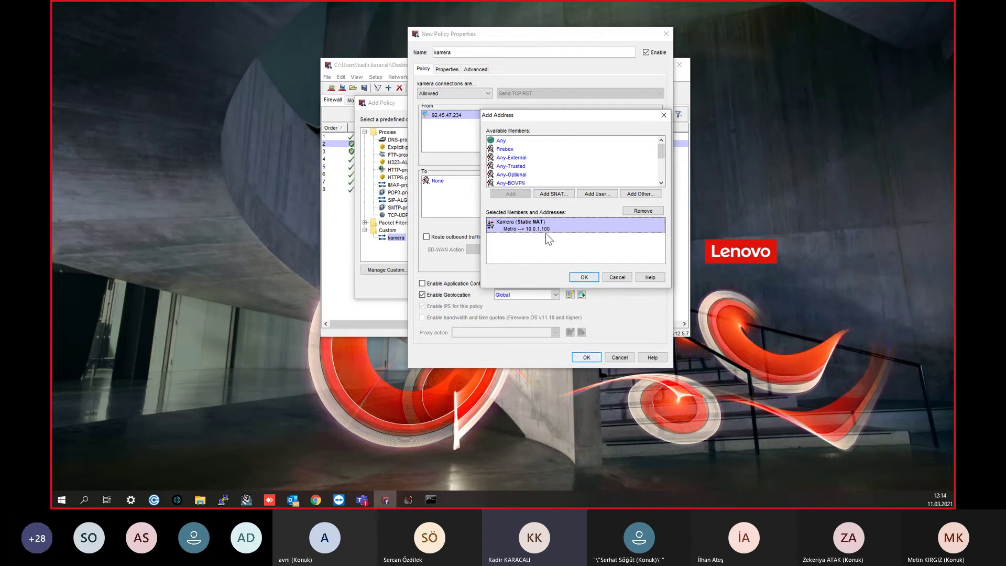
left_click(587, 277)
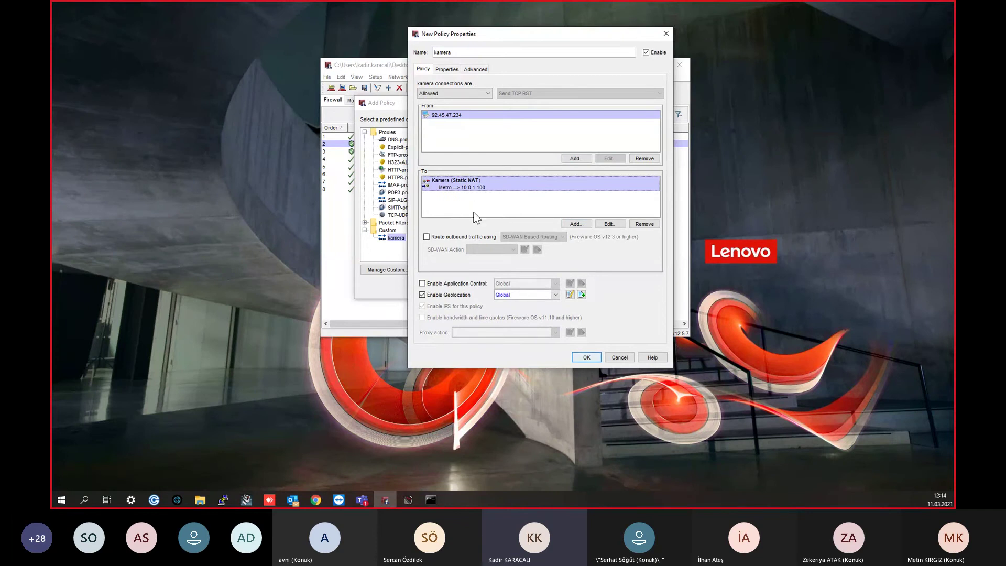
left_click(448, 69)
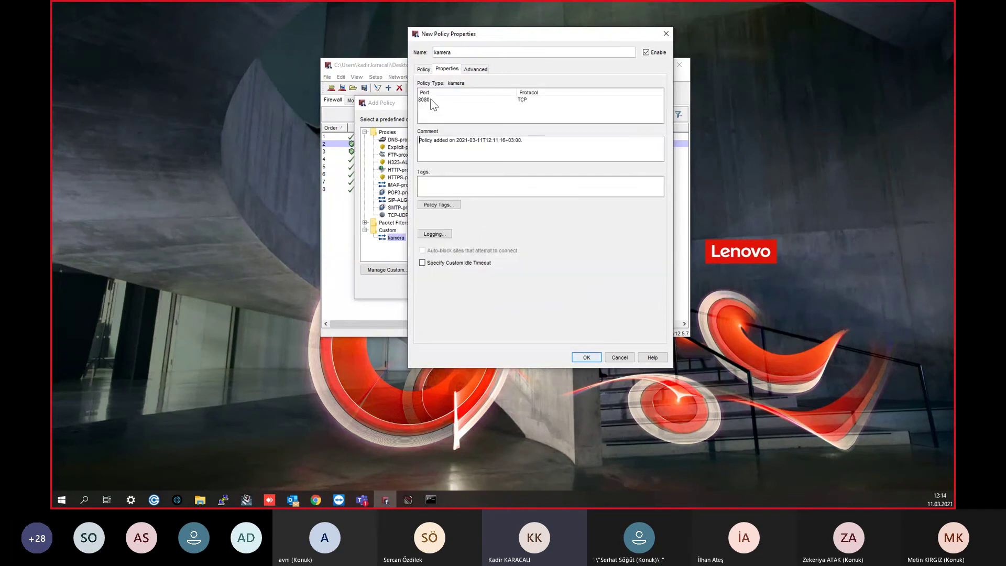
Step: Enable log messages, including for reports, and save the new kamera policy
left_click(433, 235)
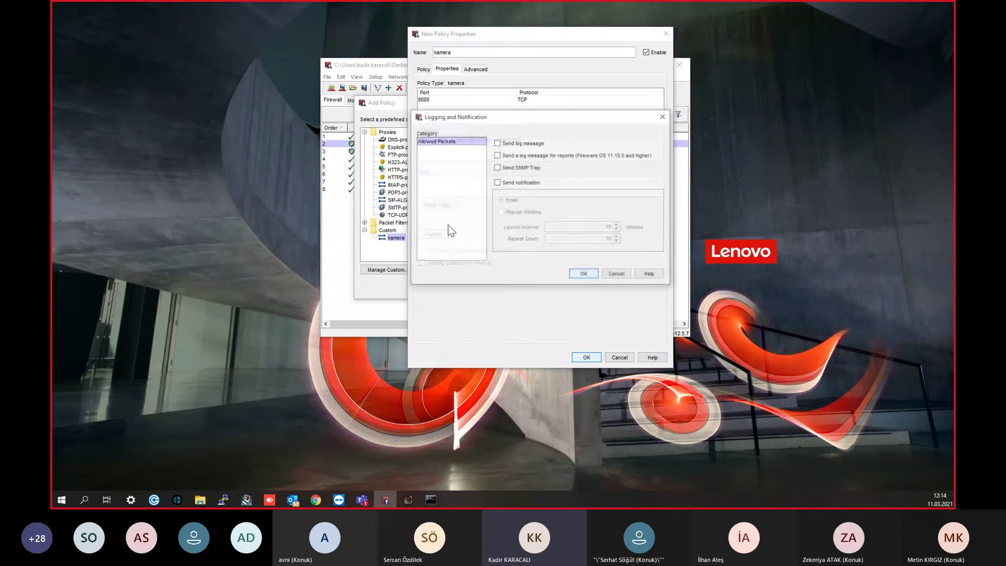
left_click(522, 143)
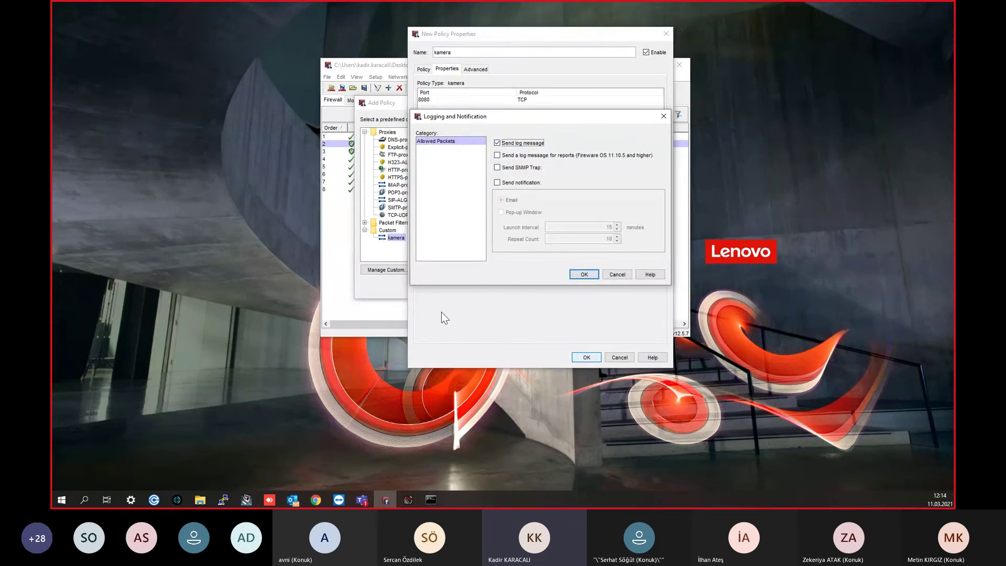
left_click(550, 155)
left_click(582, 274)
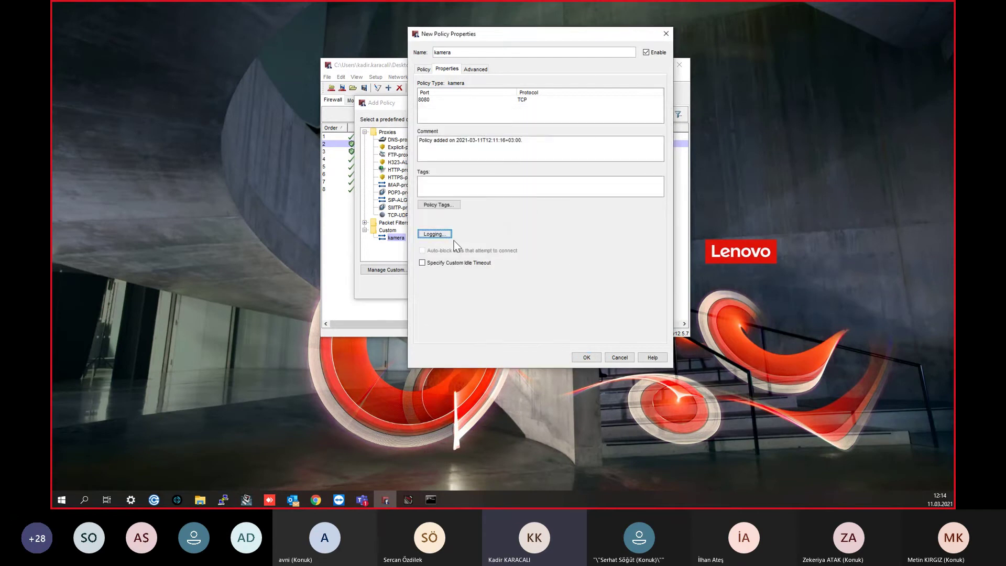
left_click(423, 69)
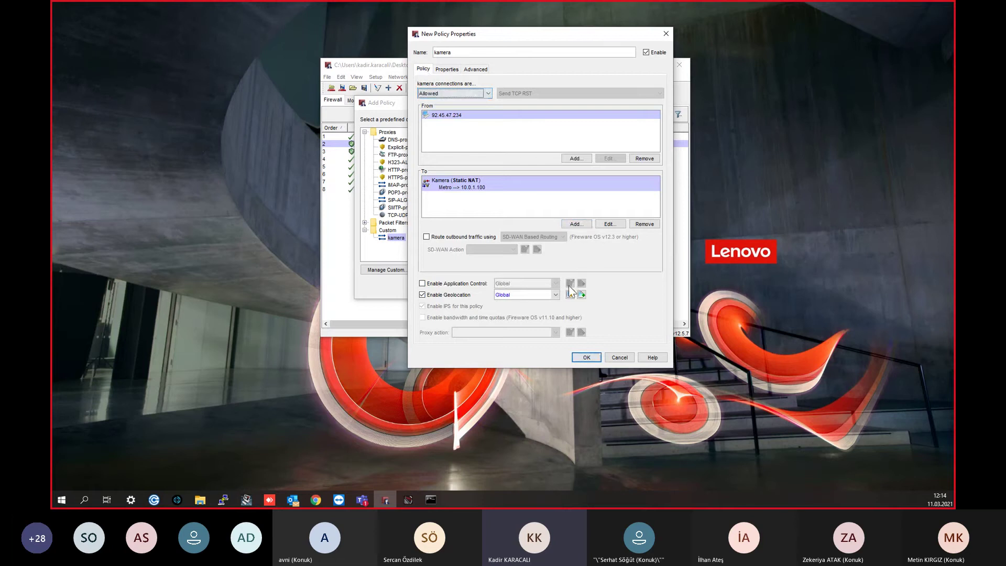
left_click(587, 358)
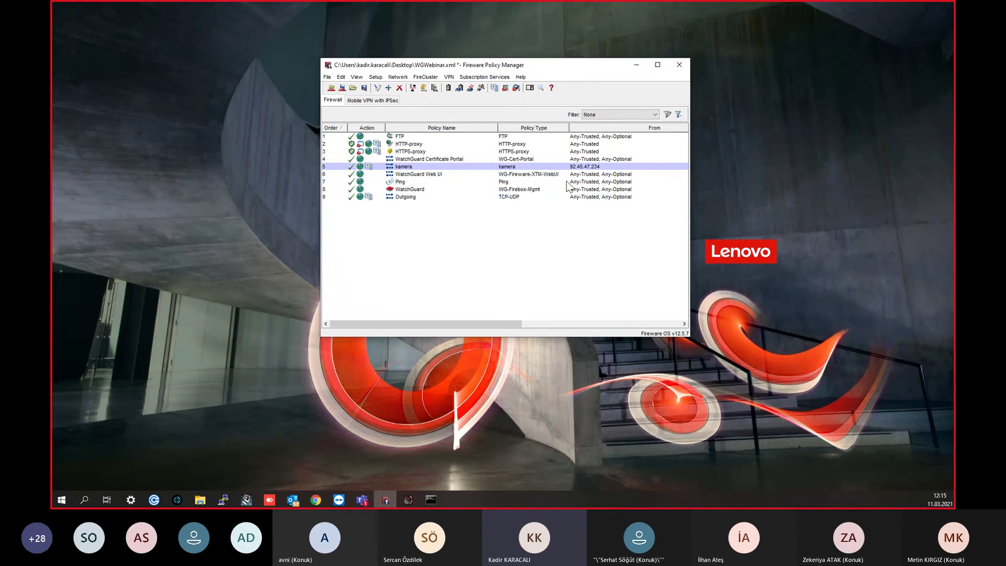
left_click(657, 64)
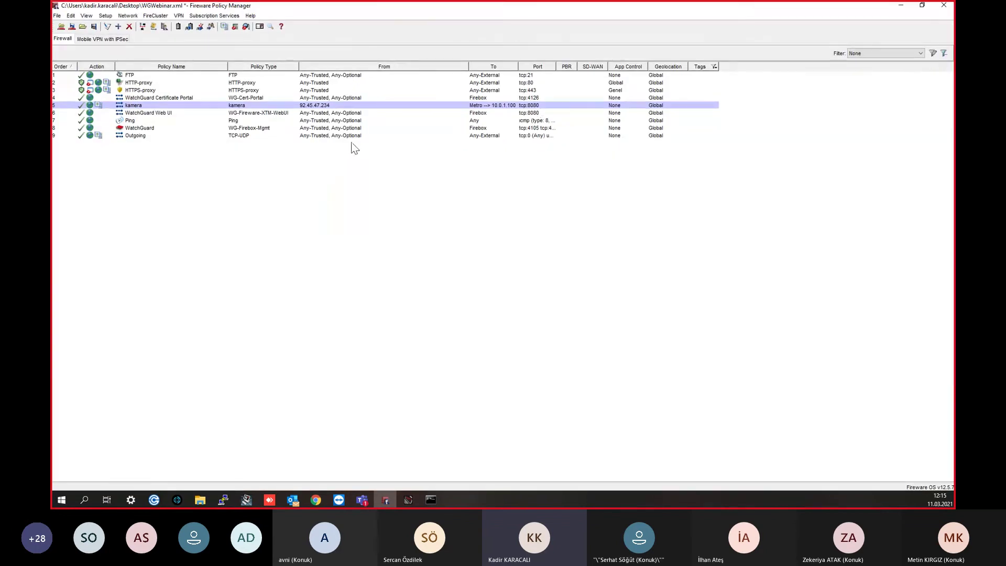
Step: Widen the To column to show kamera's full Metro → 10.0.1.100 destination on tcp:8080
left_click(318, 107)
left_click_drag(519, 66, 554, 64)
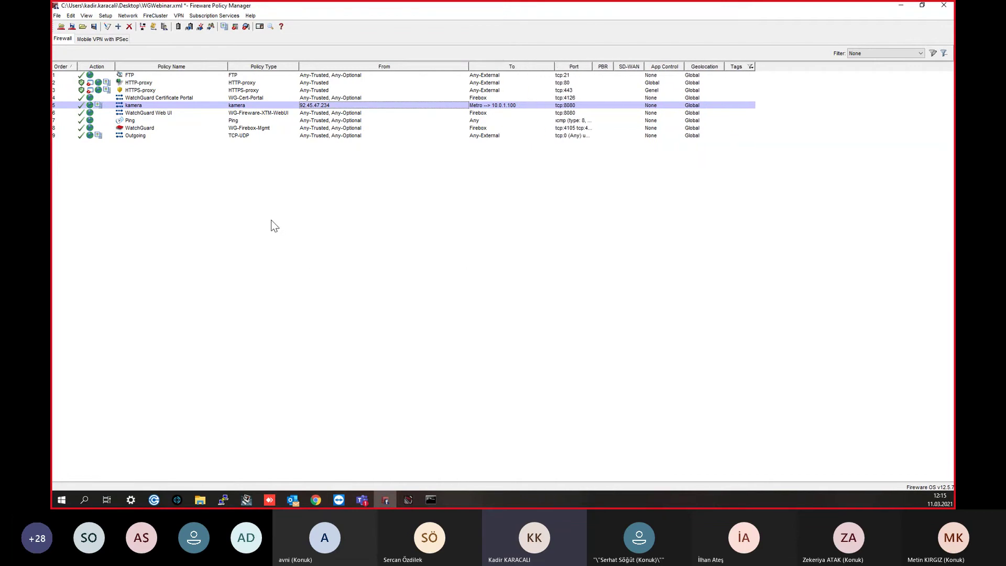
left_click(156, 105)
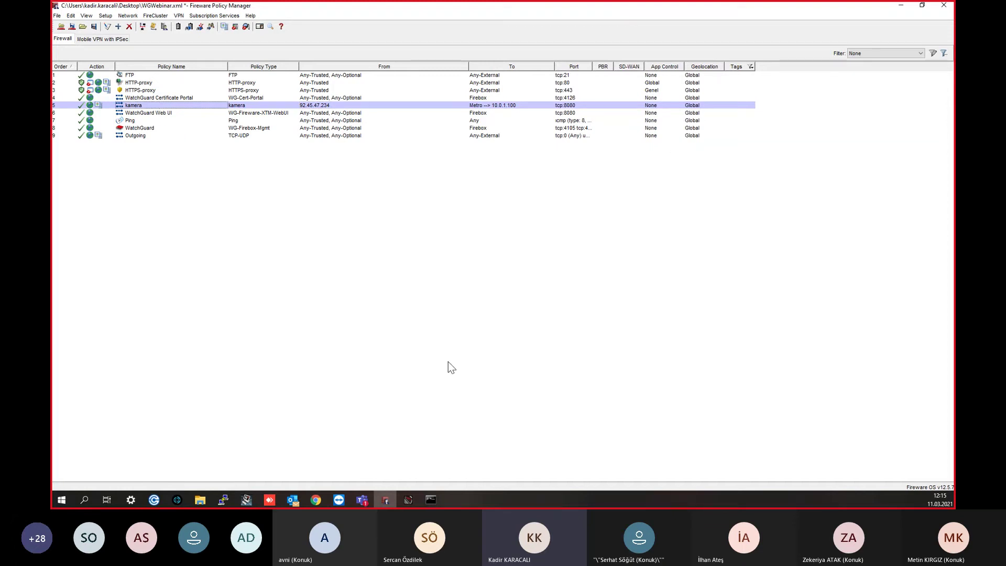
left_click(181, 15)
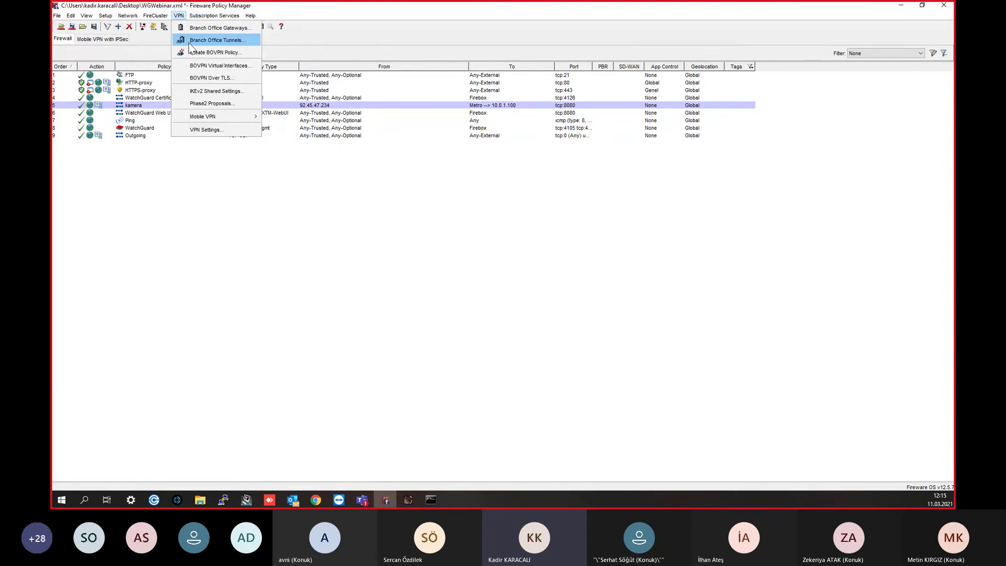
Step: Open the Branch Office Gateways list from the VPN menu and bring up its F1 help page
left_click(189, 43)
left_click(582, 165)
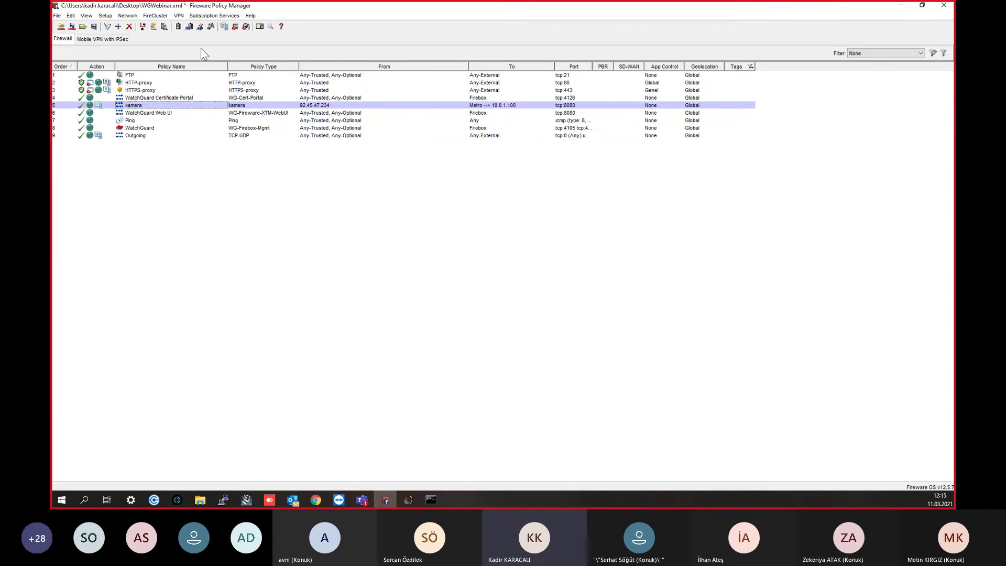
left_click(178, 15)
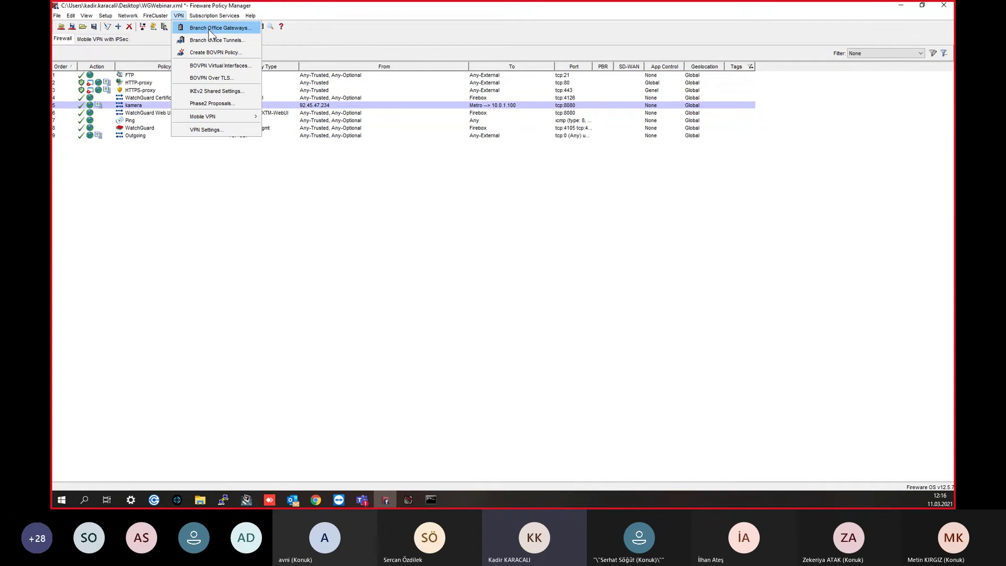
left_click(211, 32)
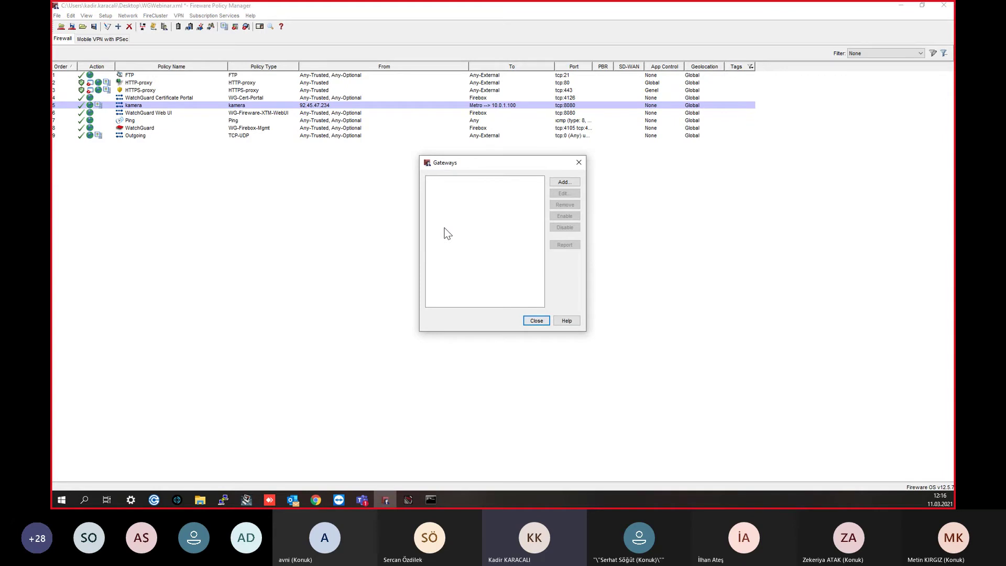
key("F1")
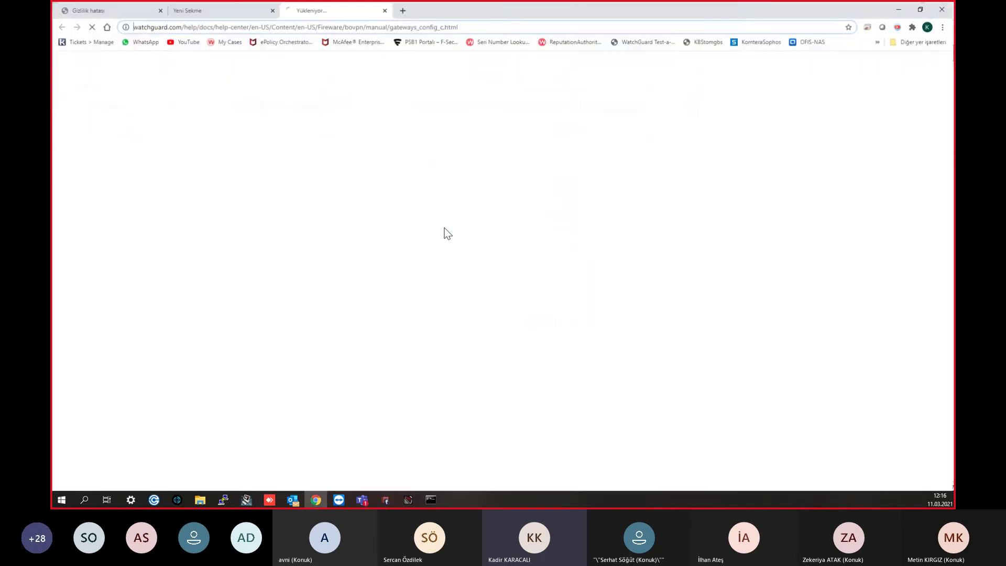
Step: Close the help and Gateways window, then reopen the empty Gateways list and its help page
left_click(385, 8)
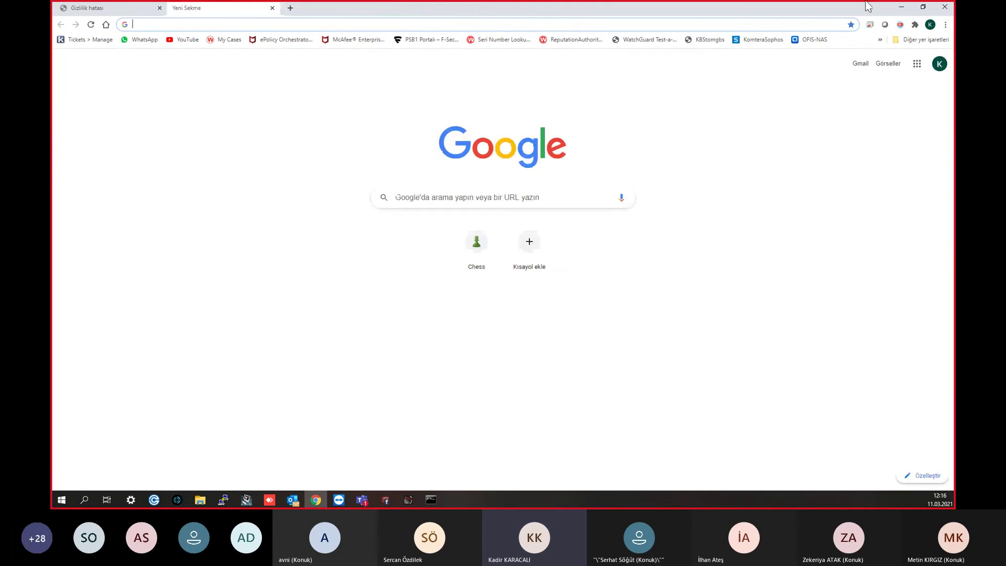
left_click(901, 7)
left_click_drag(510, 169, 481, 131)
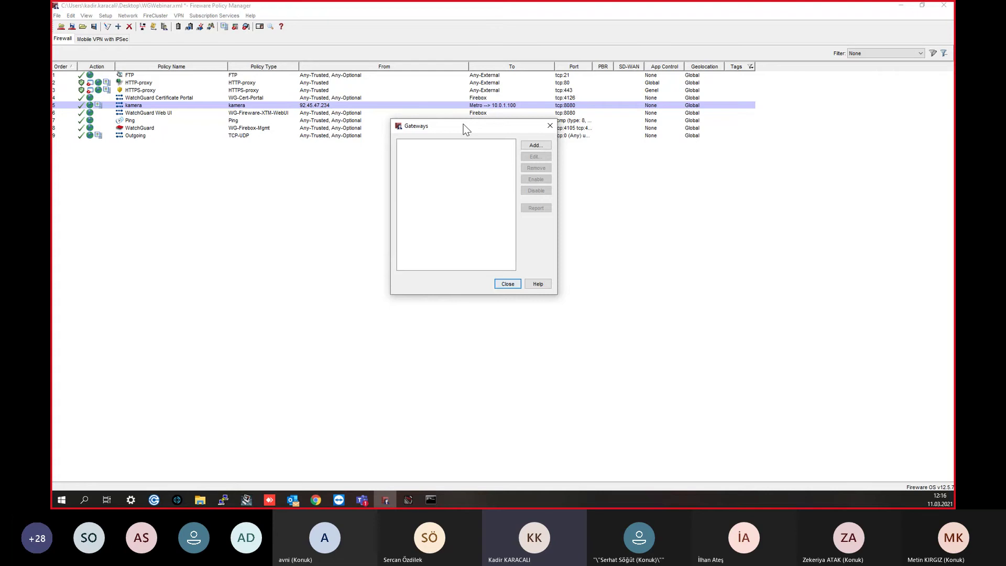
left_click(551, 126)
left_click(178, 15)
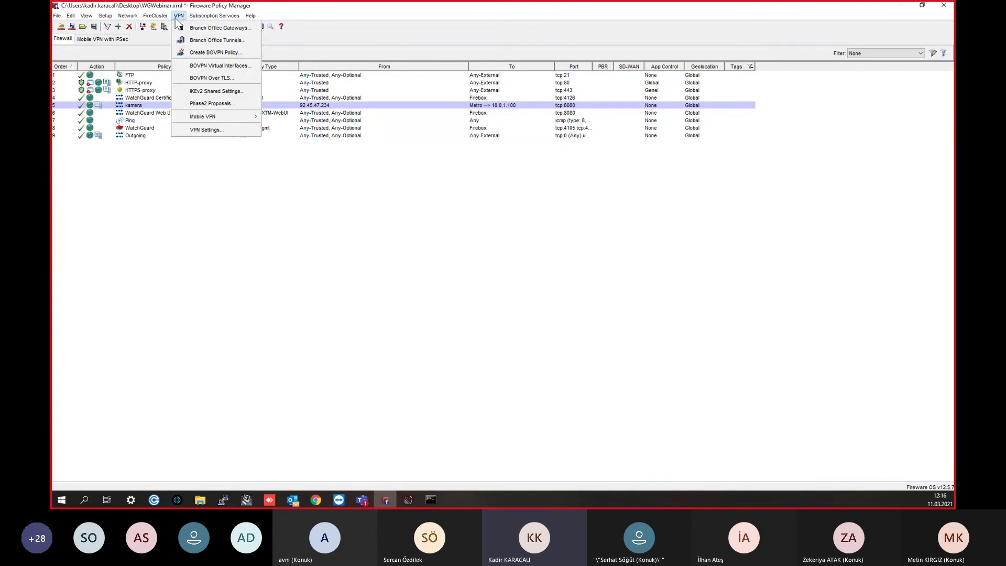
left_click(212, 29)
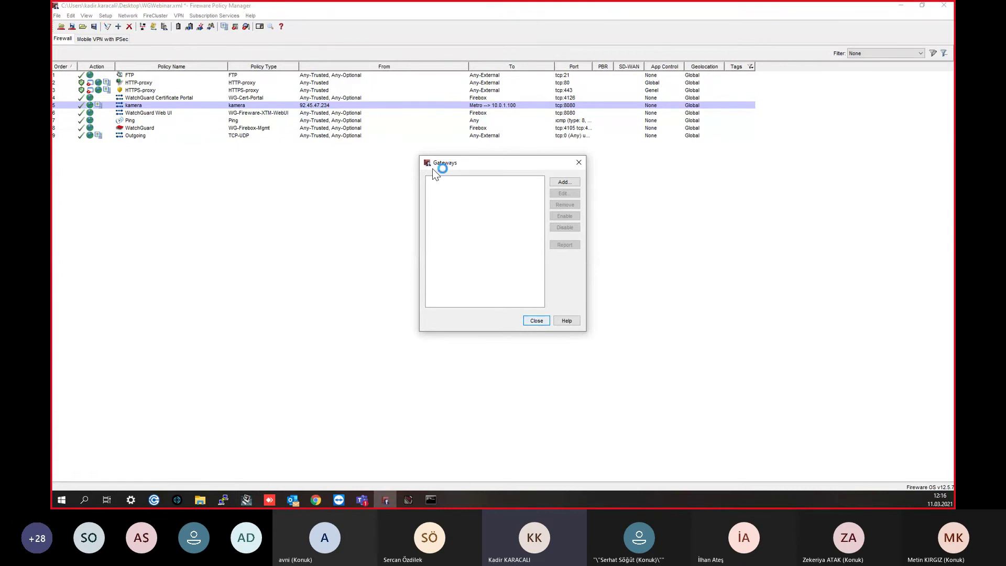
key("F1")
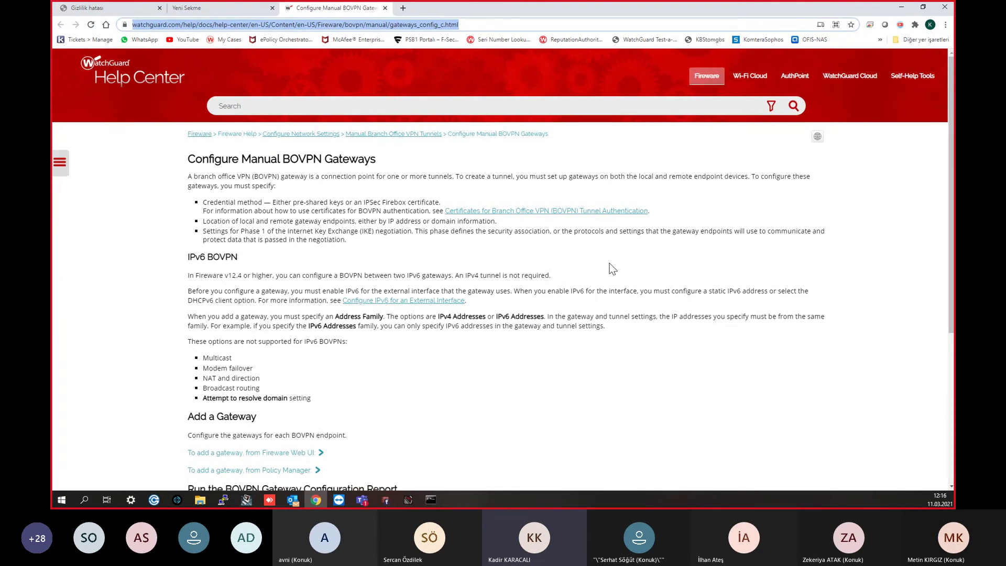
Step: Expand and read the 'To add a gateway, from Policy Manager' steps, then minimize Chrome
scroll(568, 247, "down", 1)
scroll(423, 250, "up", 1)
scroll(367, 209, "down", 3)
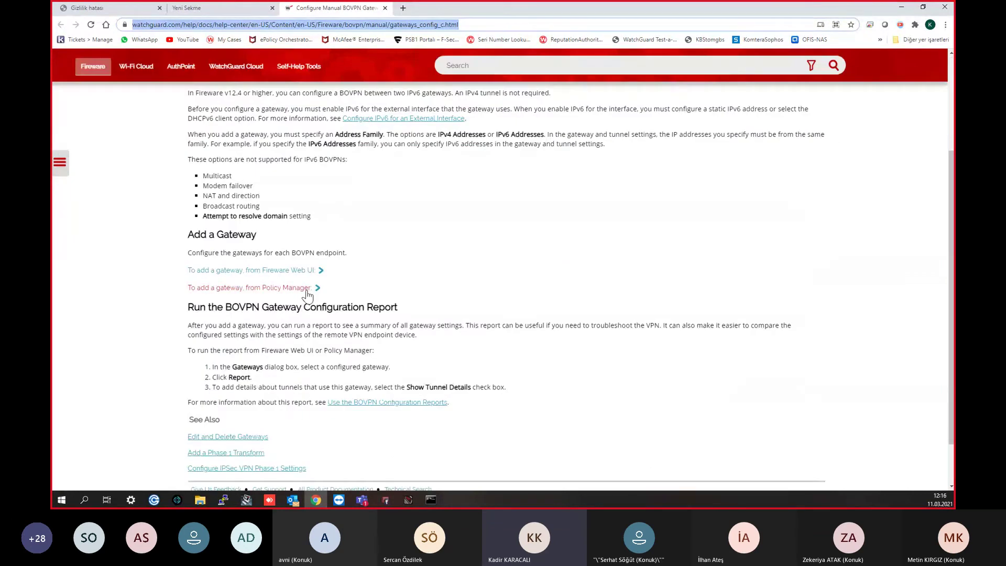
left_click(306, 293)
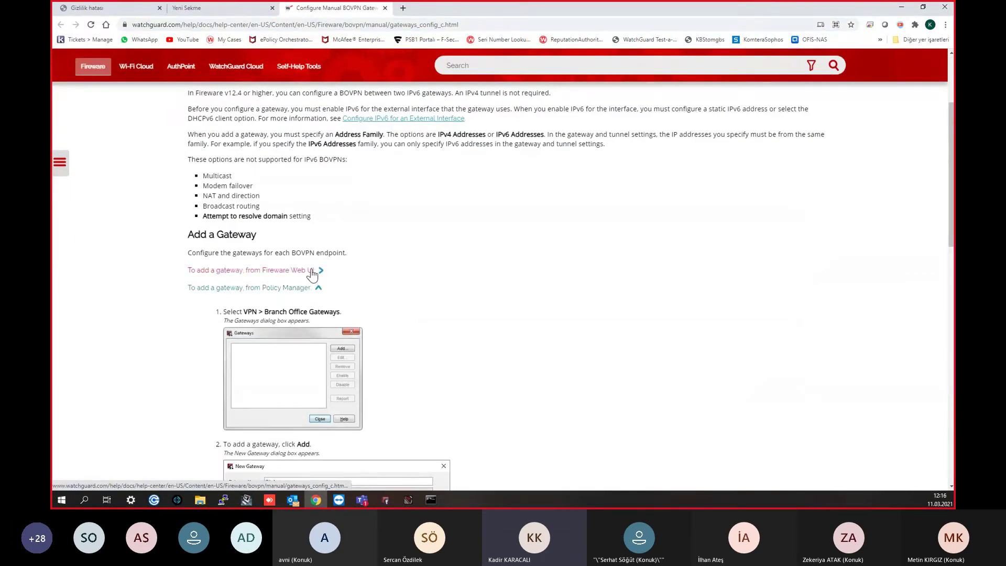
left_click(312, 275)
left_click(293, 272)
left_click(305, 292)
scroll(304, 292, "down", 1)
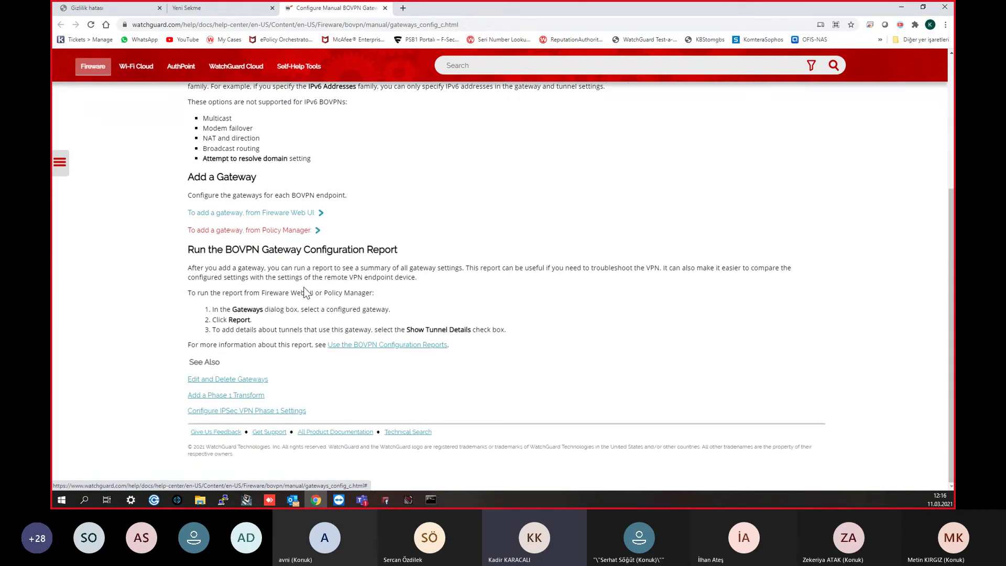
left_click(291, 231)
scroll(344, 307, "down", 5)
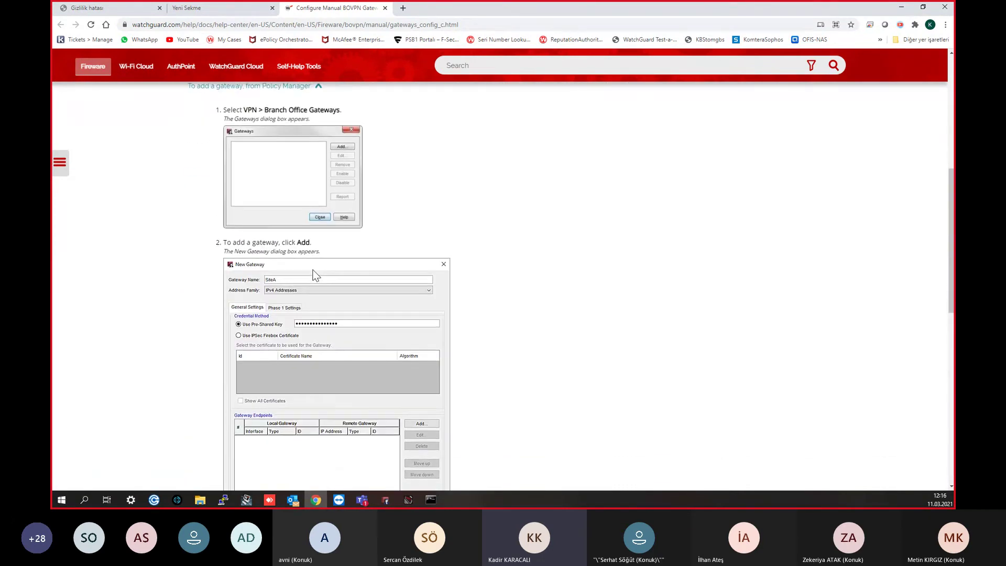
scroll(344, 307, "down", 10)
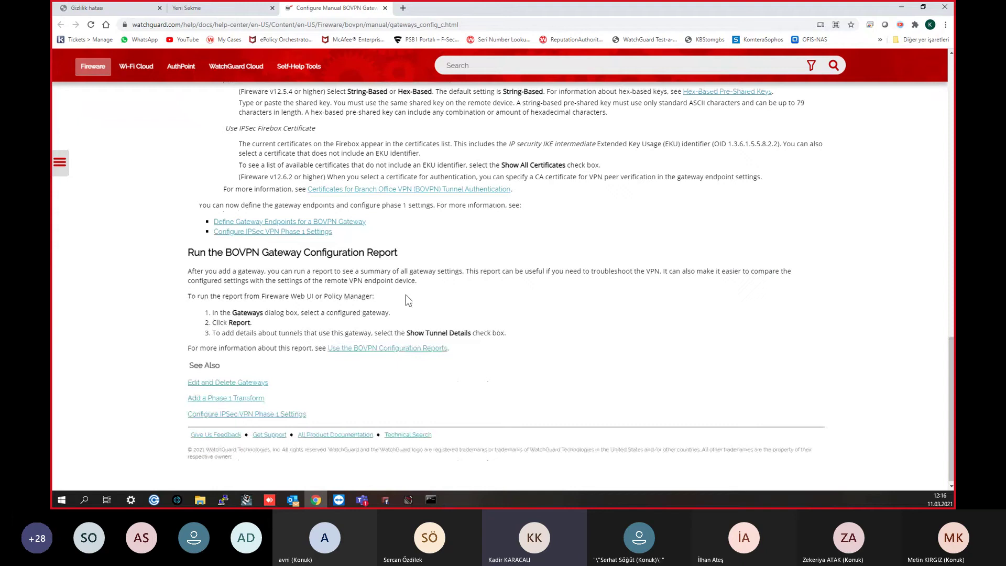
left_click(902, 7)
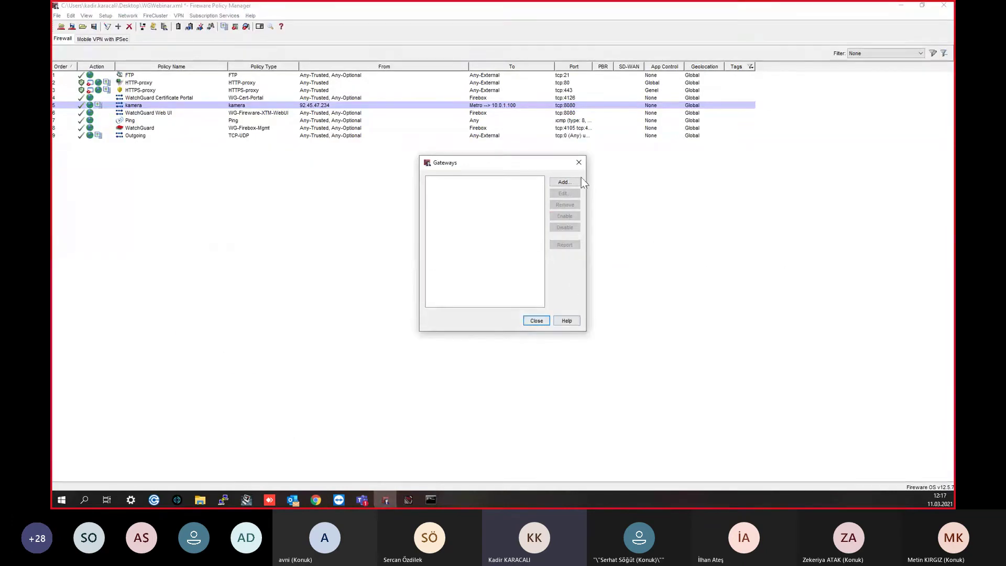
Step: Close Gateways and start the Mobile VPN with SSL wizard past its welcome page
left_click(584, 159)
left_click(179, 16)
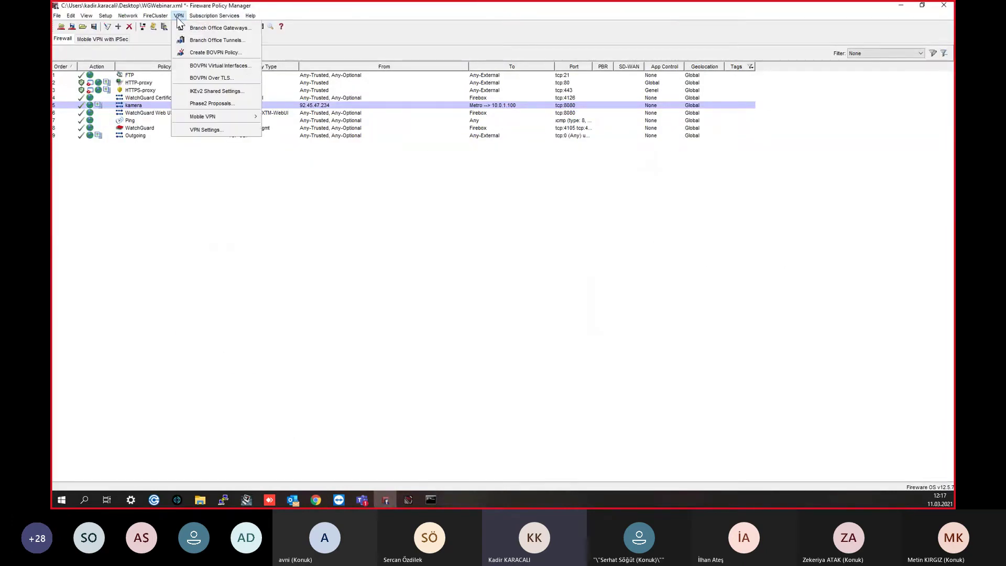
mouse_move(231, 115)
left_click(291, 144)
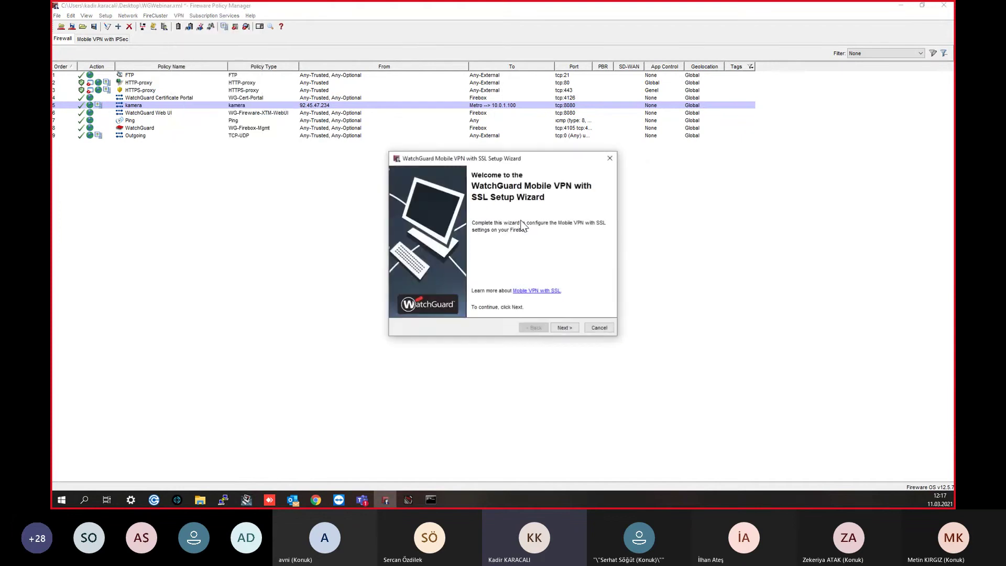
left_click(565, 330)
Step: Enter the primary server address ending in .47.234 and accept the address mismatch warning
left_click(447, 218)
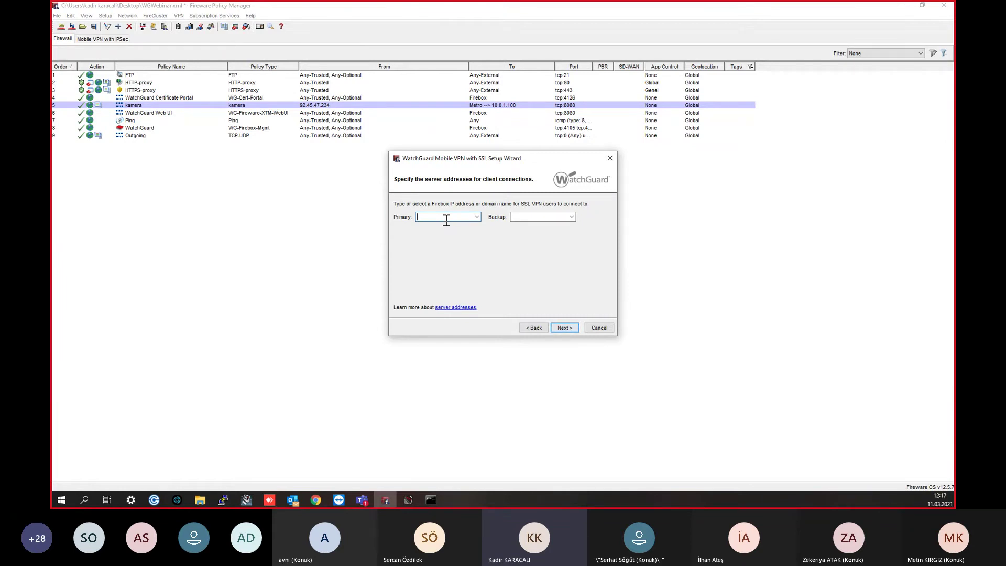
type(".47.234")
left_click(515, 216)
left_click(556, 332)
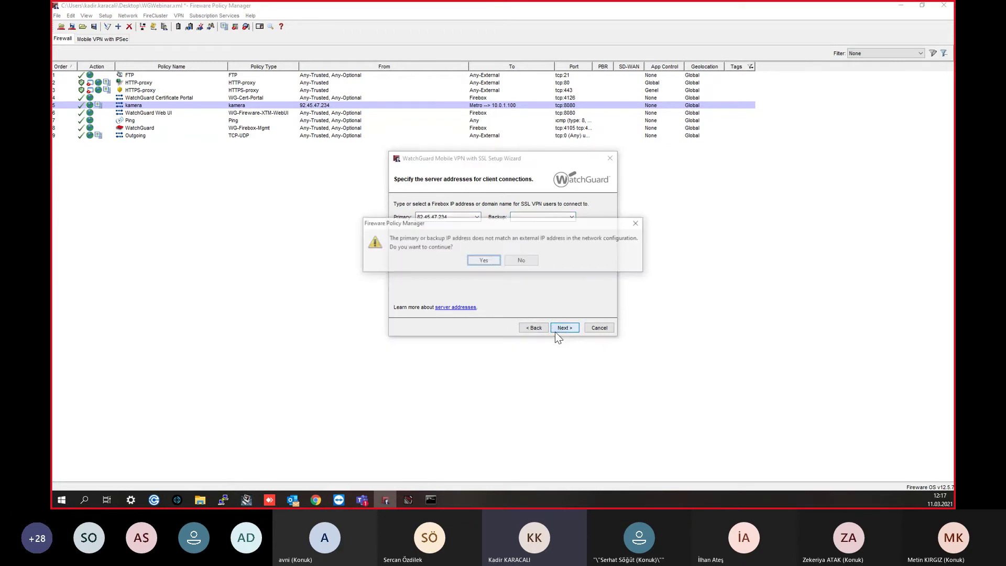
left_click(484, 263)
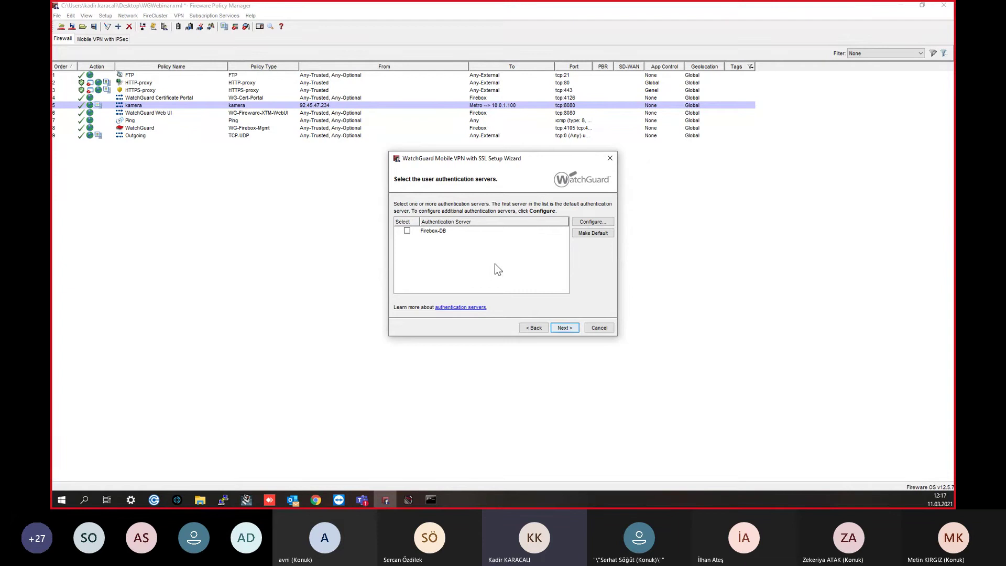
Step: Use Firebox-DB as the authentication server and keep the SSLVPN-Users group
left_click(407, 231)
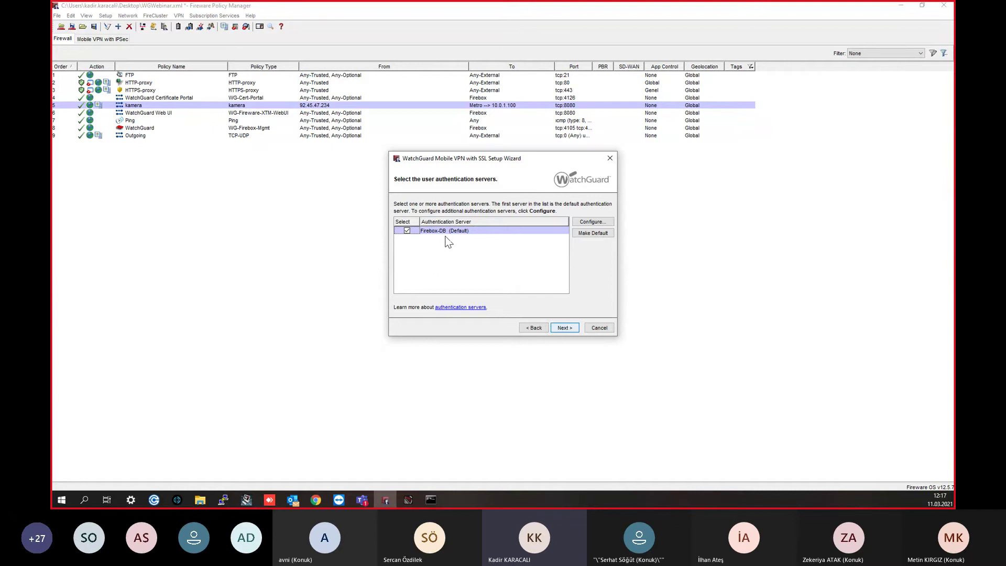
left_click(565, 328)
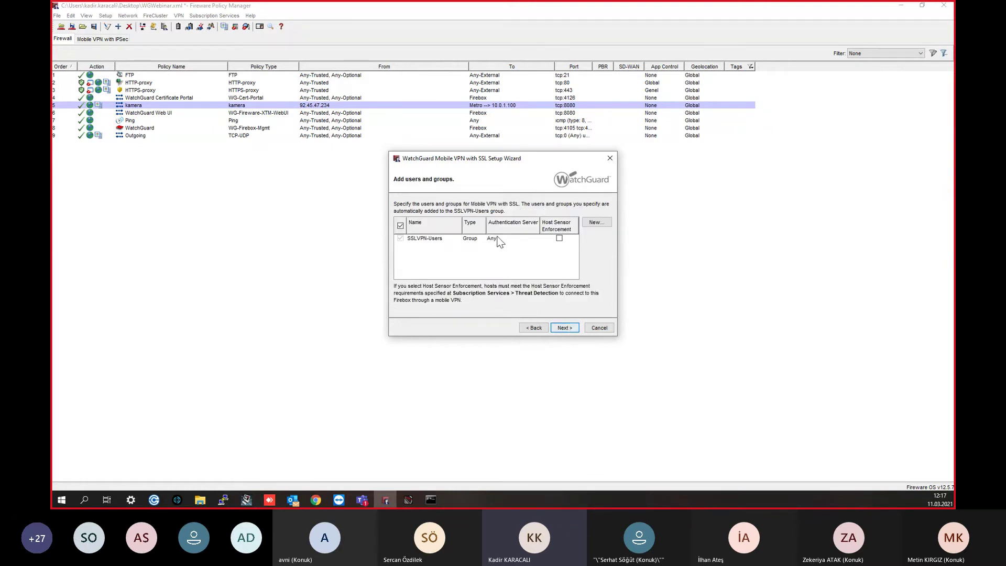
left_click(563, 331)
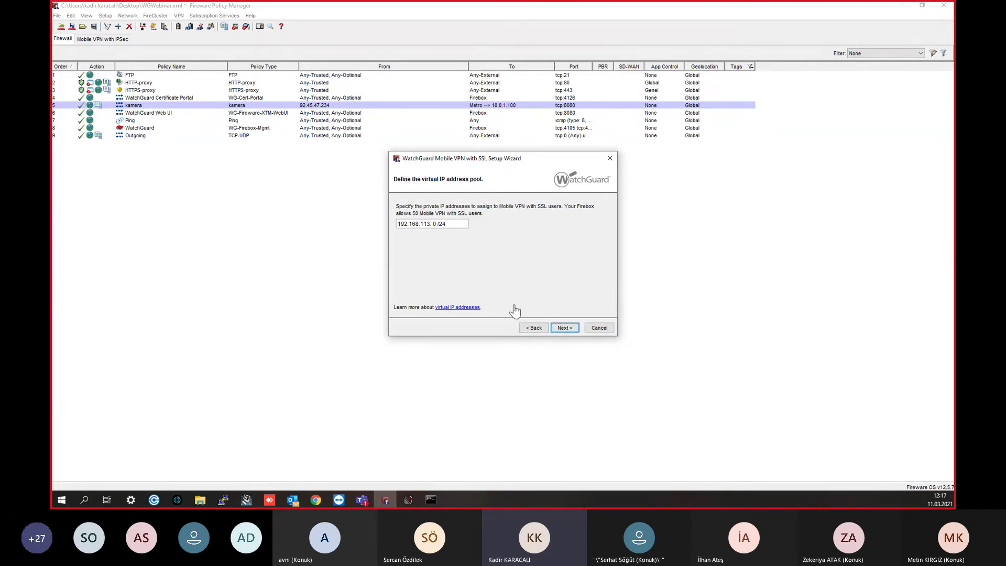
Step: Set the virtual IP pool to 192.168.113.0/24 and finish the wizard
double_click(407, 227)
type("192.168")
left_click_drag(414, 225, 393, 217)
left_click_drag(431, 224, 413, 224)
left_click(461, 227)
left_click(570, 332)
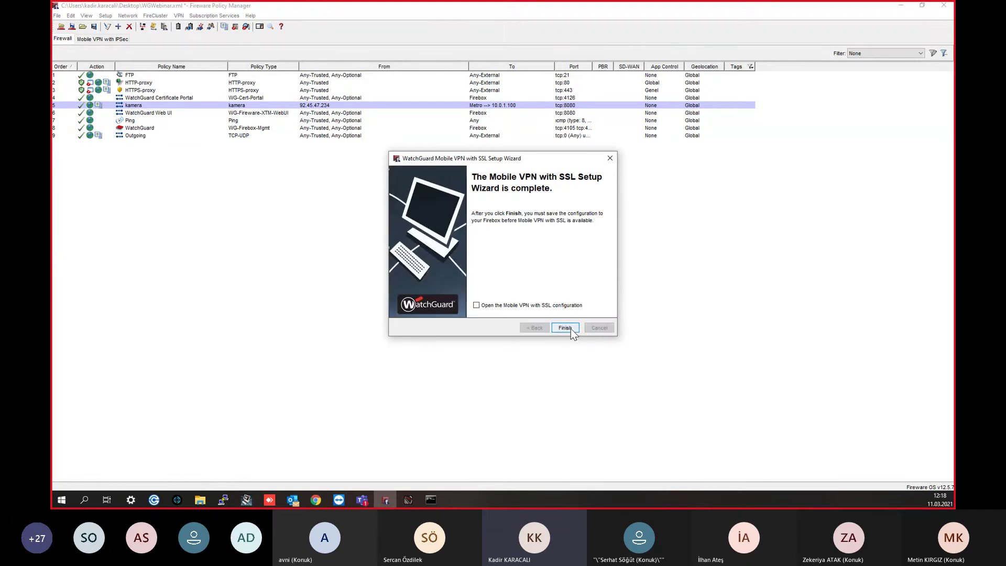
left_click(565, 328)
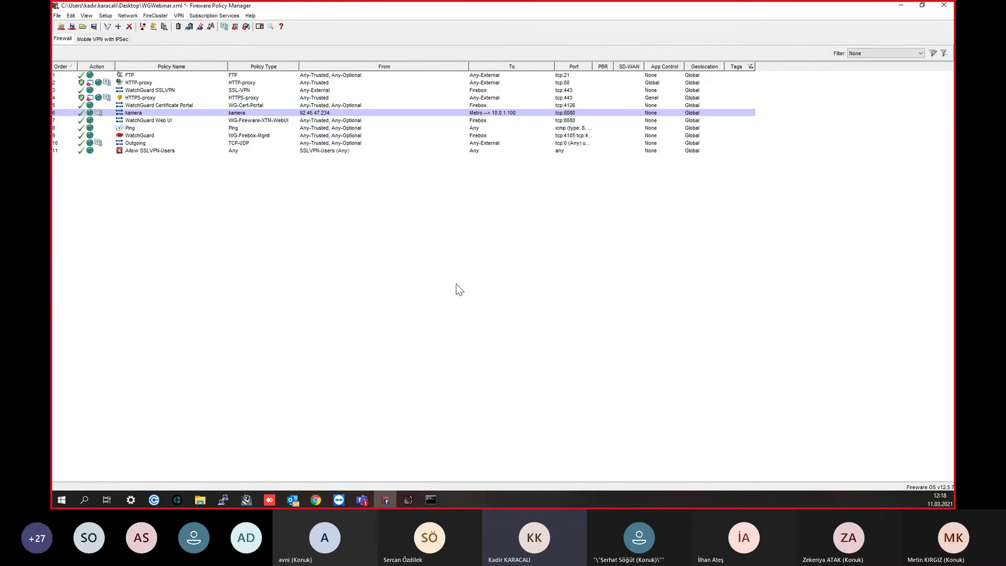
Step: Review the WatchGuard SSLVPN policy's Any-External to Firebox entries and port properties, then close it
left_click(148, 85)
left_click(155, 92)
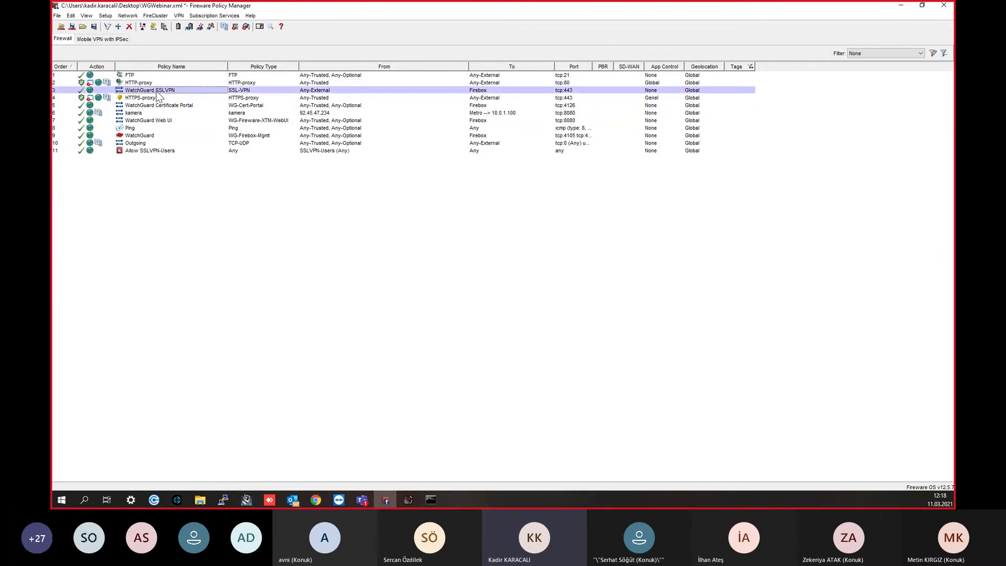
double_click(158, 93)
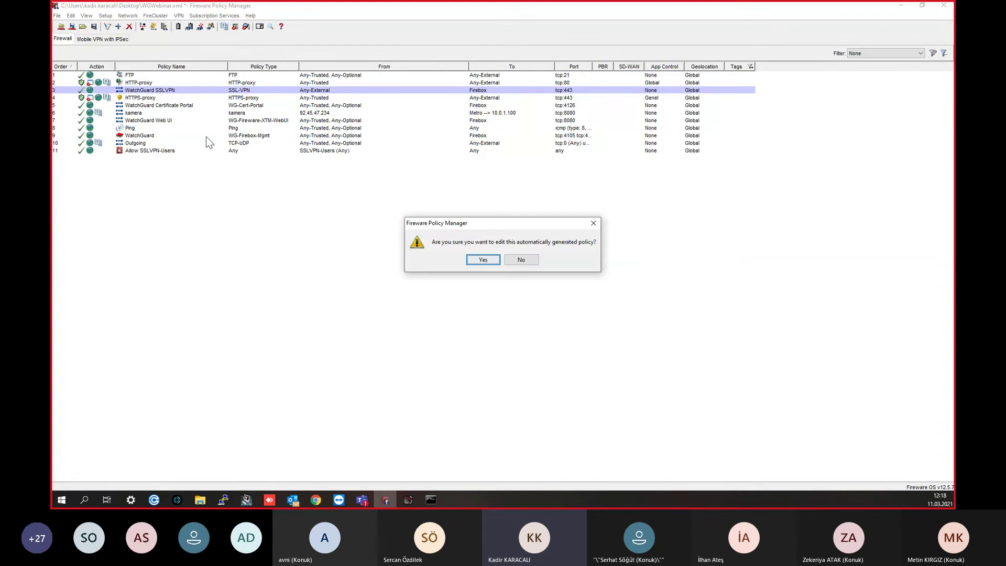
left_click(485, 260)
left_click_drag(449, 83, 609, 44)
left_click(564, 121)
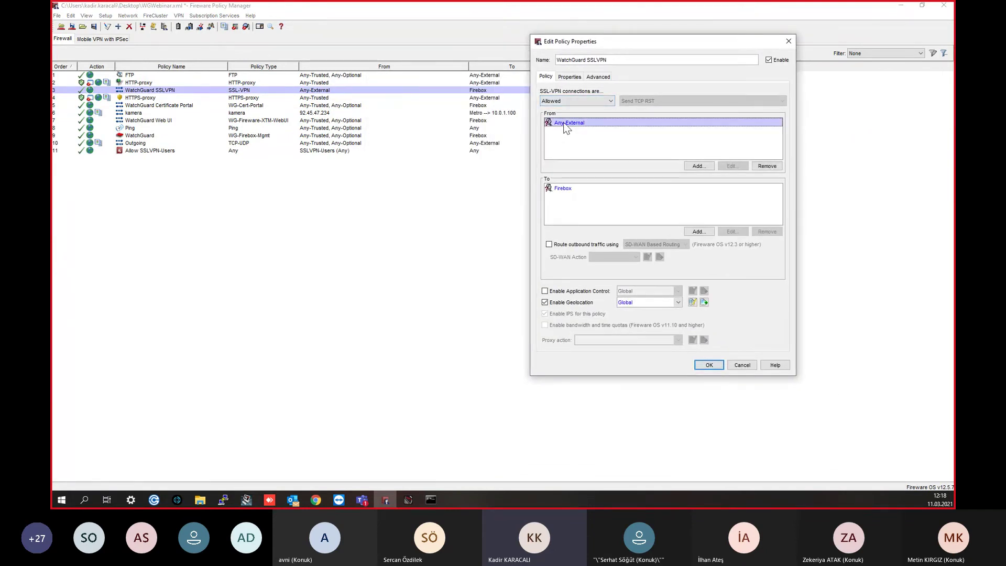
left_click(565, 189)
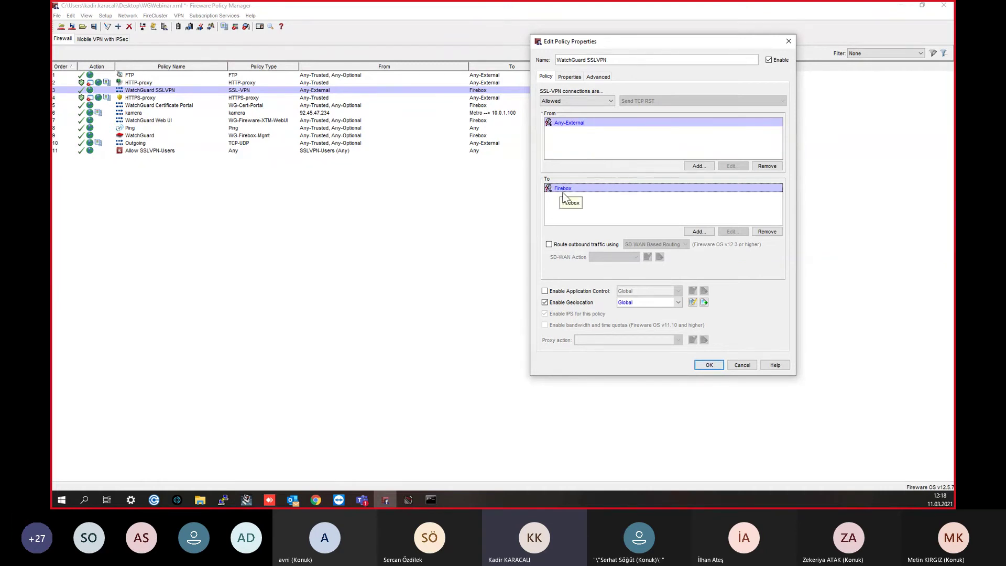
left_click(571, 77)
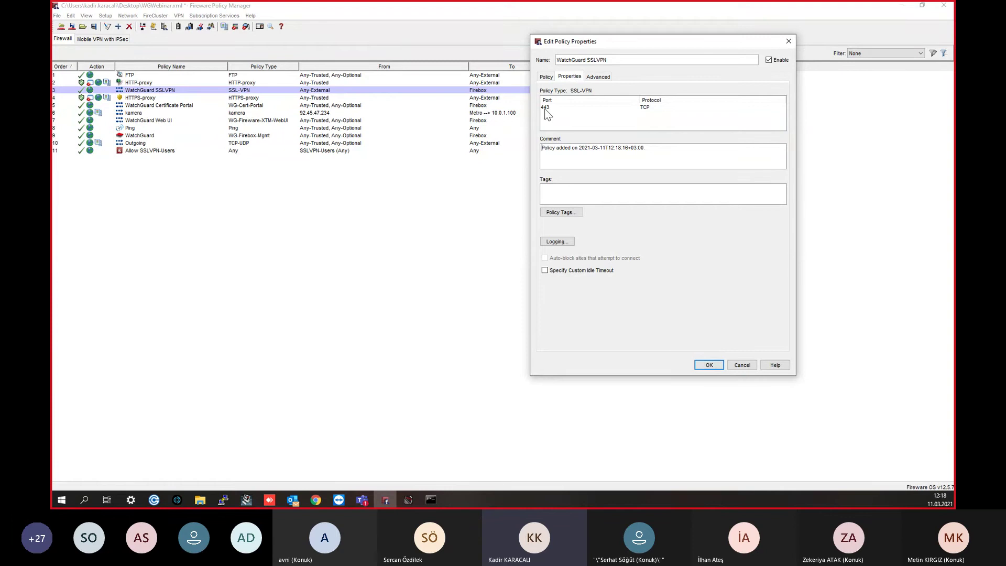
left_click(546, 76)
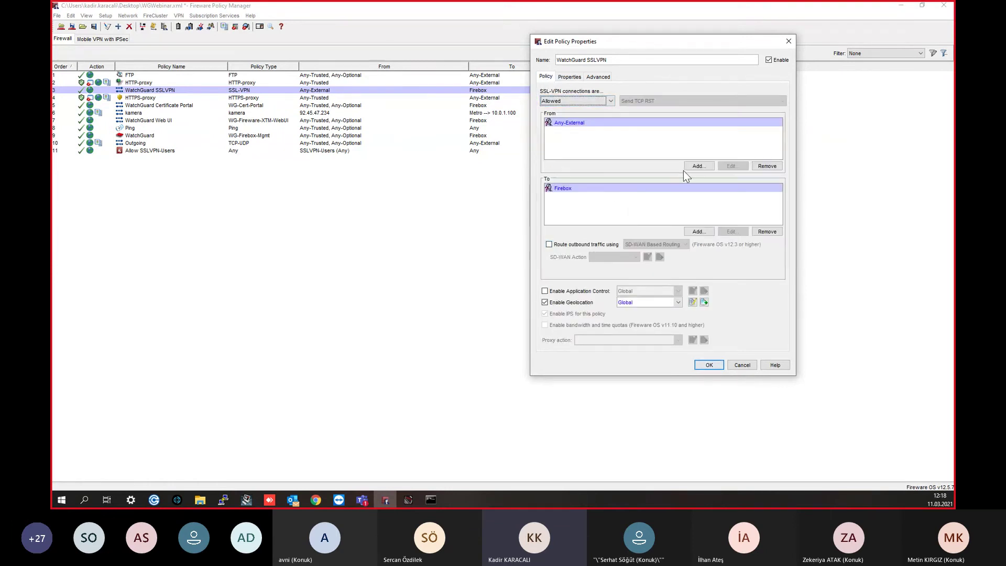
left_click(788, 41)
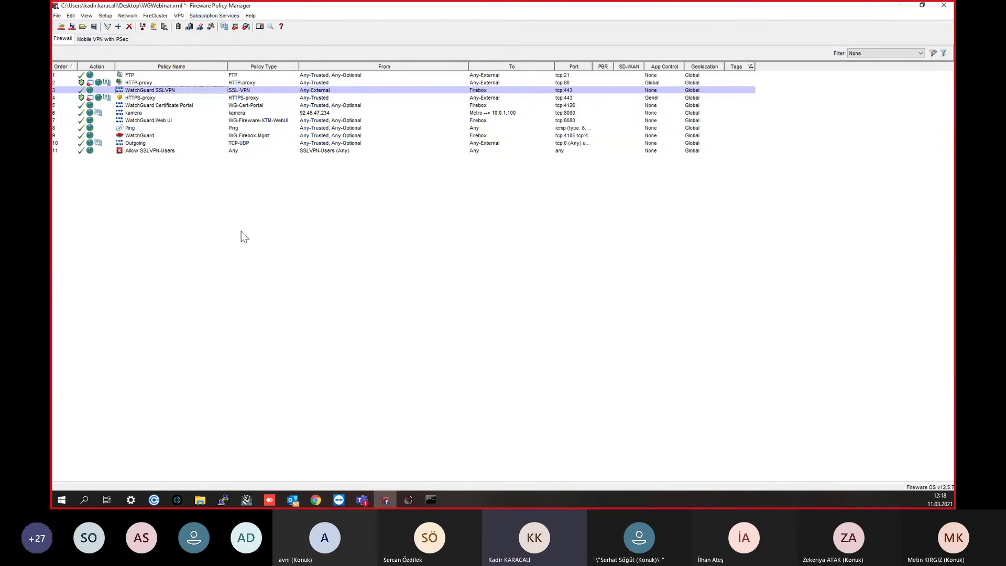
left_click(179, 15)
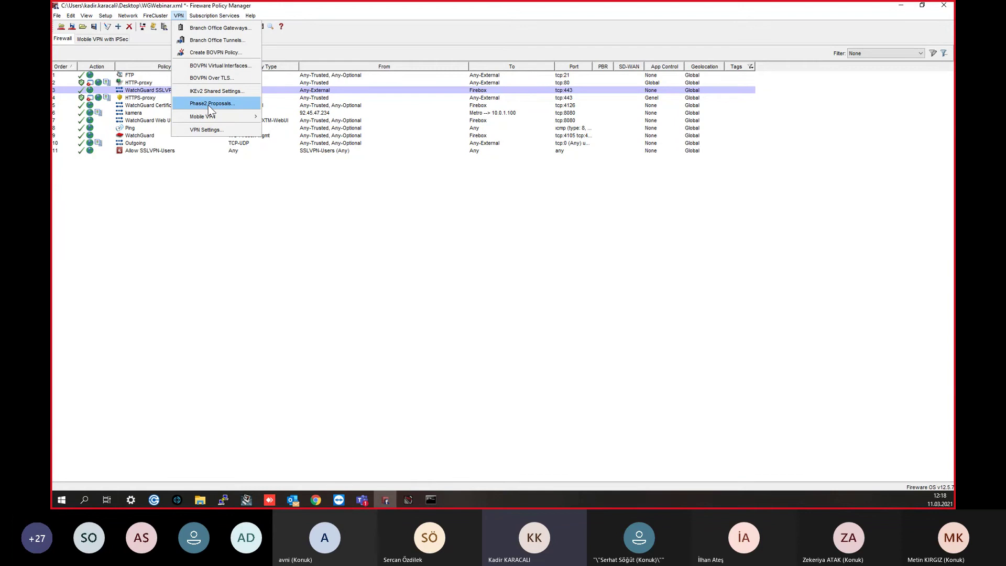
Step: Open the Mobile VPN with SSL settings and check the Advanced tab's data channel port 443
mouse_move(216, 116)
left_click(283, 145)
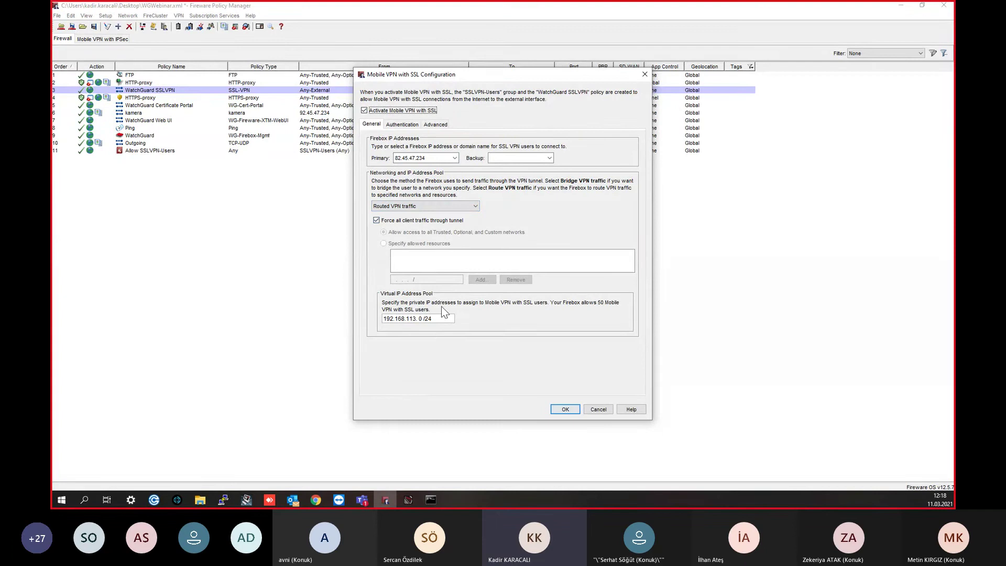
left_click(436, 124)
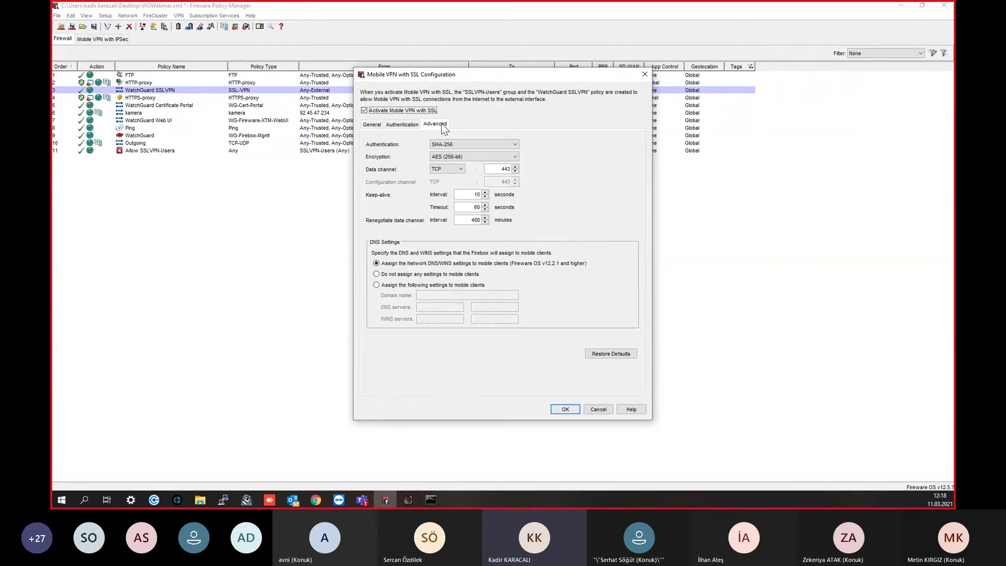
left_click_drag(497, 169, 523, 168)
left_click(372, 124)
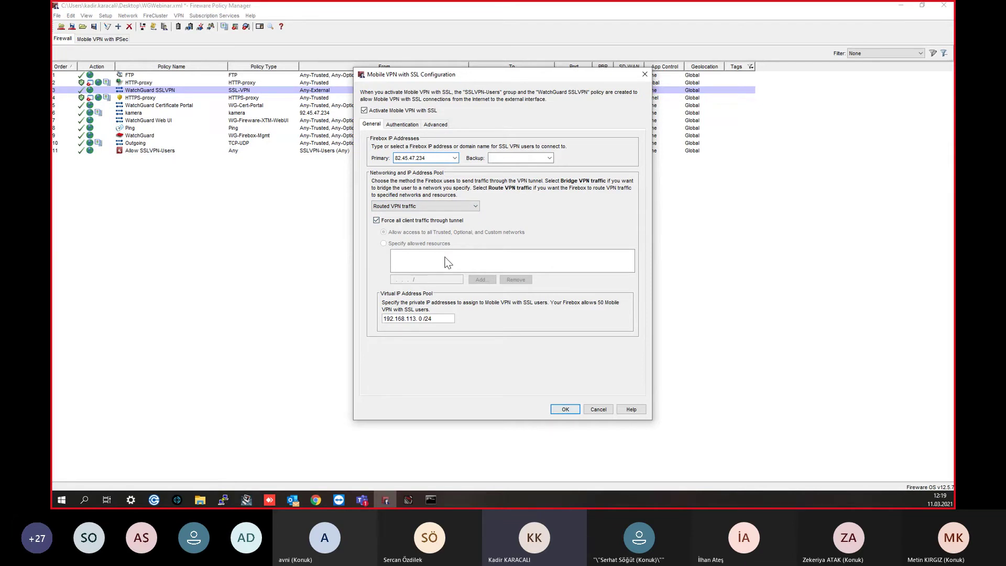
Step: Keep 'Force all client traffic through tunnel' checked and save the settings past the external IP warning
left_click(408, 222)
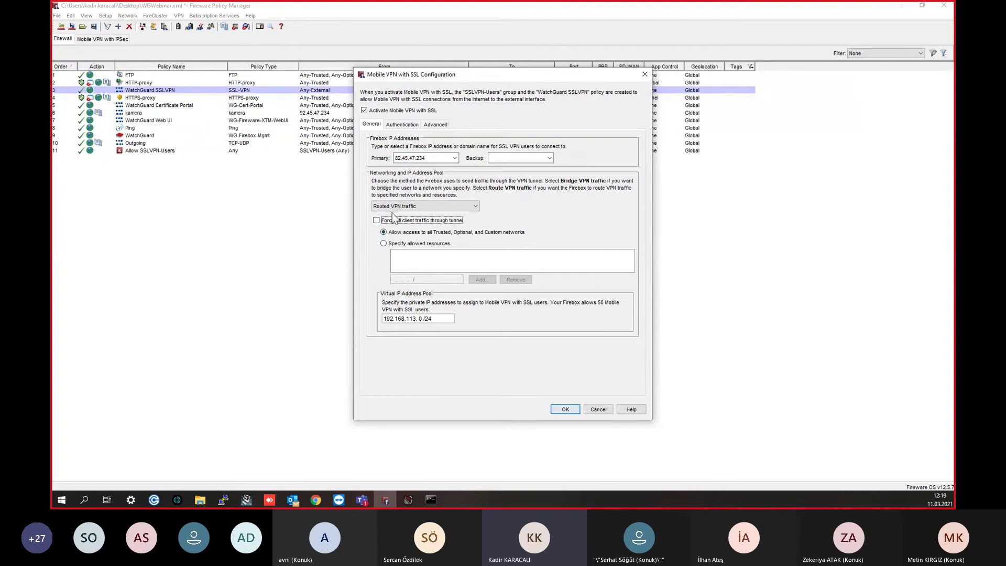
left_click(397, 220)
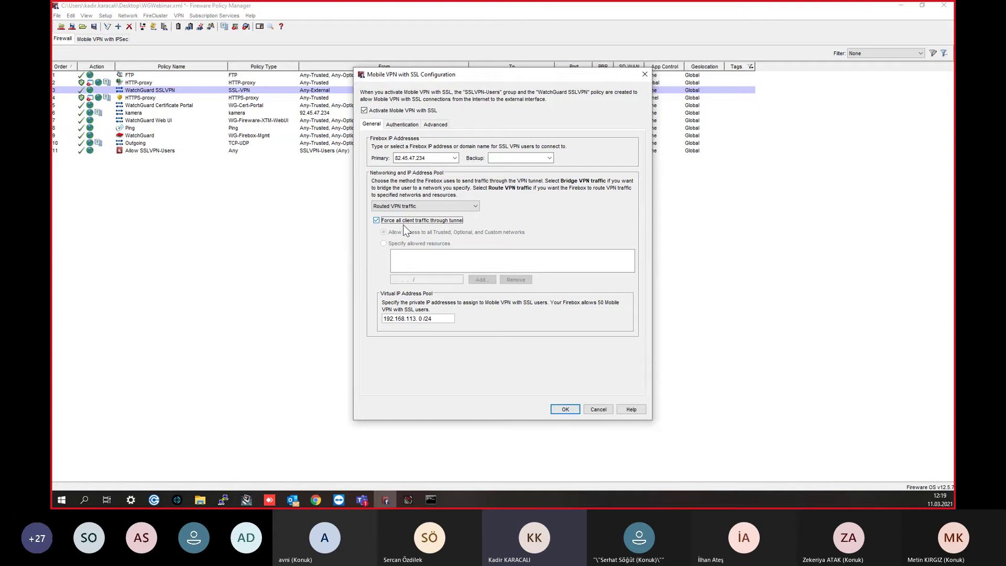
left_click(405, 221)
left_click(446, 245)
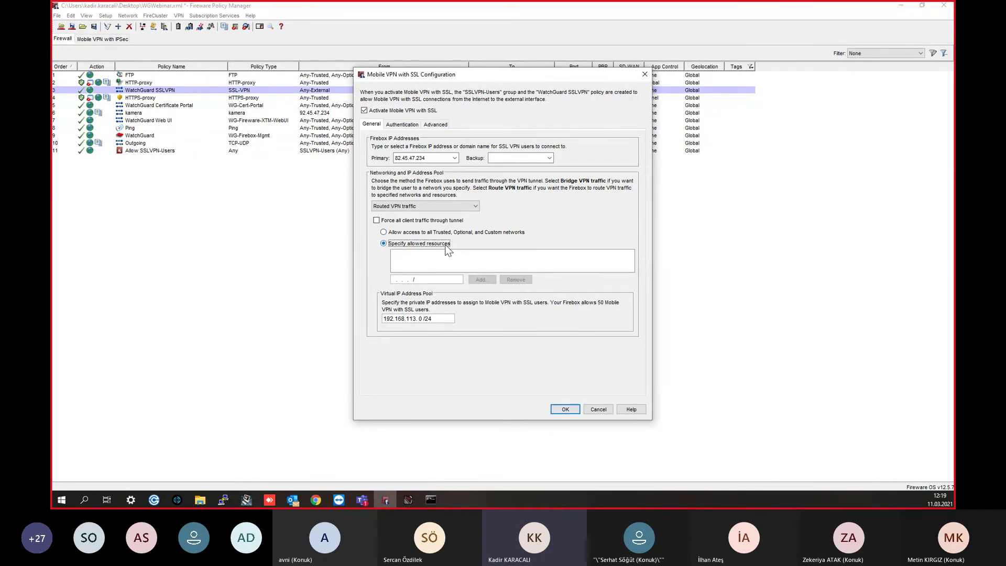
left_click(411, 277)
left_click(422, 220)
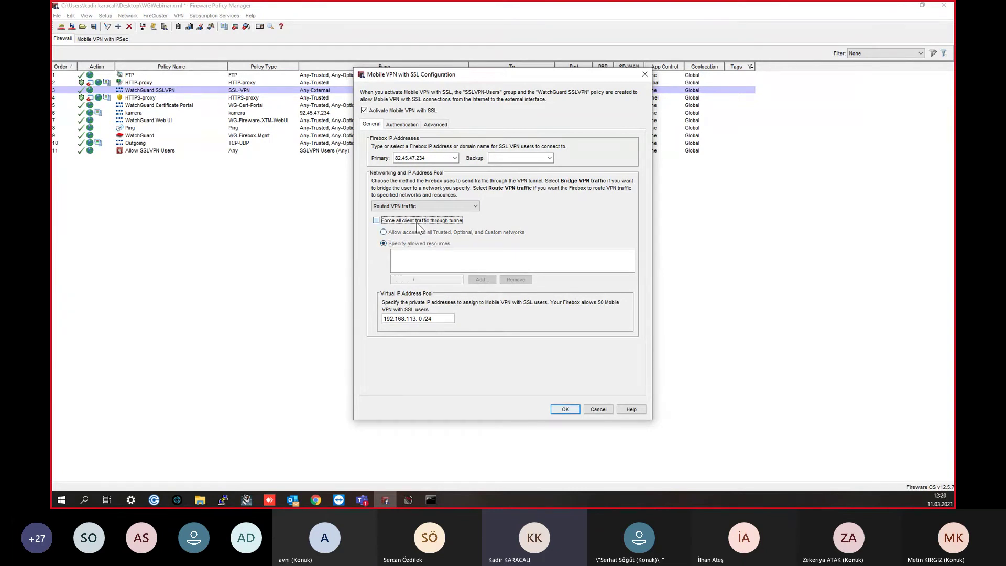
left_click(413, 128)
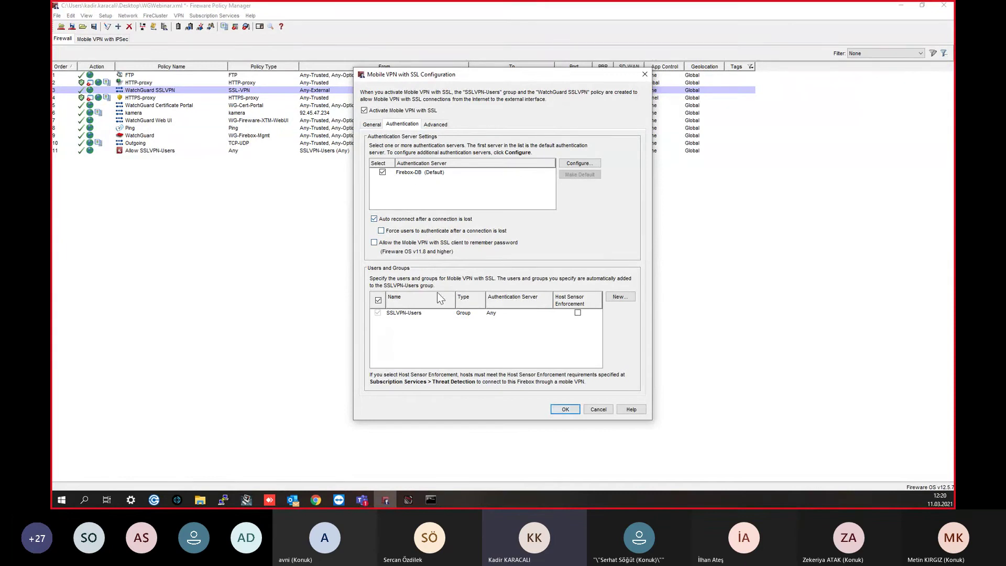
left_click(565, 410)
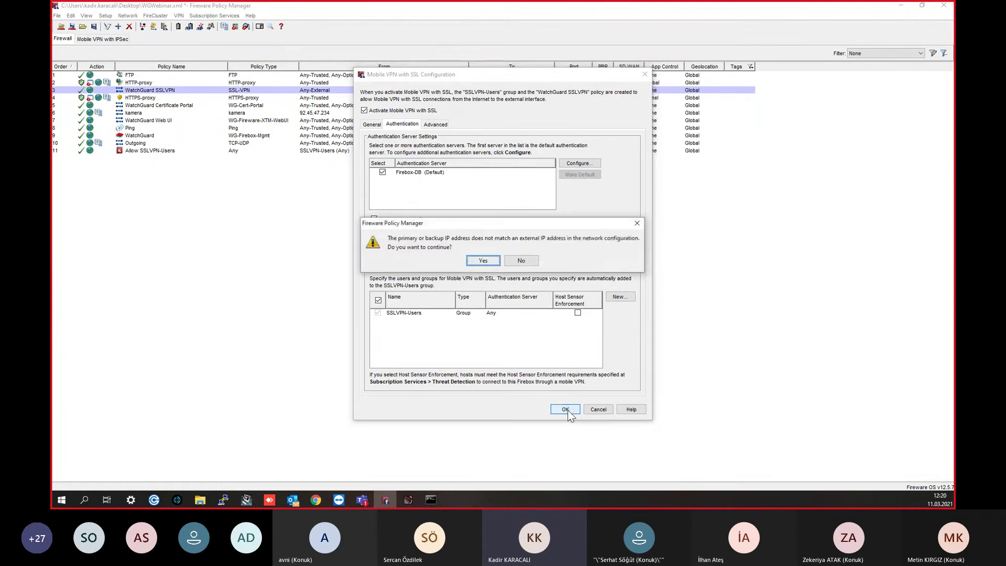
left_click(491, 261)
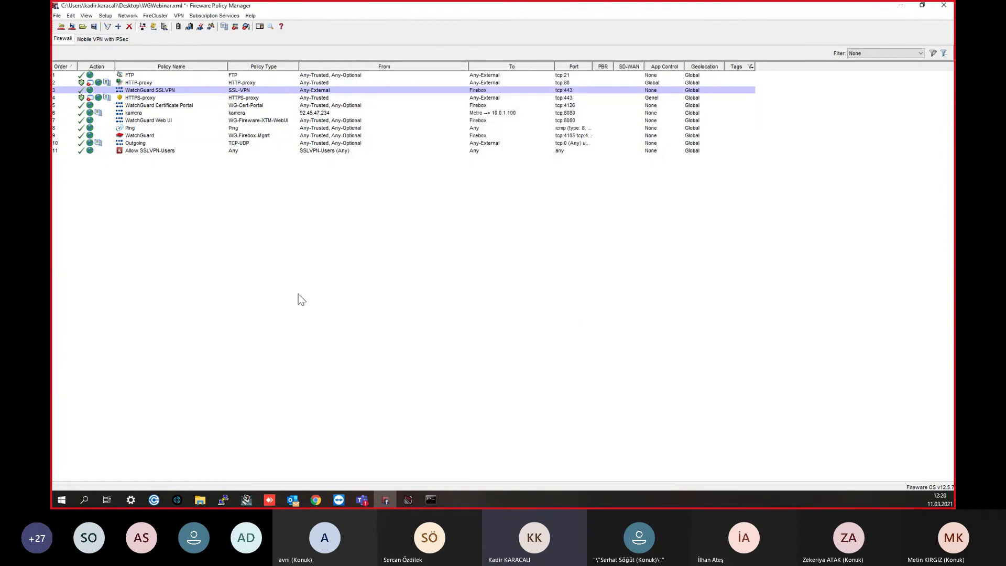
left_click(165, 151)
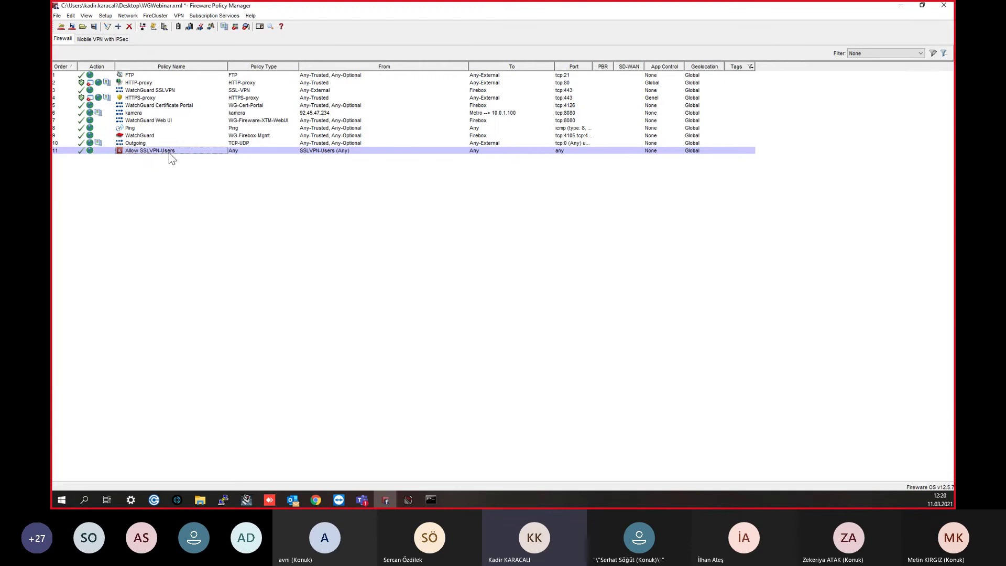
double_click(169, 152)
left_click(495, 257)
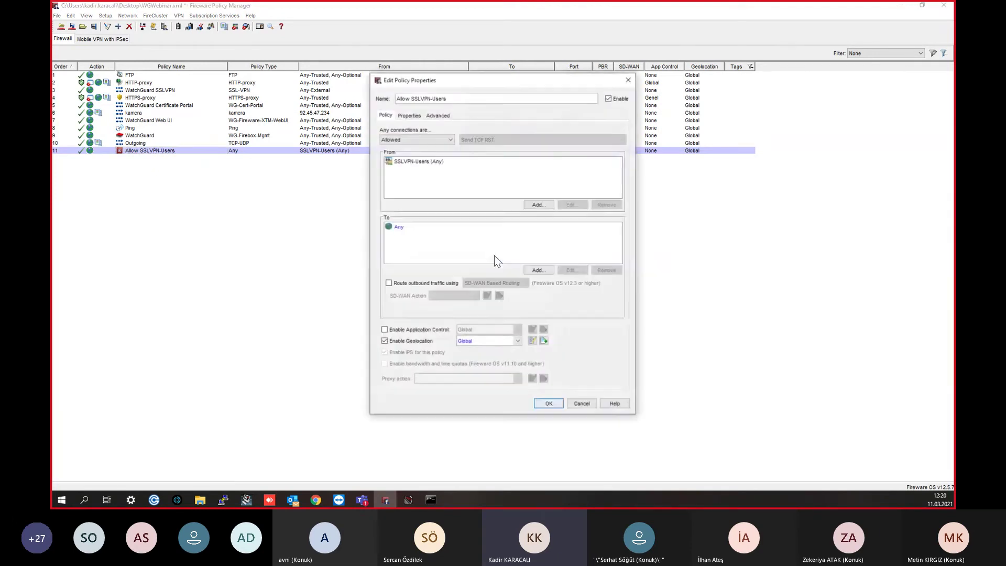
left_click(418, 164)
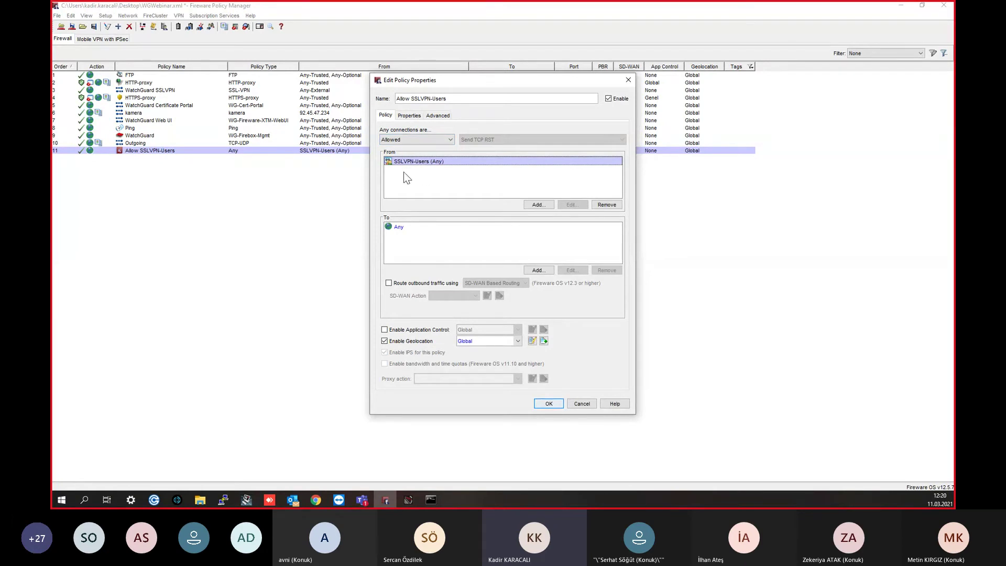
left_click(539, 205)
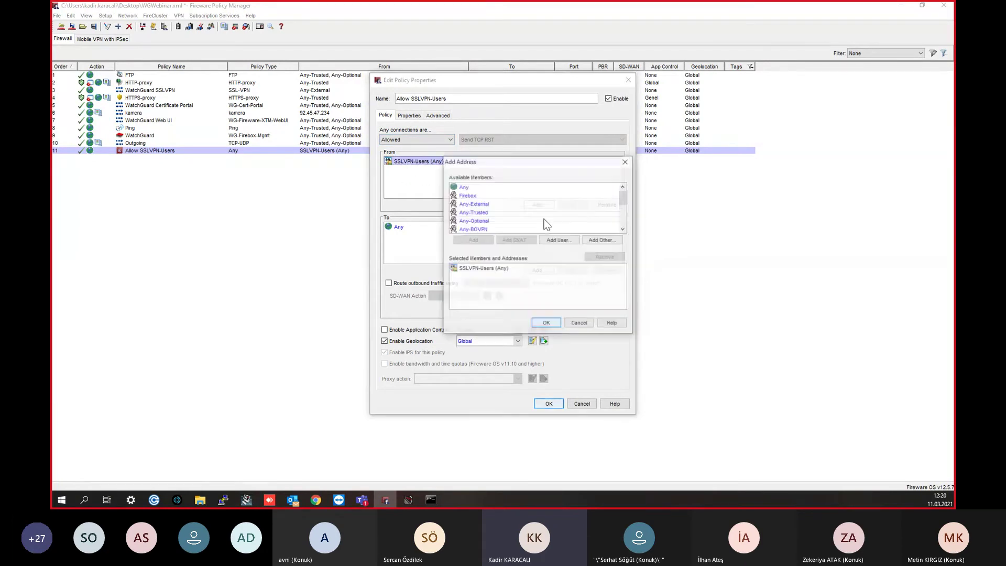
left_click(568, 240)
left_click(522, 218)
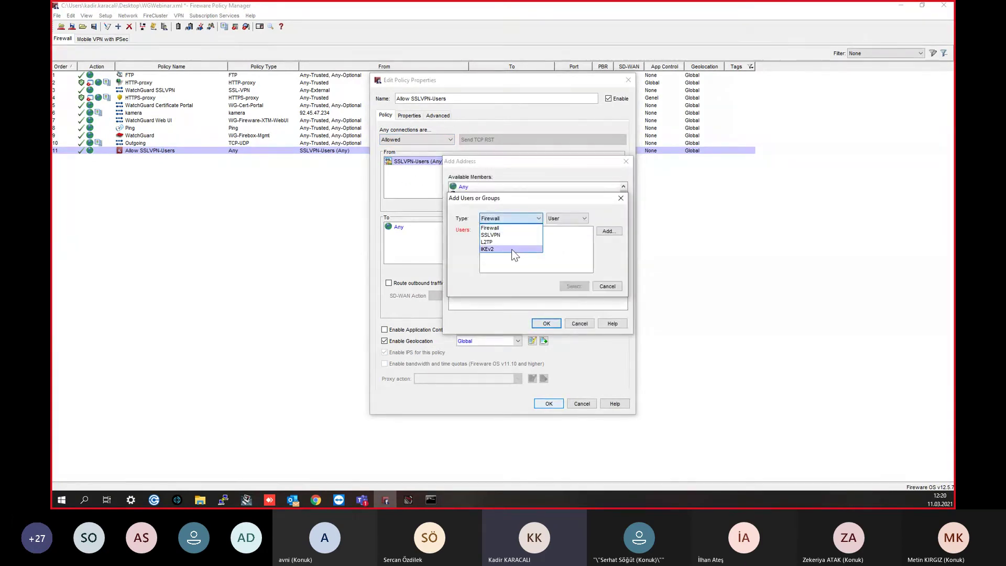
left_click(570, 218)
left_click(565, 234)
left_click_drag(527, 200, 589, 184)
left_click(571, 217)
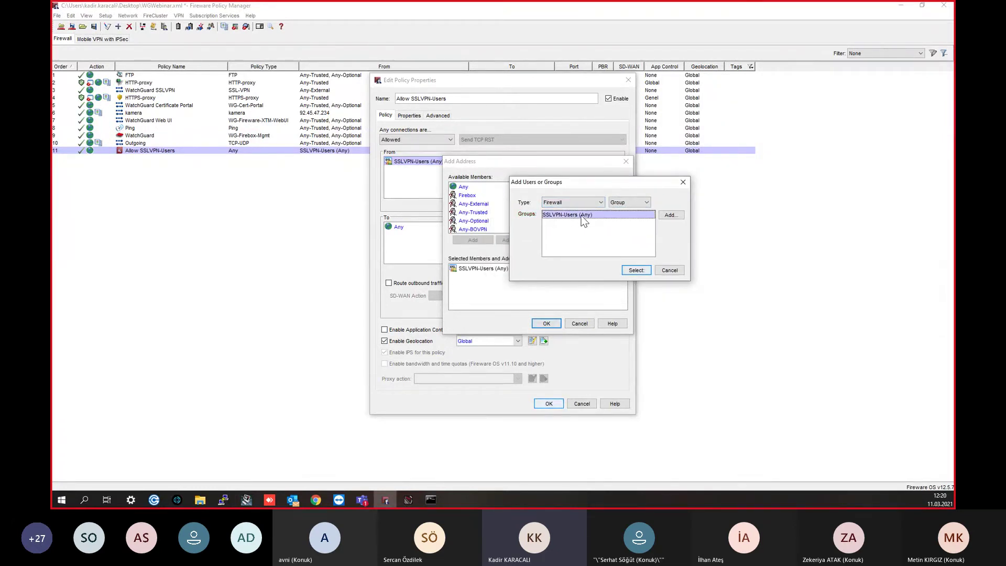
left_click(683, 181)
left_click(625, 161)
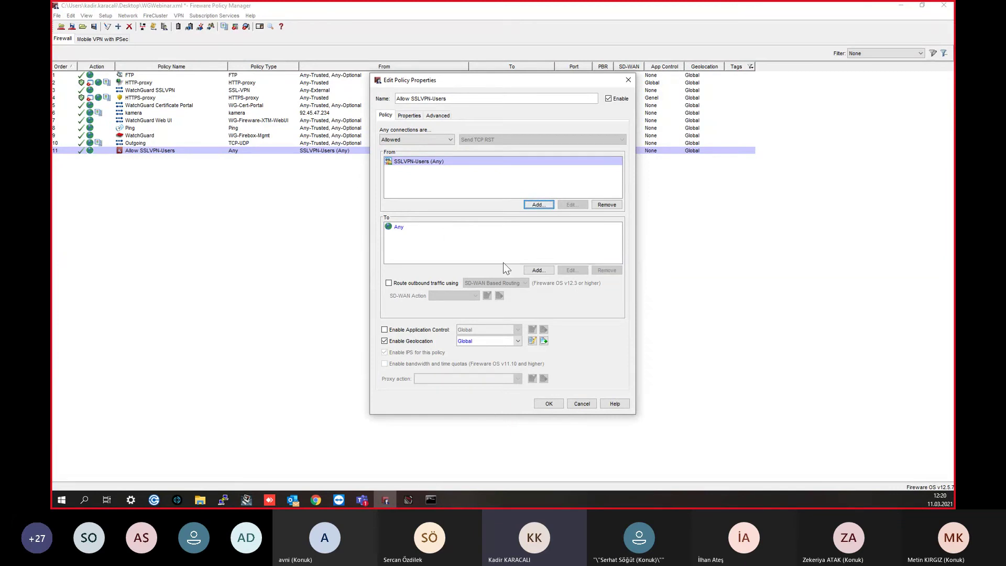
key("Escape")
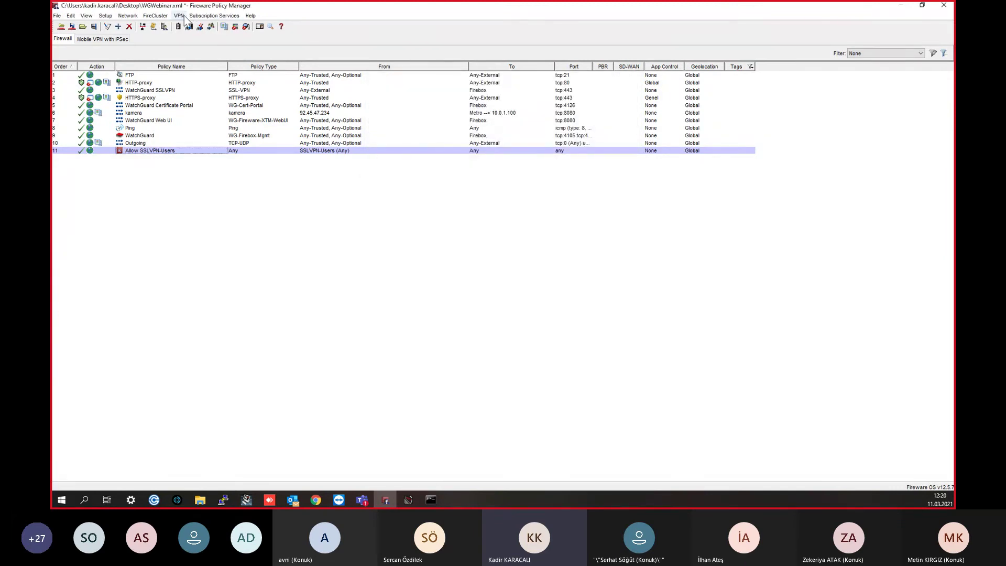
Step: Review the SSL VPN settings and Allow SSLVPN-Users policy unchanged, then choose Add Policy from the policy list
left_click(179, 15)
mouse_move(244, 119)
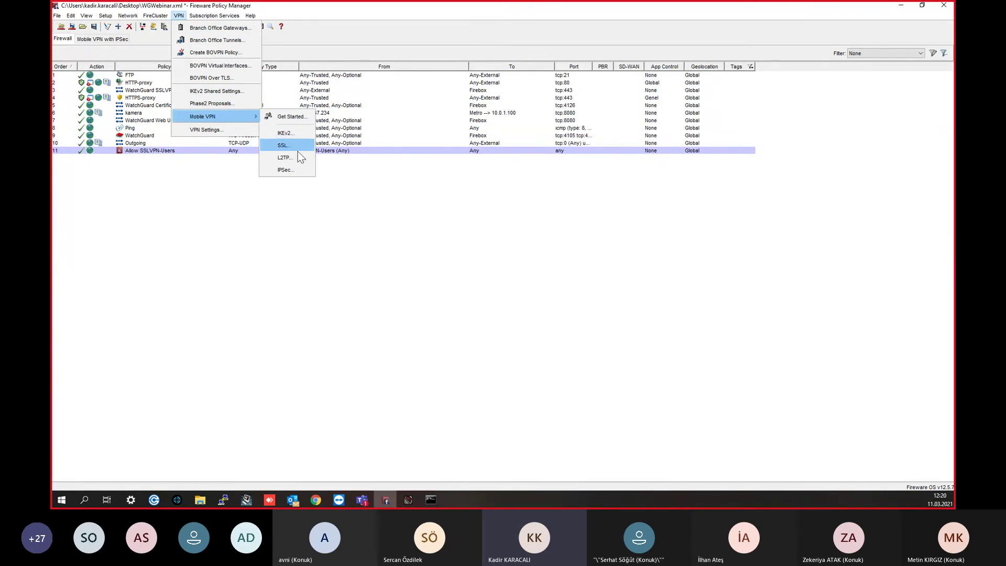
left_click(290, 144)
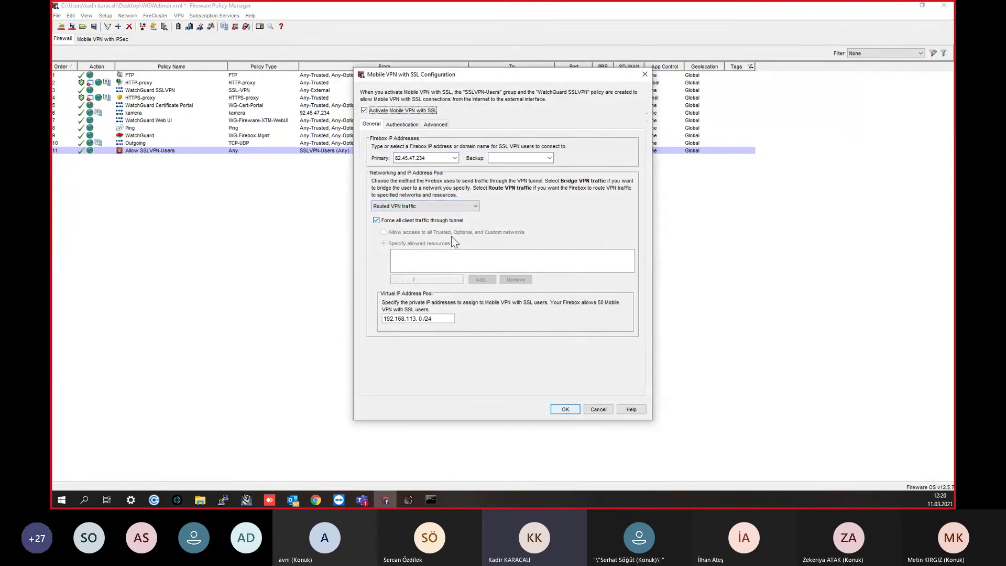
left_click(645, 74)
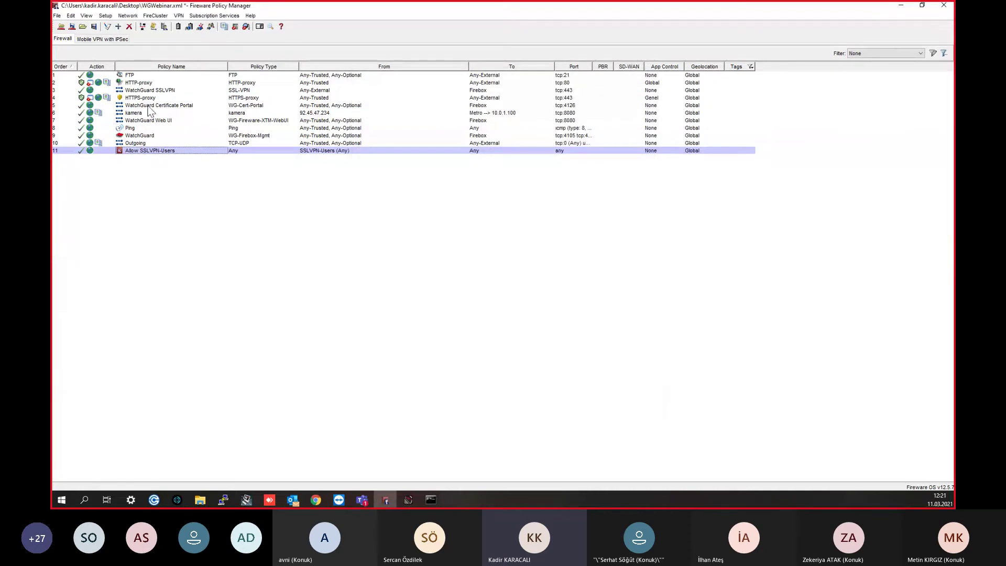
double_click(176, 151)
left_click(482, 260)
left_click(424, 162)
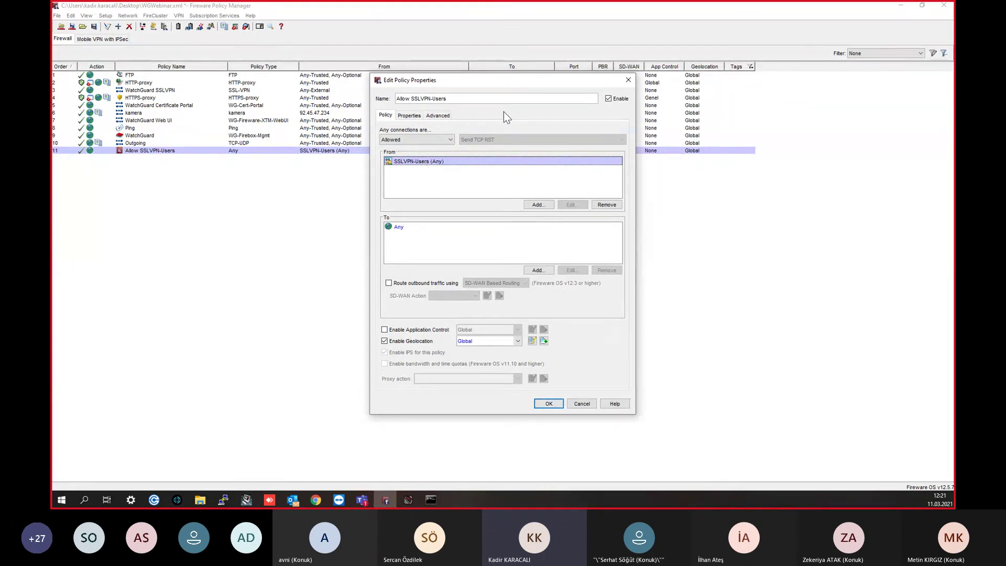
left_click(628, 80)
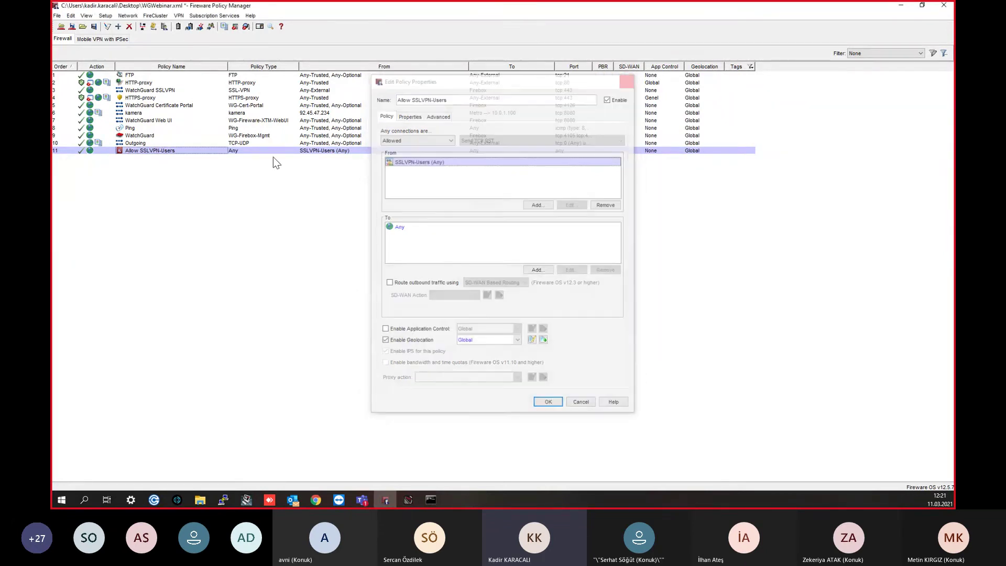
right_click(196, 226)
left_click(213, 235)
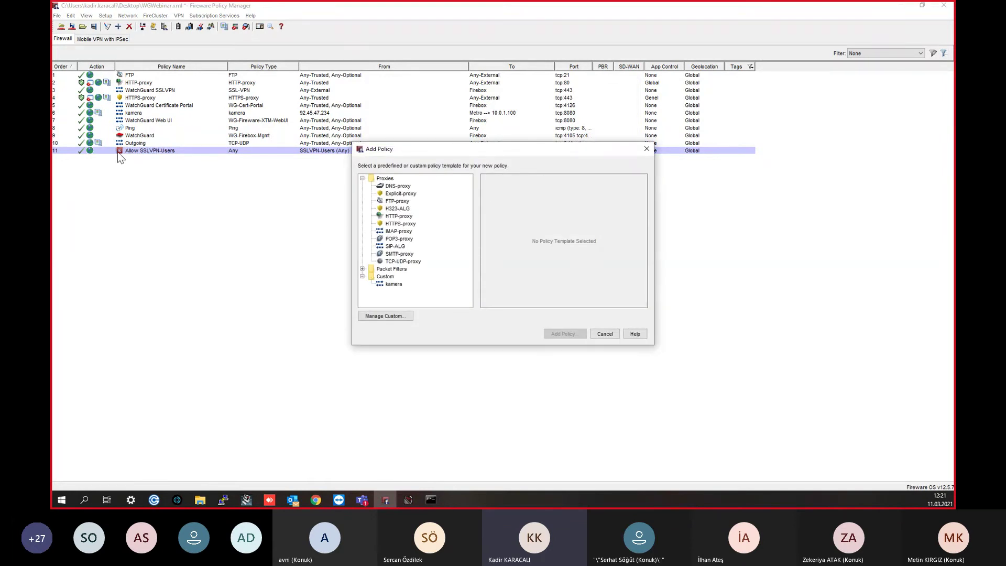
Step: Start an Any packet-filter policy from Any-Trusted to Any-External, then discard it and close Add Policy
left_click(362, 269)
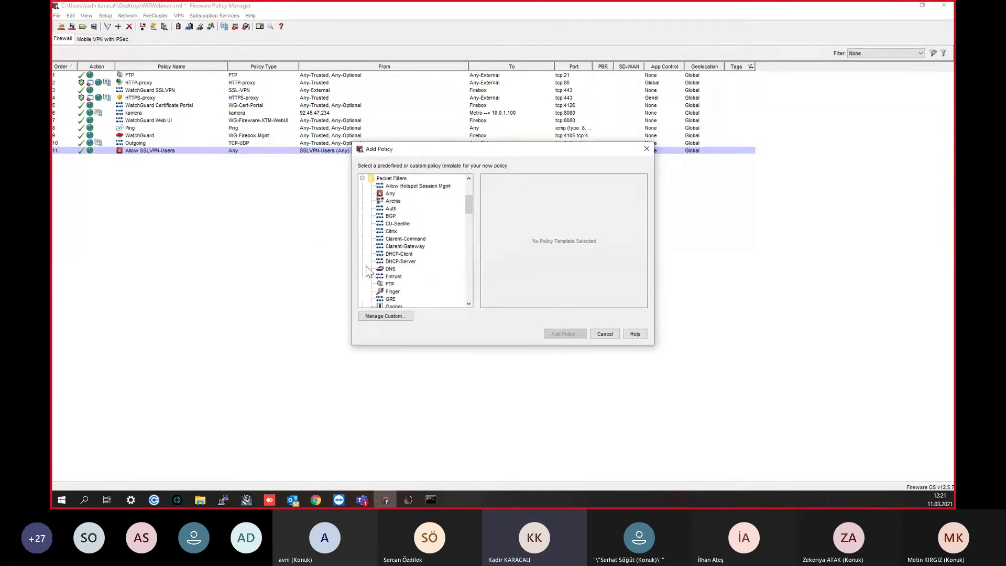
left_click(390, 194)
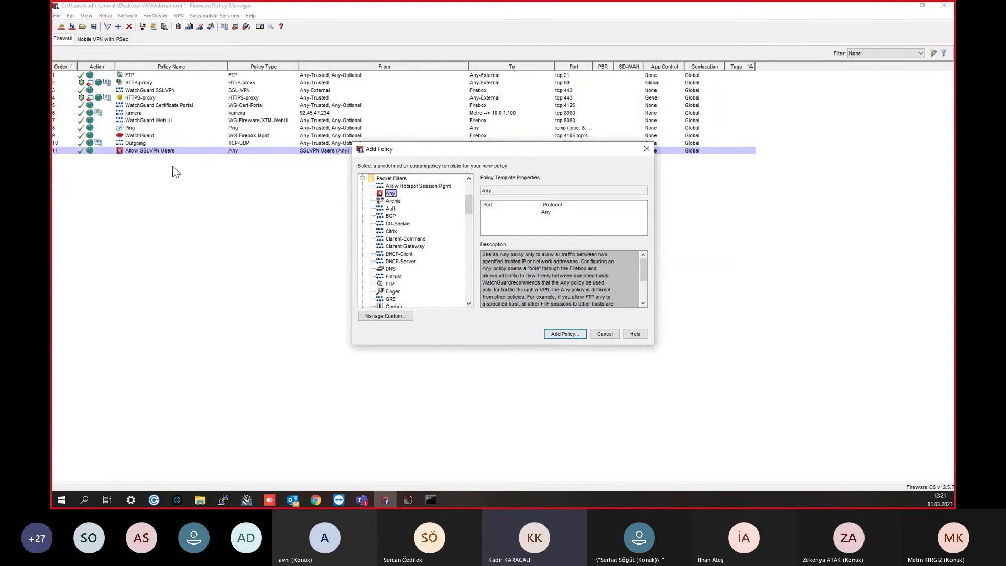
double_click(391, 193)
left_click(477, 172)
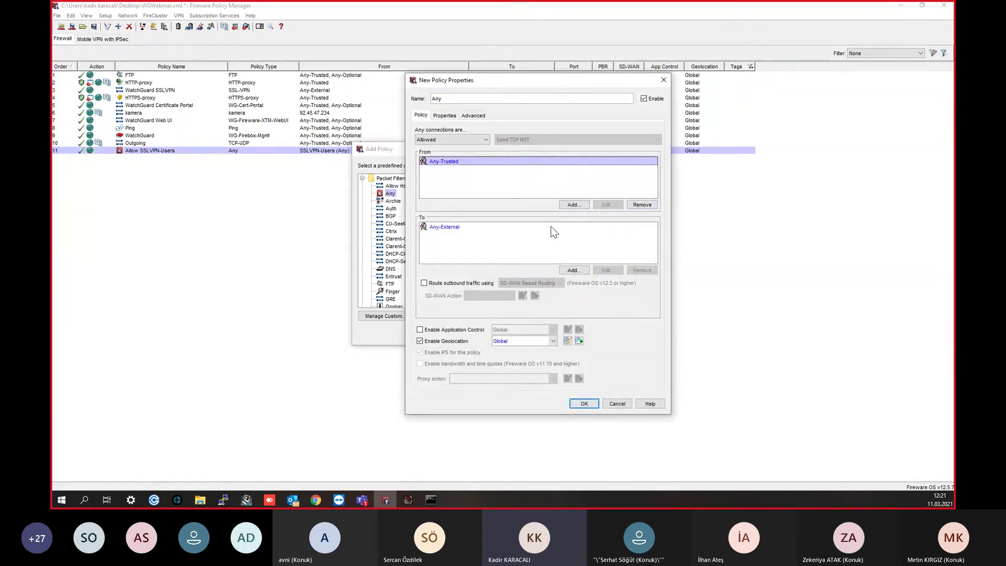
left_click(441, 228)
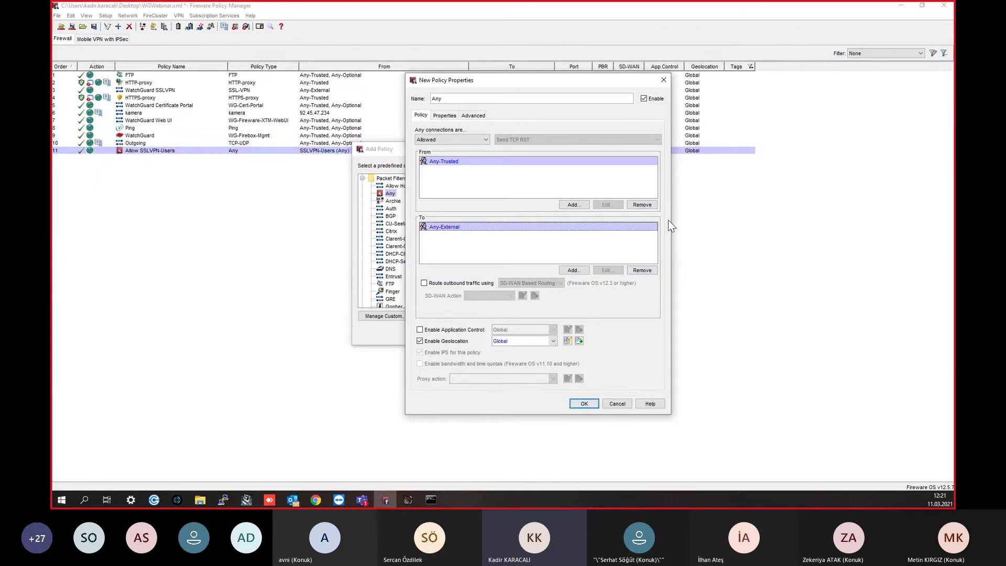
left_click(663, 81)
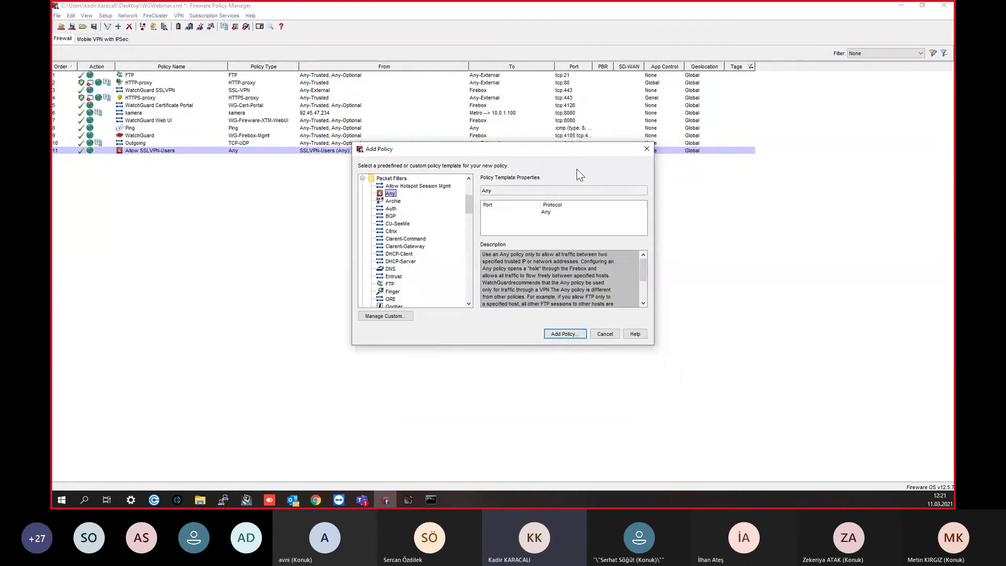
left_click(648, 149)
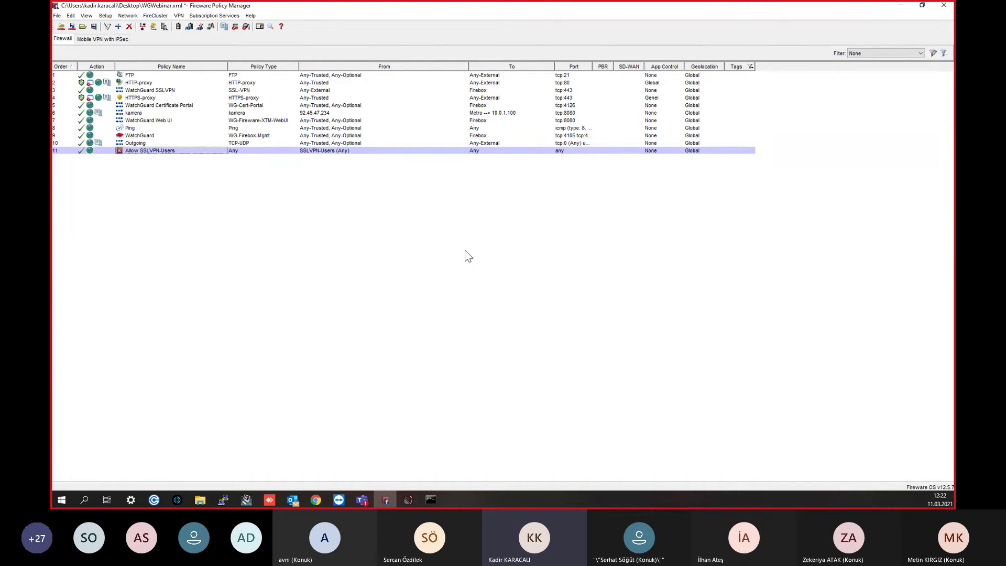
Step: From the SSL VPN Authentication tab, open Firebox-DB User/Group settings and start a new Firebox user
left_click(179, 16)
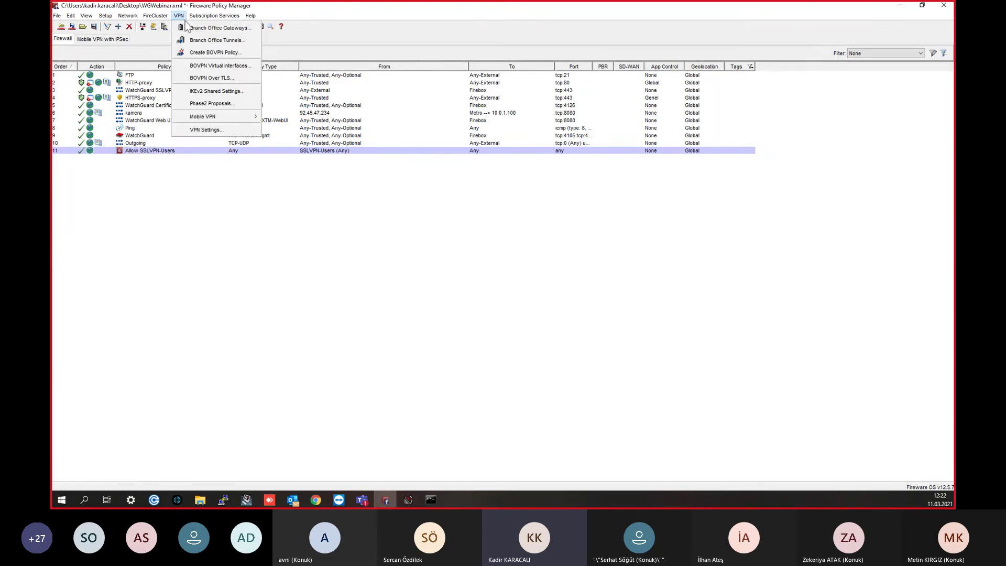
mouse_move(228, 116)
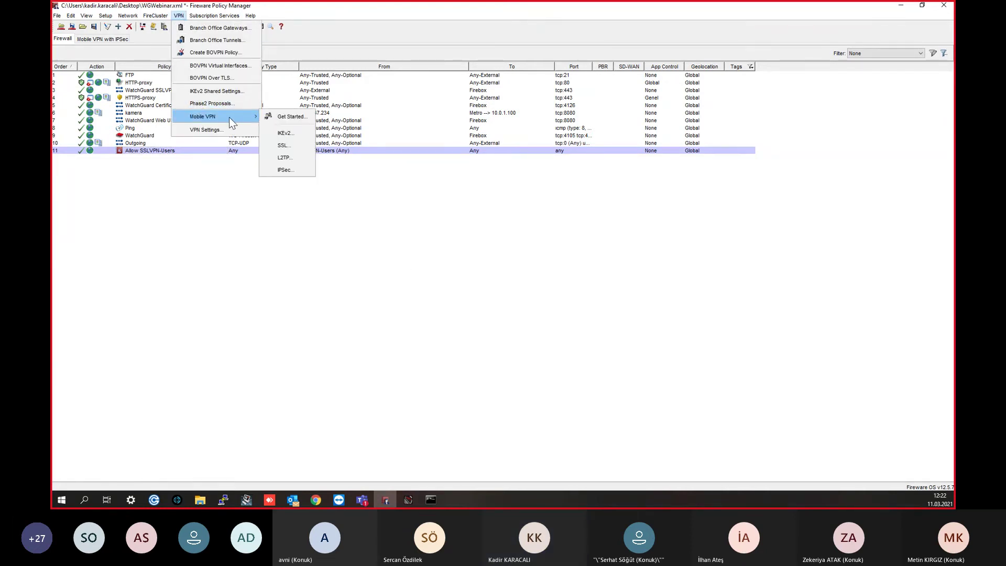
left_click(285, 146)
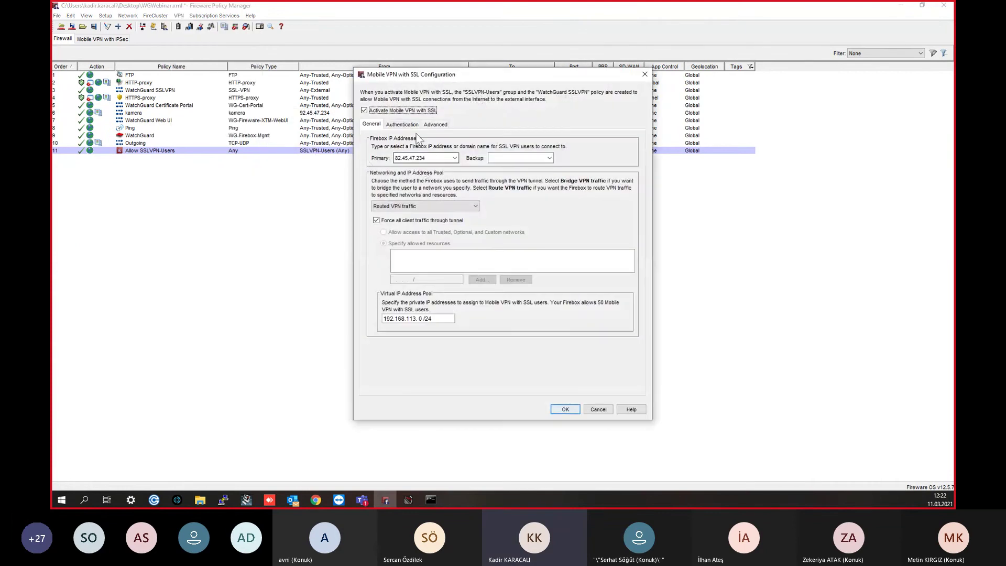
left_click(402, 124)
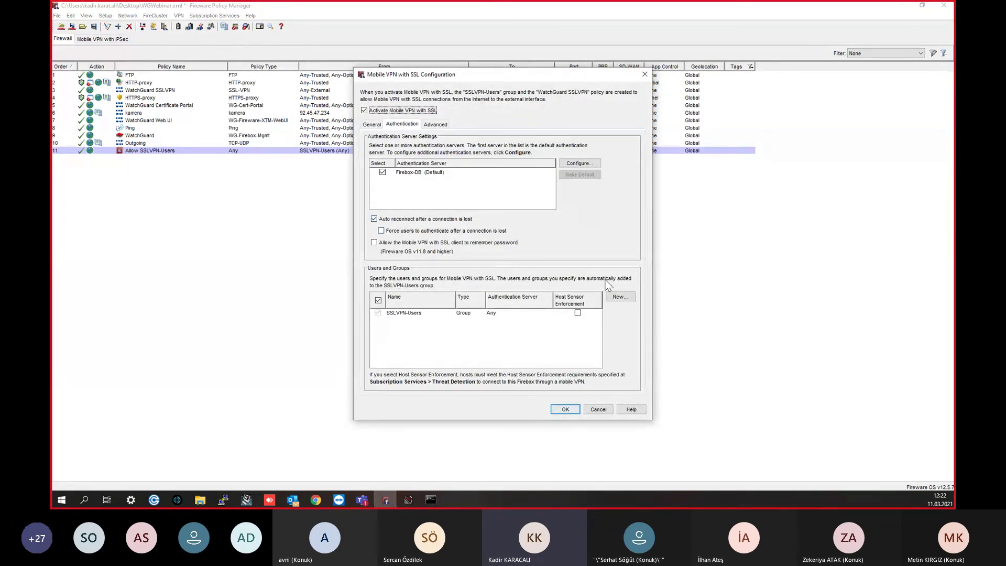
left_click(620, 297)
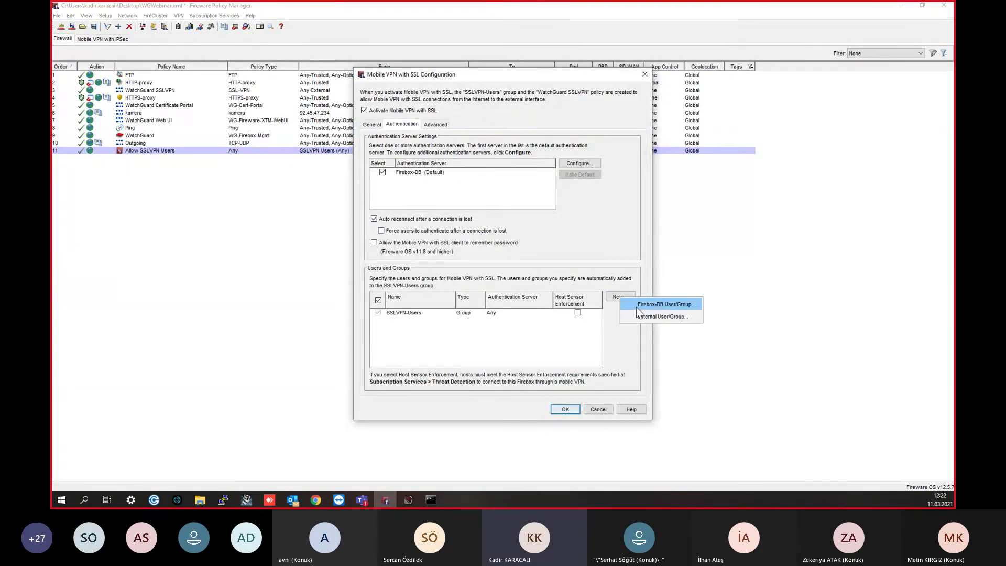
left_click(636, 306)
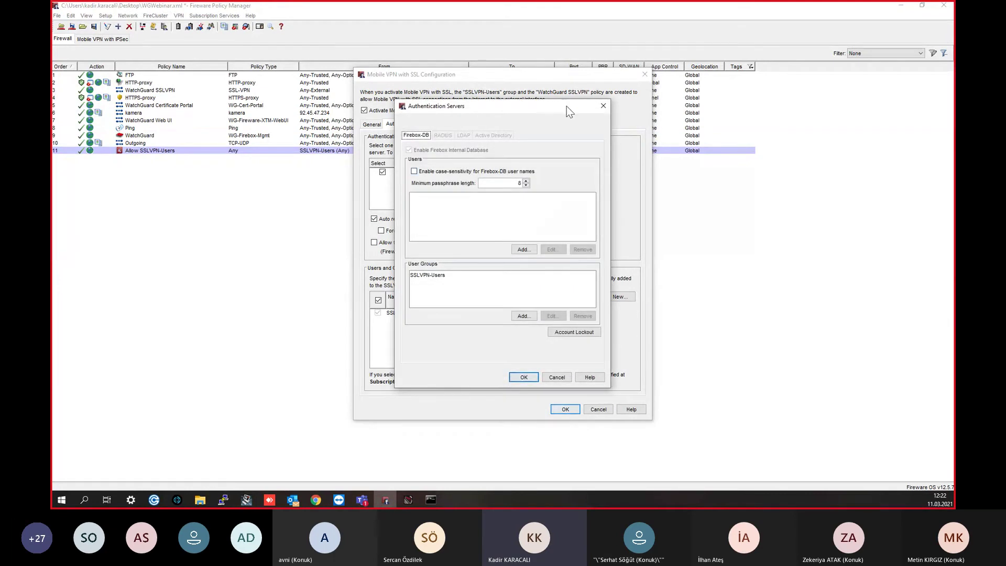
left_click(603, 106)
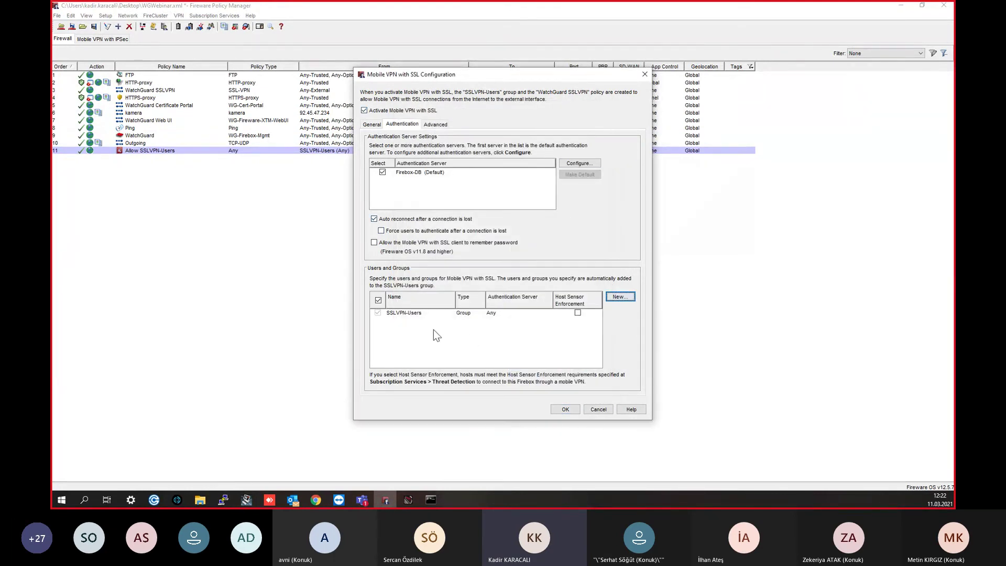
left_click(429, 313)
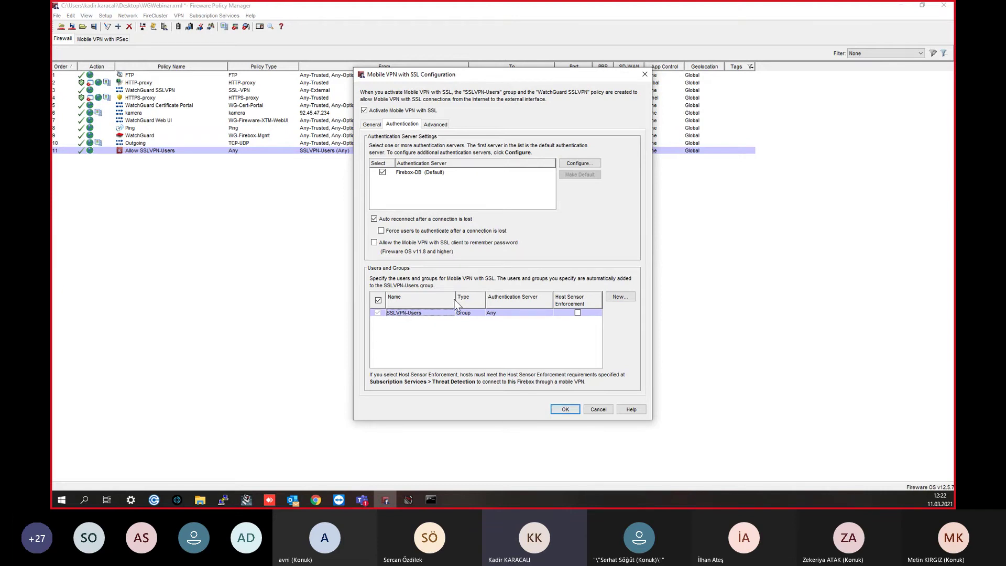
left_click(621, 300)
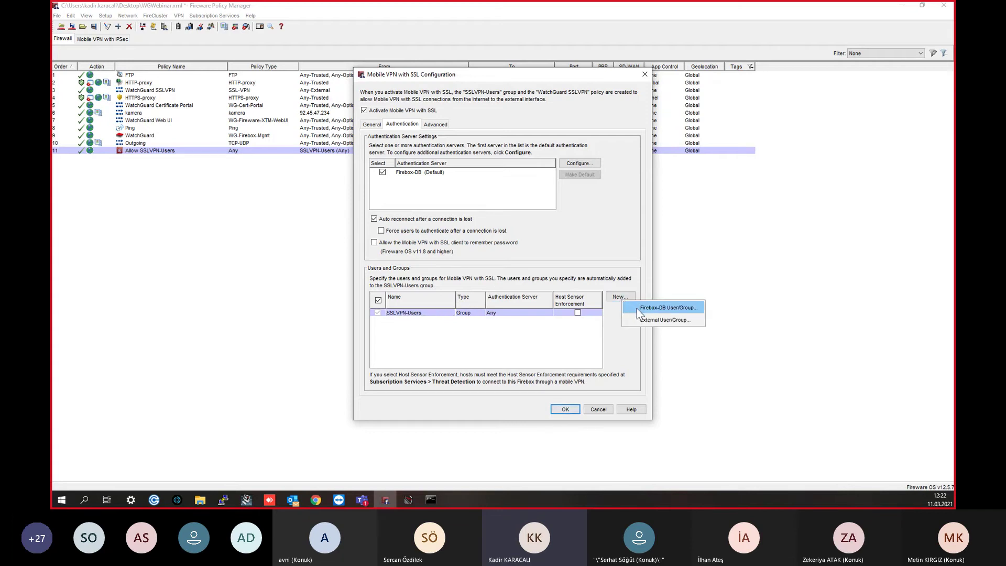
left_click(641, 308)
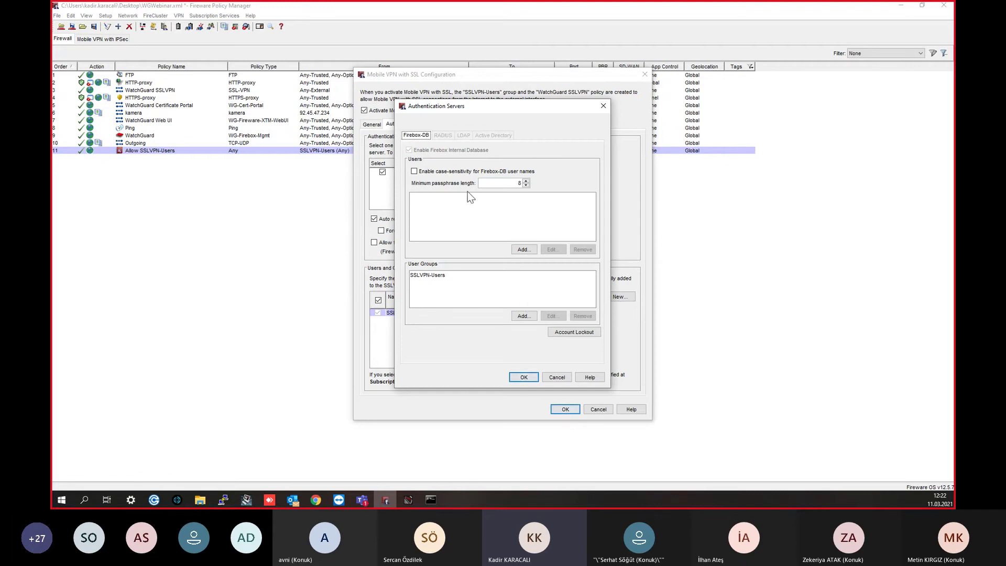
left_click(523, 250)
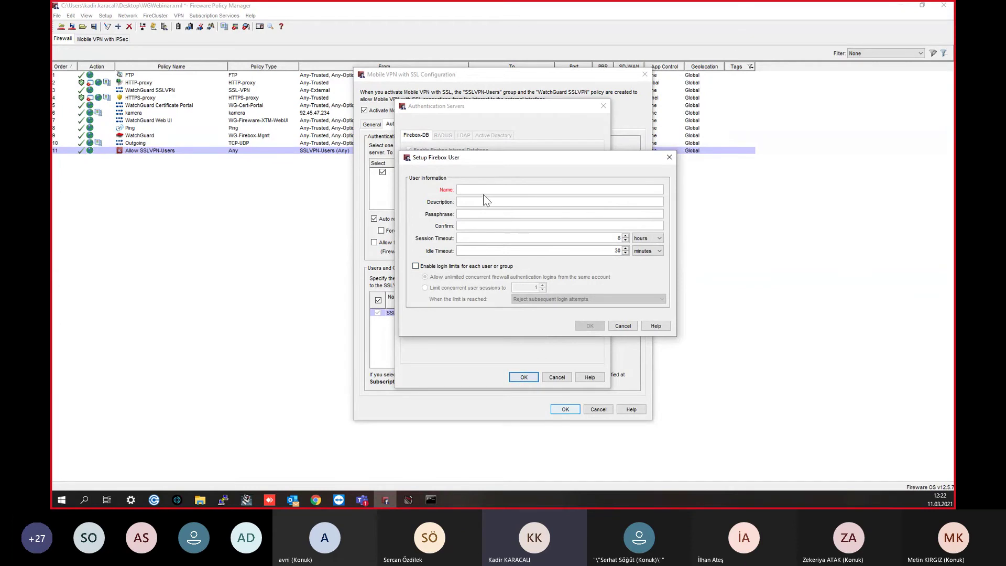
Step: Create a Firebox-DB user with a user name and passphrase
type("aybike")
key("Tab")
type("****************")
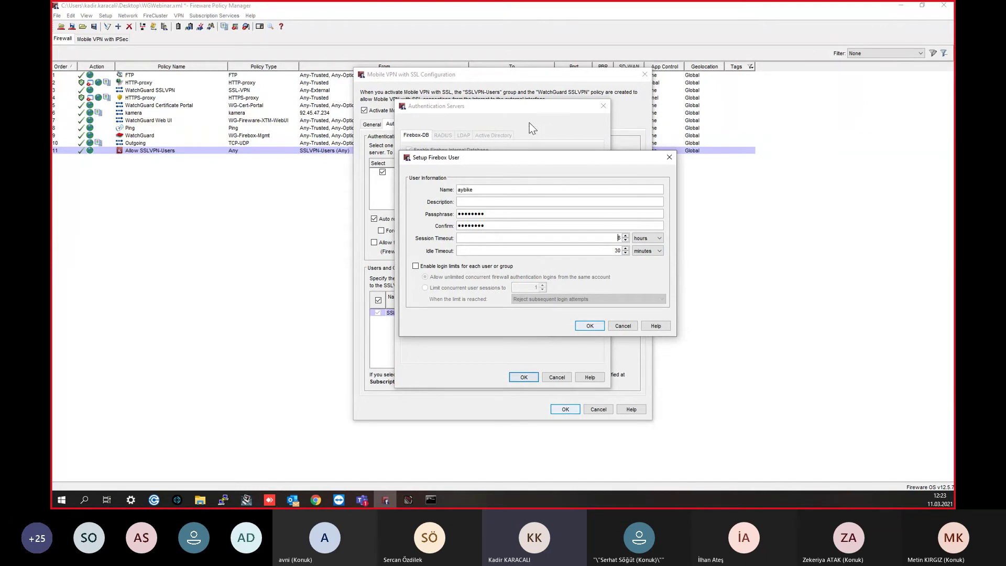
left_click(595, 326)
Step: Try a second user with concurrent session login limits, then discard it
left_click(524, 249)
left_click(441, 266)
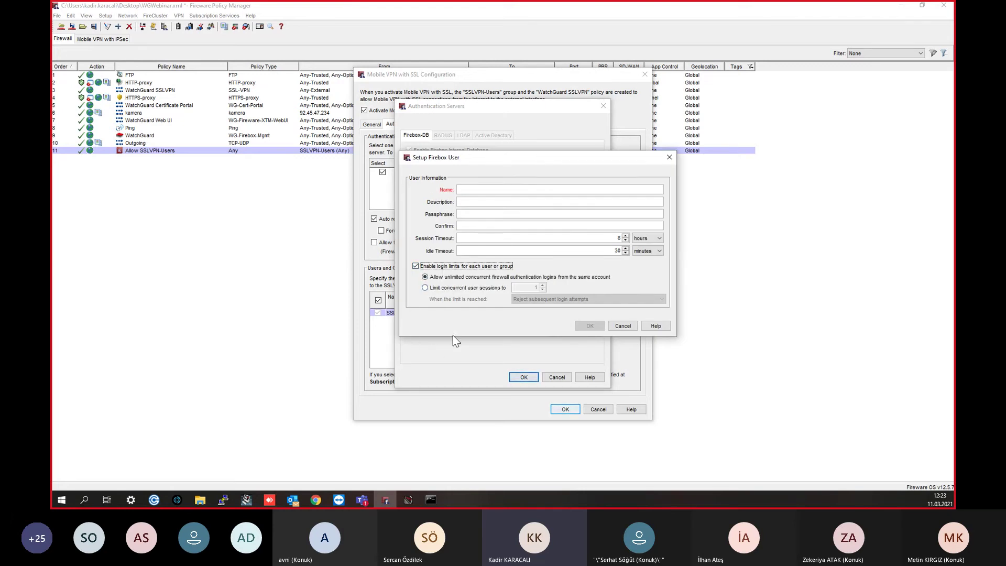
left_click(490, 289)
left_click(534, 288)
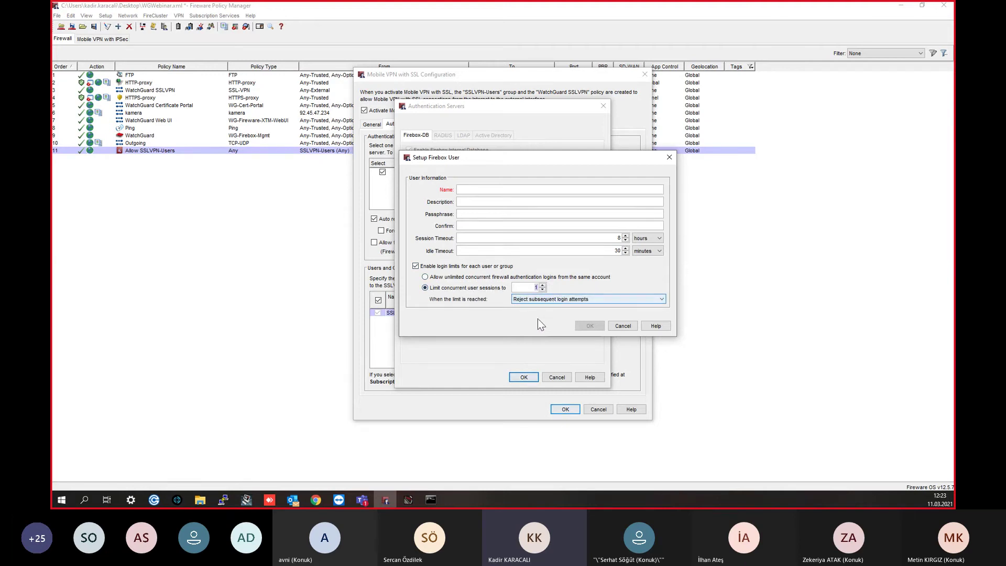
left_click(530, 298)
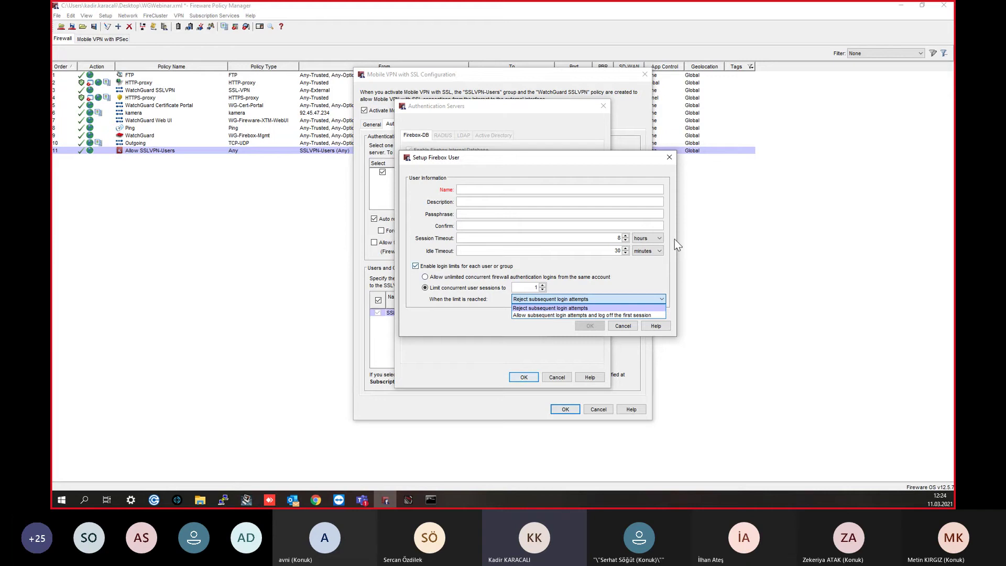
left_click(670, 158)
left_click(670, 158)
Step: Confirm the new user's and SSLVPN-Users group settings and apply the authentication server changes
left_click(439, 209)
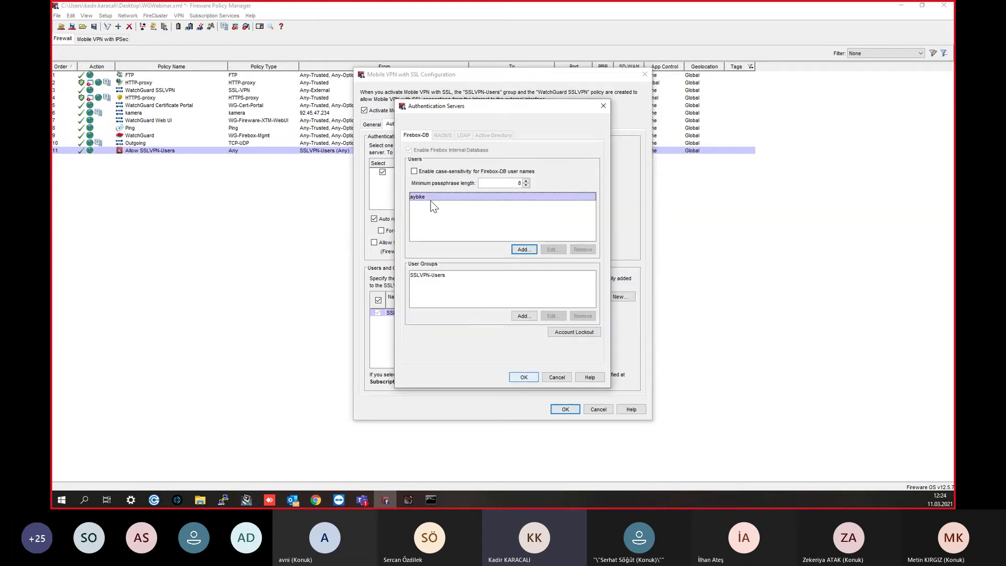
left_click(438, 286)
left_click(552, 316)
left_click_drag(511, 179, 537, 176)
left_click(695, 176)
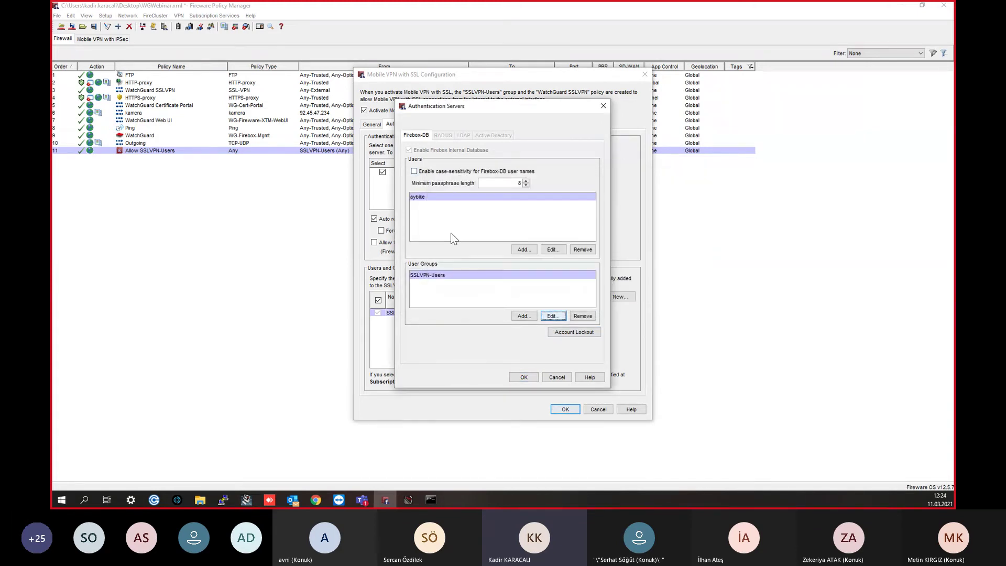
double_click(453, 203)
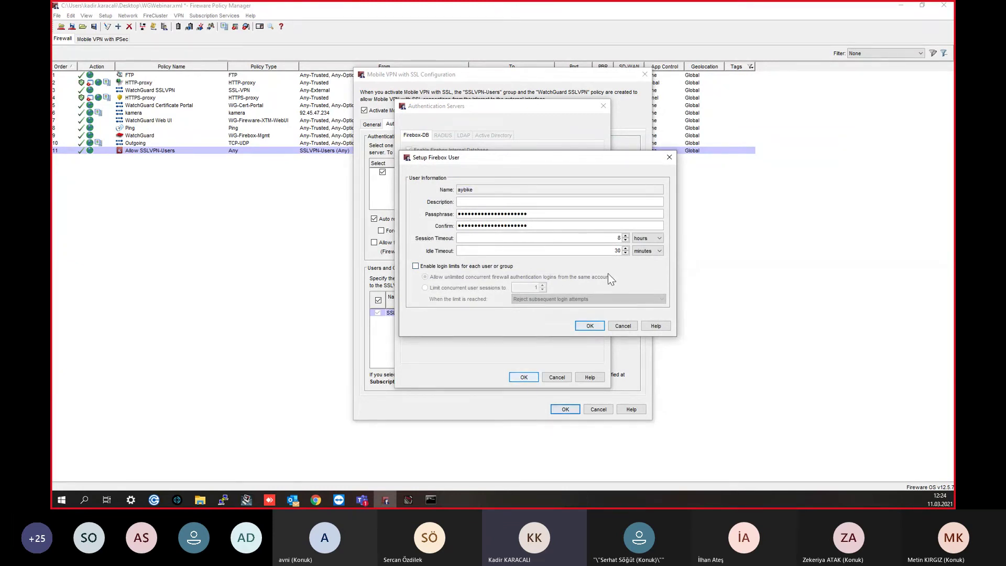
left_click(588, 324)
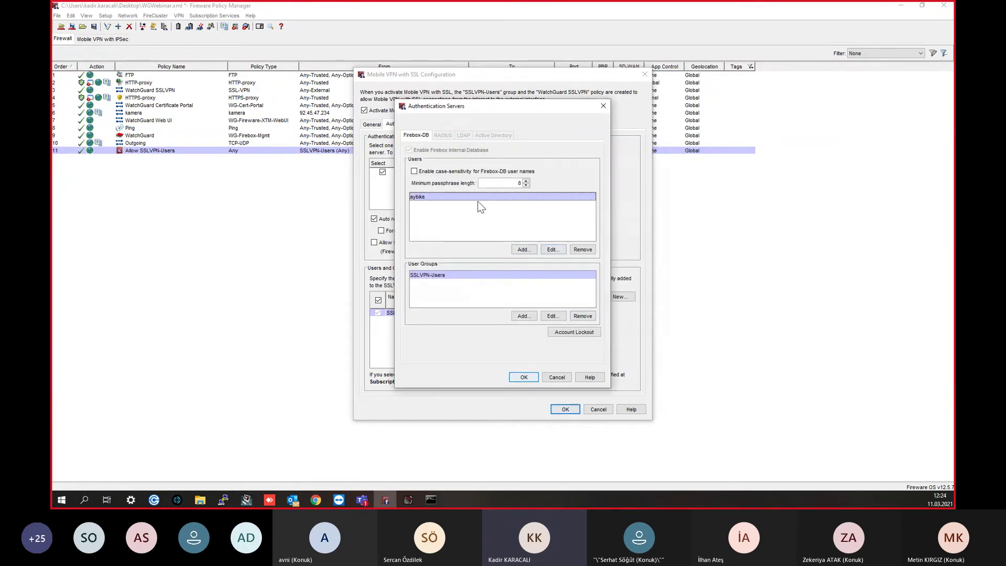
double_click(473, 276)
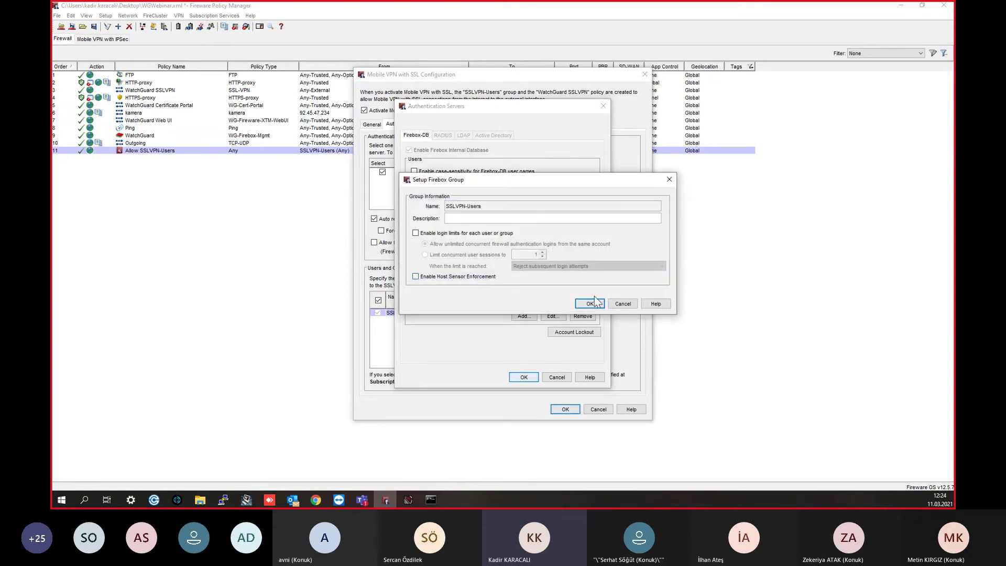
left_click(591, 304)
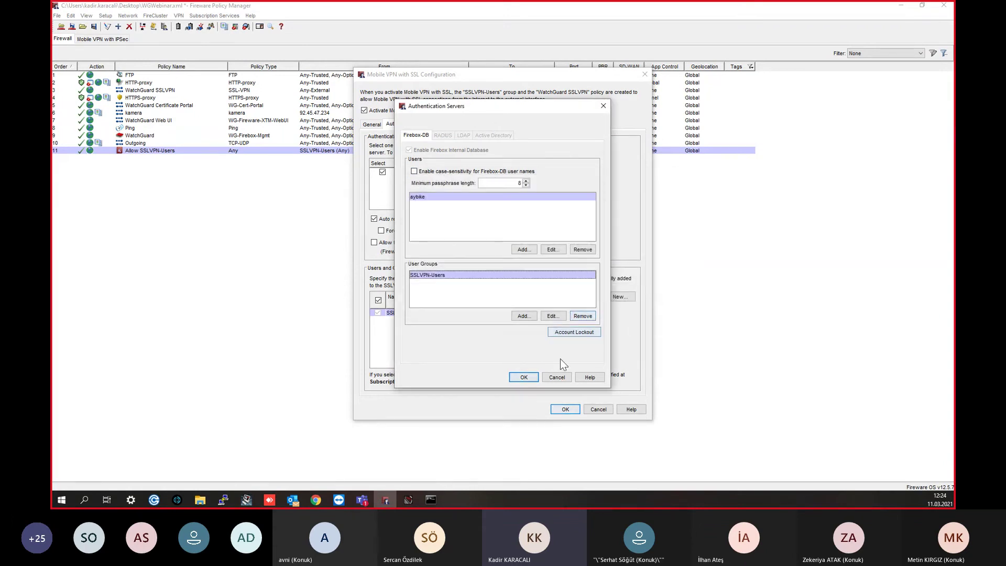
left_click(526, 381)
Step: Save the Mobile VPN with SSL configuration, accepting the external IP address mismatch warning
left_click(576, 413)
left_click(478, 259)
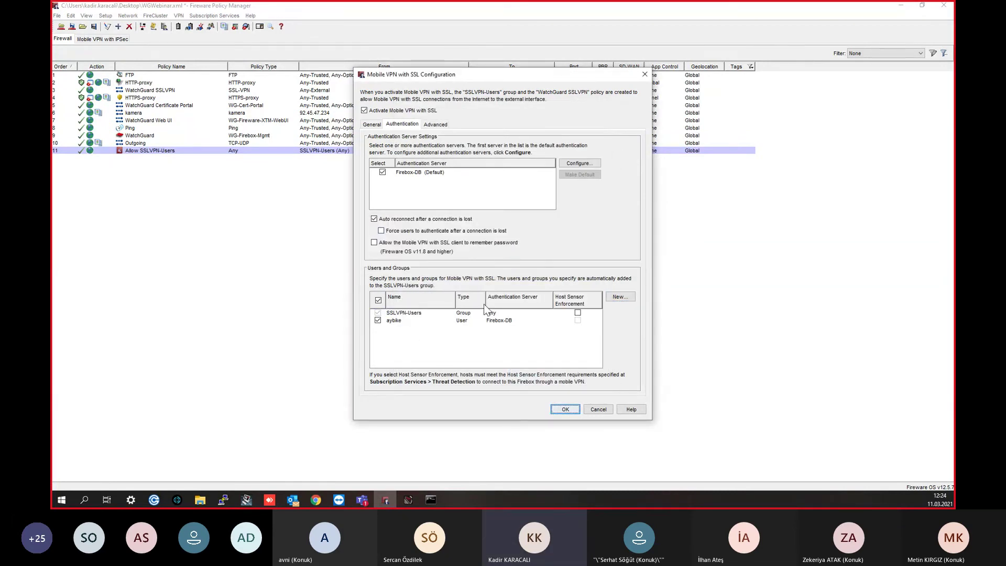
left_click(628, 296)
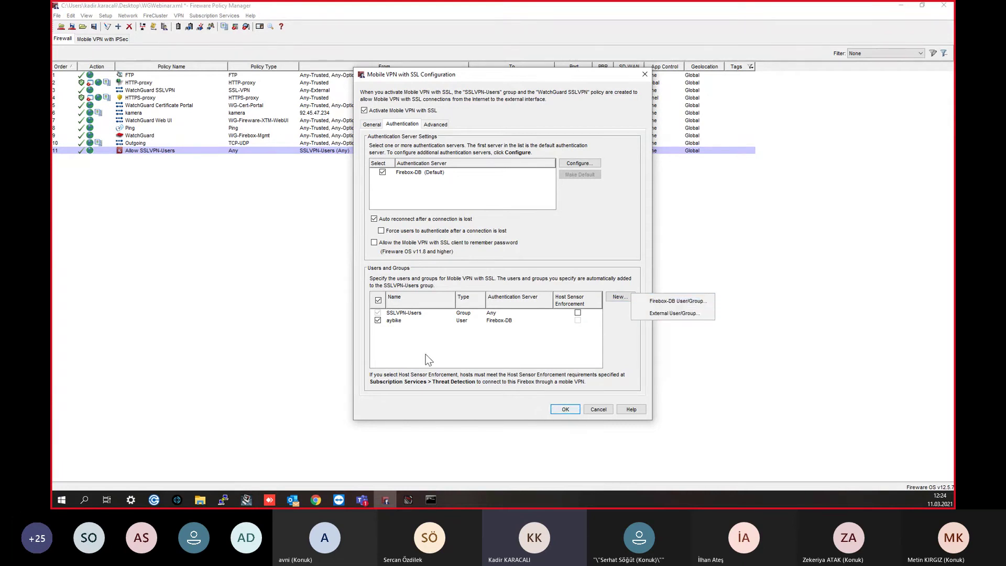
left_click(401, 327)
left_click(570, 410)
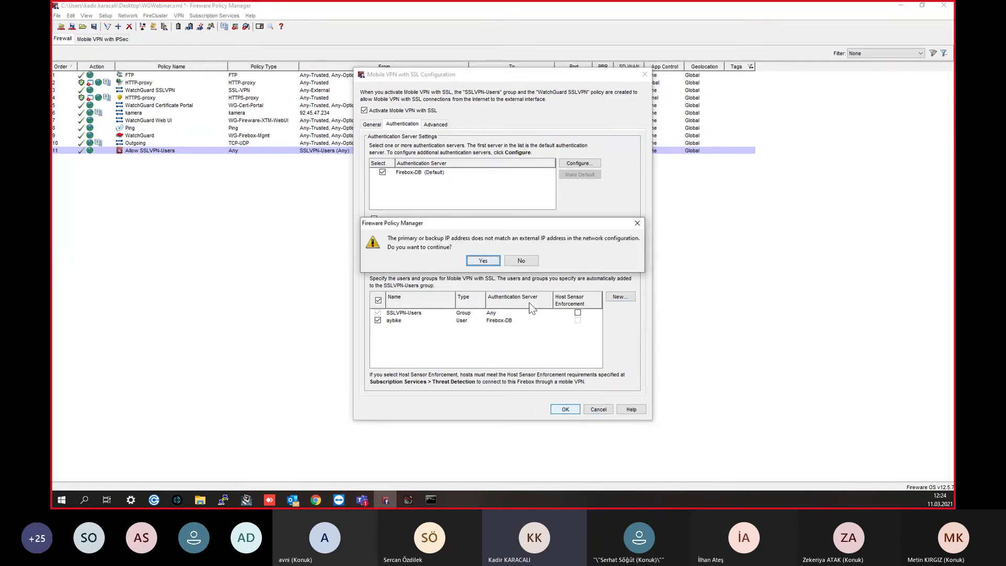
left_click(483, 261)
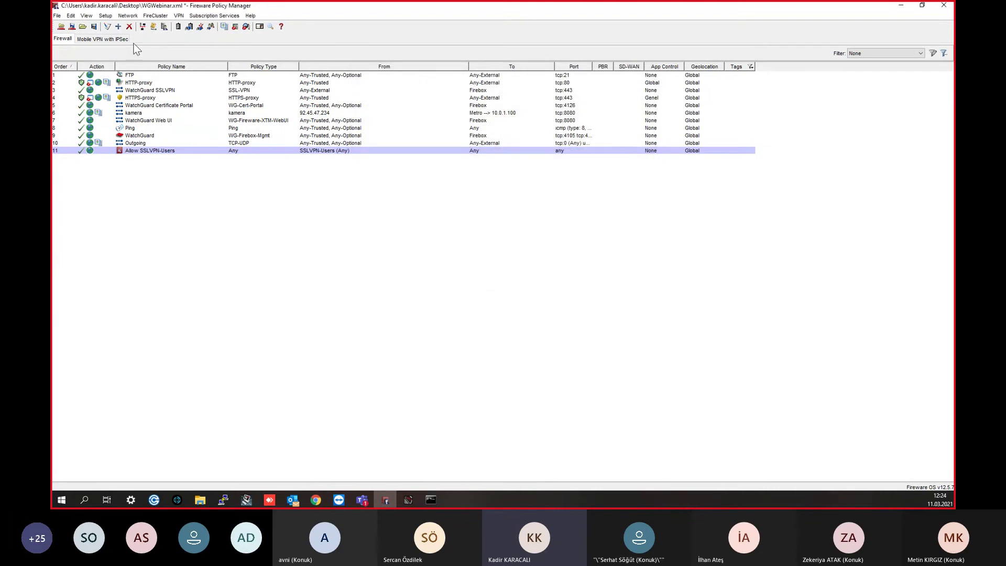
left_click(106, 16)
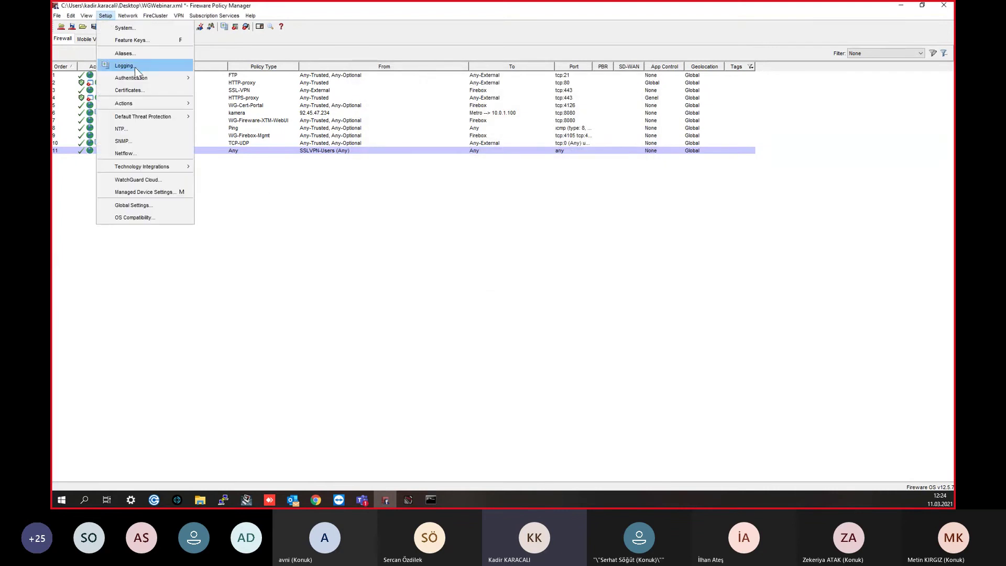
mouse_move(137, 78)
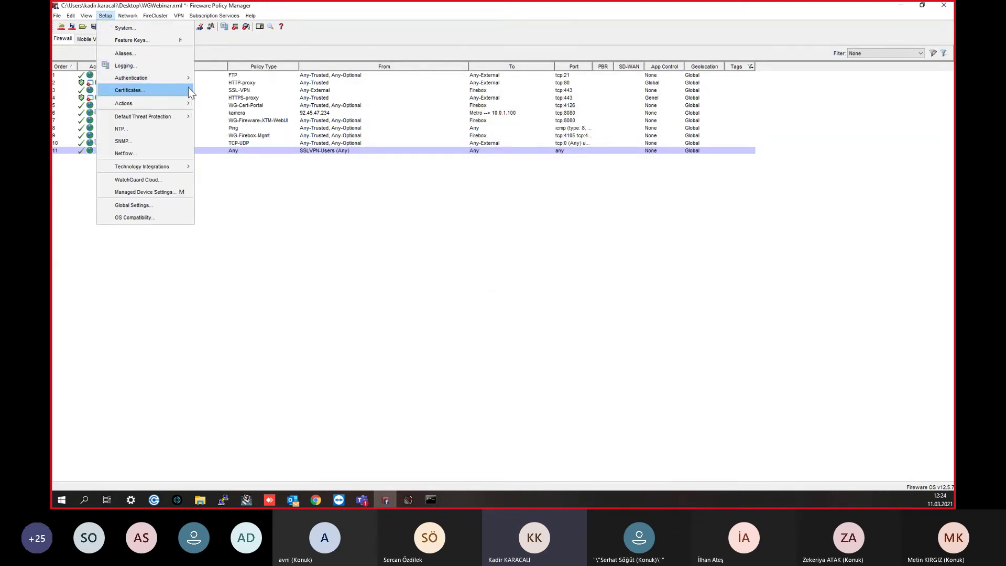
left_click(239, 79)
left_click(445, 197)
left_click(523, 250)
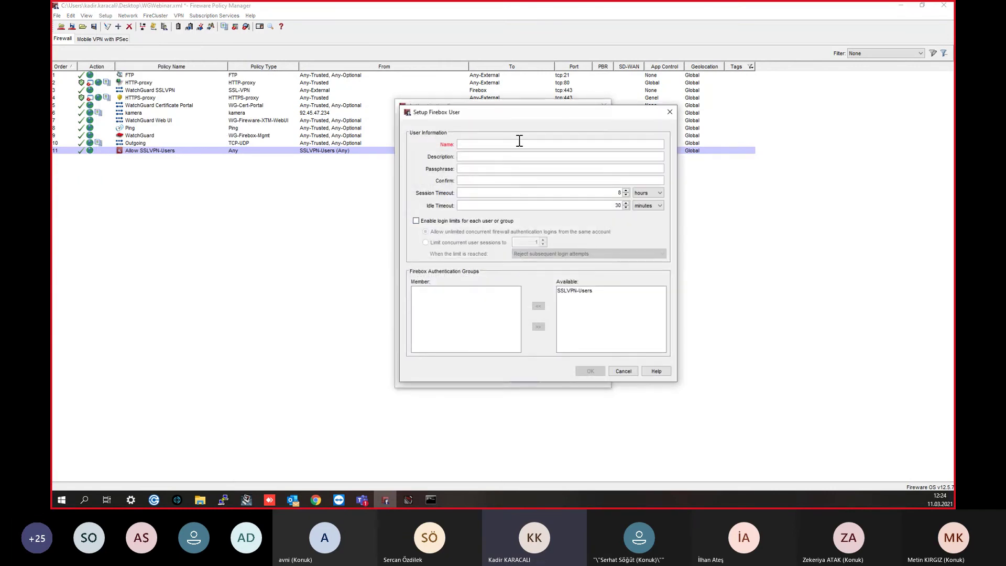
left_click_drag(513, 111, 599, 142)
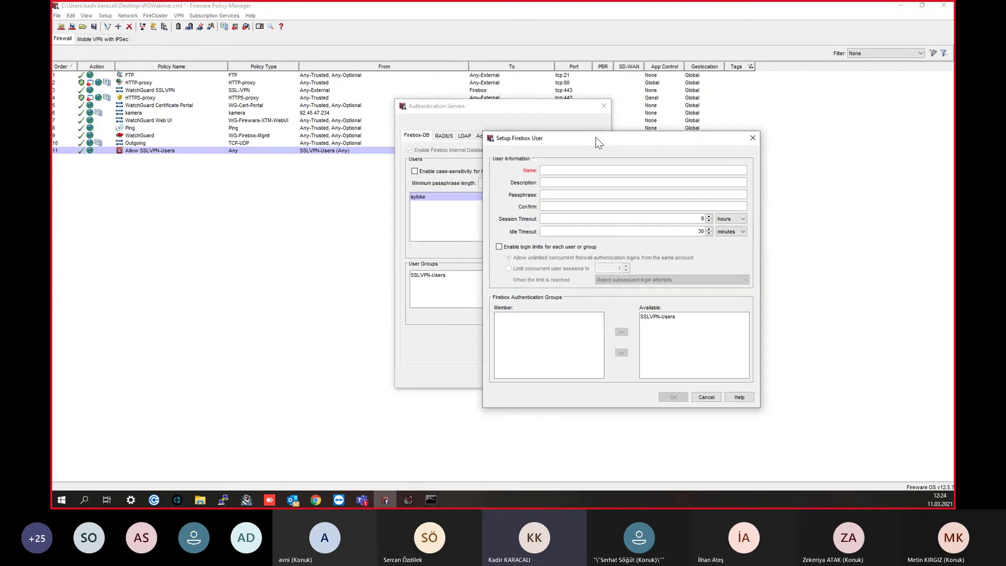
left_click(651, 316)
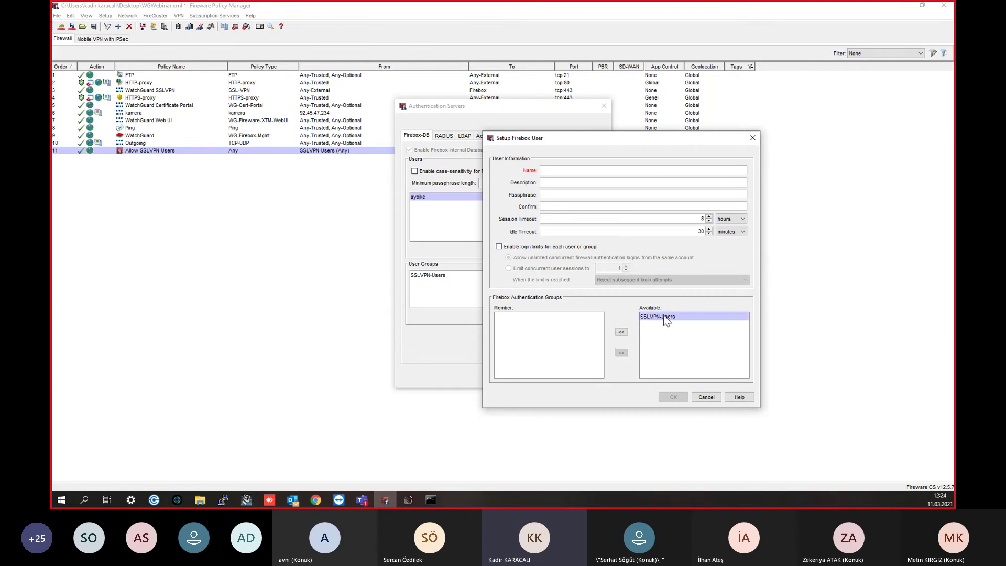
left_click(753, 138)
left_click(453, 199)
double_click(453, 199)
left_click(441, 291)
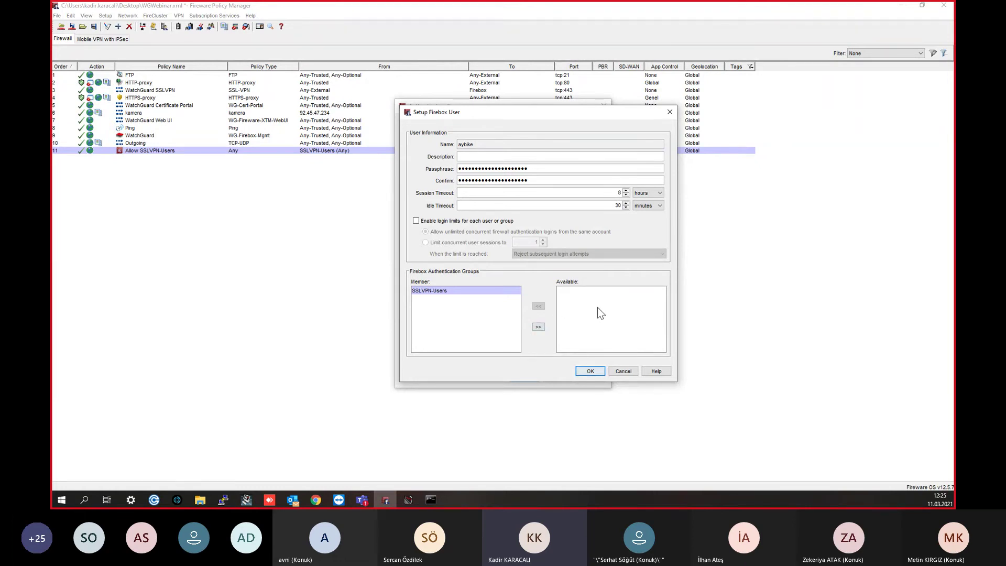
left_click(590, 371)
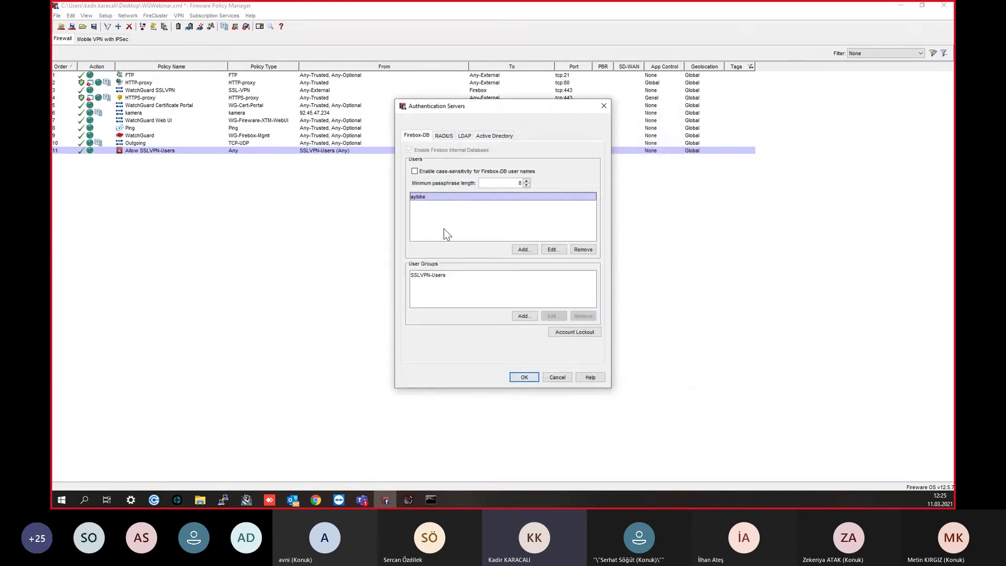
left_click(482, 136)
left_click(444, 135)
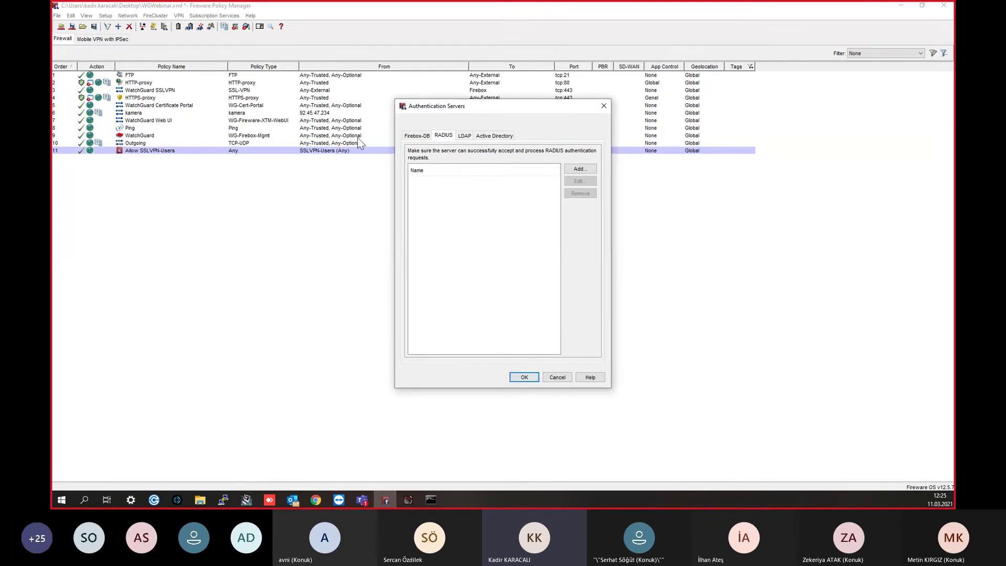
left_click(504, 137)
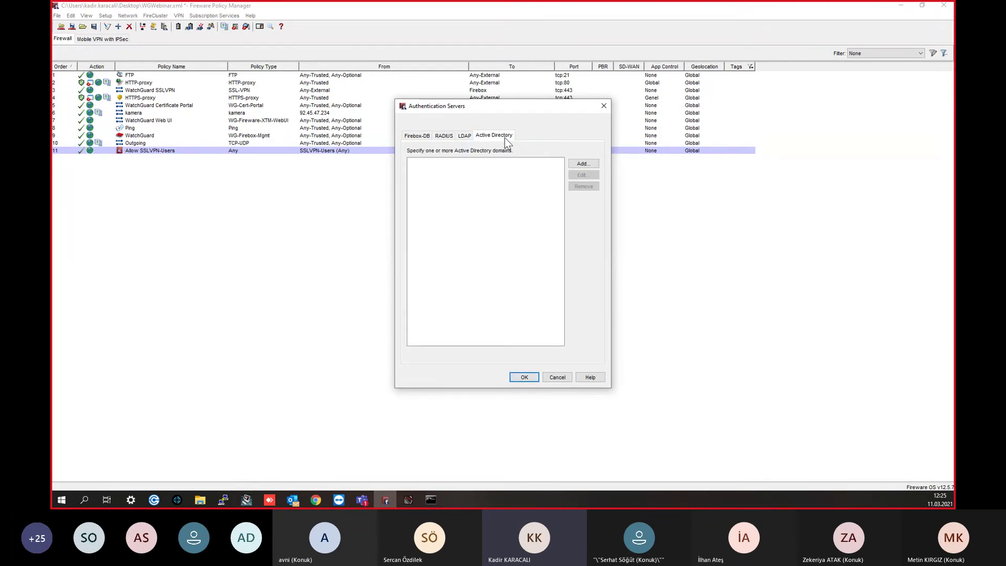
left_click(465, 138)
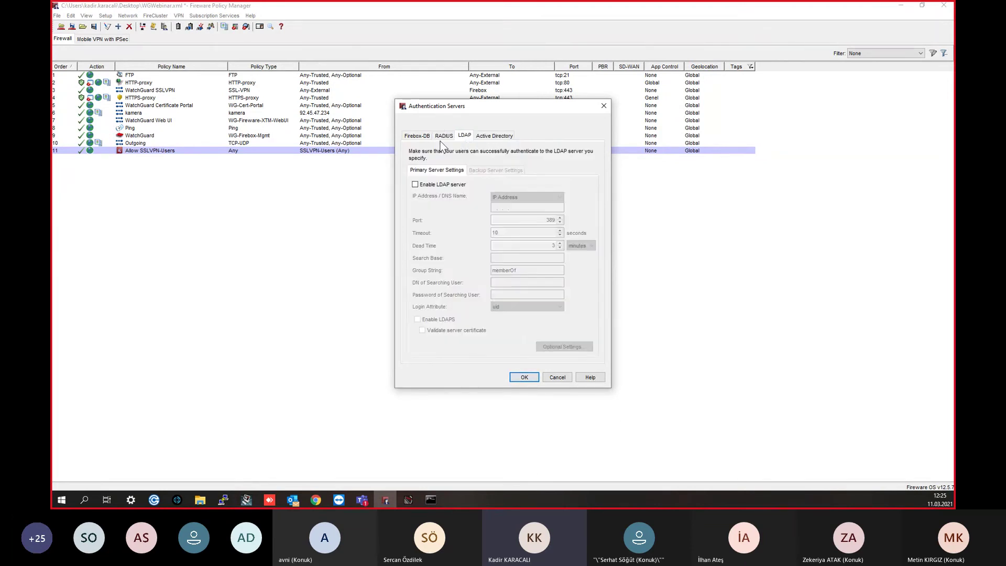
left_click(442, 137)
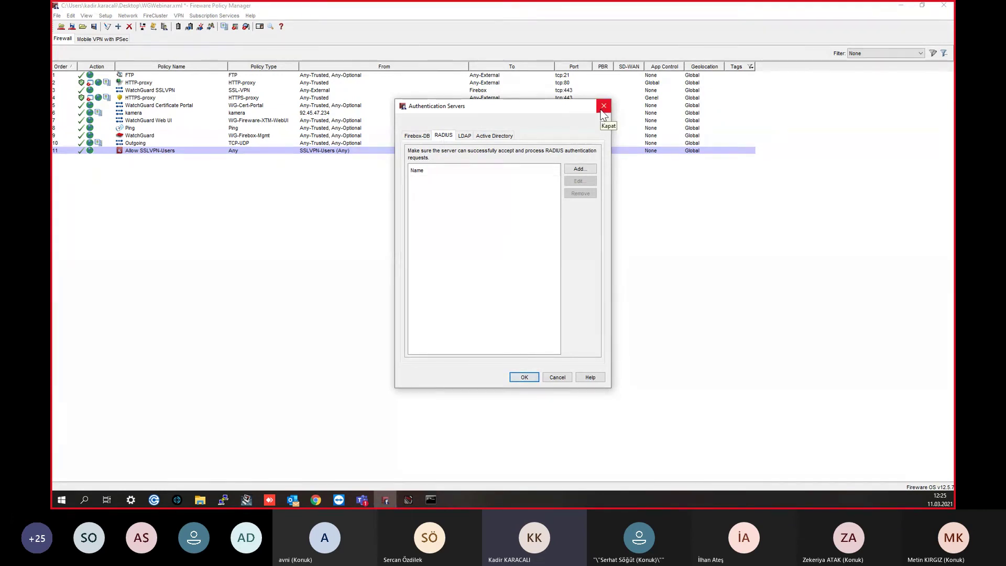
left_click(603, 109)
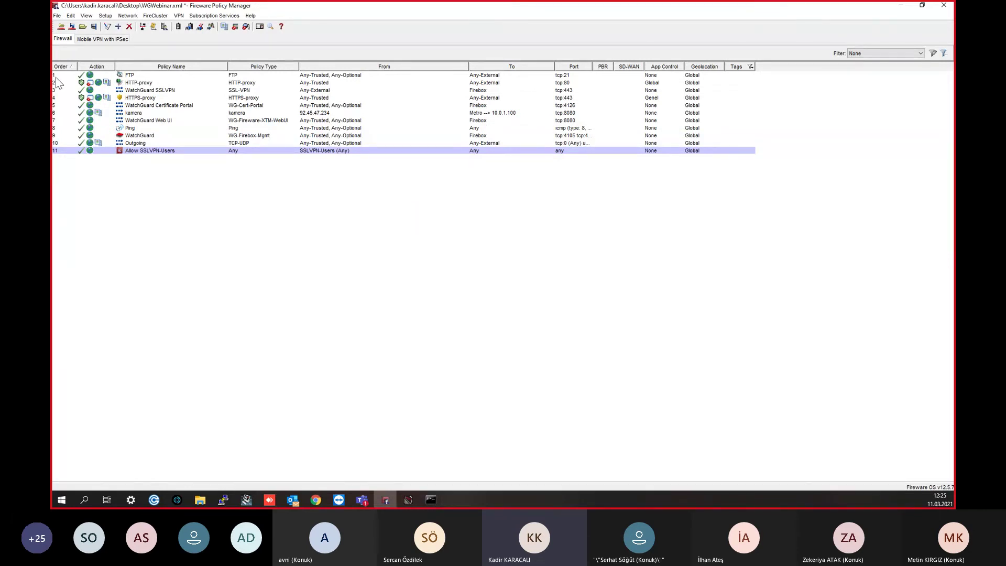
Step: Glance at the Mobile VPN with SSL settings under VPN, then close them unchanged
left_click(106, 15)
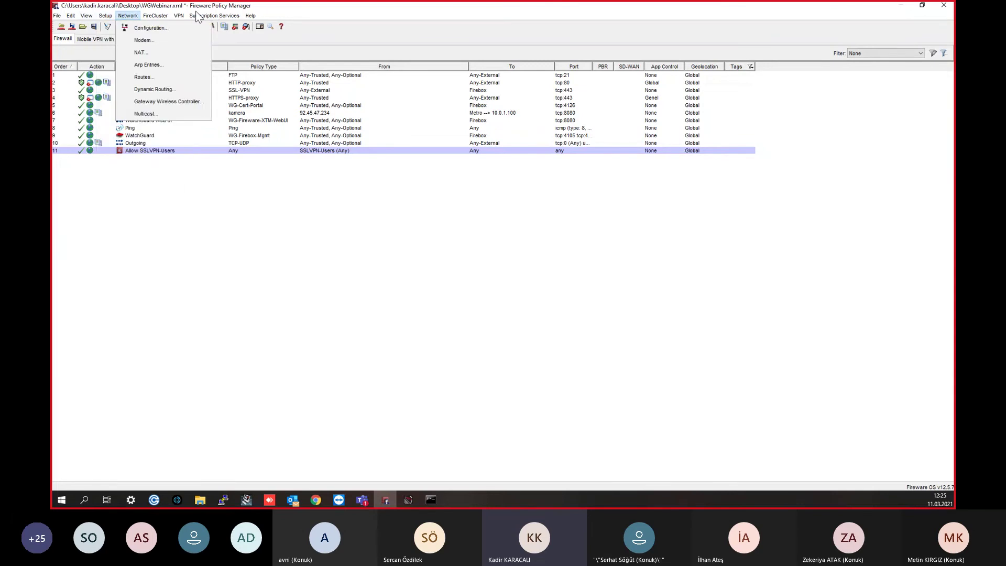
mouse_move(179, 16)
mouse_move(221, 115)
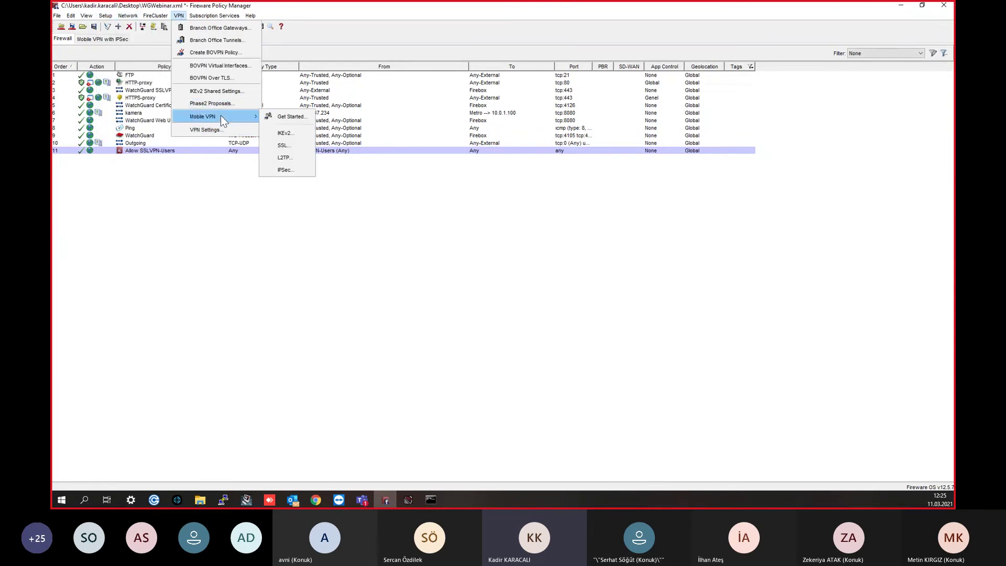
left_click(294, 144)
left_click(643, 76)
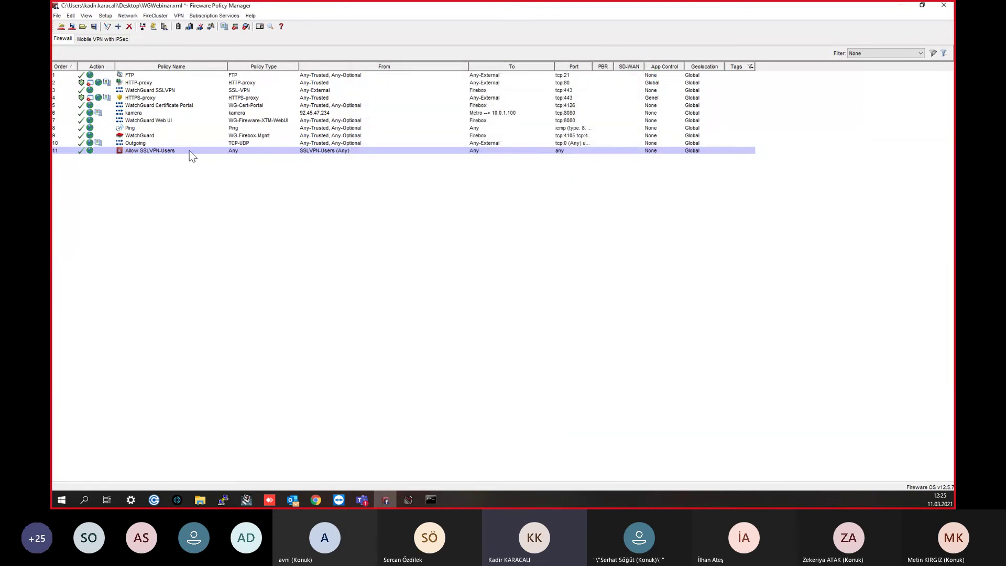
Step: Save to the Firebox with the admin passphrase, overwriting WGWebinar.xml, and acknowledge the success
left_click(72, 26)
type("*********")
key("Return")
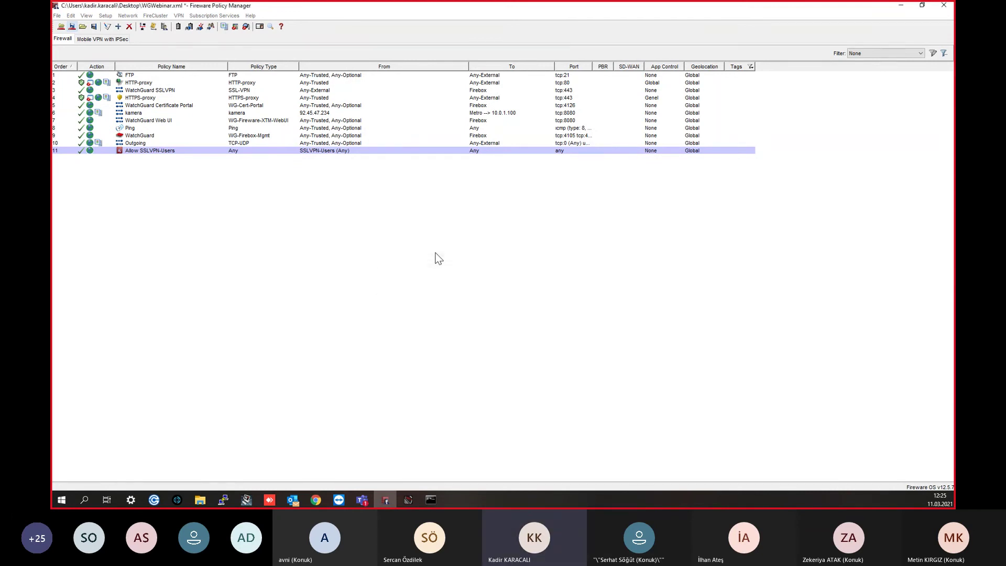
left_click(614, 321)
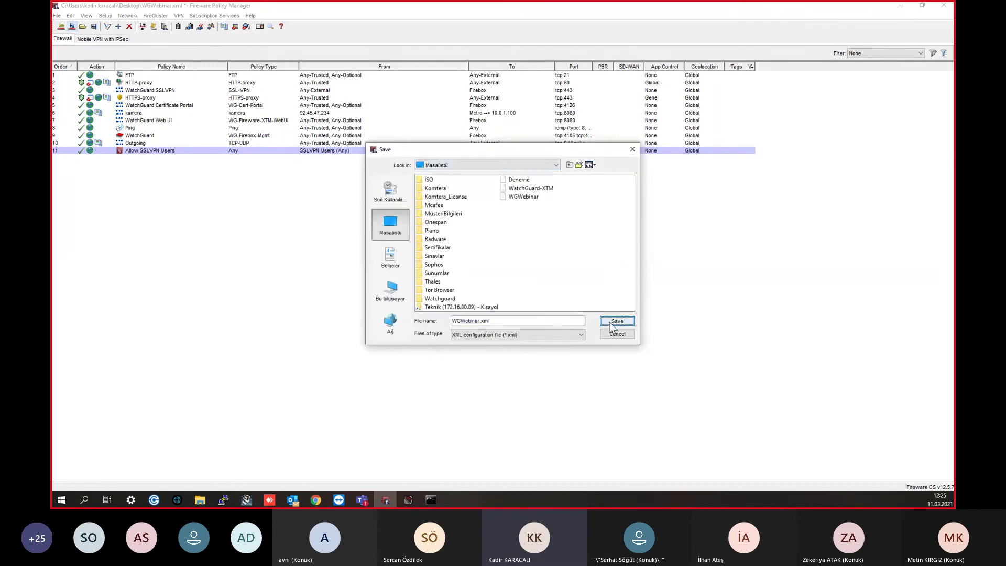
left_click(485, 260)
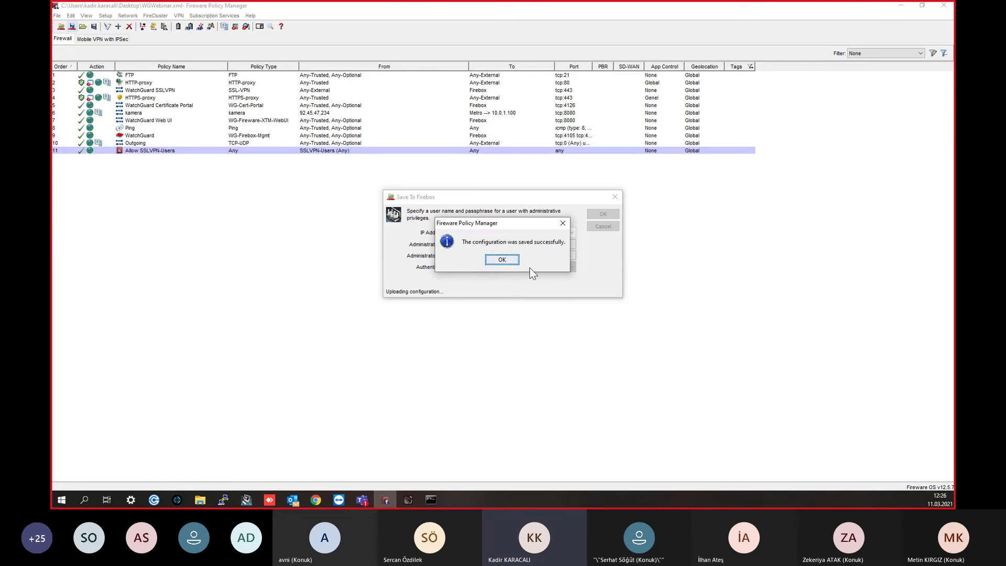
left_click(490, 261)
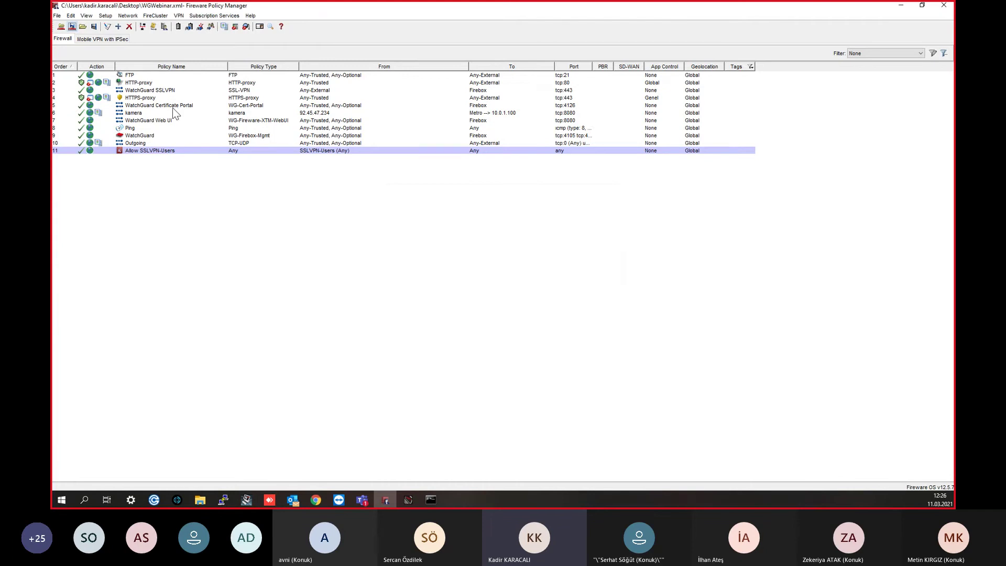
Step: Add Any-Trusted alongside Any-External as an allowed source of the WatchGuard SSLVPN policy
double_click(148, 90)
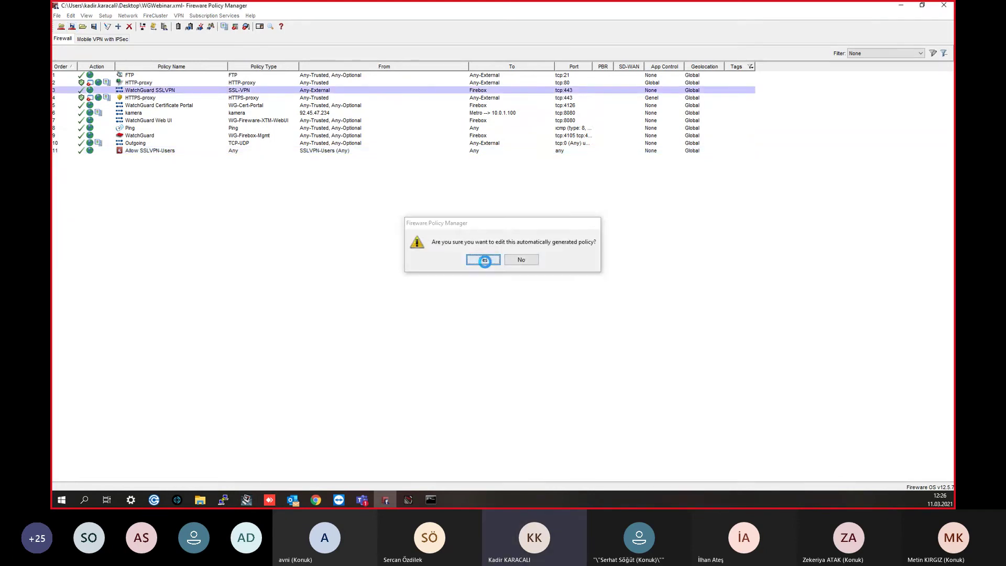
left_click(483, 260)
left_click(435, 192)
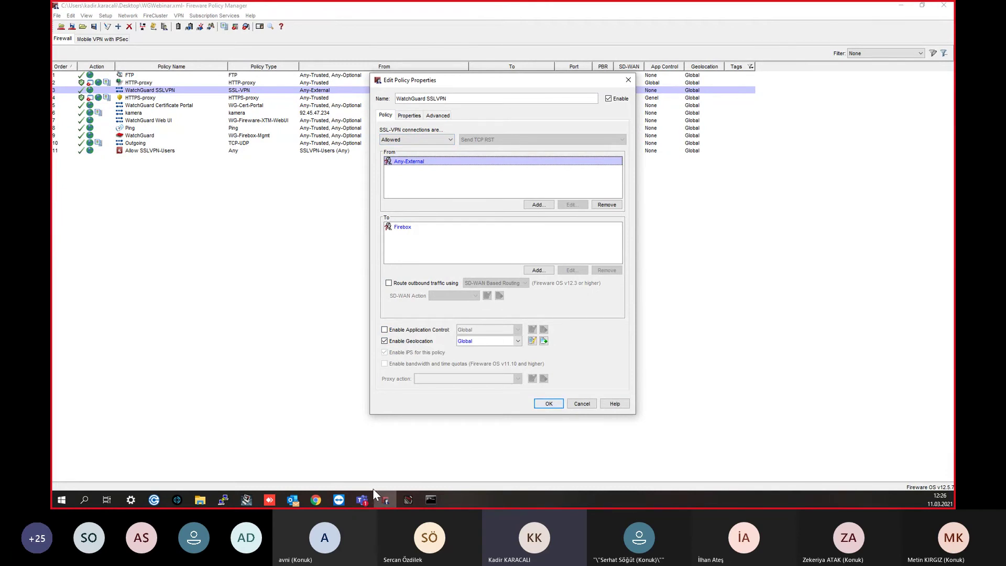
left_click(539, 205)
scroll(484, 225, "down", 1)
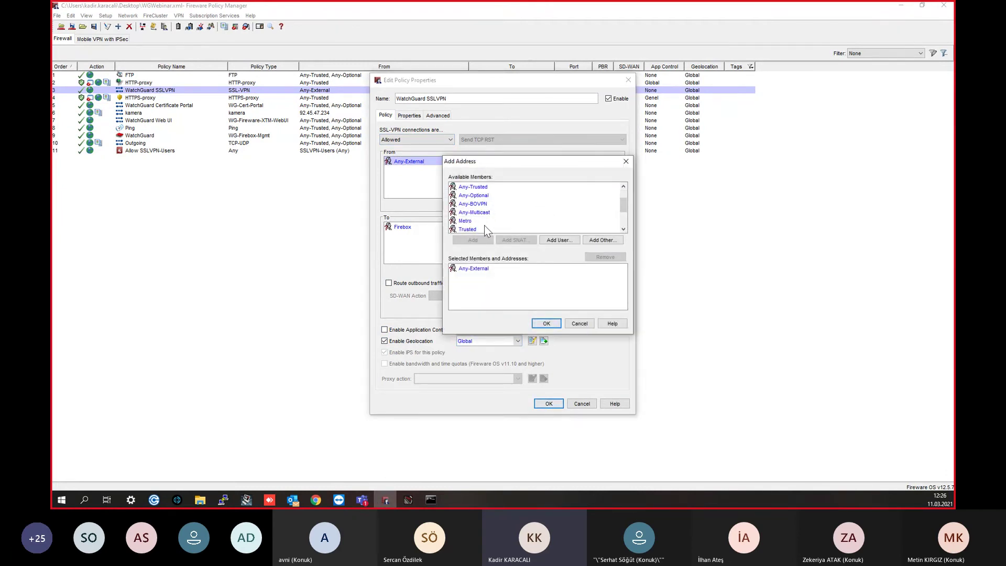
left_click(483, 195)
left_click(486, 187)
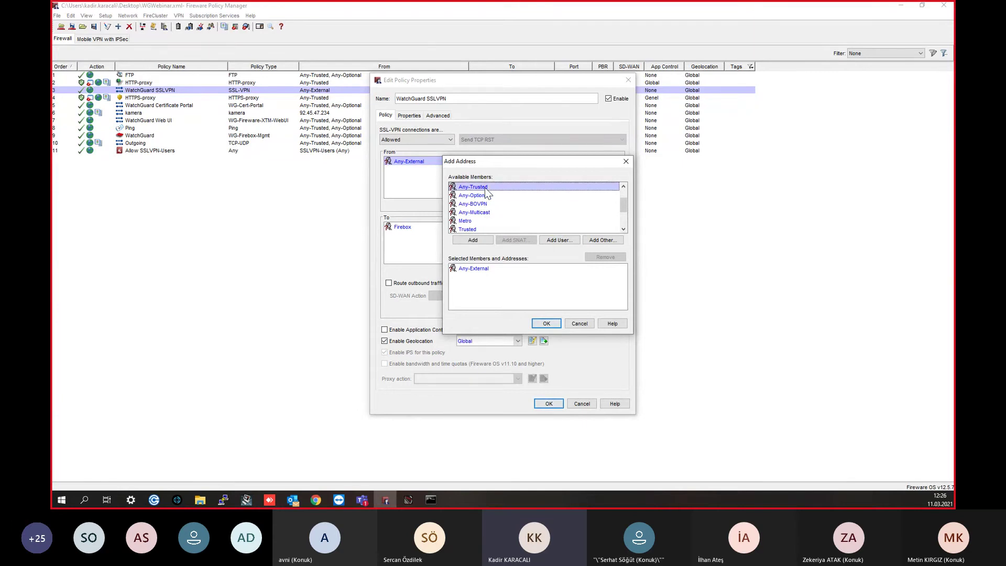
left_click(546, 323)
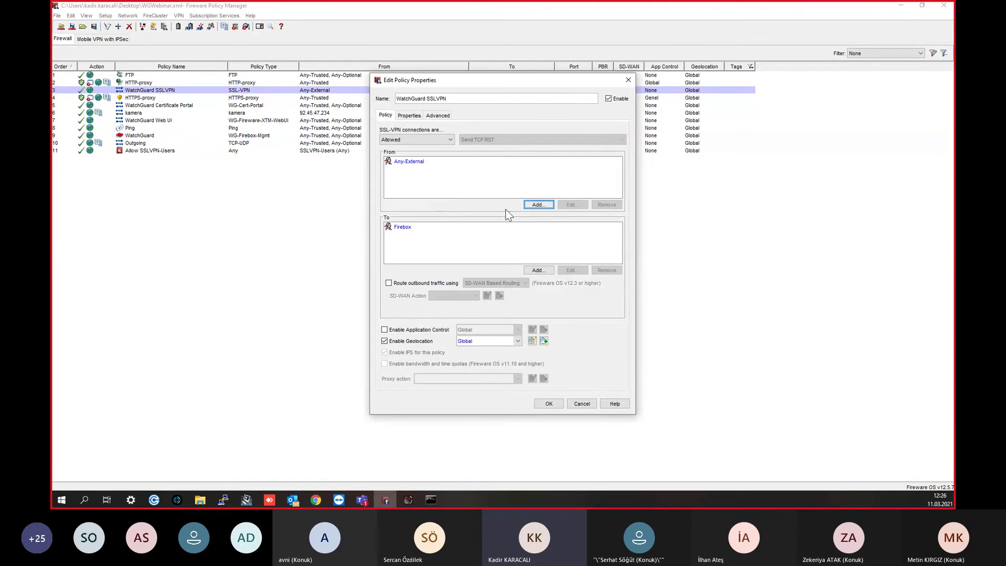
left_click(526, 206)
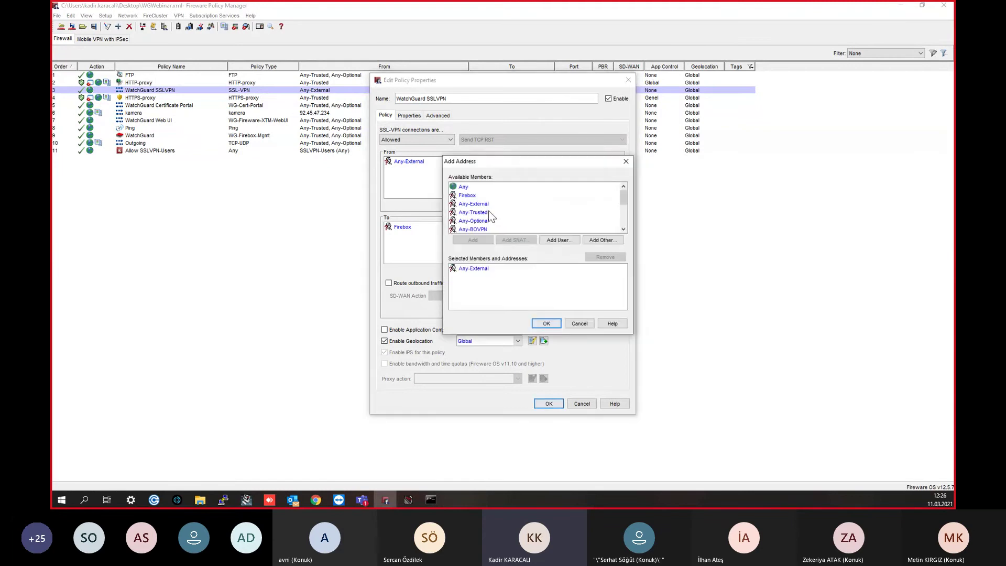
double_click(473, 213)
left_click(545, 324)
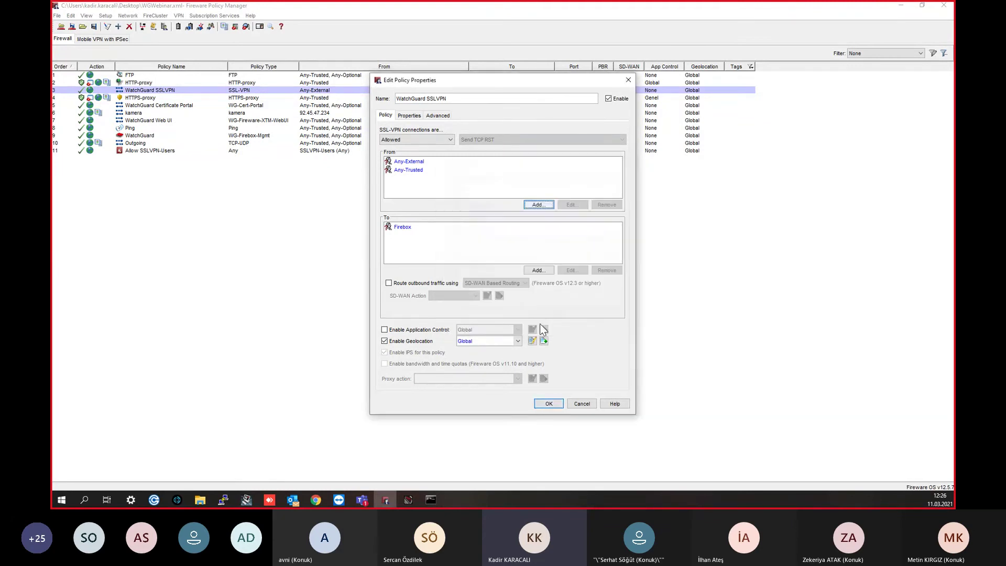
left_click(549, 404)
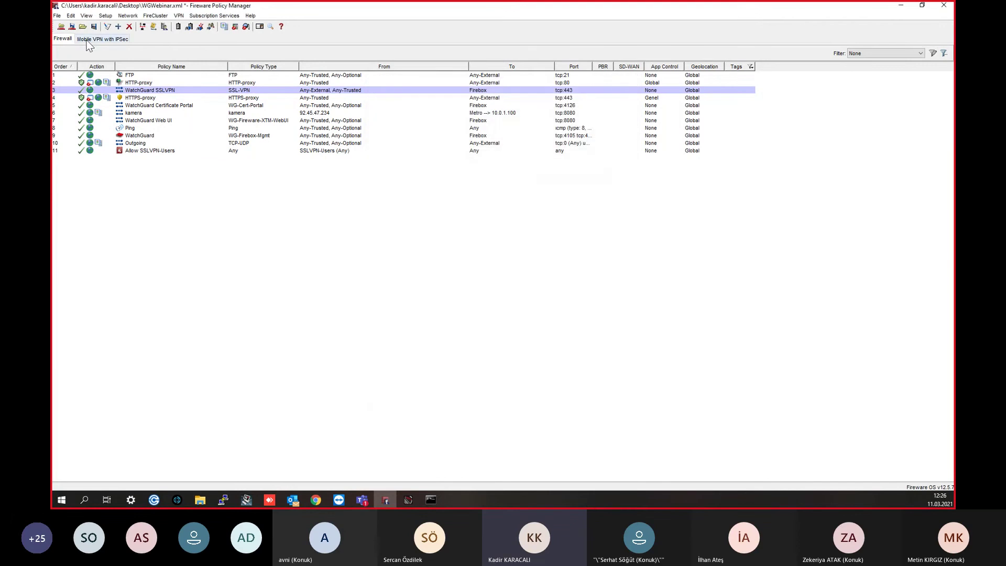
Step: Begin saving to the Firebox with the admin passphrase, then switch over to Chrome
left_click(73, 27)
type("*********")
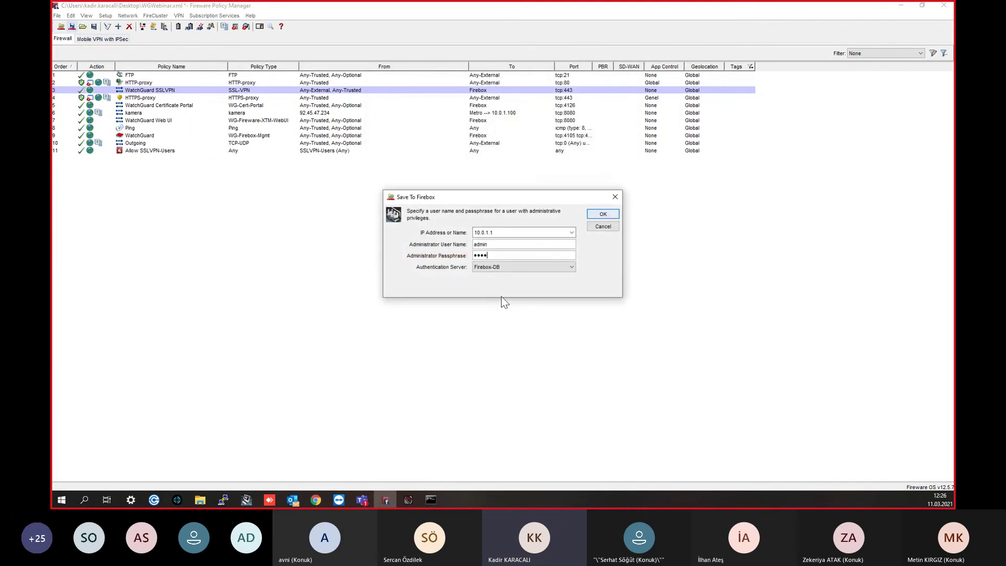
key("Return")
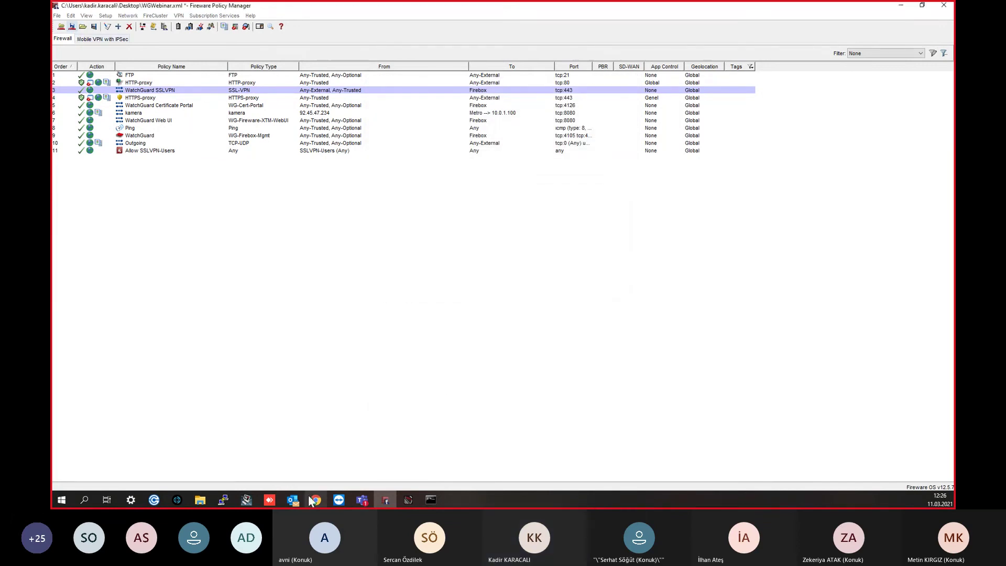
key("alt+Tab")
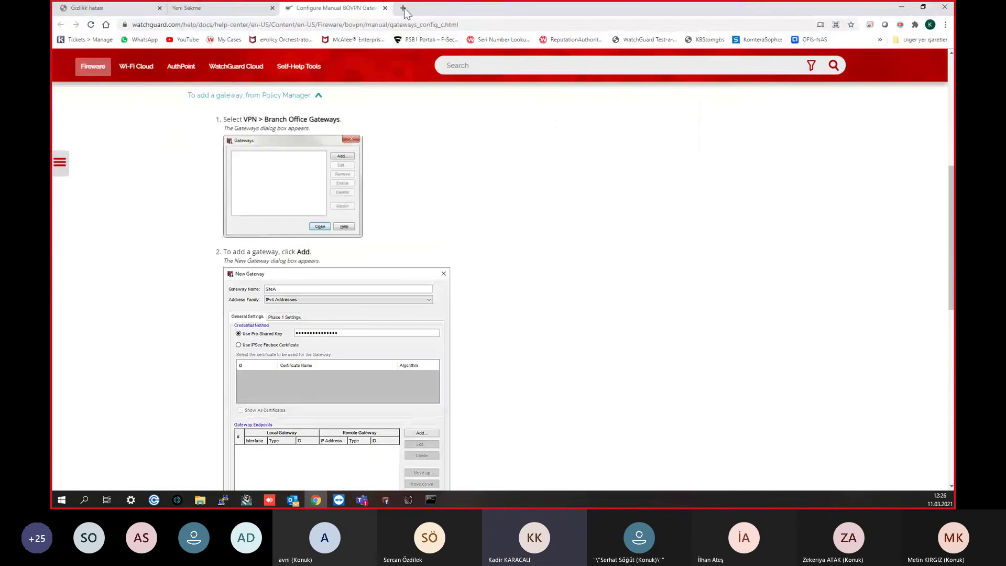
left_click(403, 9)
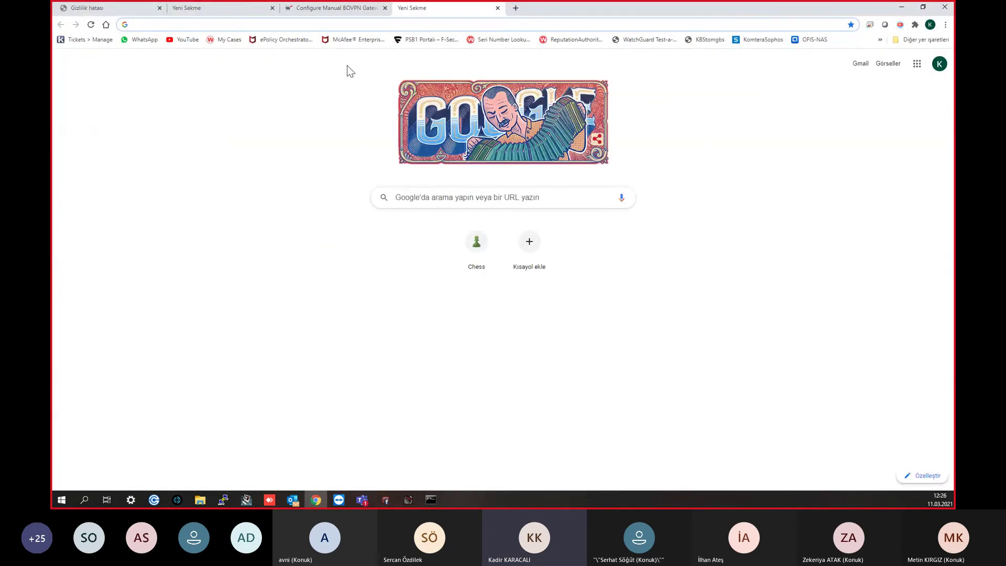
type("10")
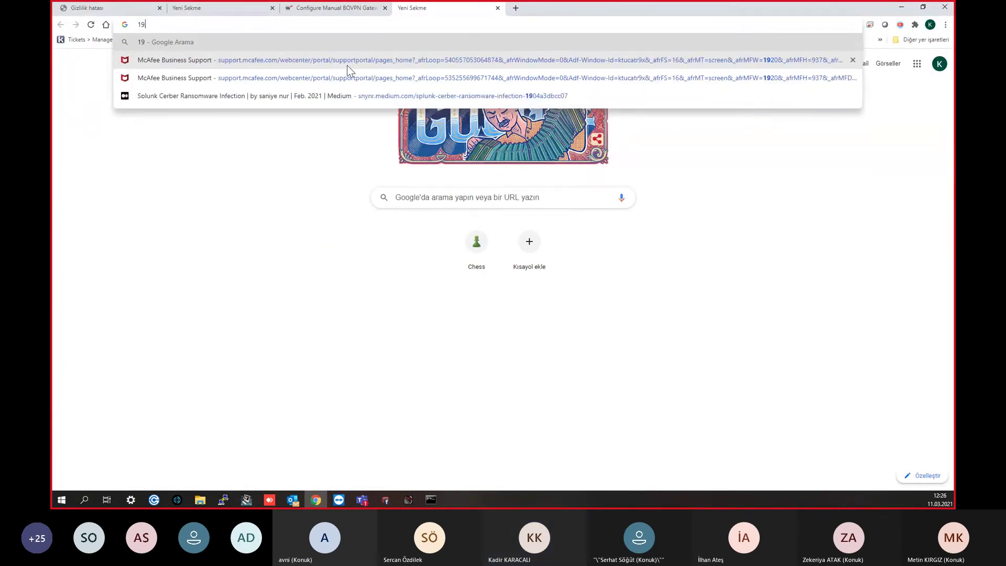
type(".0.1.1:")
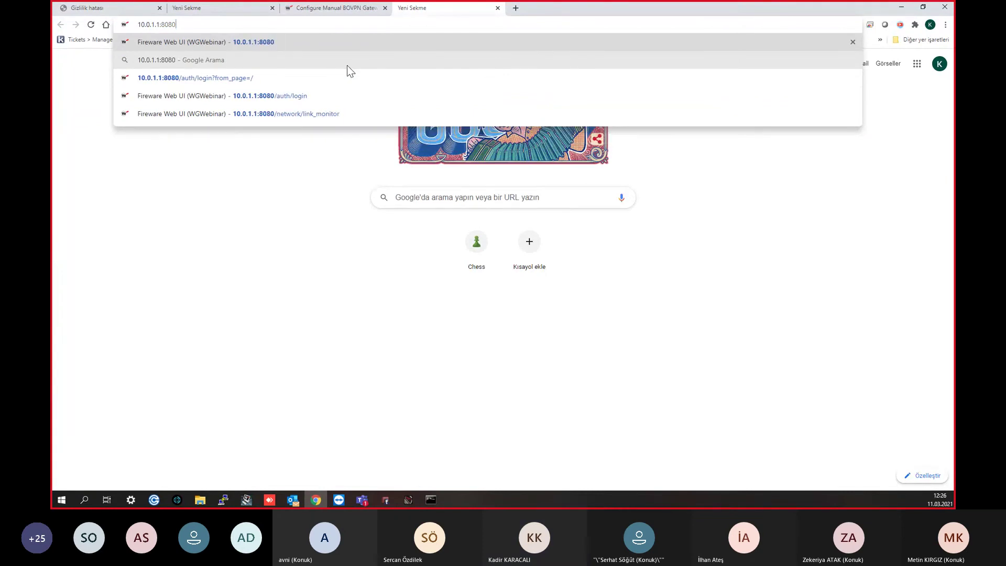
key("BackSpace")
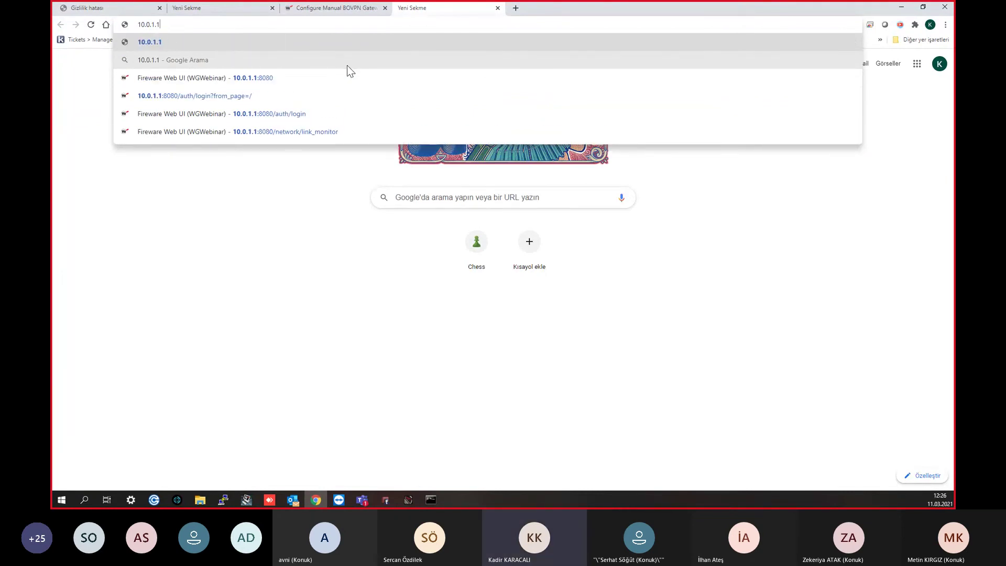
key("Home")
type("https://")
key("Return")
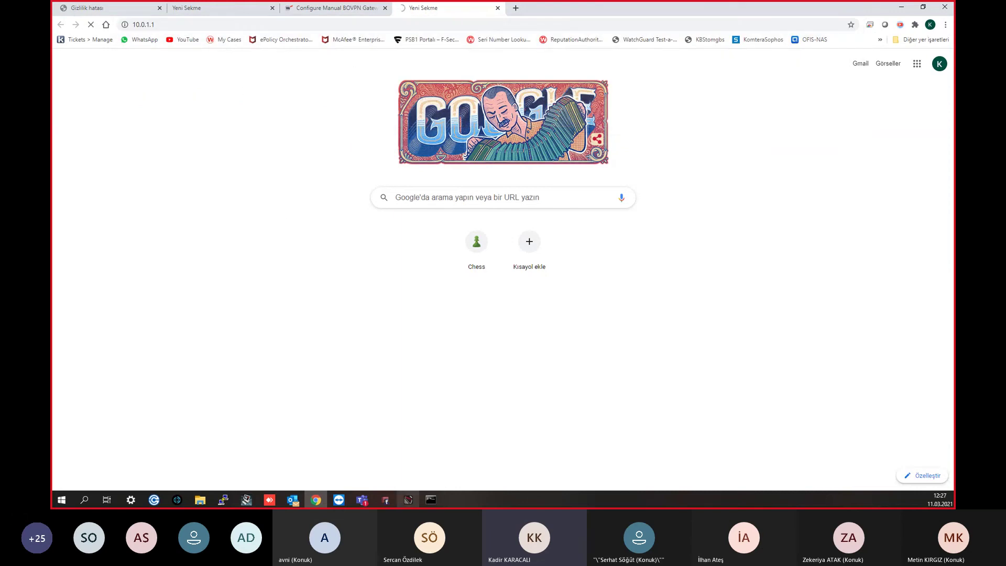
left_click(387, 499)
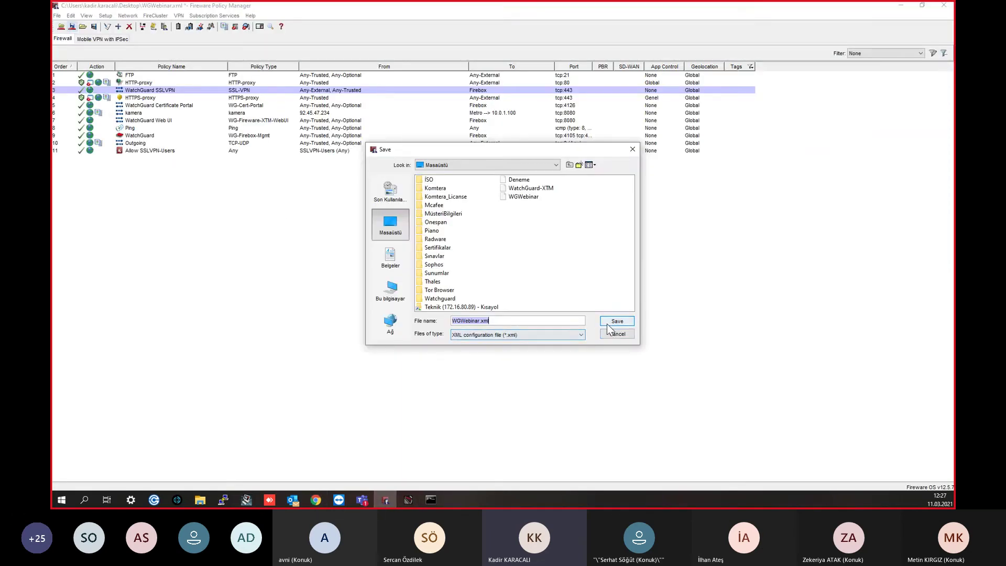
Step: Overwrite WGWebinar.xml, let the Firebox upload finish, and acknowledge the success message
left_click(607, 322)
left_click(483, 262)
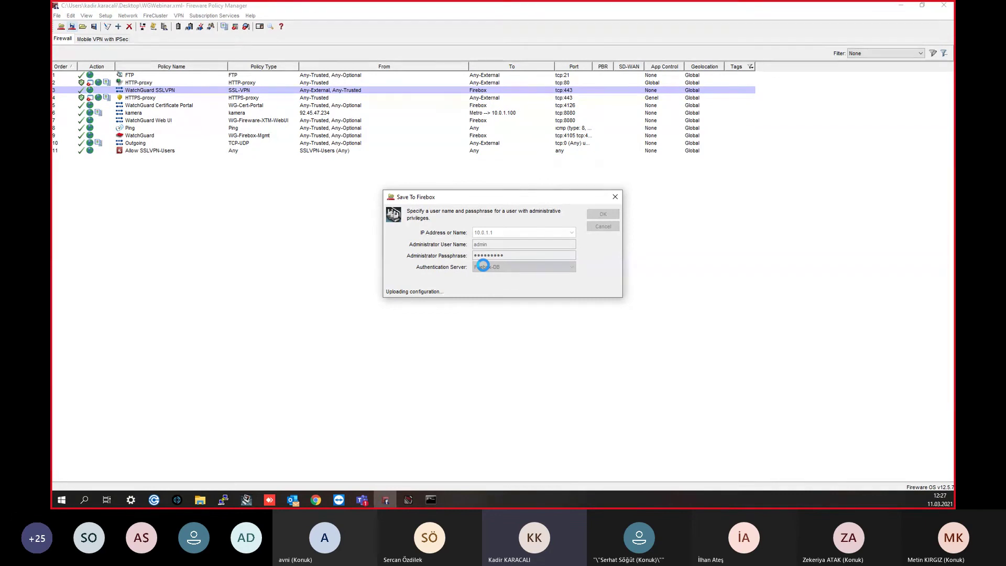
left_click(312, 502)
left_click(385, 499)
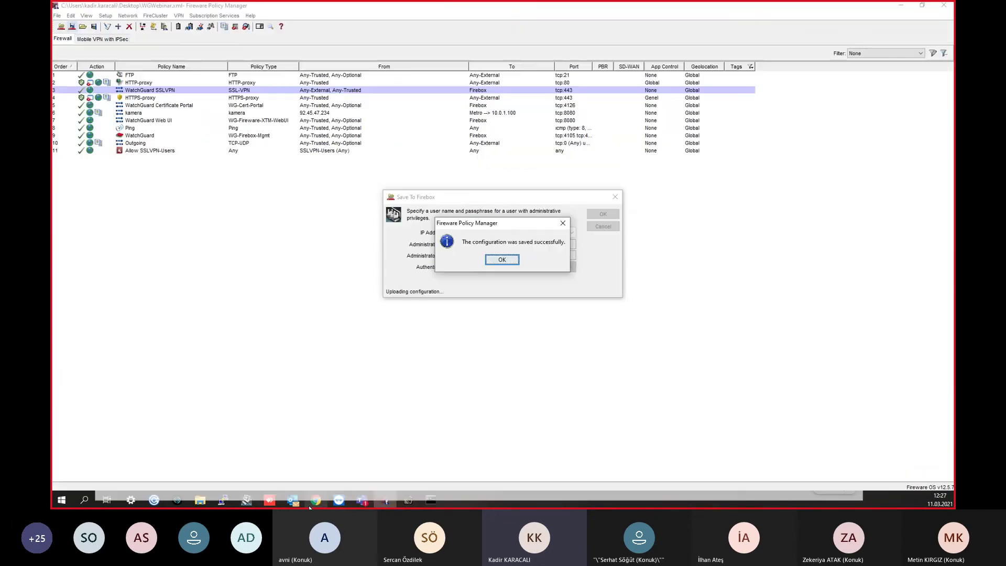
left_click(501, 258)
left_click(316, 499)
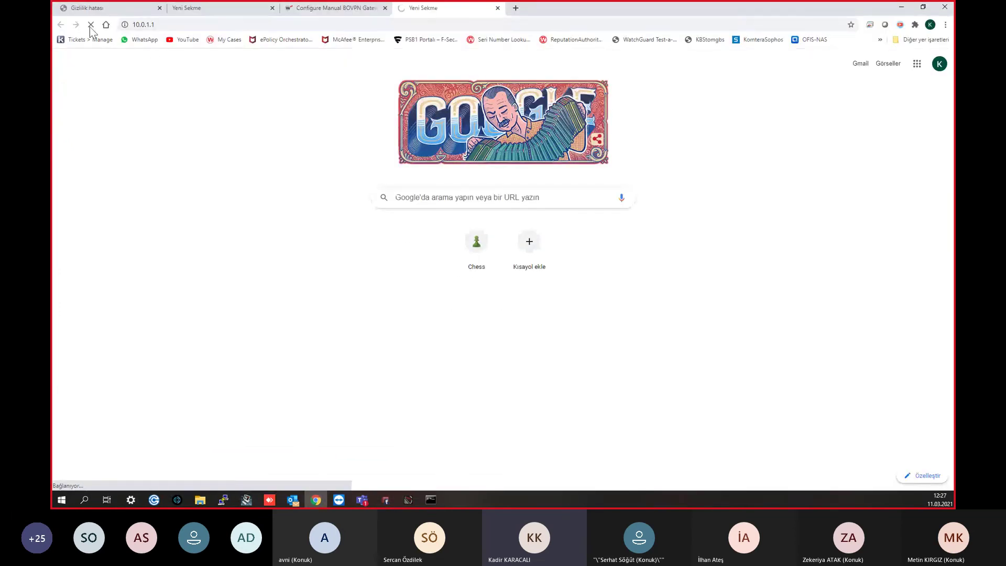
Step: Reload 10.0.1.1 and sign into the SSL VPN portal with the username and password
left_click(96, 27)
left_click(96, 28)
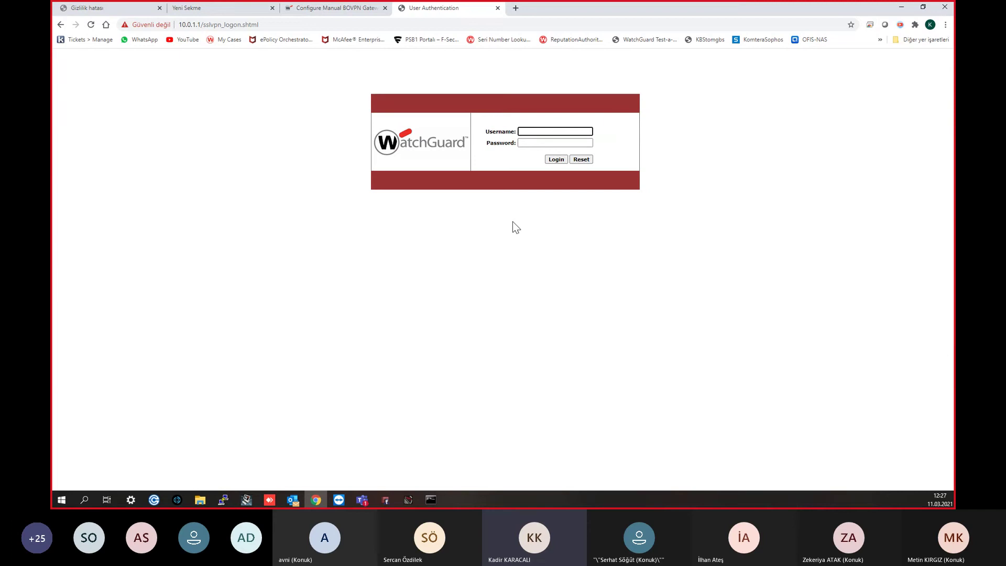
type("aybike")
key("Tab")
type("********")
key("Return")
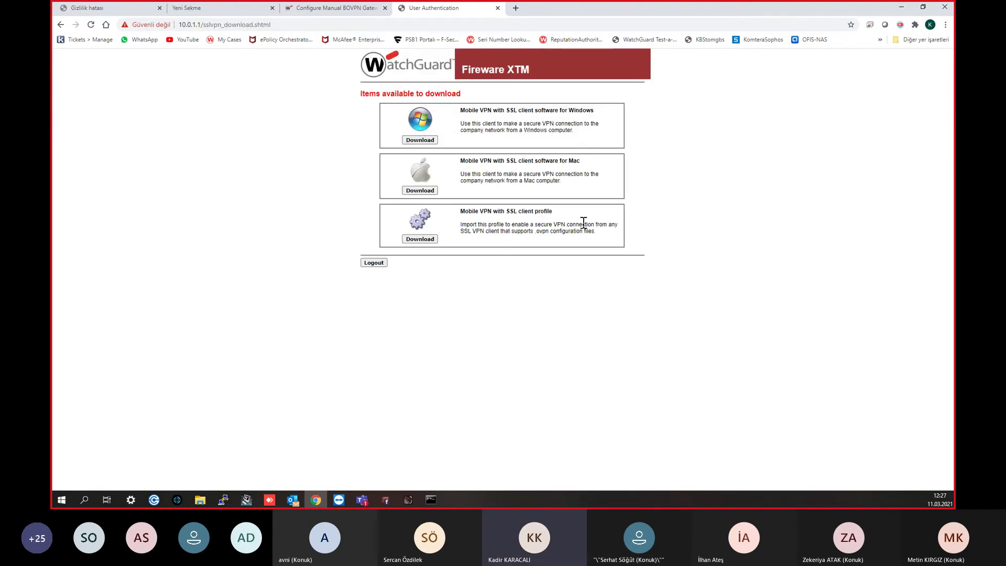
Step: Highlight the Windows, Mac and client profile items, then download the Windows client WG-MVPN-SSL.exe
left_click_drag(468, 110, 551, 106)
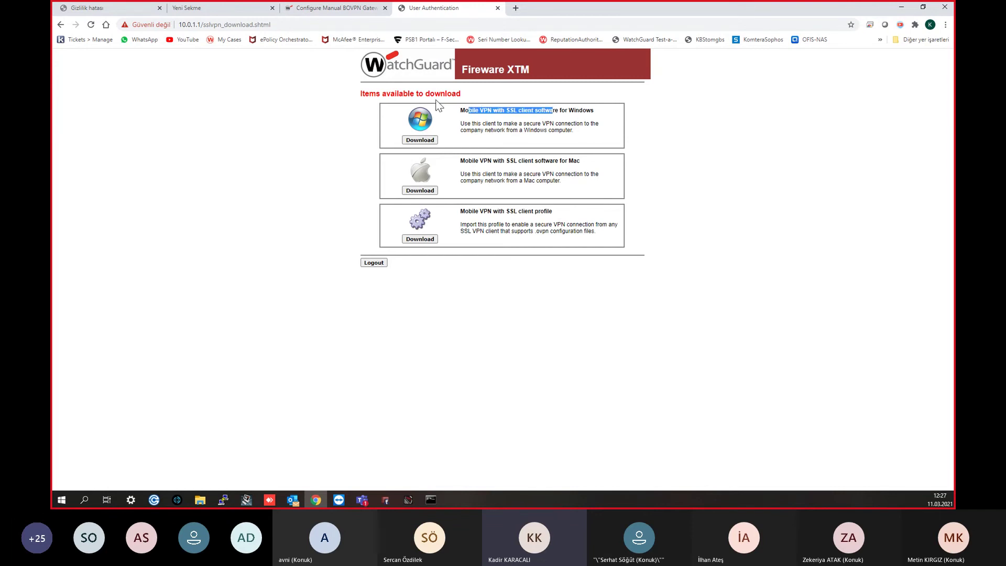
left_click_drag(491, 161, 524, 160)
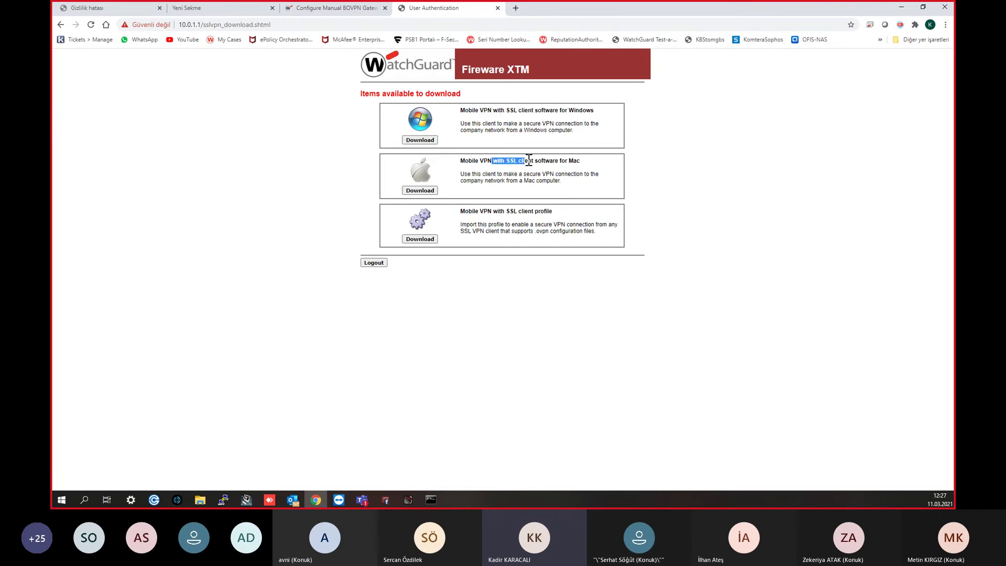
left_click(515, 307)
left_click_drag(564, 214, 514, 212)
left_click(423, 239)
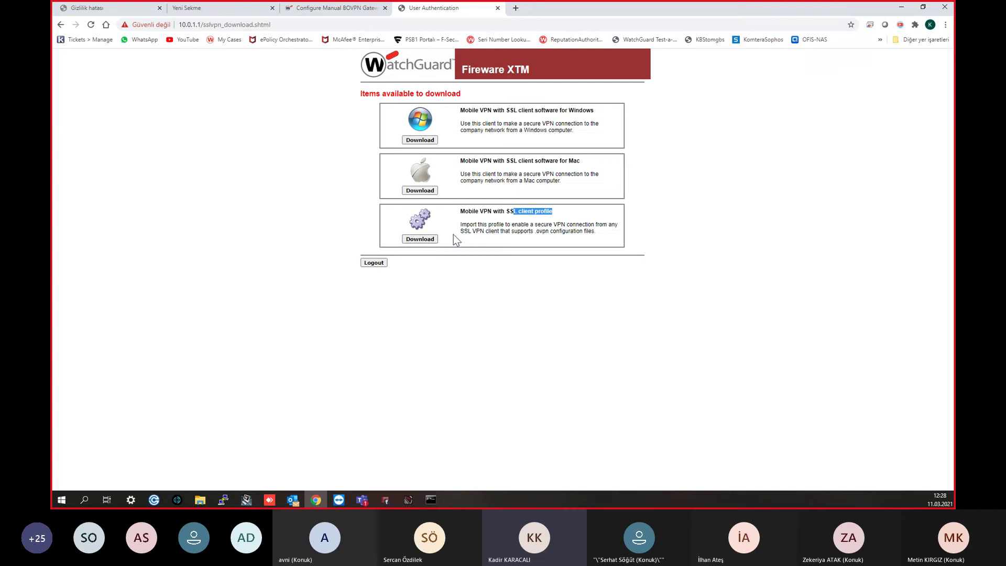
left_click(621, 378)
left_click(420, 140)
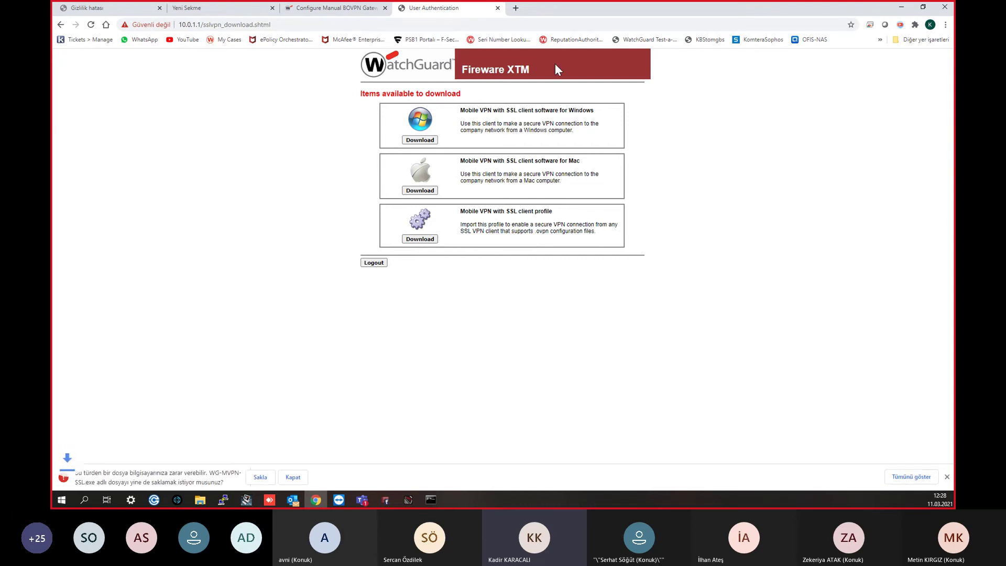
Step: Keep the downloaded WG-MVPN-SSL.exe and run it to start the client setup wizard
left_click(261, 477)
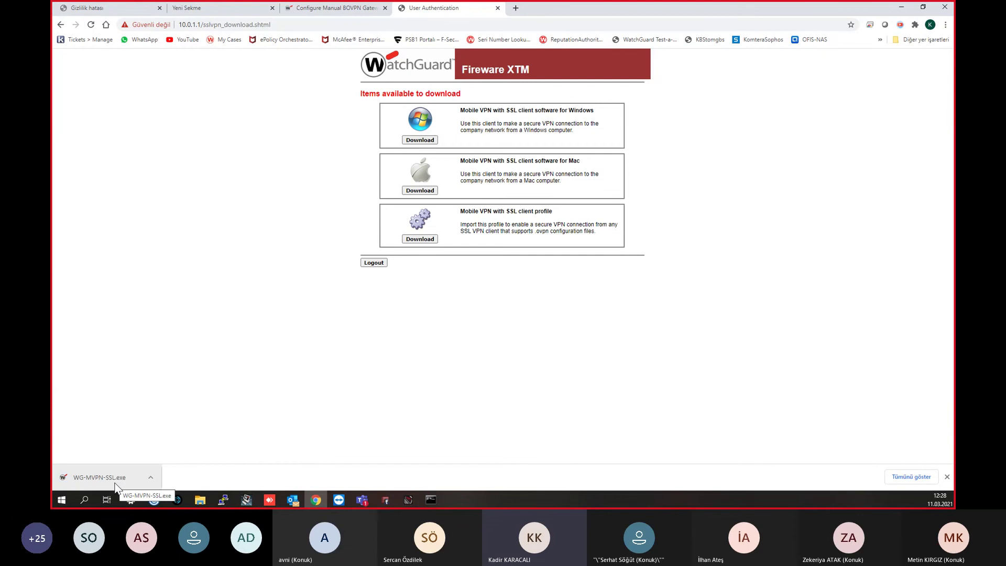
mouse_move(360, 13)
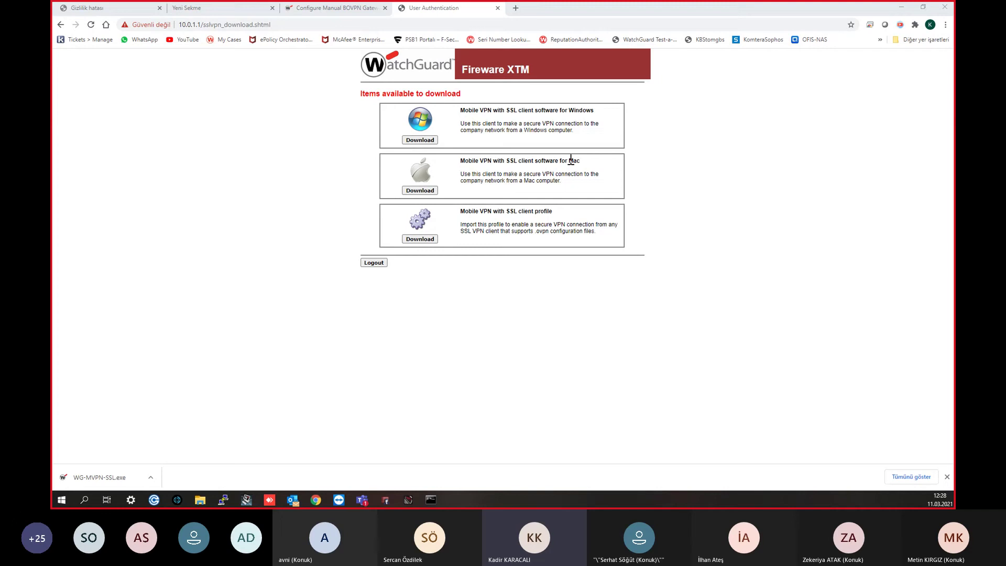
left_click(99, 482)
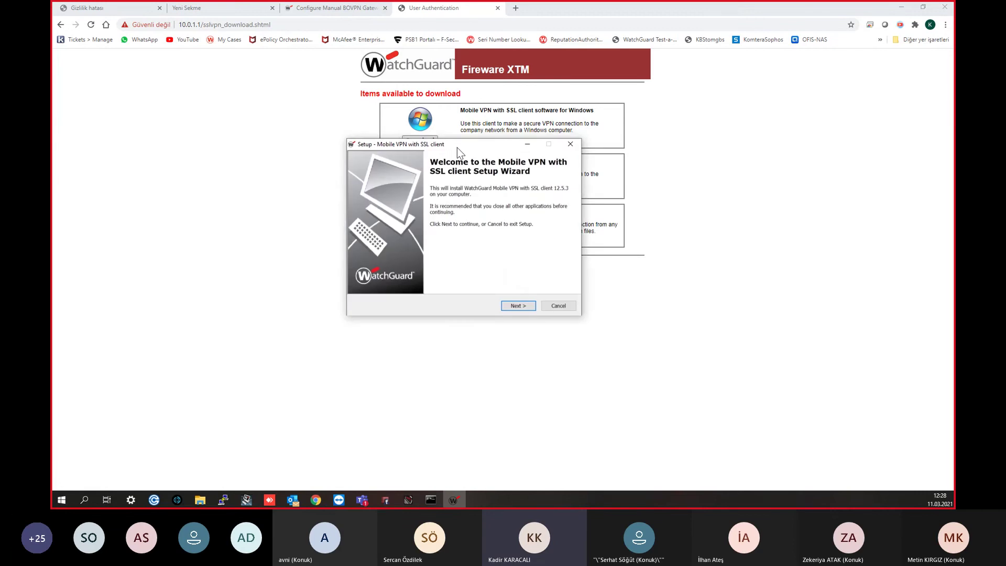
Step: Step through the wizard keeping the default folder and Full installation with the Tap driver
left_click(524, 306)
left_click(525, 307)
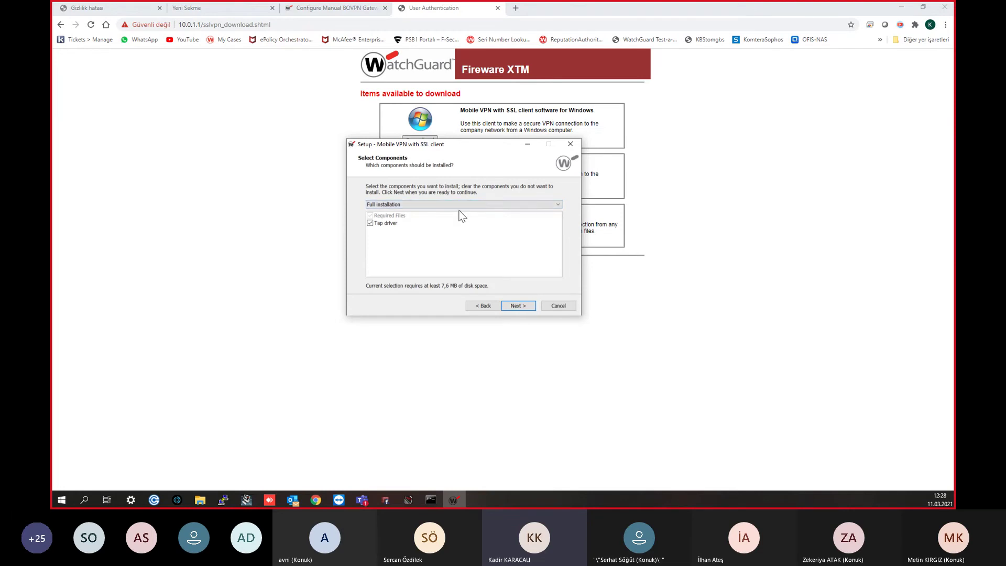
left_click(393, 224)
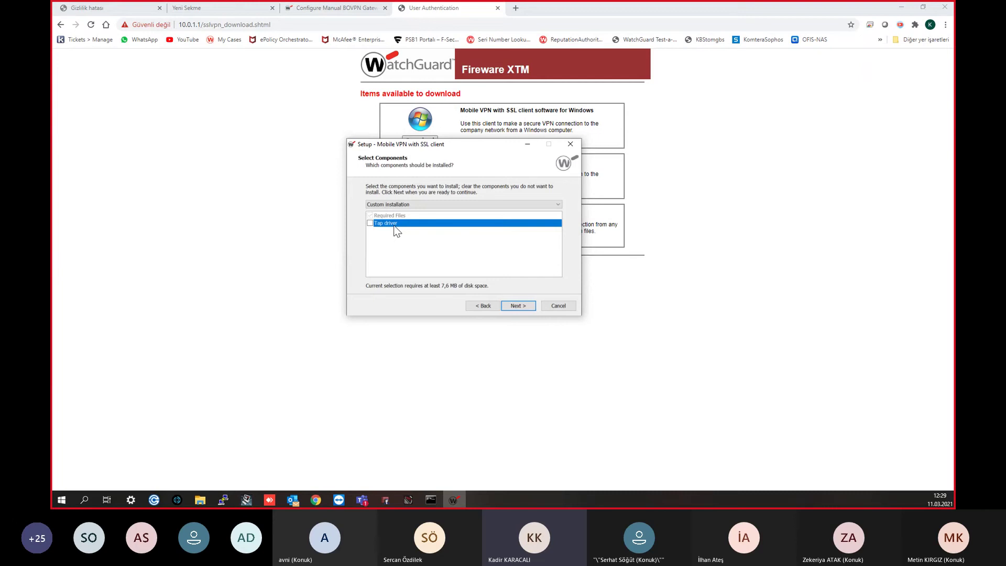
left_click(376, 224)
left_click(526, 308)
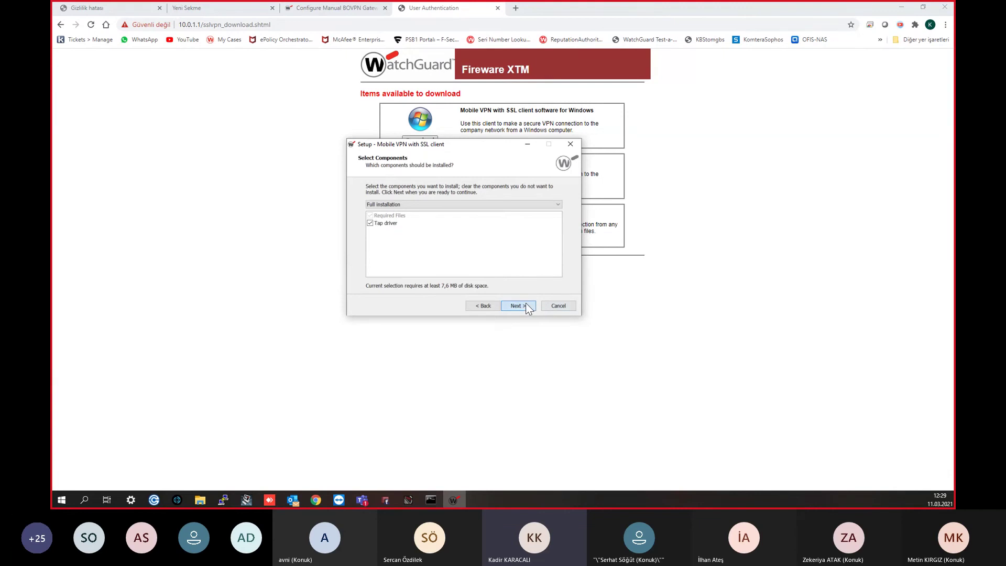
left_click(527, 305)
left_click(527, 305)
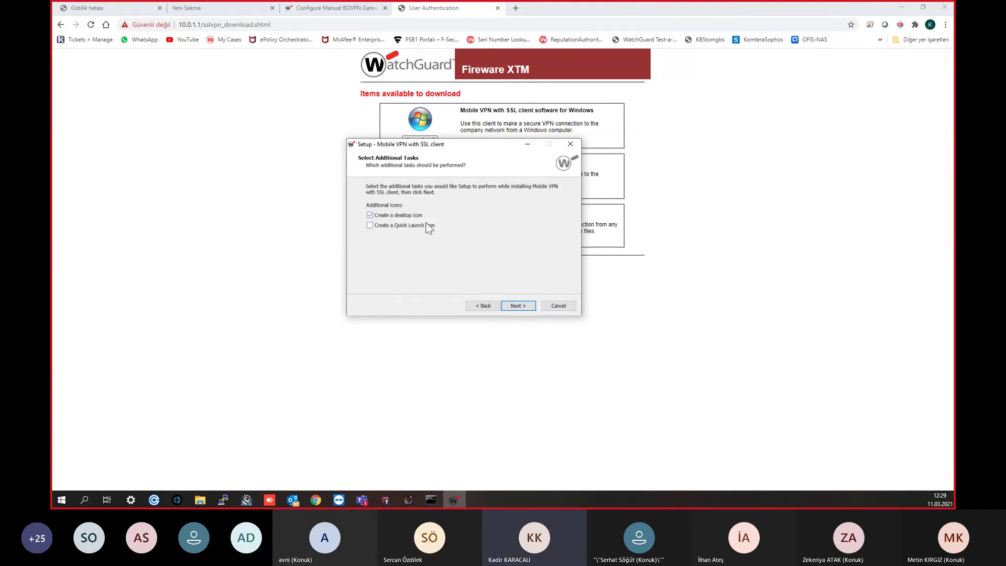
Step: Install with the desktop icon, allow the TAP driver, and finish setup to launch the client
left_click(513, 306)
left_click(512, 306)
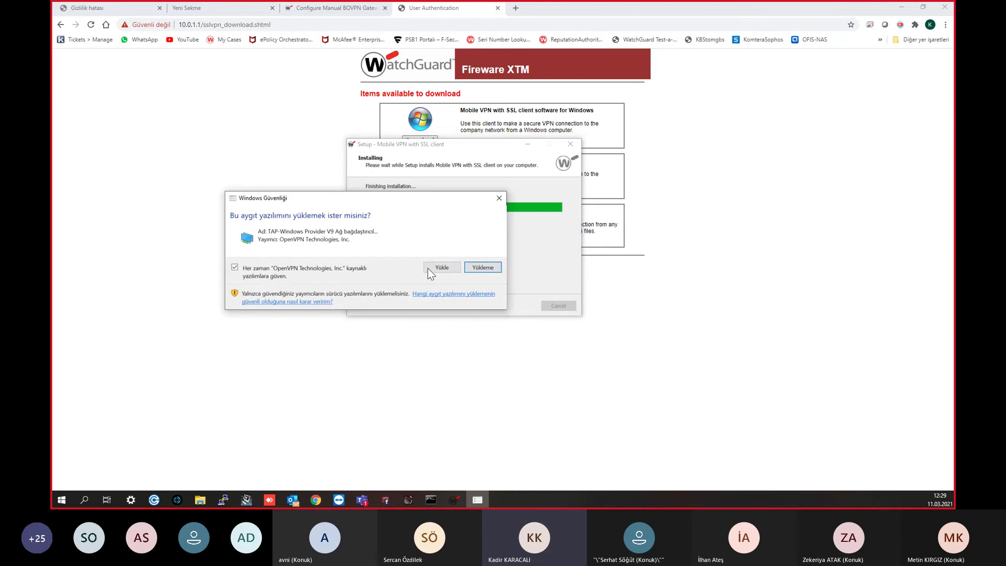
left_click(437, 269)
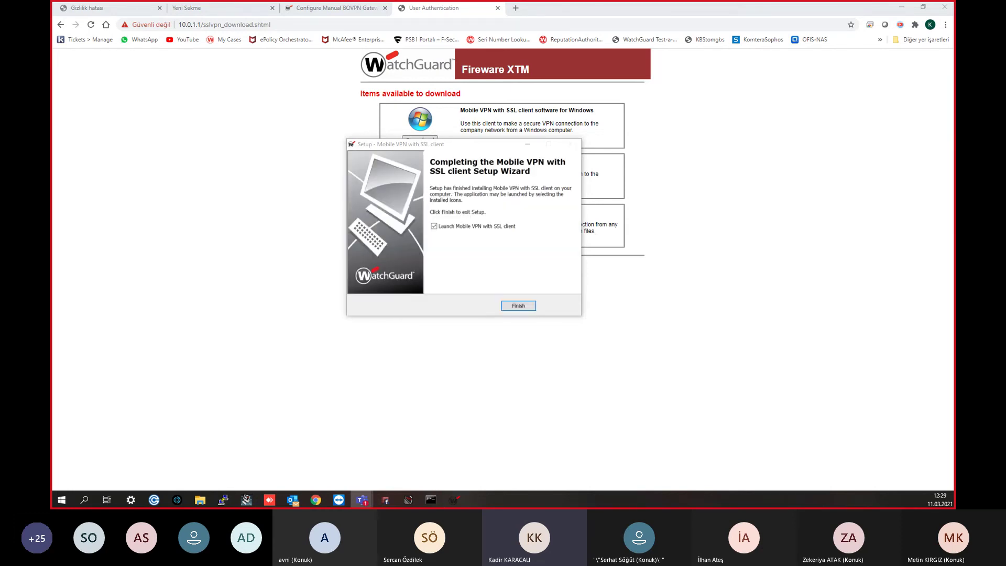
left_click(527, 307)
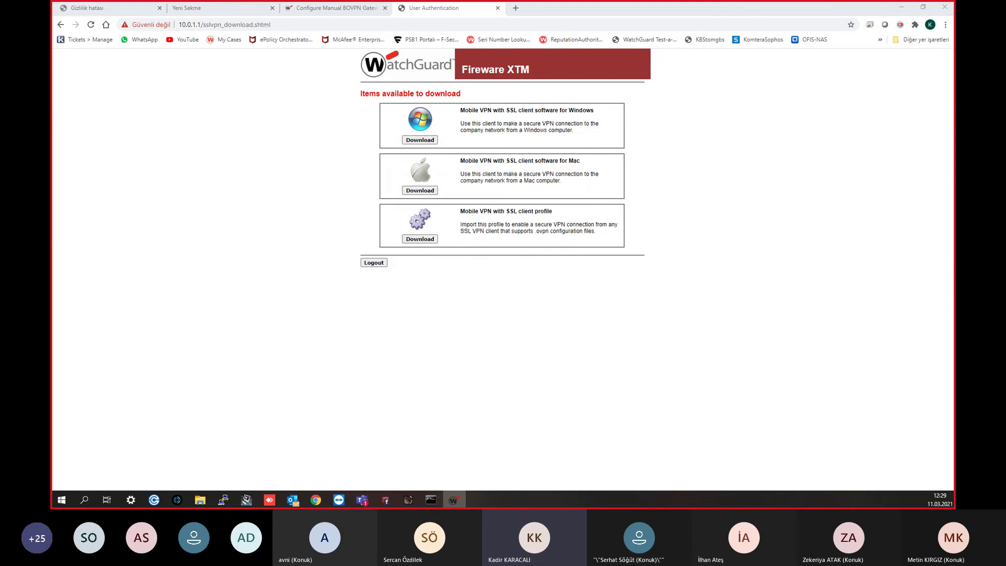
left_click_drag(657, 145, 390, 106)
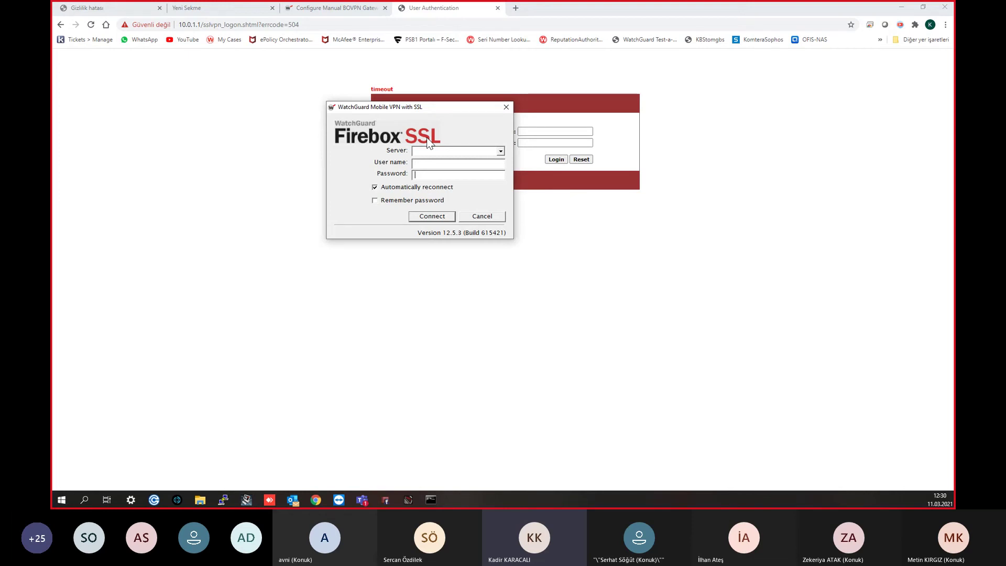
Step: Cancel the VPN client login without entering a server or user name, returning to Policy Manager
left_click(430, 150)
left_click(450, 163)
left_click(506, 107)
left_click(386, 499)
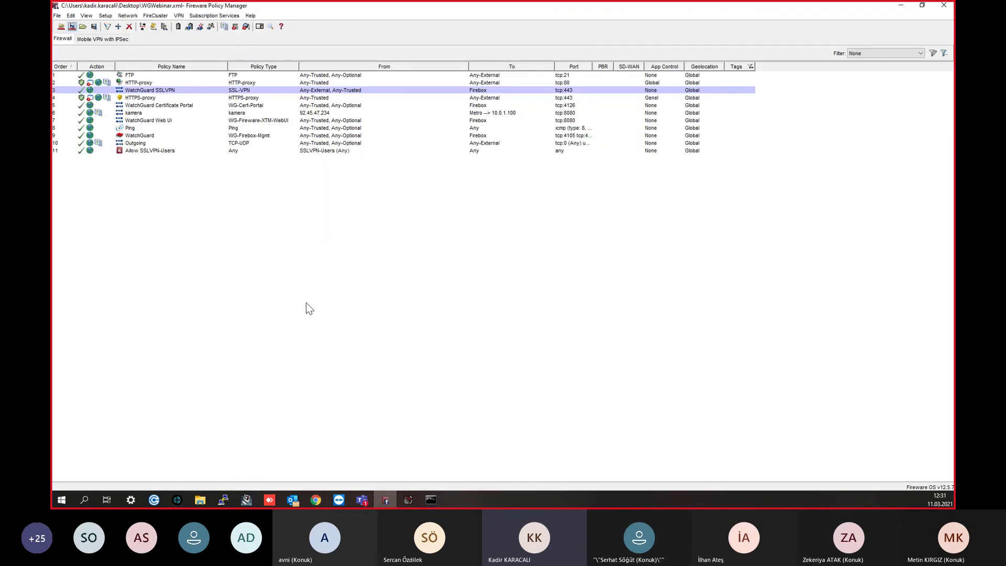
Step: Browse the Subscription Services menu entries such as WebBlocker, APT Blocker and Gateway AntiVirus
left_click(213, 15)
mouse_move(236, 189)
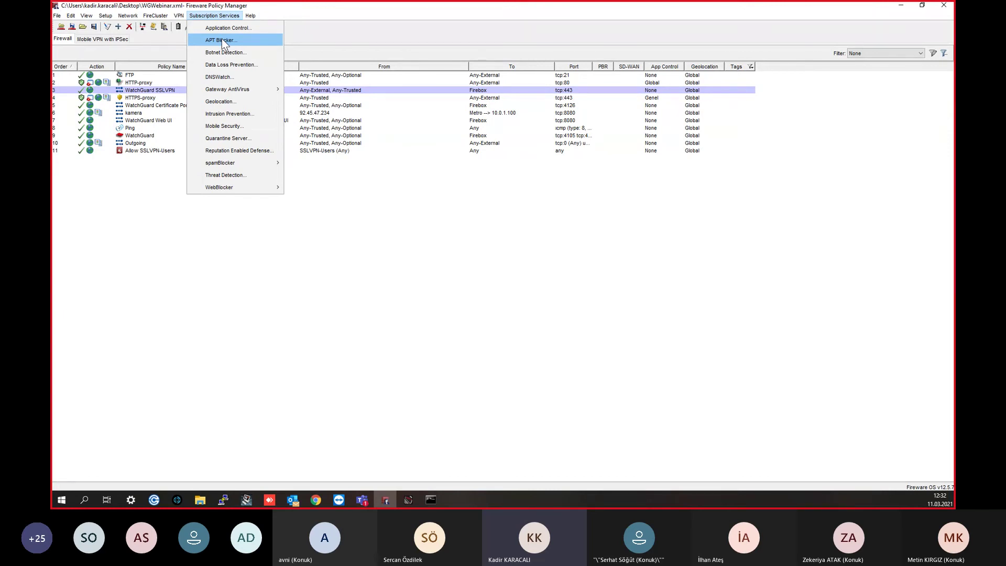
mouse_move(212, 90)
Step: Turn Data Loss Prevention on and select the HIPAA Audit Sensor
left_click(203, 65)
left_click(404, 141)
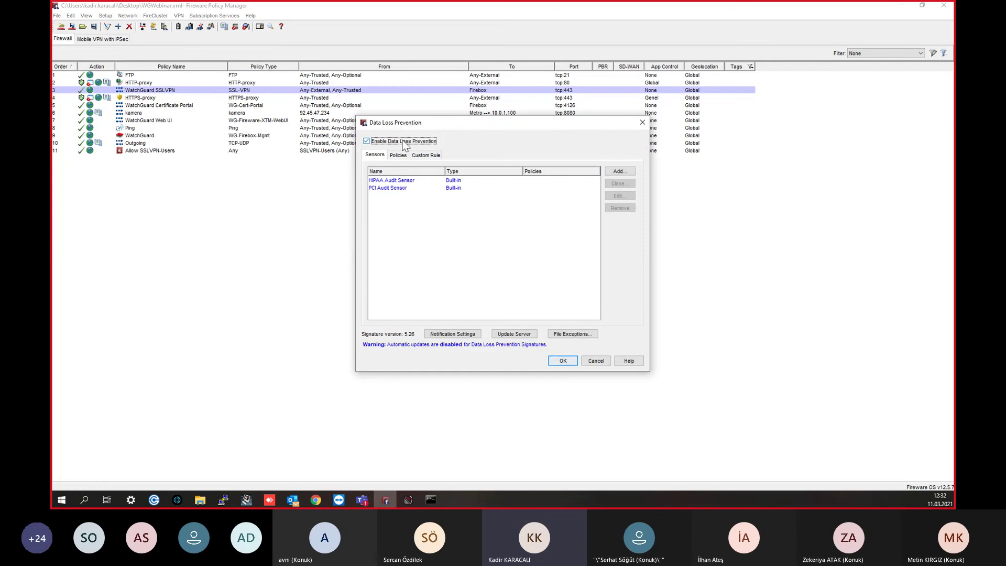
left_click(403, 142)
left_click(404, 141)
left_click(409, 180)
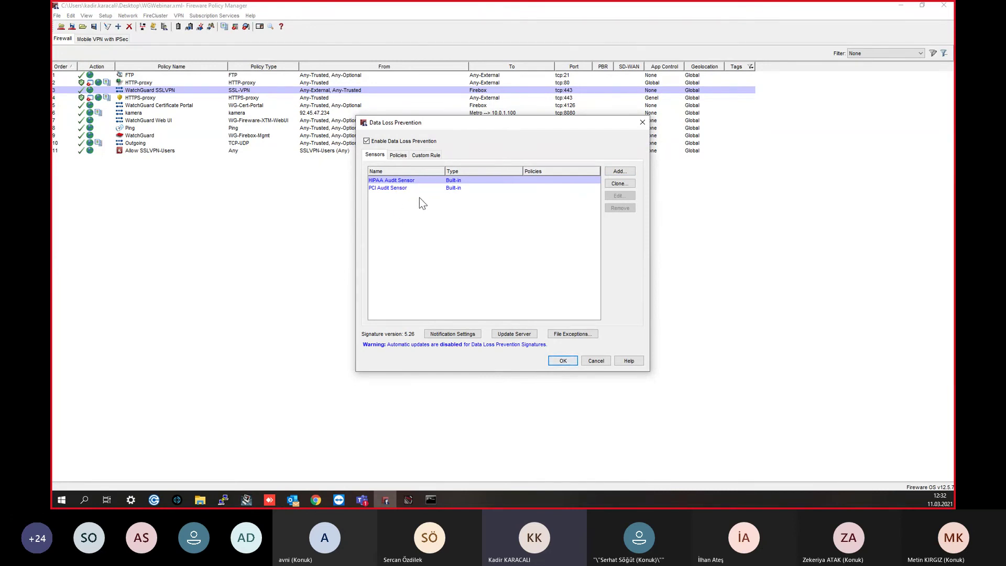
Step: Start a new DLP sensor in the wizard and pick a proxy policy to create
left_click(621, 170)
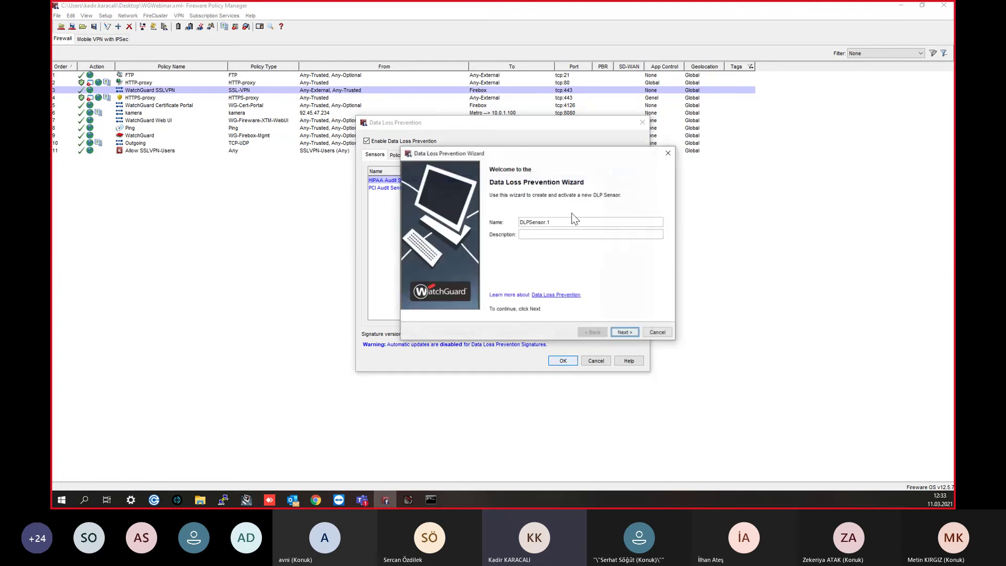
left_click(628, 333)
left_click(631, 336)
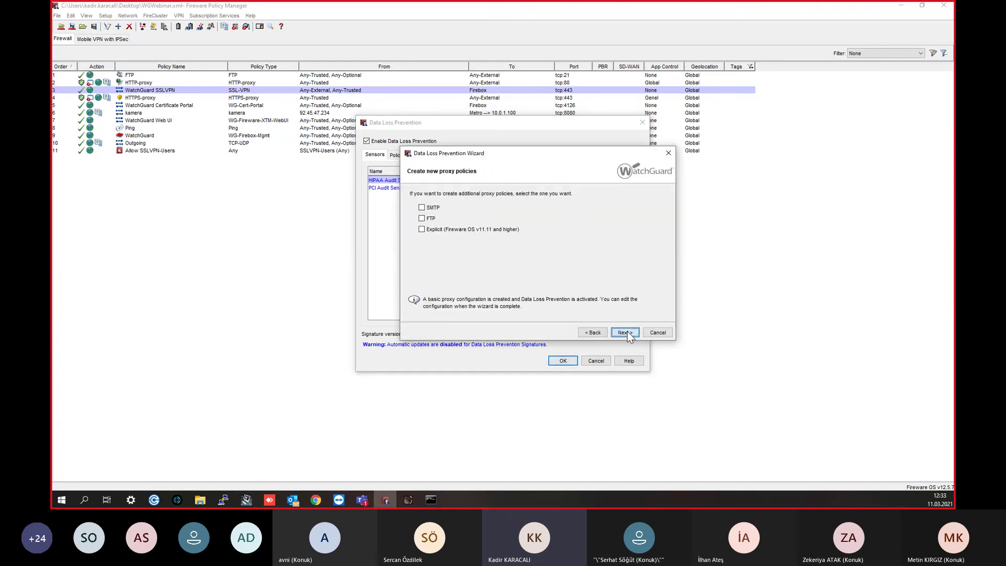
left_click(627, 332)
left_click(594, 223)
left_click(625, 333)
left_click(538, 259)
left_click(421, 218)
left_click(621, 333)
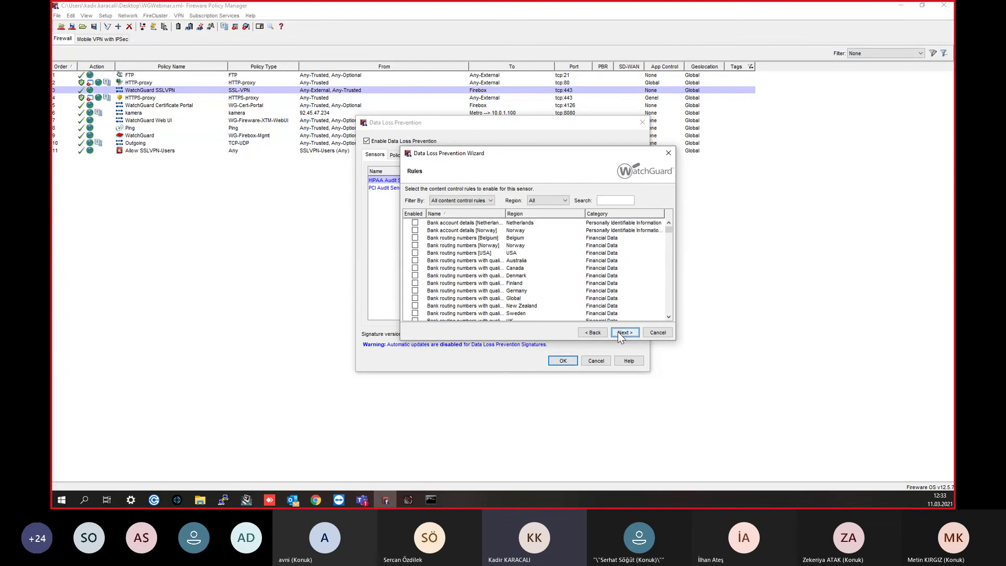
Step: Review the wizard's content rules list, then cancel without adding a sensor
scroll(608, 298, "down", 6)
scroll(561, 259, "up", 6)
scroll(527, 278, "down", 3)
scroll(527, 278, "down", 15)
scroll(663, 283, "down", 20)
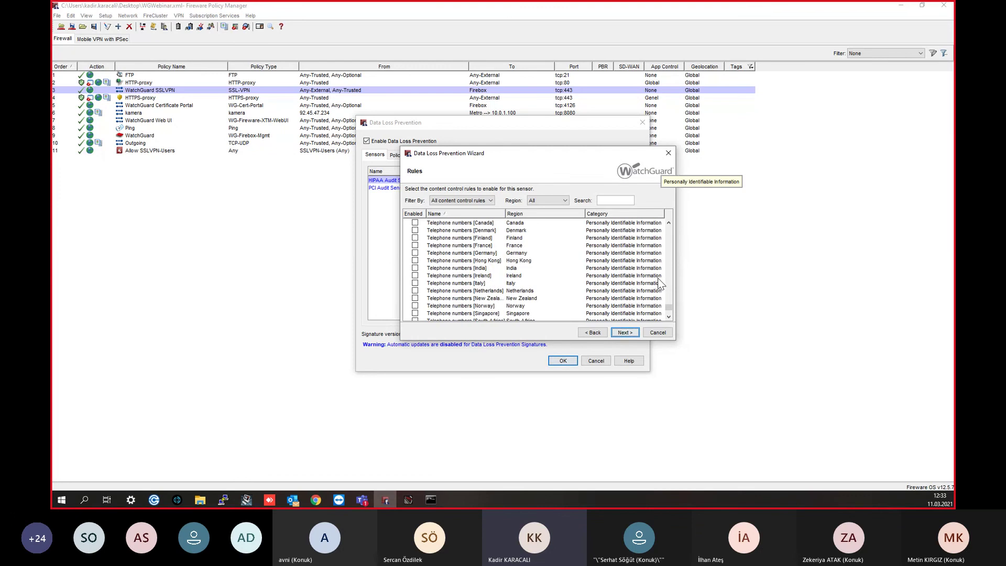
scroll(659, 282, "down", 2)
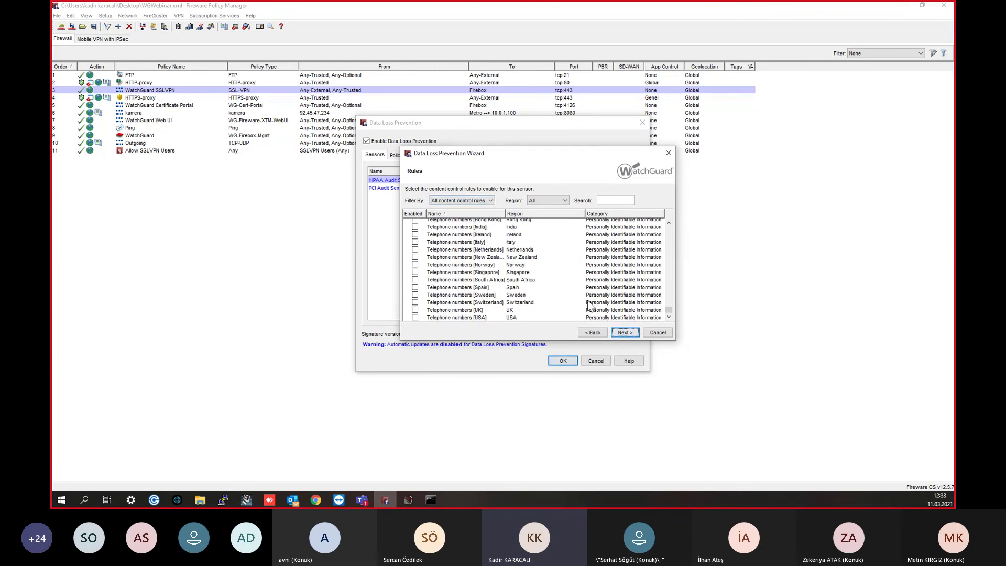
scroll(606, 317, "up", 10)
scroll(609, 251, "up", 10)
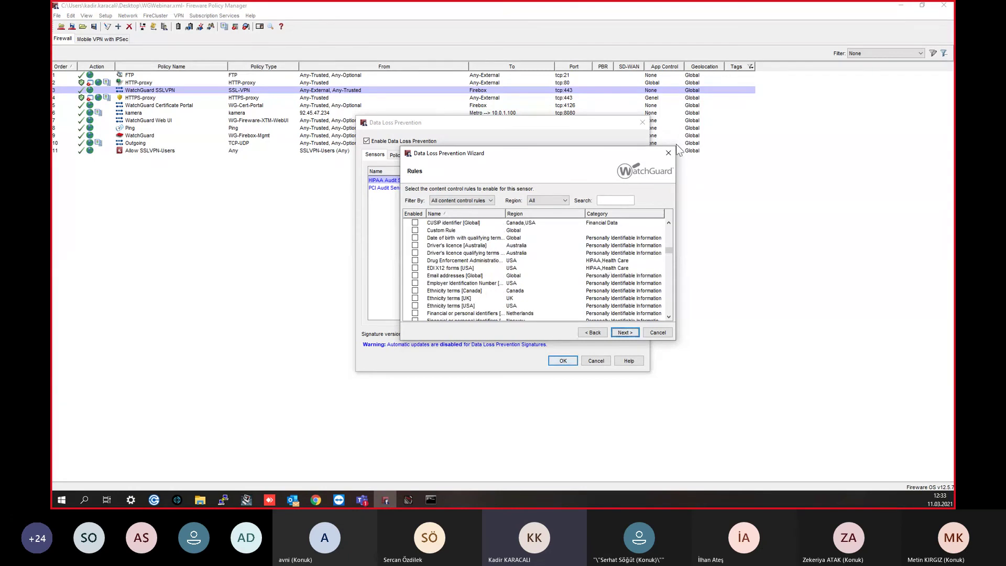
left_click(669, 152)
Step: Close the DLP settings and open Gateway AntiVirus settings for the HTTP-proxy policy
key("Escape")
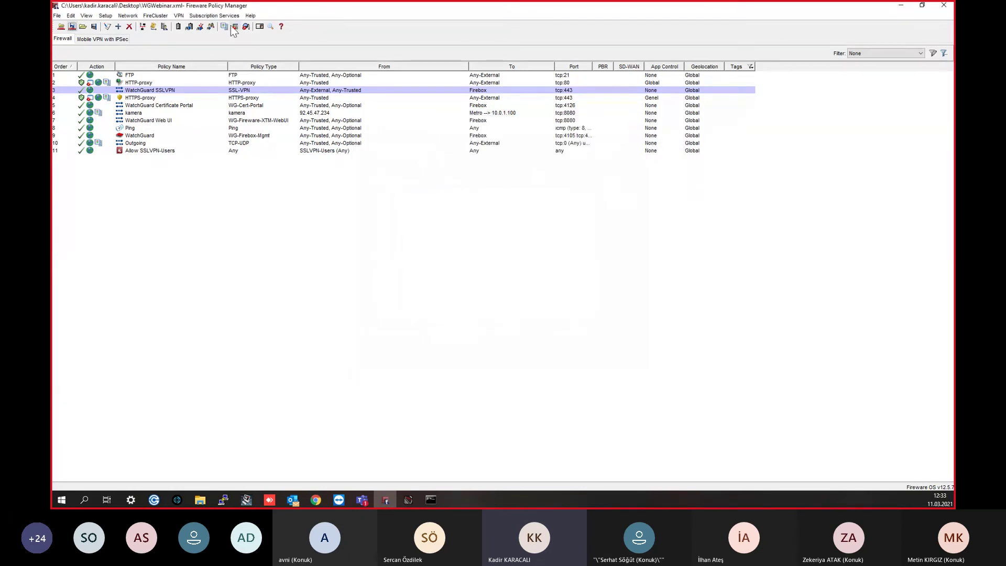
left_click(213, 16)
mouse_move(238, 89)
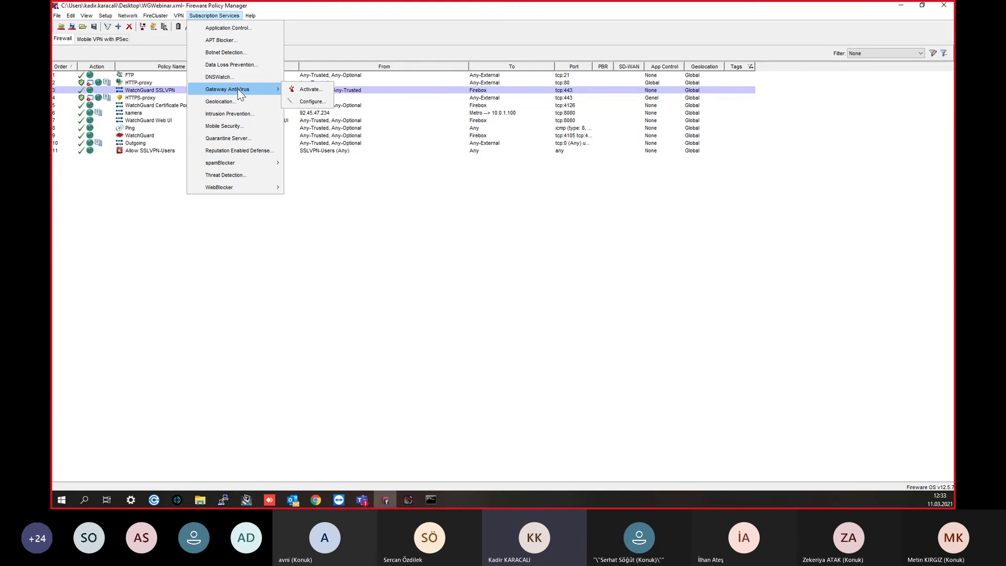
left_click(313, 102)
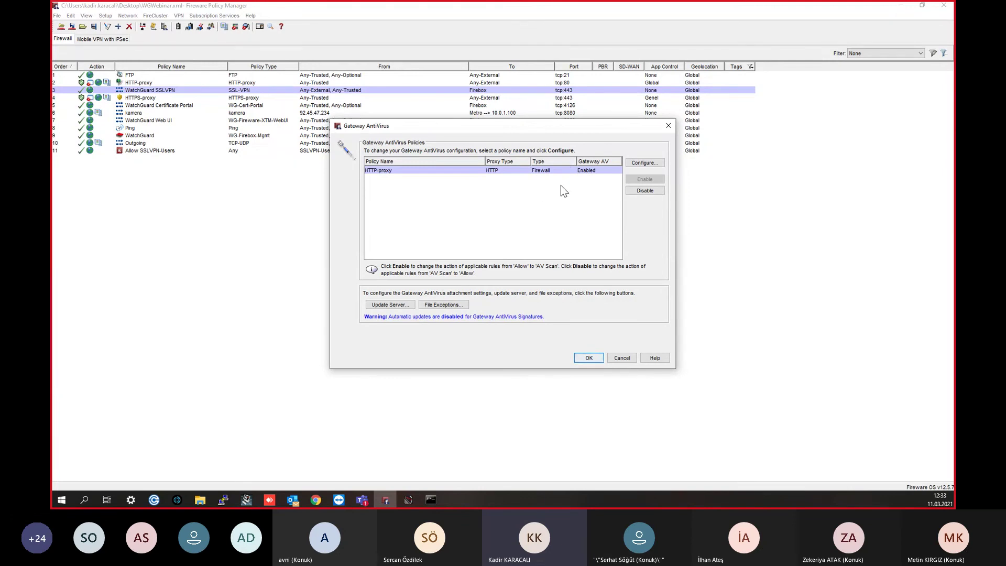
left_click(641, 166)
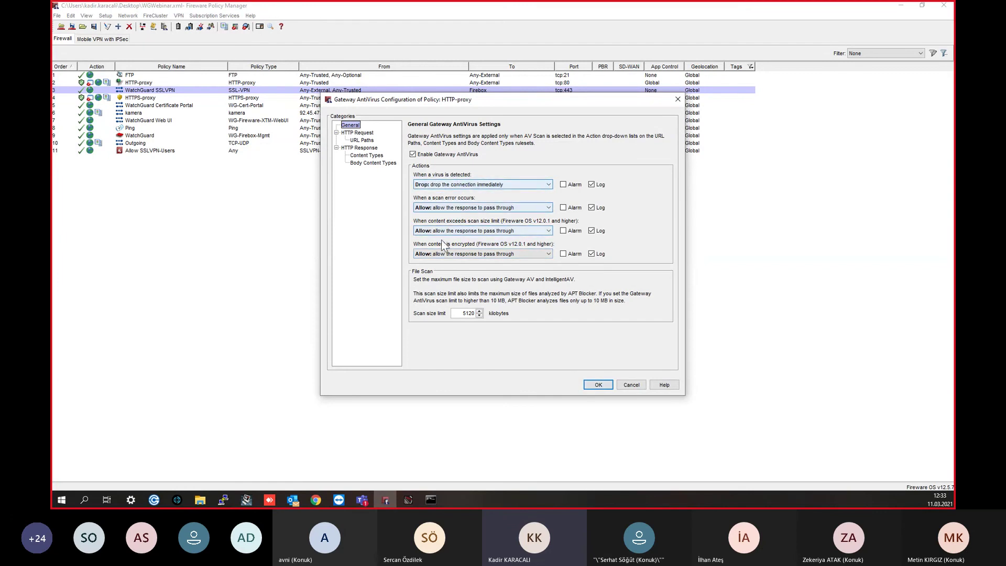
left_click(448, 186)
left_click(448, 186)
left_click(484, 208)
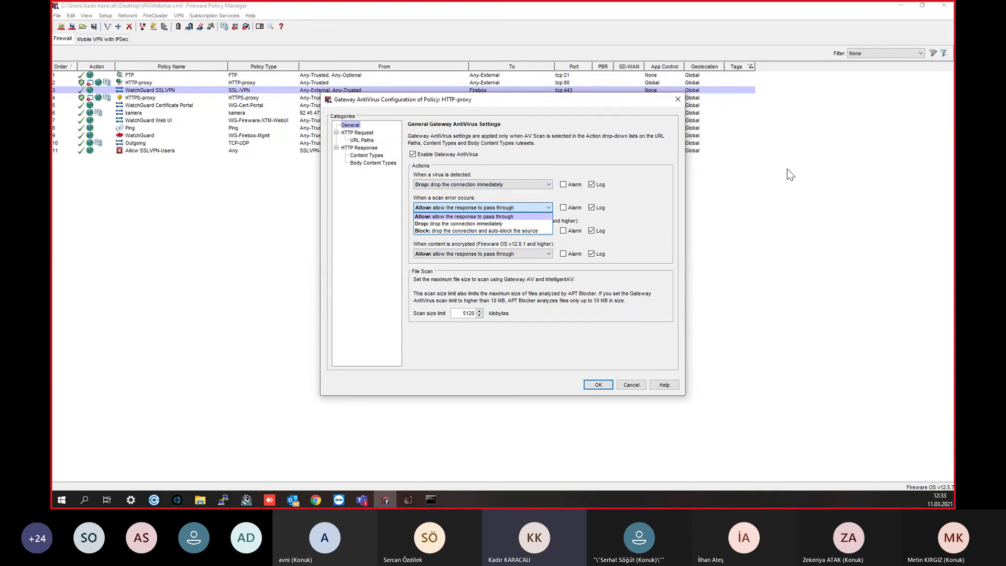
left_click(695, 161)
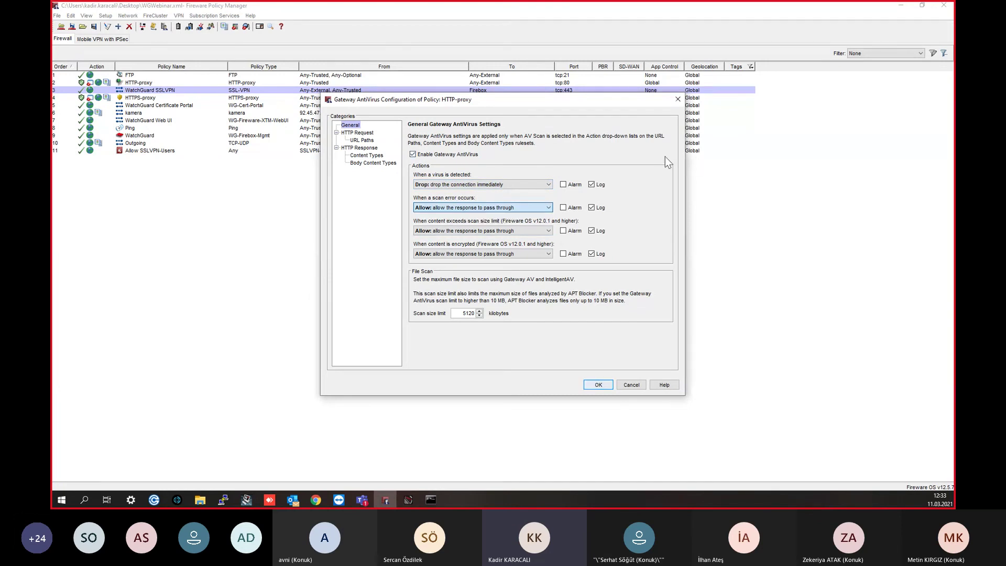
left_click(461, 232)
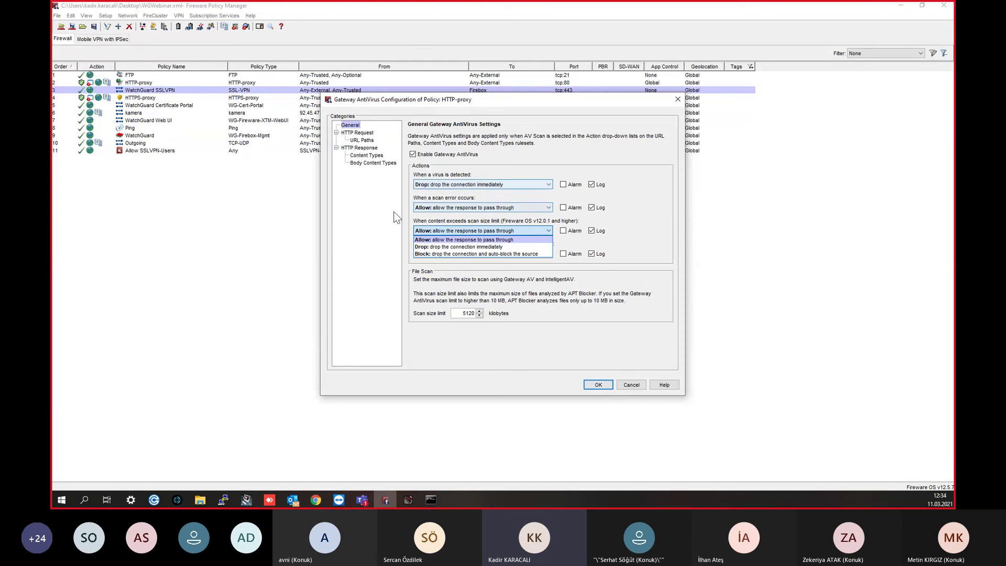
left_click(353, 167)
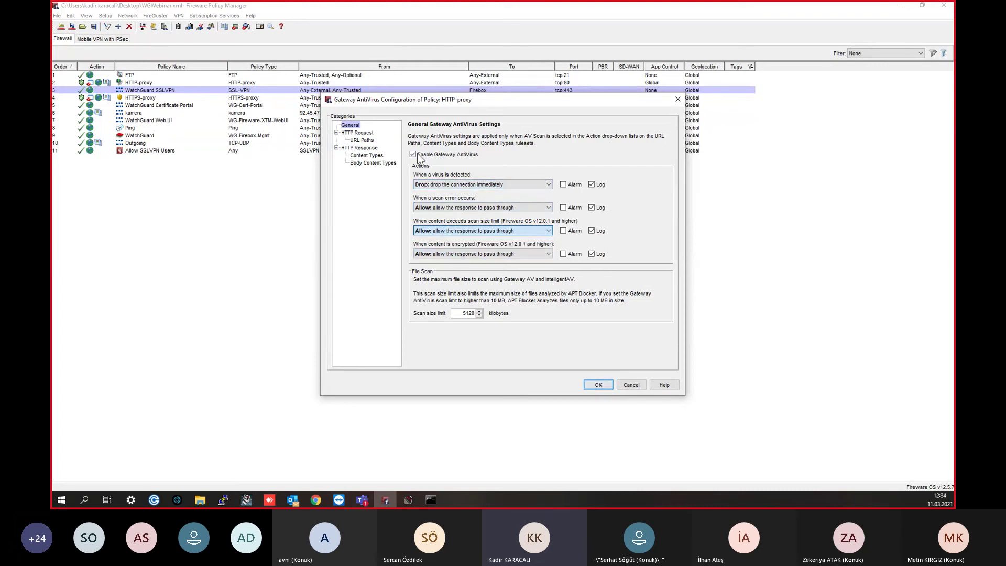
double_click(459, 312)
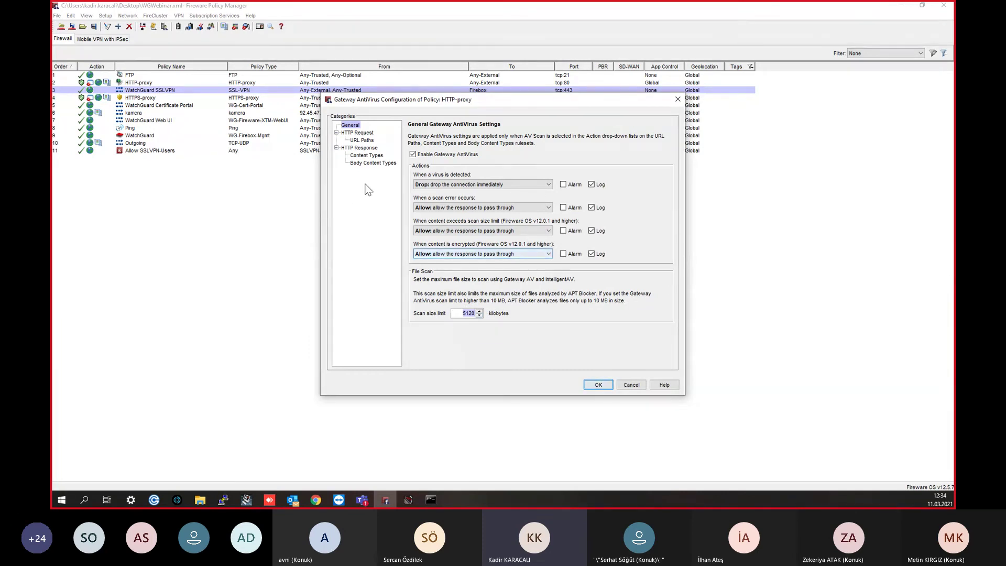
left_click(368, 163)
key("Up")
key("Up")
key("Up")
key("Up")
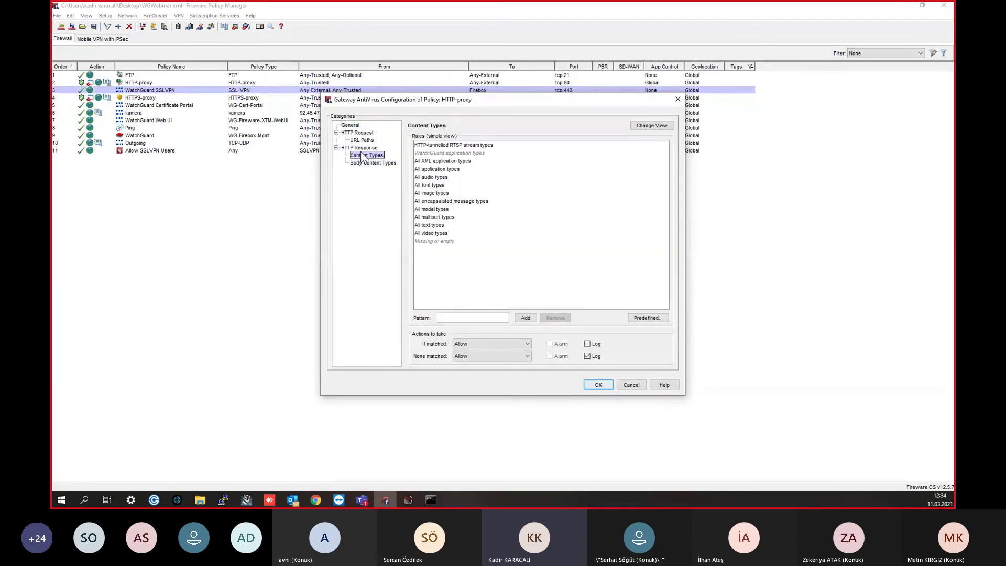
left_click(382, 164)
left_click(440, 160)
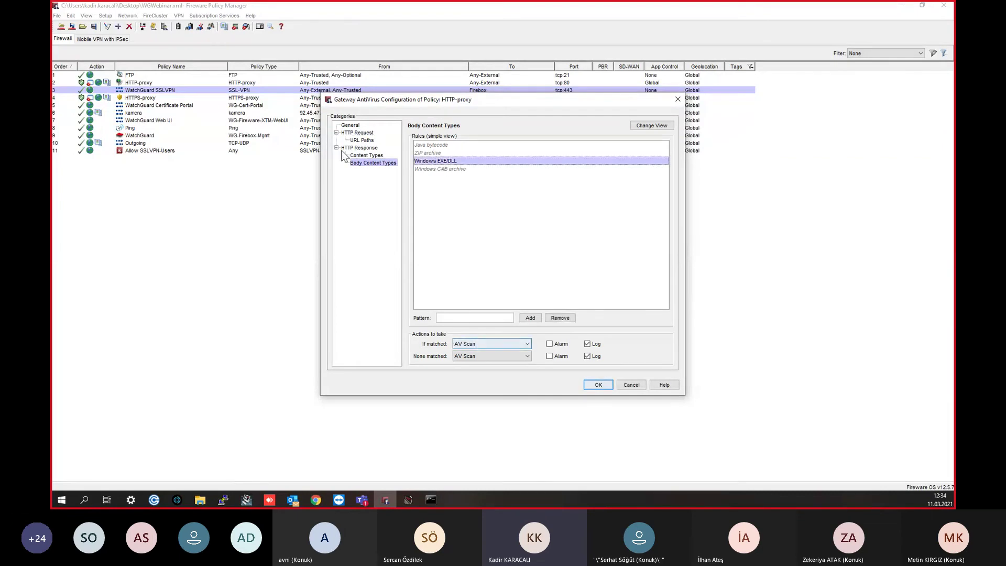
left_click(367, 155)
left_click(361, 140)
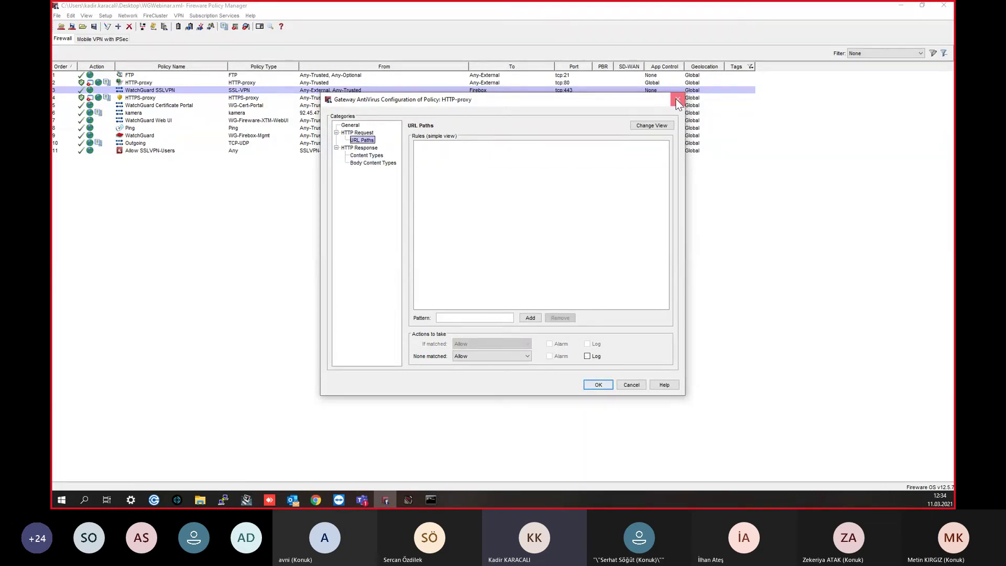
left_click(678, 99)
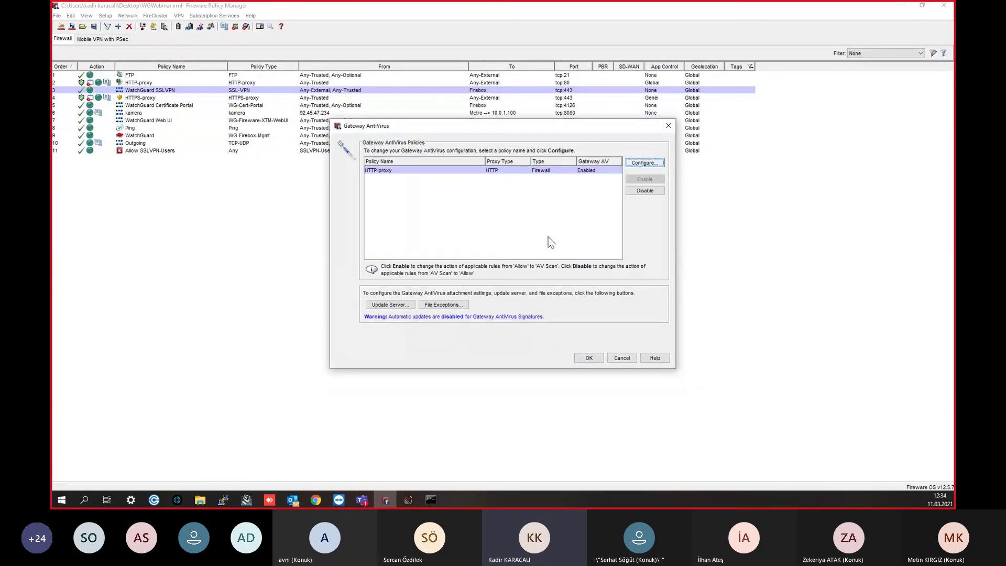
Step: Add Intrusion Prevention/Application Control and Gateway AntiVirus signatures to the Update Server's automatic updates
left_click(391, 306)
left_click_drag(527, 112, 590, 121)
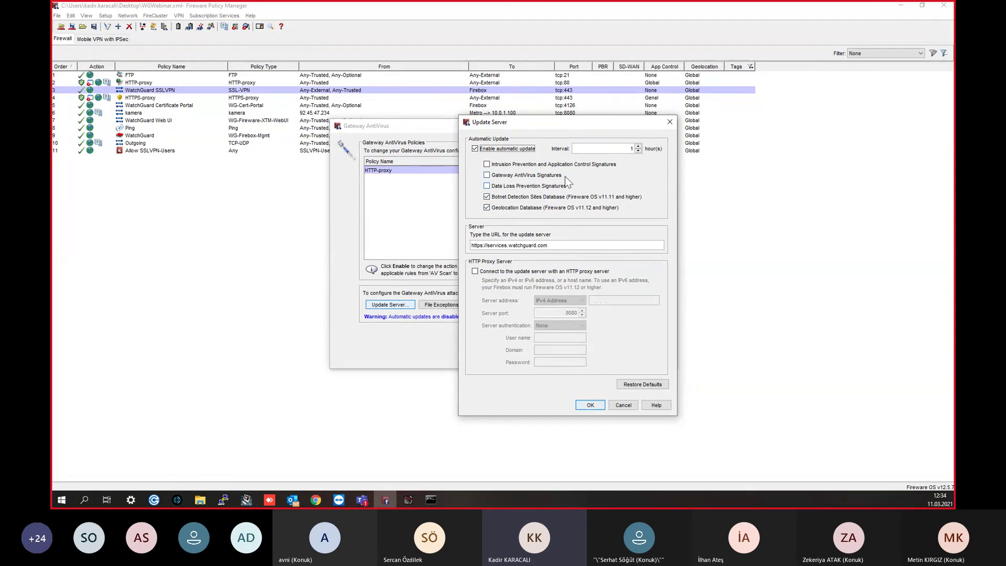
left_click(507, 167)
left_click(509, 176)
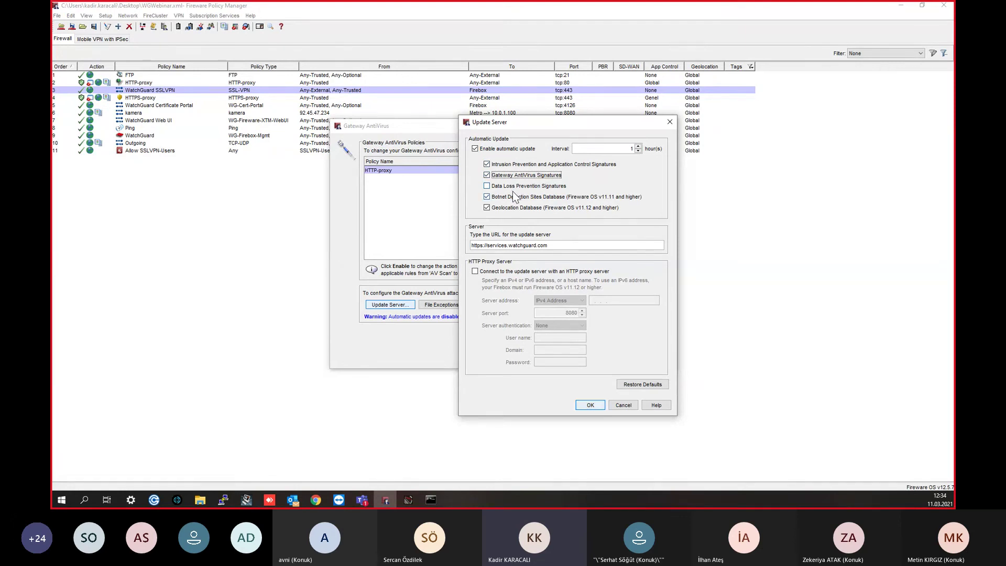
left_click_drag(556, 246, 463, 243)
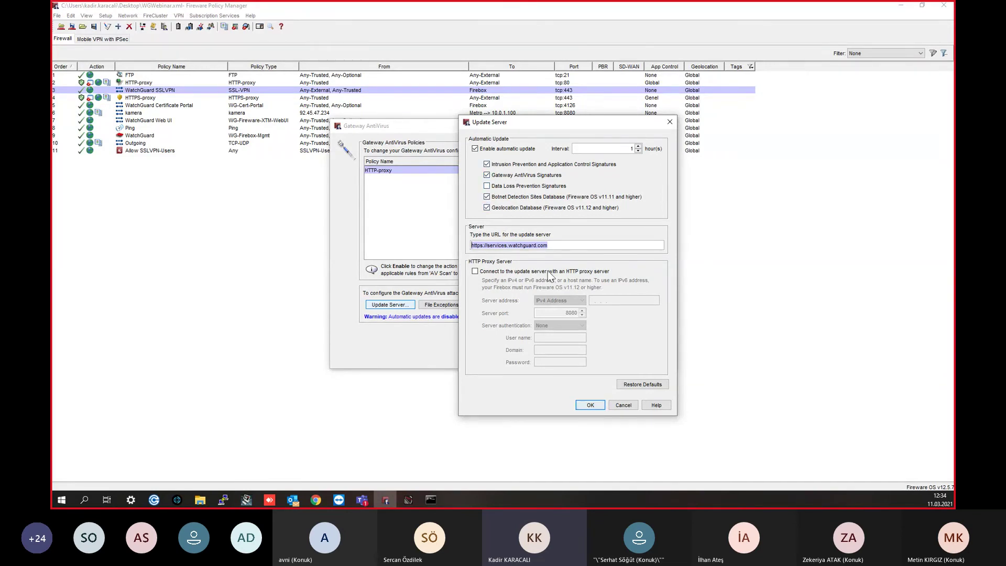
Step: Load services.watchguard.com in a new Chrome tab, confirm it says Healthy, then minimize Chrome
left_click(315, 500)
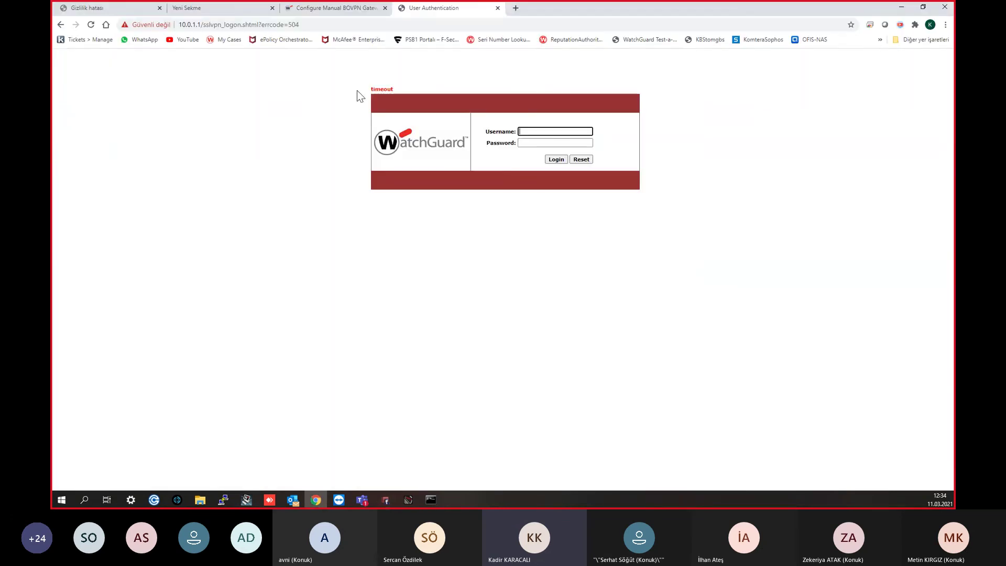
left_click(523, 7)
type("services.watchguard.com")
key("Return")
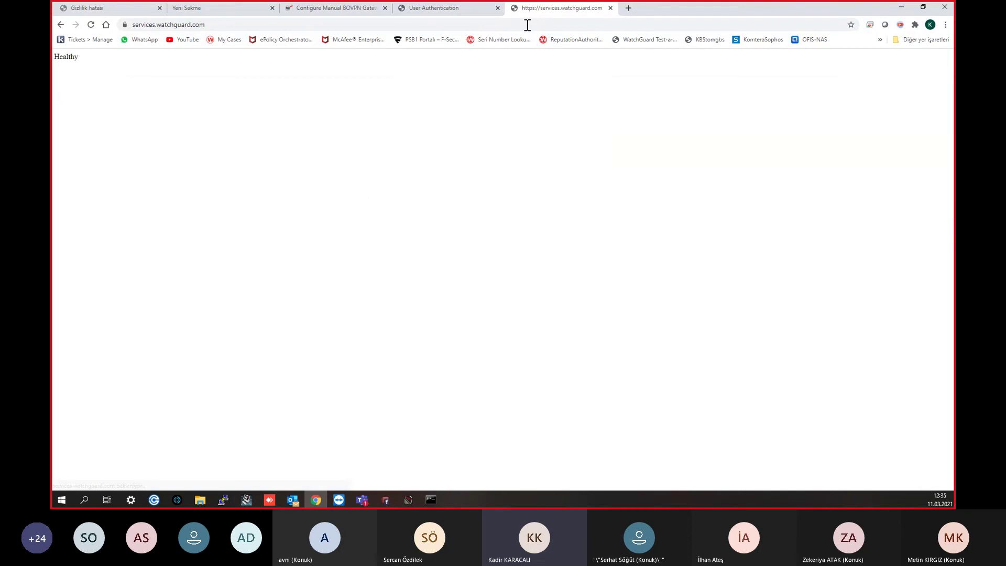
left_click_drag(101, 76, 54, 60)
left_click(304, 151)
left_click_drag(115, 64, 55, 64)
left_click(108, 63)
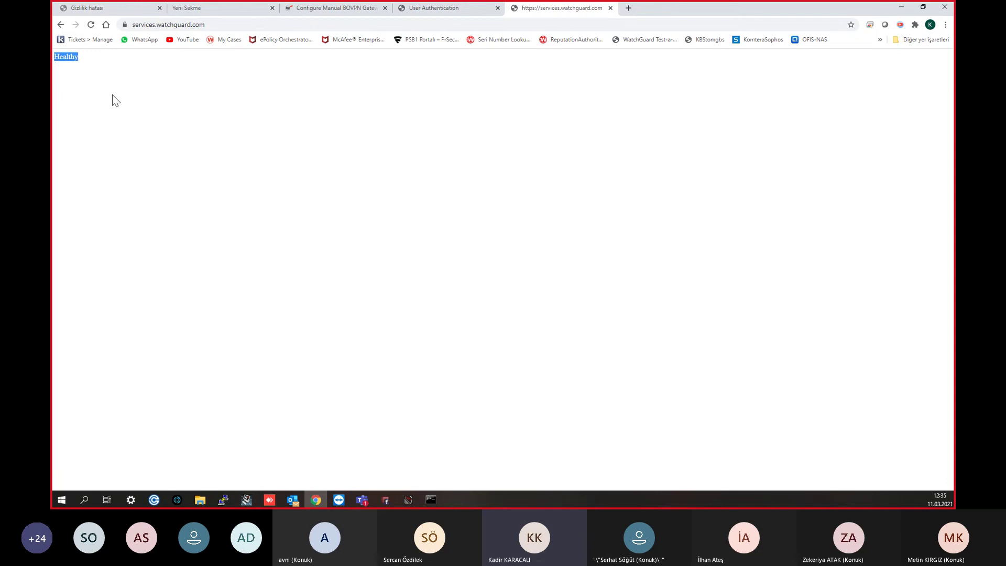
left_click(65, 59)
left_click(902, 7)
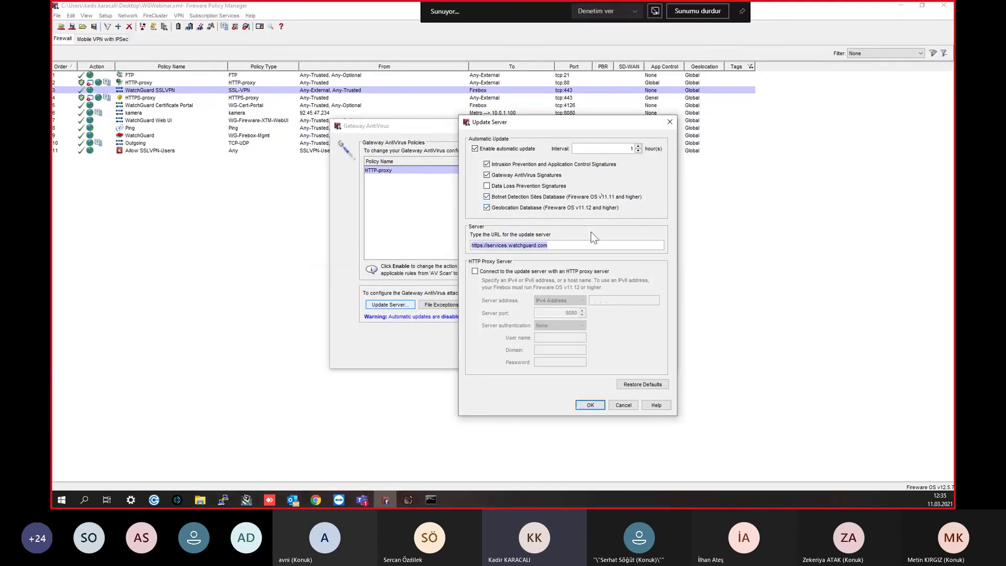
Step: Save the update settings, then enable Intrusion Prevention with Fast Scan mode
left_click(589, 406)
key("Return")
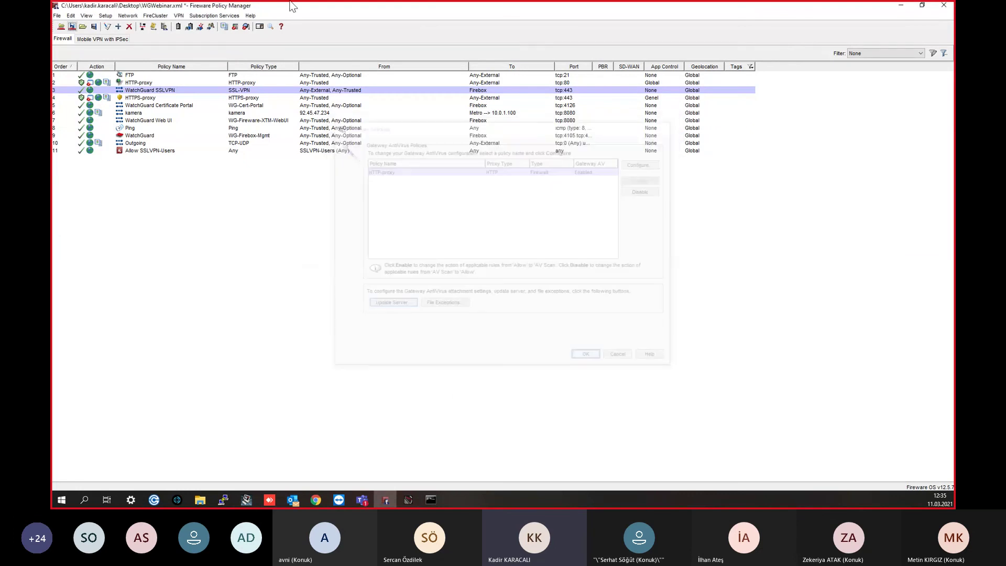
left_click(214, 15)
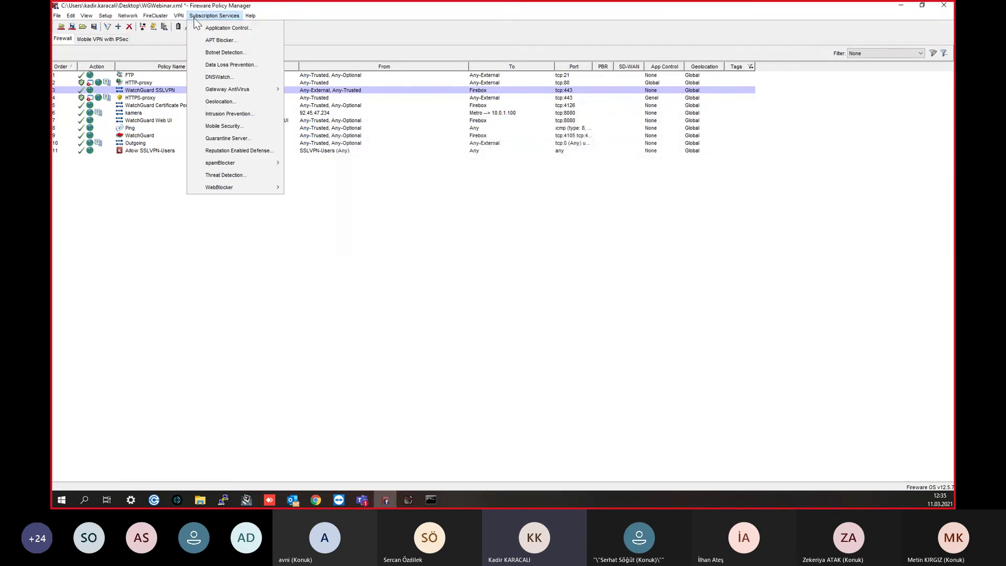
left_click(259, 111)
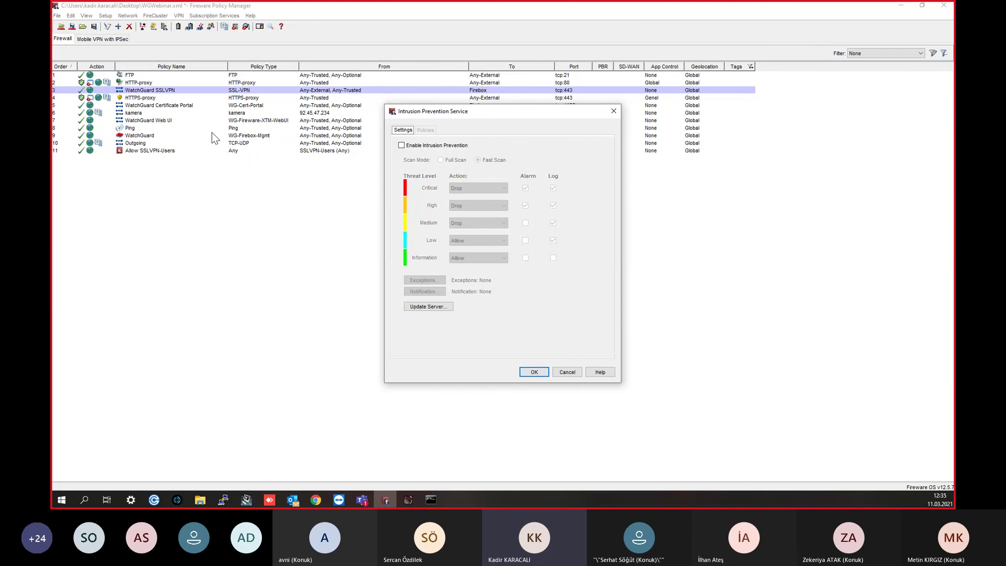
left_click(409, 146)
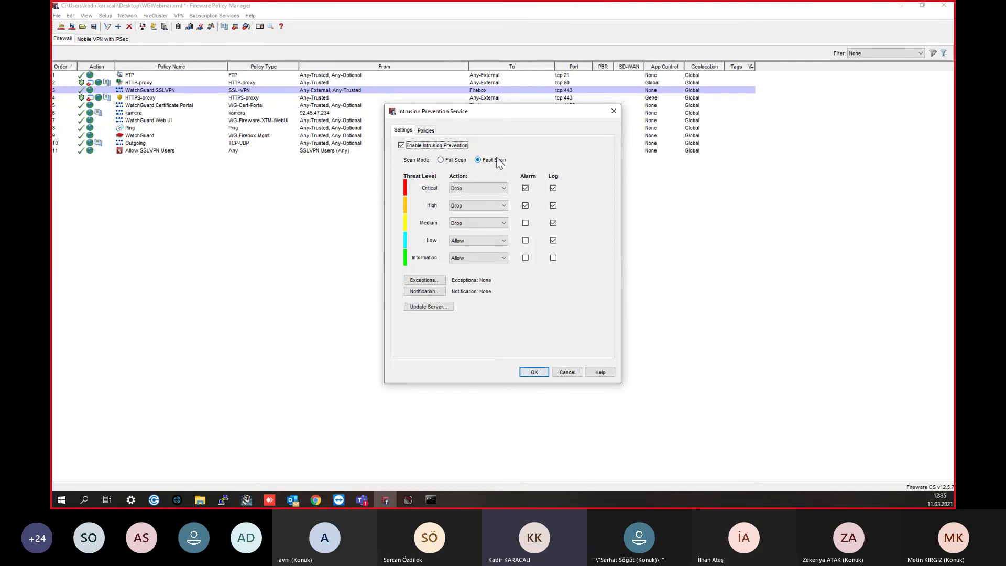
left_click(455, 162)
left_click(476, 159)
left_click(457, 160)
left_click(483, 162)
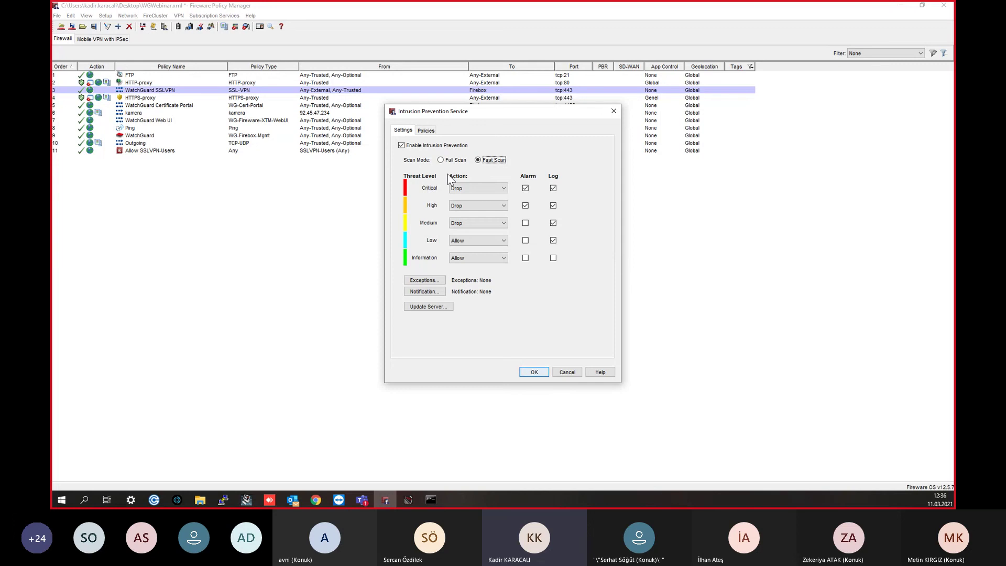
Step: Review which policies have IPS applied, then close the Intrusion Prevention settings with OK
left_click(433, 130)
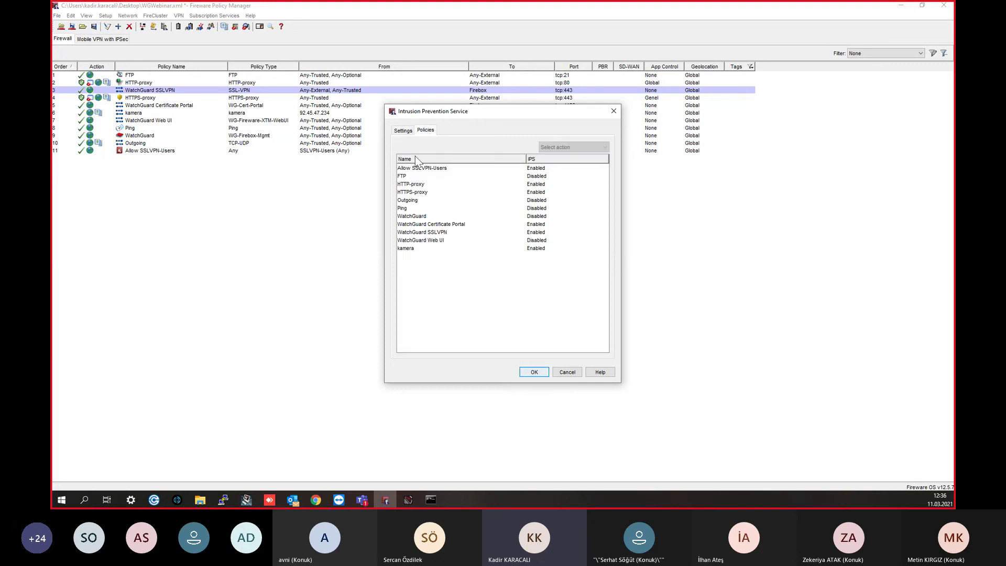
left_click(443, 177)
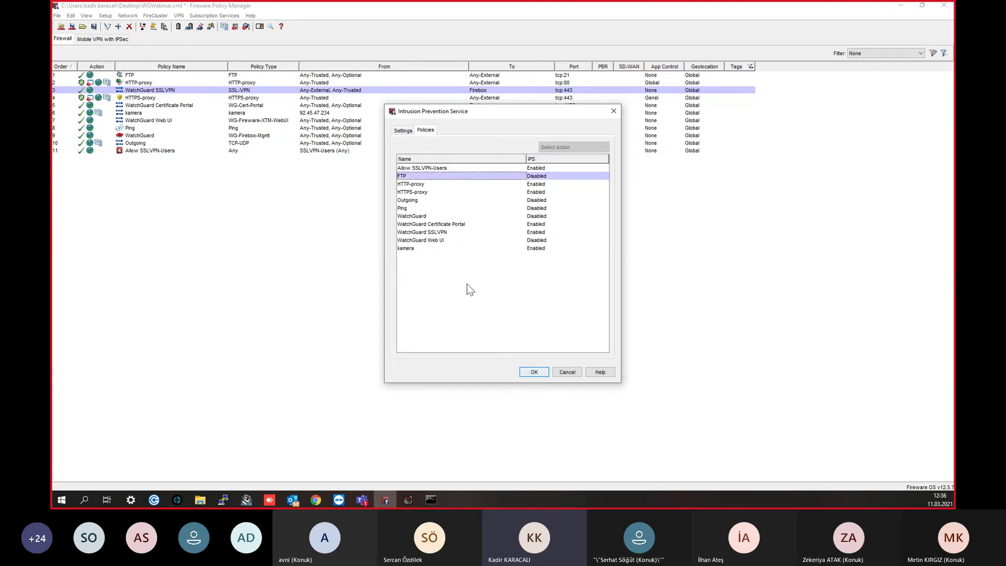
key("ctrl+a")
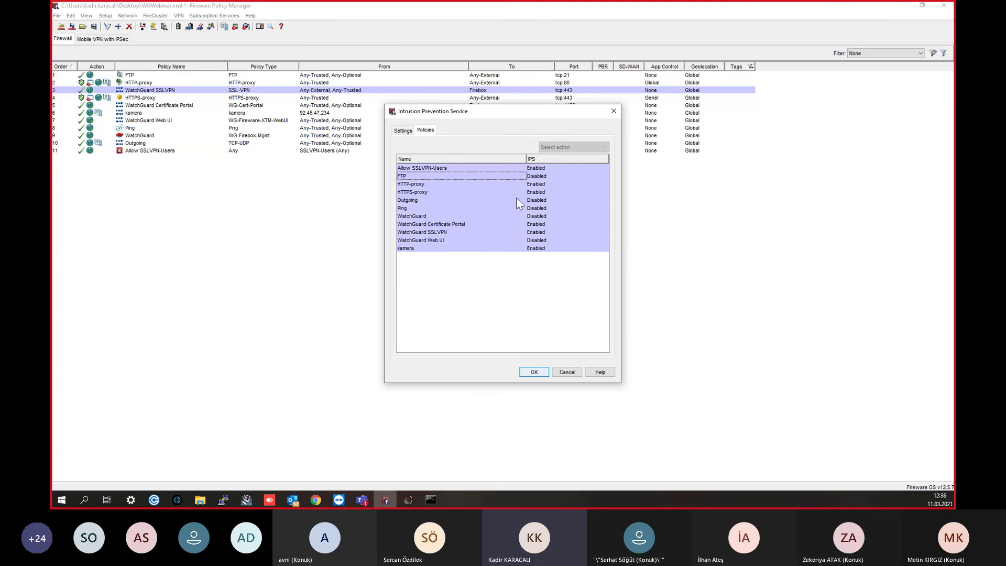
left_click(517, 197)
left_click(519, 179)
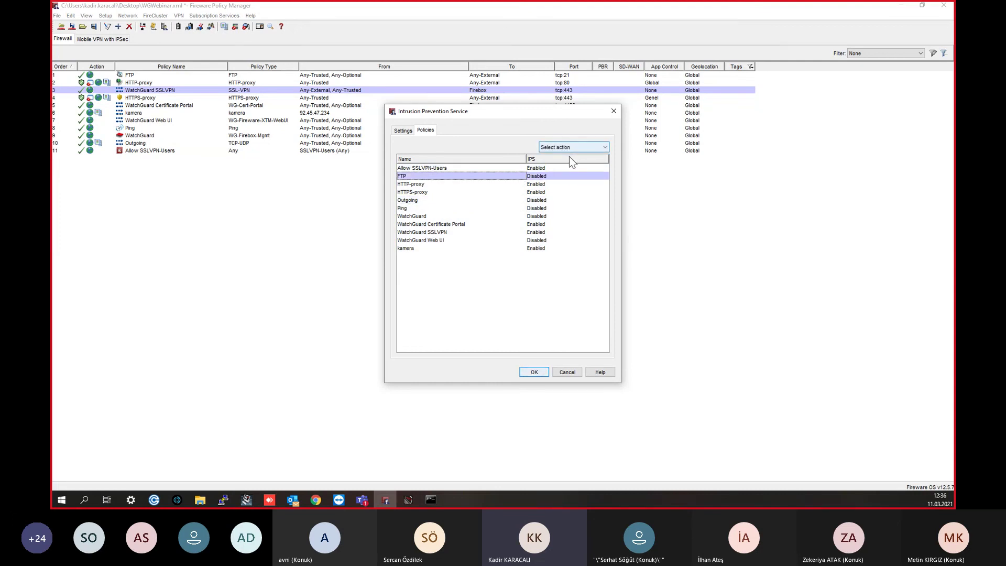
left_click(481, 240)
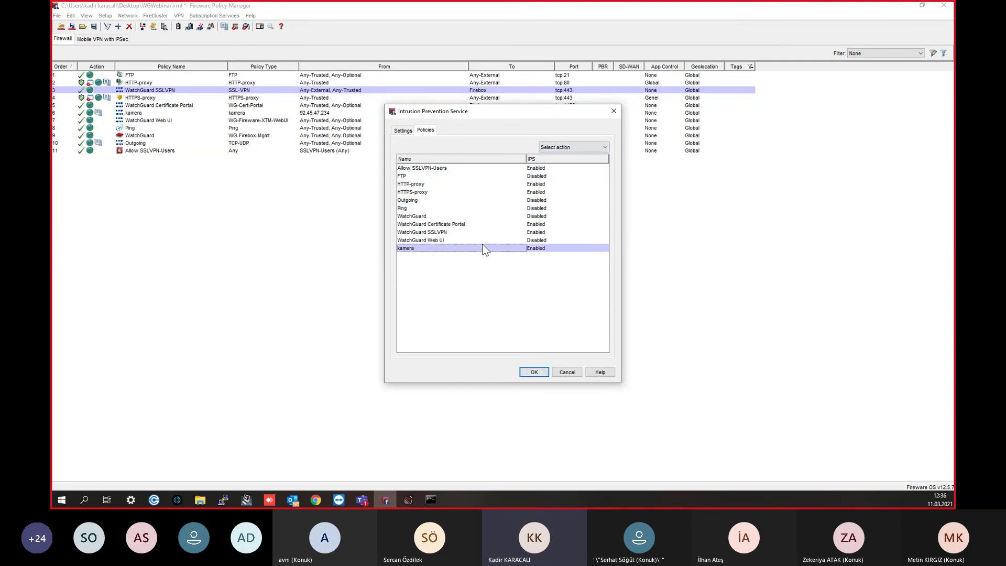
left_click(447, 217)
left_click(455, 226)
left_click(450, 216)
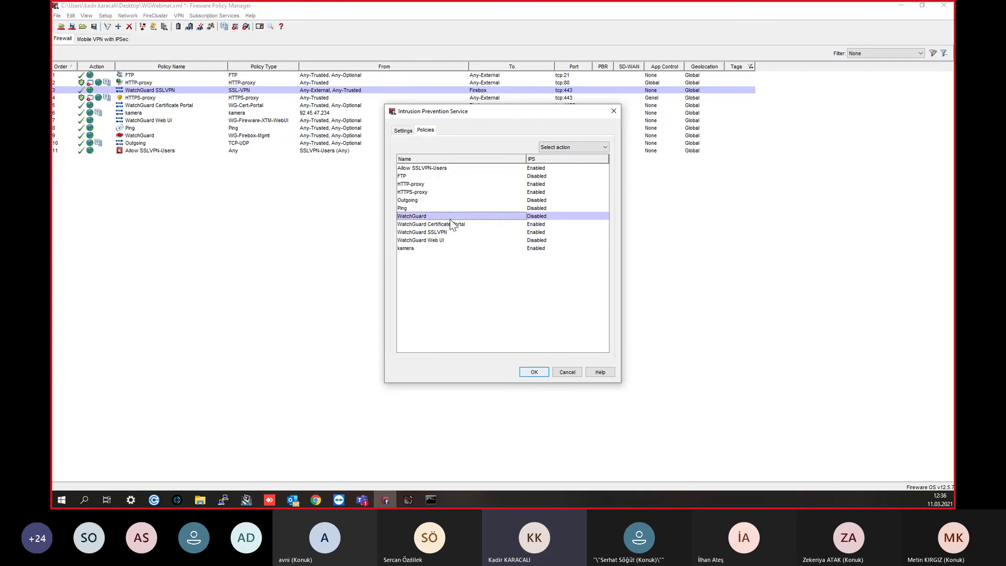
left_click(436, 241)
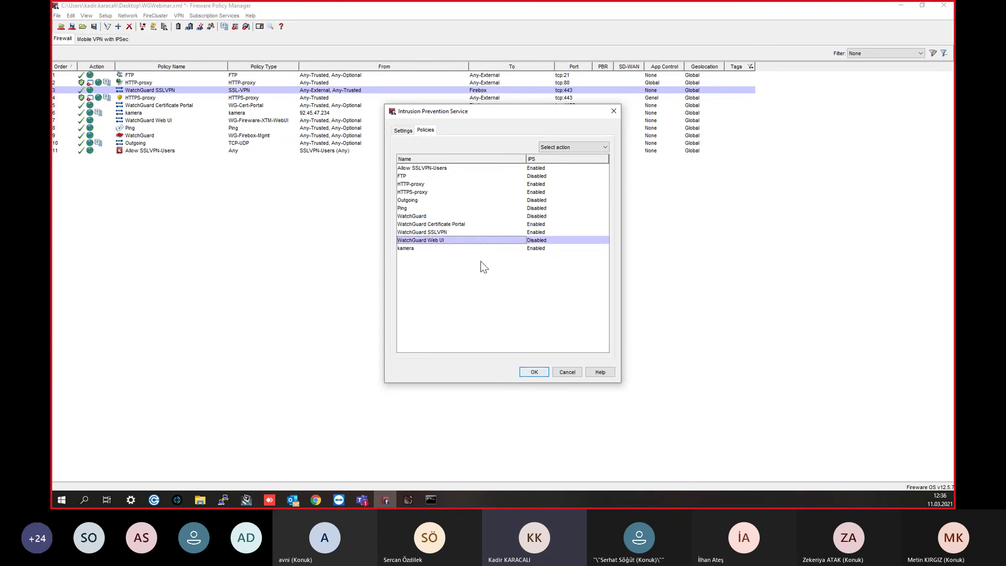
left_click(448, 184)
left_click(533, 373)
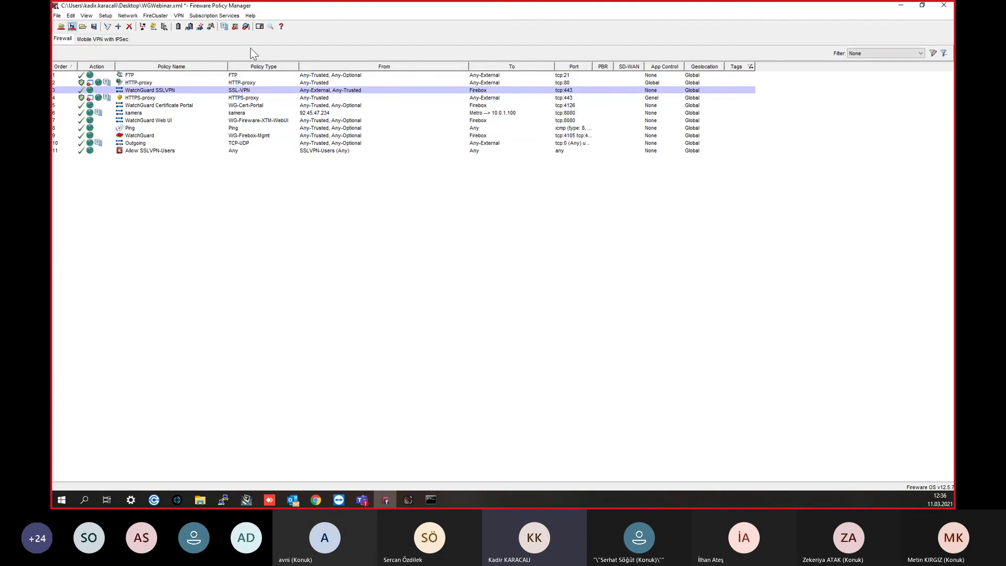
left_click(206, 16)
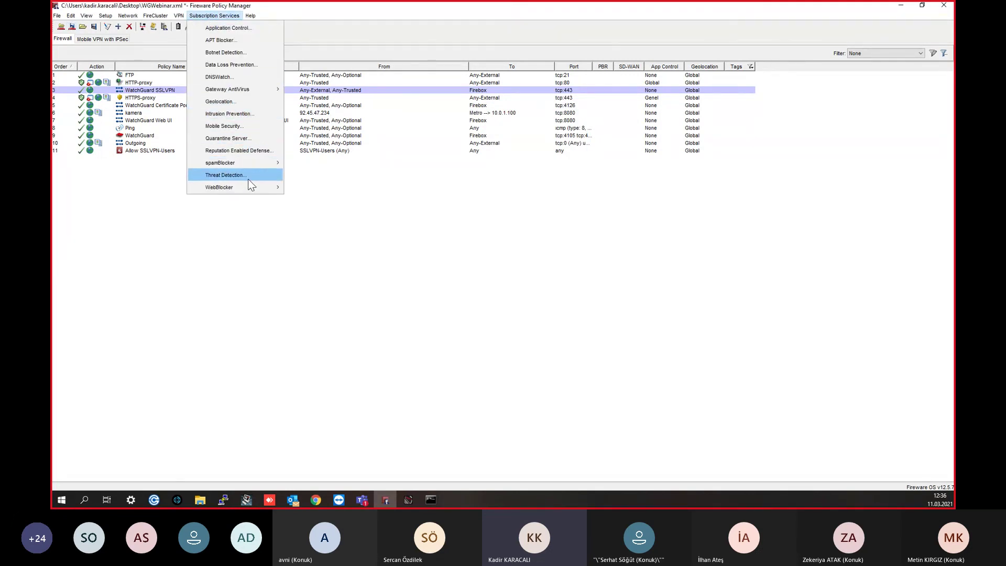
Step: Open Reputation Enabled Defense for HTTP-proxy and review its score thresholds
left_click(247, 151)
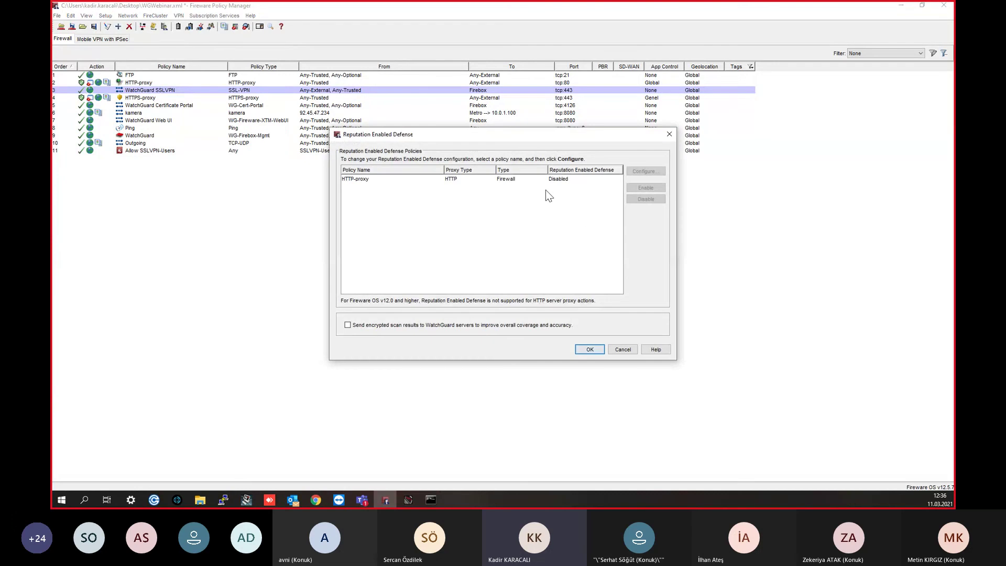
left_click(531, 182)
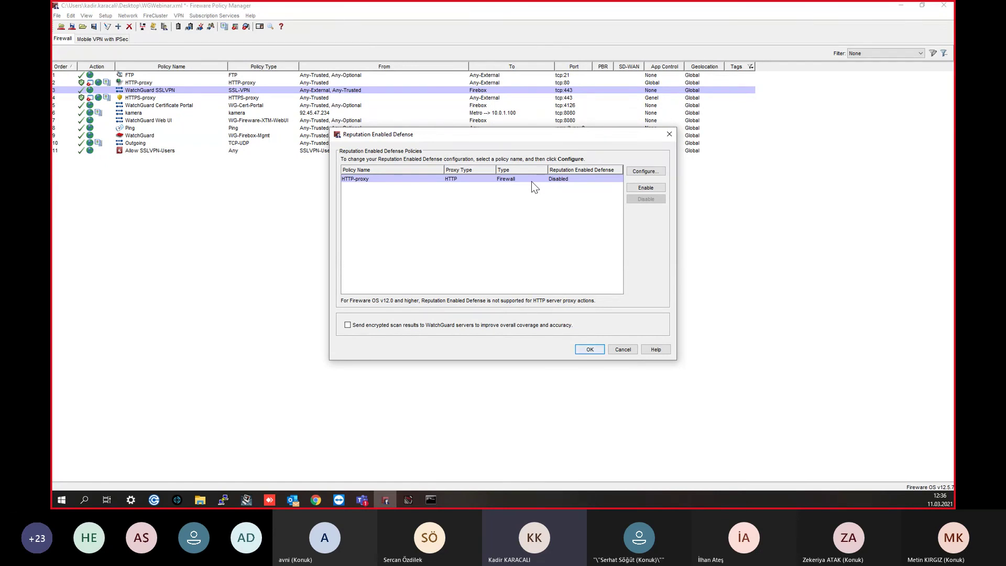
left_click(641, 174)
left_click(579, 285)
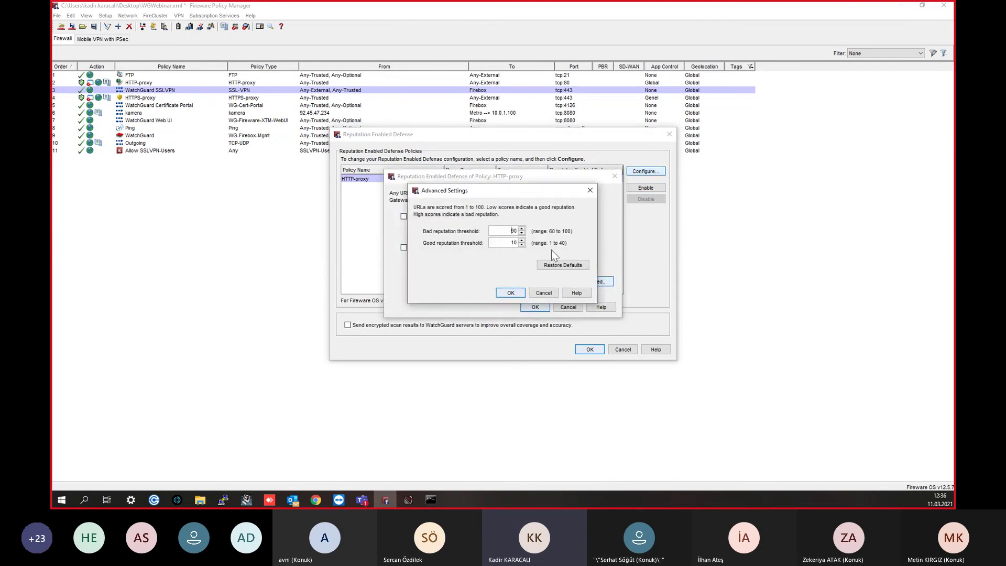
left_click_drag(466, 191, 495, 199)
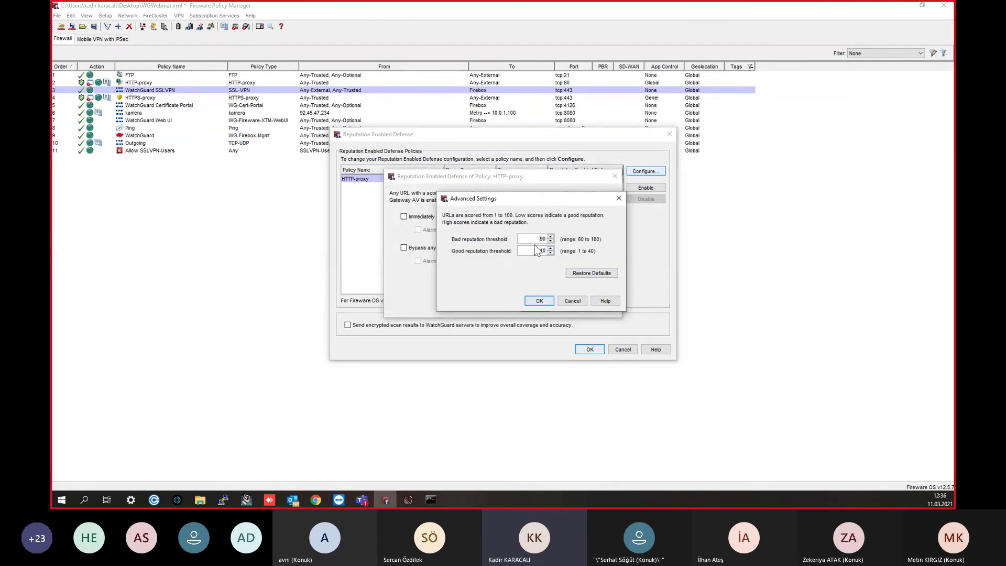
left_click_drag(534, 251, 552, 251)
left_click(539, 301)
left_click(615, 176)
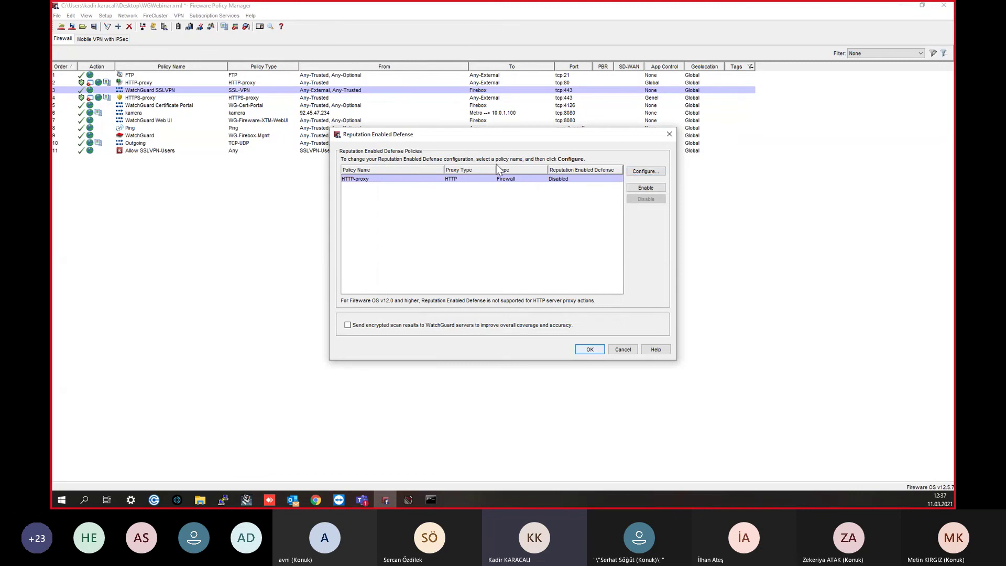
Step: Enable HTTP-proxy reputation defense with logging, no scan bypass, thresholds 90/10, and feedback sharing
left_click(645, 188)
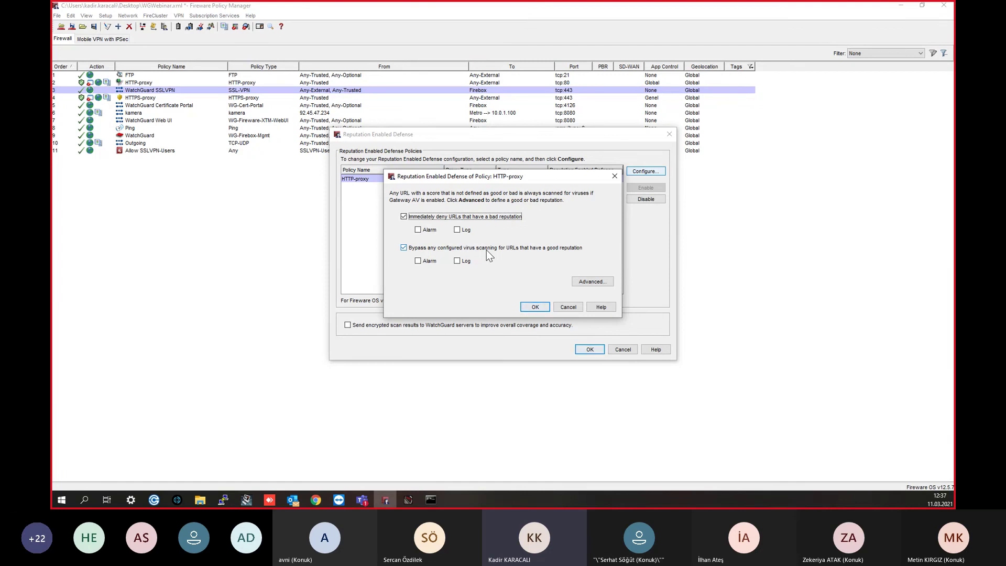
left_click(486, 250)
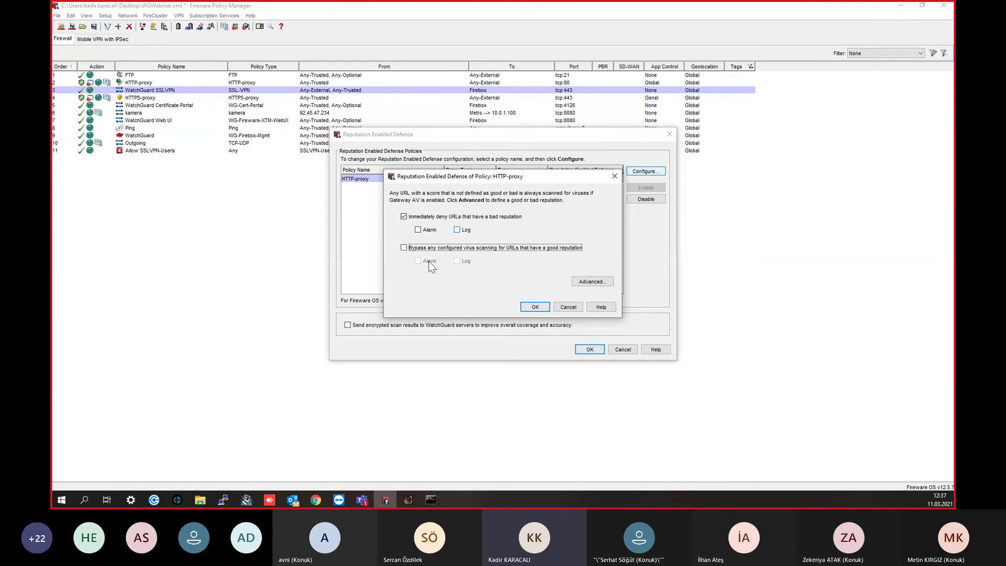
left_click(456, 231)
left_click(592, 281)
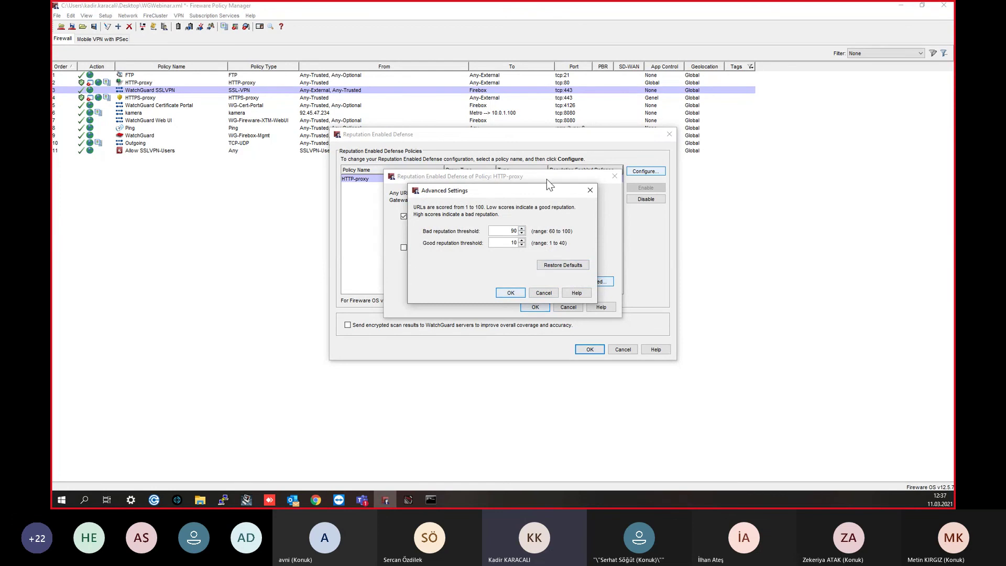
left_click(521, 293)
left_click(536, 308)
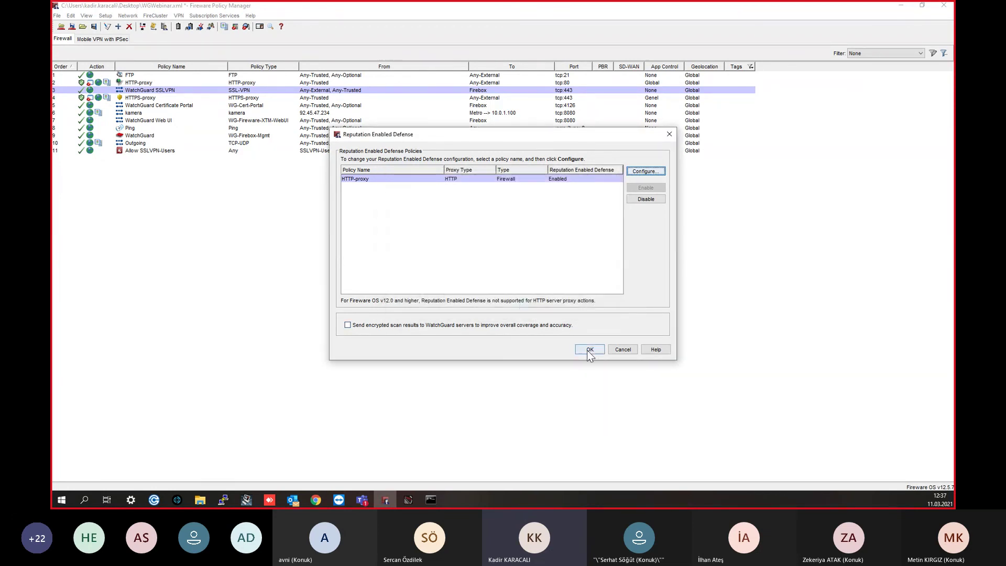
left_click(590, 350)
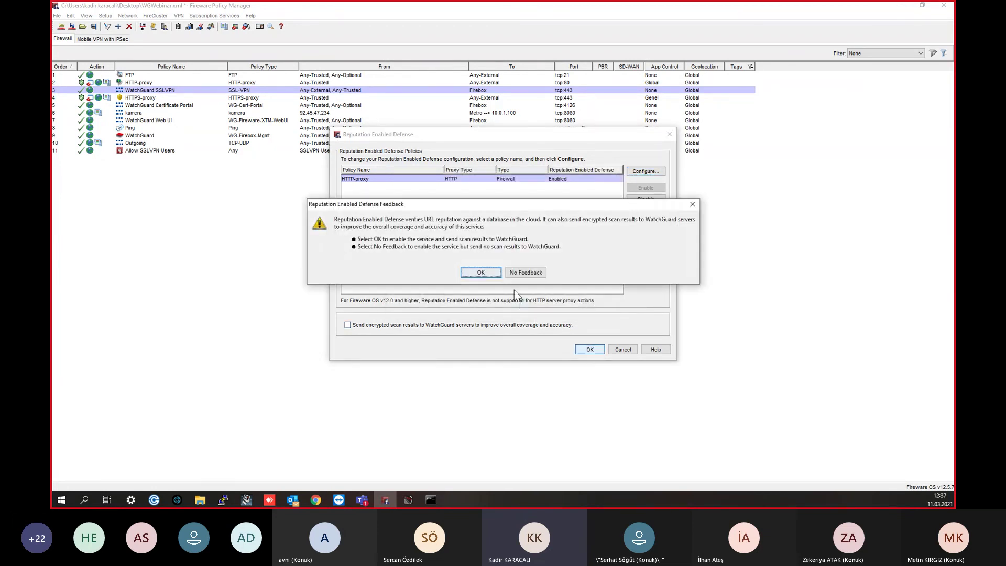
left_click(481, 273)
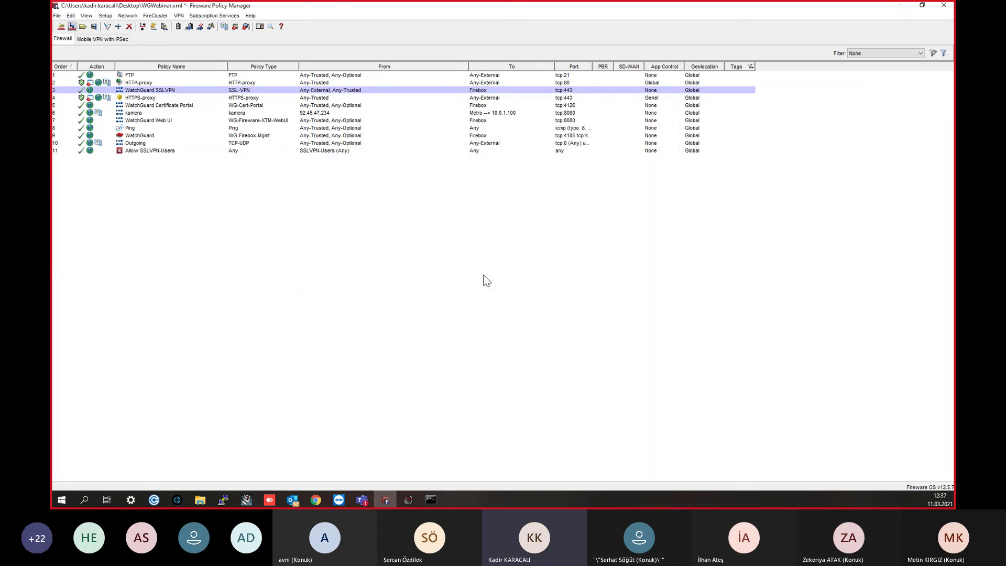
left_click(178, 16)
mouse_move(215, 15)
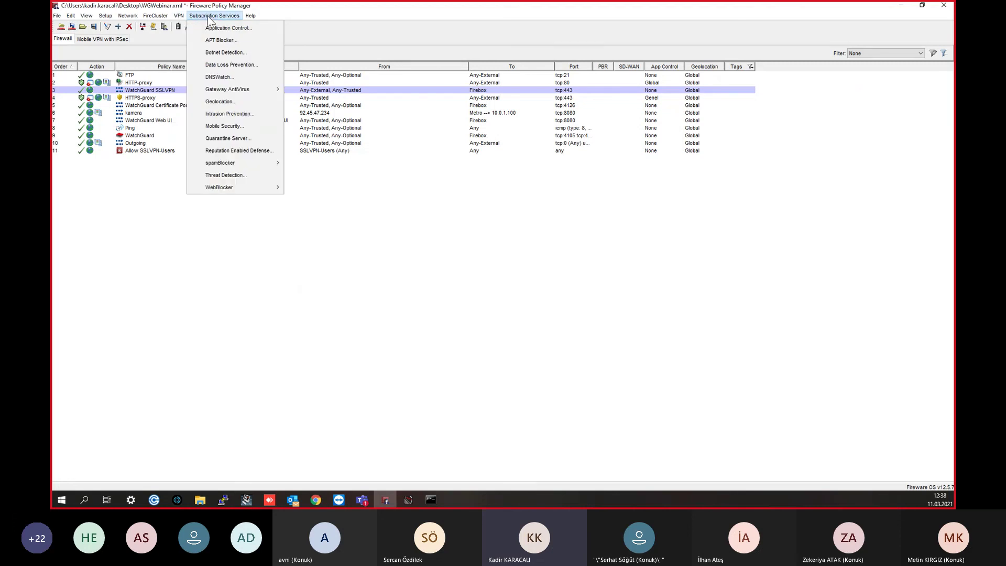
left_click(259, 174)
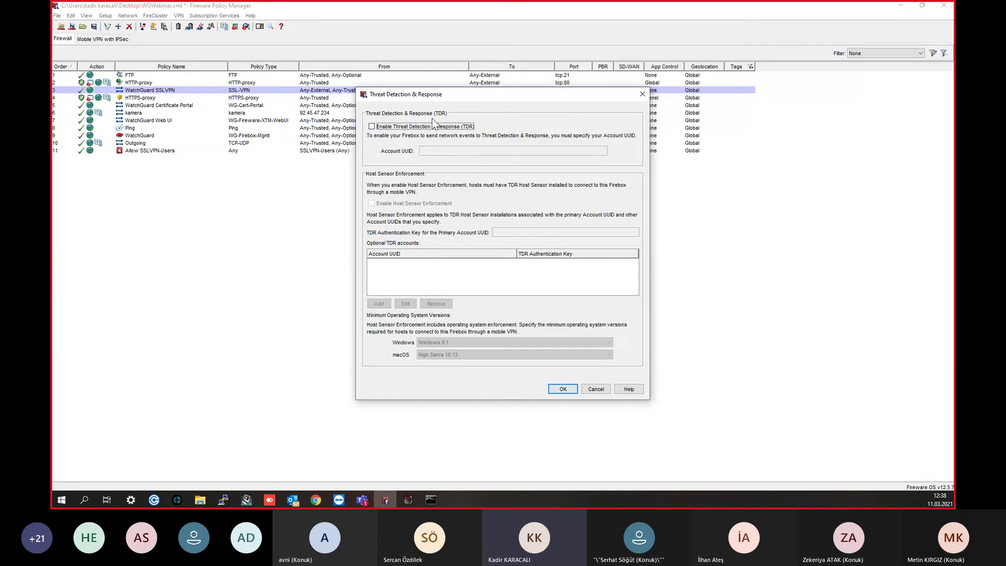
left_click(642, 93)
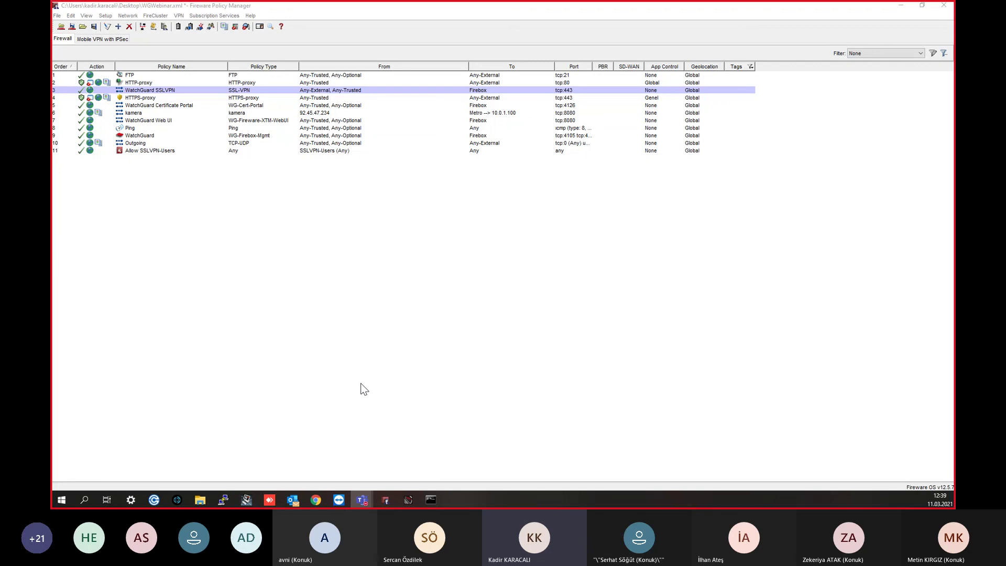
left_click(353, 244)
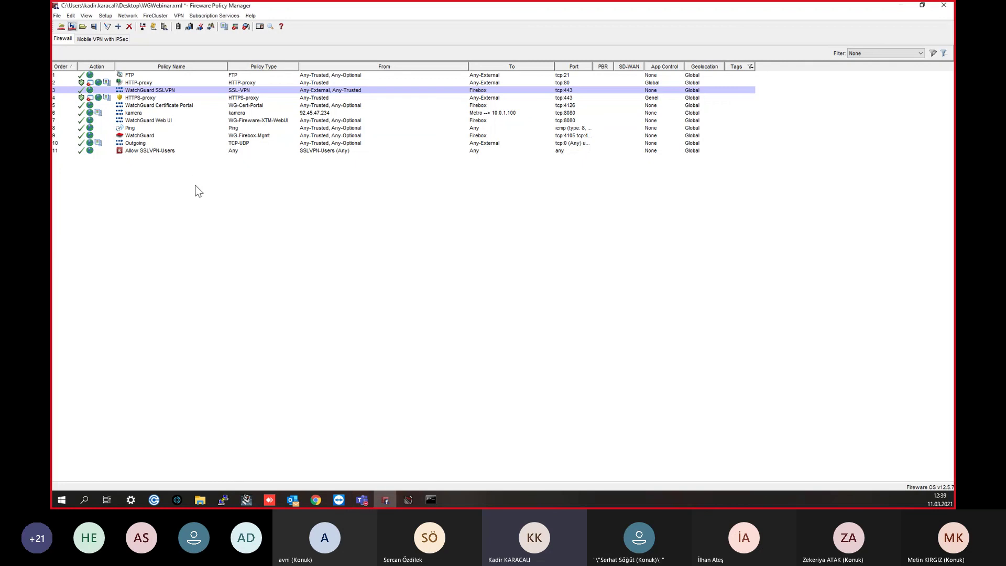